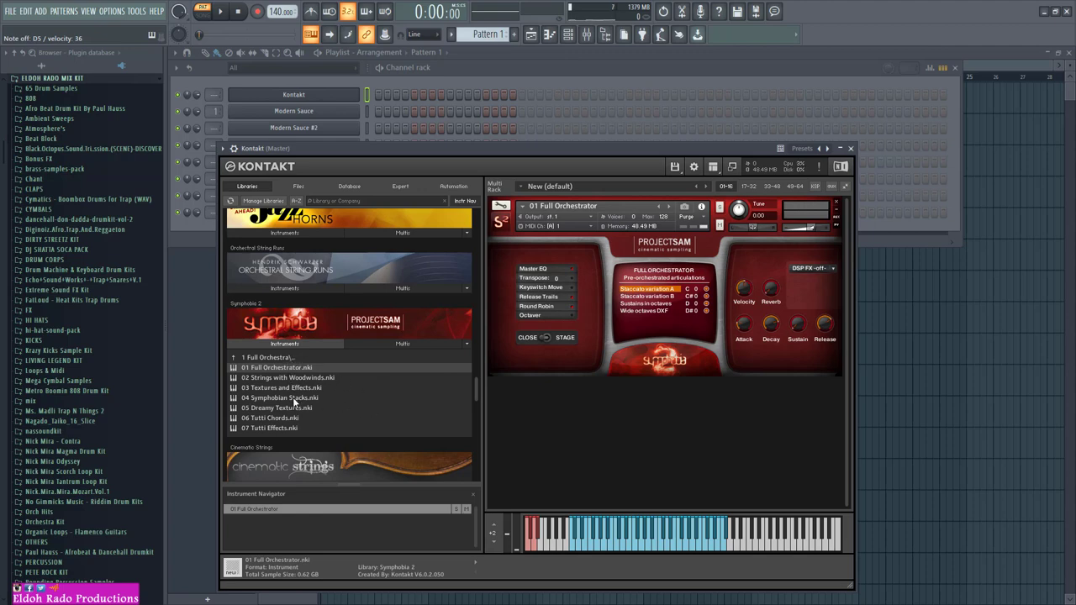
Browse the Individual Sections and Full Orchestra instrument folders of the Symphobia 2 library
left_click(282, 358)
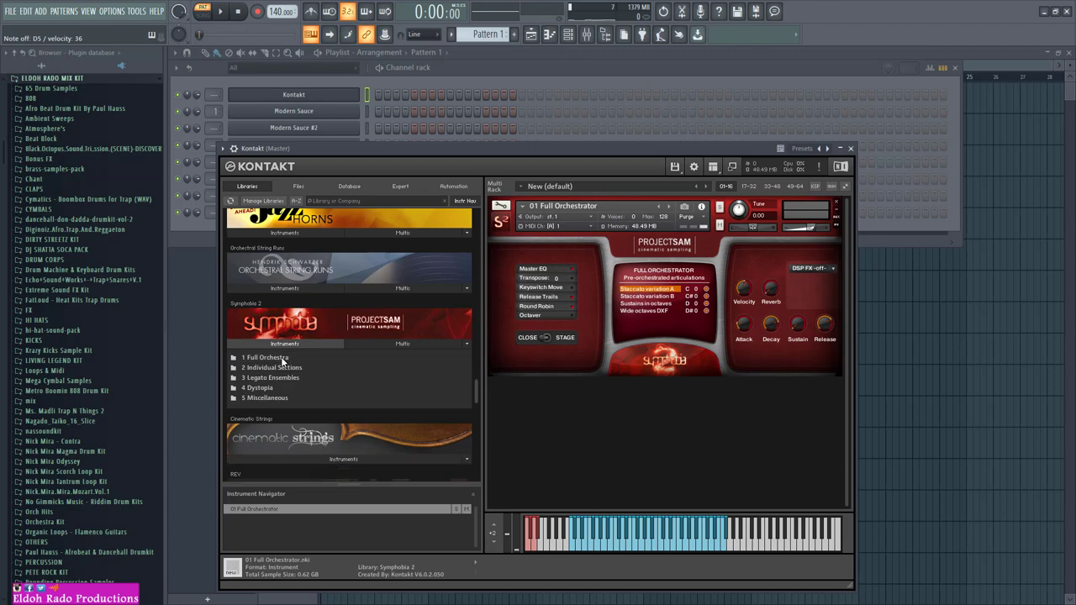
left_click(283, 367)
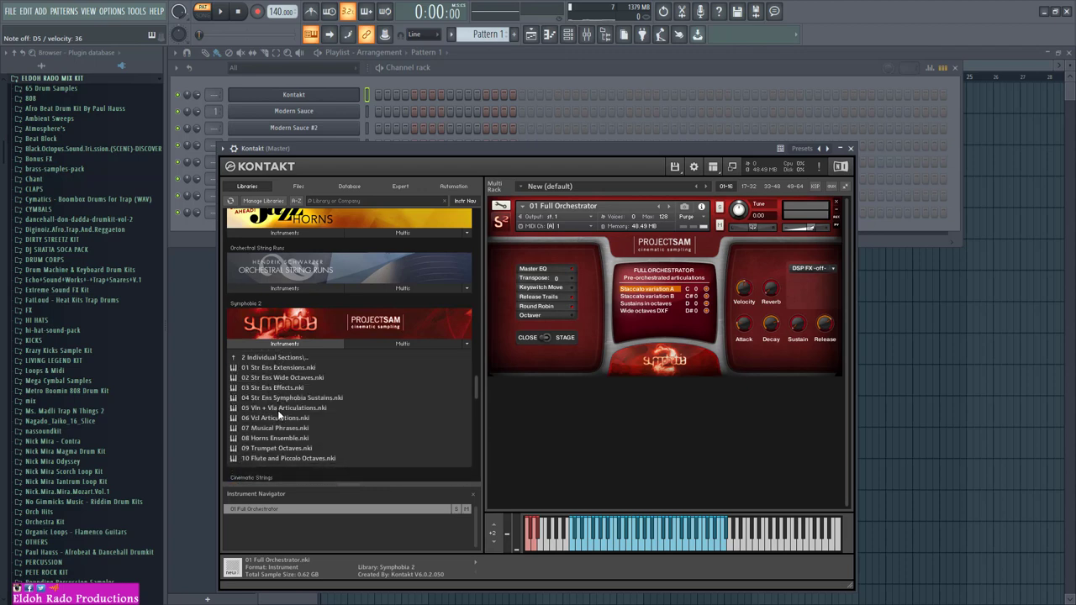
left_click(277, 357)
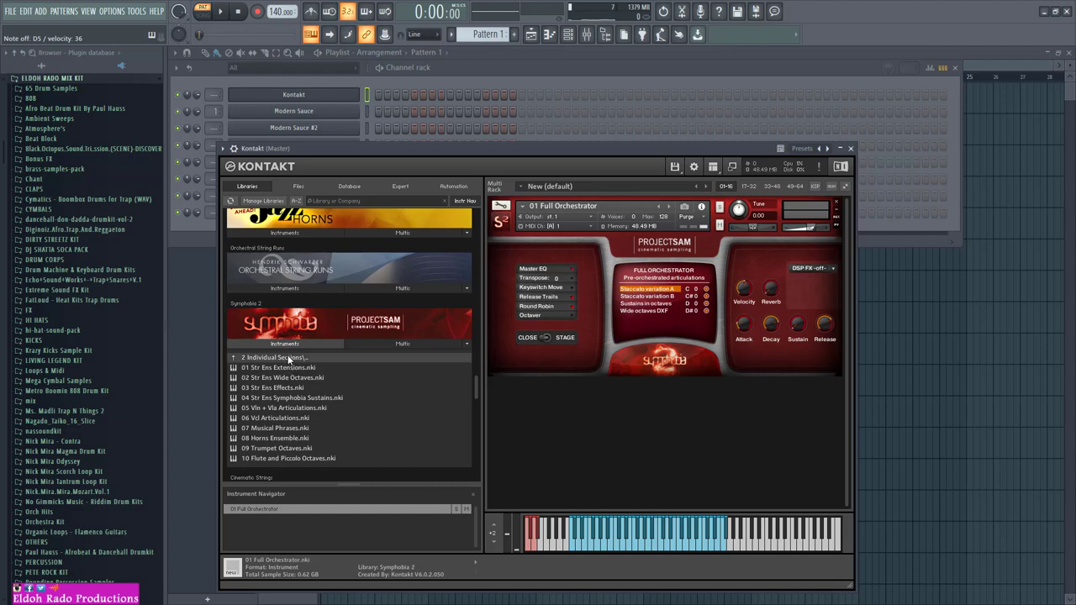
left_click(272, 358)
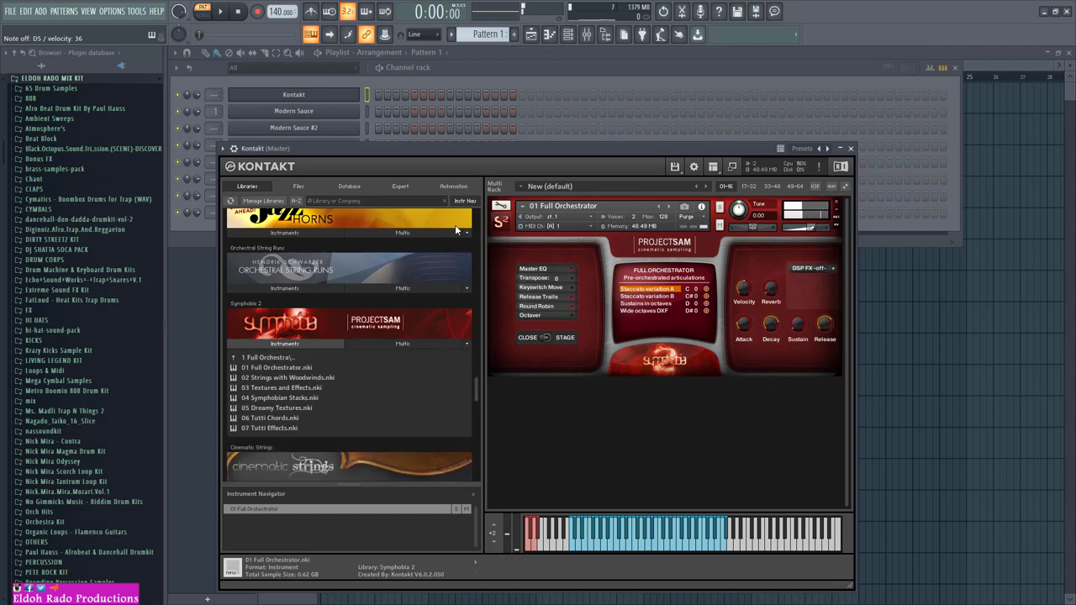
Open the Kontakt channel's piano roll and set the scale highlighting root note to C#
right_click(330, 101)
left_click(378, 95)
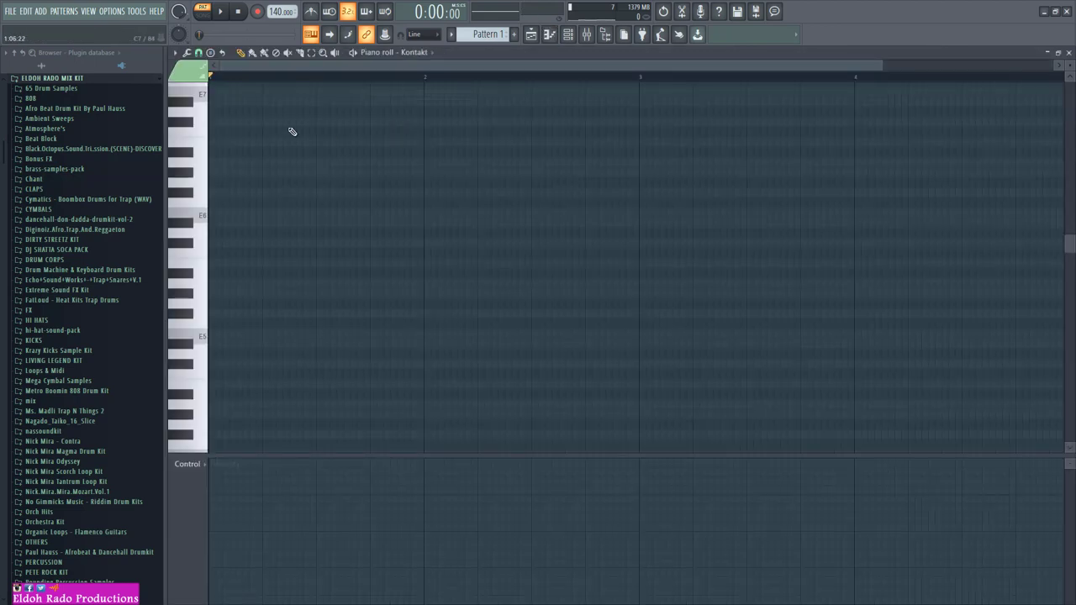
left_click(175, 53)
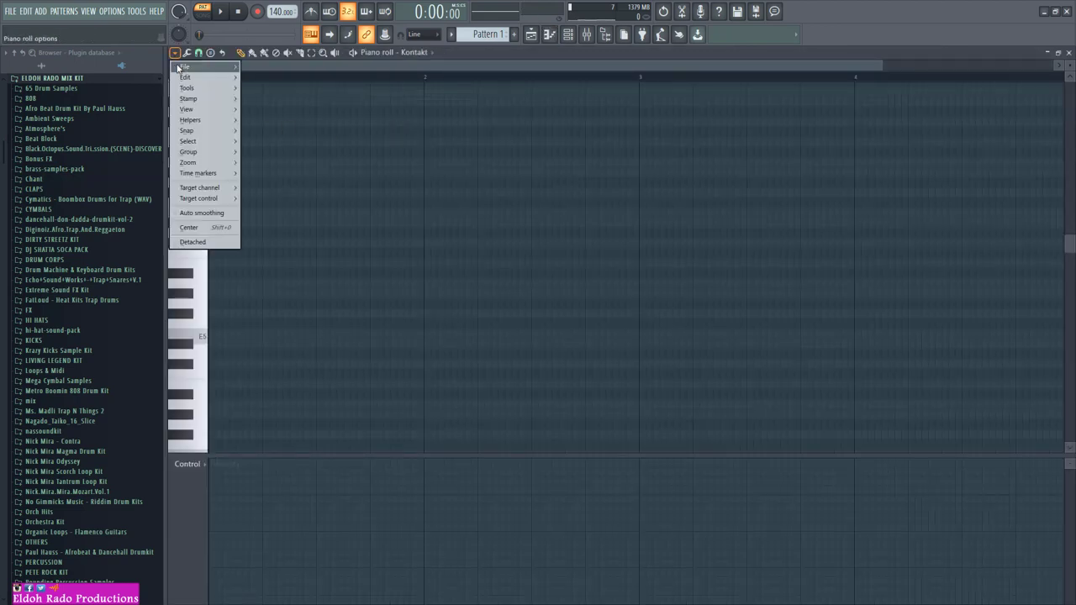
mouse_move(191, 121)
mouse_move(267, 133)
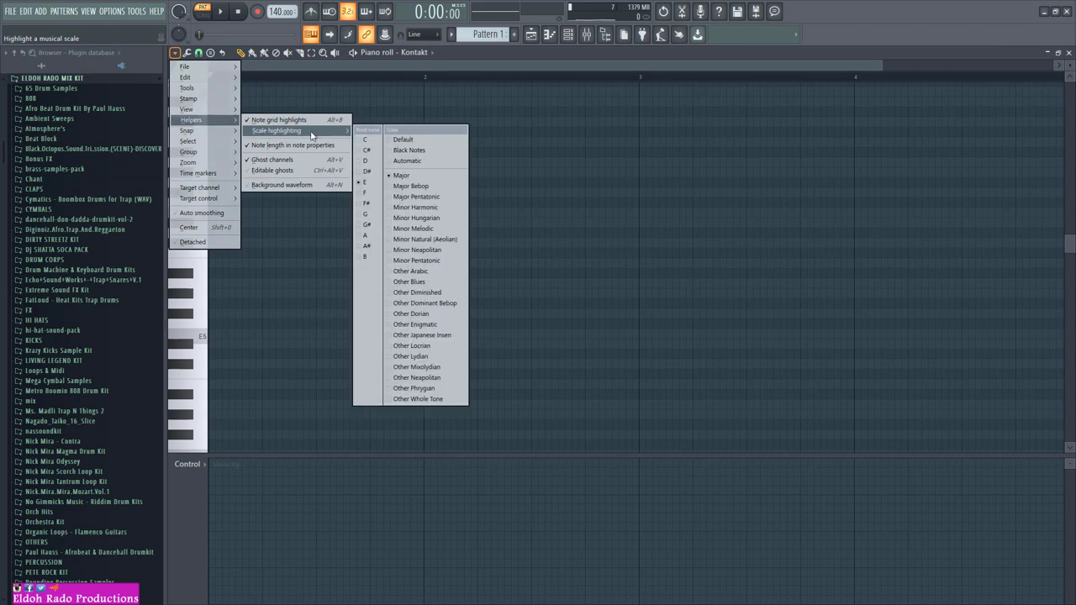
left_click(360, 161)
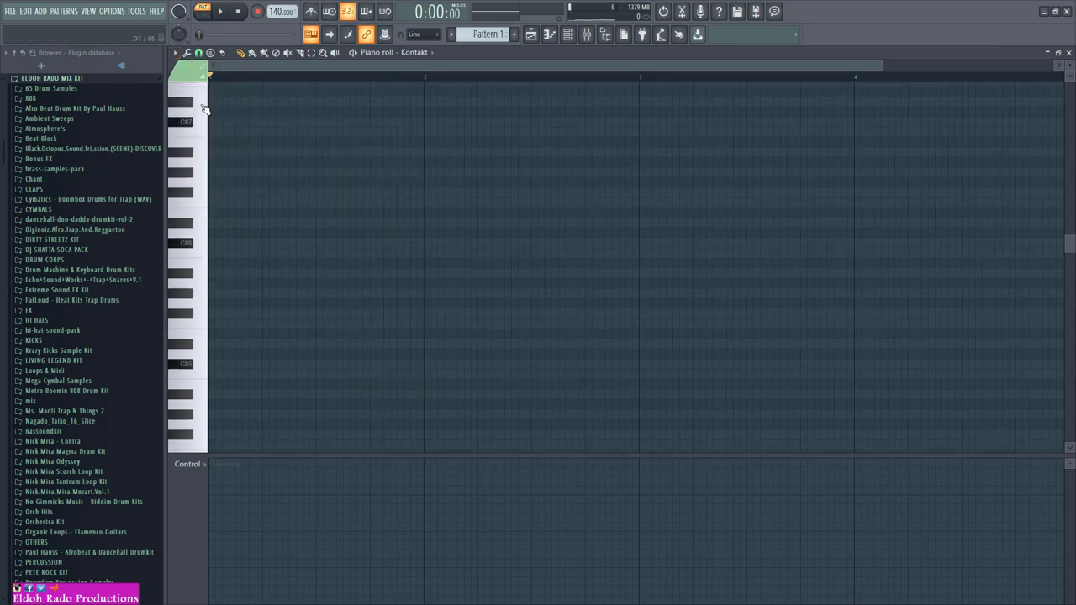
Set the piano roll's highlighted scale type to Minor Natural (Aeolian)
left_click(175, 53)
mouse_move(210, 123)
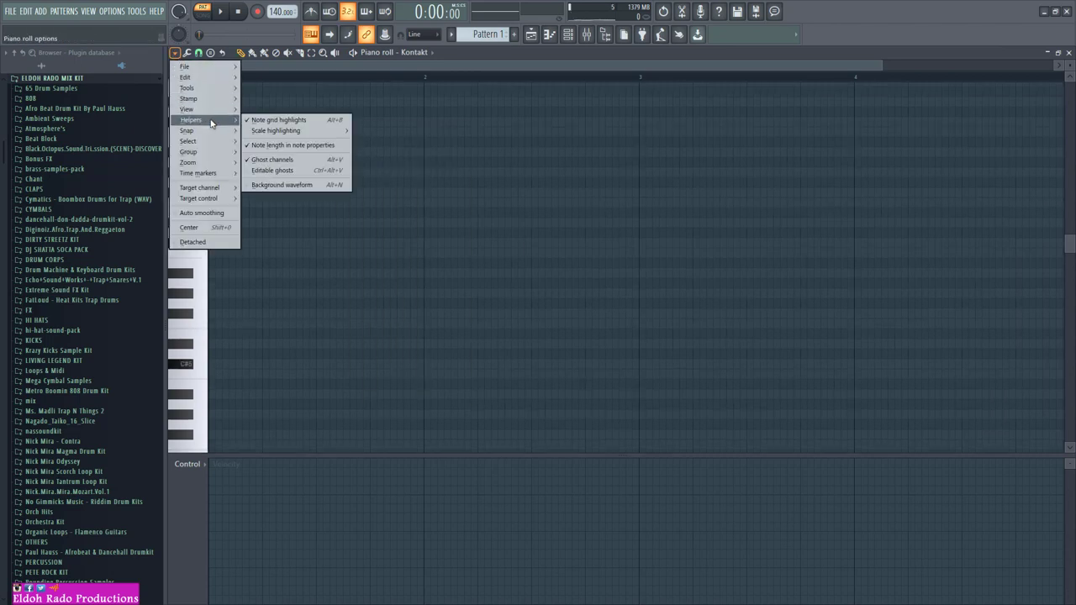
mouse_move(298, 133)
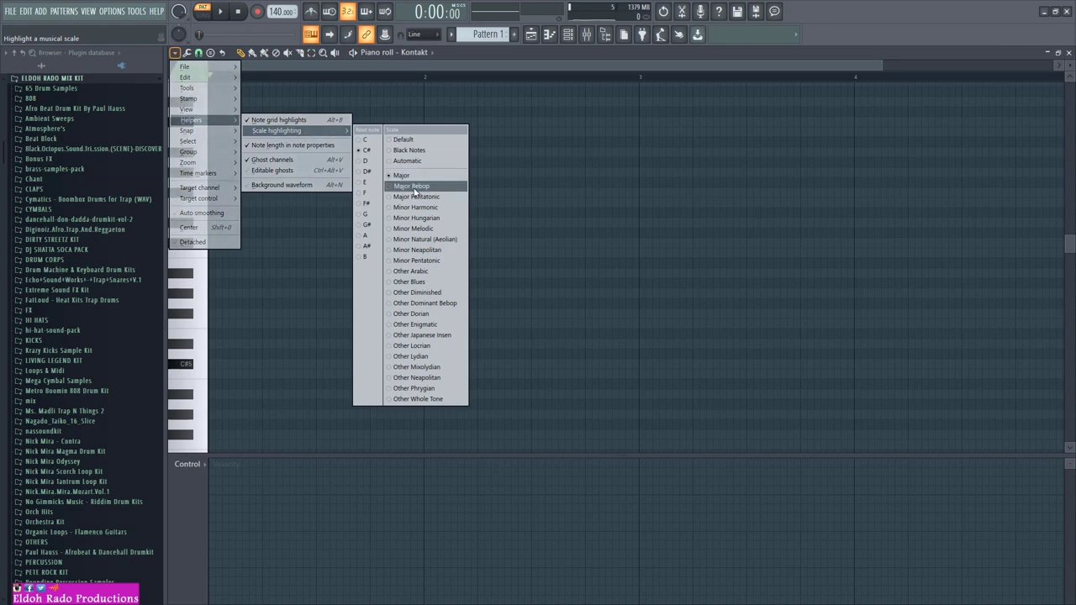
left_click(414, 240)
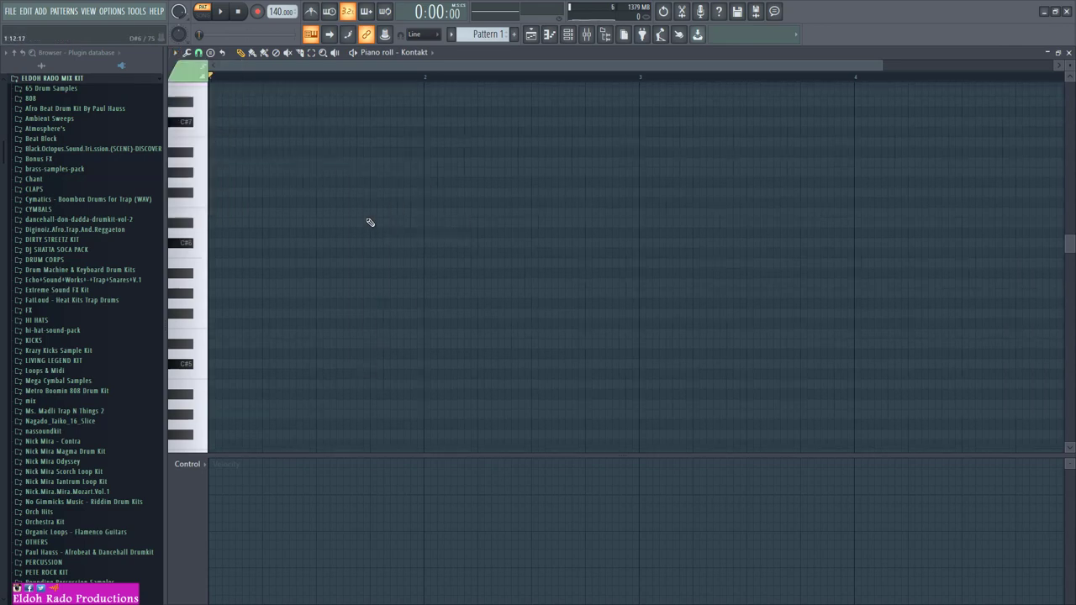
Set the project tempo to 85 BPM and audition the C#5 and C#4 keys
right_click(281, 16)
left_click(395, 44)
left_click(193, 365)
scroll(196, 364, "down", 4)
left_click(192, 338)
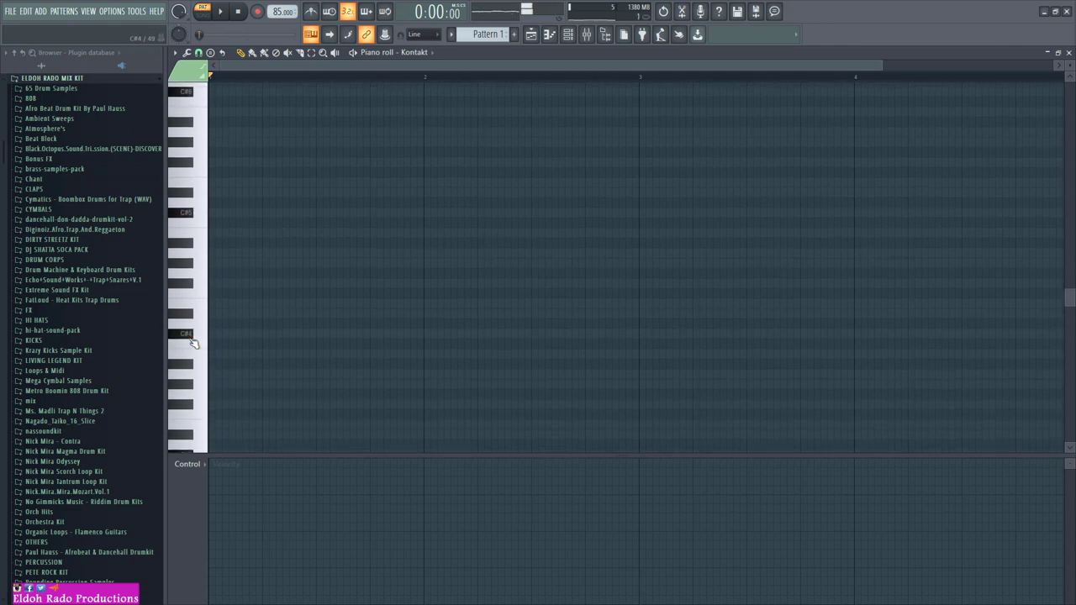
Build a one-step C#5, E5 and G#5 chord at the start of bar 1 with snap set to 1/4 beat
scroll(202, 220, "up", 2)
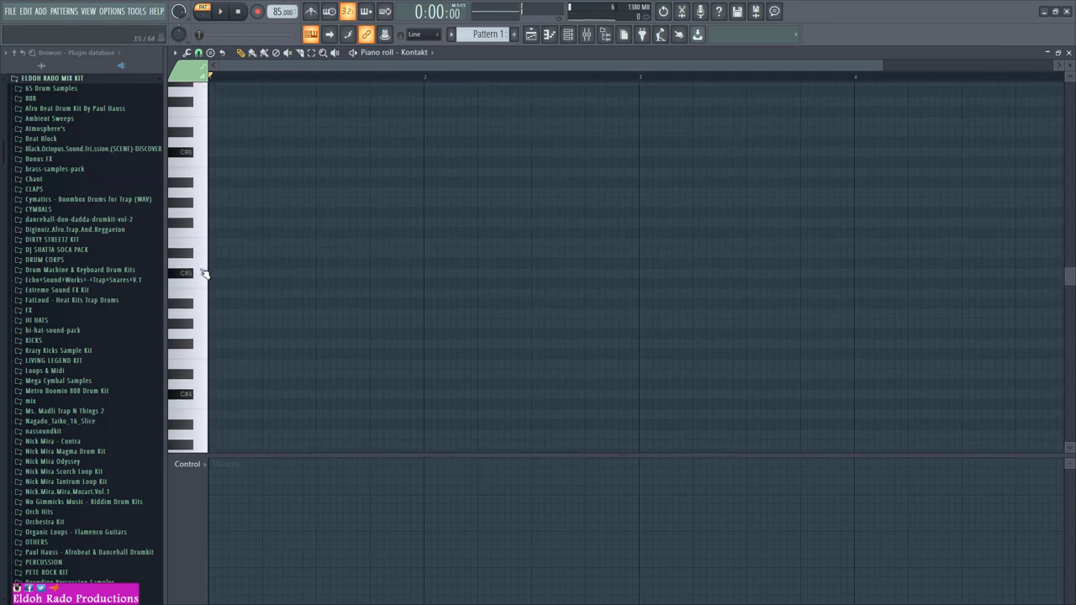
left_click(215, 274)
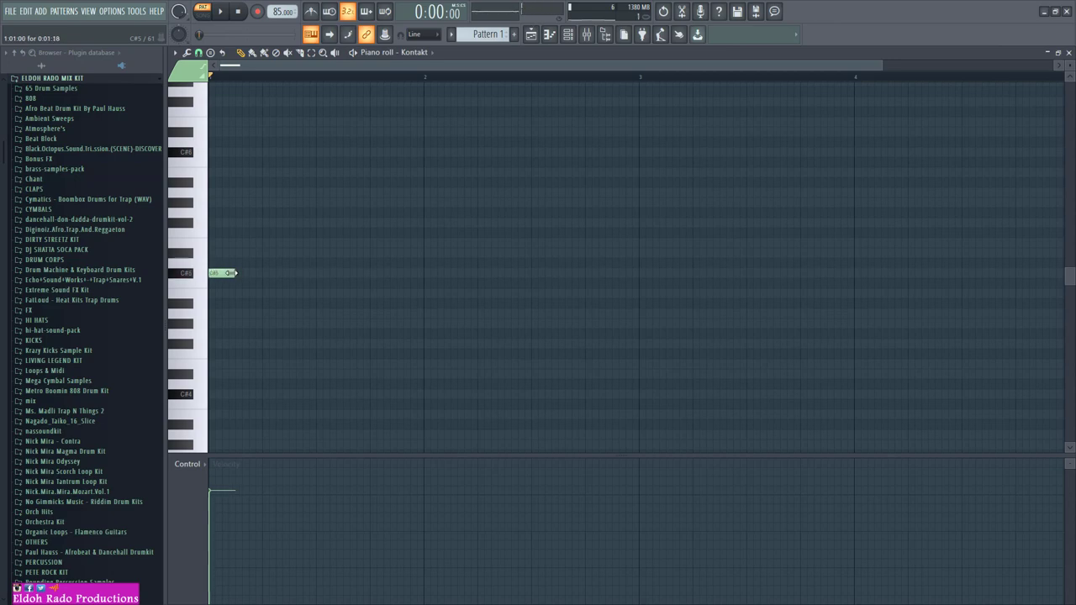
left_click(198, 52)
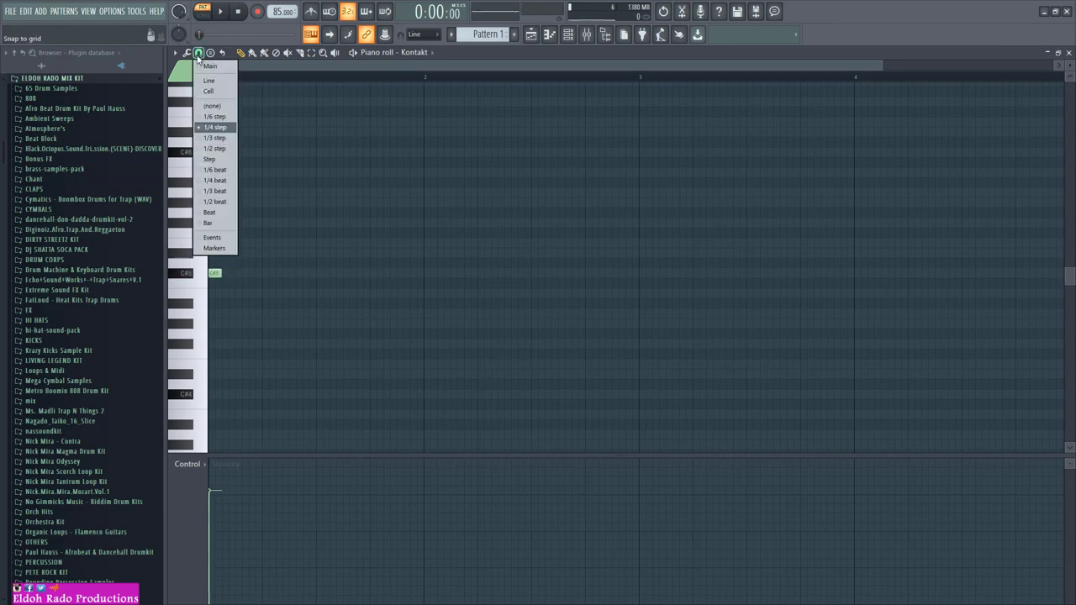
left_click(212, 180)
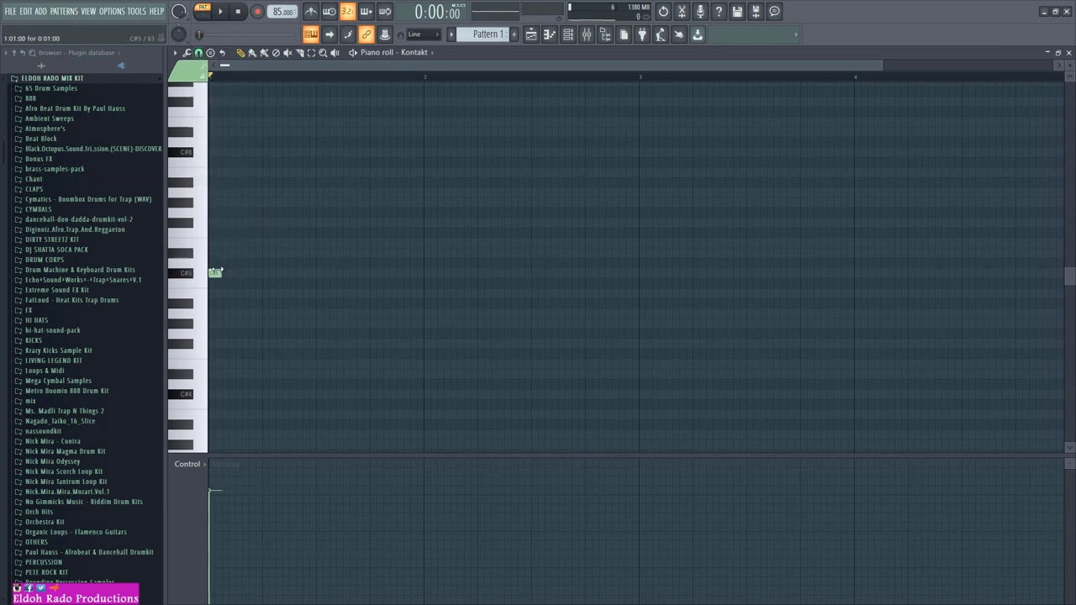
left_click(215, 243)
left_click(216, 202)
key("space")
key("space")
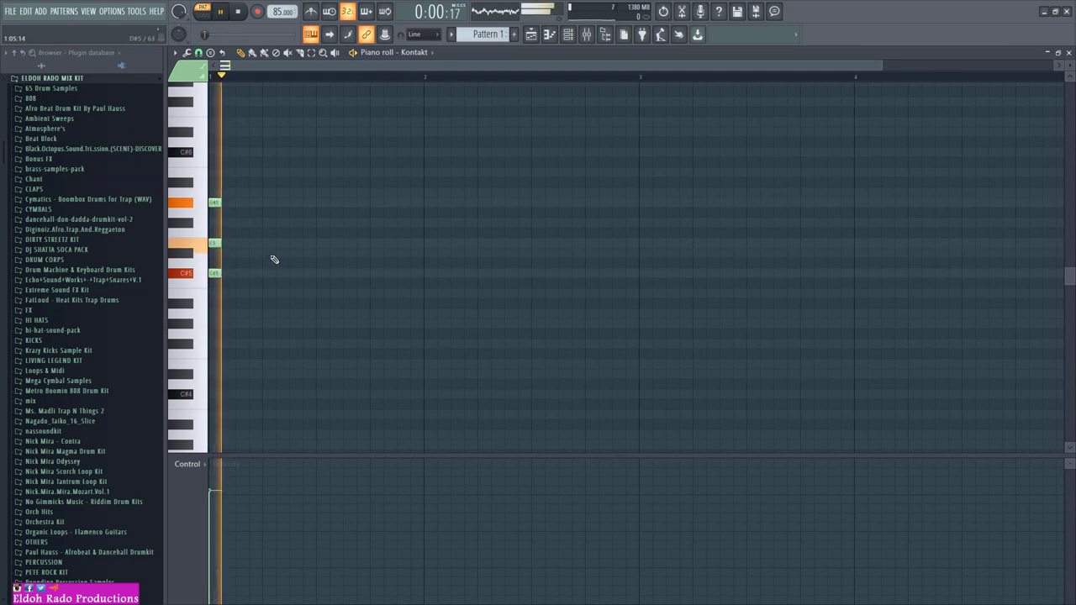
Copy the C#5, E5 and G#5 chord to steps 4 and 7 of bar 1
left_click_drag(257, 284, 254, 202)
key("space")
key("space")
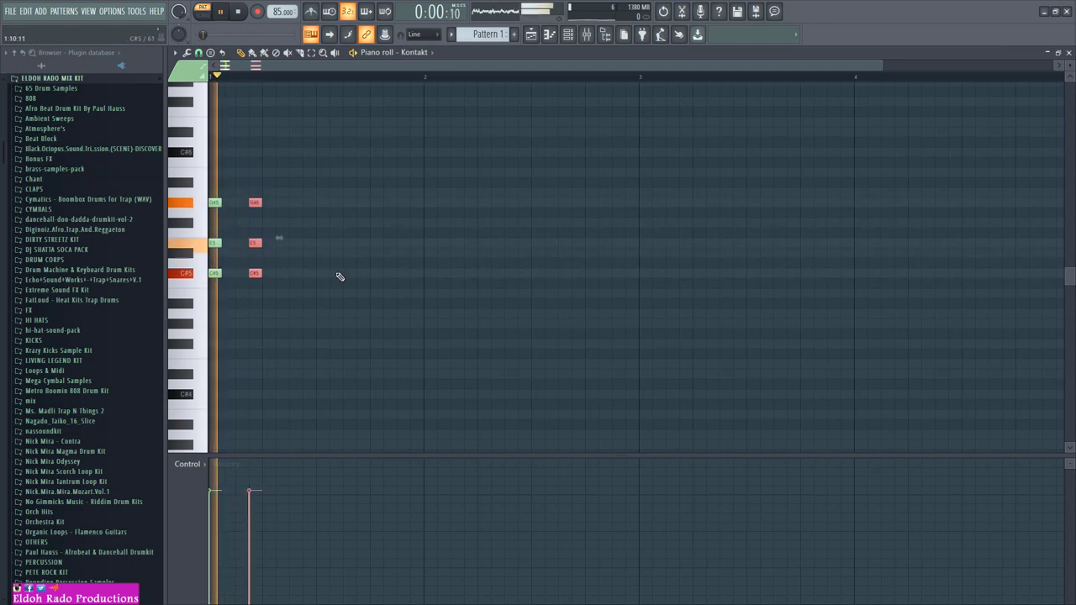
left_click_drag(254, 203, 282, 202)
key("space")
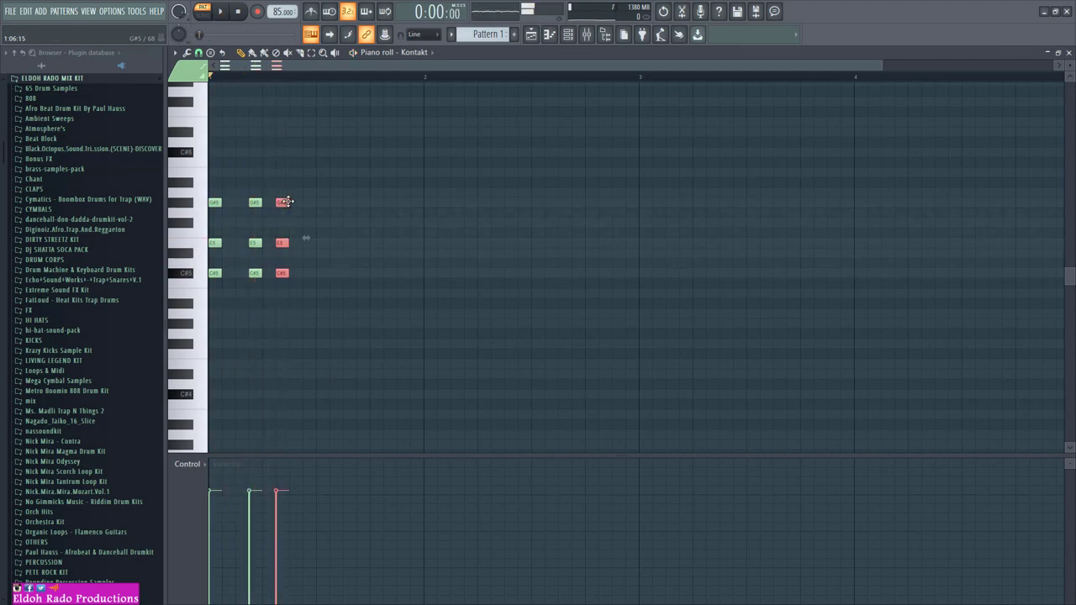
key("shift+Right")
key("space")
left_click(326, 220)
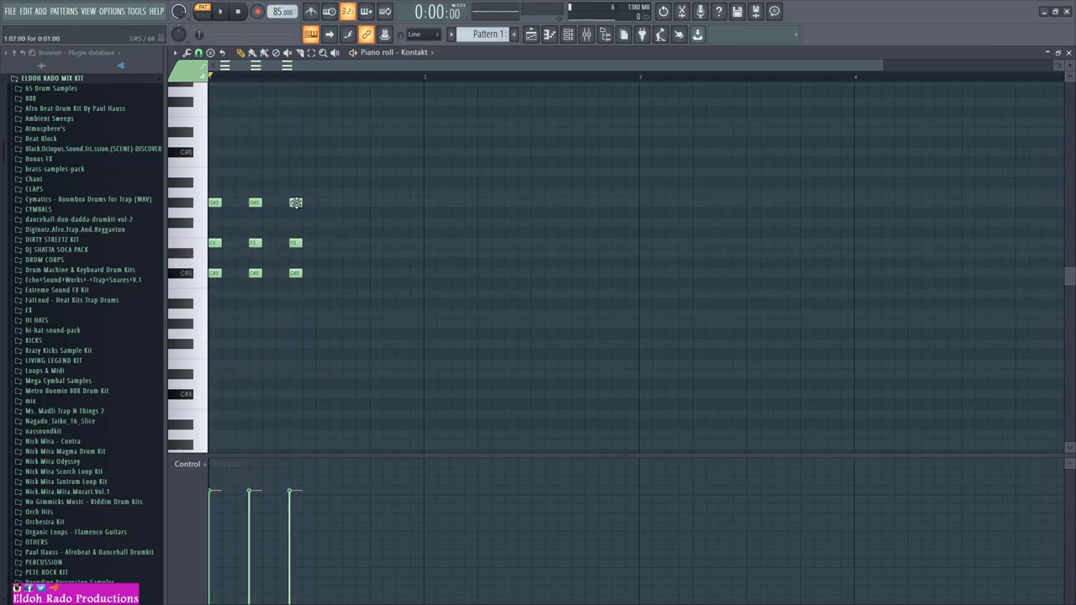
Raise the third chord's top note to B5 and play the phrase
left_click_drag(296, 203, 294, 173)
key("space")
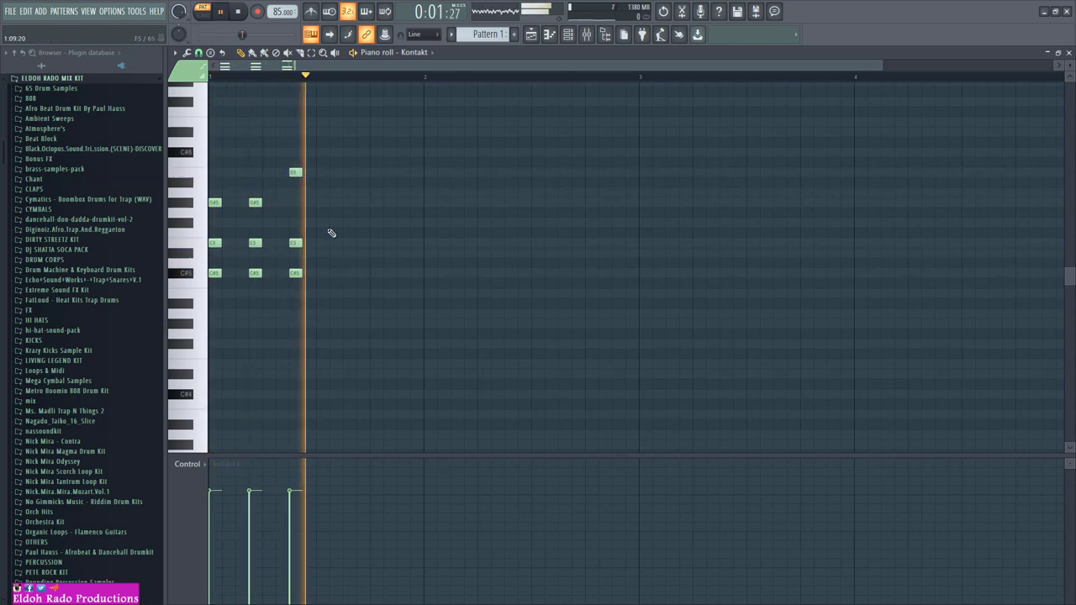
key("space")
Duplicate the three chords and place the copy to start at step 9 of bar 1
left_click_drag(345, 326, 195, 143)
key("ctrl+b")
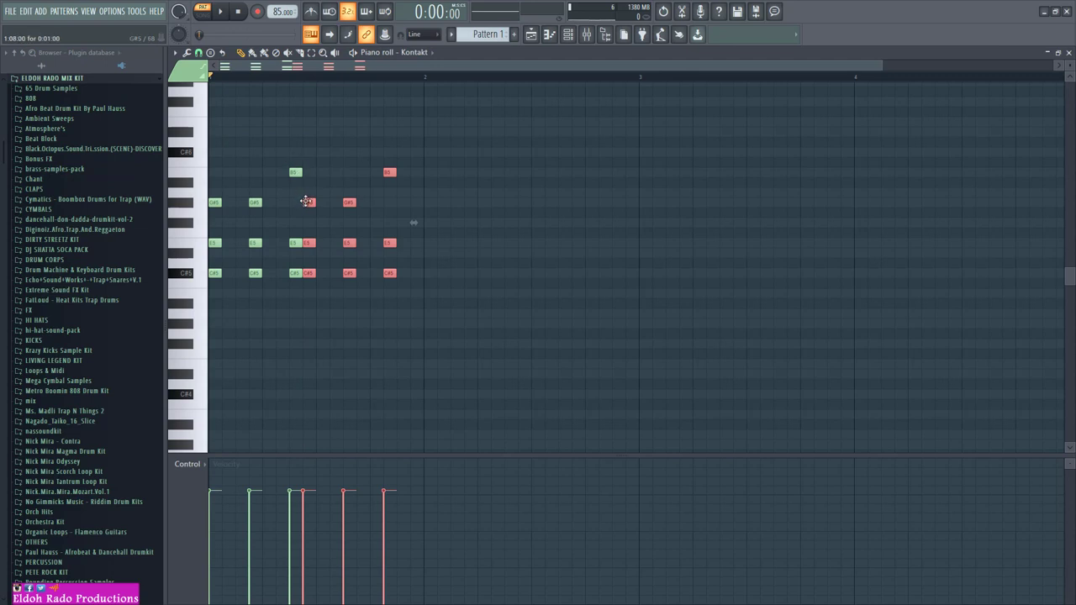
left_click_drag(308, 203, 334, 203)
key("space")
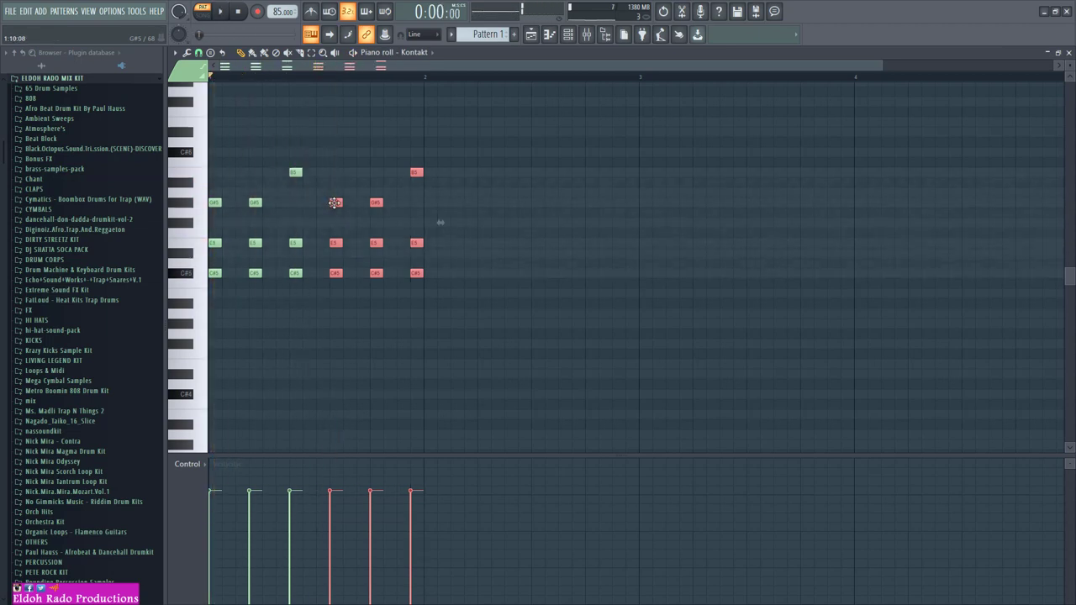
left_click_drag(335, 202, 325, 205)
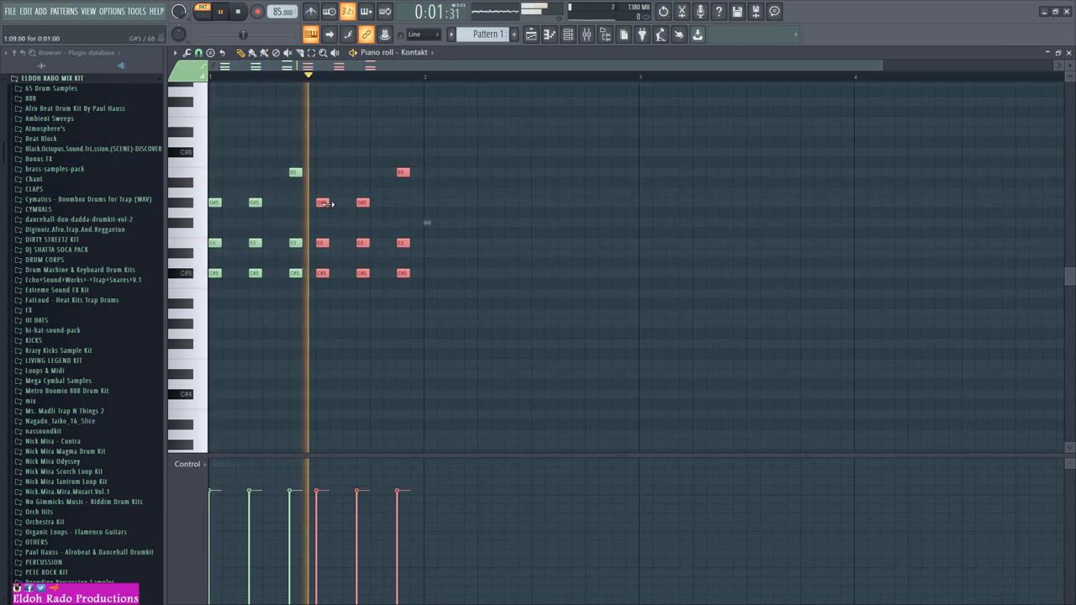
key("space")
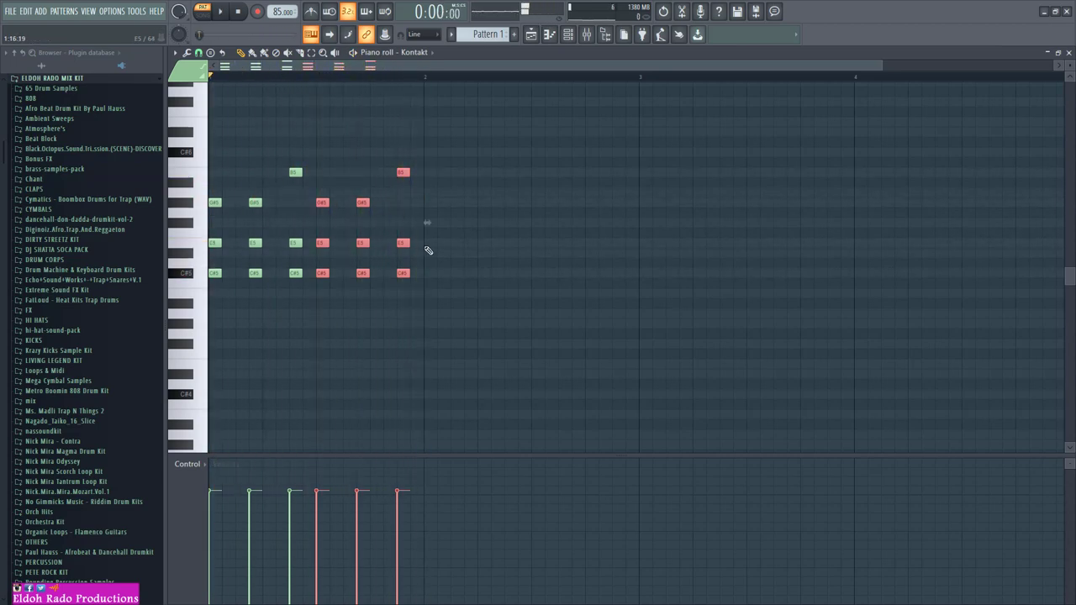
Duplicate the bar 1 chord pattern into bars 2 and 3, aligned to each bar's start
left_click_drag(477, 329, 201, 138)
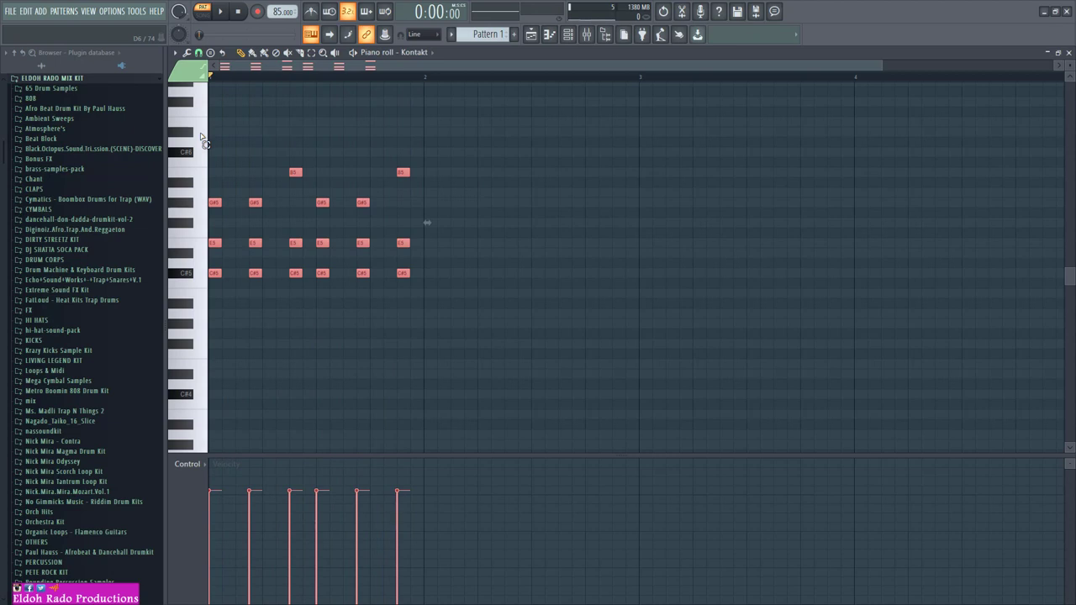
key("ctrl+b")
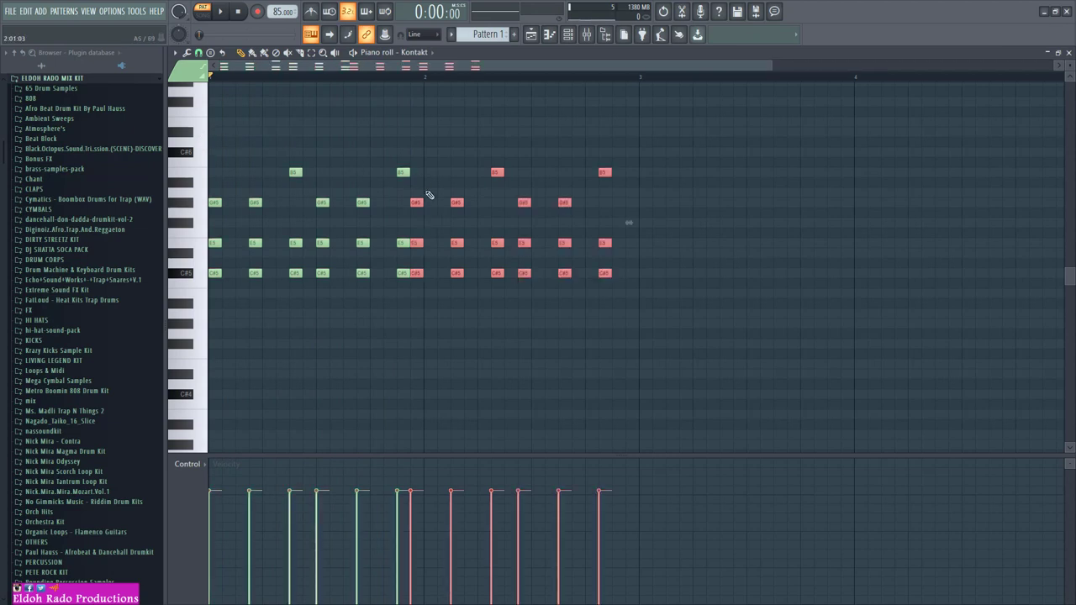
left_click_drag(418, 202, 428, 200)
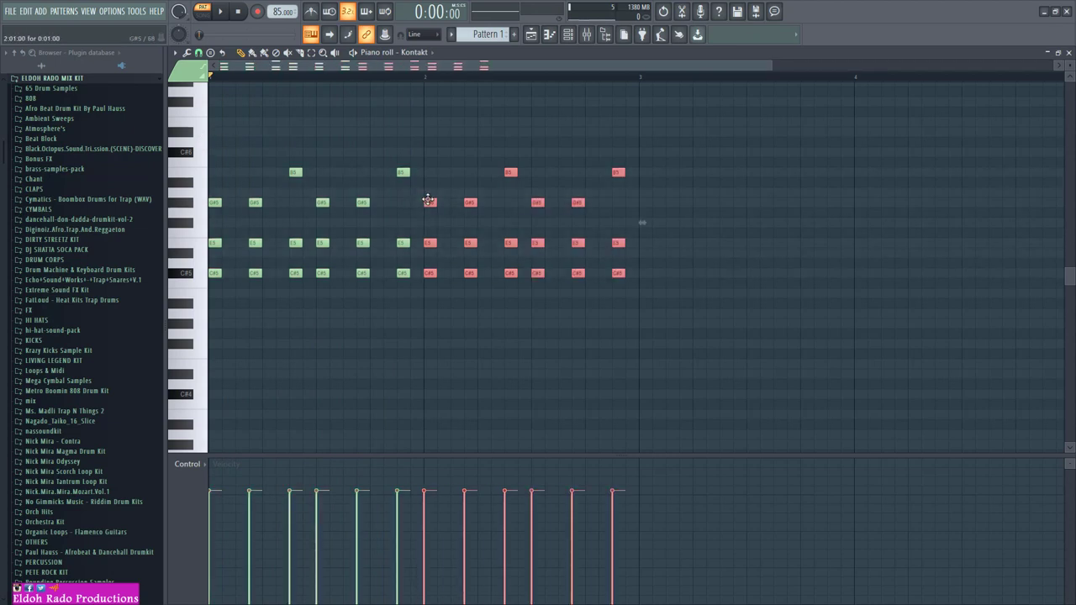
key("ctrl+b")
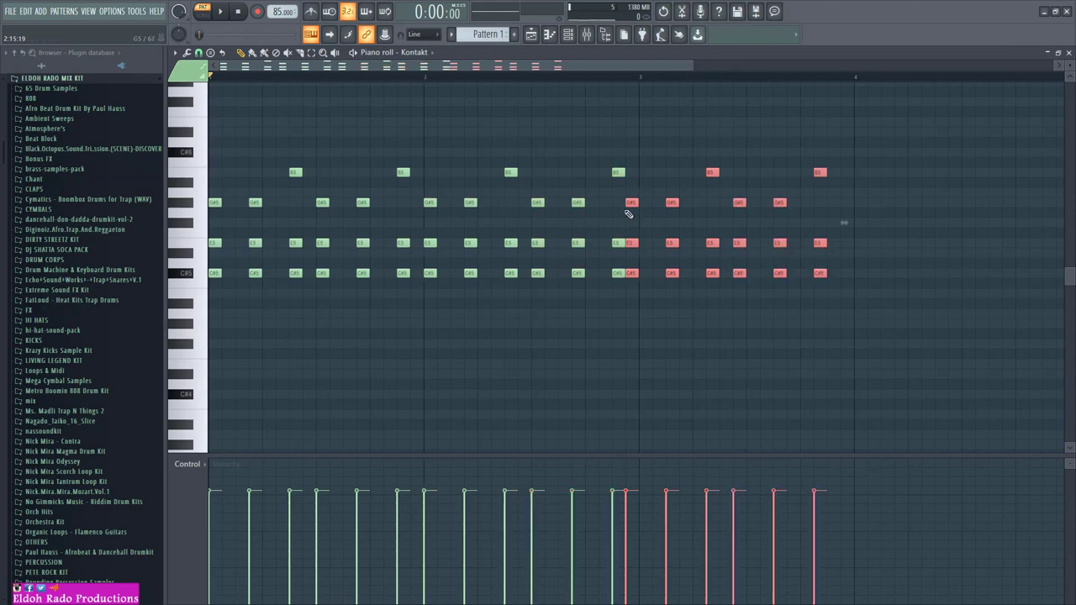
left_click_drag(631, 201, 744, 227)
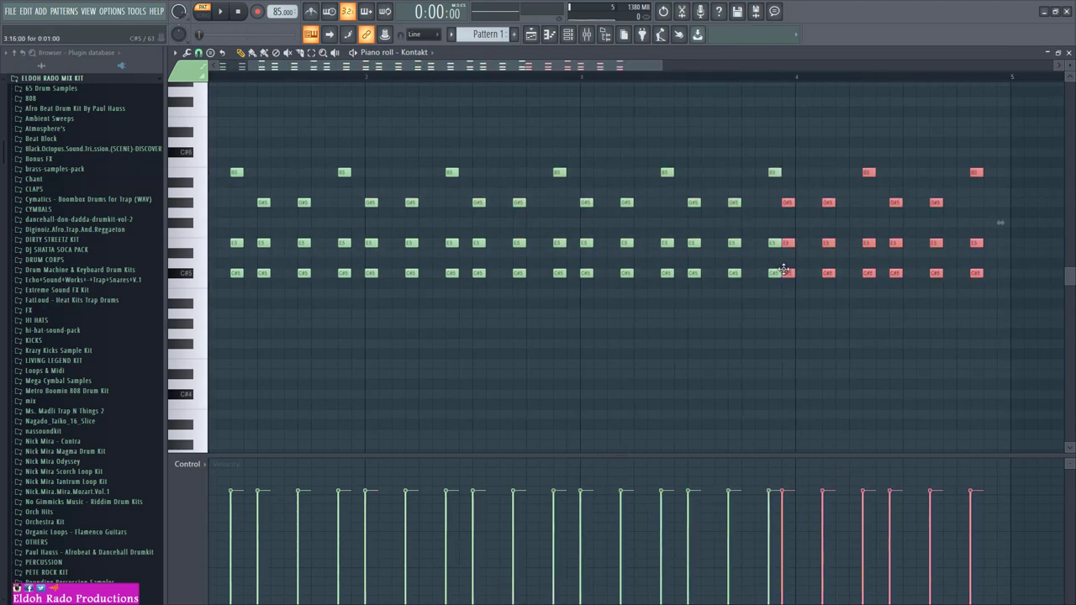
Place a copy of the chord pattern in bar 4, transposed down five semitones to start on G#4, and play the sequence
left_click_drag(783, 270, 801, 323)
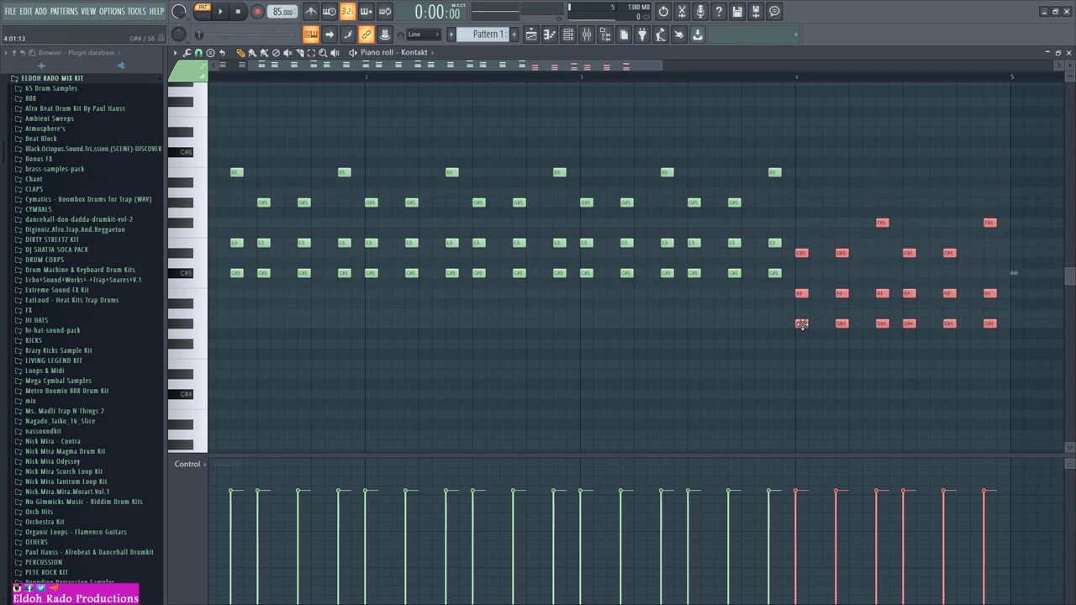
key("space")
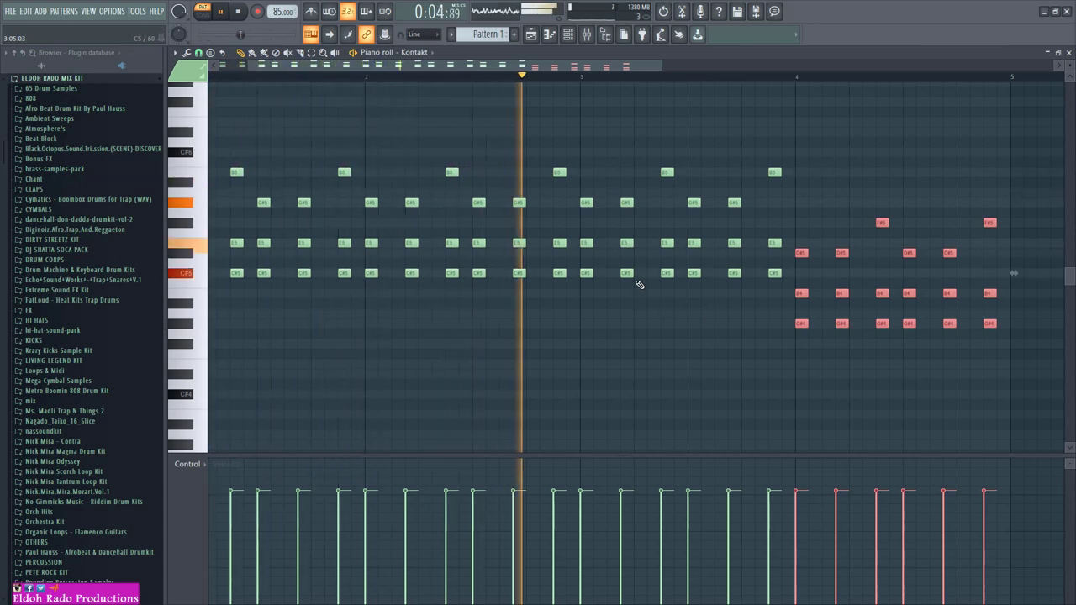
key("space")
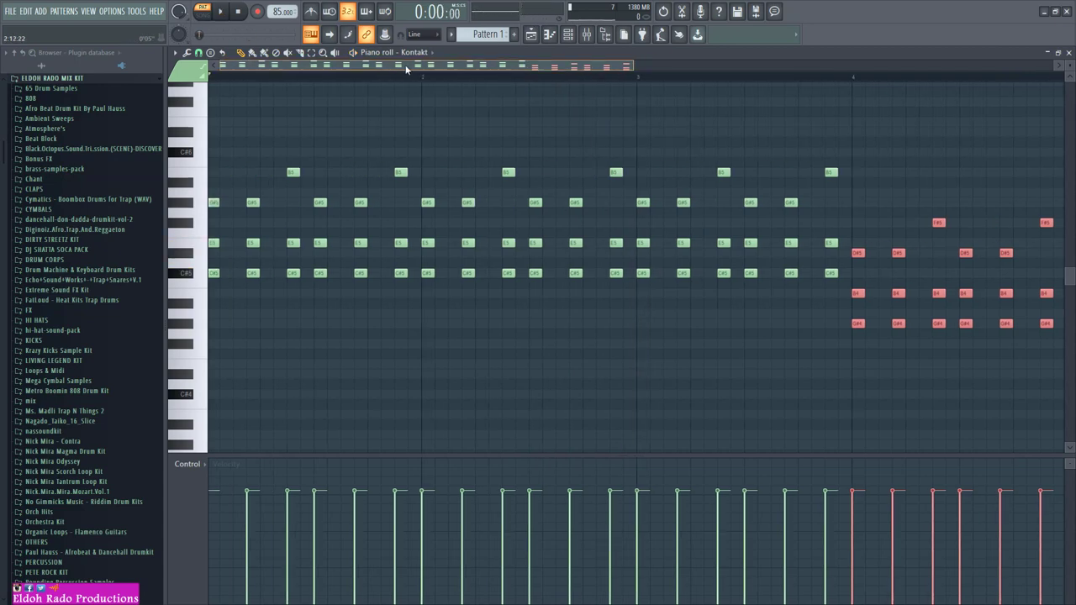
key("space")
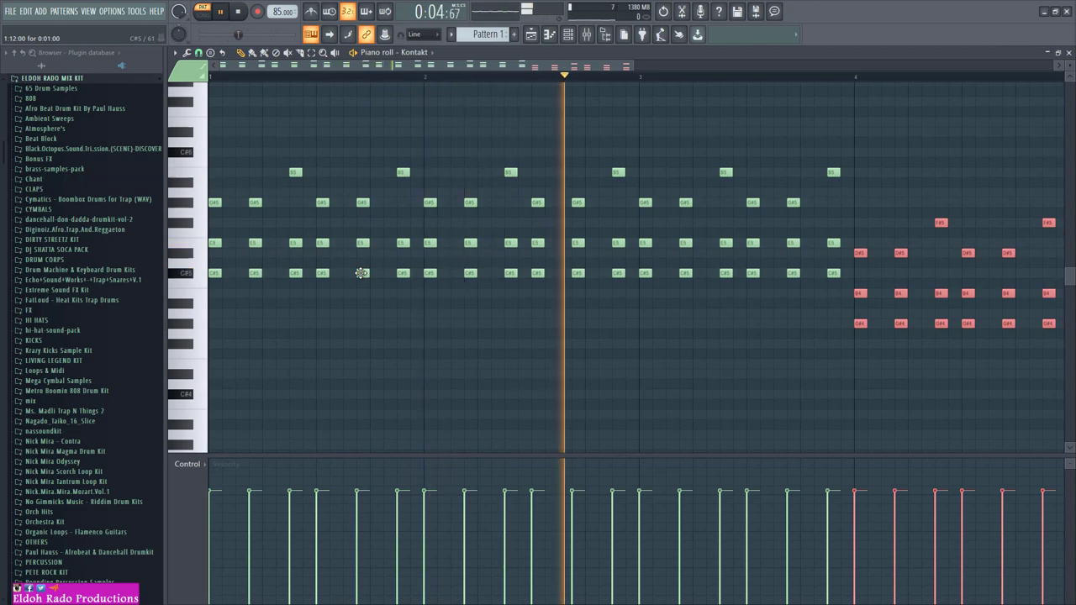
key("space")
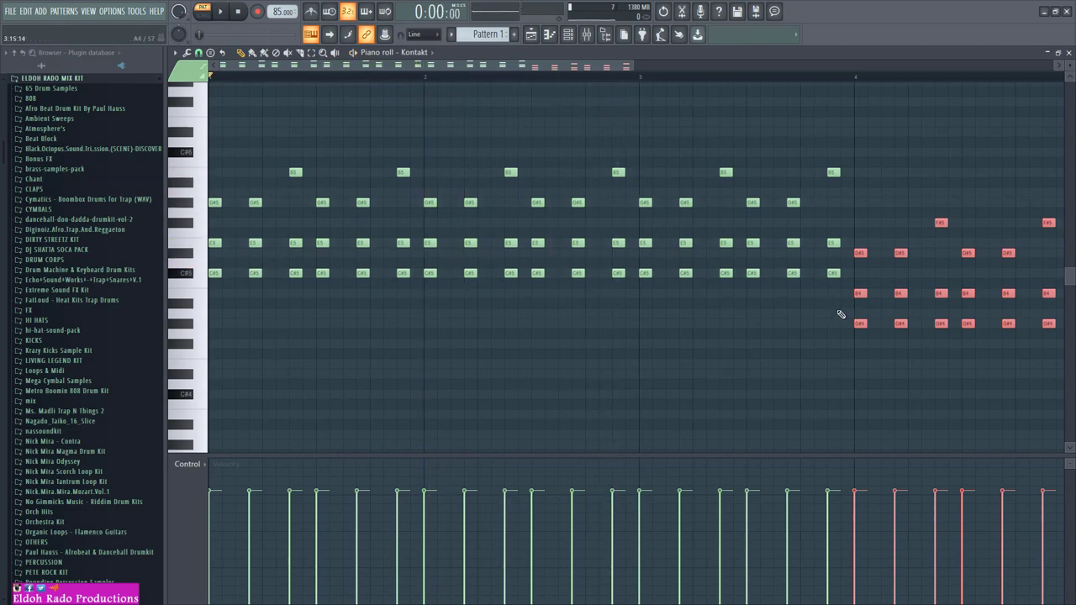
Transpose the bar 3 chords down five semitones to start on G#4, play the sequence and close the piano roll
left_click_drag(840, 310, 642, 138)
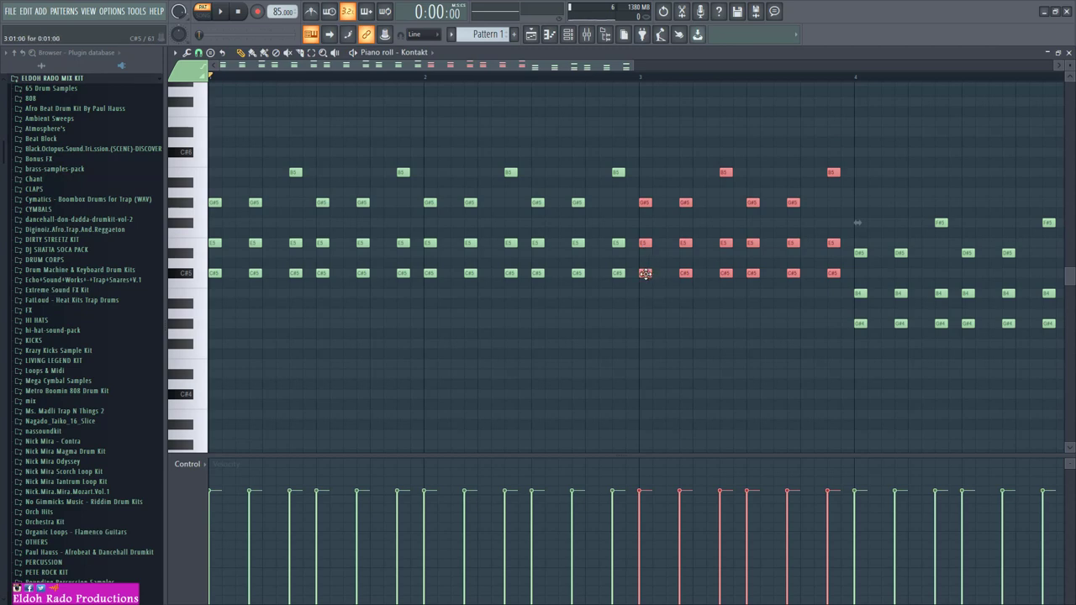
left_click_drag(644, 273, 645, 324)
key("space")
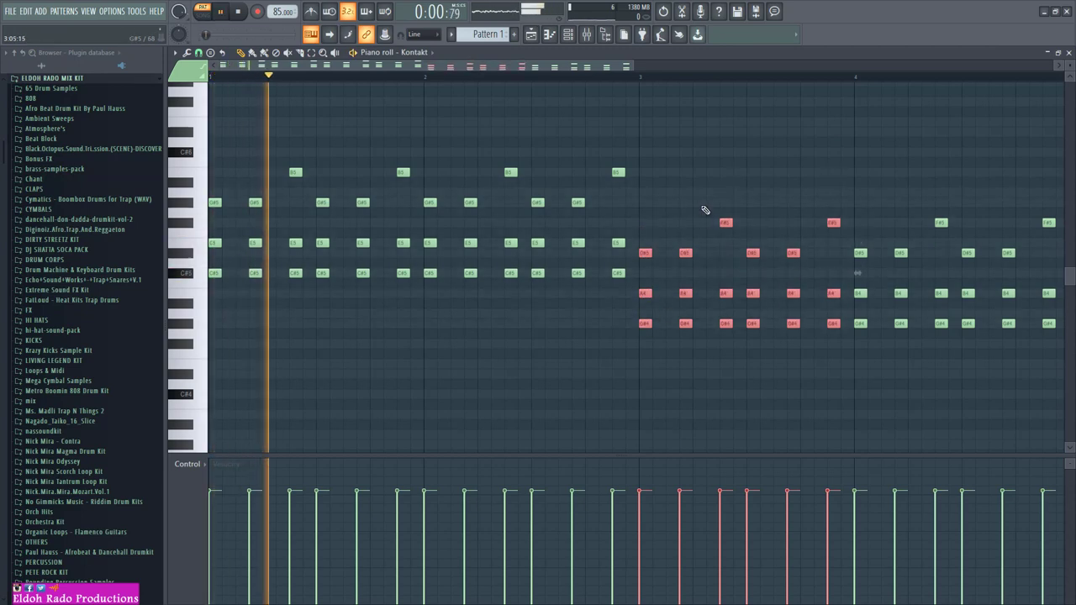
left_click_drag(579, 68, 627, 69)
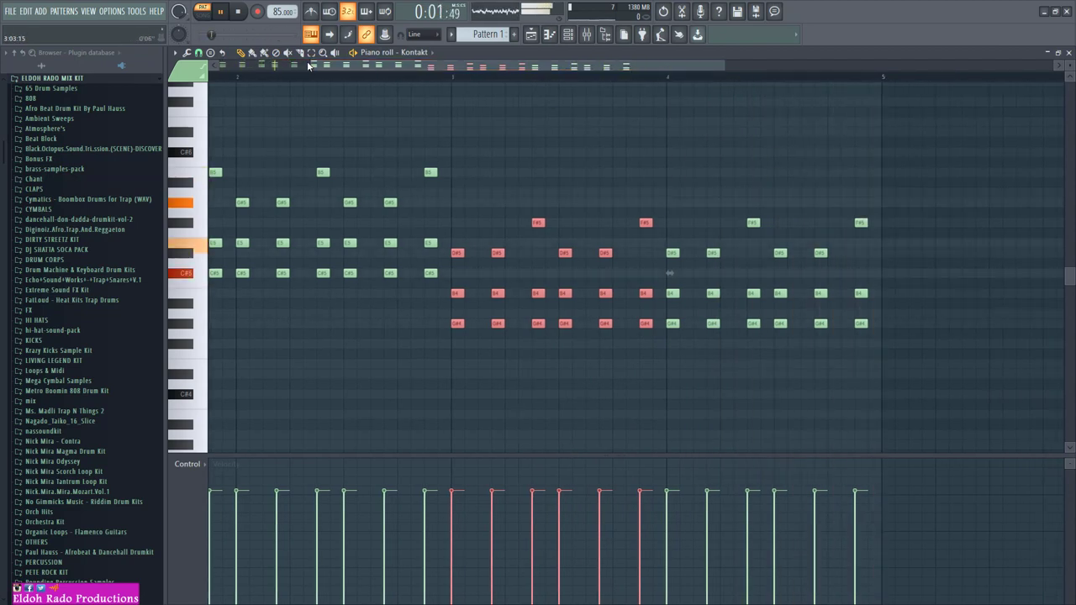
left_click_drag(313, 68, 217, 67)
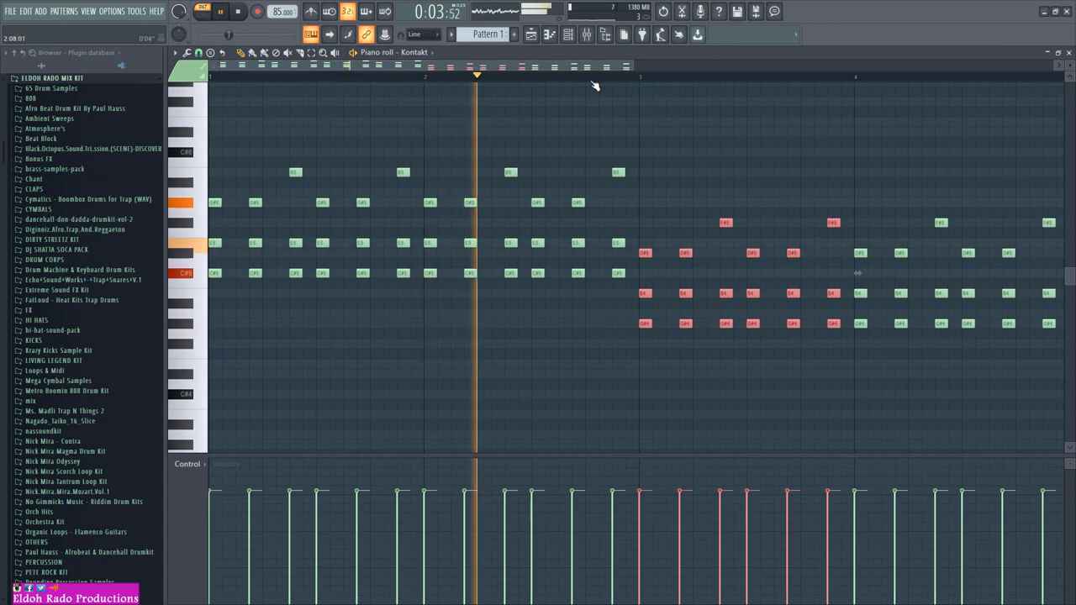
left_click_drag(631, 66, 830, 64)
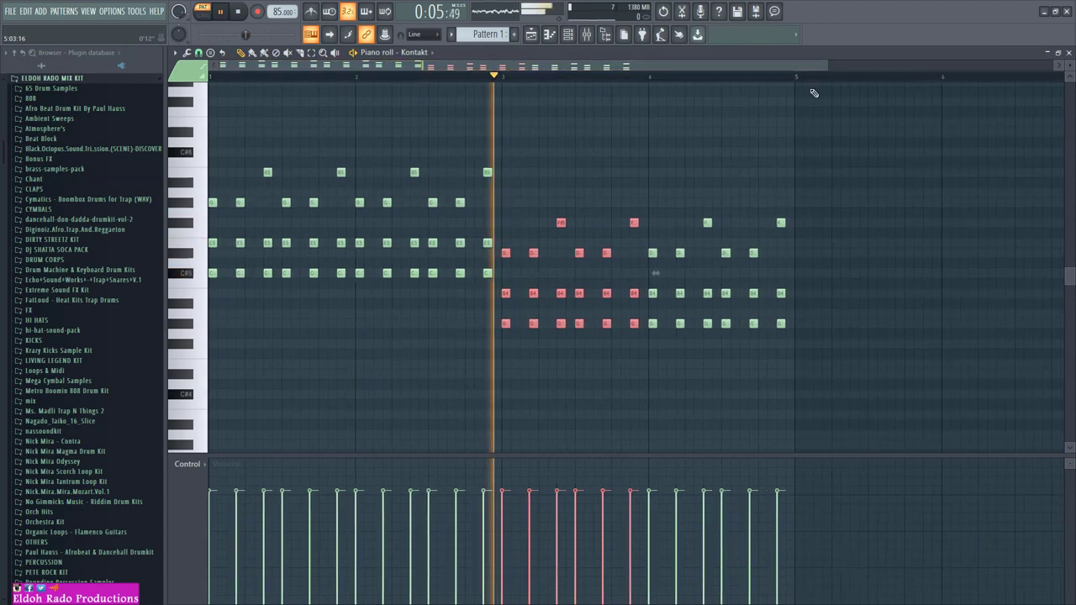
left_click(1068, 52)
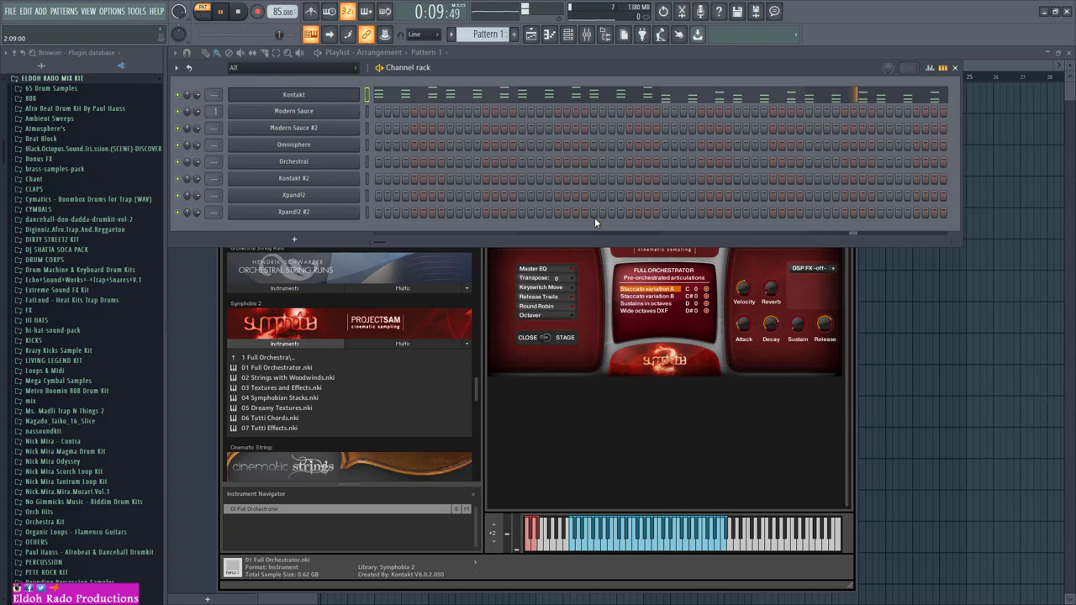
Load the String - Addiction preset in the first Modern Sauce channel
left_click(329, 115)
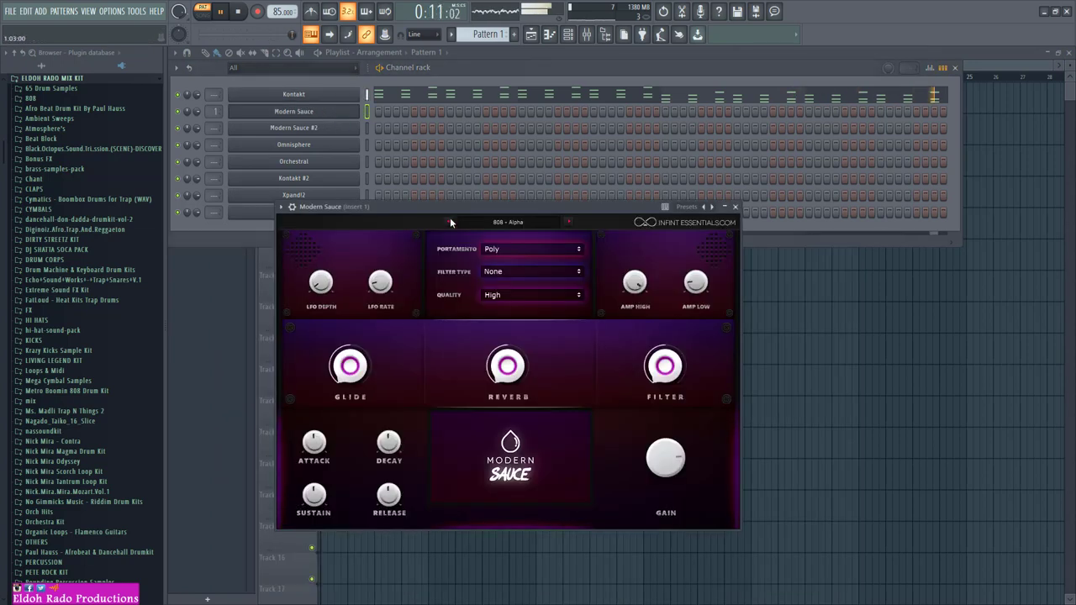
left_click(520, 224)
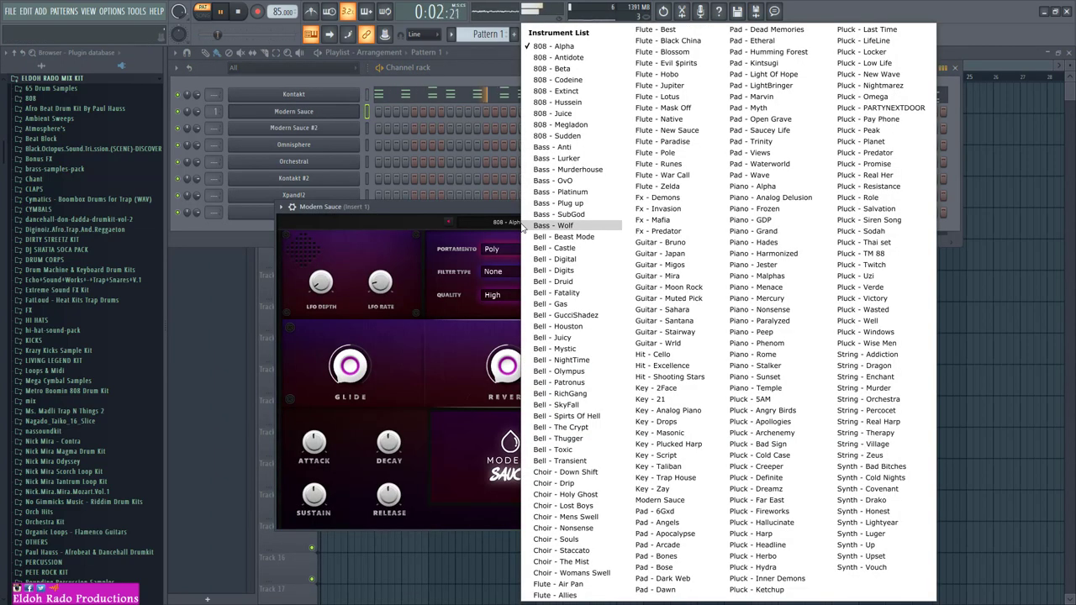
left_click(872, 356)
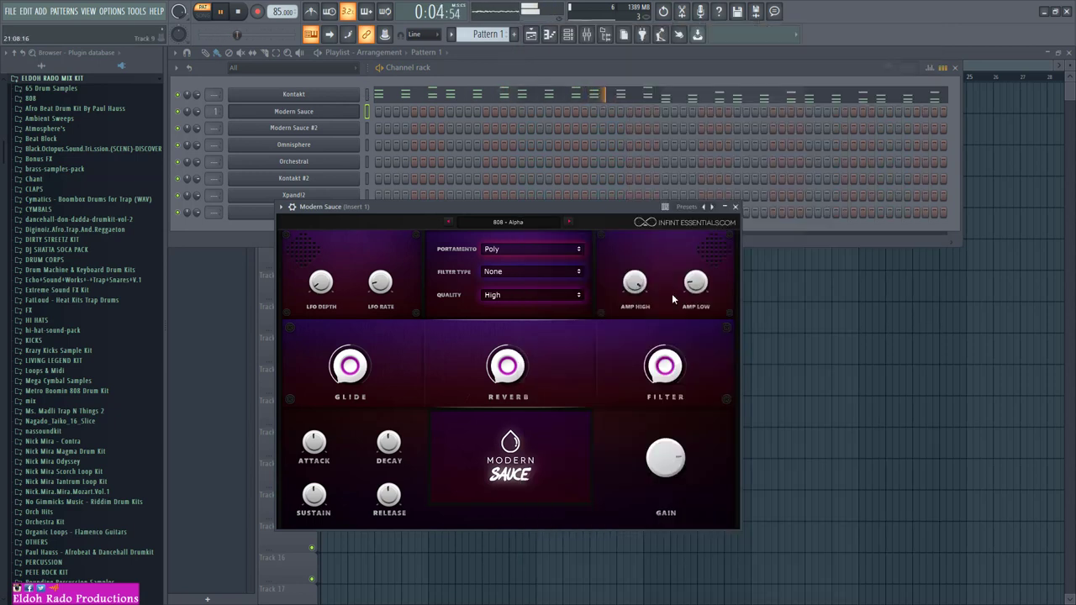
Mute the Kontakt channel, copy its chord pattern into the Modern Sauce channel and play it
left_click(279, 77)
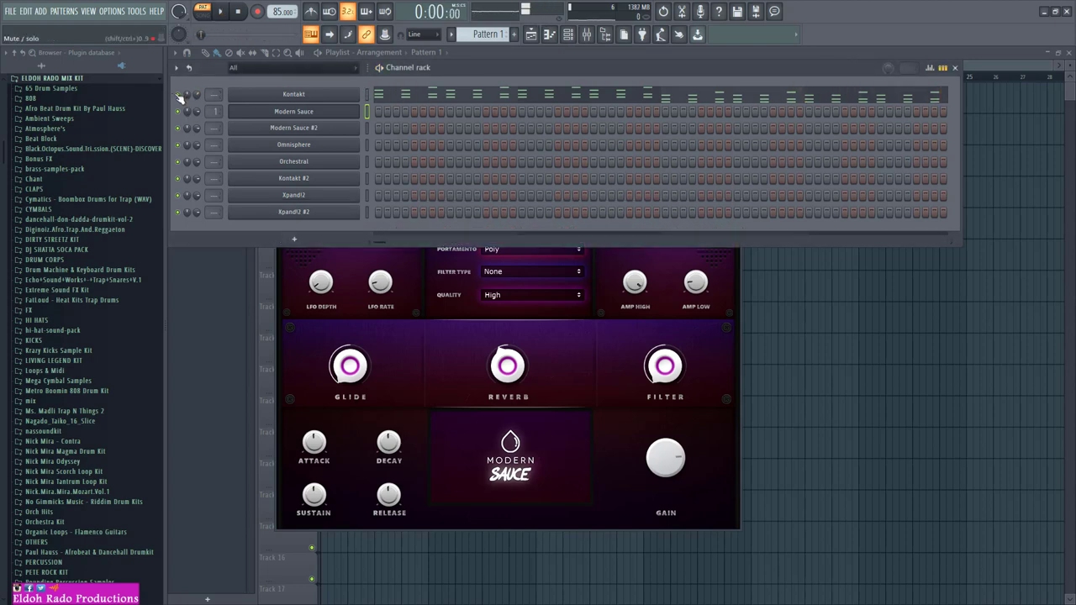
key("space")
right_click(356, 94)
right_click(352, 113)
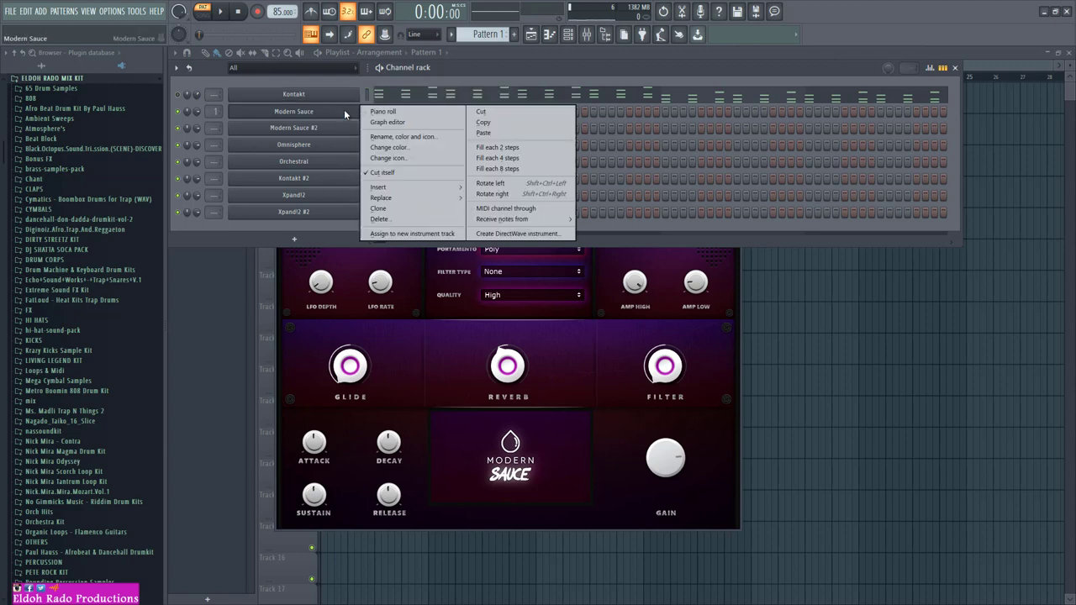
left_click(484, 133)
key("space")
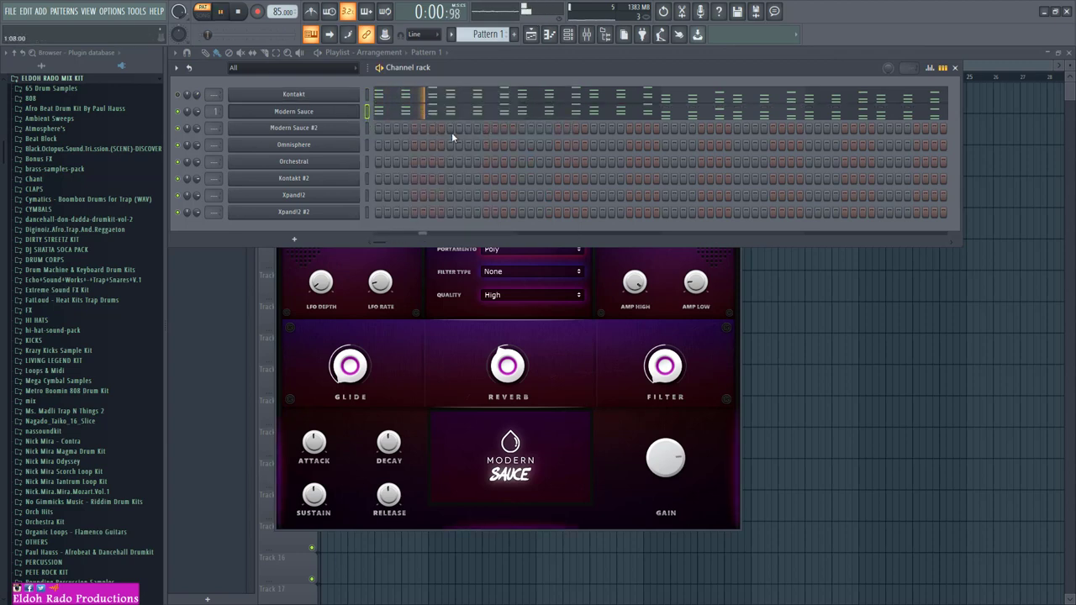
Audition the next Modern Sauce string presets one by one and settle on String - Orchestra
left_click(609, 277)
key("space")
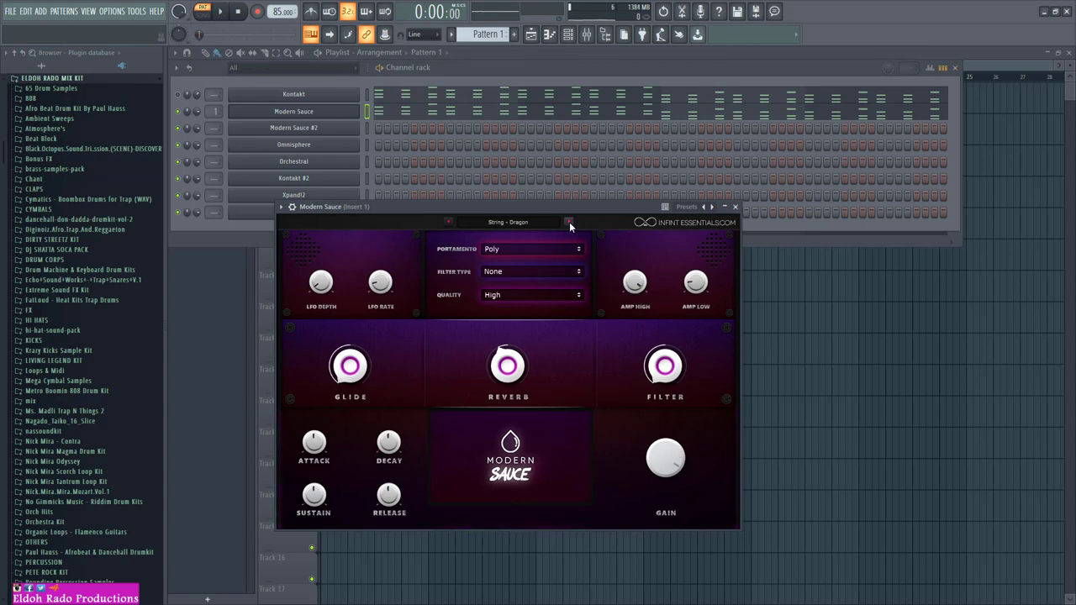
left_click(568, 222)
key("space")
left_click(569, 221)
key("space")
left_click(568, 221)
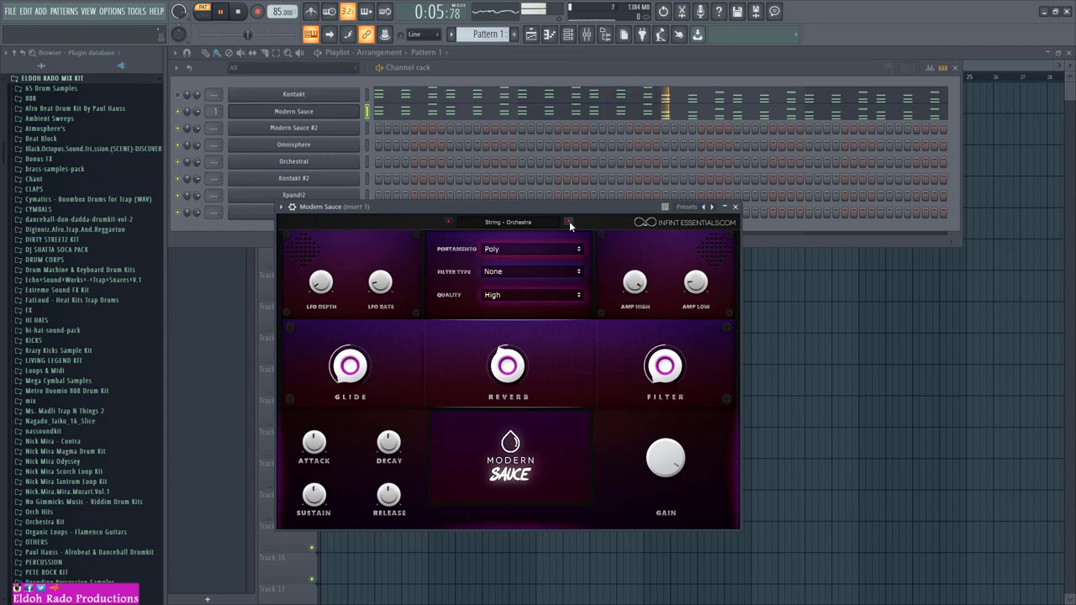
Unmute the Kontakt channel and set its channel volume to 27%
left_click(292, 206)
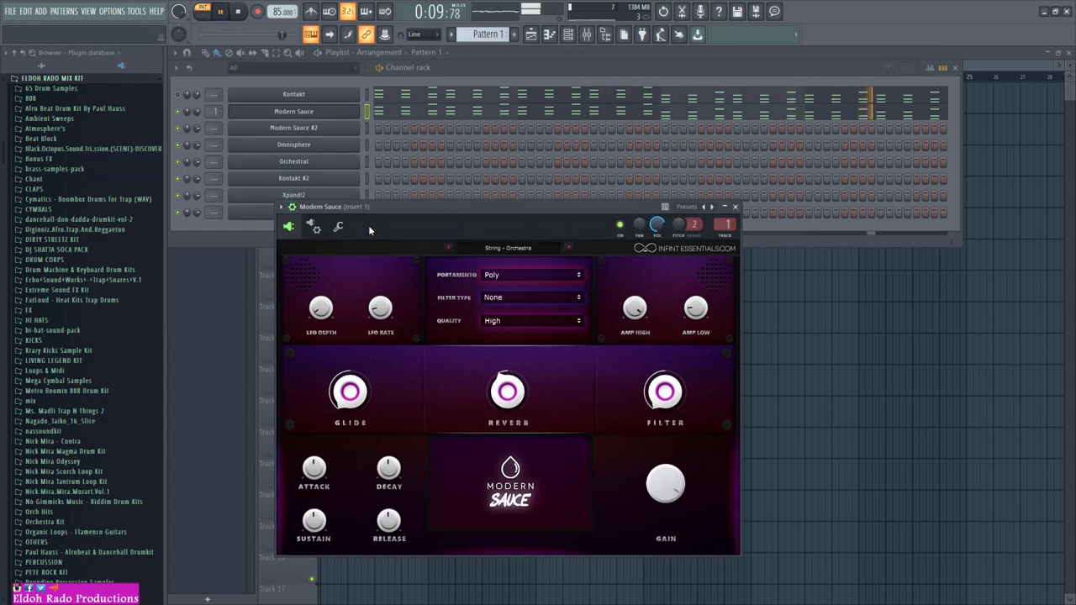
left_click(186, 98)
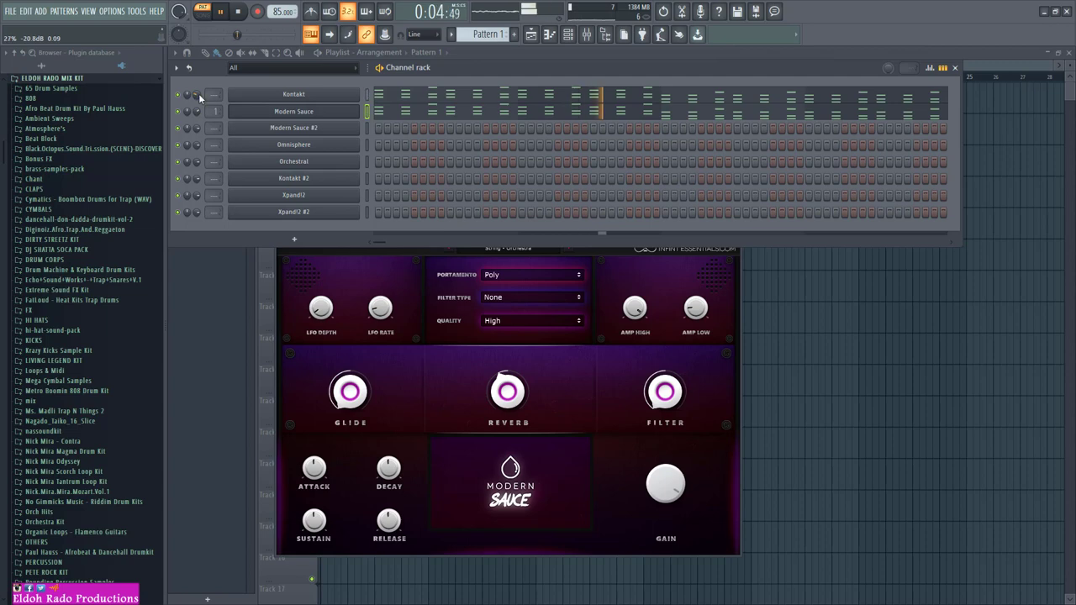
Look through Kontakt's wrapper and miscellaneous settings during playback and close the plugin window
left_click(286, 96)
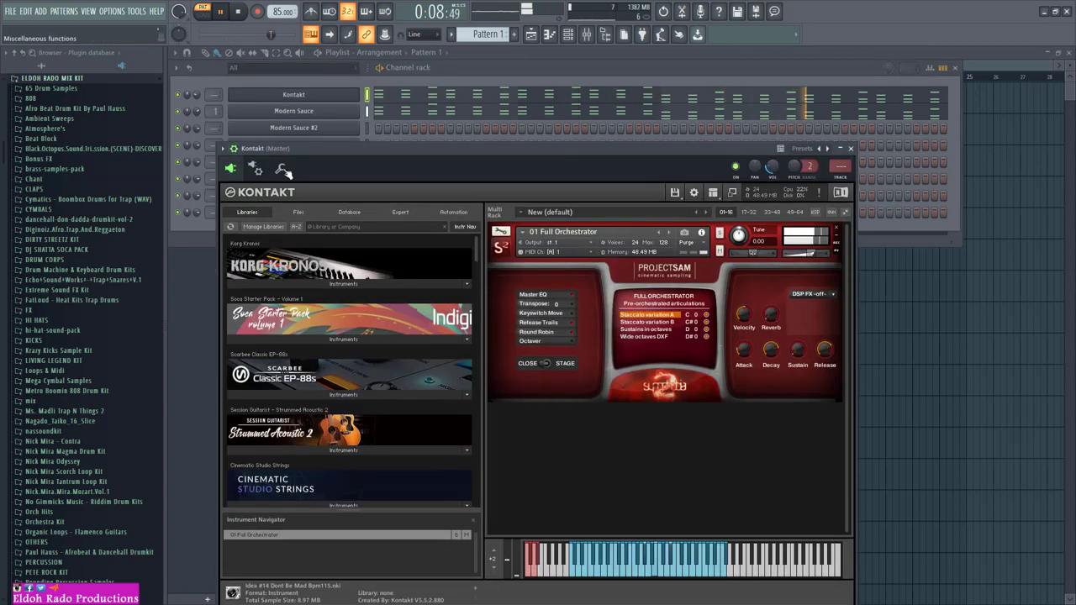
left_click(257, 170)
left_click(282, 171)
left_click(259, 172)
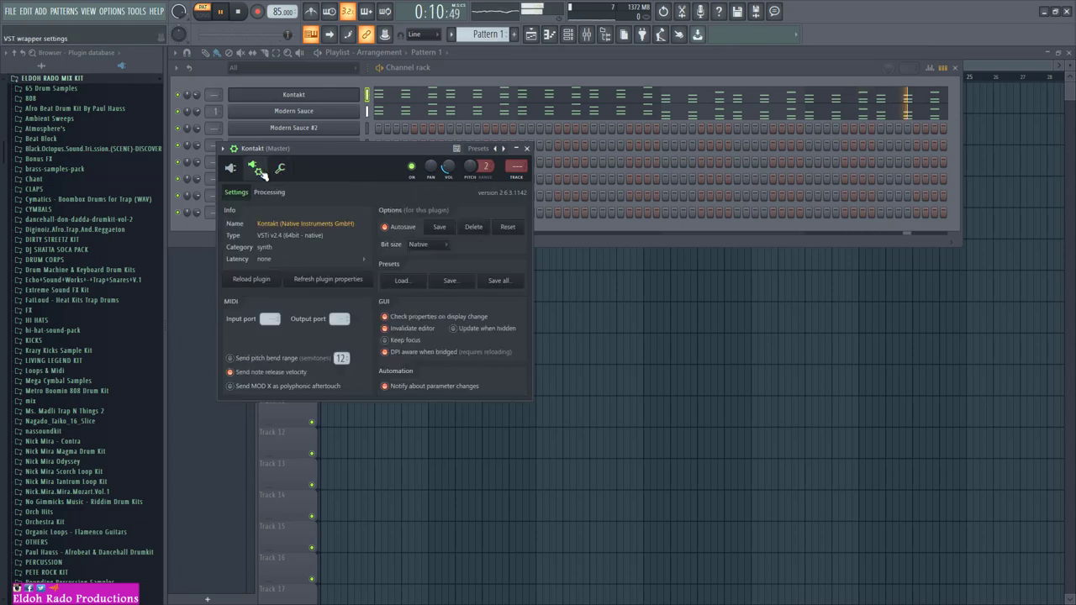
left_click(231, 168)
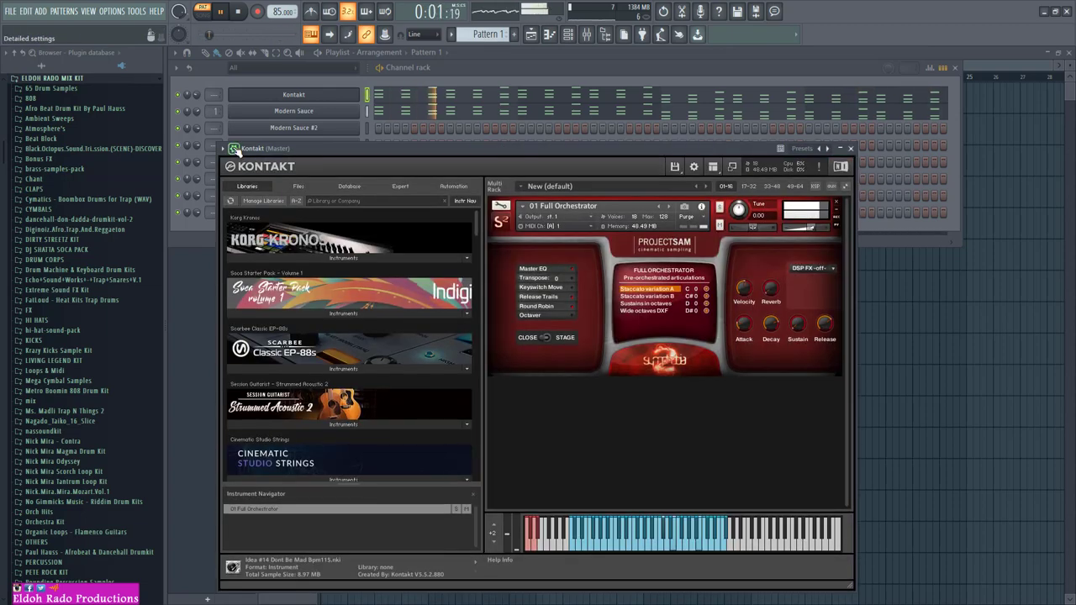
left_click(850, 148)
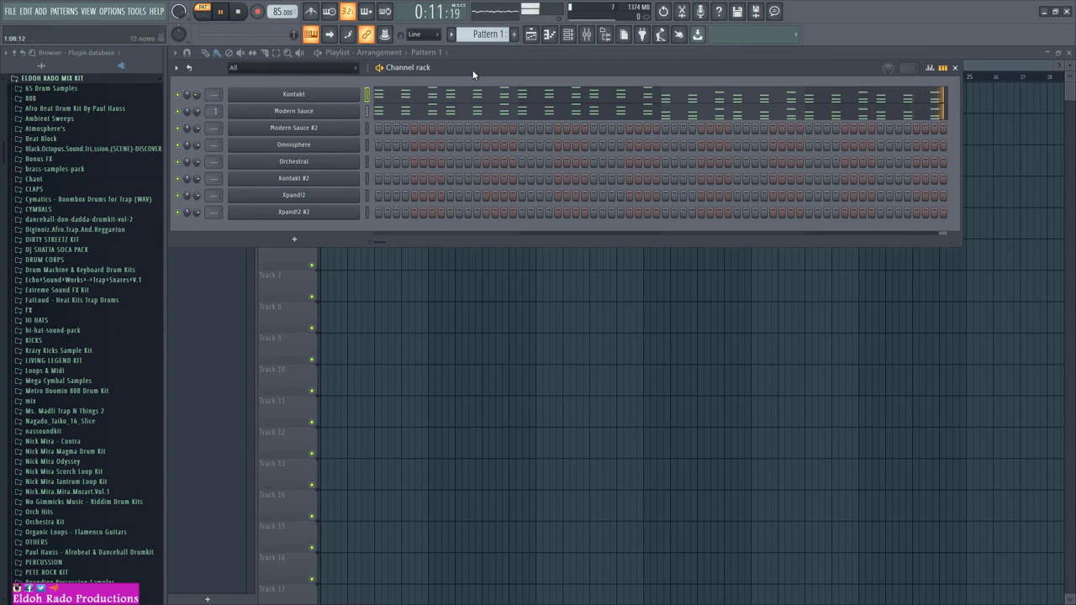
Move the channel rack clear of the first tracks and place Pattern 1 at bar 1 of Track 1 in the playlist
left_click_drag(481, 69, 474, 205)
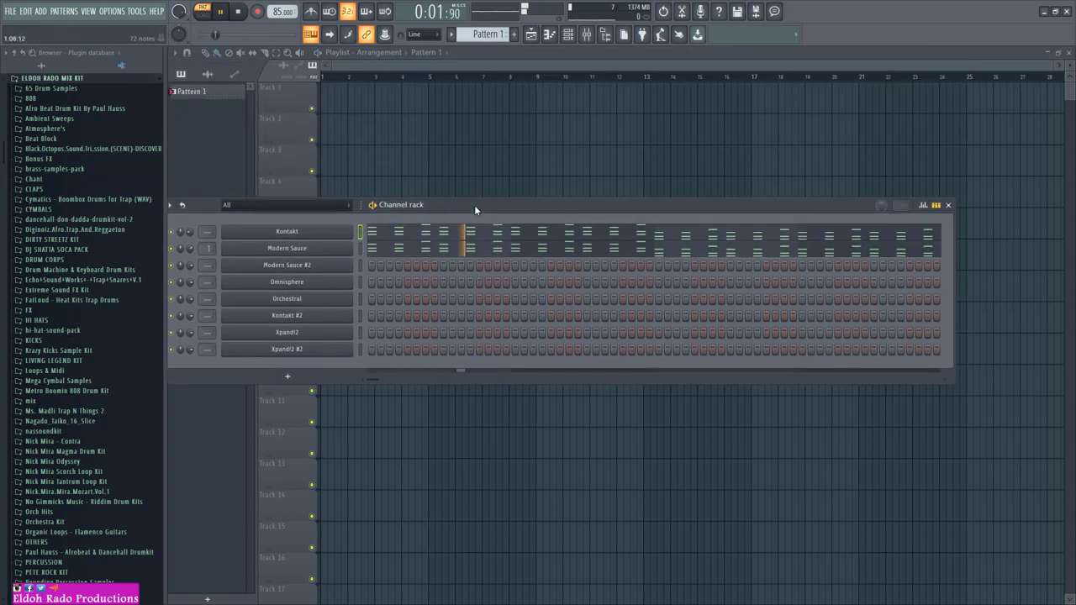
left_click(336, 101)
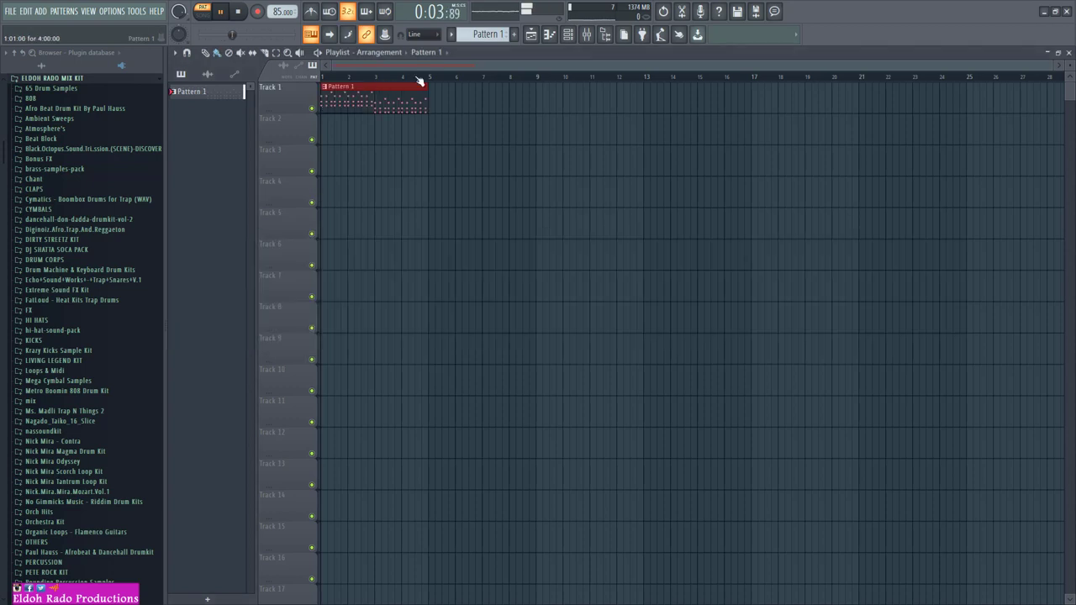
Audition the Clack Perc, Antidote Kick and Atlanta Kick samples in WavSupply's KC Supreme Parallels drum kit
scroll(72, 280, "down", 8)
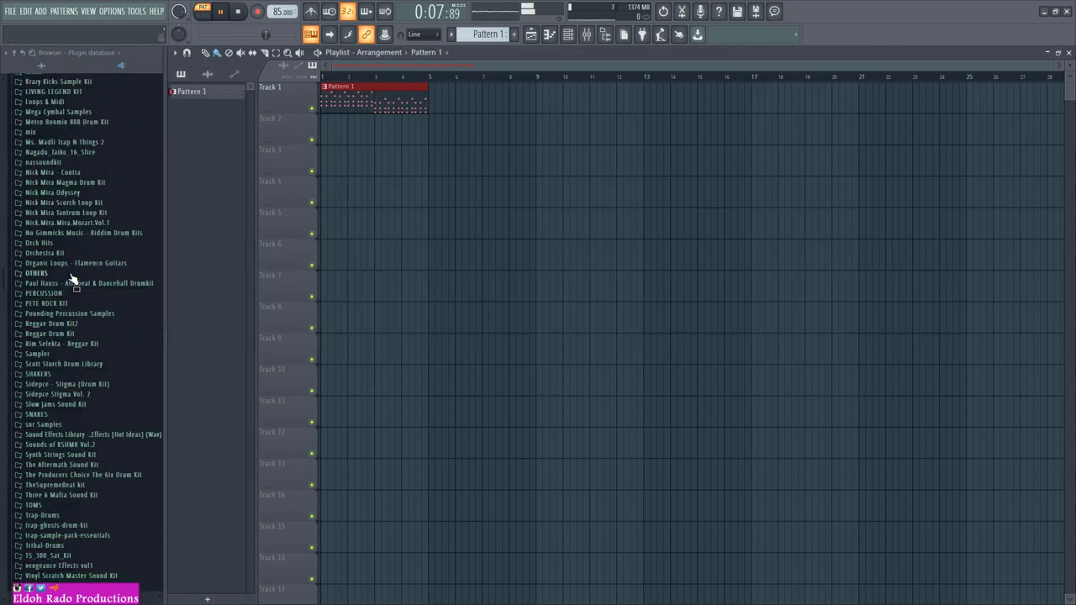
scroll(72, 281, "down", 13)
left_click(73, 278)
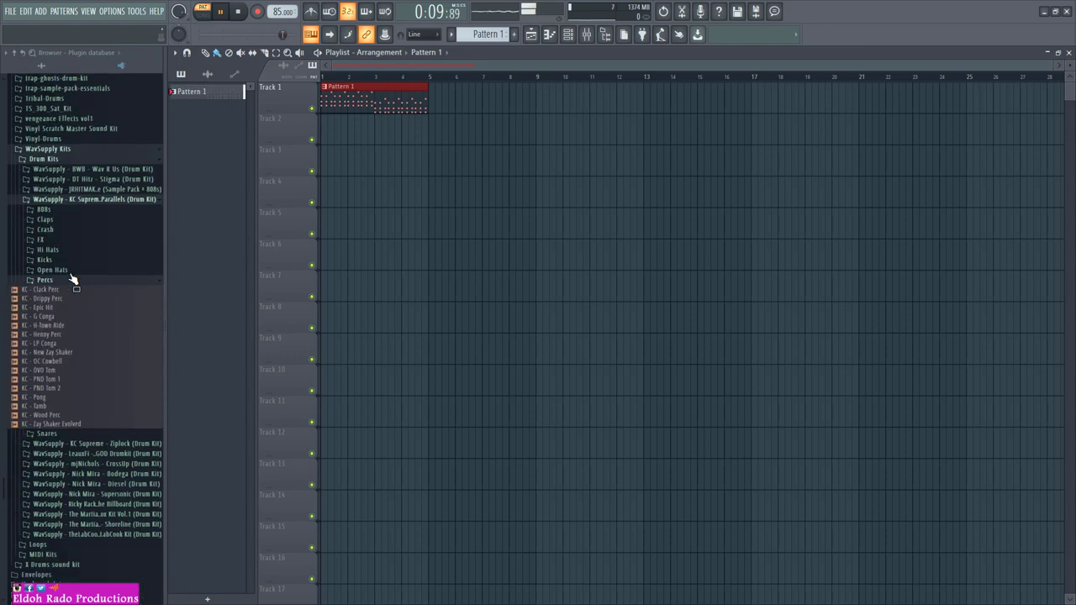
left_click(54, 291)
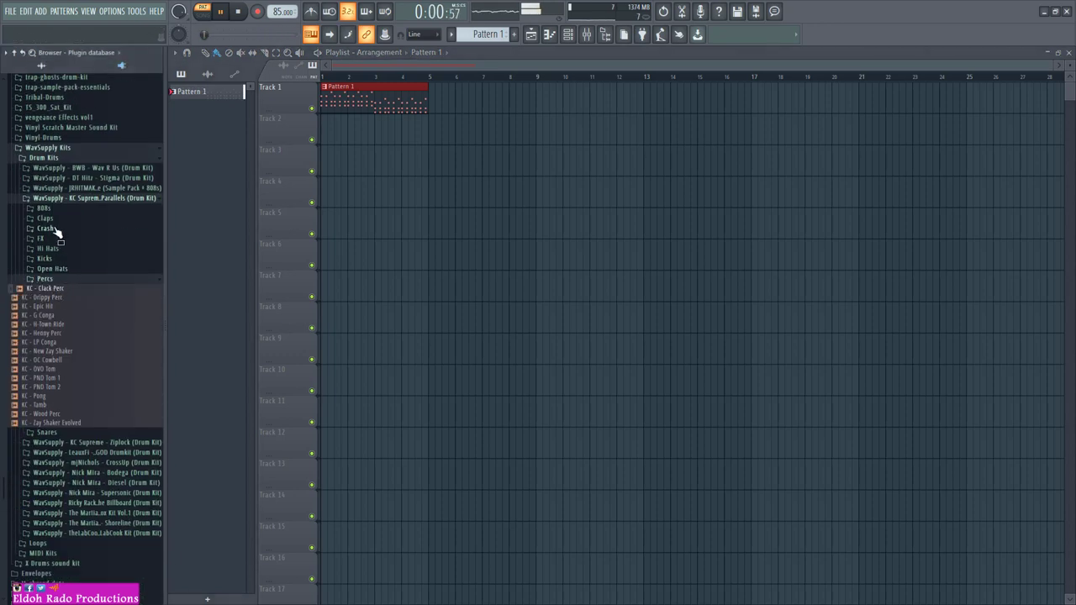
left_click(46, 259)
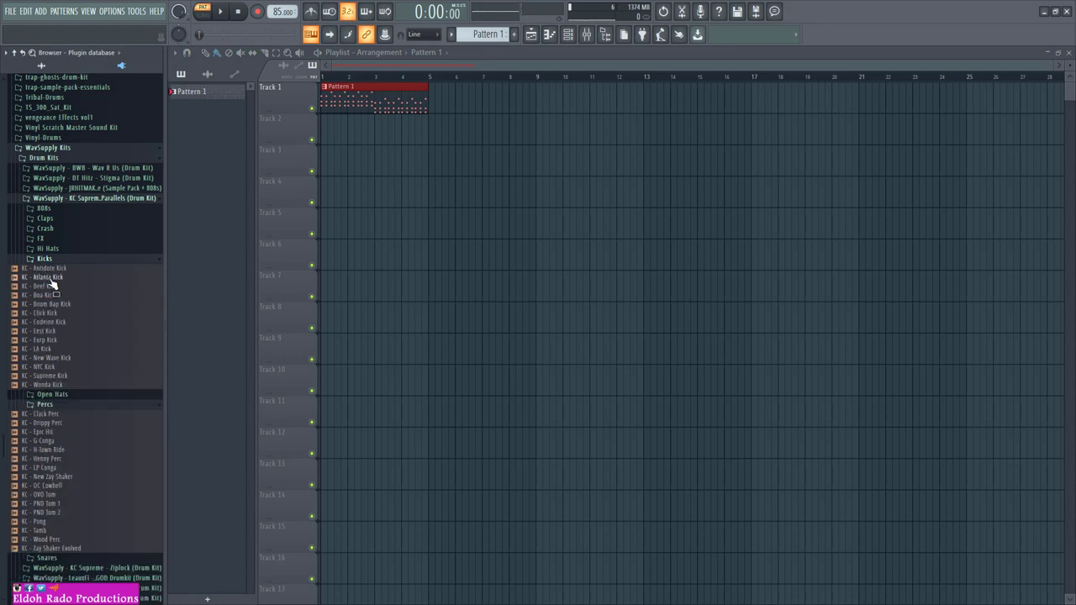
left_click(53, 269)
left_click(52, 278)
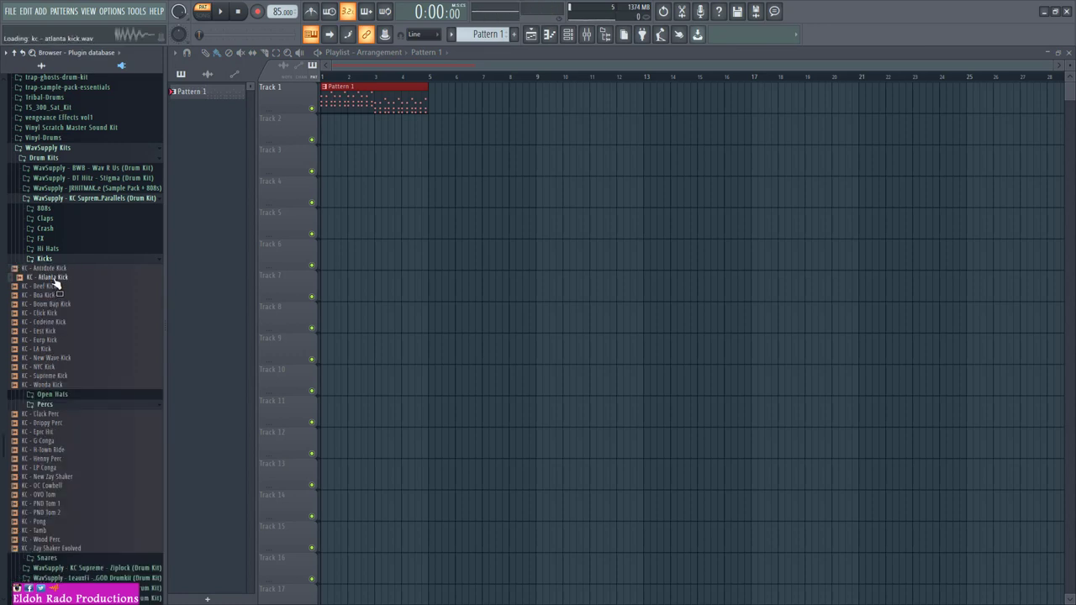
Add the KC - Atlanta Kick sample as a new channel and move it up directly below Modern Sauce
left_click(569, 37)
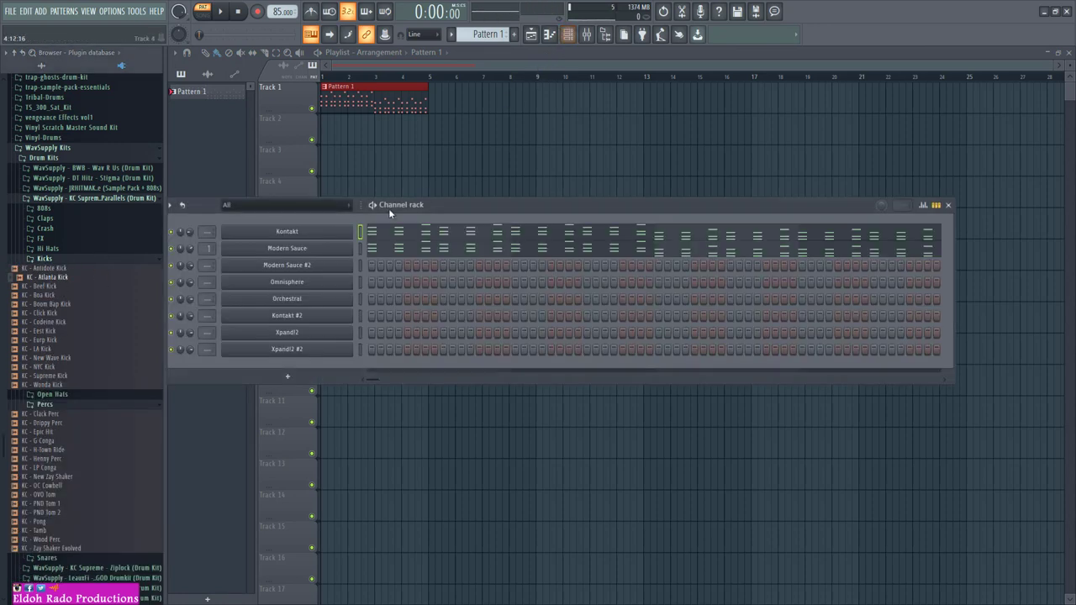
left_click_drag(80, 276, 281, 366)
key("alt+Up")
key("alt+Up")
key("alt+Up")
key("alt+Up")
key("alt+Up")
key("alt+Up")
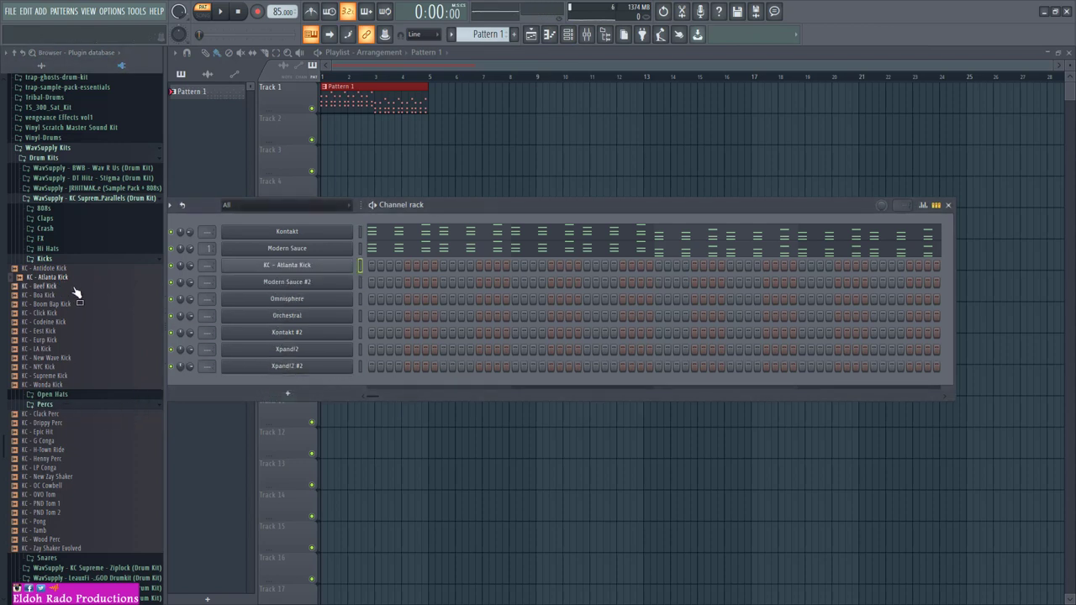
Audition the snare samples in the KC Supreme Parallels kit from KC - Bounce Snare through KC - Titan Snare
scroll(76, 292, "down", 8)
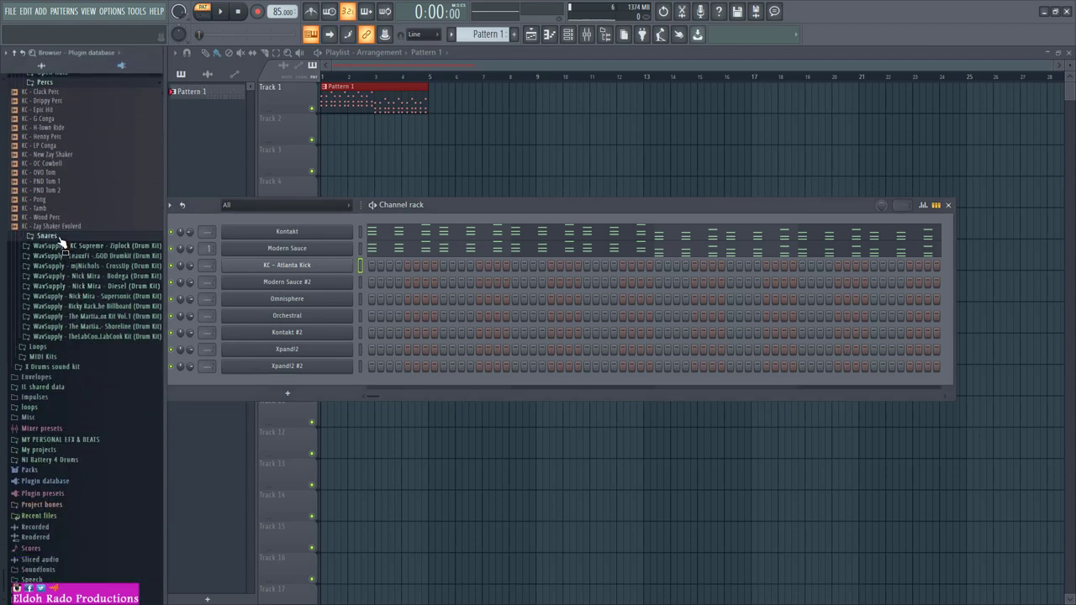
left_click(52, 237)
left_click(52, 245)
left_click(52, 254)
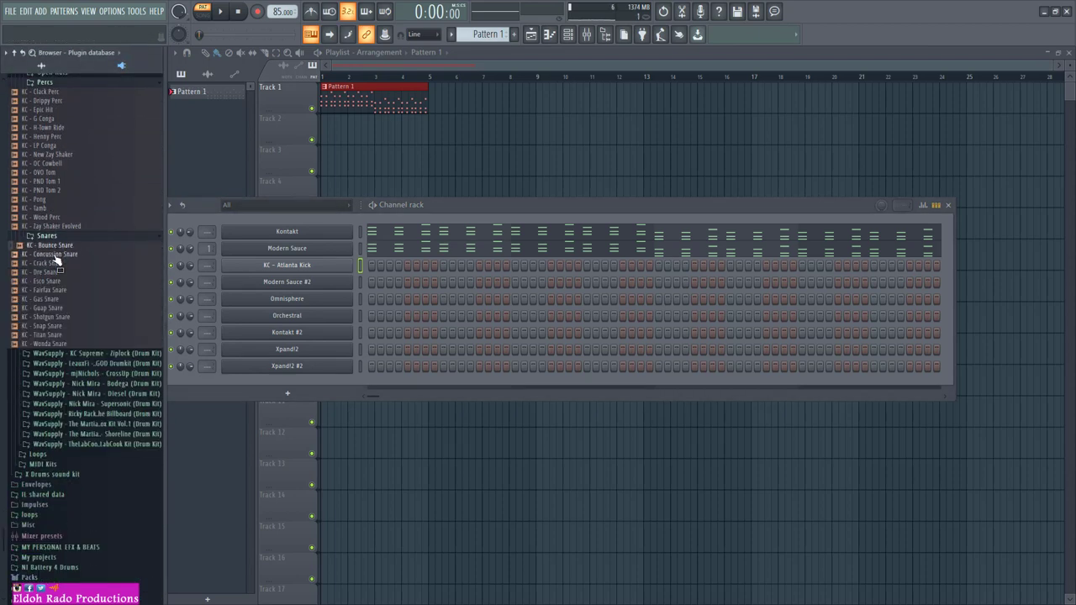
left_click(50, 263)
left_click(49, 272)
left_click(48, 280)
left_click(49, 290)
left_click_drag(54, 290, 58, 293)
left_click(50, 308)
left_click(52, 317)
left_click(54, 325)
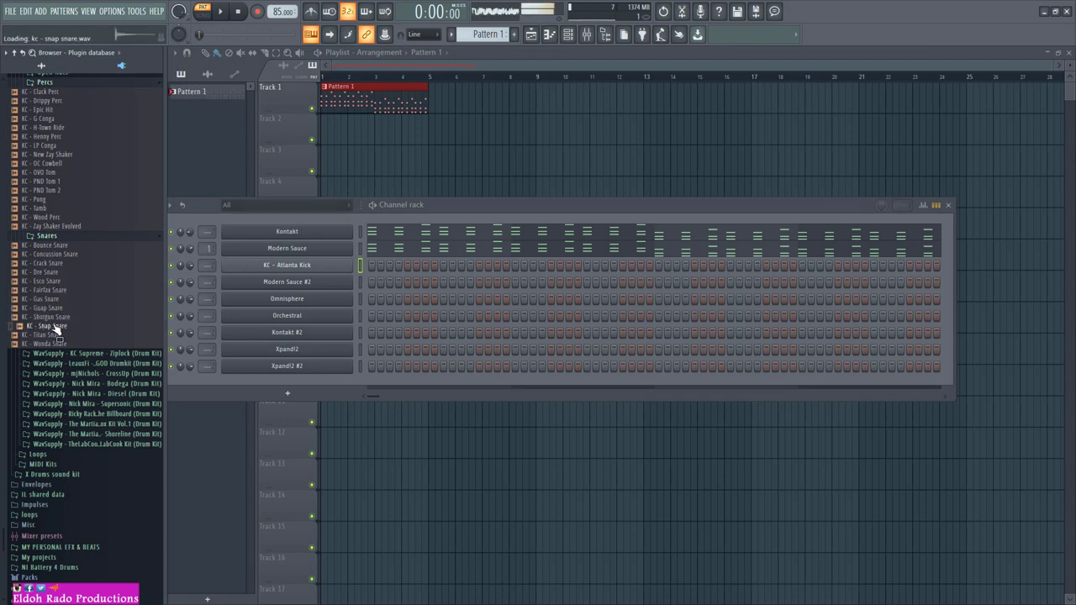
left_click(52, 335)
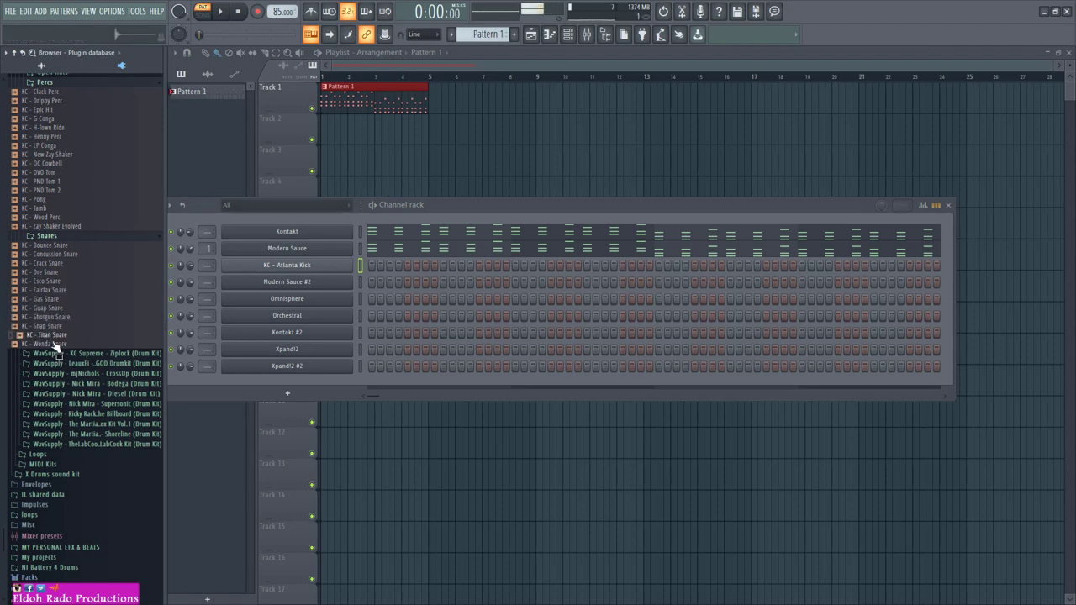
Add the KC - Titan Snare sample as a new channel and move it up directly below the KC - Atlanta Kick
left_click_drag(54, 344, 294, 382)
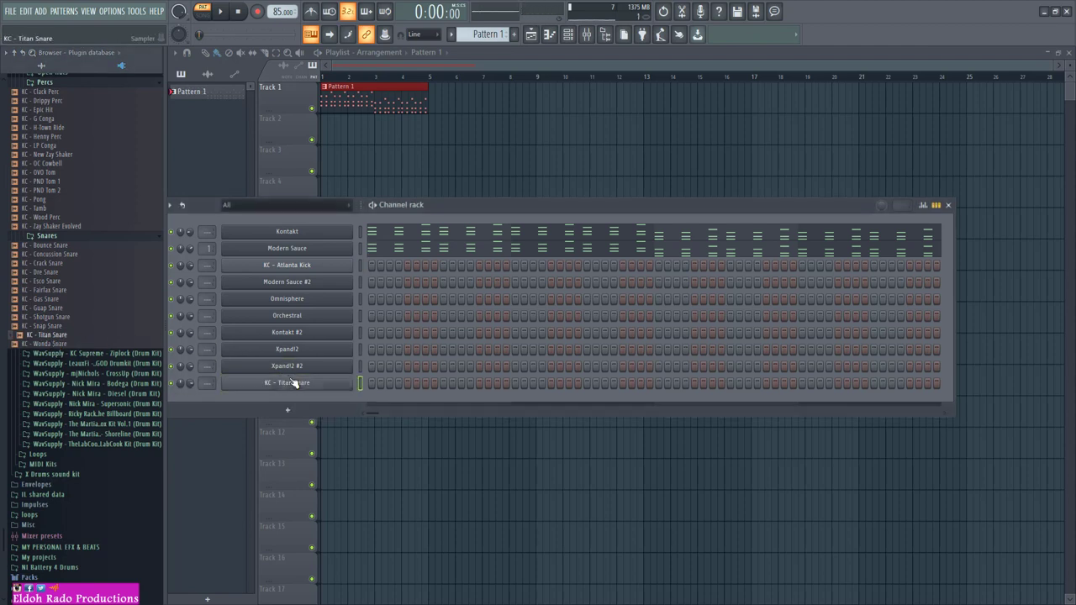
key("alt+Up")
key("alt+Up")
key("alt+Up")
key("alt+Up")
key("alt+Up")
key("alt+Up")
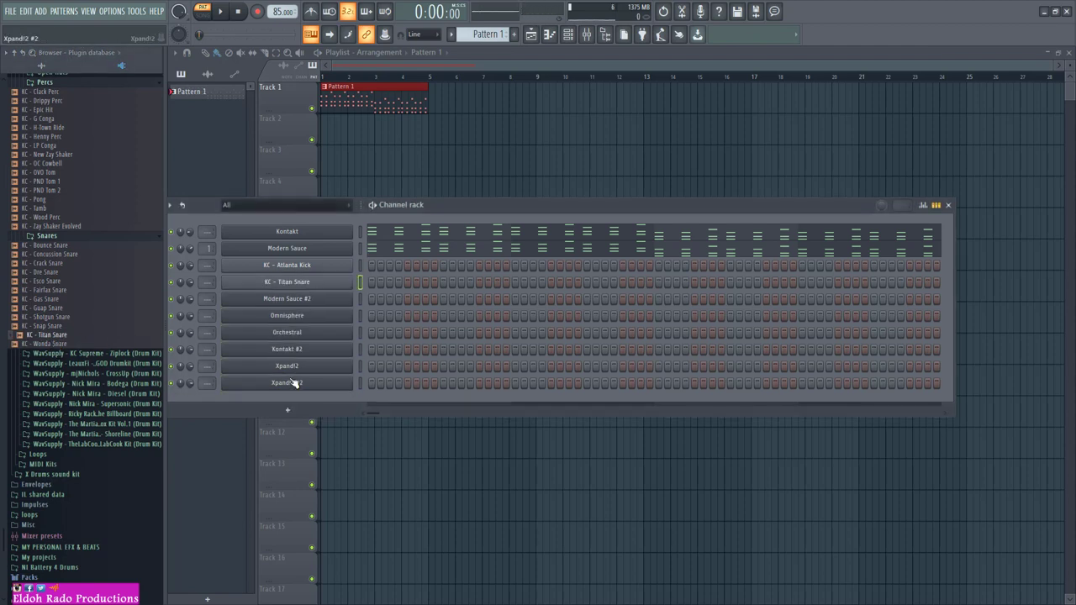
Create an empty Pattern 2 and place it on Track 2 at bar 1 of the playlist
left_click(453, 35)
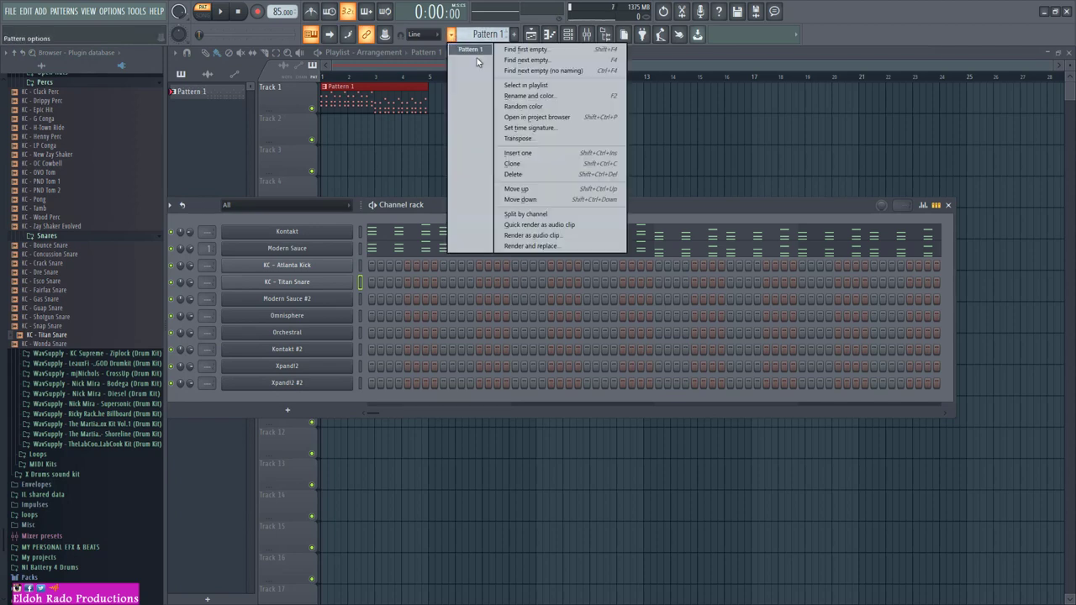
left_click(504, 74)
left_click(326, 137)
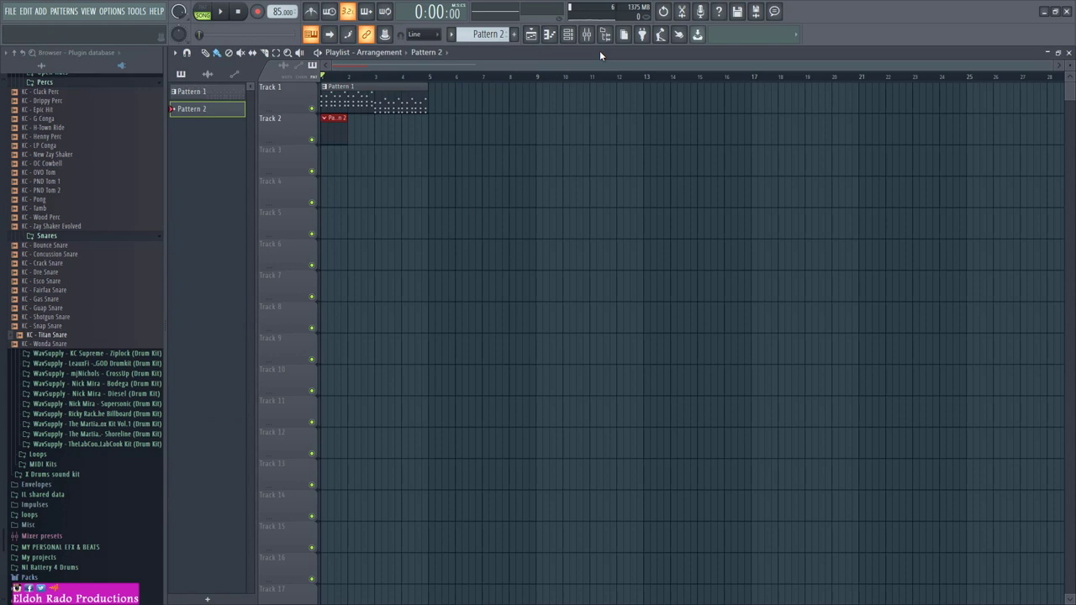
Program KC - Atlanta Kick hits on steps 1 and 3 of Pattern 2 and audition them with the melody
left_click(567, 34)
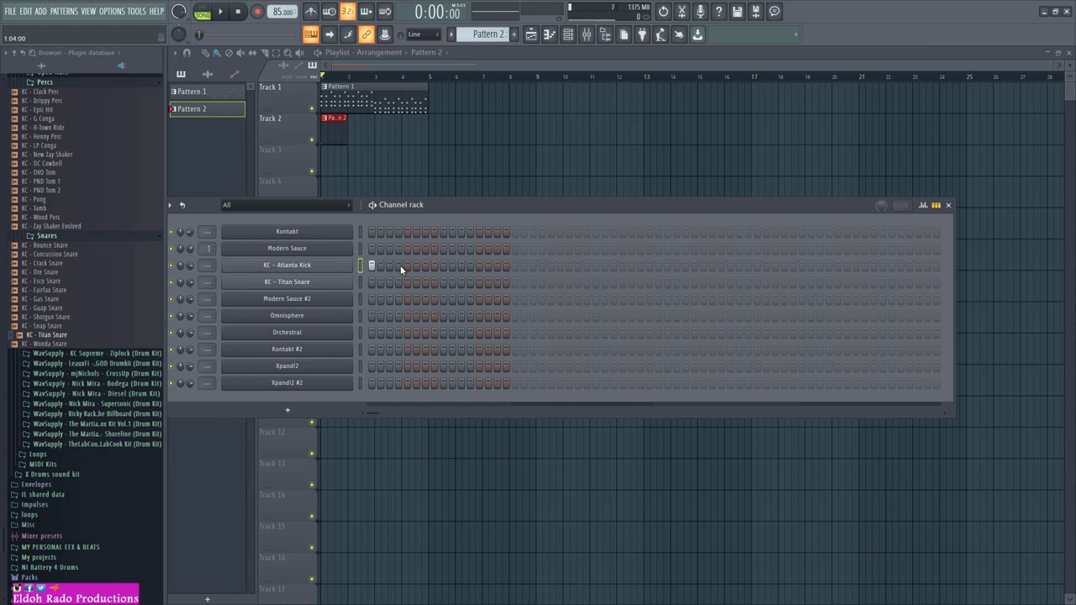
key("space")
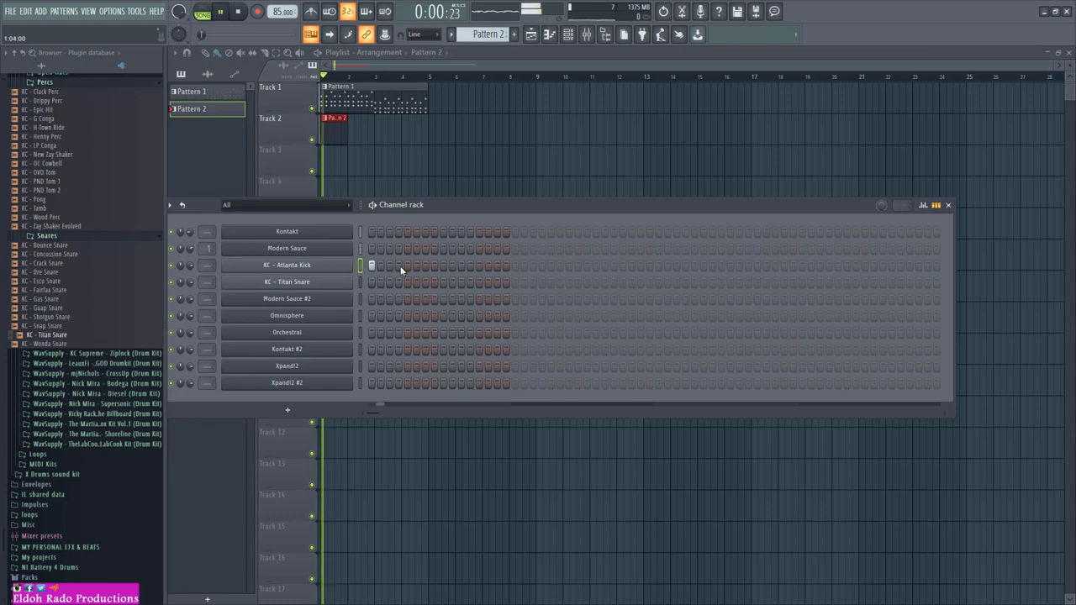
left_click(389, 265)
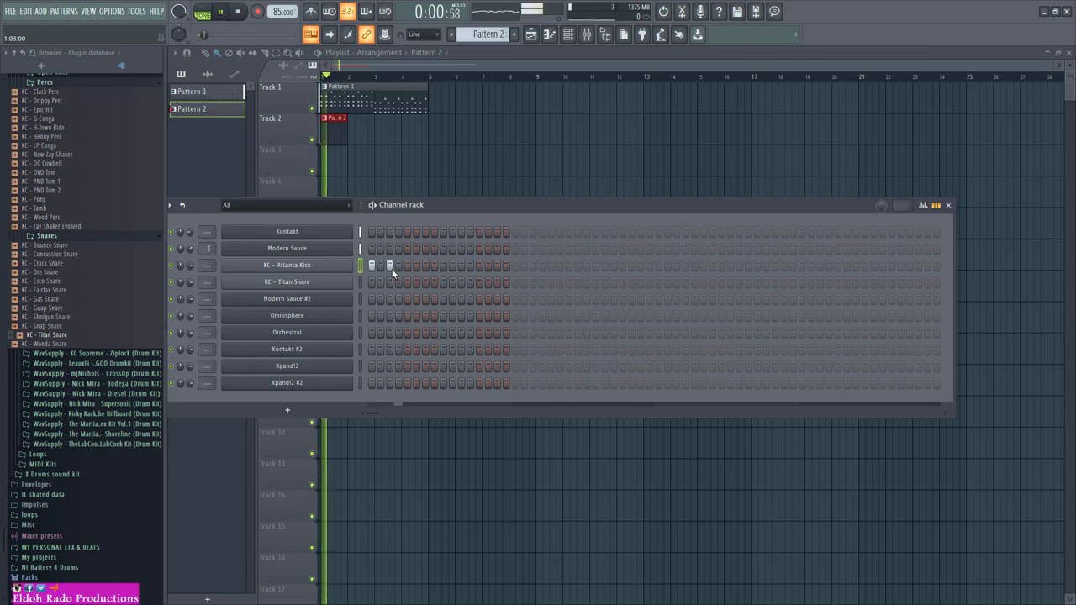
key("space")
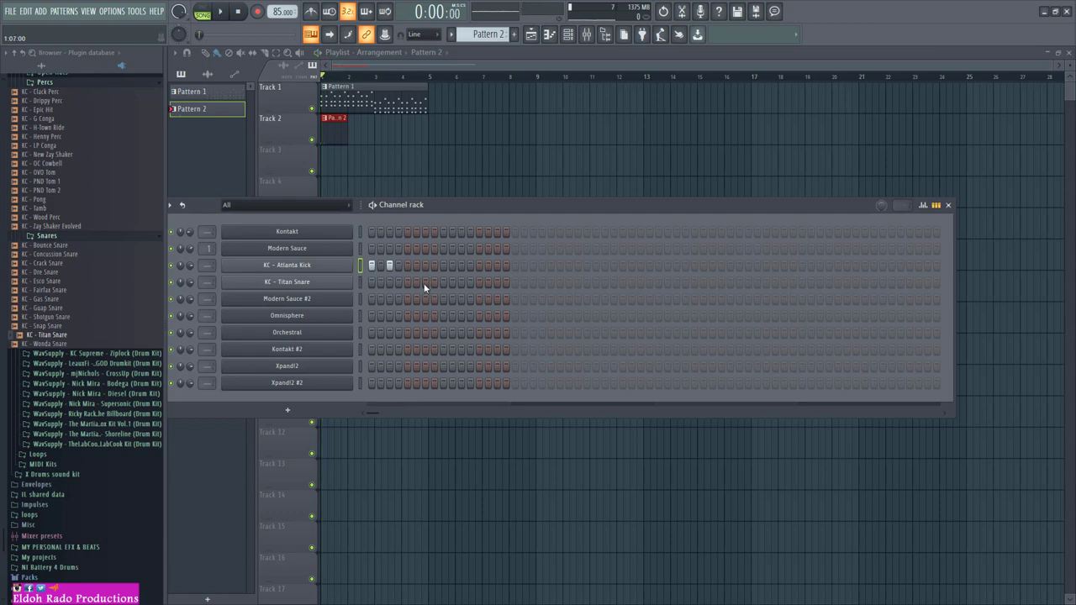
Try KC - Titan Snare hits on steps 5 and 8 with an extra kick on step 7, and clear those hits
left_click(416, 283)
left_click(409, 283)
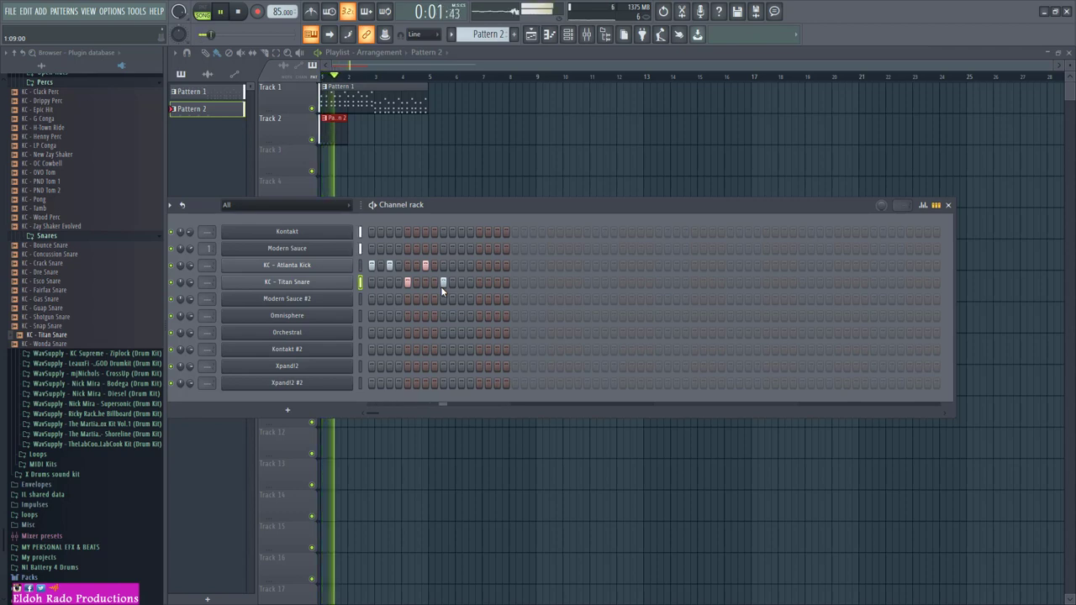
left_click(440, 286)
left_click(434, 286)
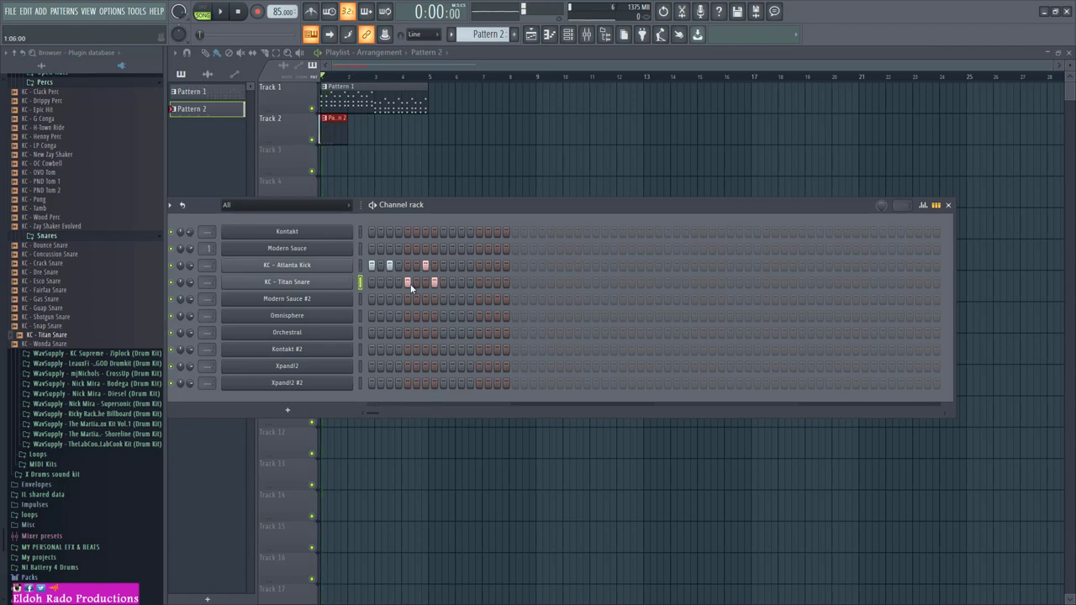
key("space")
key("space")
left_click(406, 283)
key("space")
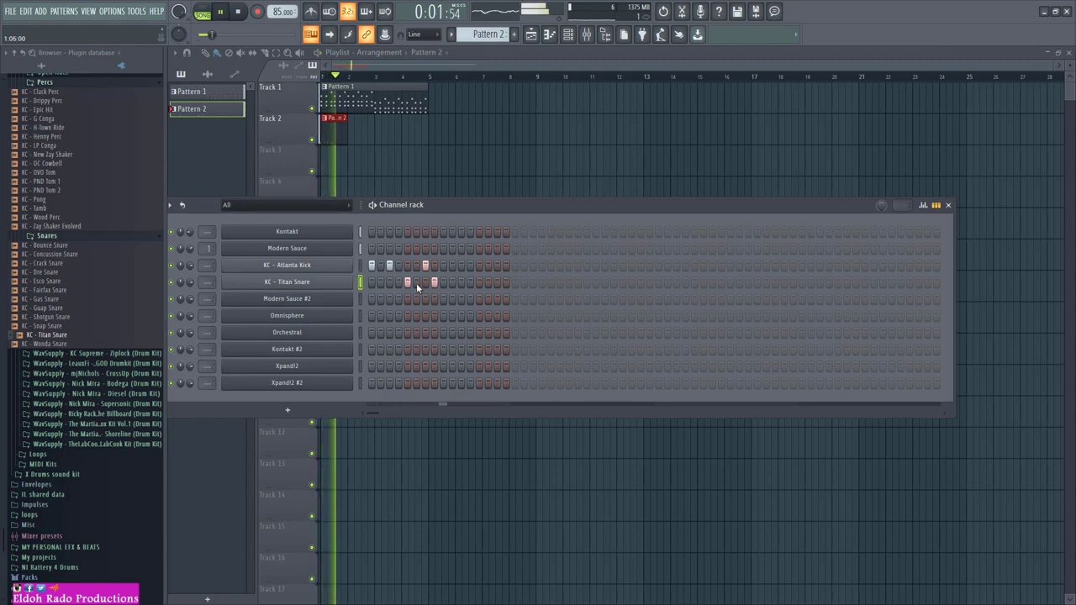
left_click(407, 282)
left_click(433, 282)
left_click(425, 267)
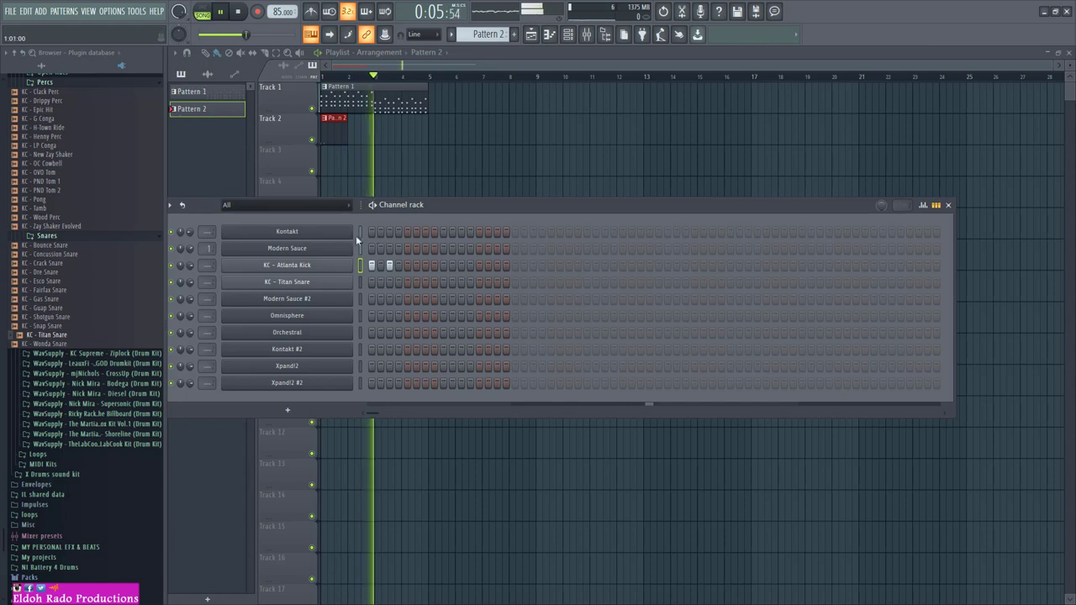
Route Kontakt and Modern Sauce to mixer inserts 1 and 2 and lower both insert faders together during playback
key("space")
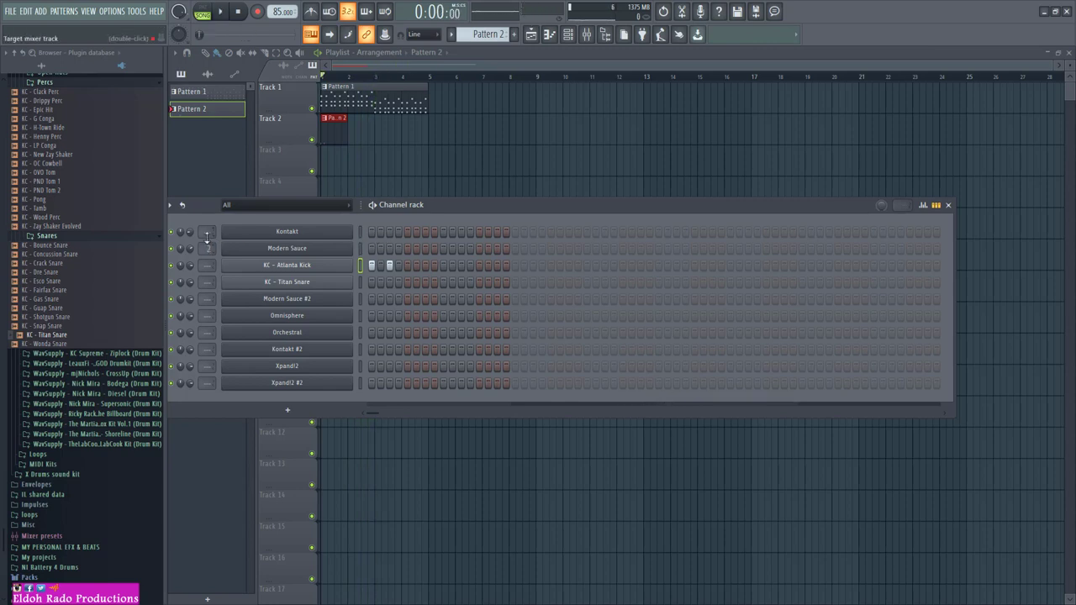
left_click(589, 37)
left_click(388, 238, "ctrl")
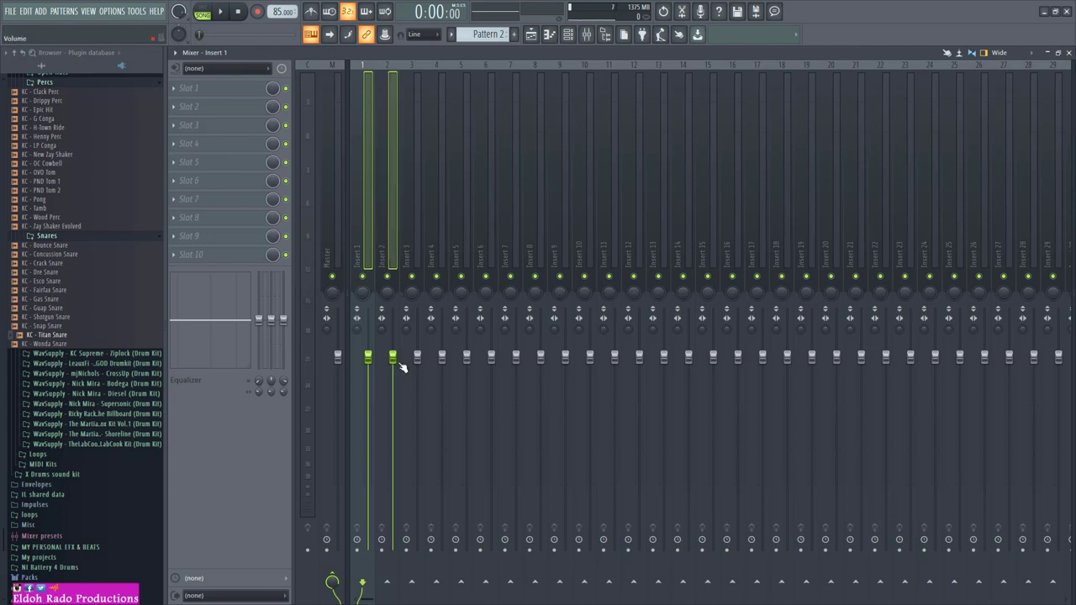
key("space")
left_click_drag(392, 356, 392, 417)
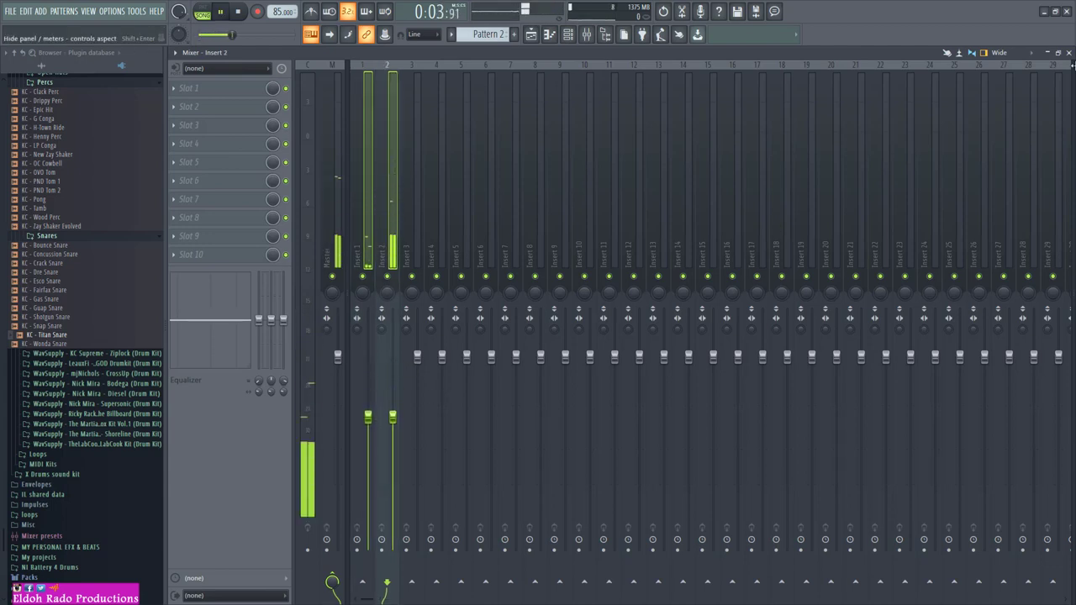
key("F9")
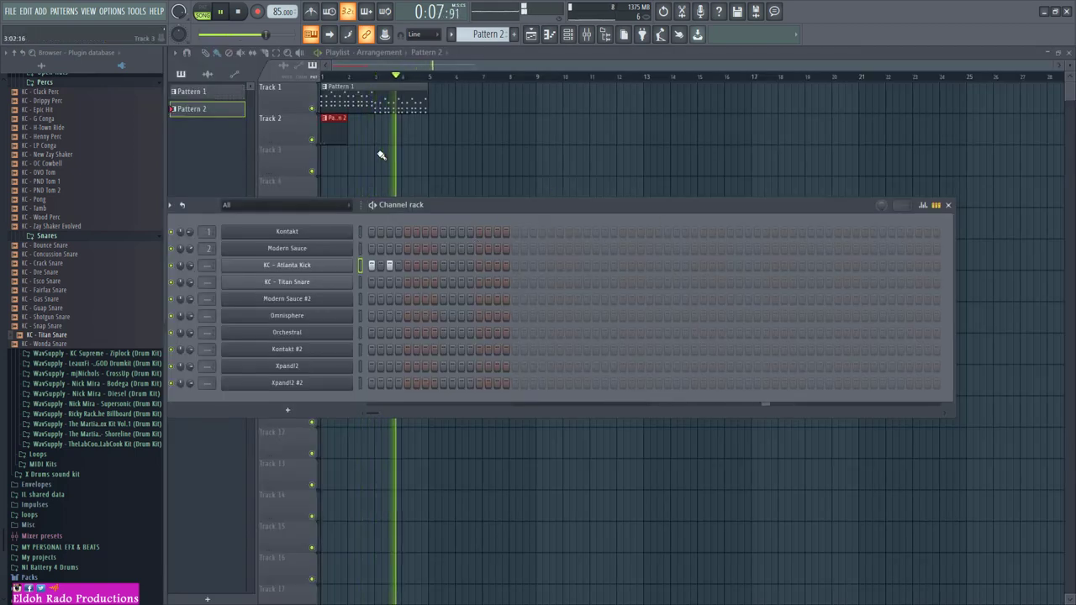
Repeat the two-bar Pattern 2 at bar 3 on Track 2 and add KC - Atlanta Kick hits on steps 17 and 19
key("F6")
left_click(567, 34)
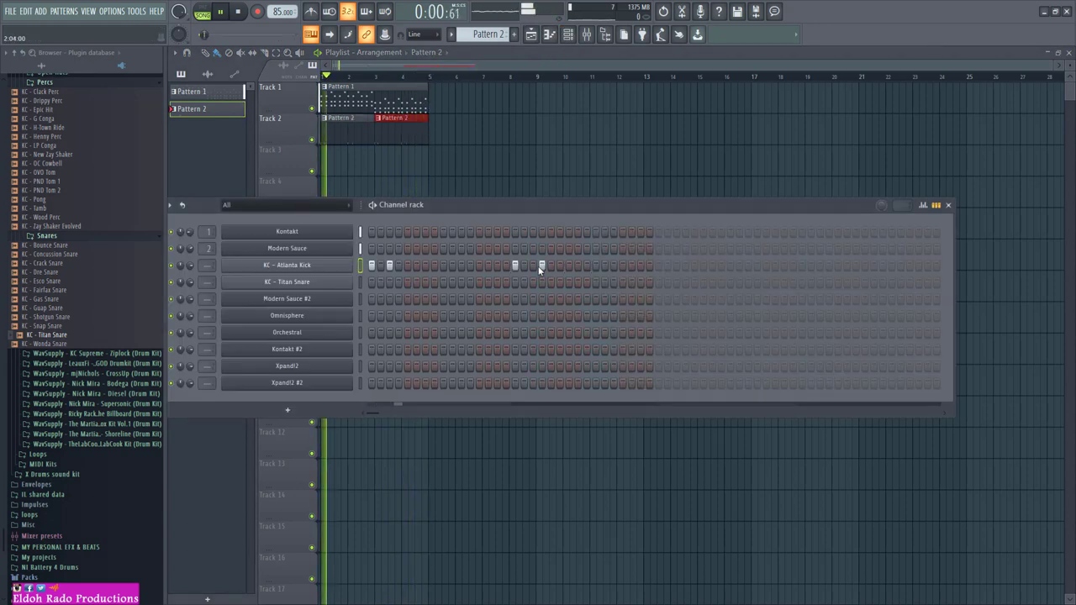
left_click(533, 265)
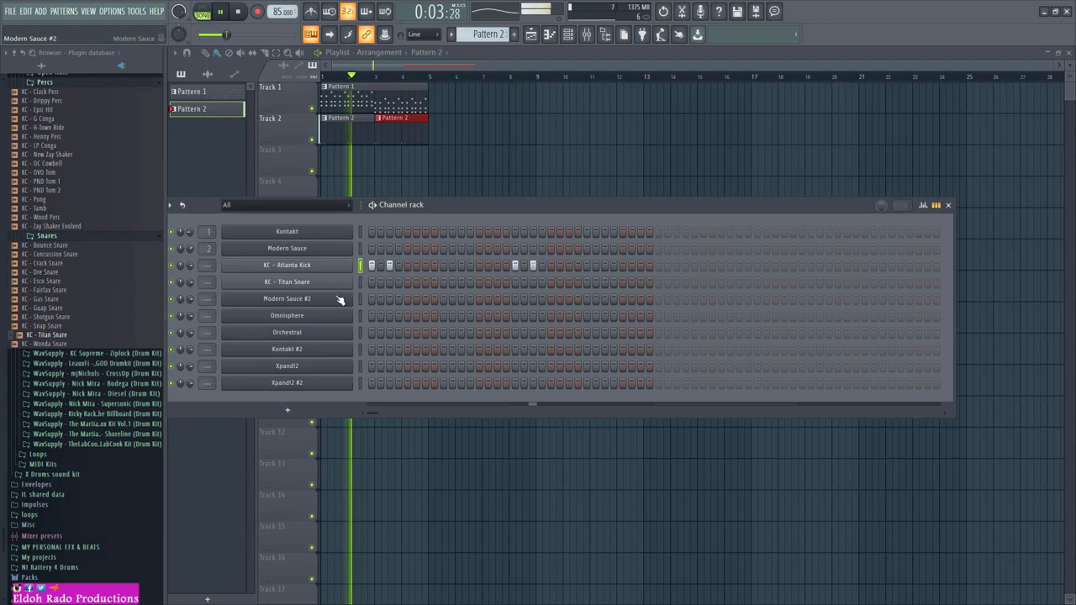
Add the KC - Gravity Hat sample from the kit's Hi Hats as a new channel and move it up directly below KC - Titan Snare
scroll(83, 270, "up", 10)
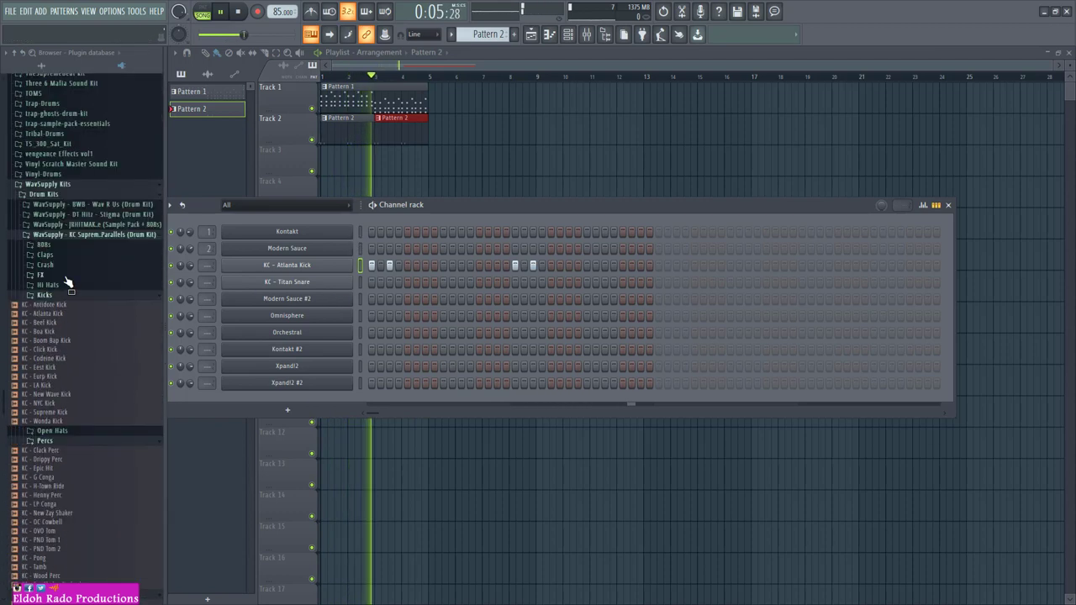
left_click(49, 287)
left_click(50, 302)
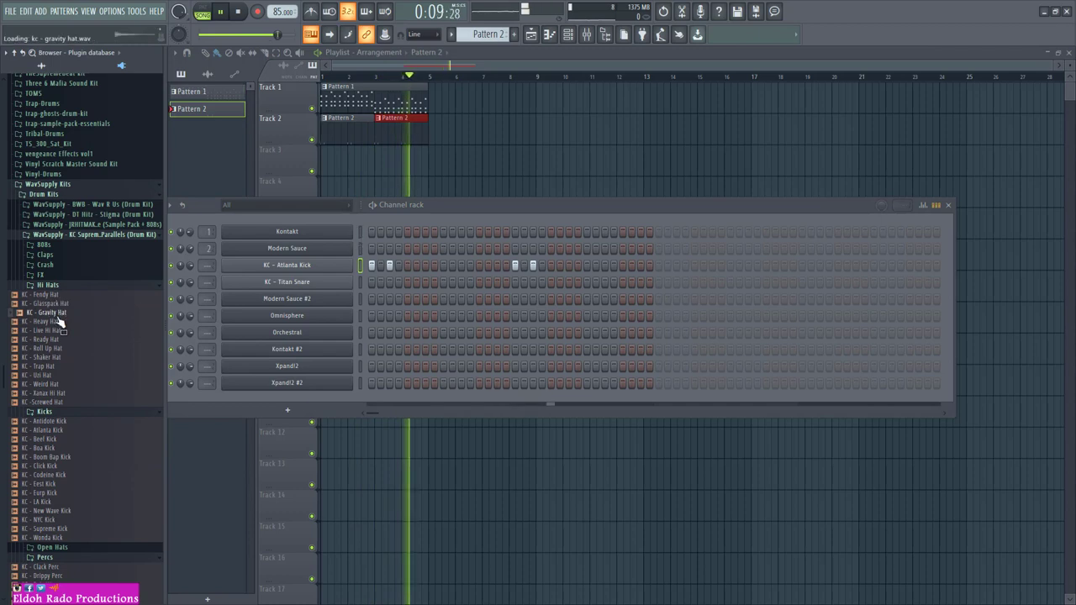
left_click_drag(58, 312, 326, 400)
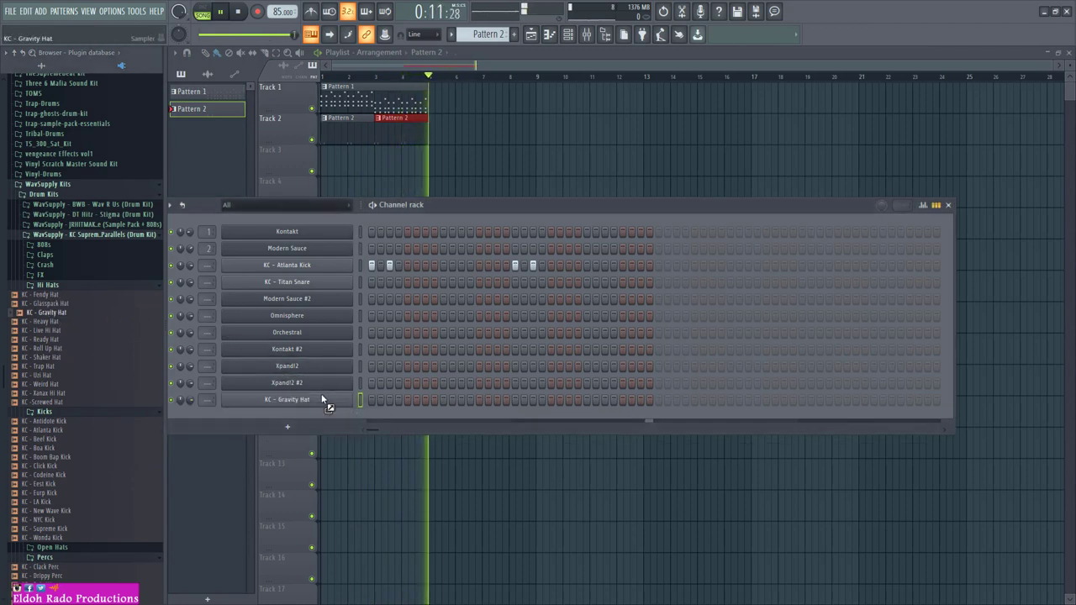
key("alt+Up")
key("alt+Up")
key("alt+Up")
key("alt+Up")
key("alt+Up")
key("alt+Up")
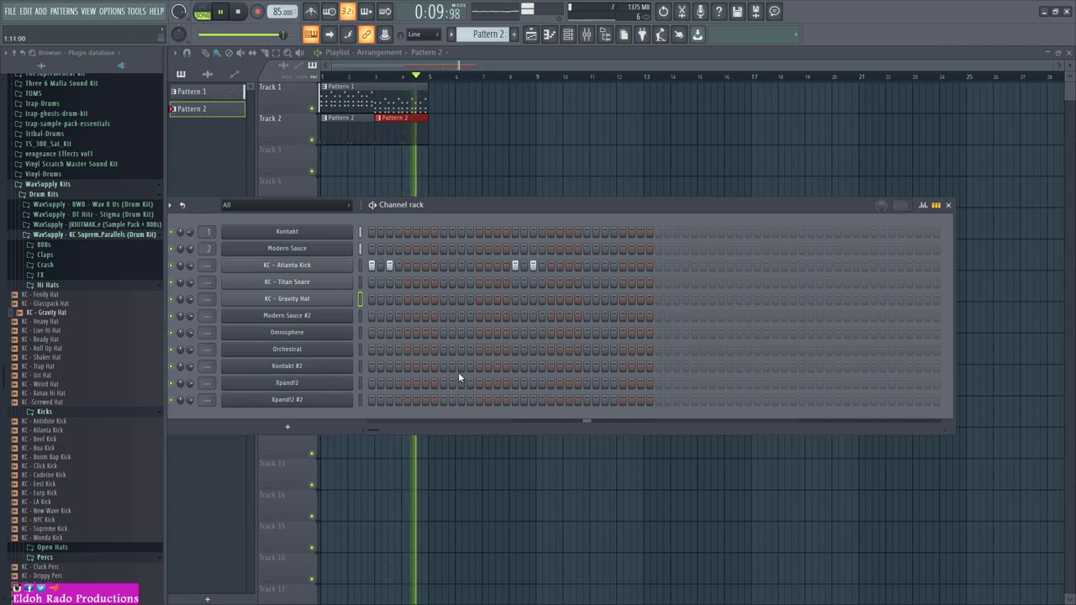
left_click_drag(407, 299, 429, 298)
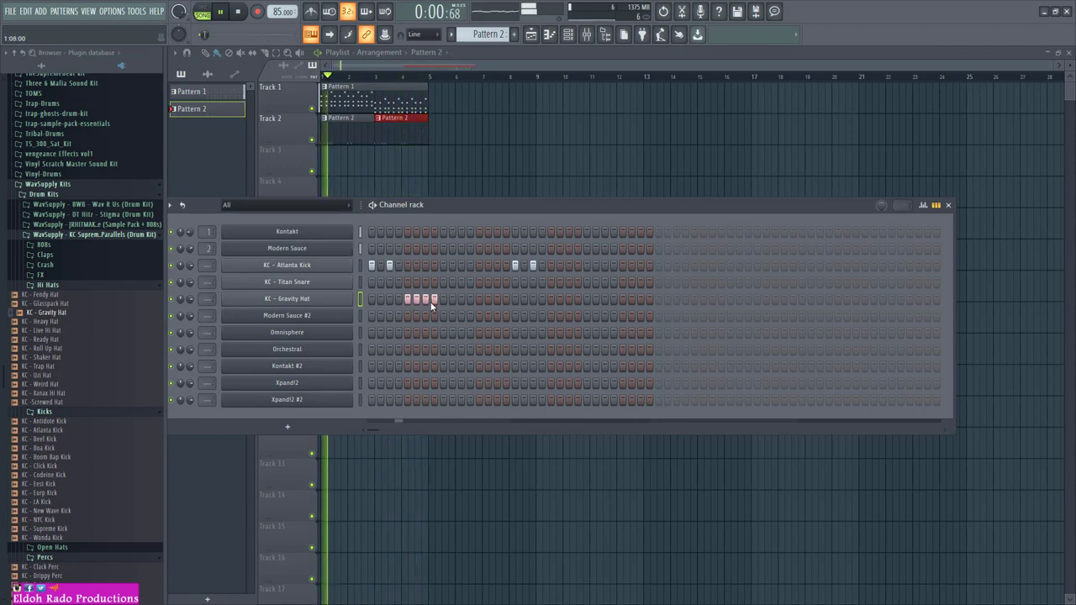
right_click(426, 300)
key("space")
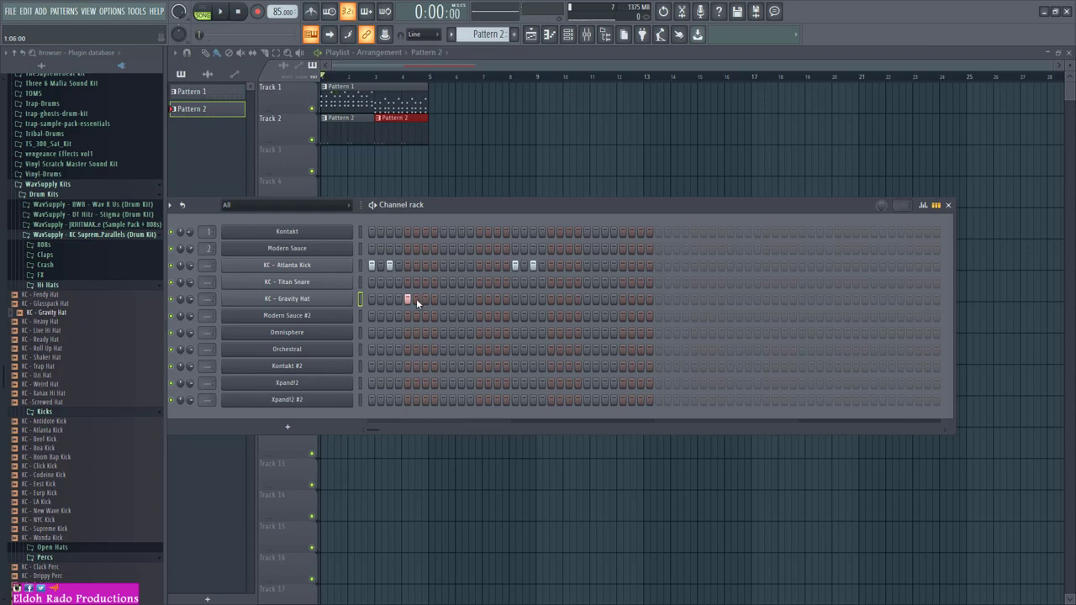
right_click(408, 300)
Program KC - Titan Snare hits on steps 5 and 8 with a KC - Gravity Hat hit on step 7, auditioning the placement
left_click(407, 285)
key("space")
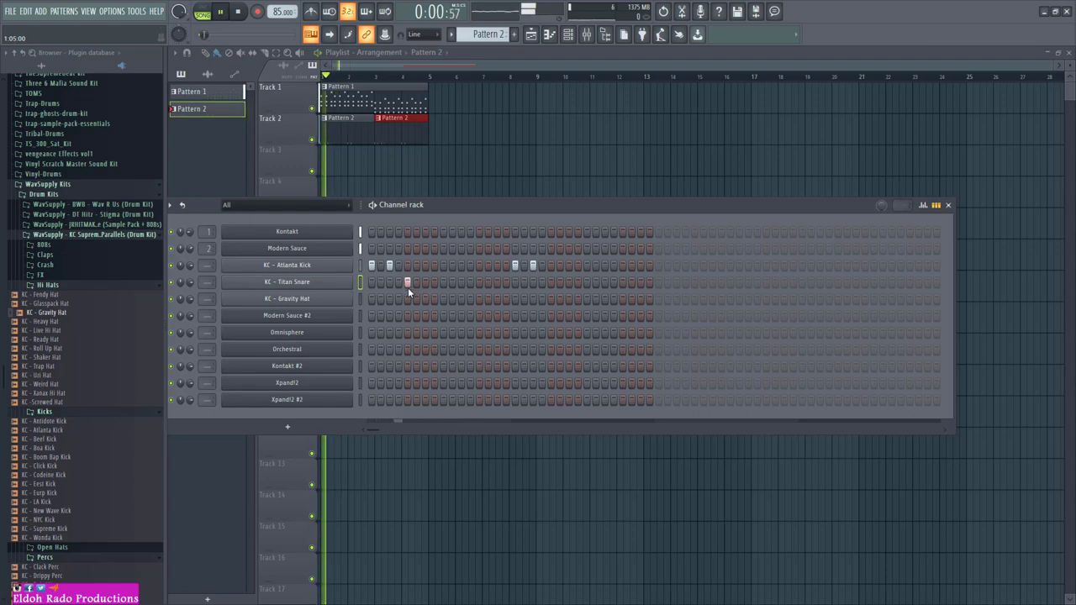
key("space")
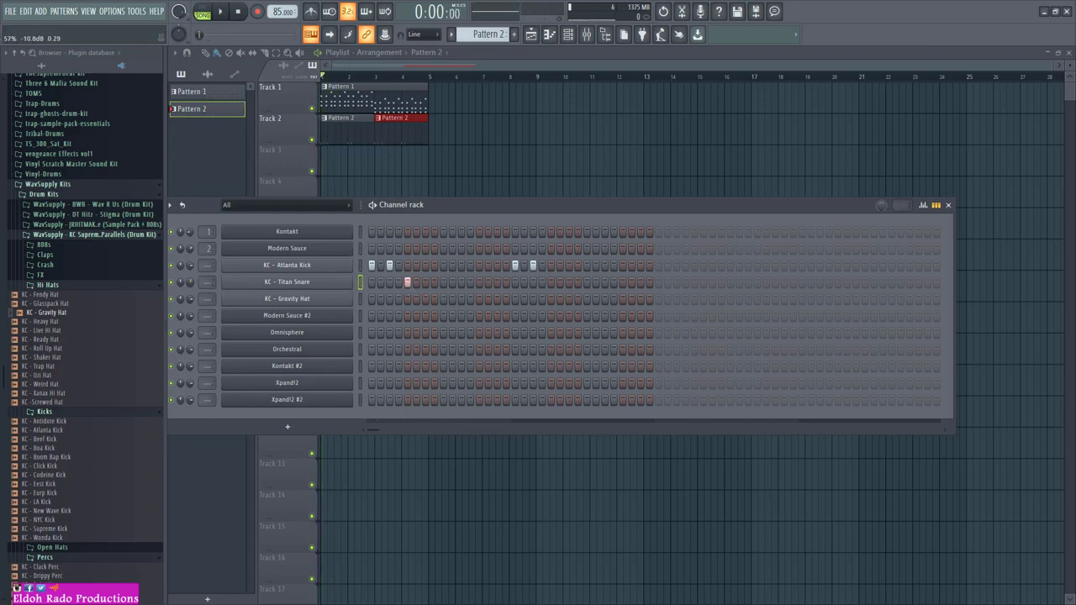
key("space")
left_click(425, 300)
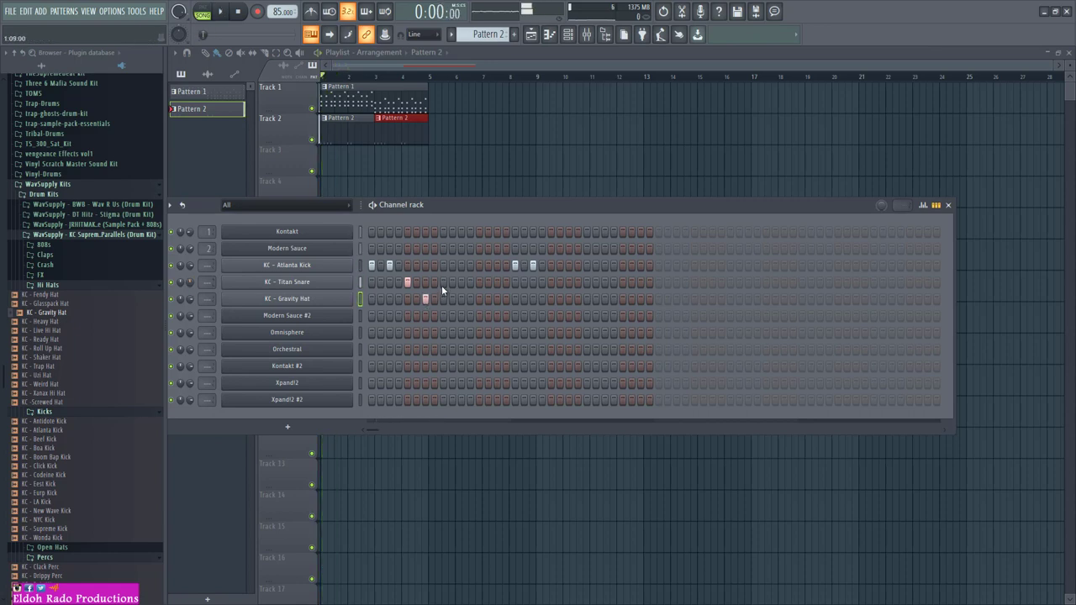
left_click(442, 282)
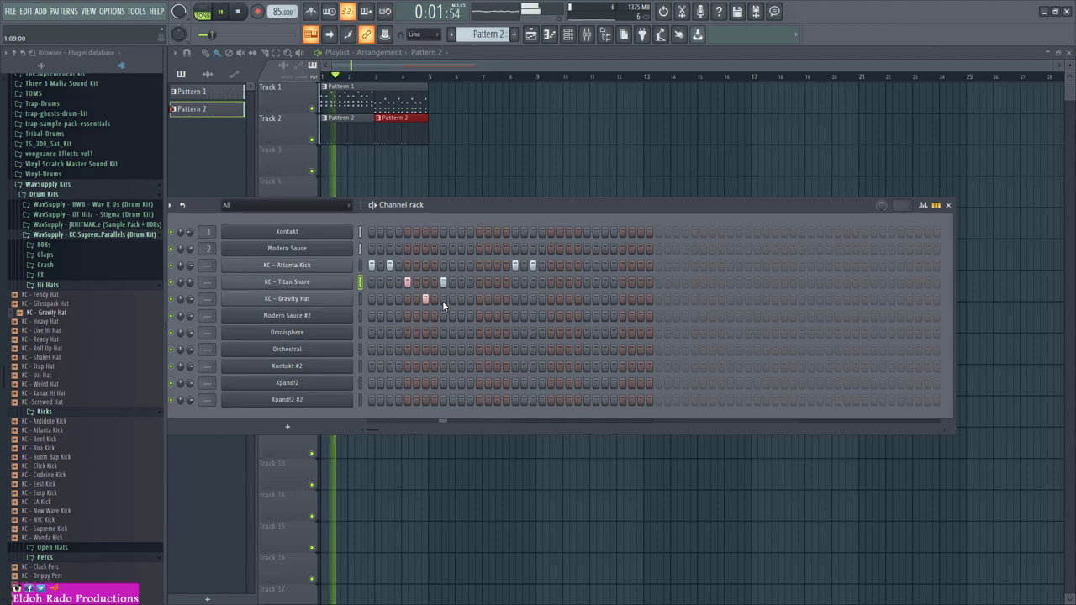
key("space")
left_click(442, 283)
left_click(434, 283)
key("space")
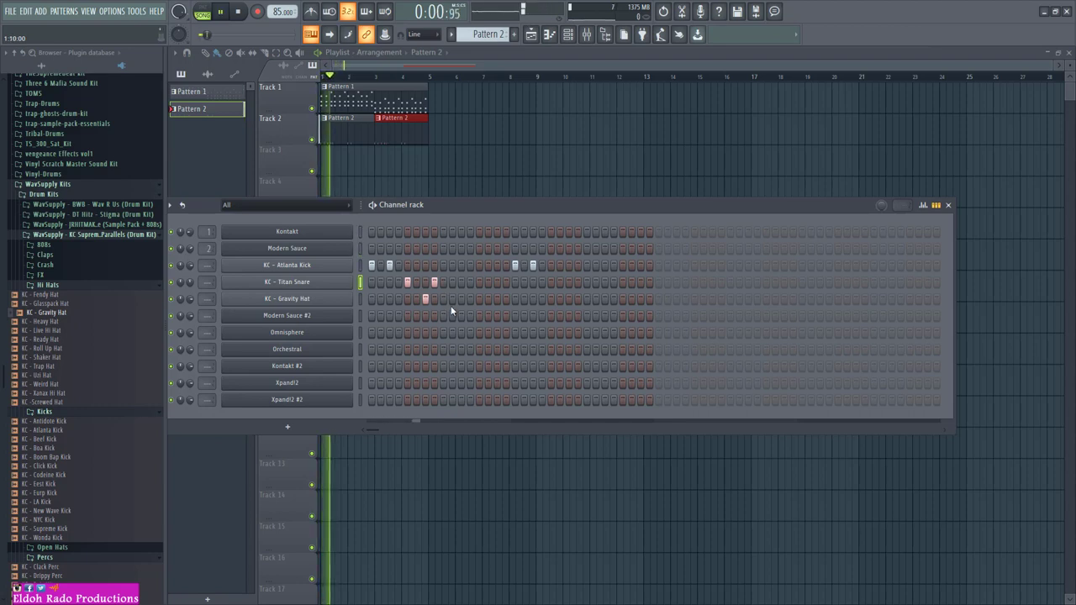
Add KC - Gravity Hat hits on steps 11, 15, 23 and 31 and KC - Titan Snare hits on steps 21 and 24
left_click(497, 299)
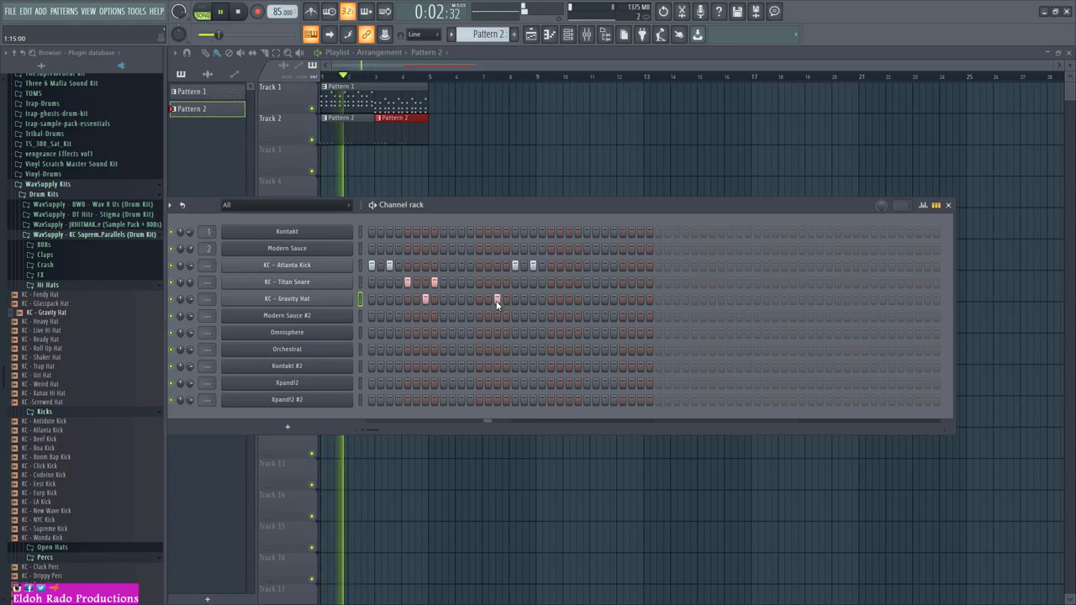
key("space")
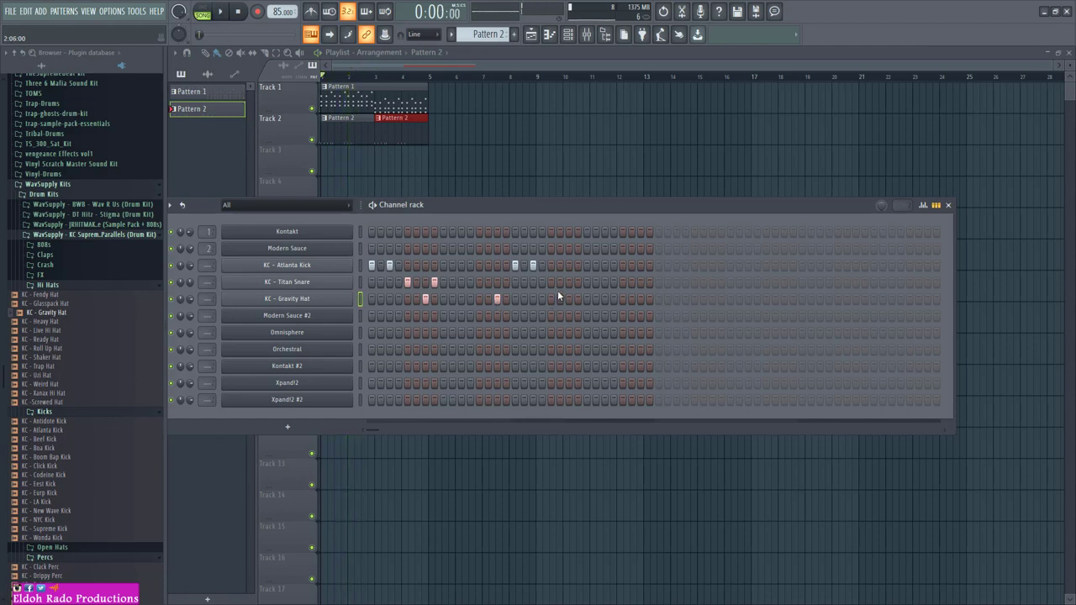
left_click(577, 283)
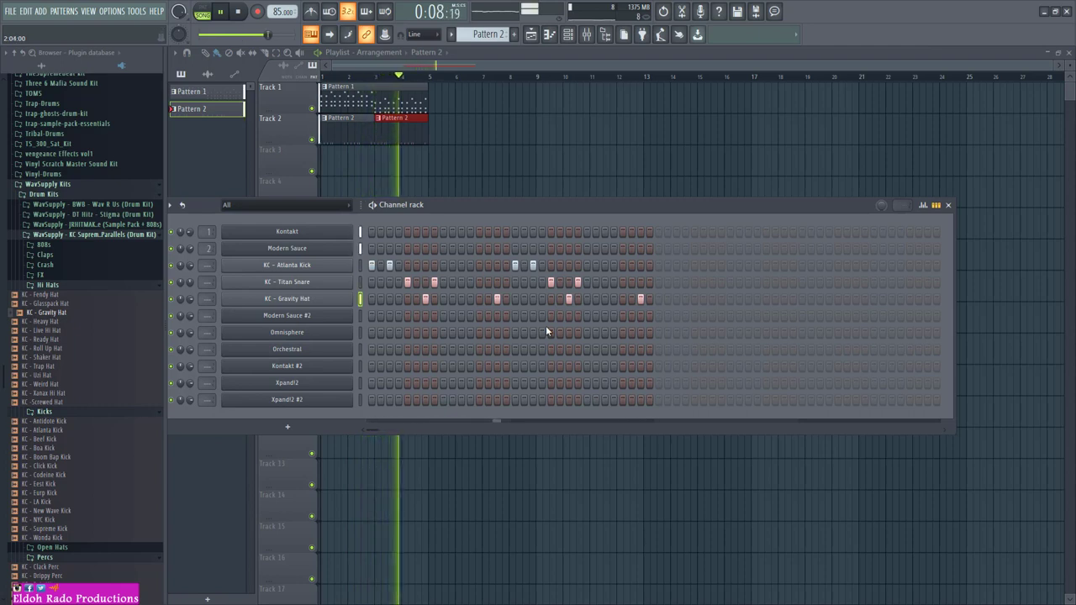
left_click(461, 299)
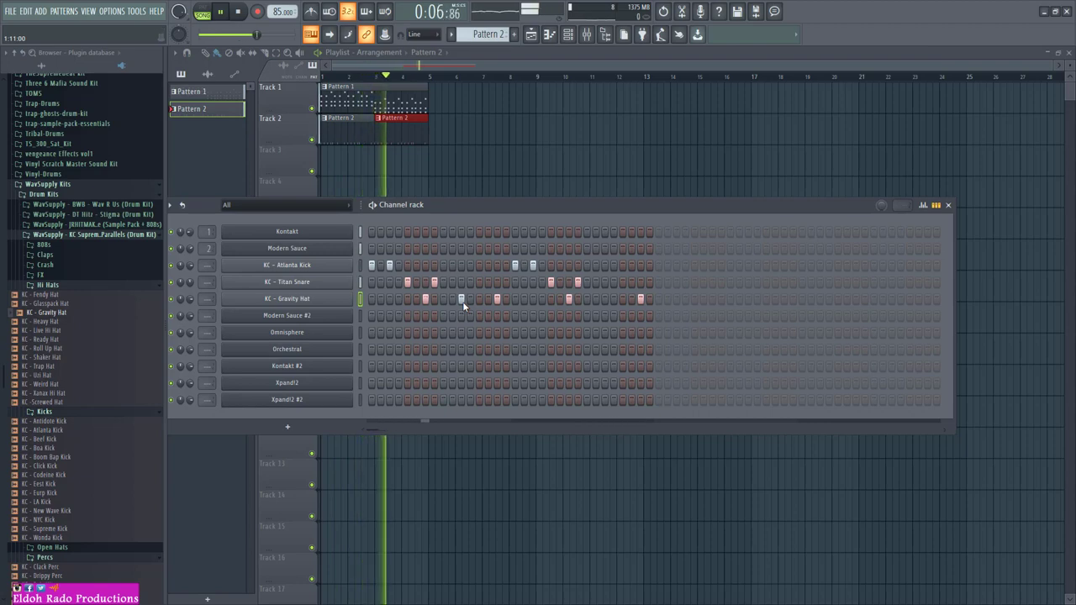
Open the KC - Gravity Hat channel in the piano roll and set its grid snap to 1/6 step
right_click(366, 306)
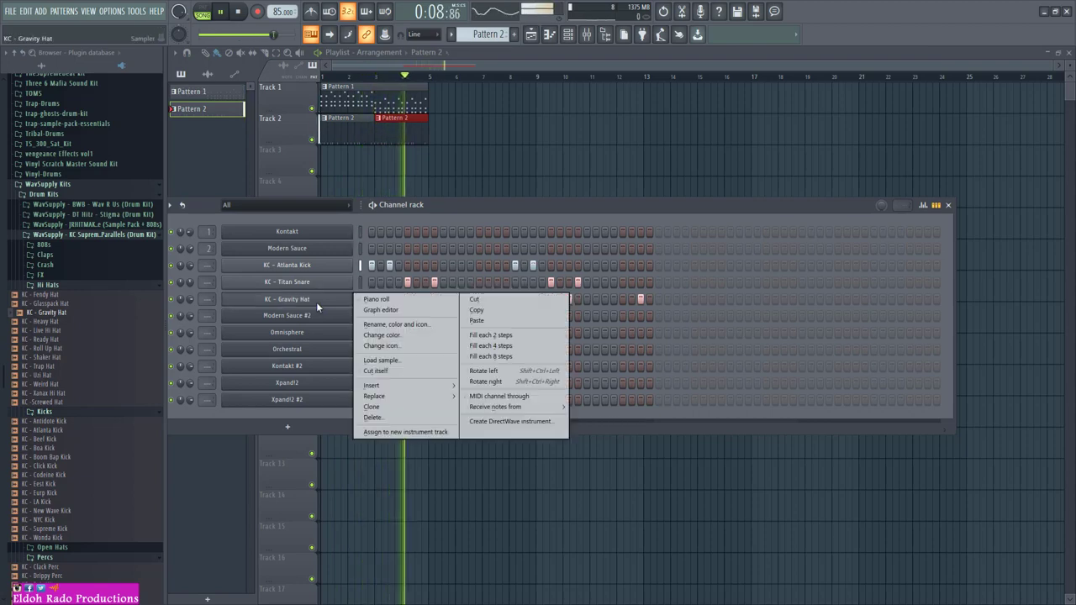
left_click(379, 298)
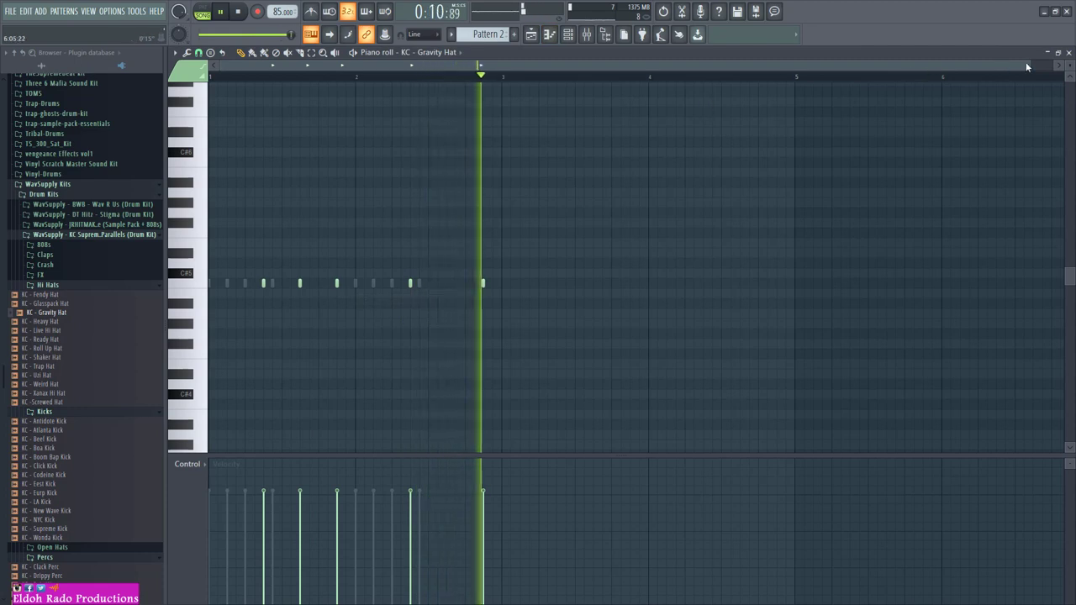
scroll(530, 117, "up", 3)
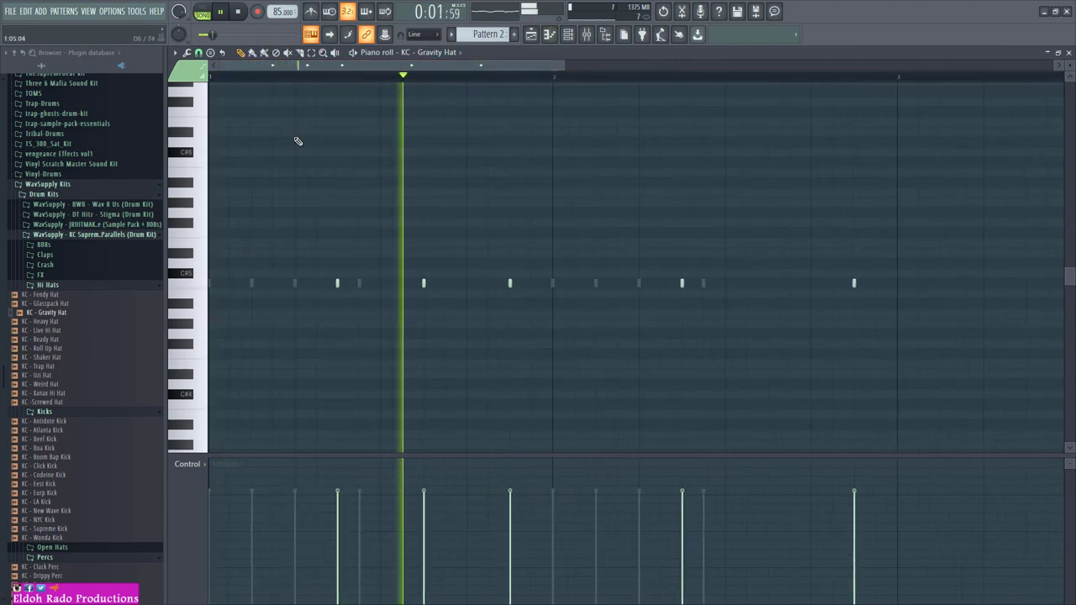
left_click(200, 53)
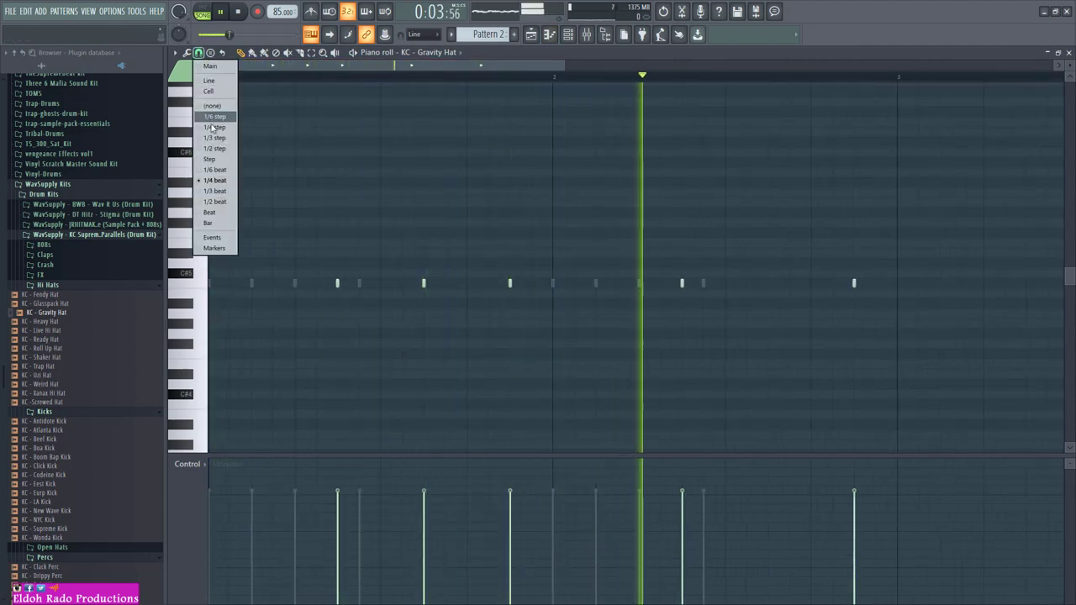
left_click(215, 129)
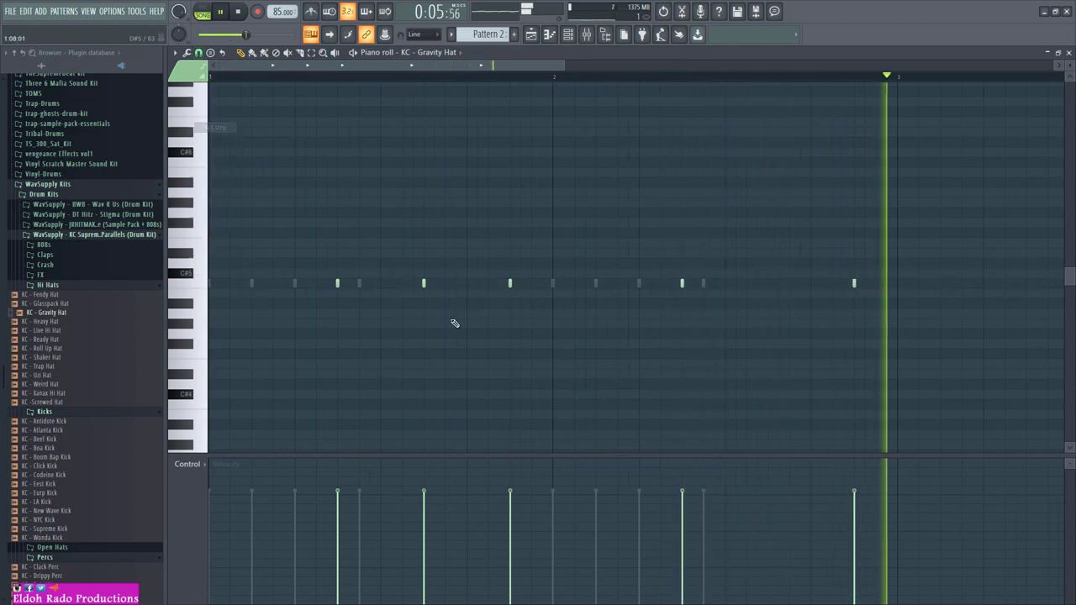
left_click(199, 54)
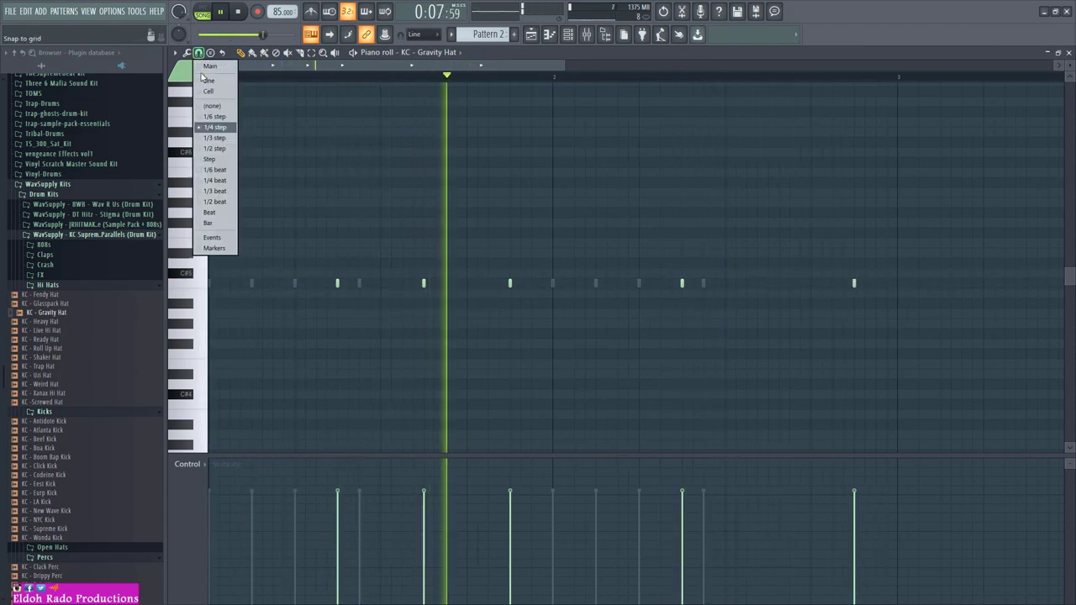
left_click(212, 120)
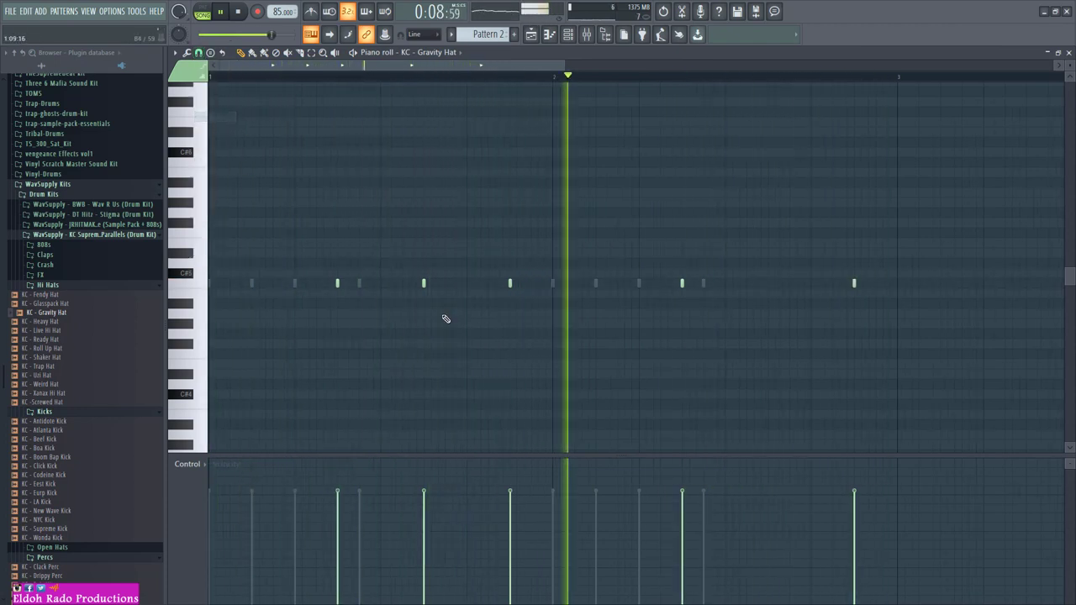
Add three closely spaced C5 hat hits leading into step 15, plus single hits on step 16 and at the start of bar 2
left_click(502, 283)
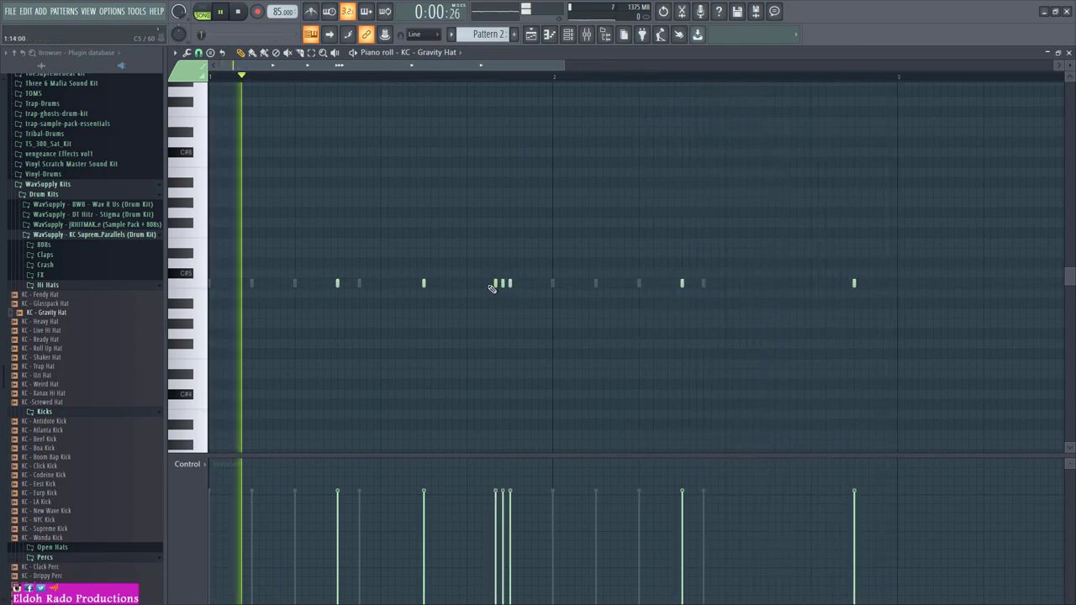
left_click(489, 284)
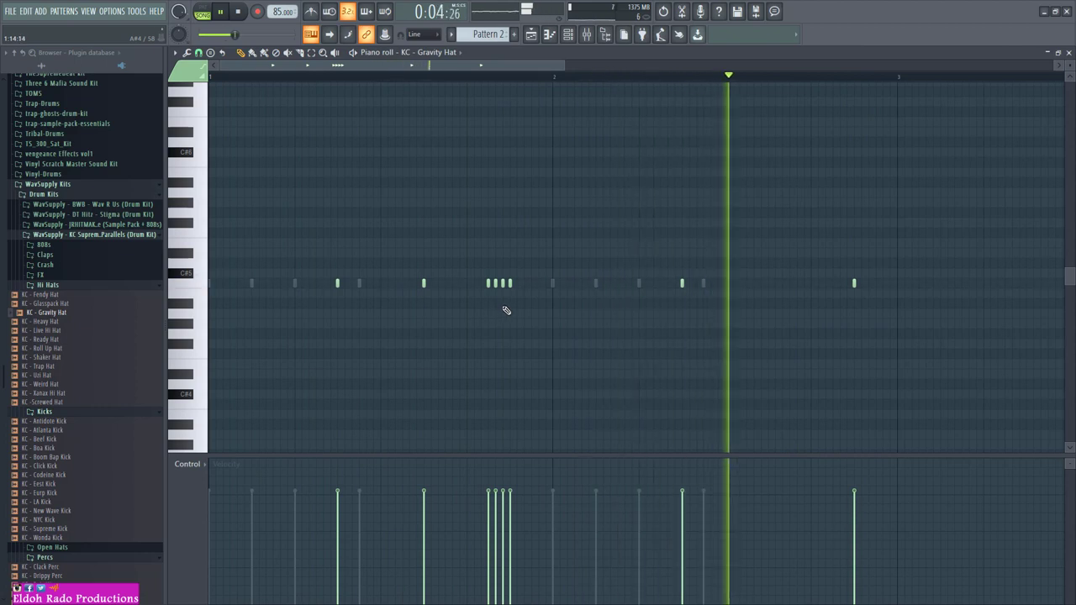
left_click(532, 284)
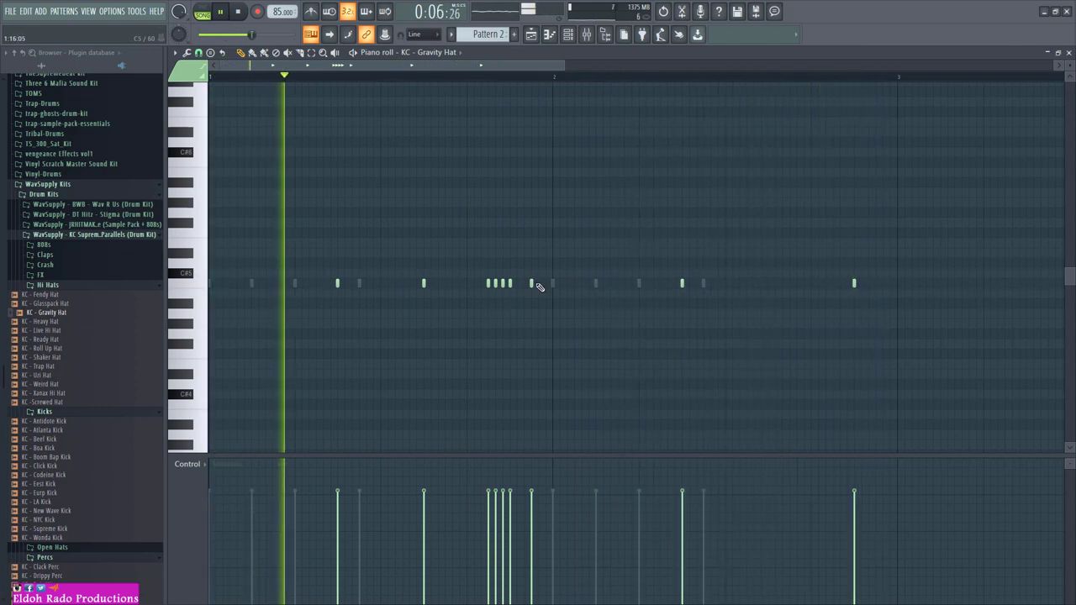
left_click(546, 284)
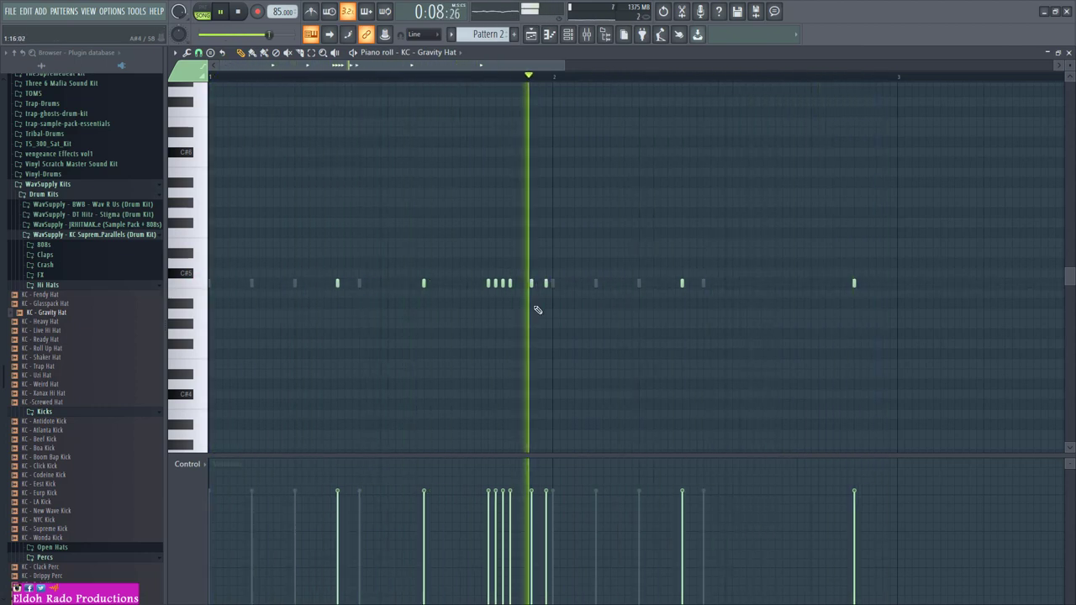
left_click_drag(547, 283, 529, 283)
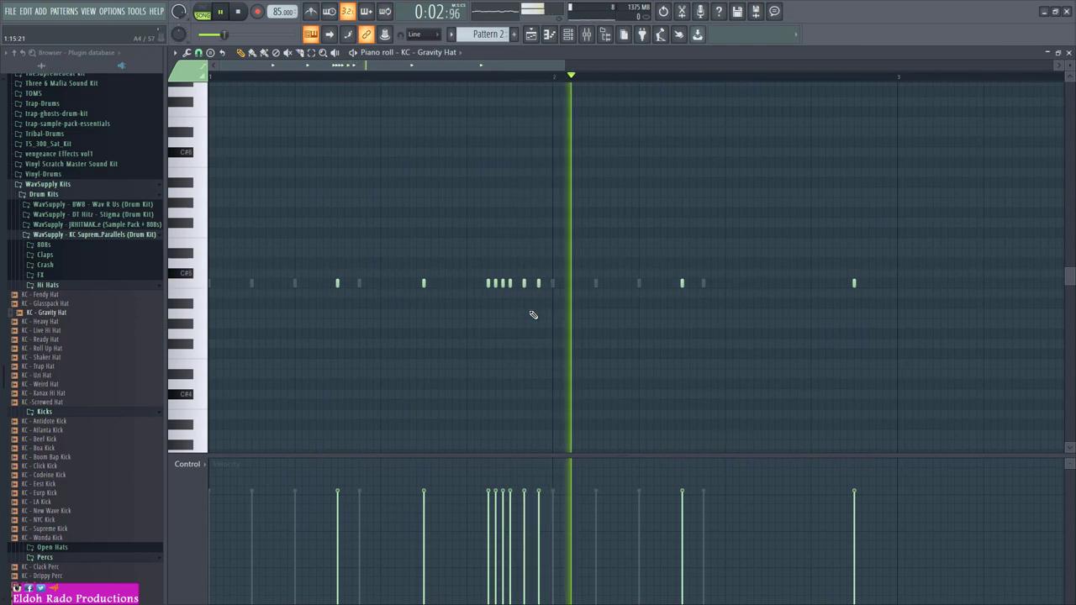
left_click_drag(535, 283, 531, 285)
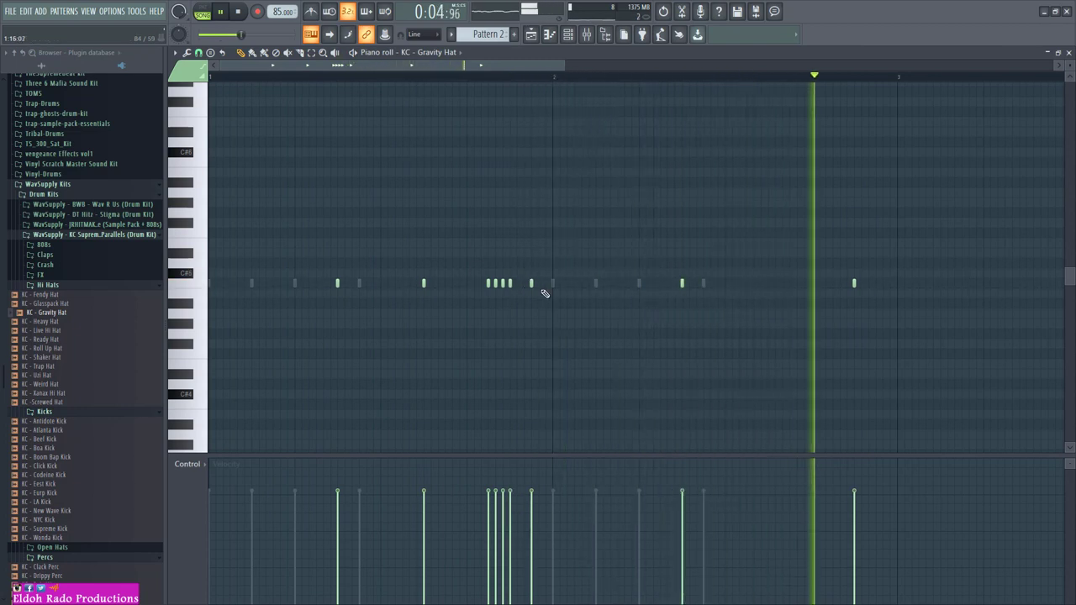
left_click(551, 283)
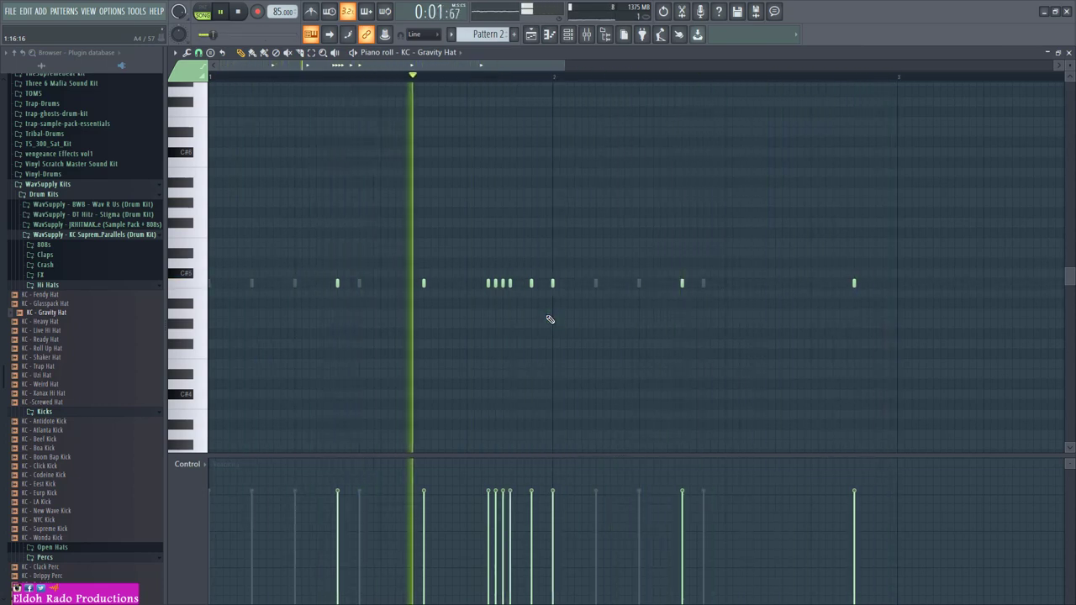
Add C5 hat hits on steps 13, 19, 26 and 29 of the two-bar pattern
left_click(466, 283)
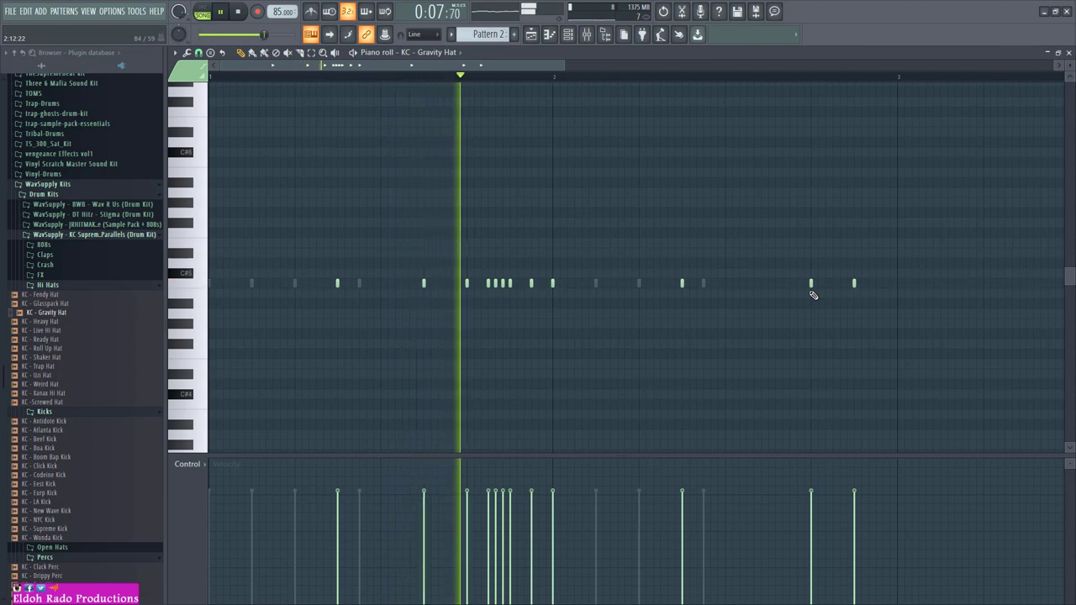
left_click(595, 284)
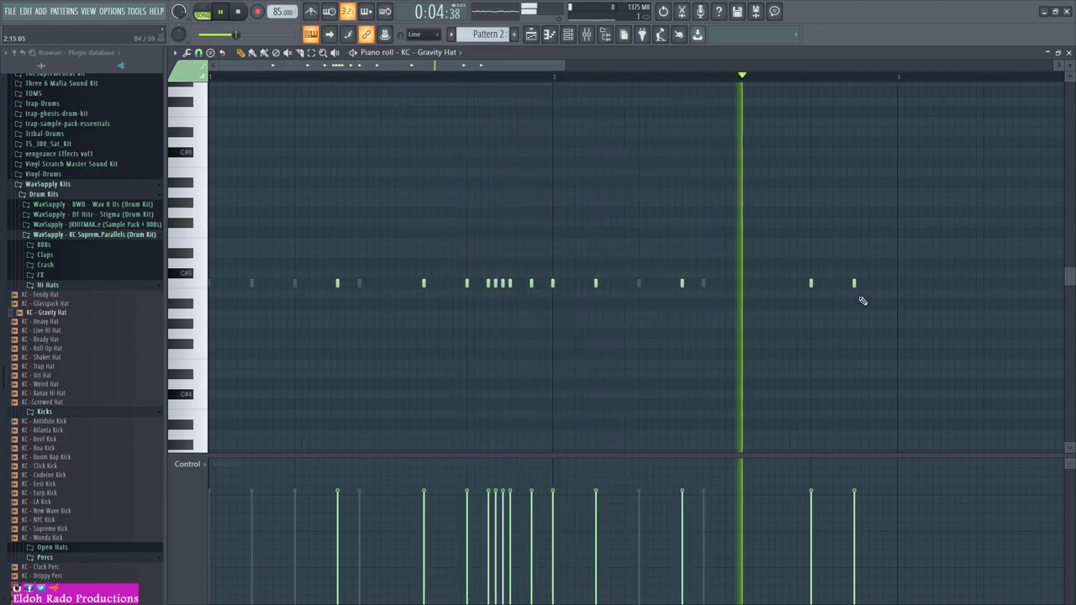
left_click(747, 285)
Try an extra hat hit between steps 27 and 28, adjust its timing slightly and remove it
left_click(781, 285)
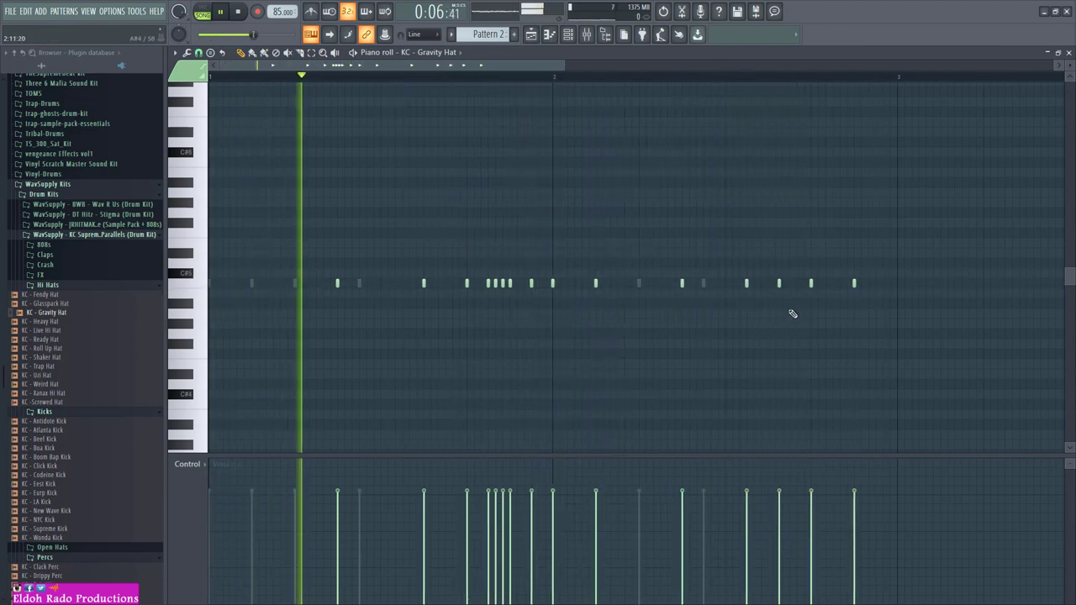
left_click_drag(776, 284, 780, 284)
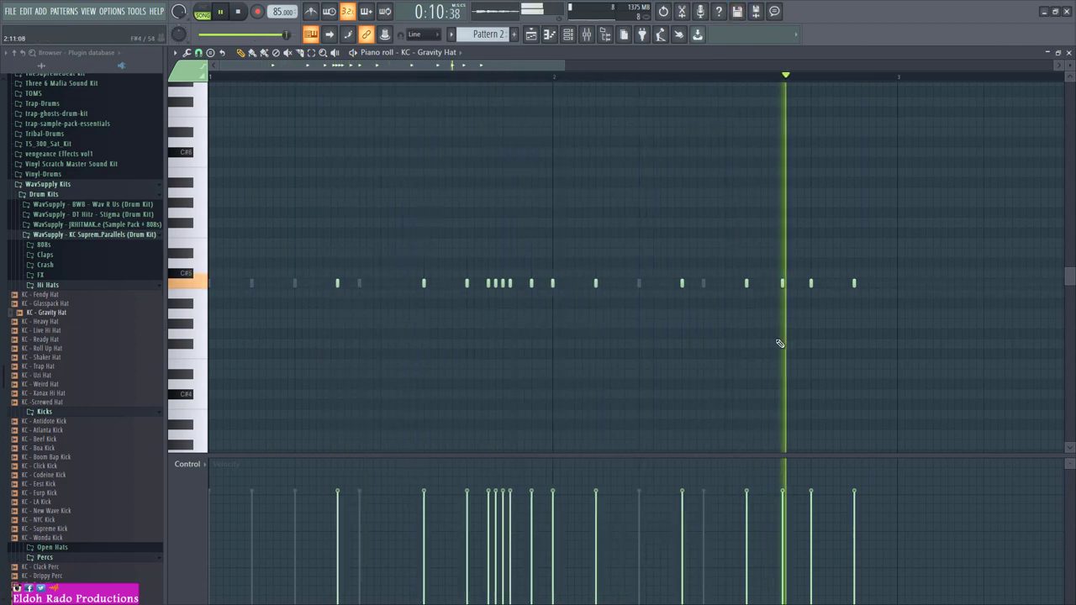
right_click(781, 284)
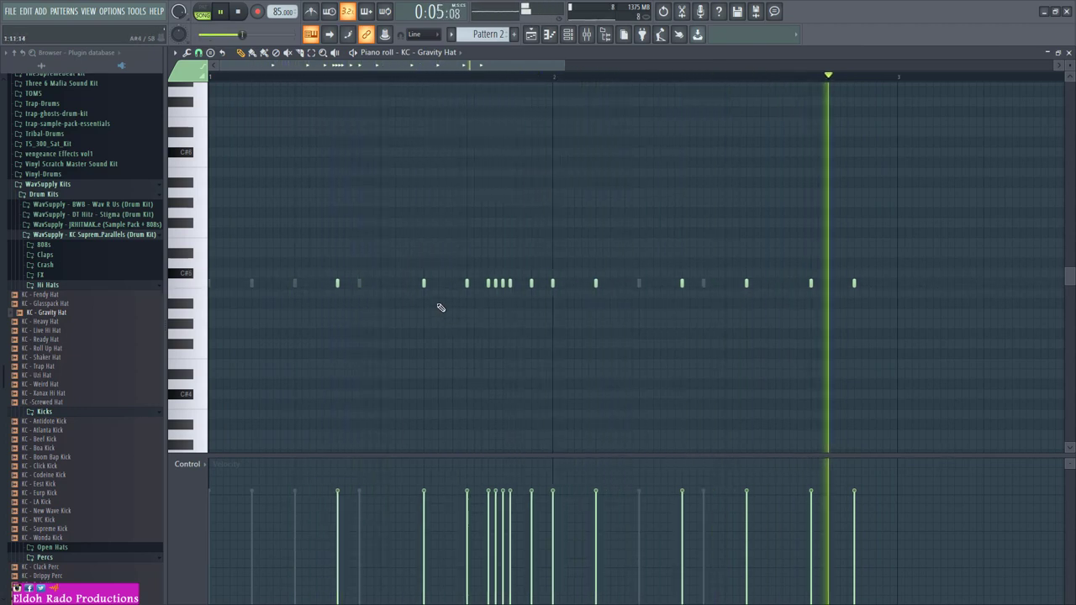
Try off-grid hat hits just before and after step 31 and one on step 25, keeping only the one after step 31
left_click(841, 283)
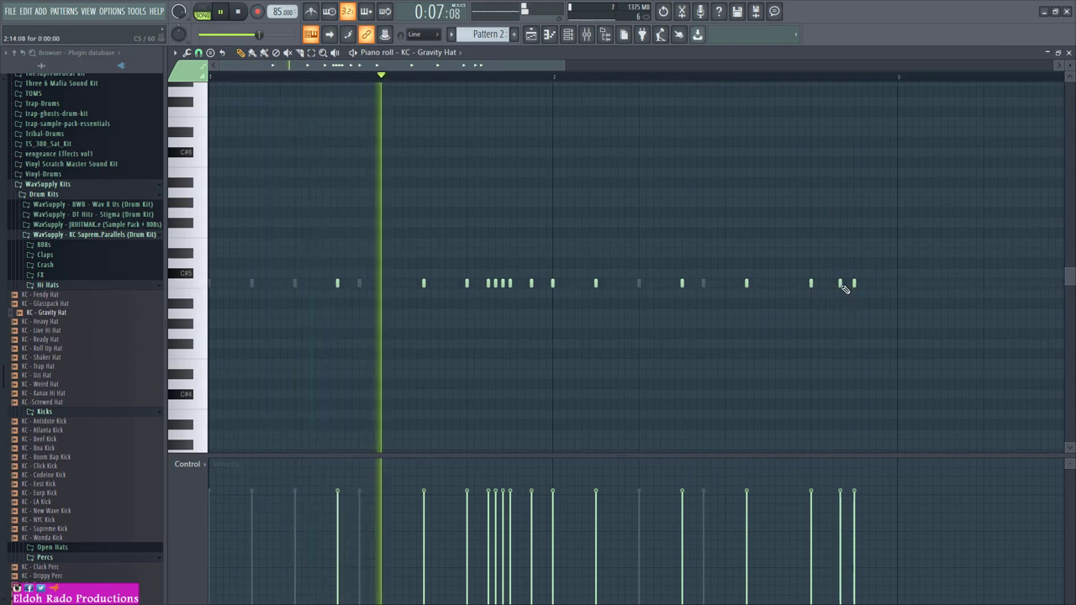
left_click(868, 283)
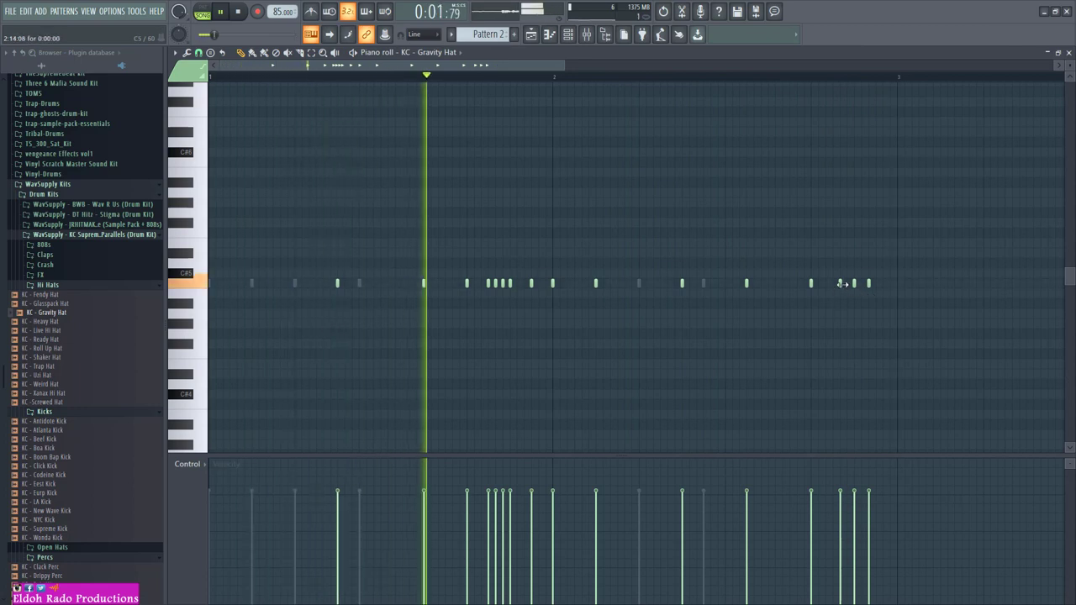
right_click(841, 283)
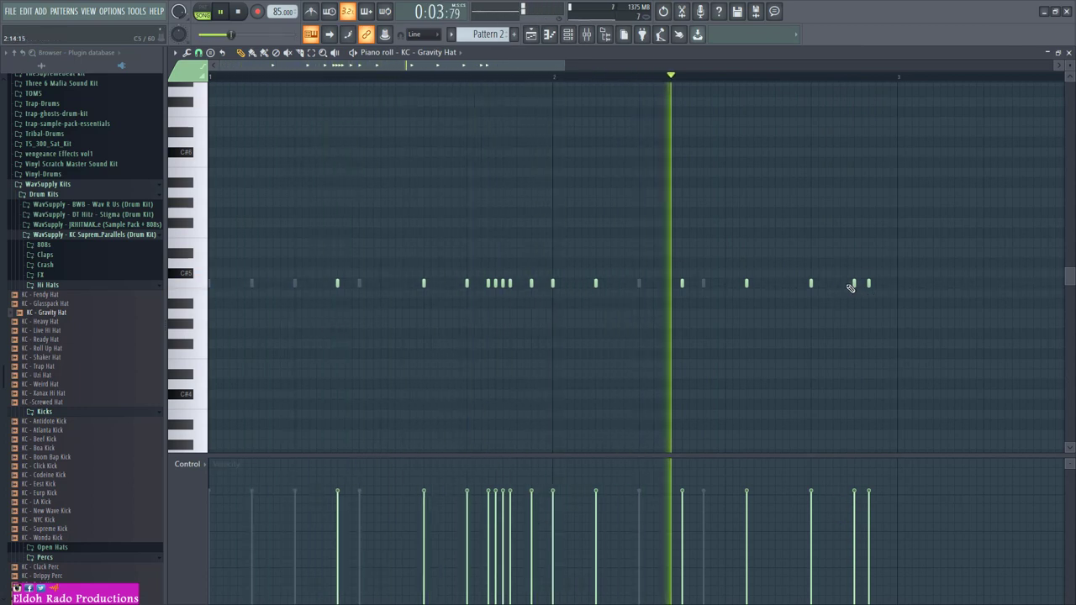
left_click(726, 284)
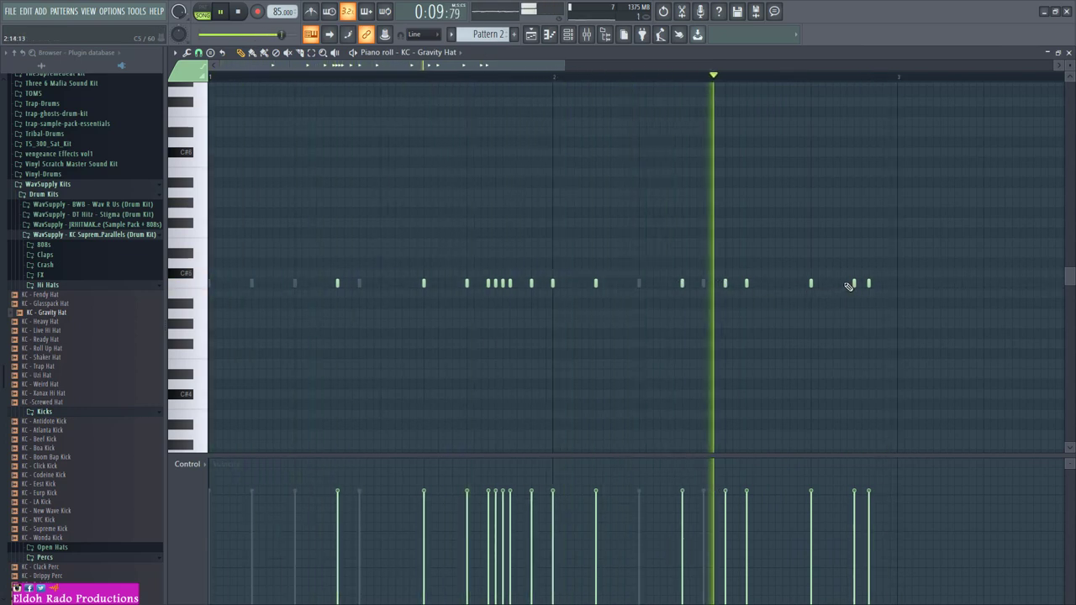
right_click(725, 284)
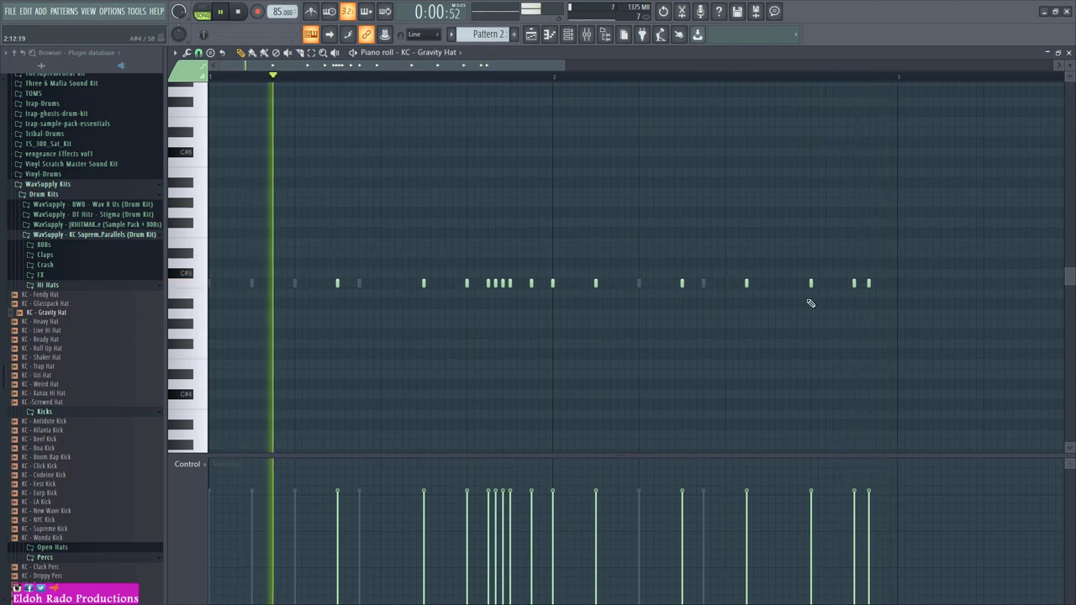
Try a tight three-hit hat roll from step 31, with single hits shortly before it and near the end of bar 2
right_click(854, 284)
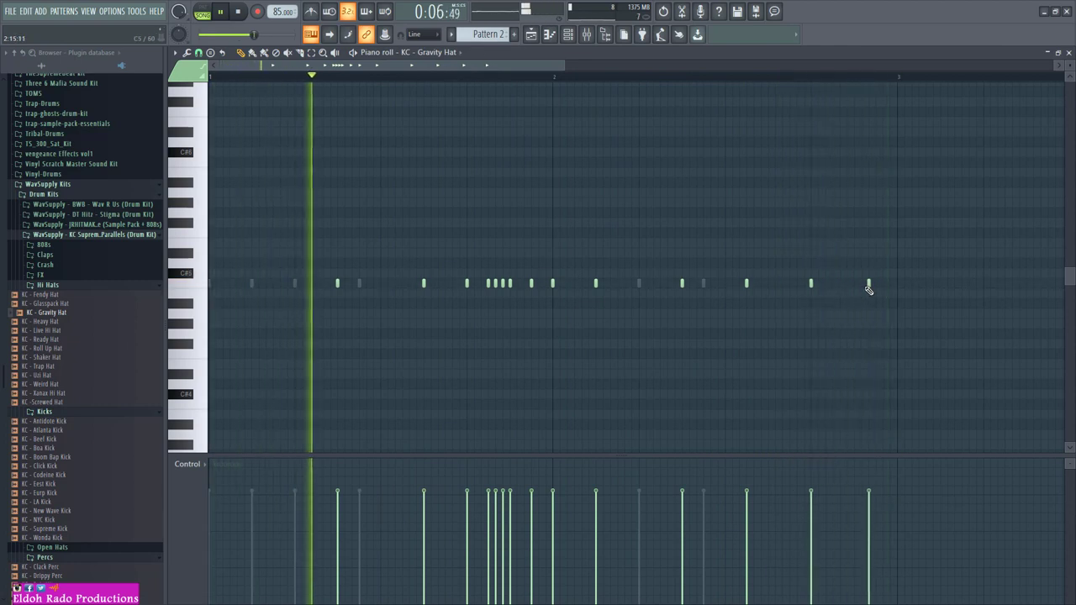
left_click(846, 284)
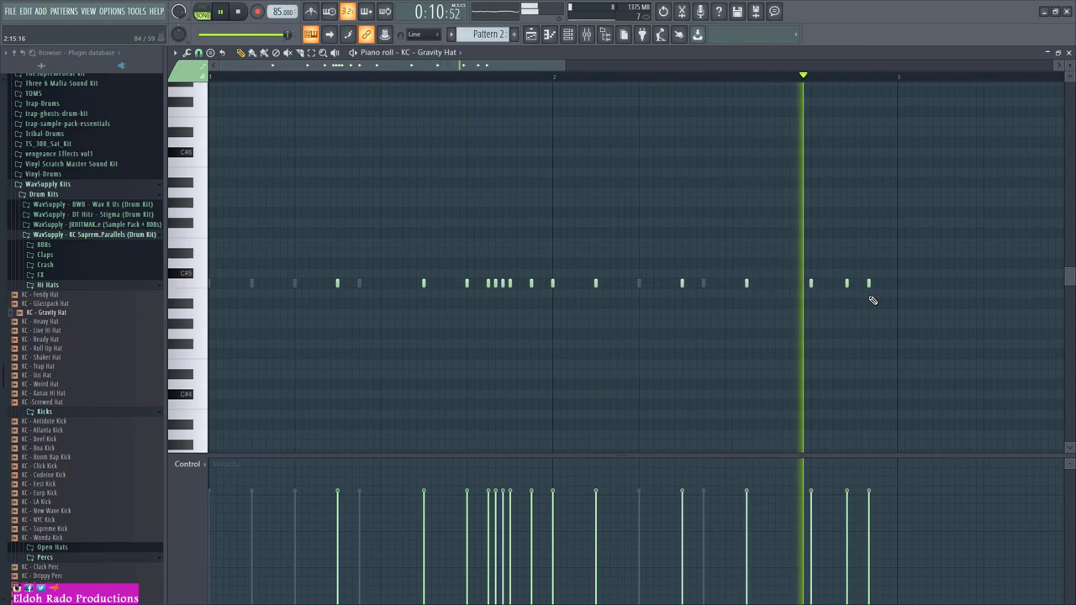
left_click_drag(847, 283, 854, 283)
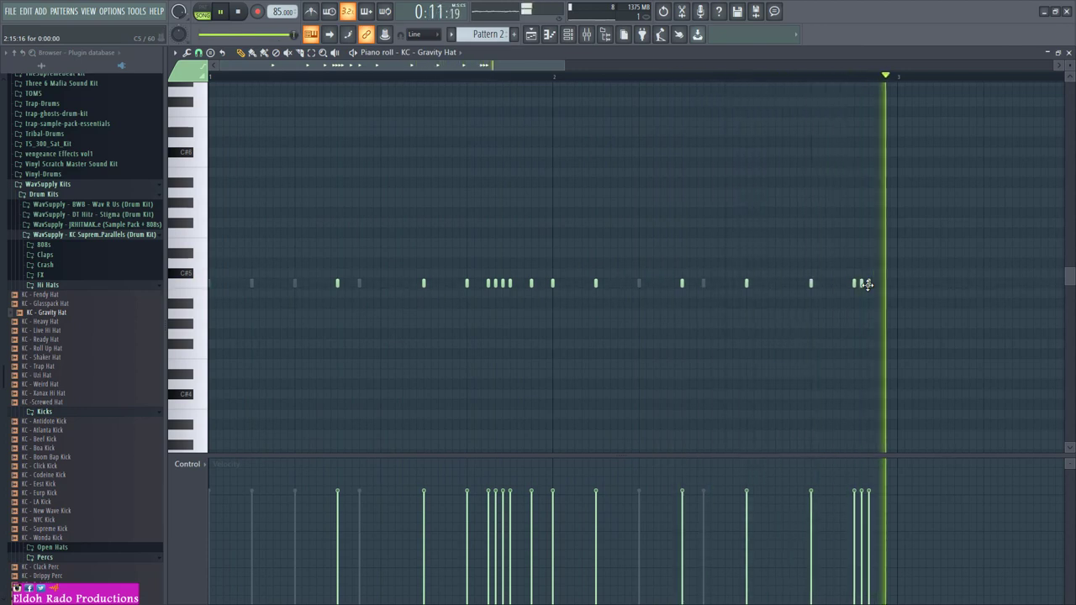
left_click(840, 283)
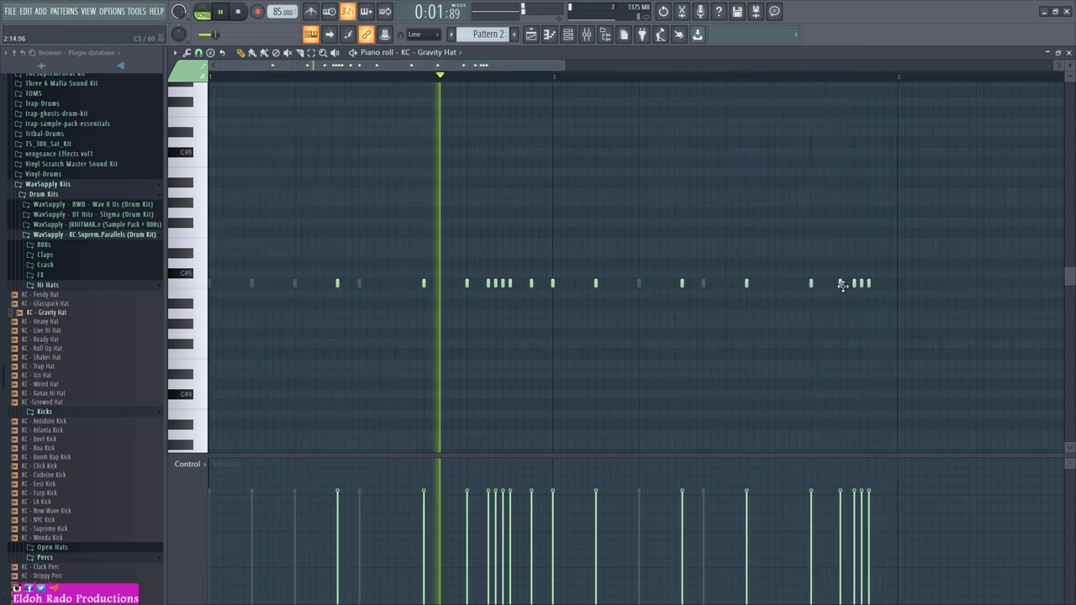
left_click(888, 283)
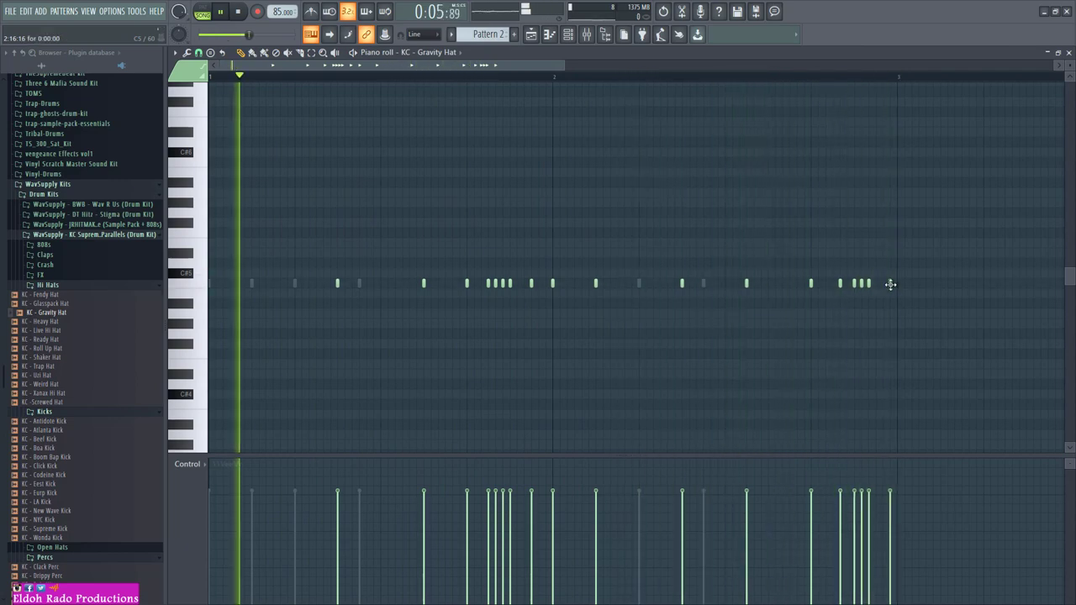
Delete all hat hits after step 29 in bar 2
right_click(889, 284)
right_click(867, 283)
right_click(860, 284)
right_click(854, 283)
right_click(839, 283)
Shift the step 29 hat hit back to step 28 and place a new hit on step 29
left_click_drag(810, 283, 796, 284)
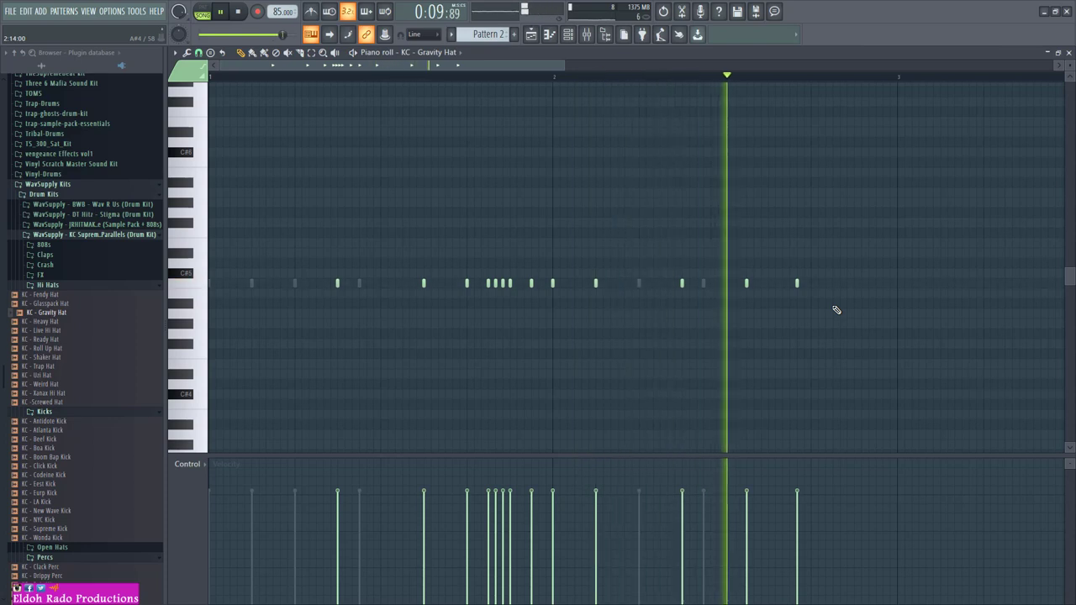
left_click_drag(795, 283, 781, 285)
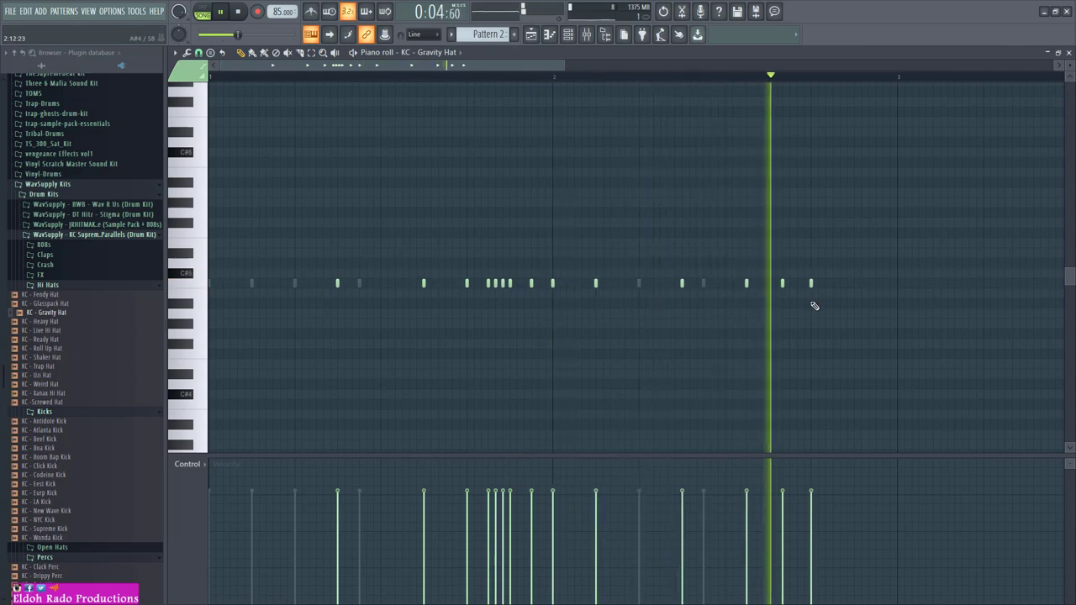
left_click_drag(782, 283, 790, 283)
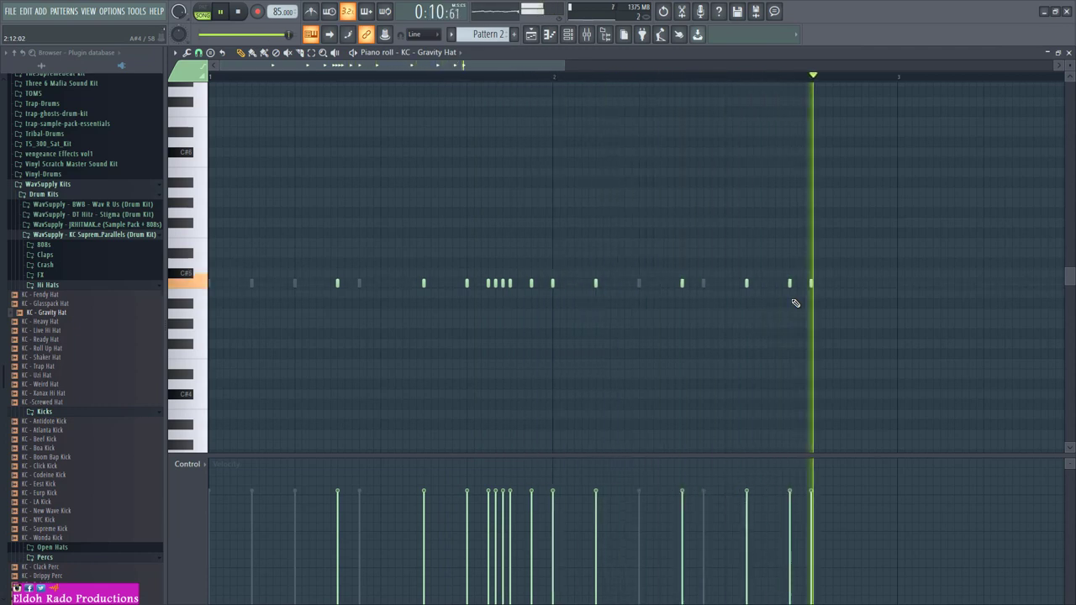
Add two closing hat hits in bar 2, one two-thirds through step 30 and one a third into step 31
left_click(843, 283)
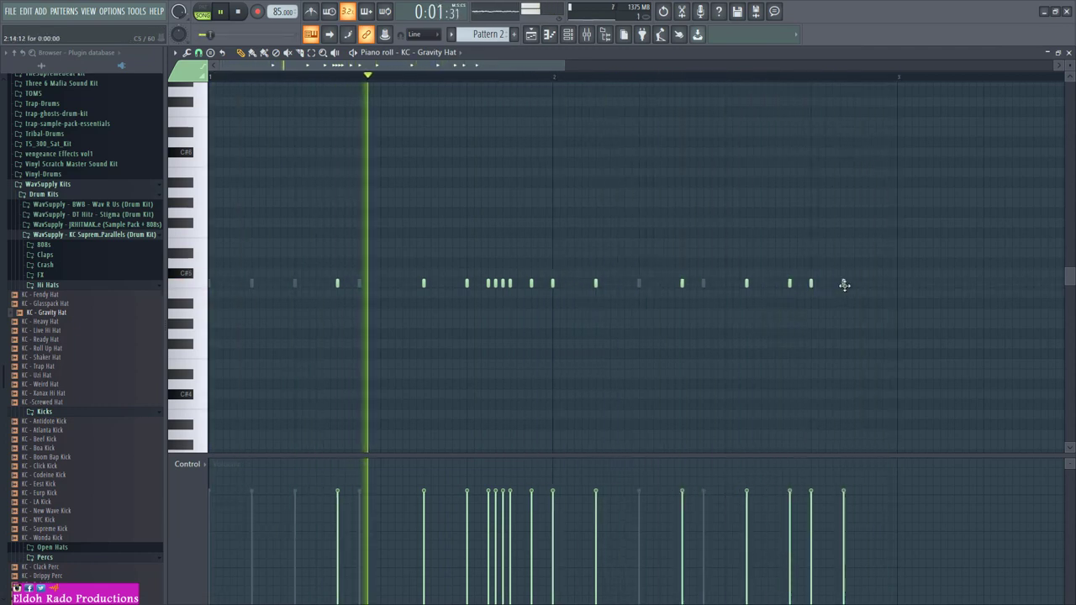
left_click(861, 284)
left_click_drag(842, 284, 839, 283)
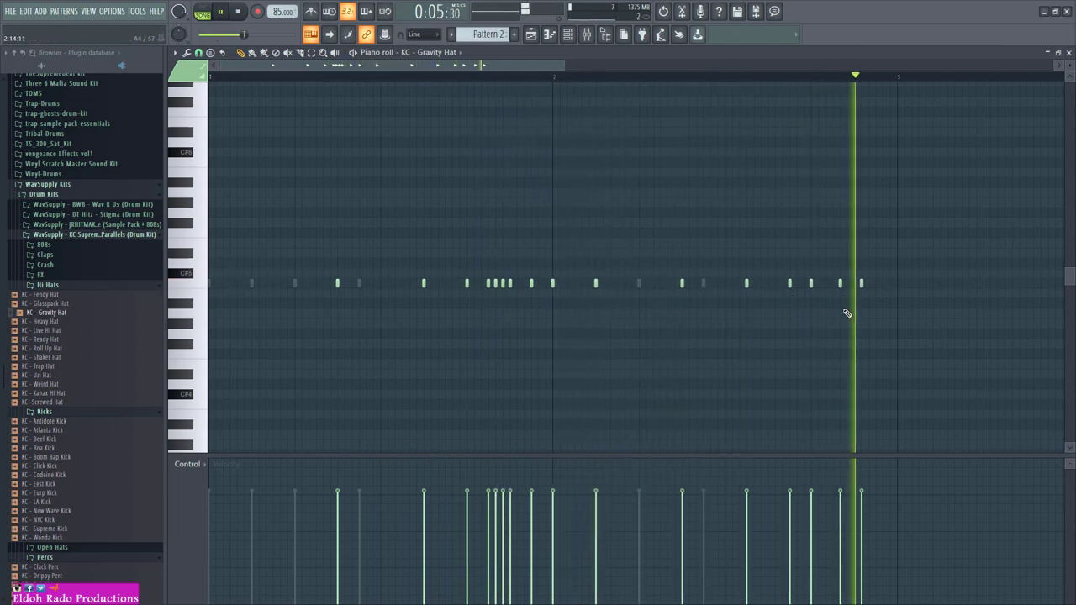
left_click_drag(840, 284, 847, 283)
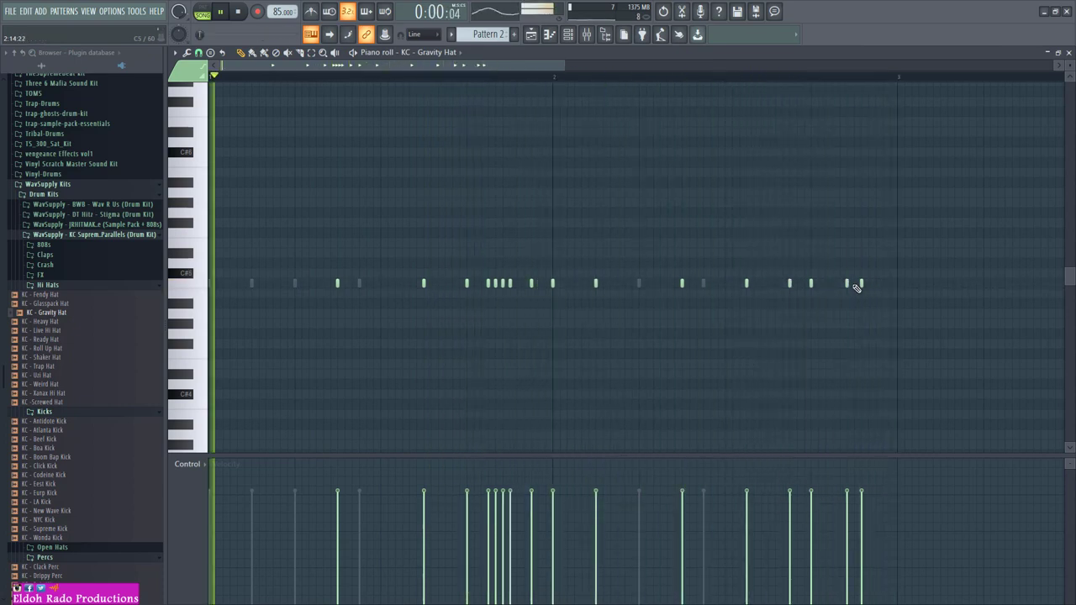
Delete the bar 2 hat hits after its first step and copy bar 1's hits from steps 7 to 16 into bar 2
right_click(861, 284)
right_click(847, 284)
key("space")
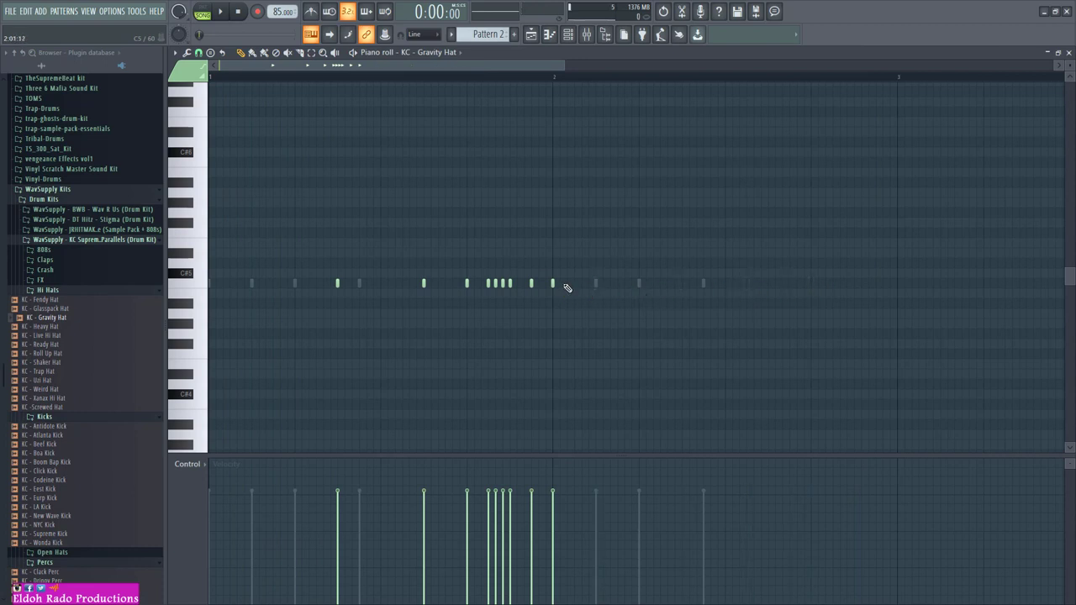
left_click_drag(612, 369, 209, 247)
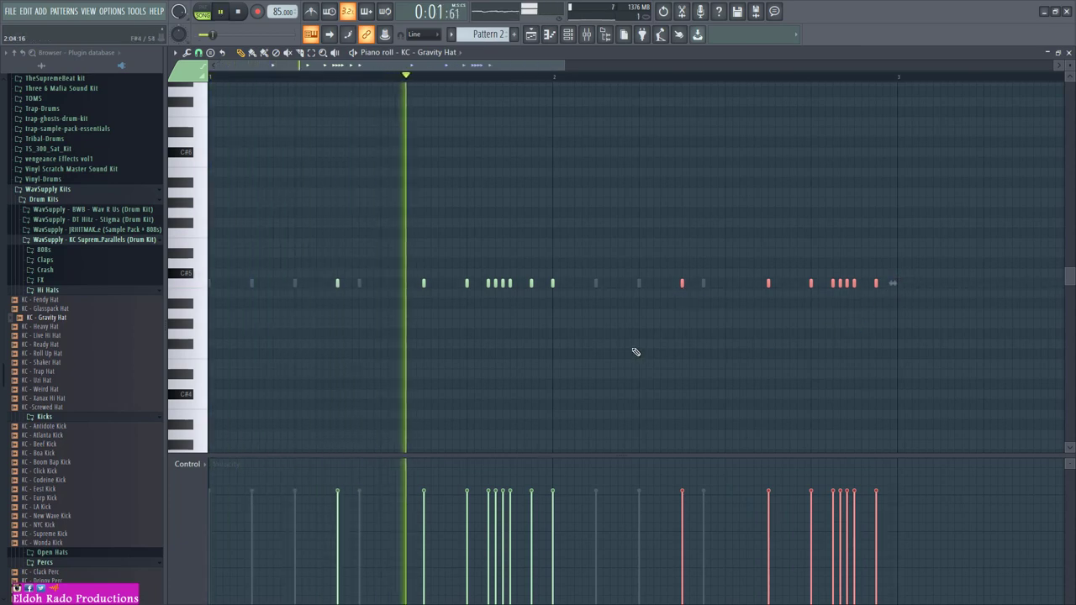
Add hat hits on step 3 of both bars and on the first step of bar 1
left_click(595, 283)
left_click(252, 284)
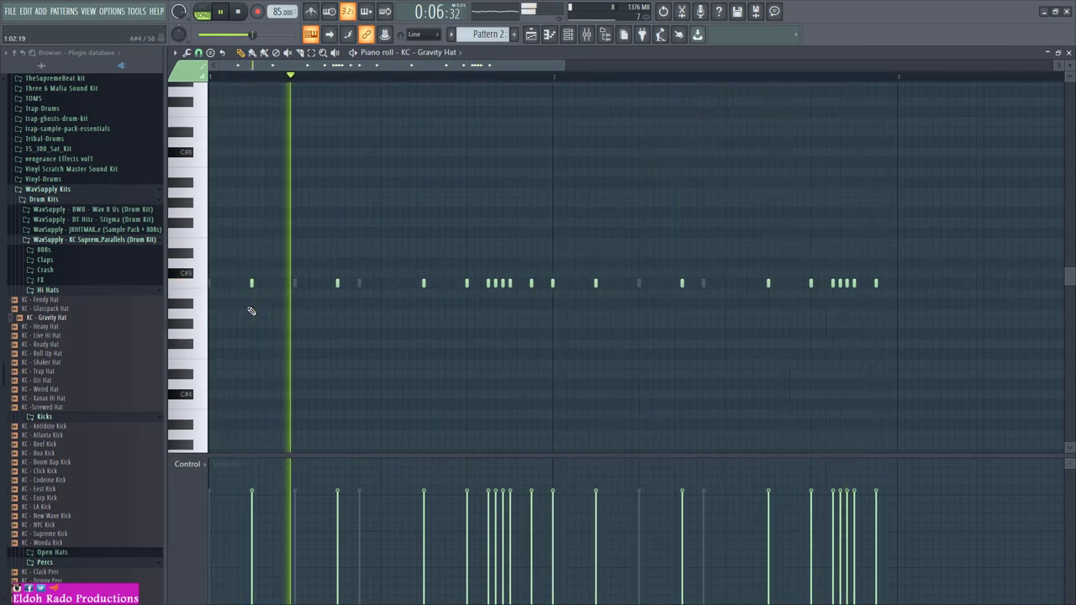
left_click(211, 283)
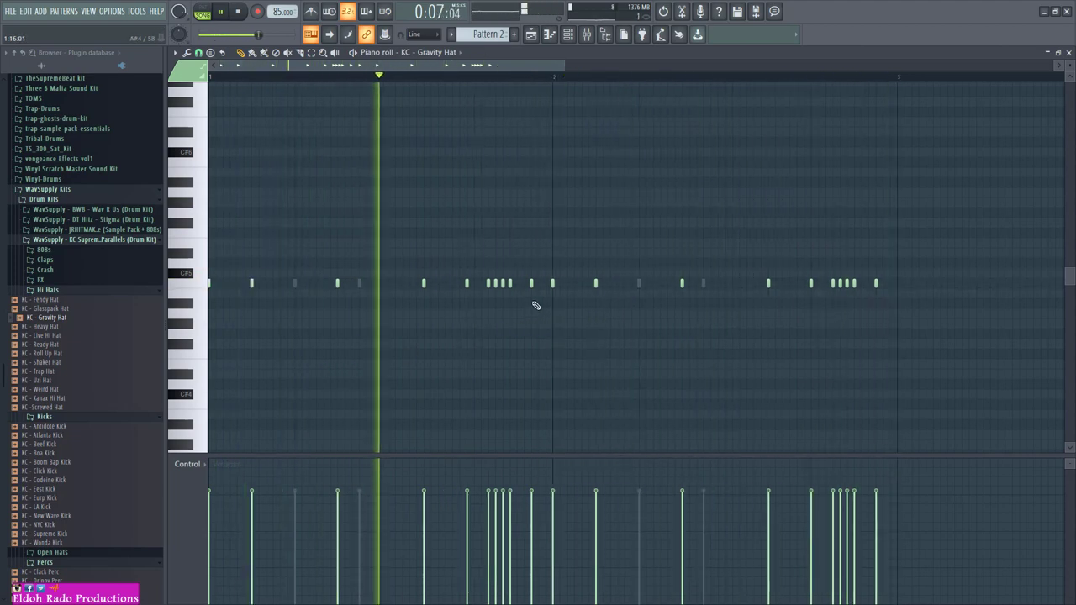
Lower the first three hits of bar 1's hat roll to A#4 and the fourth roll hit and step 16 hit to B4
left_click_drag(511, 289, 486, 297)
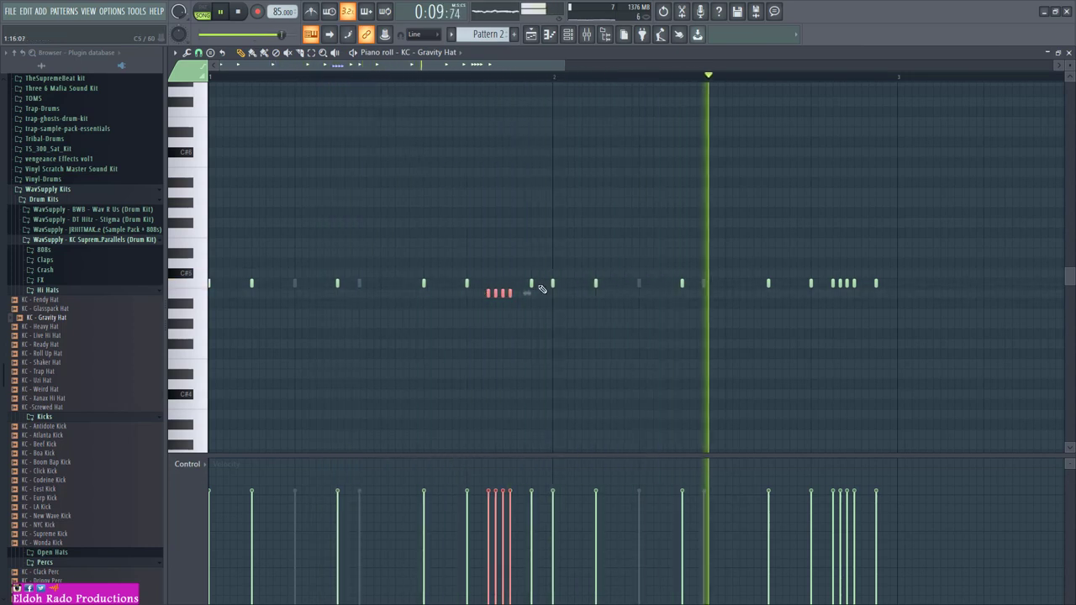
left_click_drag(530, 283, 530, 293)
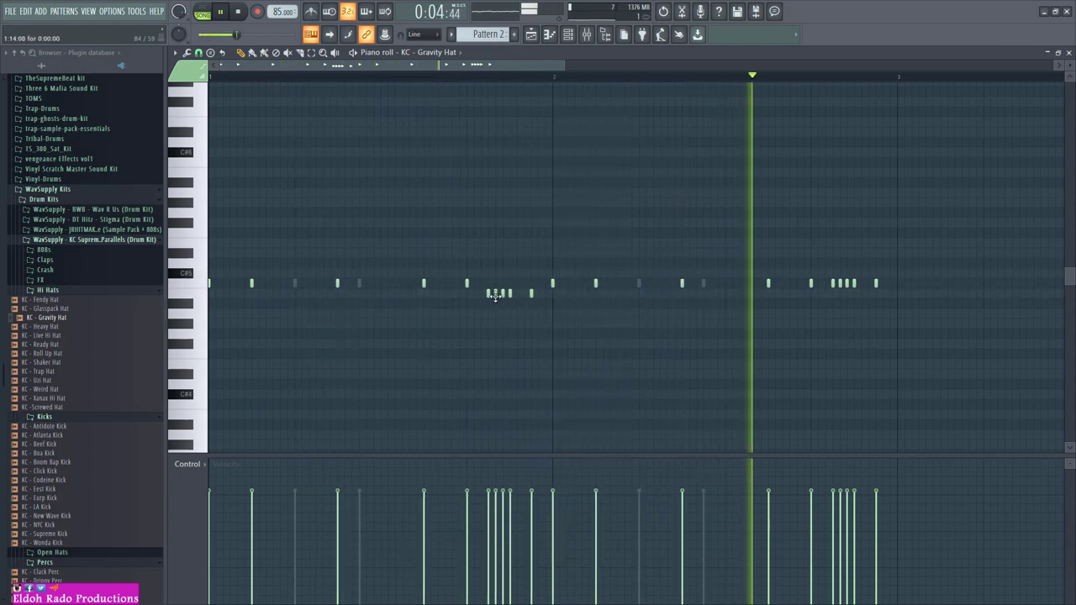
mouse_move(499, 315)
left_mouse_down()
mouse_move(488, 290)
mouse_move(490, 323)
left_mouse_up()
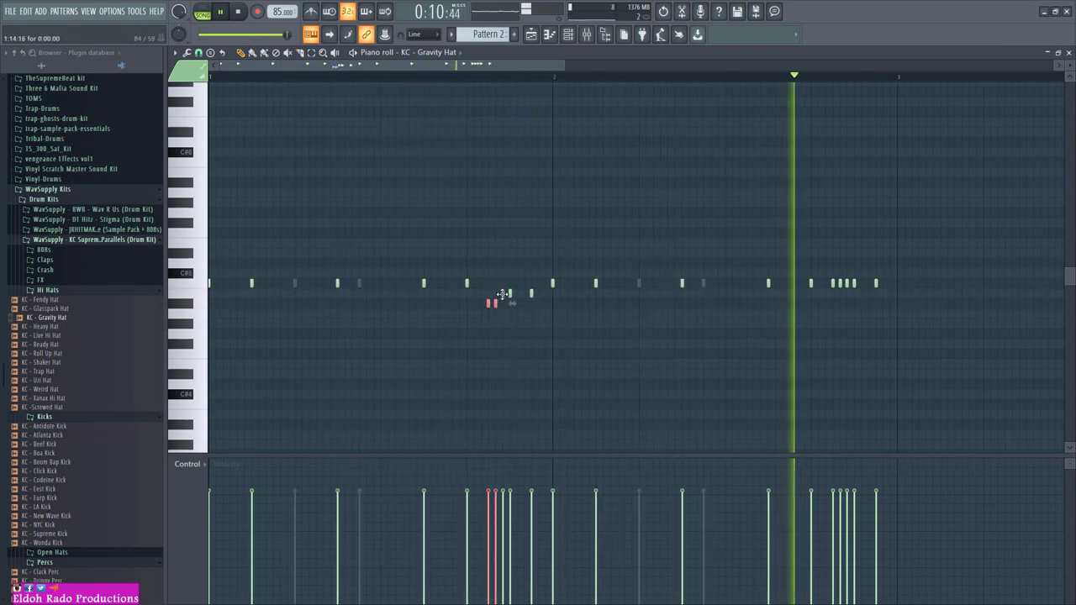
left_click(505, 307)
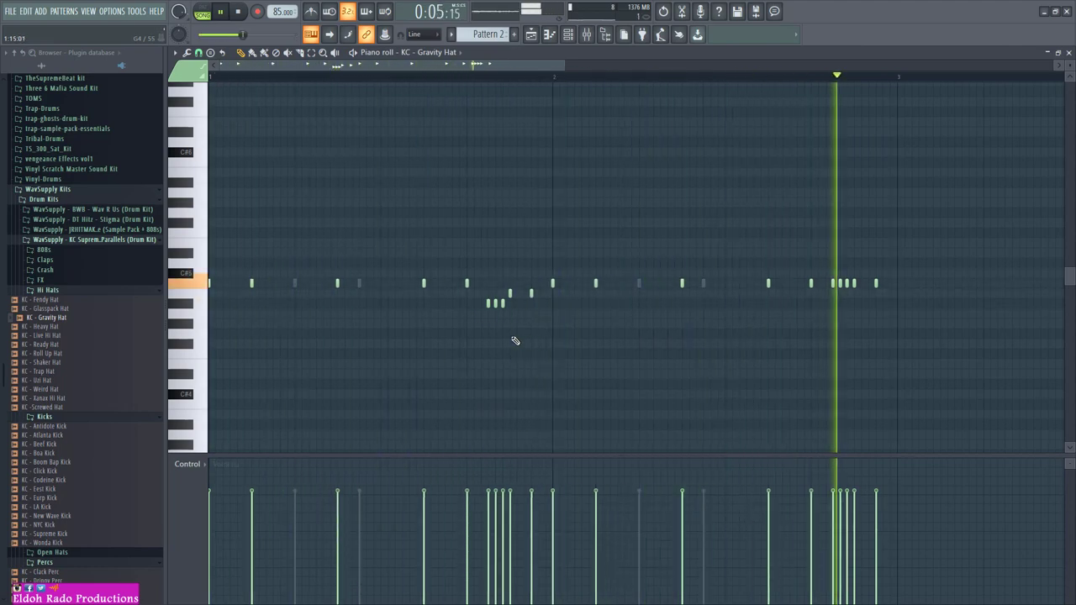
Lower the last three hat hits of bar 2 to B4 and bar 1's step 13 hit to A4
left_click_drag(886, 306, 852, 293)
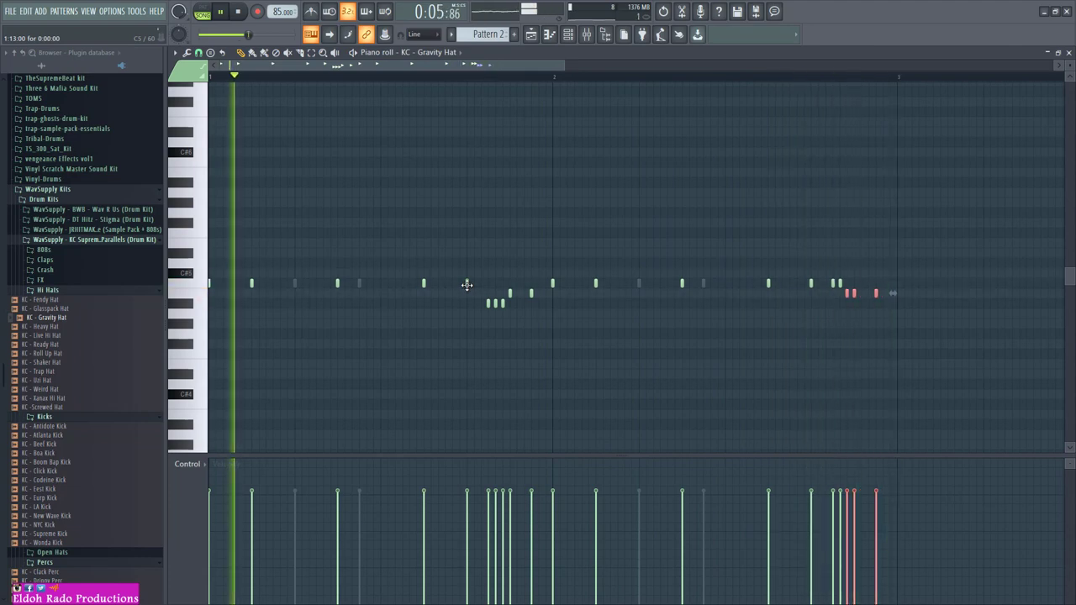
left_click_drag(466, 284, 466, 317)
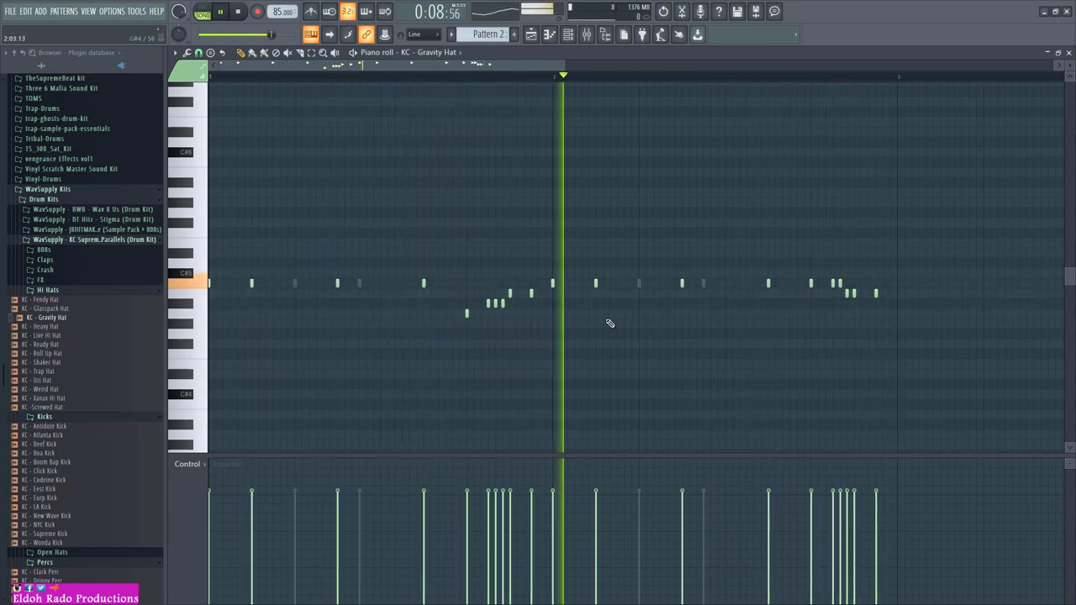
Reposition the channel rack, reopen the Gravity Hat notes and raise bar 1's step 13 hit to B4
left_click(1067, 53)
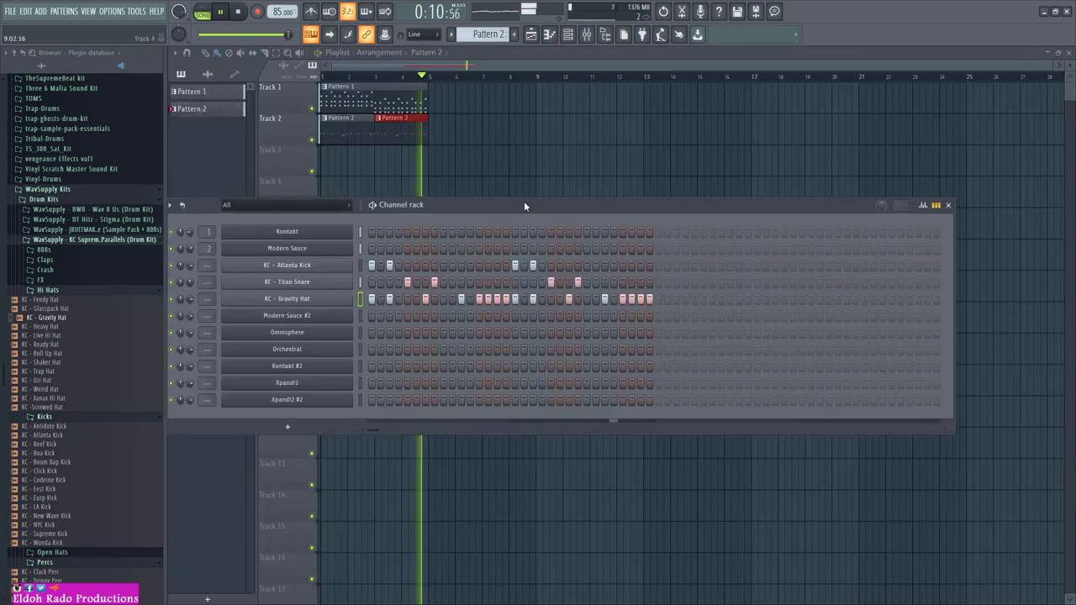
left_click_drag(524, 206, 568, 178)
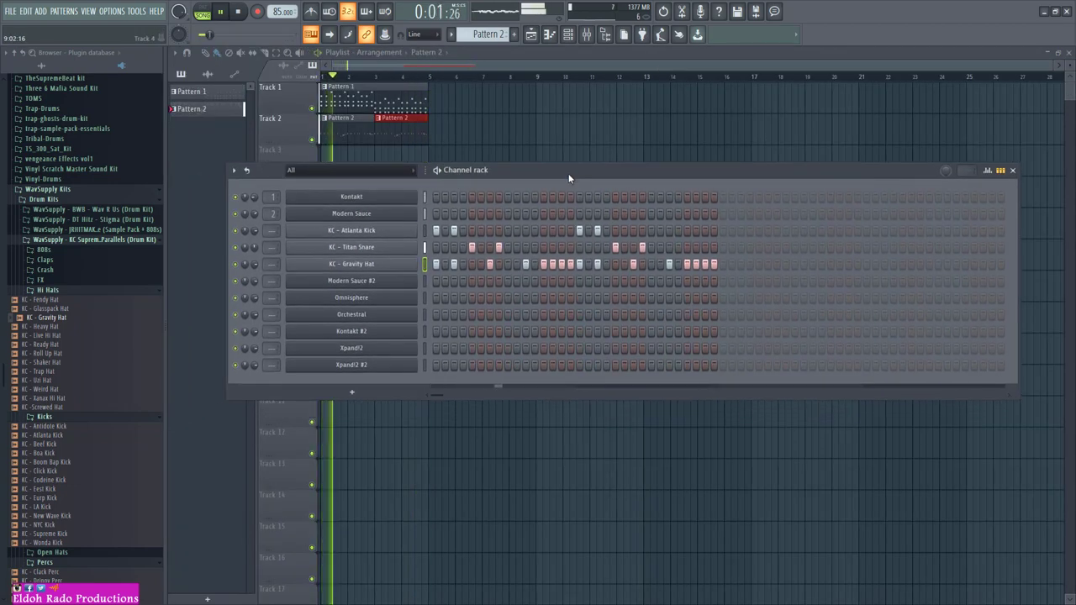
right_click(417, 259)
left_click(439, 265)
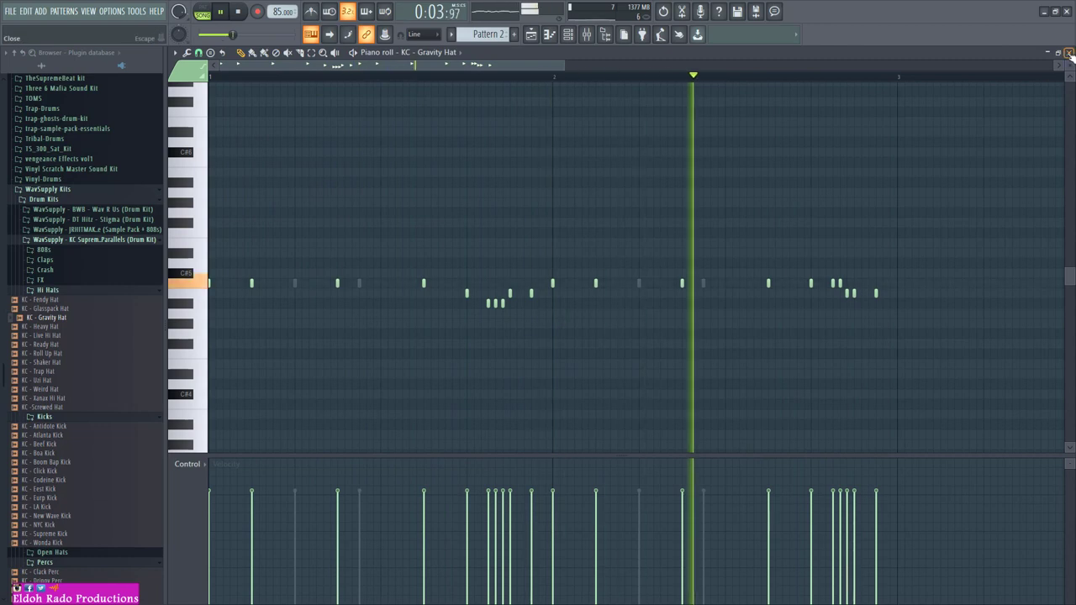
key("F7")
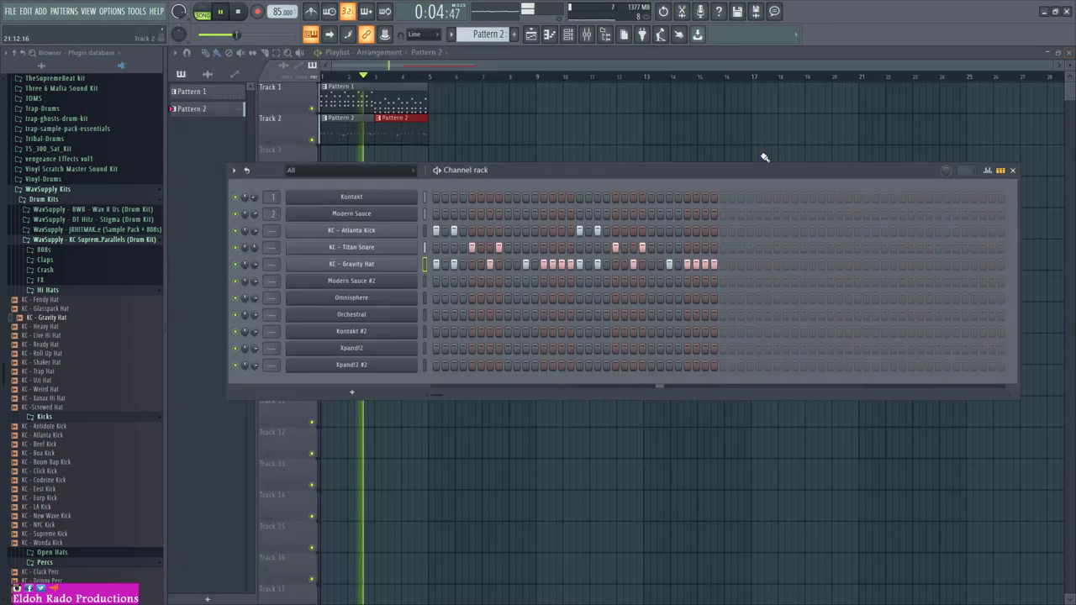
Pan the first three hits of each Gravity Hat roll alternately, right-left-right in bar 1 and left-right-left in bar 2
right_click(385, 269)
left_click(445, 264)
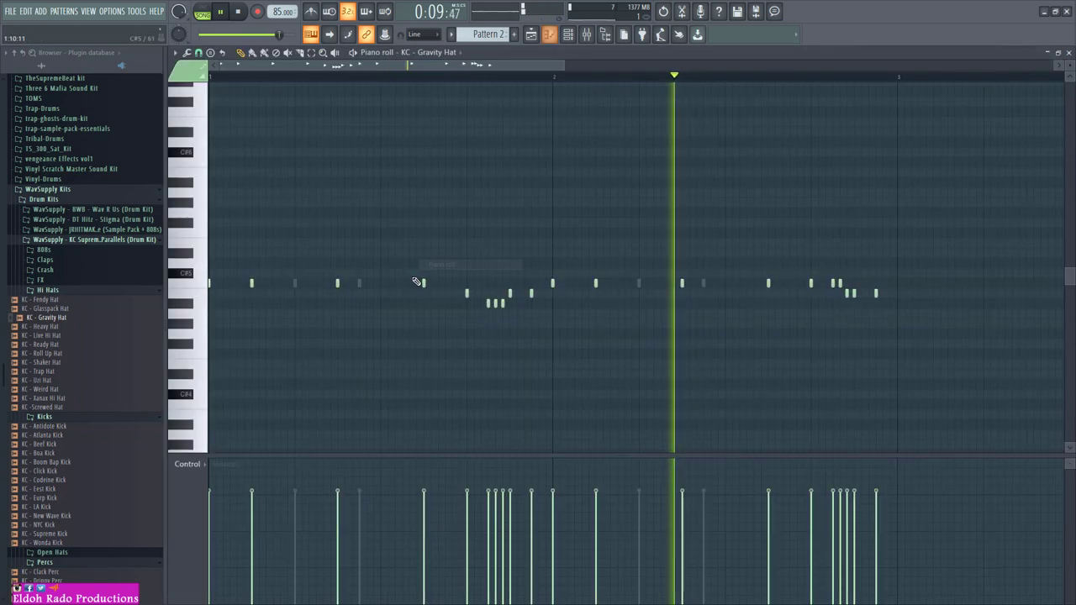
left_click(206, 467)
left_click(216, 485)
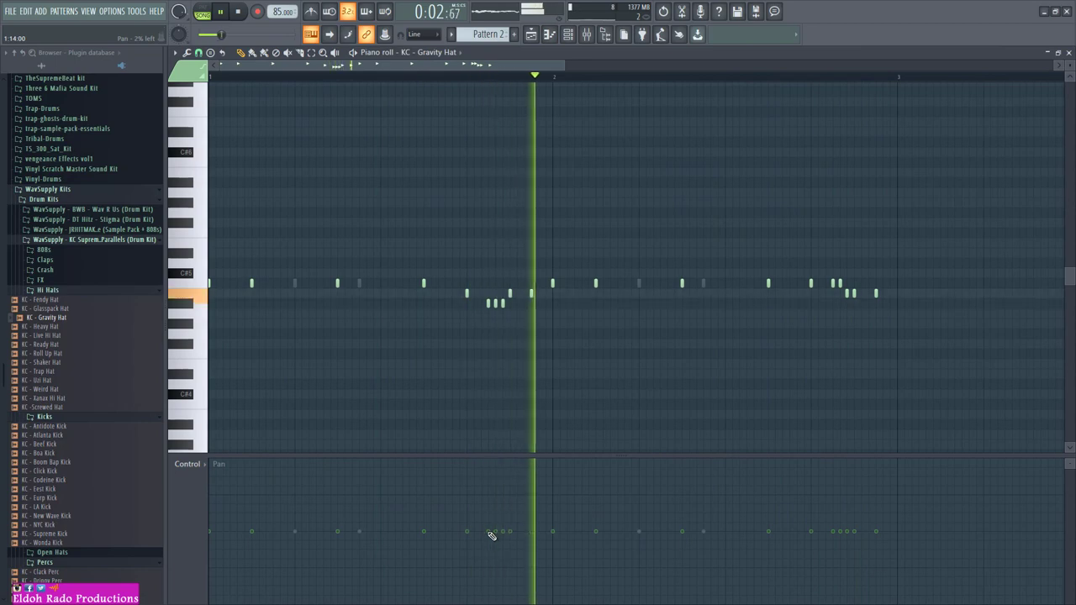
mouse_move(493, 532)
left_mouse_down()
mouse_move(489, 491)
mouse_move(494, 568)
mouse_move(489, 503)
mouse_move(503, 498)
mouse_move(496, 552)
left_mouse_up()
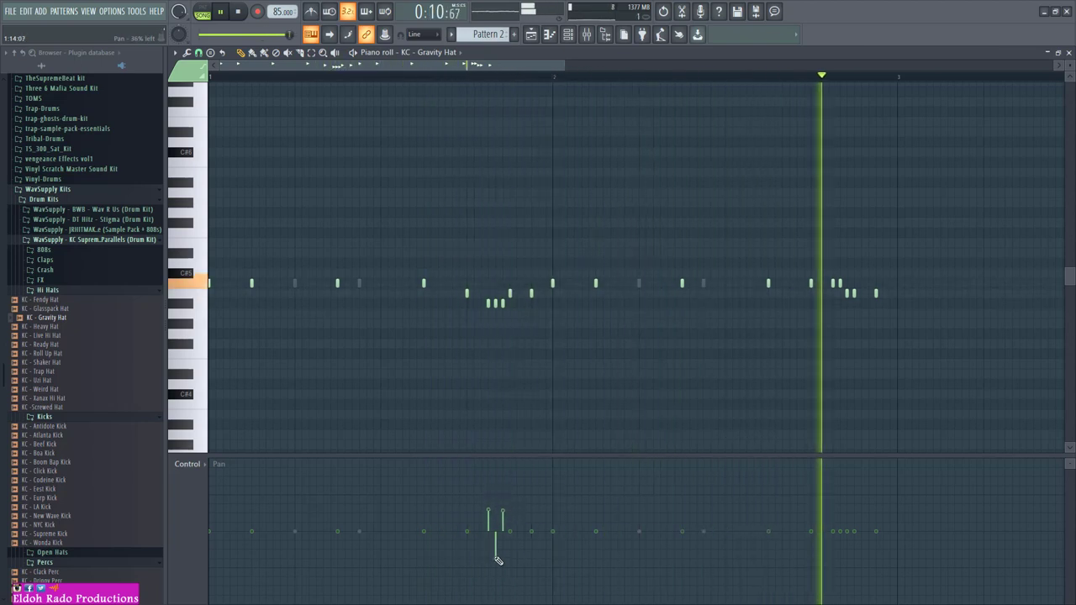
mouse_move(832, 533)
left_mouse_down()
mouse_move(842, 554)
mouse_move(840, 513)
mouse_move(842, 523)
left_mouse_up()
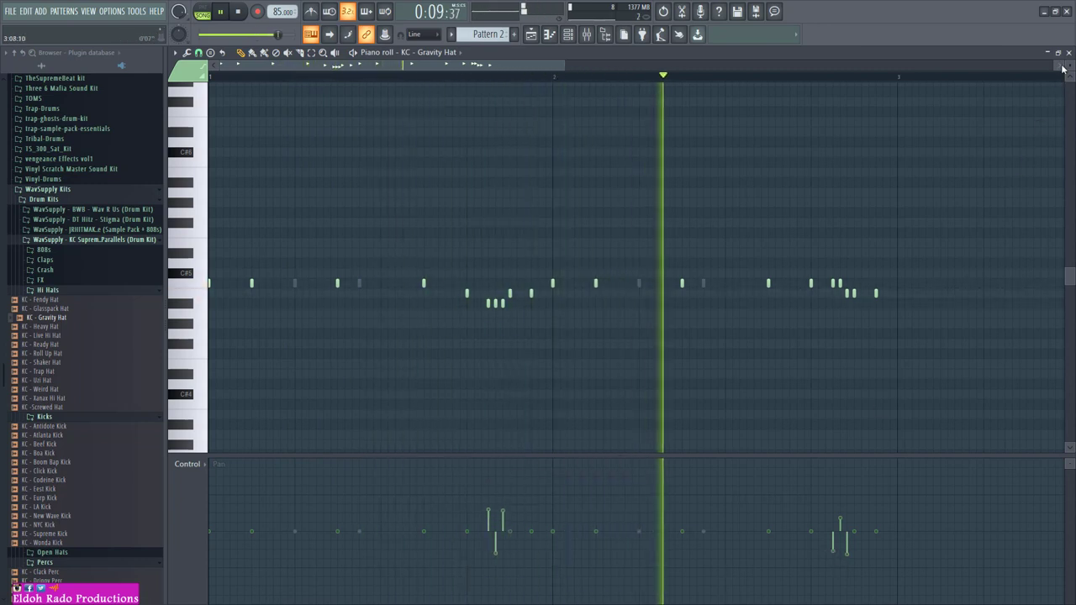
Ramp the note velocities upward across both hat rolls and slightly lower the two hits preceding each roll
left_click(188, 464)
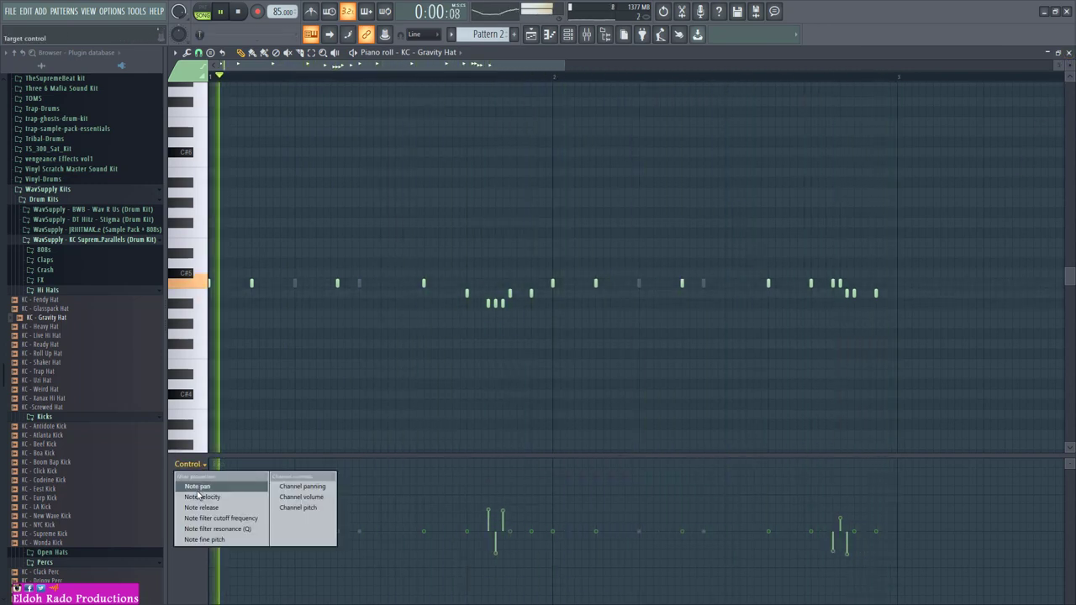
left_click(198, 496)
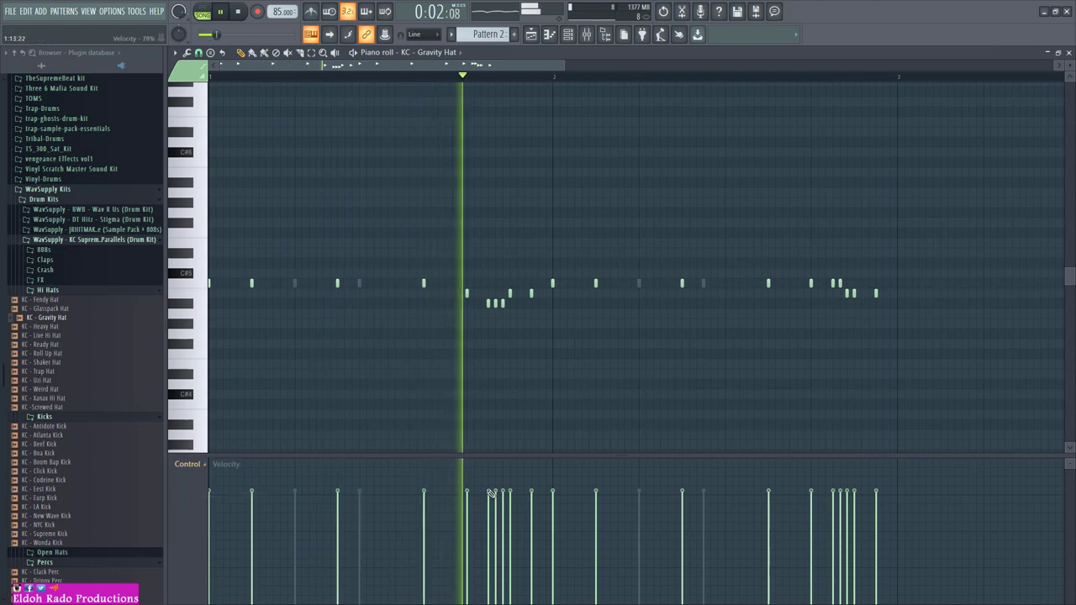
left_click_drag(491, 507, 509, 491)
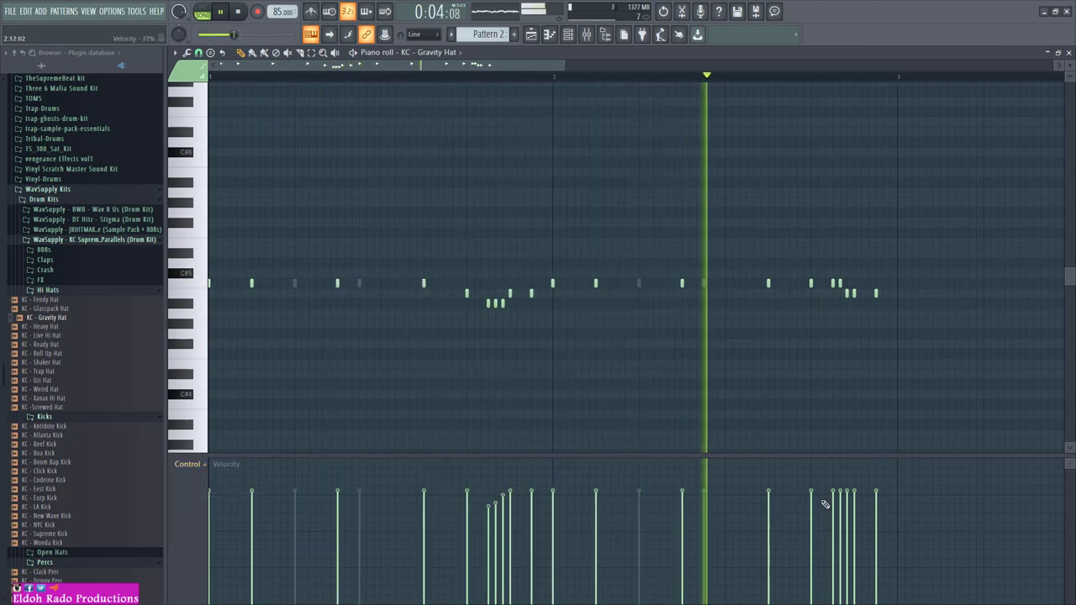
left_click_drag(853, 491, 834, 516)
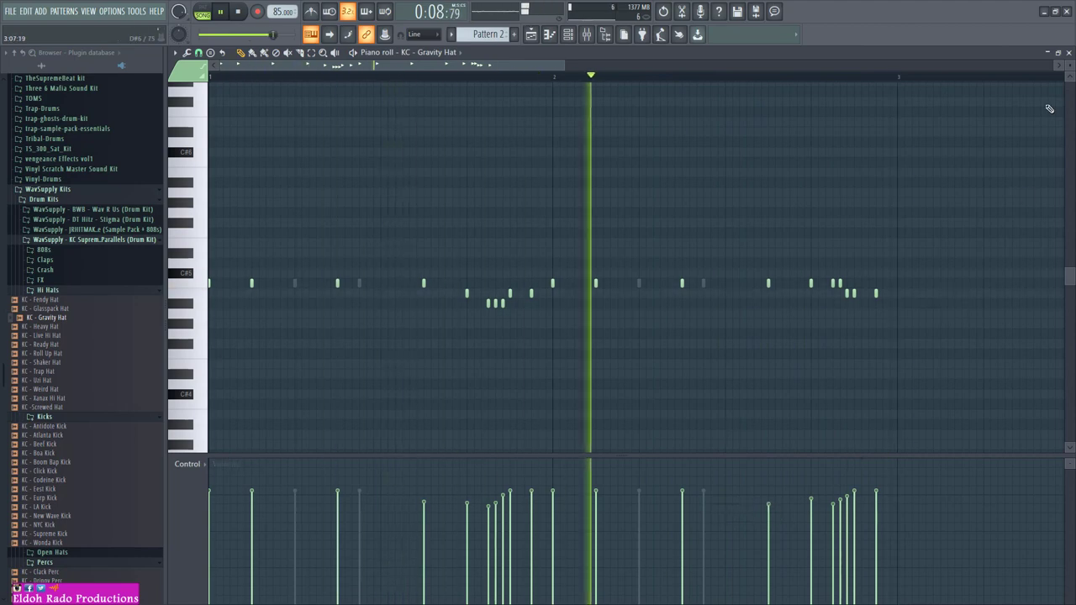
Route the kick, snare and hat to mixer inserts 3, 4 and 5, and set the Gravity Hat channel volume to 64%
key("F7")
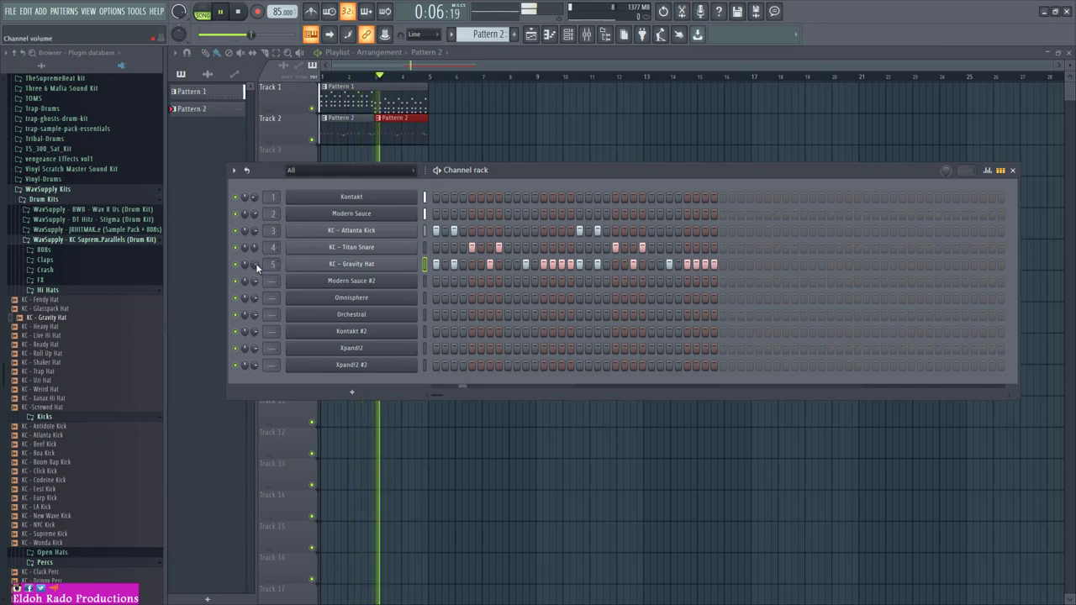
left_click_drag(256, 263, 256, 271)
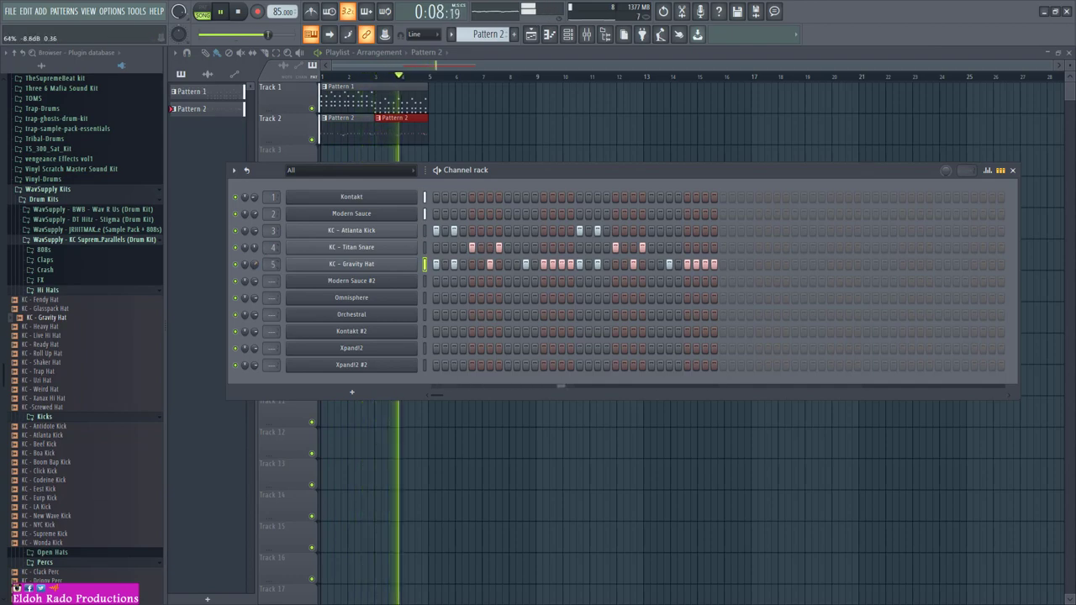
Lower the faders of mixer inserts 1 and 2 together to 66%
left_click(587, 33)
left_click(382, 236)
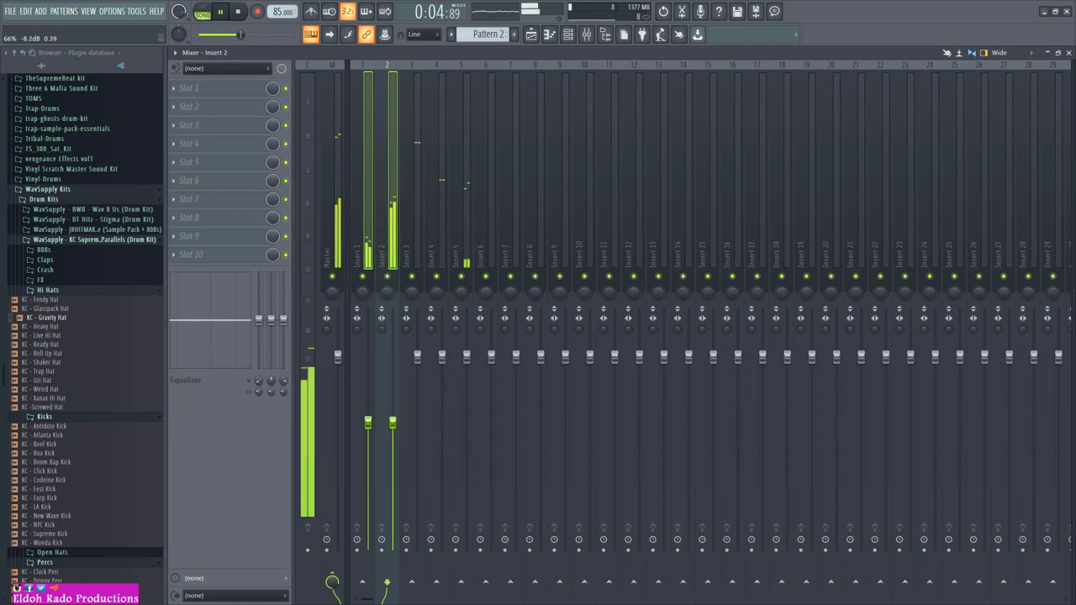
left_click(1068, 52)
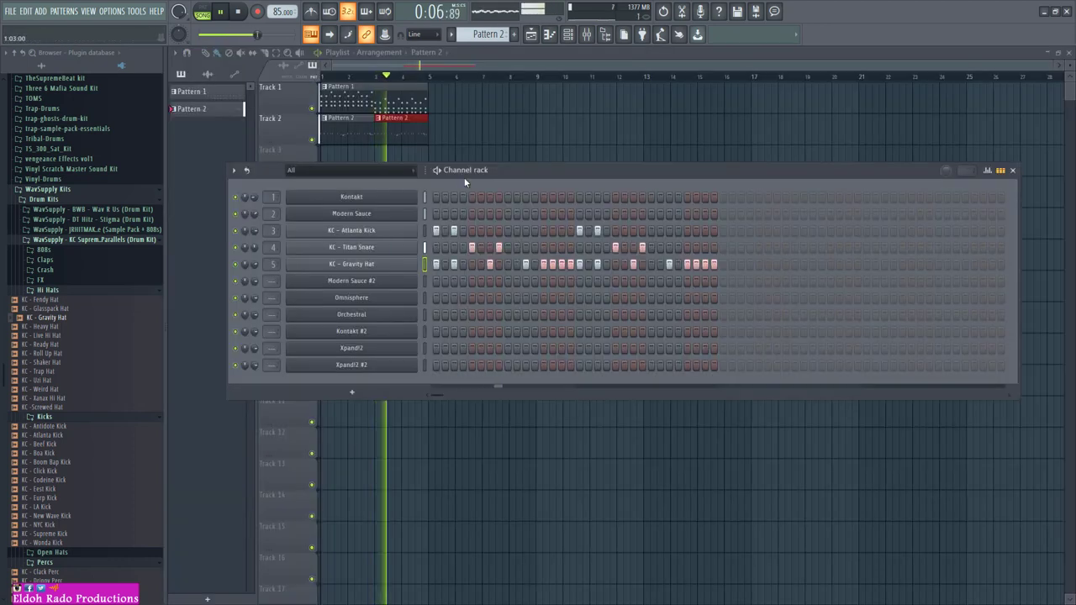
Open Modern Sauce #2, try the Bell - Beast Mode preset, load Bell - Castle, and show the plugin's channel settings
left_click_drag(465, 179, 484, 143)
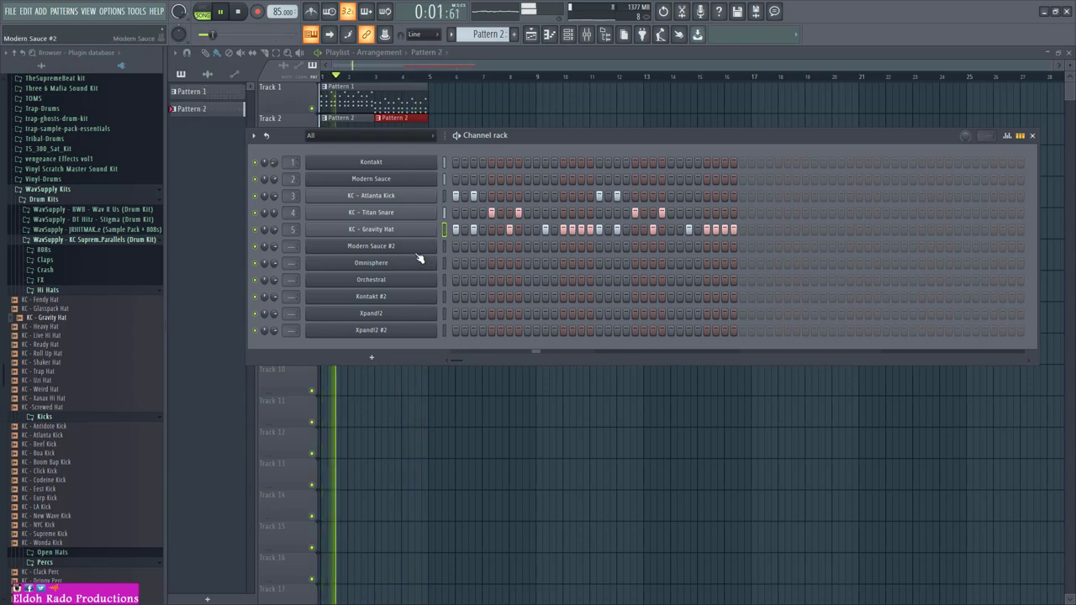
left_click(372, 247)
left_click(440, 136)
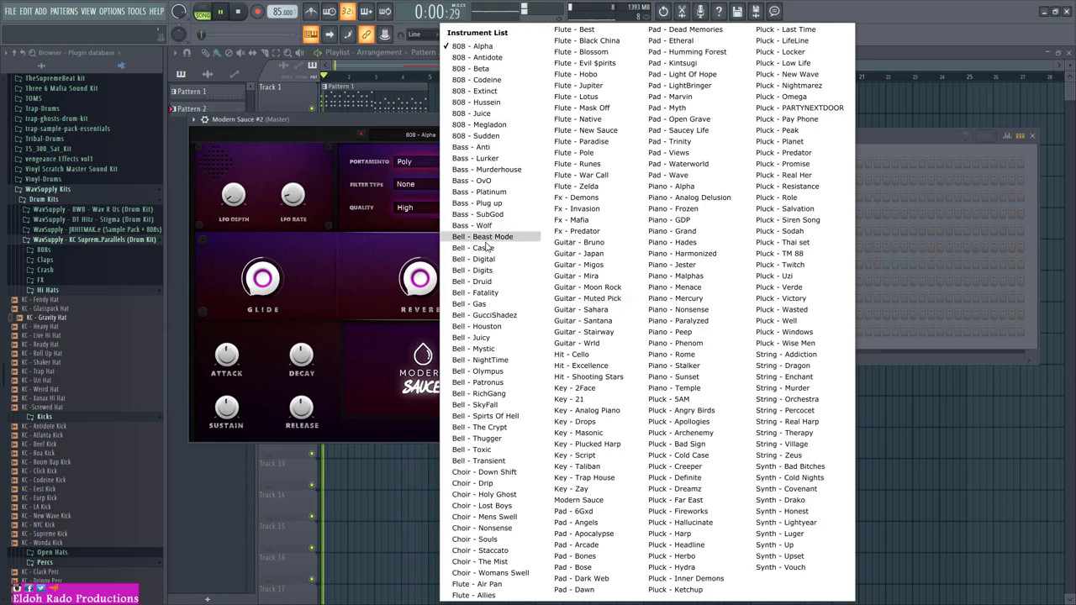
key("Escape")
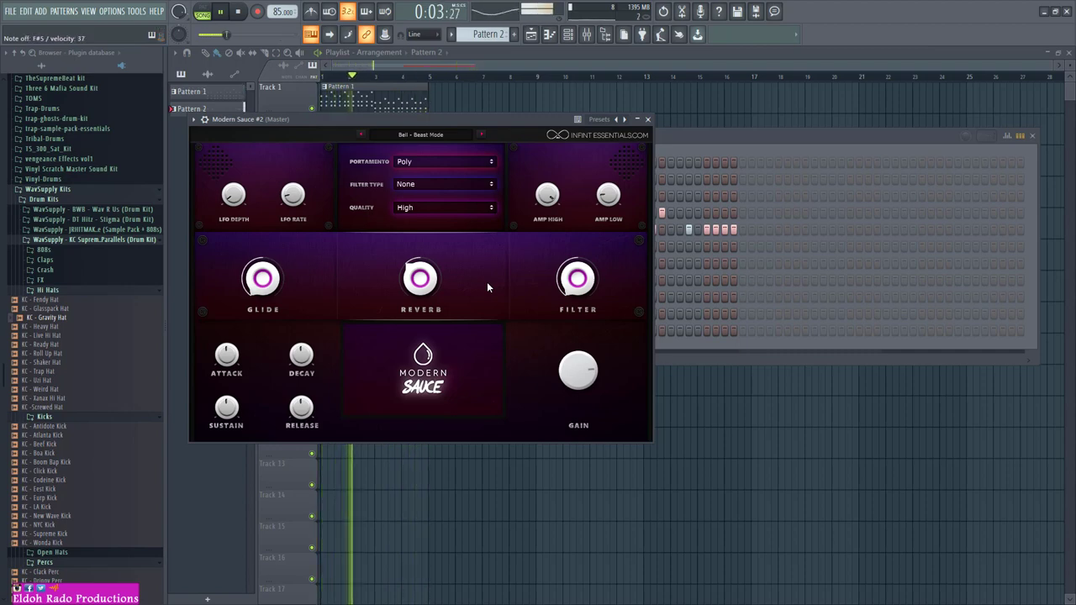
left_click(483, 134)
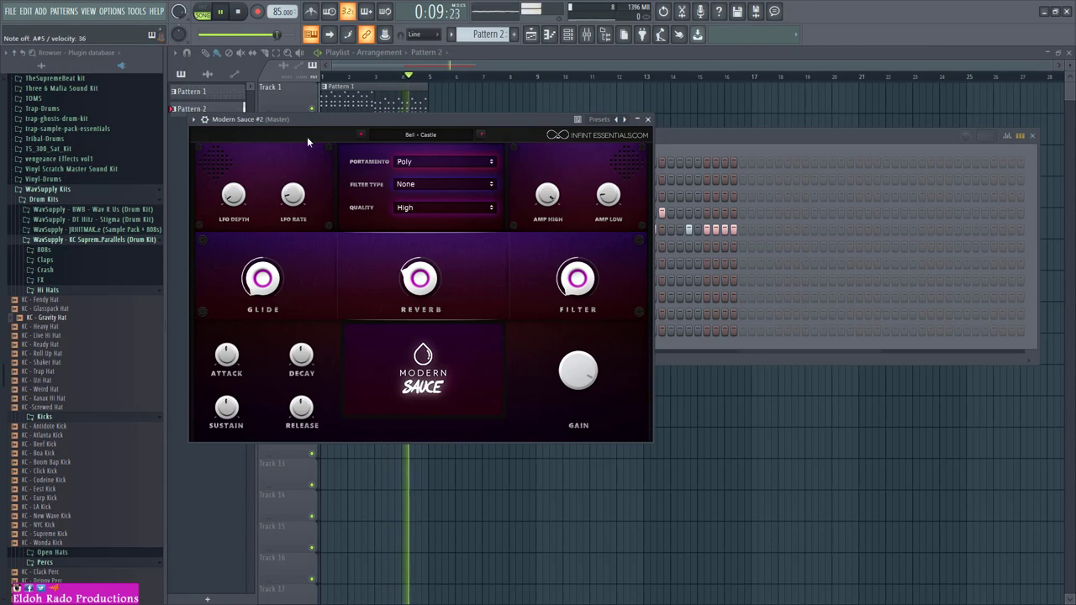
left_click(204, 118)
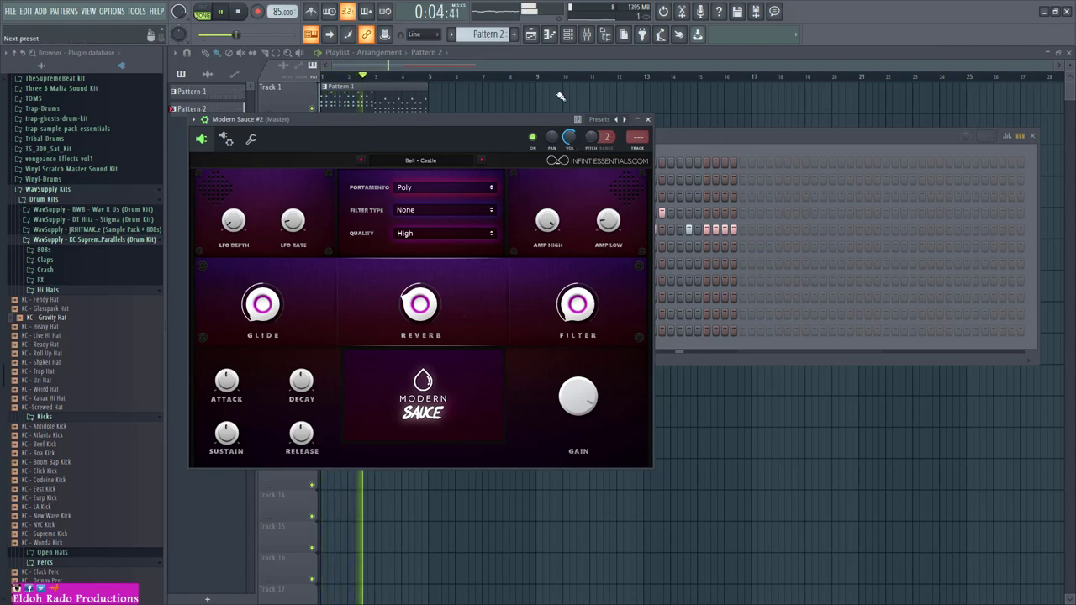
Stop playback, arm recording for everything, and record a Bell - Castle melody on Modern Sauce #2 into Pattern 2
left_click(236, 13)
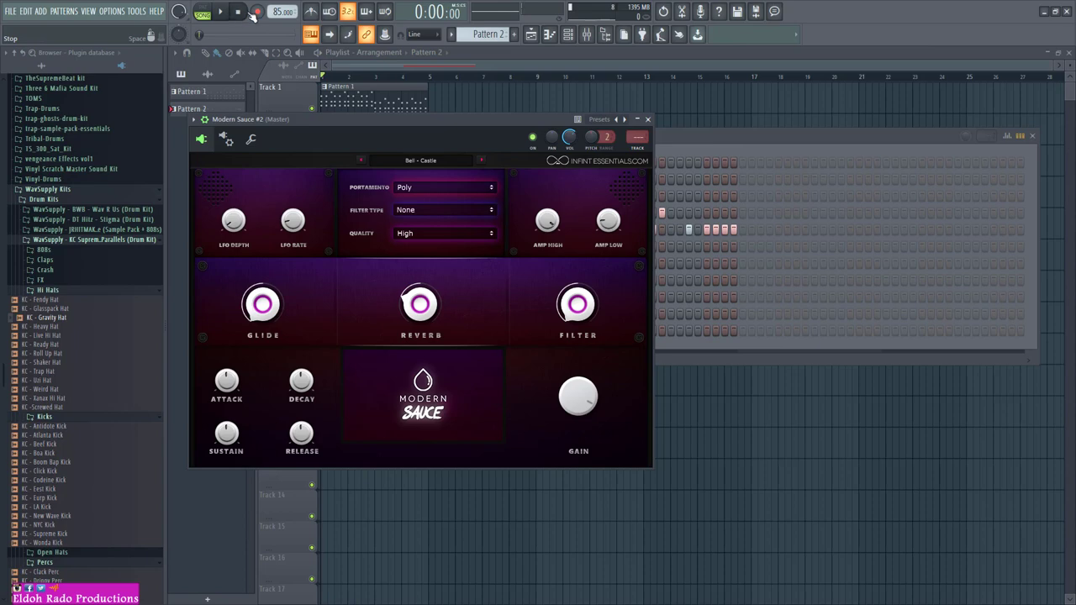
left_click(259, 12)
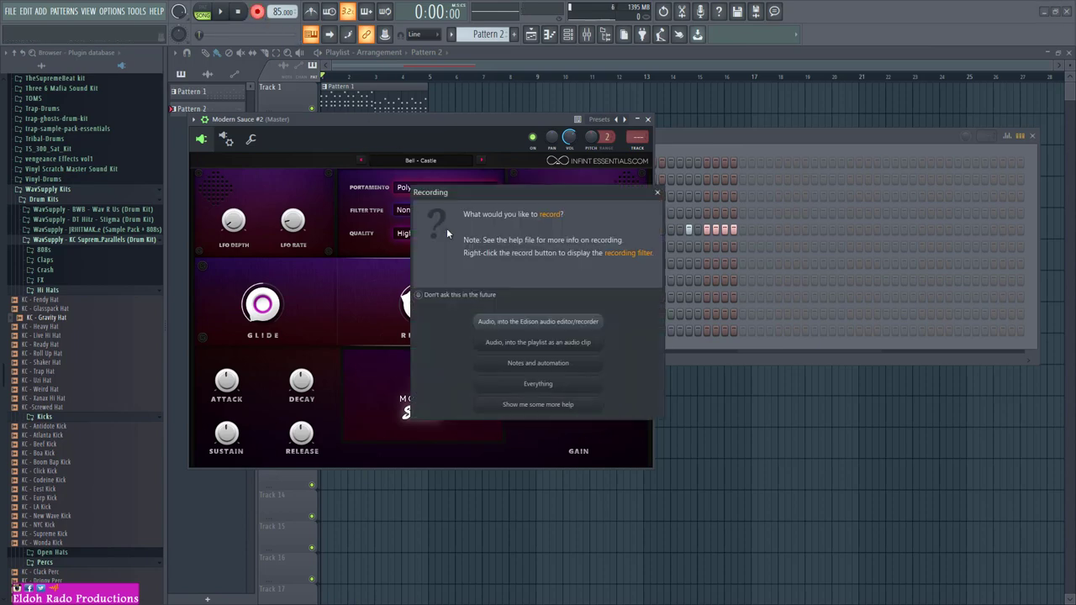
left_click(537, 384)
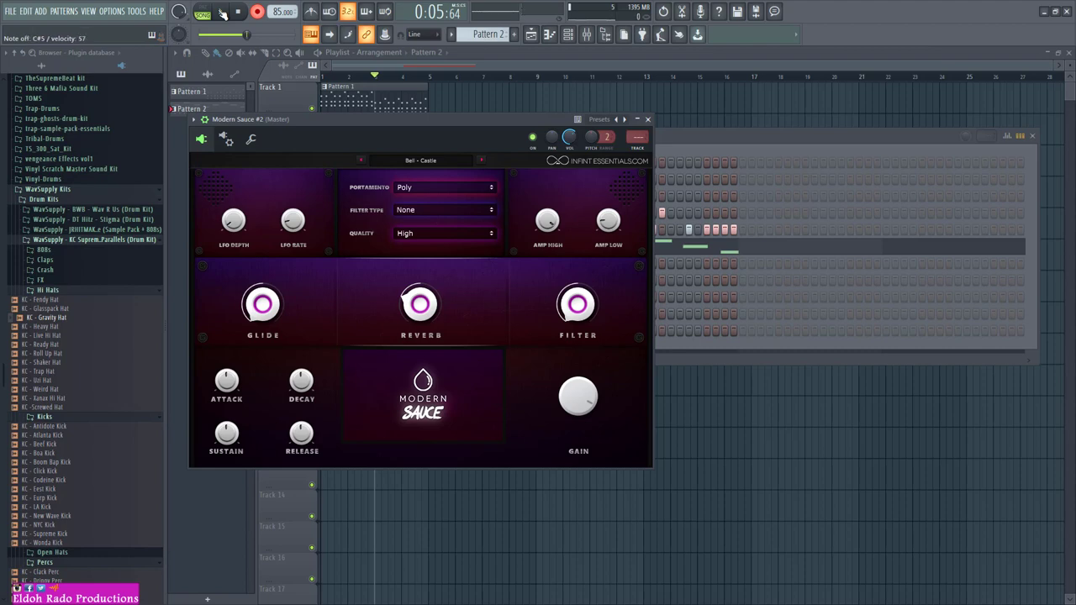
left_click(238, 12)
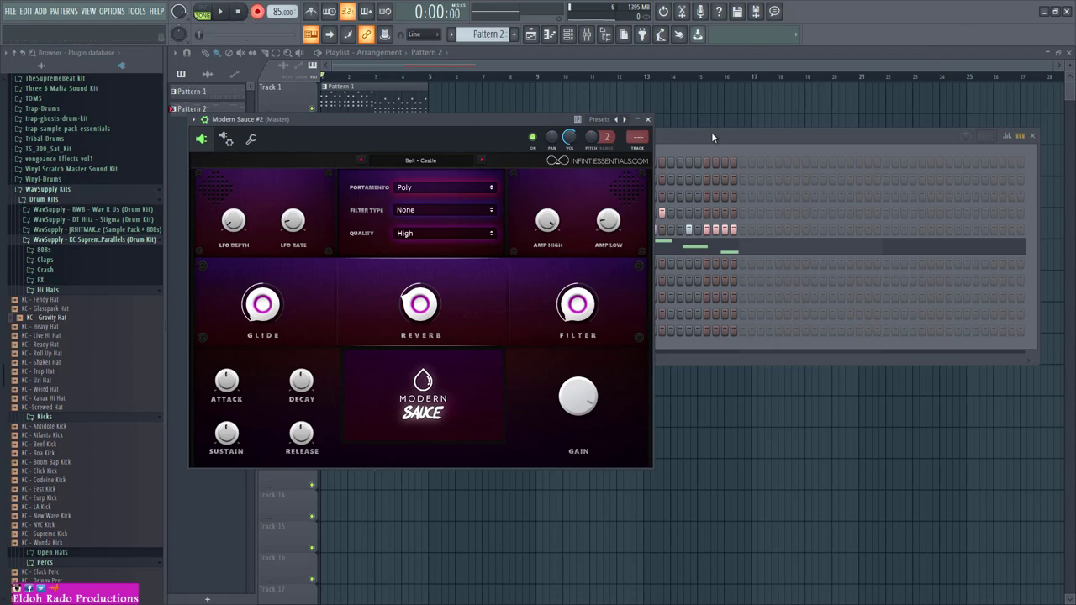
Bring the channel rack forward and cut the recorded Modern Sauce #2 notes out of Pattern 2
left_click(711, 136)
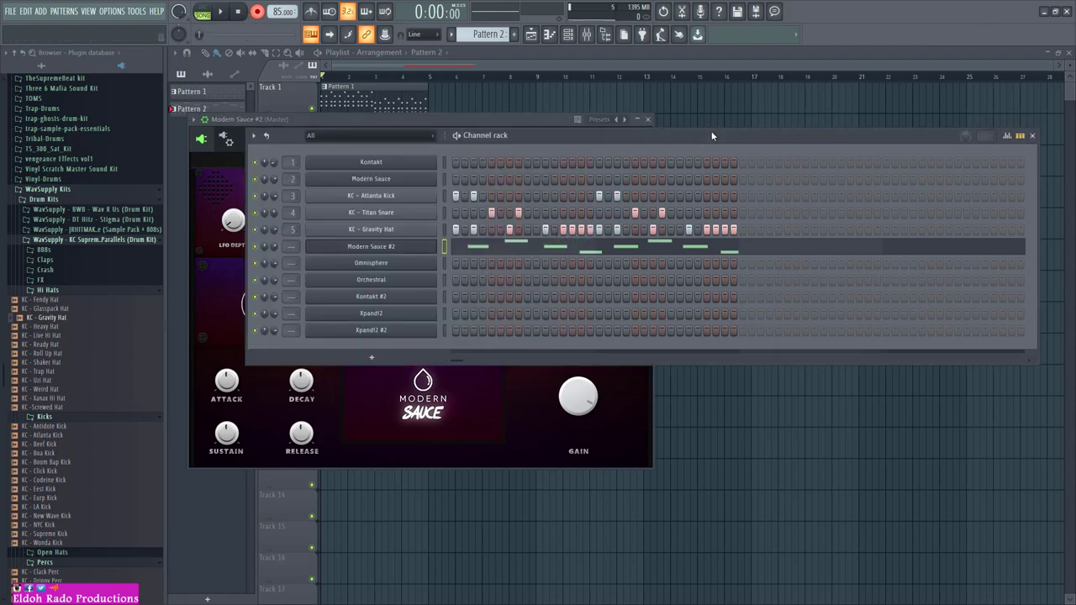
right_click(388, 257)
left_click(556, 245)
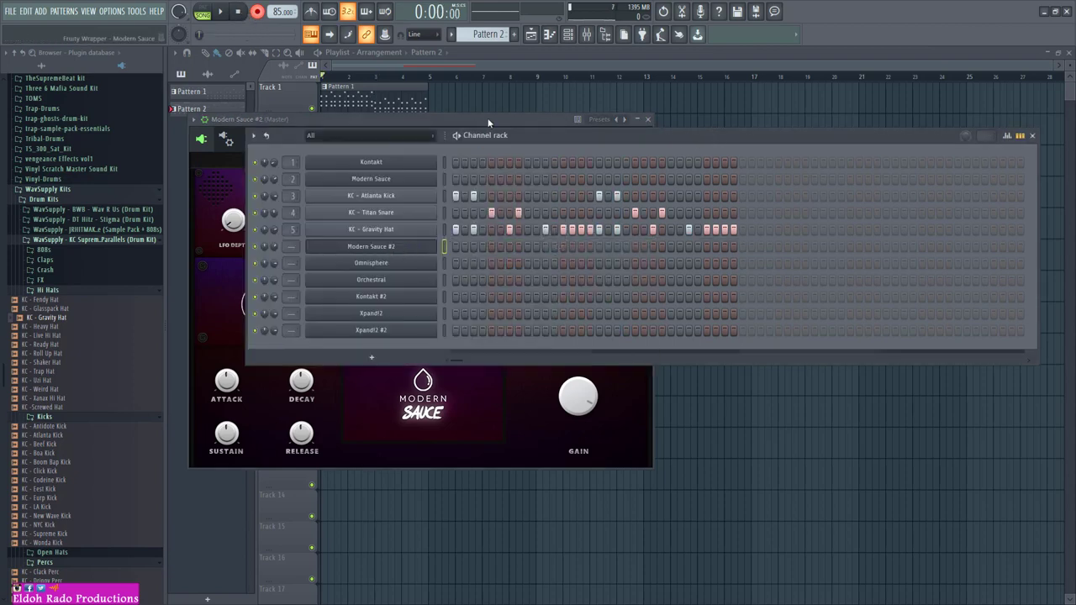
Switch to the next empty pattern without naming it, record the Modern Sauce #2 bell melody into Pattern 3, and stop playback
left_click(453, 39)
left_click(557, 71)
left_click(492, 67)
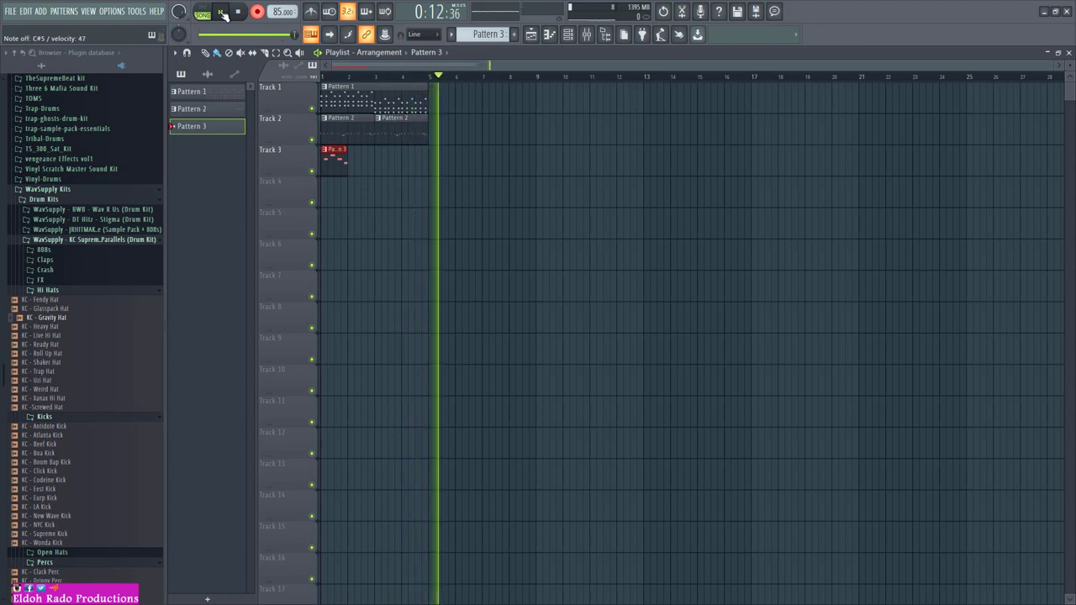
left_click(236, 11)
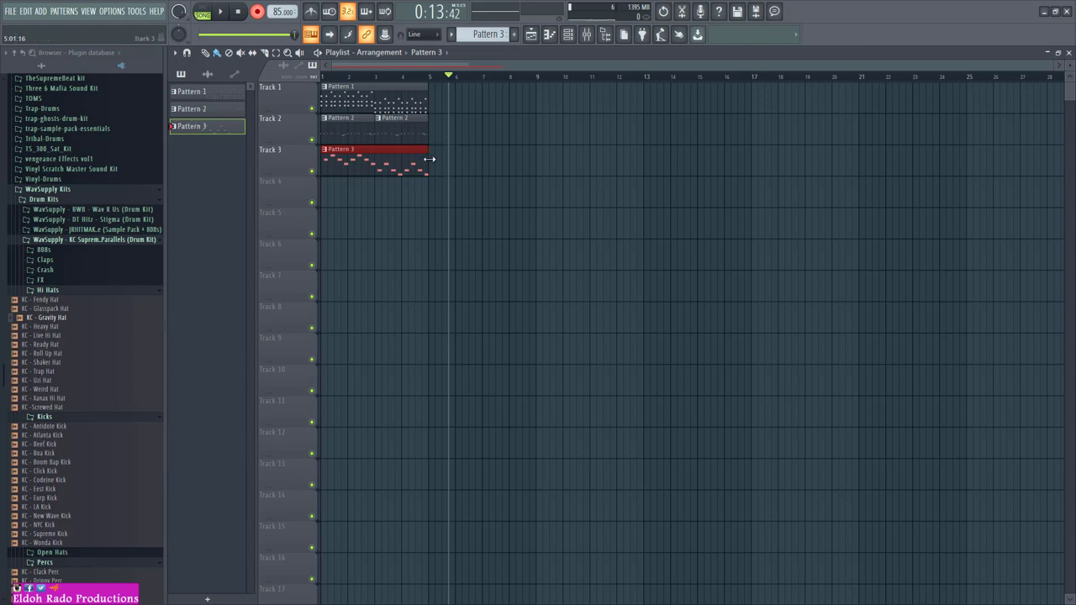
Play the song, open the Pattern 3 melody in the piano roll, set snap to 1/4 beat, and quantize the notes
key("space")
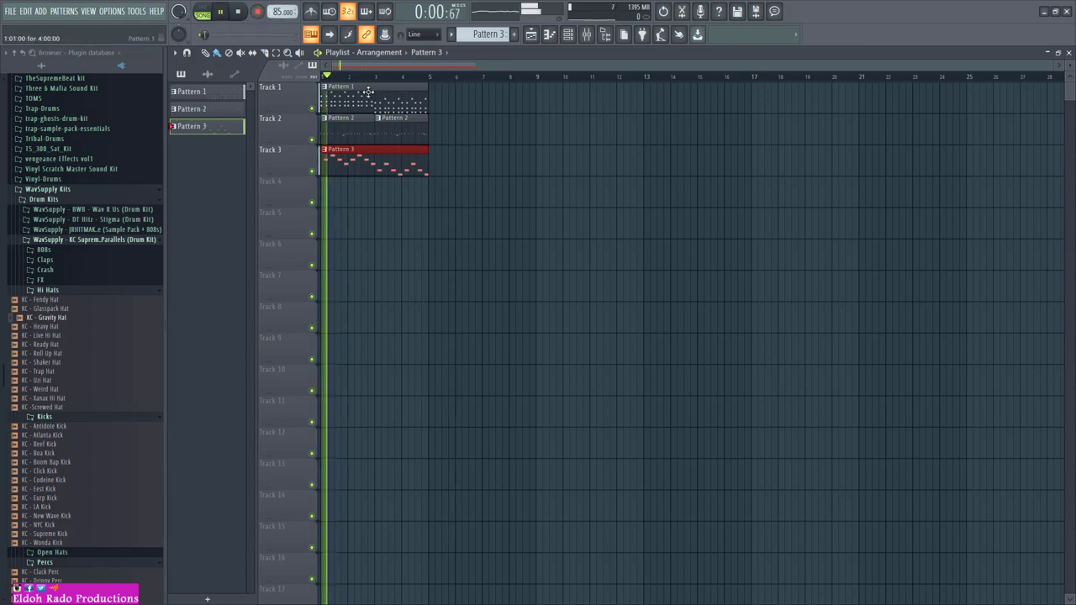
double_click(379, 168)
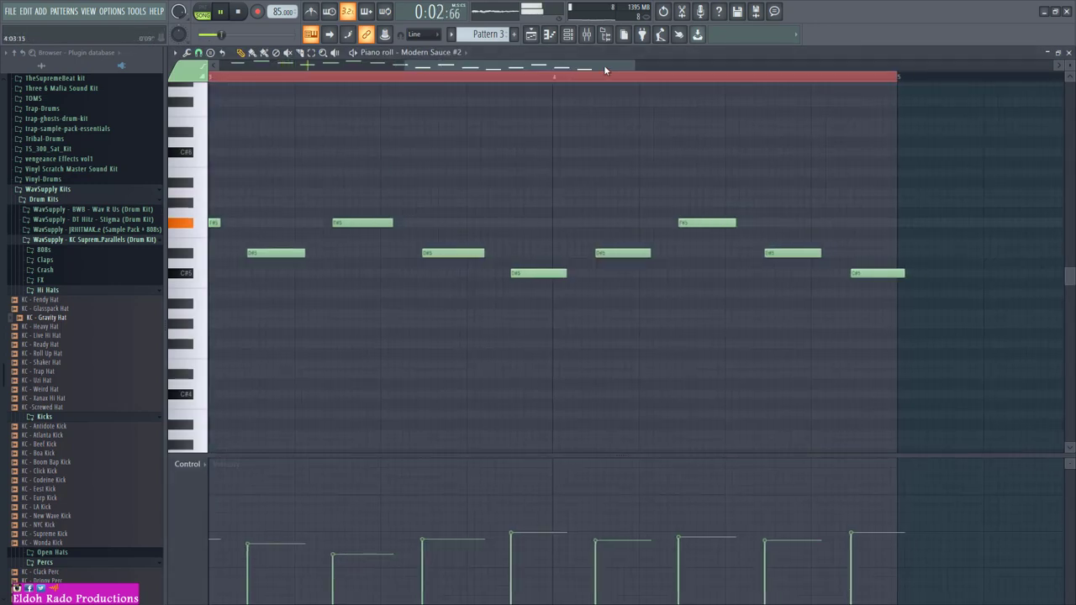
left_click_drag(604, 65, 640, 69)
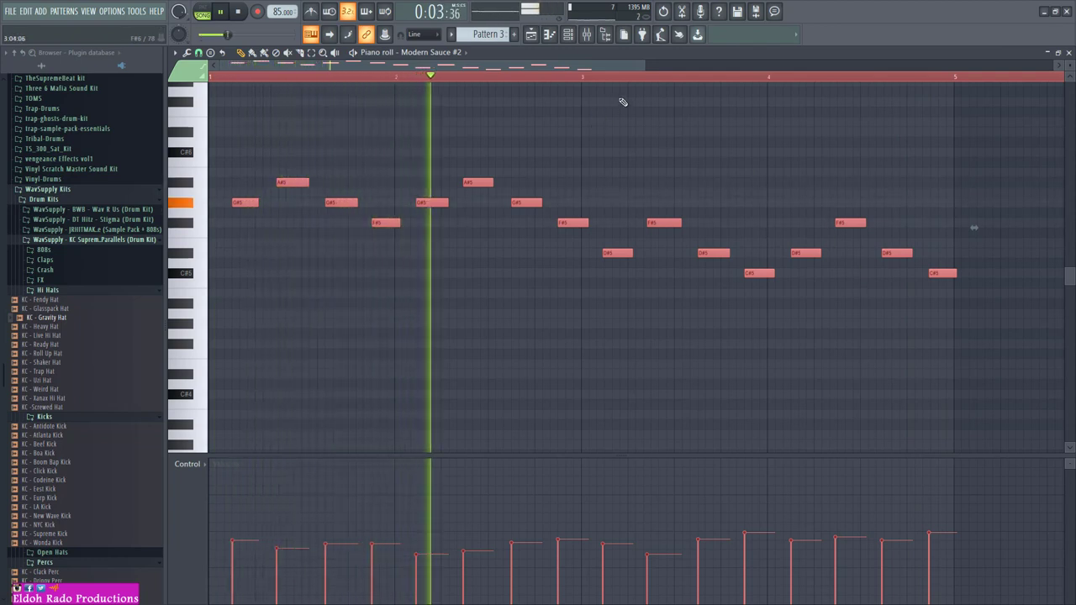
left_click_drag(645, 65, 427, 65)
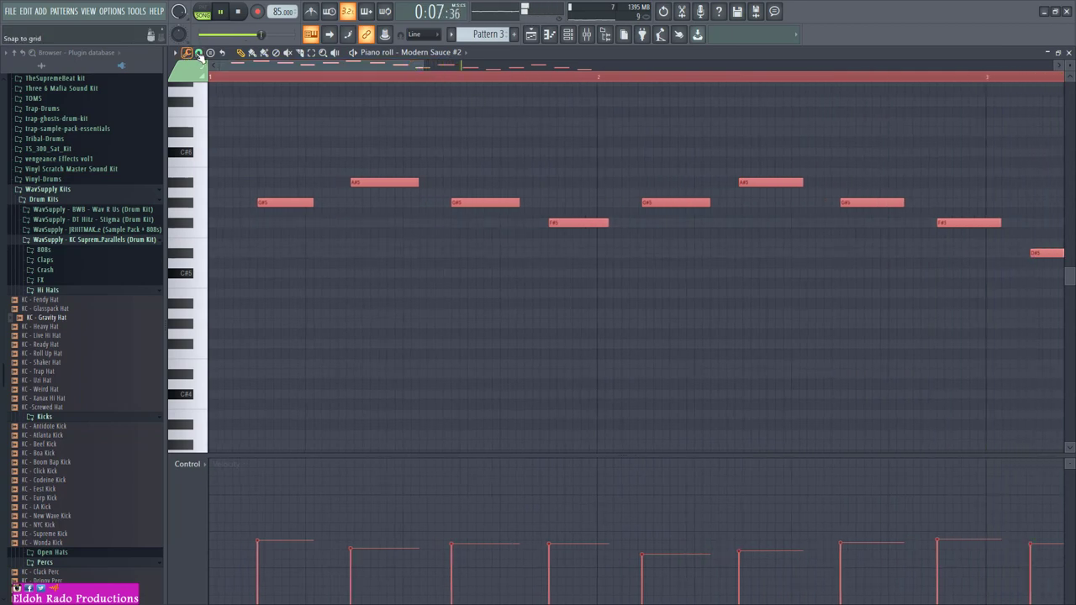
left_click(199, 53)
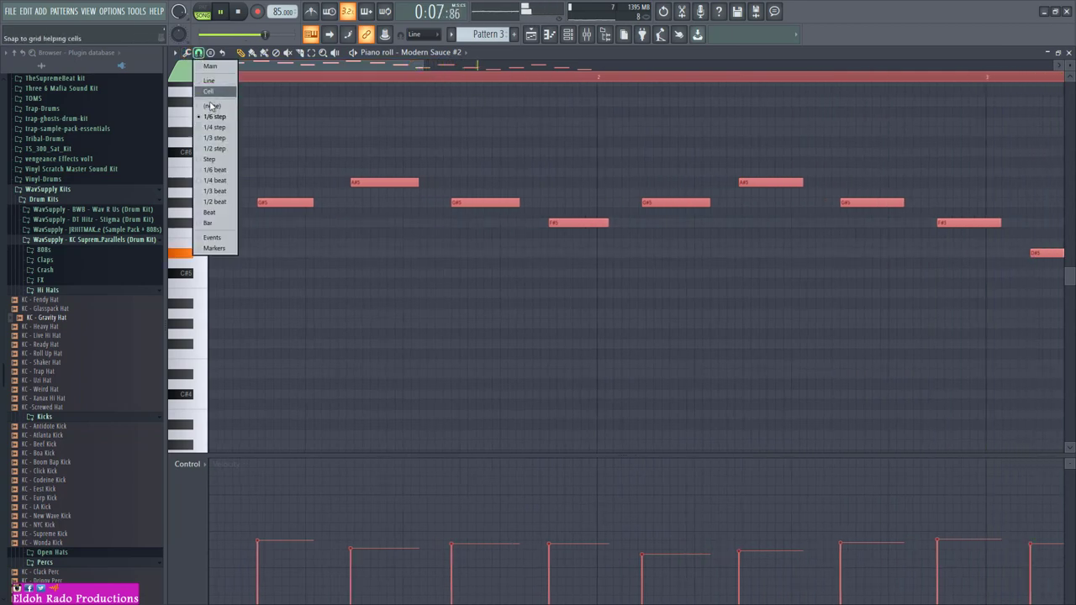
left_click(216, 181)
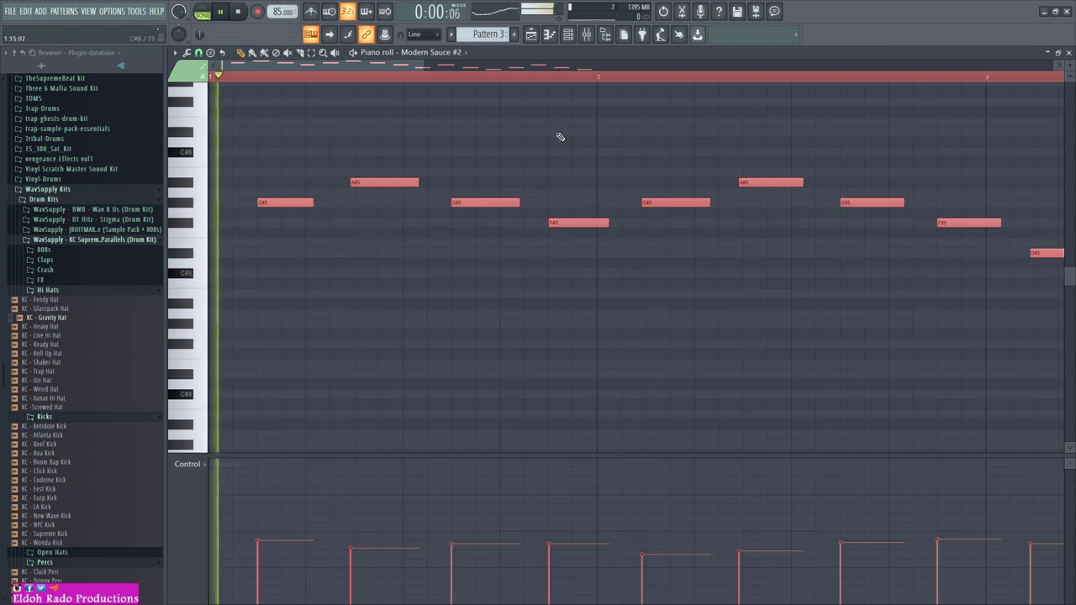
left_click_drag(374, 66, 389, 68)
key("ctrl+q")
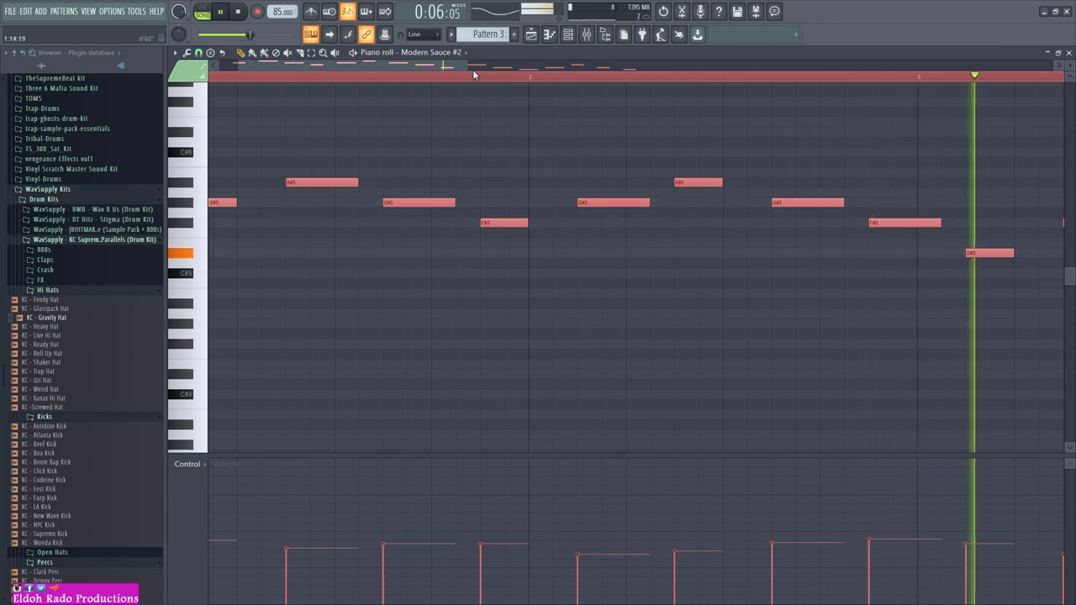
Deselect the melody notes, shorten the longer ones to the same length as the short ones, and close the piano roll
left_click_drag(477, 65, 670, 66)
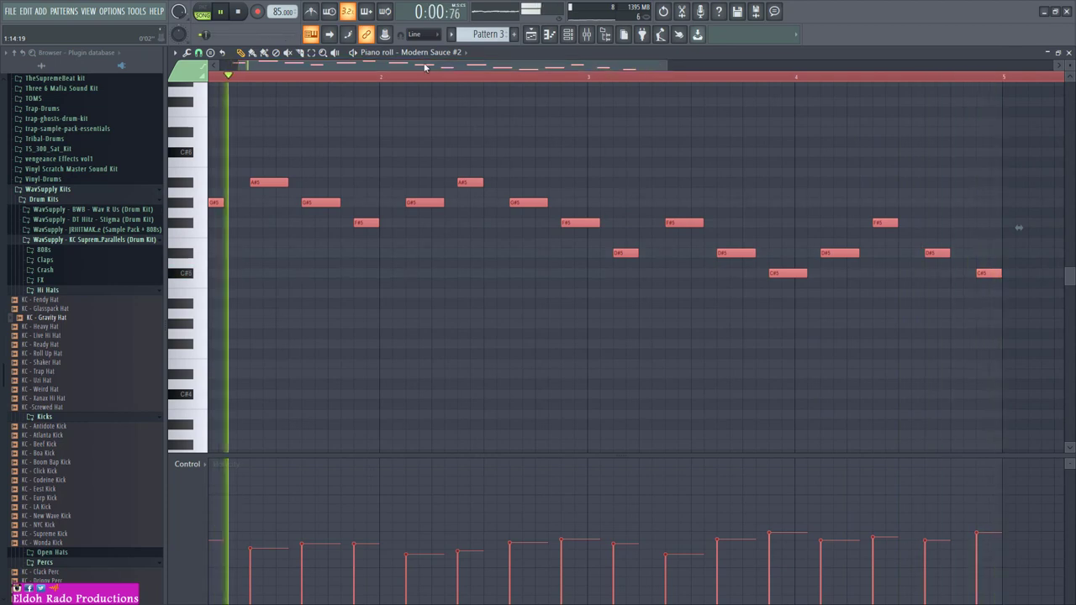
key("ctrl+d")
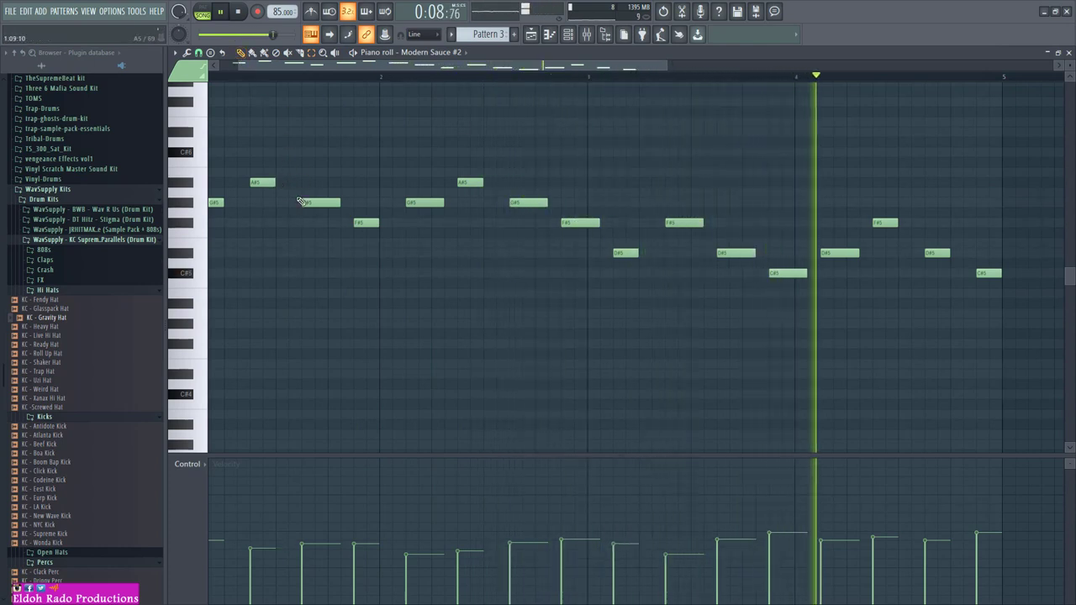
left_click_drag(338, 203, 327, 203)
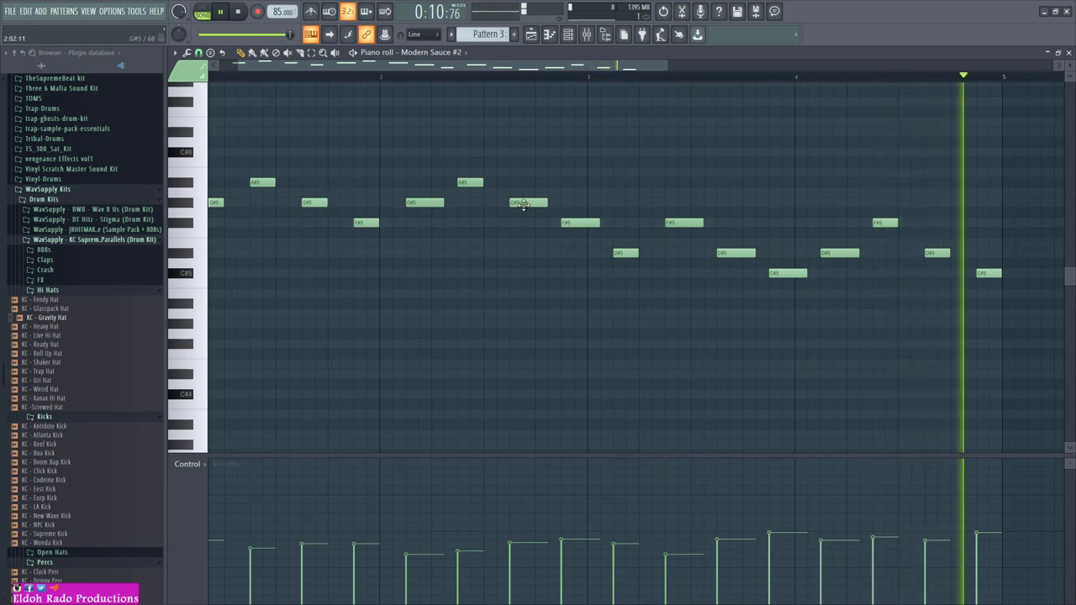
left_click_drag(547, 203, 533, 202)
left_click_drag(443, 203, 431, 203)
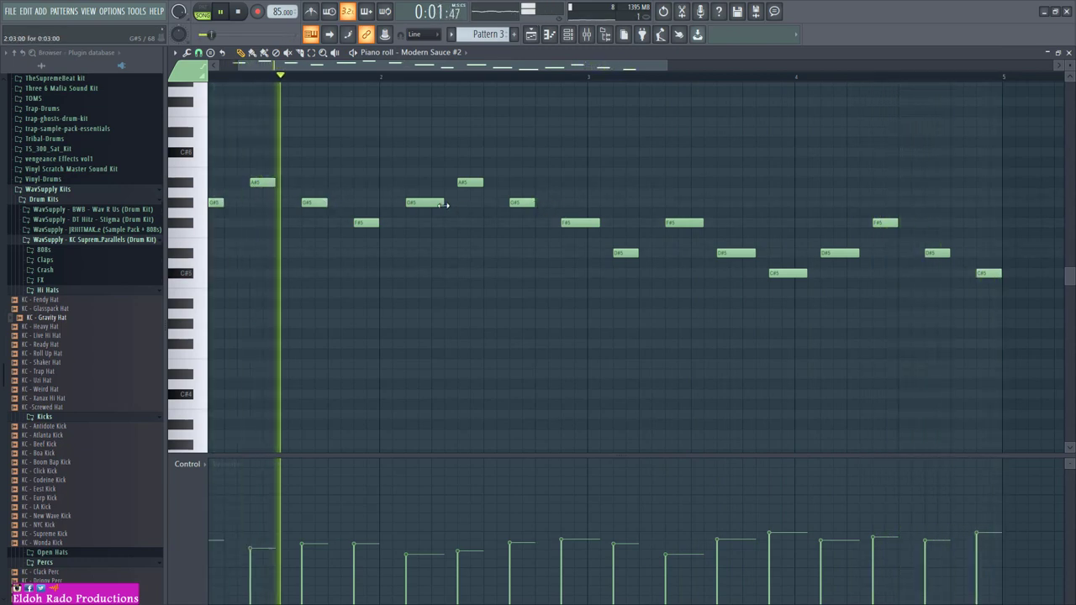
left_click_drag(598, 222, 586, 221)
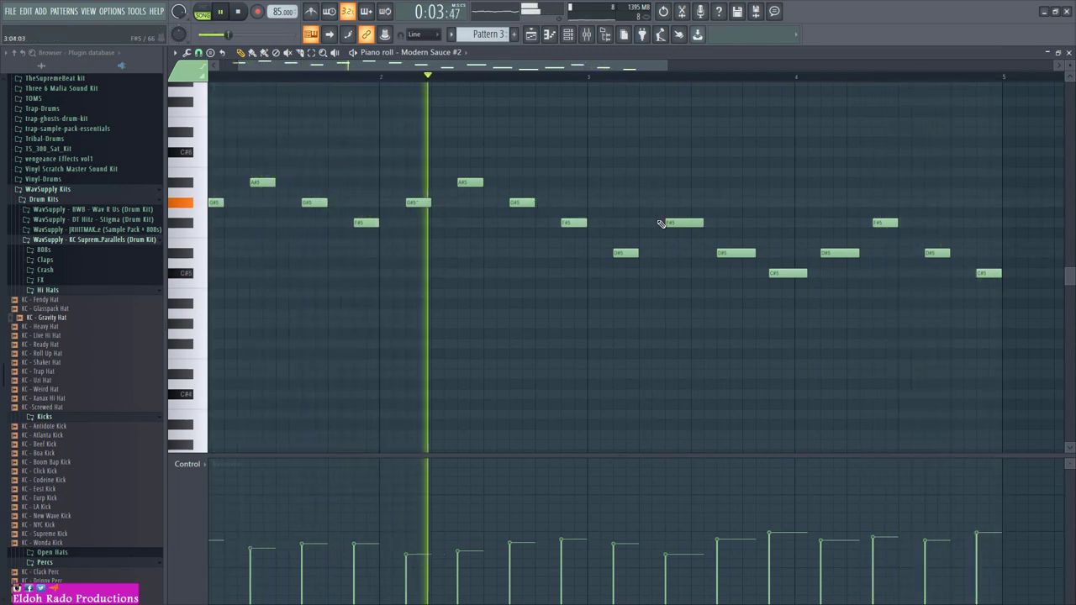
left_click_drag(701, 222, 690, 222)
left_click_drag(753, 253, 741, 253)
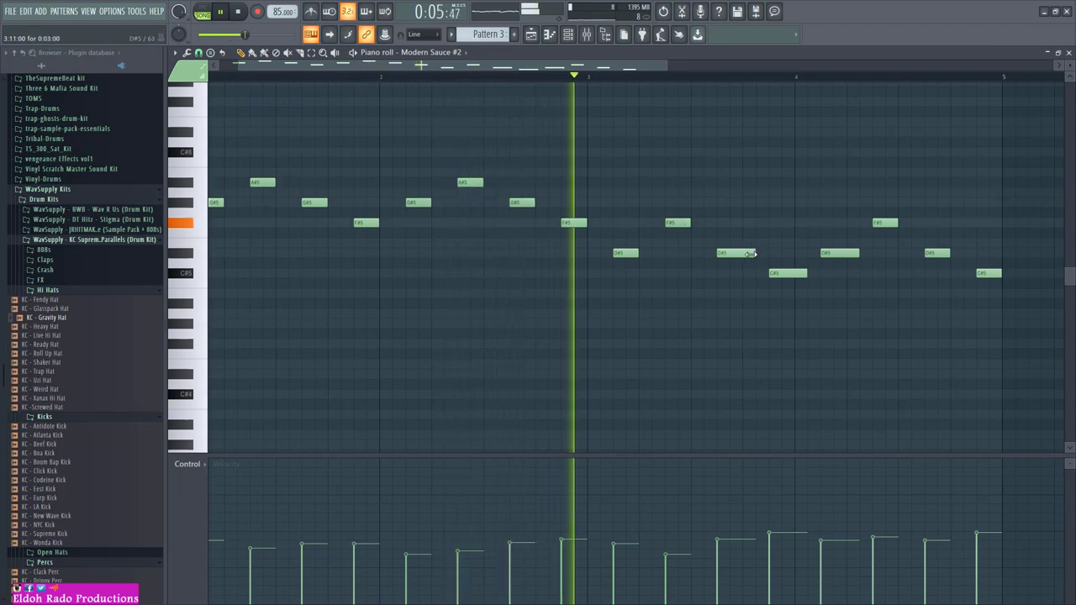
left_click_drag(858, 253, 794, 273)
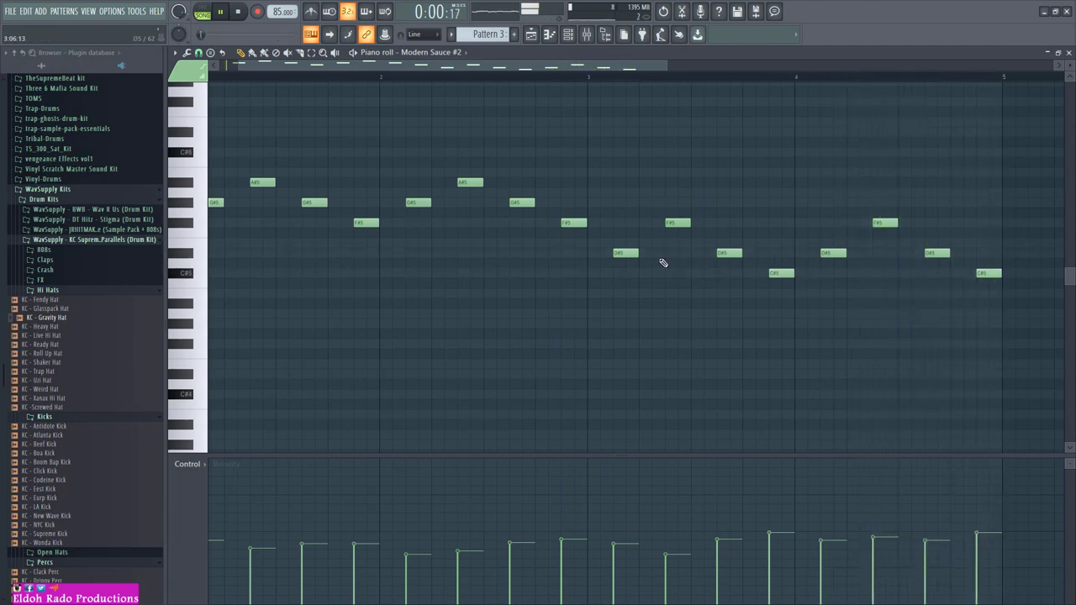
left_click_drag(544, 71, 317, 65)
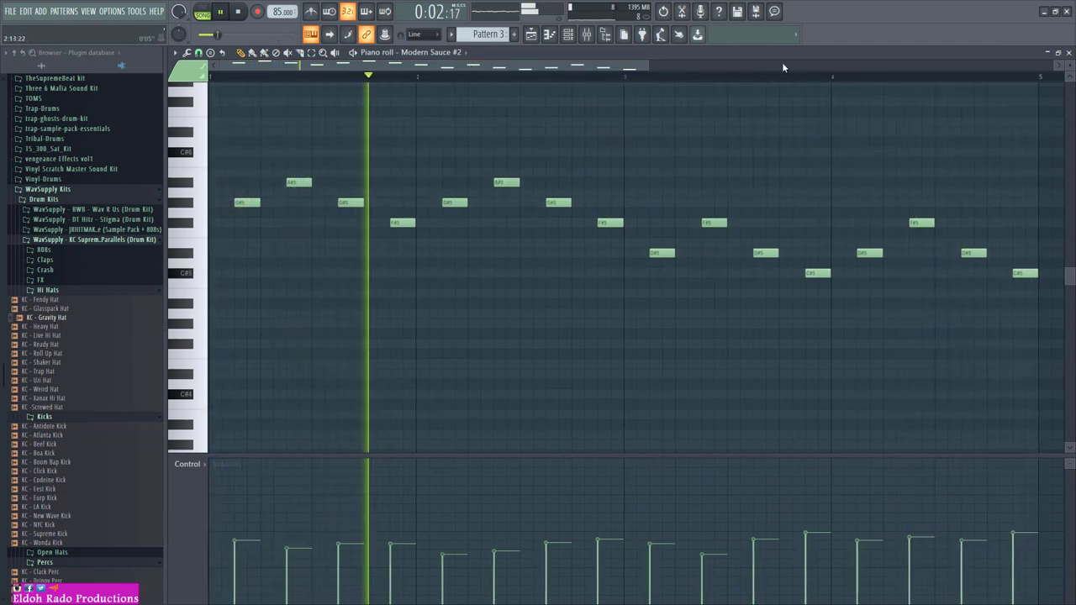
left_click(1067, 52)
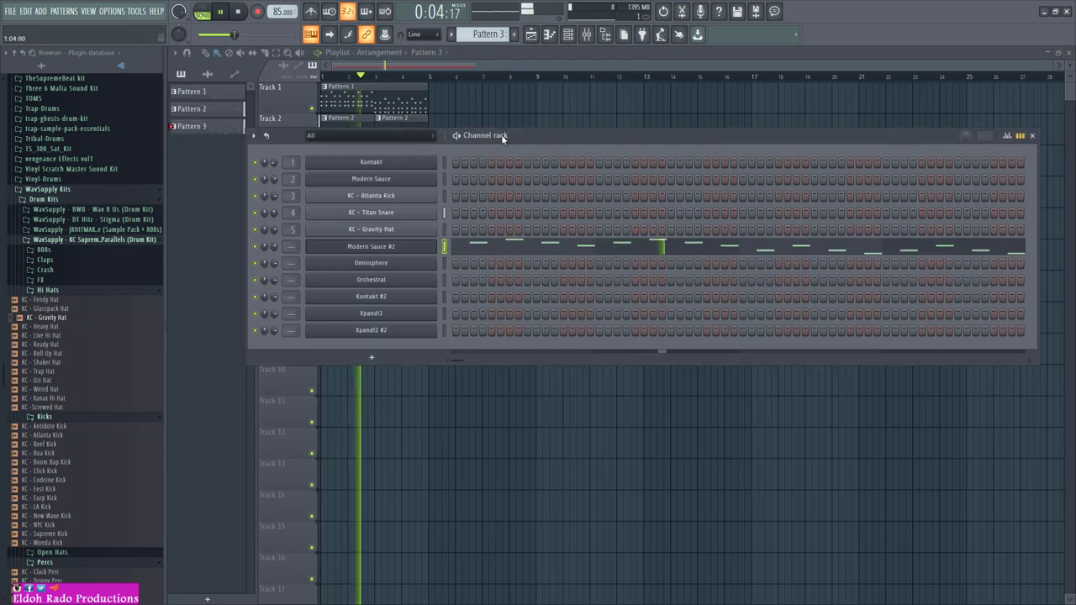
Open the KC - Gravity Hat piano roll in Pattern 2, mute two more hat notes in each bar, and return to the channel rack
left_click(252, 146)
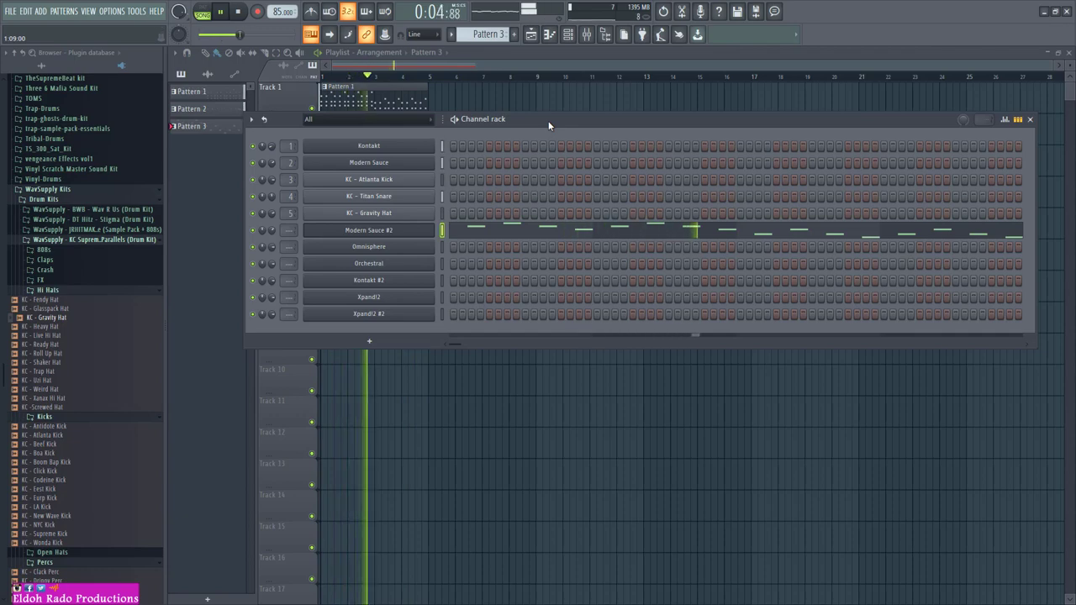
right_click(372, 215)
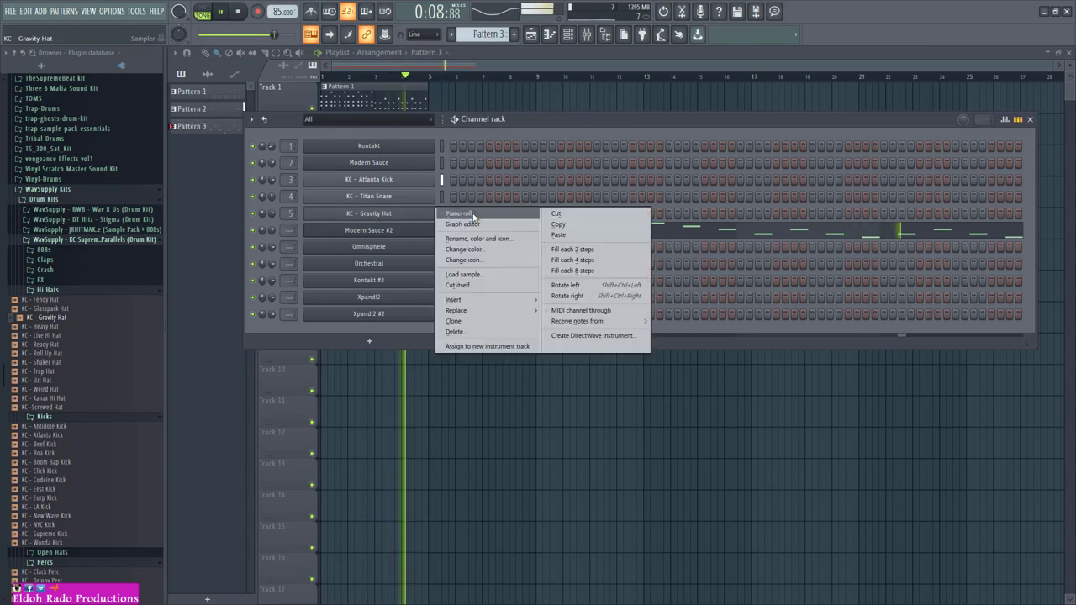
left_click(469, 212)
left_click(487, 33)
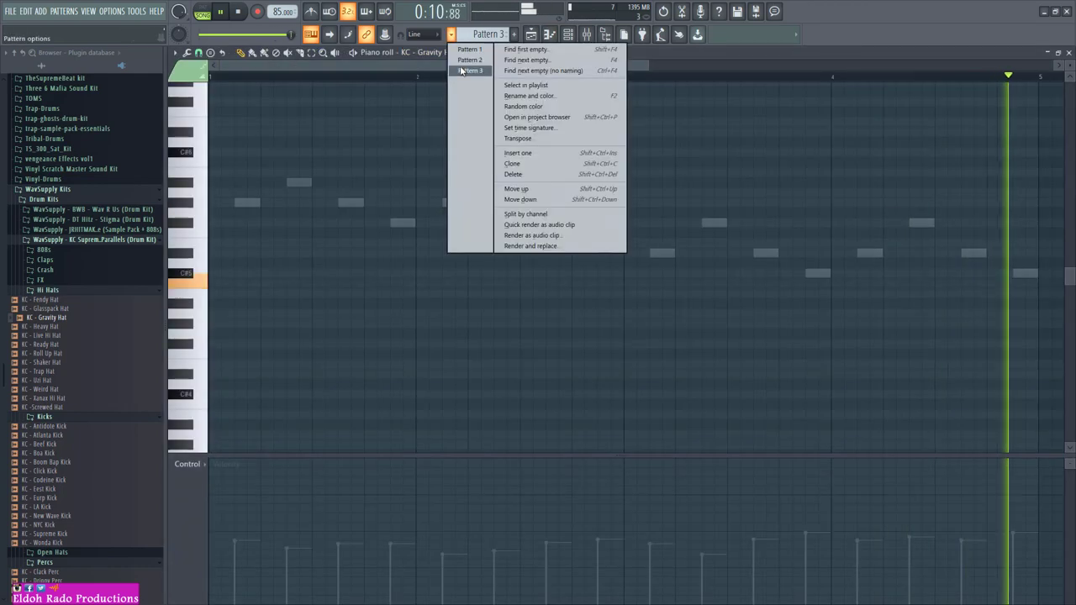
left_click(465, 62)
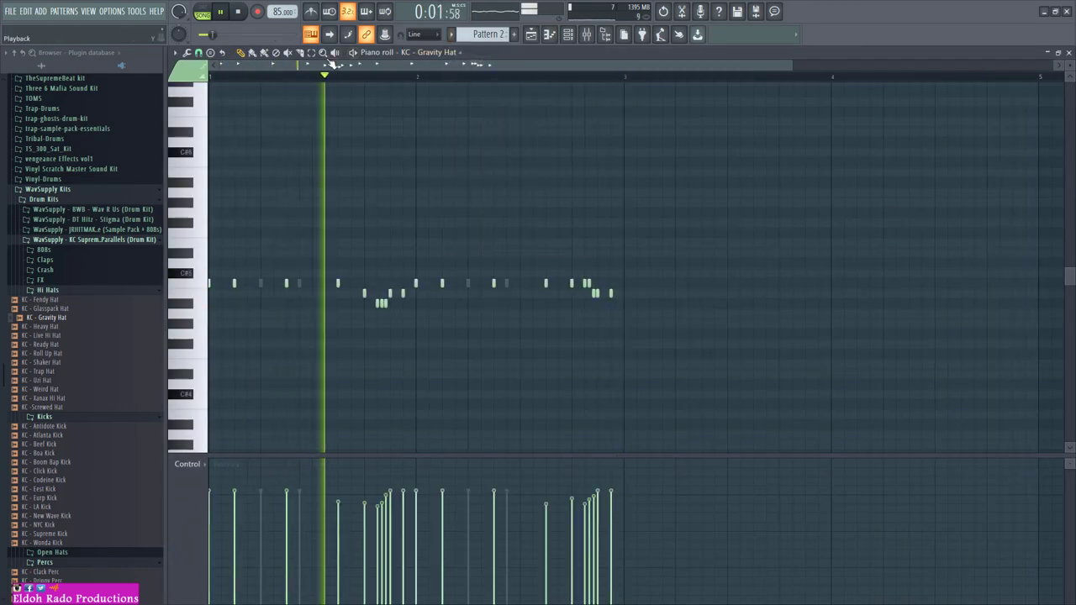
left_click(288, 52)
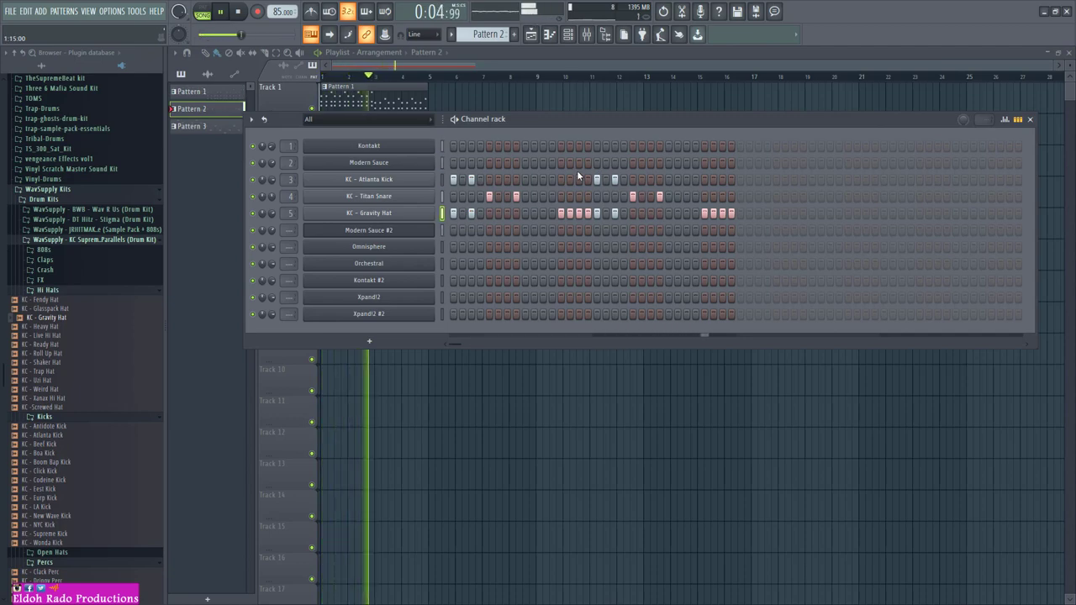
left_click(442, 213)
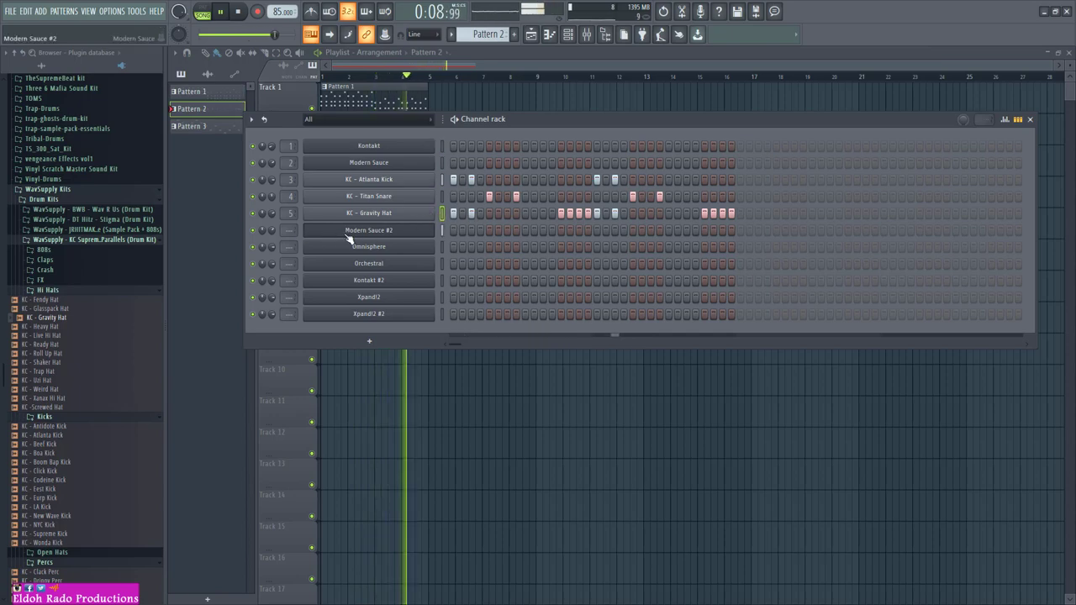
Open Xpand!2 #2 and load the Bright + Wide+ sound from 007 Soft Leads into part A
left_click(404, 314)
left_click(284, 200)
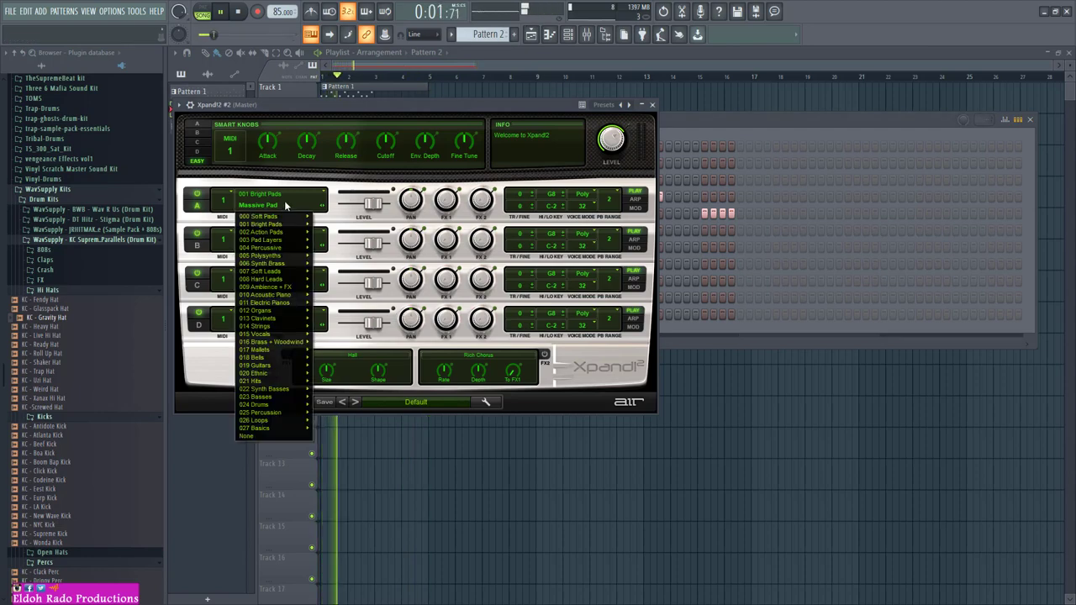
mouse_move(282, 271)
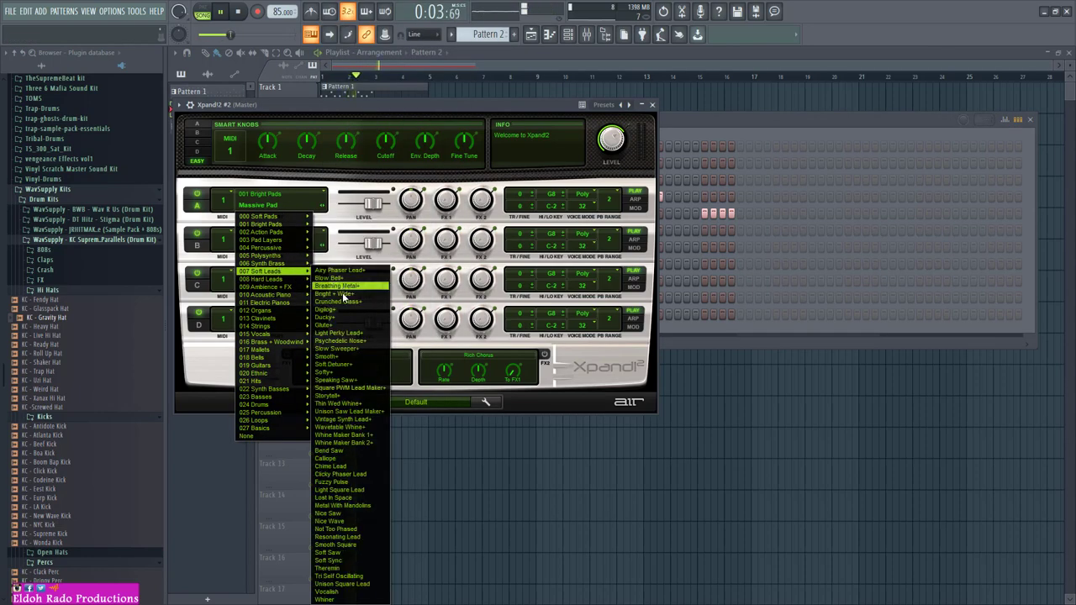
left_click(343, 294)
Switch to Pattern 3 and copy the Modern Sauce #2 melody notes onto the Xpand!2 #2 channel
left_click(487, 33)
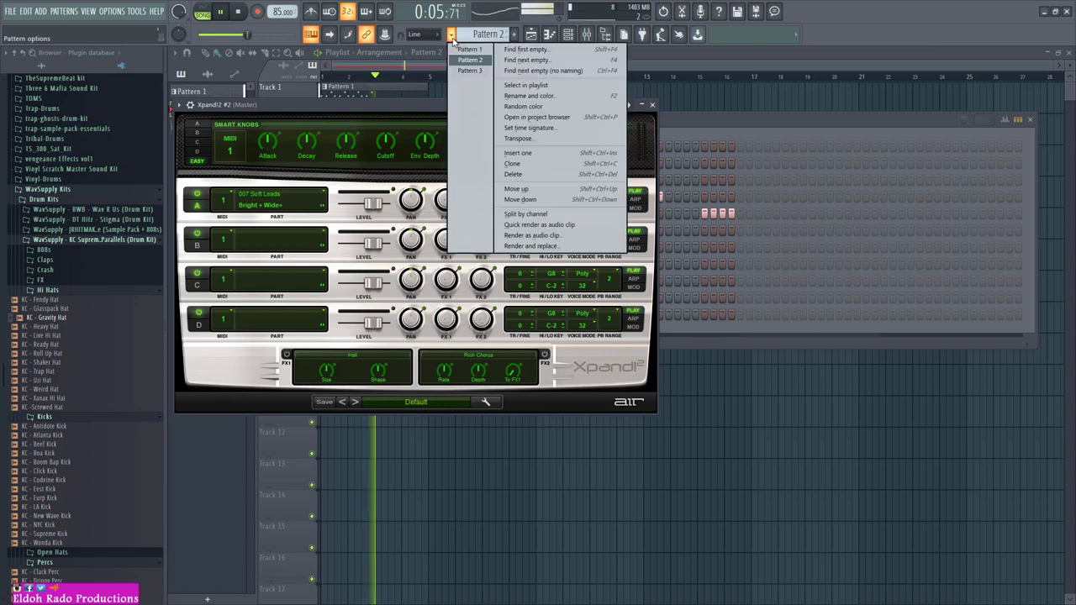
left_click(474, 72)
key("F6")
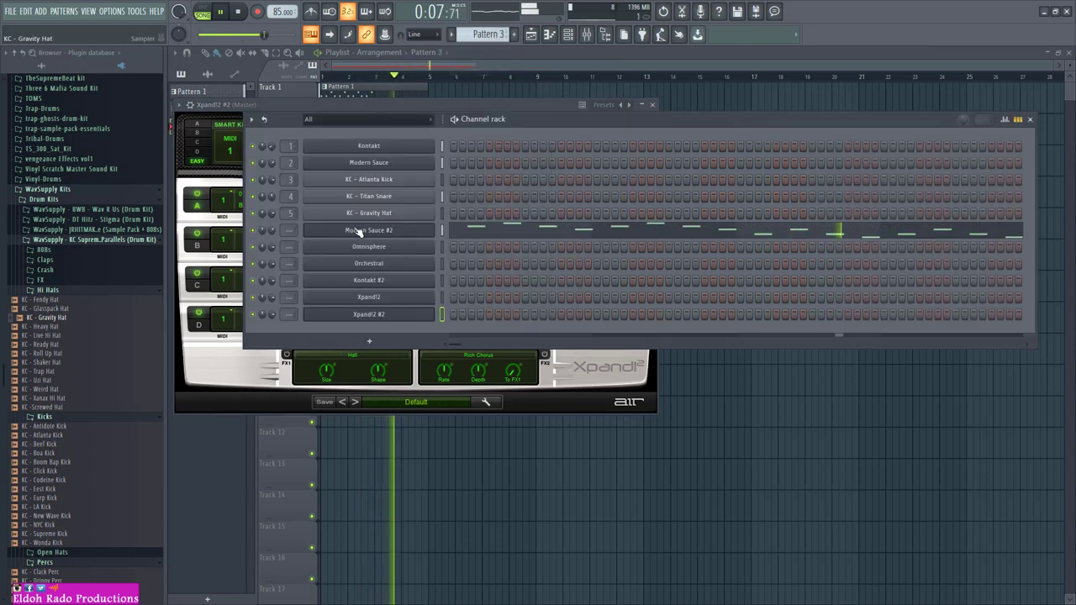
right_click(433, 225)
left_click(572, 239)
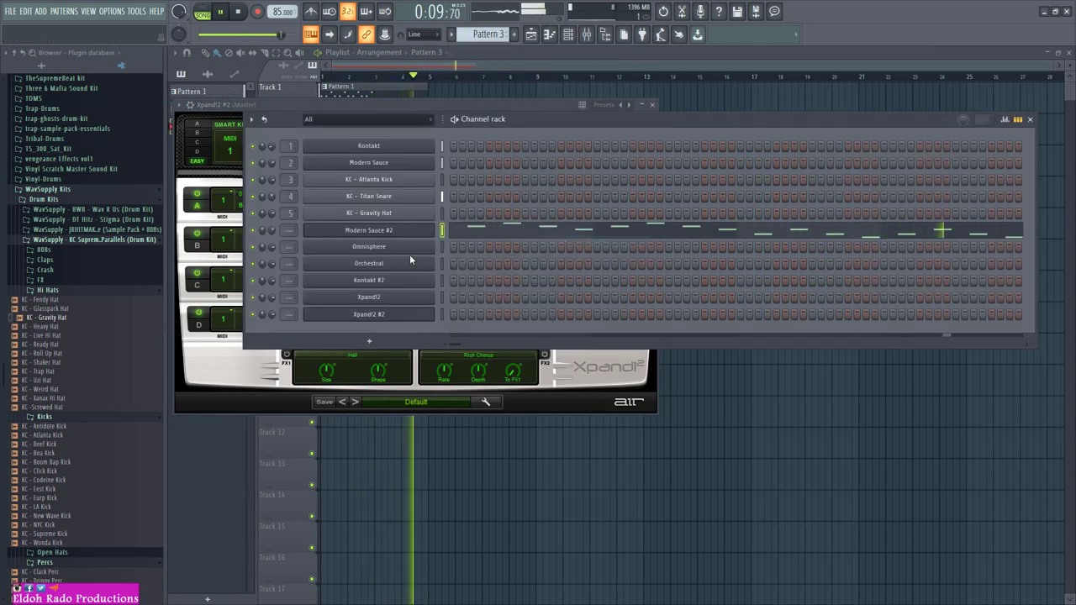
right_click(409, 318)
left_click(588, 330)
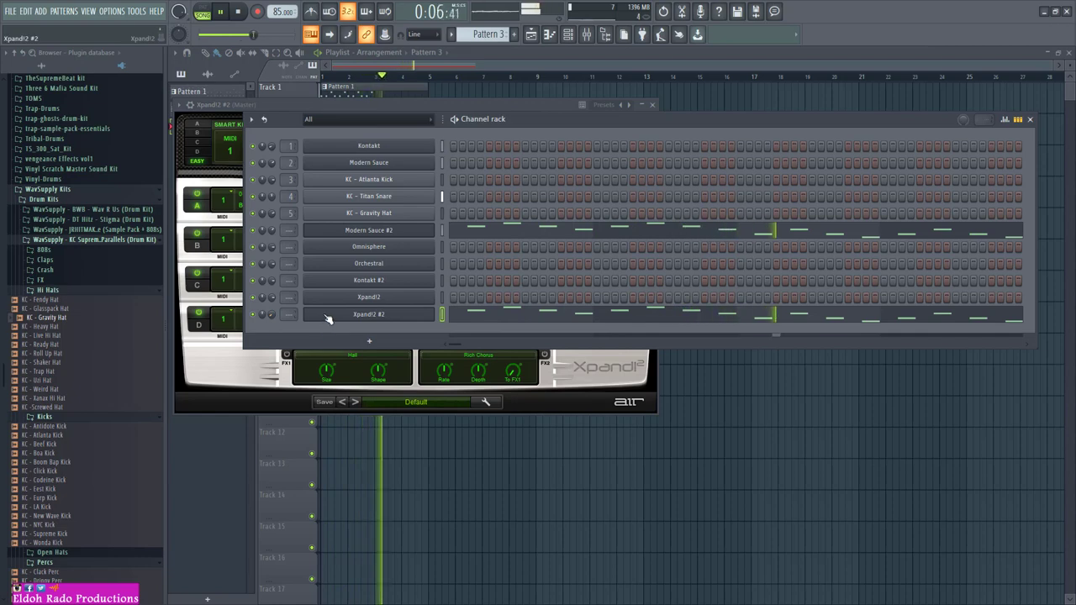
Move the Xpand!2 #2 channel up four places, directly below Modern Sauce #2
key("alt+Up")
key("alt+Up")
key("alt+Up")
key("alt+Up")
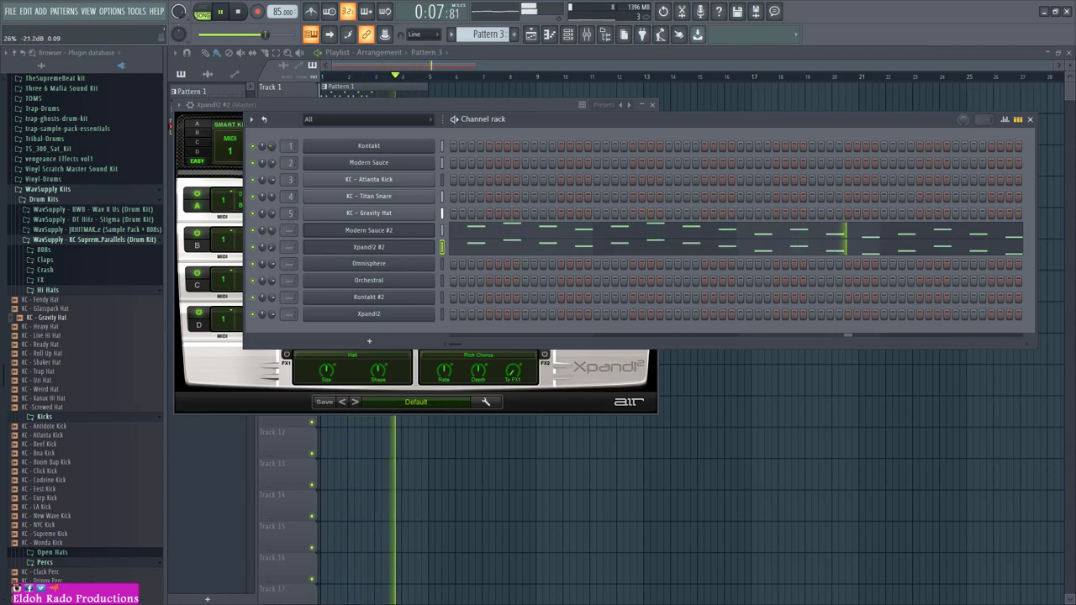
Undo the last change and mute the Modern Sauce #2 channel
key("ctrl+z")
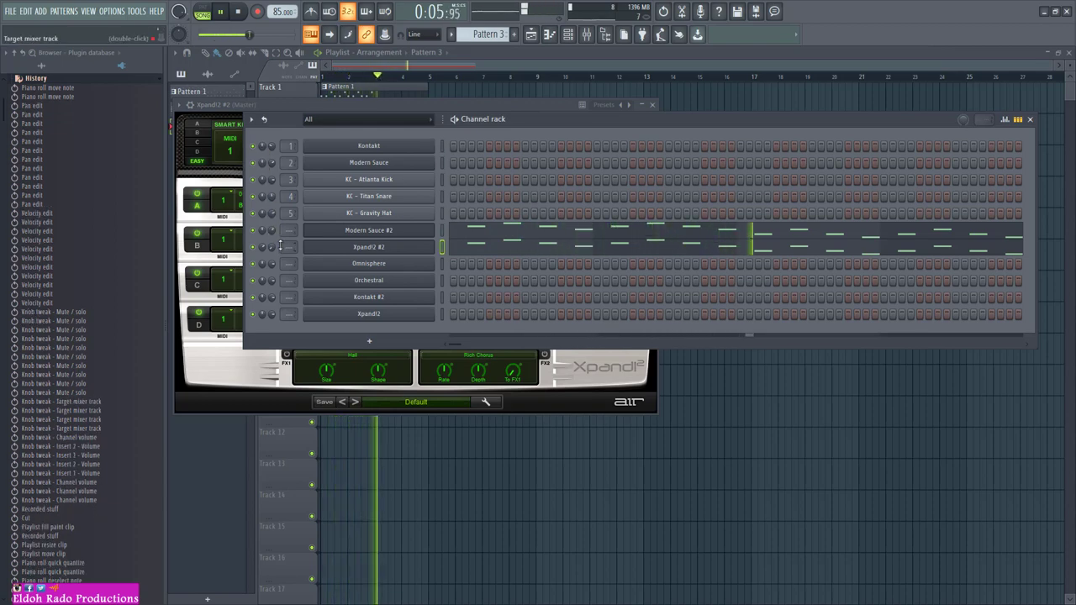
left_click(254, 247)
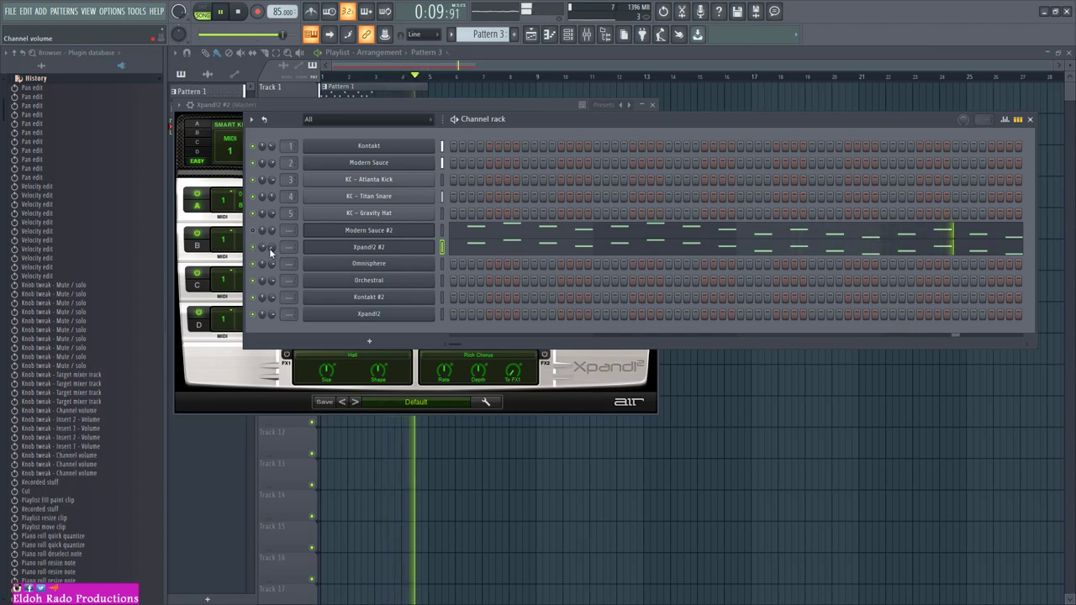
Unmute Modern Sauce #2 and lower its channel volume and that of Xpand!2 #2 to balance the two melody layers
left_click_drag(269, 248, 268, 278)
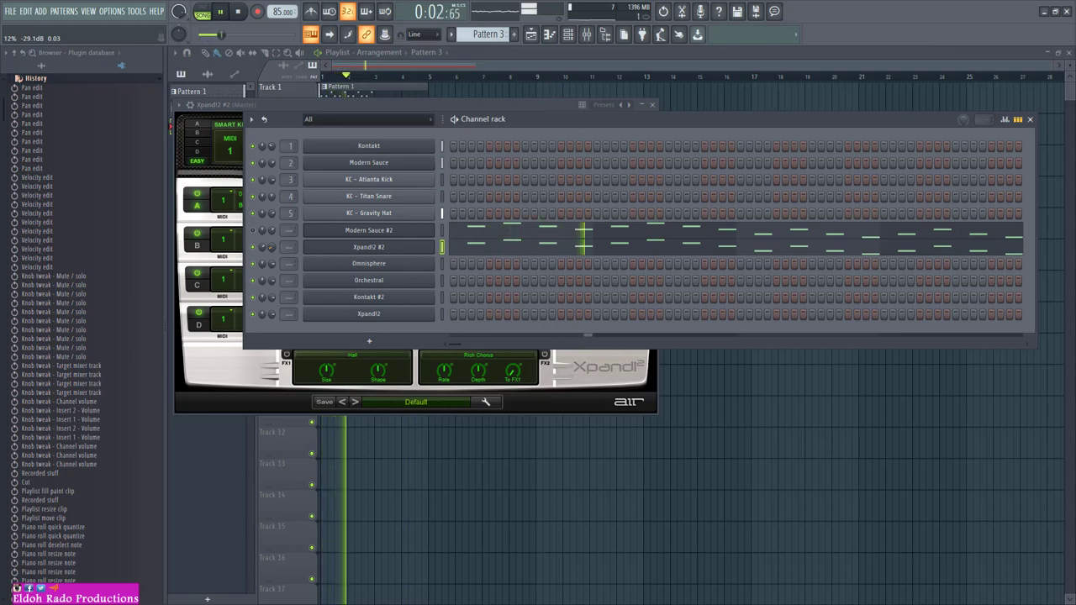
left_click_drag(273, 235, 274, 261)
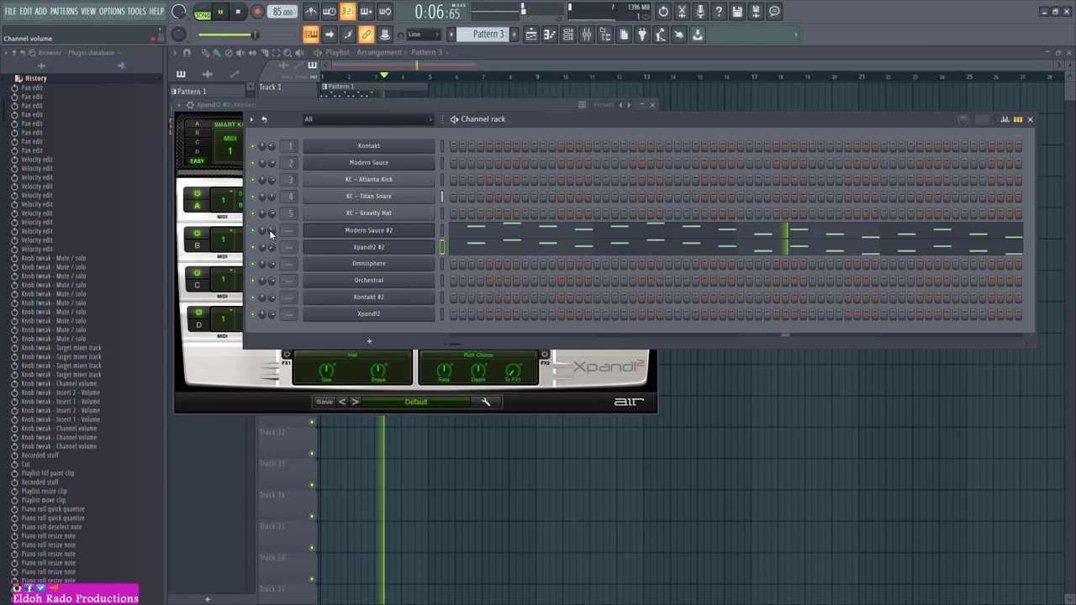
left_click_drag(263, 234, 263, 243)
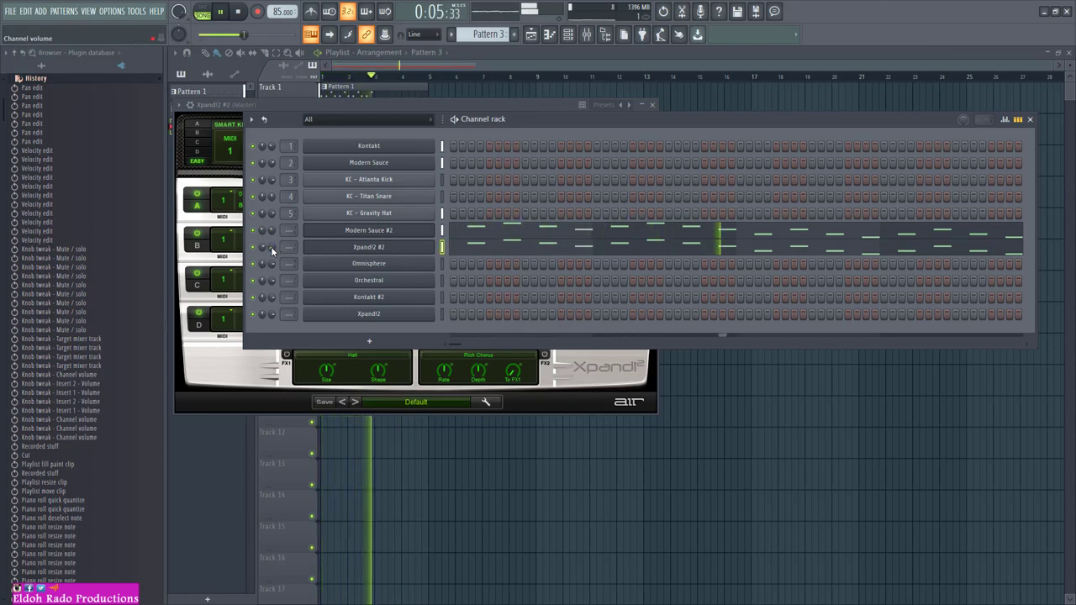
left_click_drag(271, 233, 271, 239)
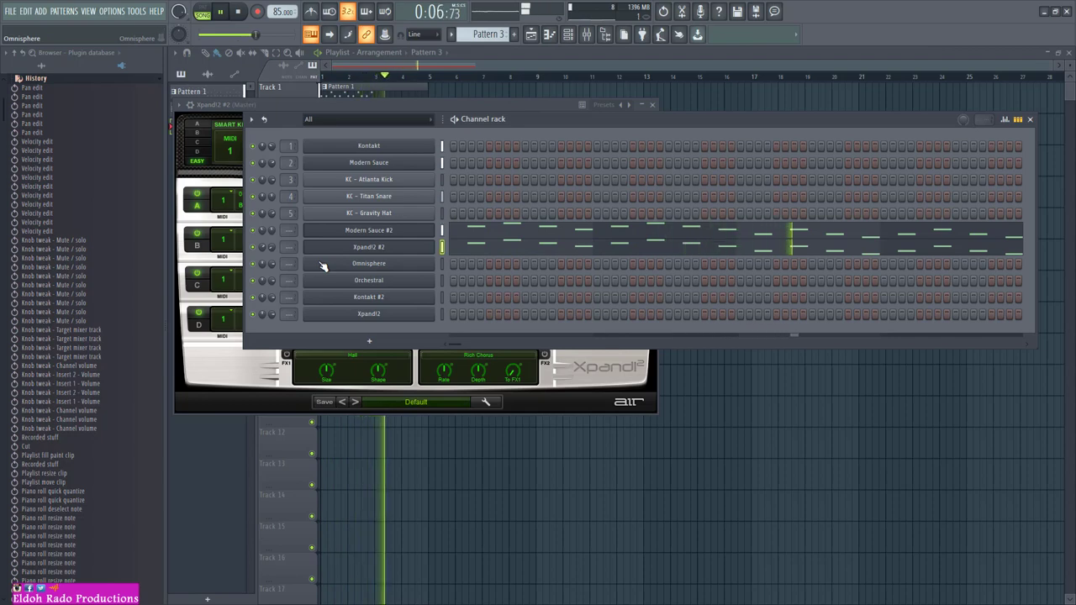
Open the Xpand!2 instrument and load the Rubberly Bass sound from 022 Synth Basses into part A
left_click(419, 318)
left_click(369, 298)
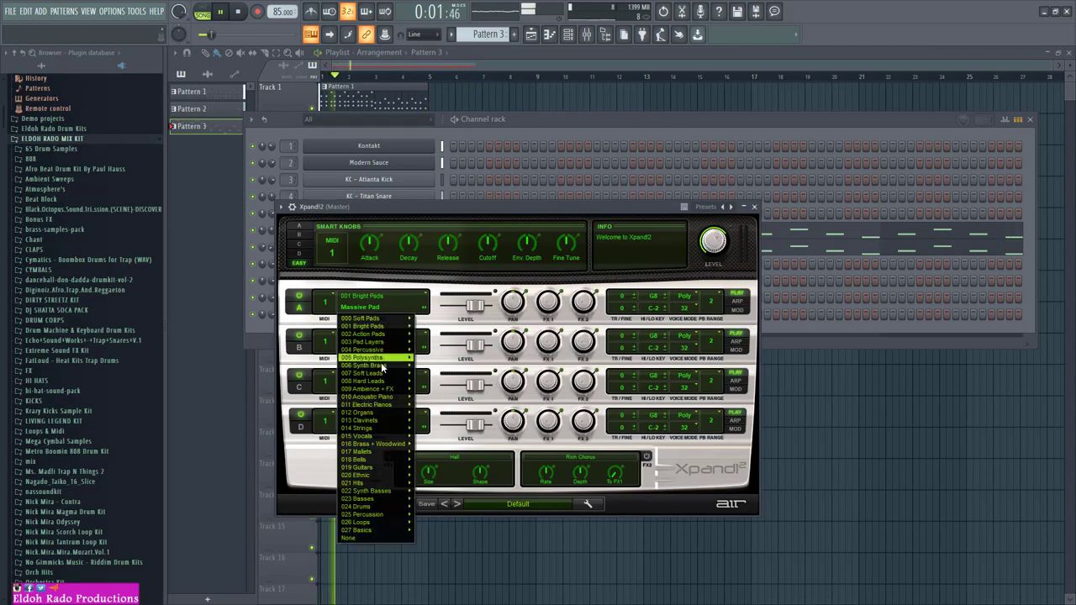
mouse_move(385, 372)
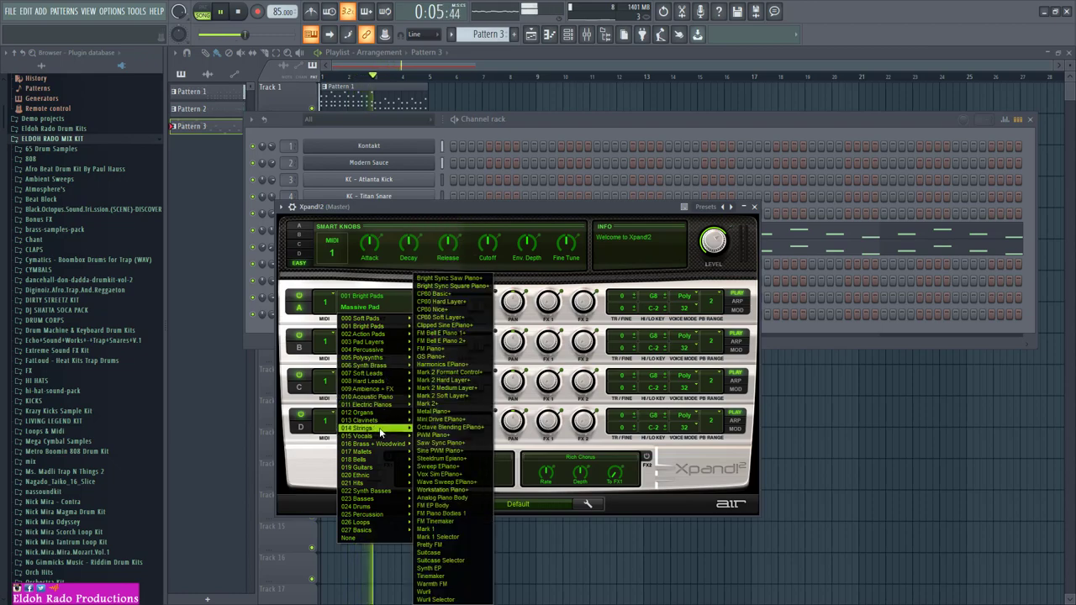
mouse_move(374, 500)
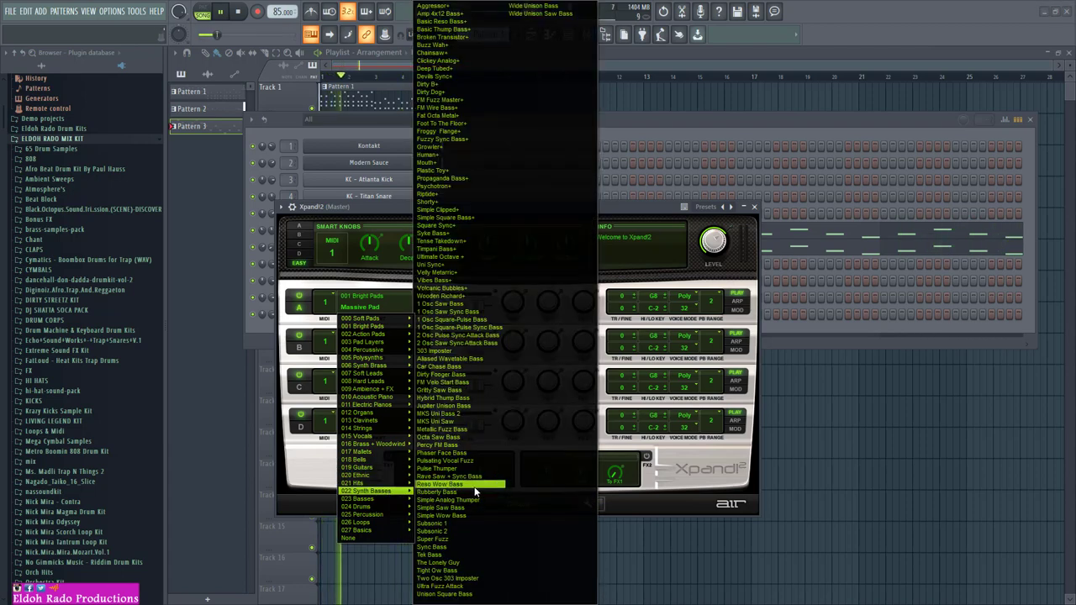
left_click(461, 494)
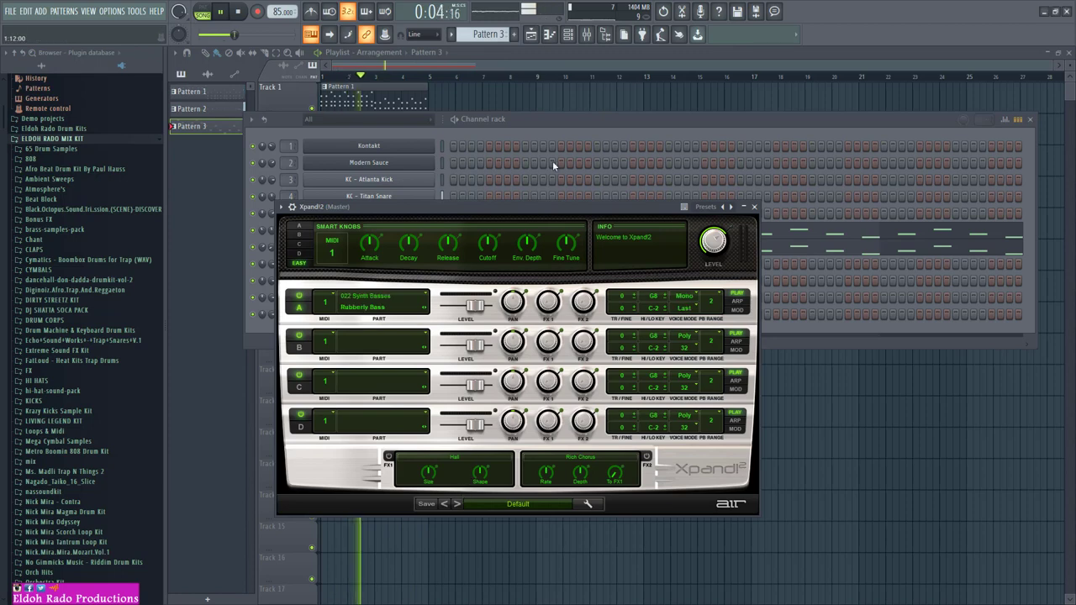
Copy the Modern Sauce #2 melody notes from Pattern 3 onto the Xpand!2 channel in a new Pattern 4
left_click(571, 119)
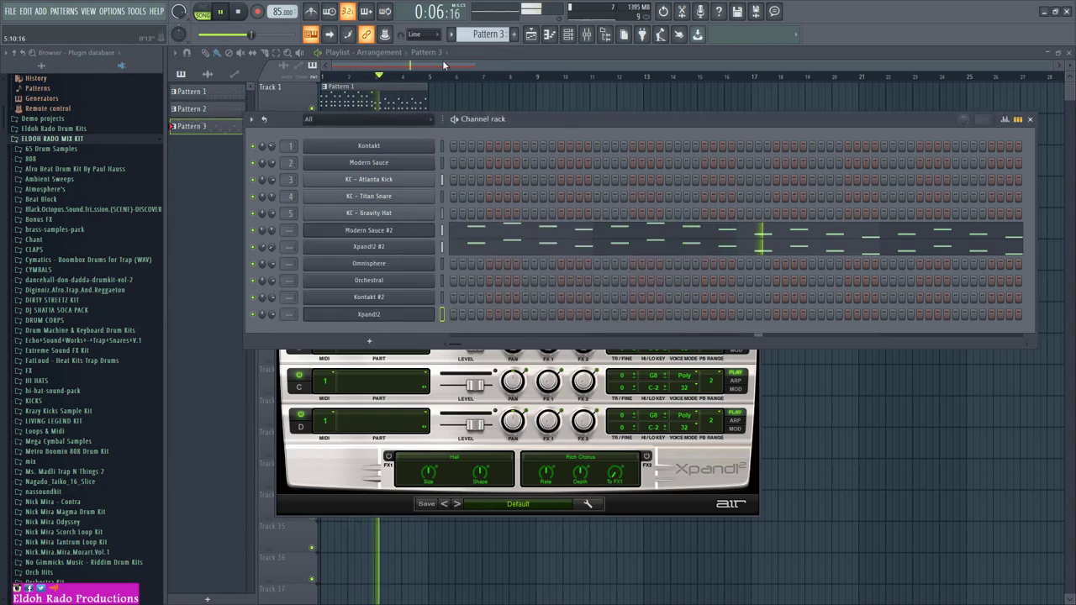
left_click(450, 33)
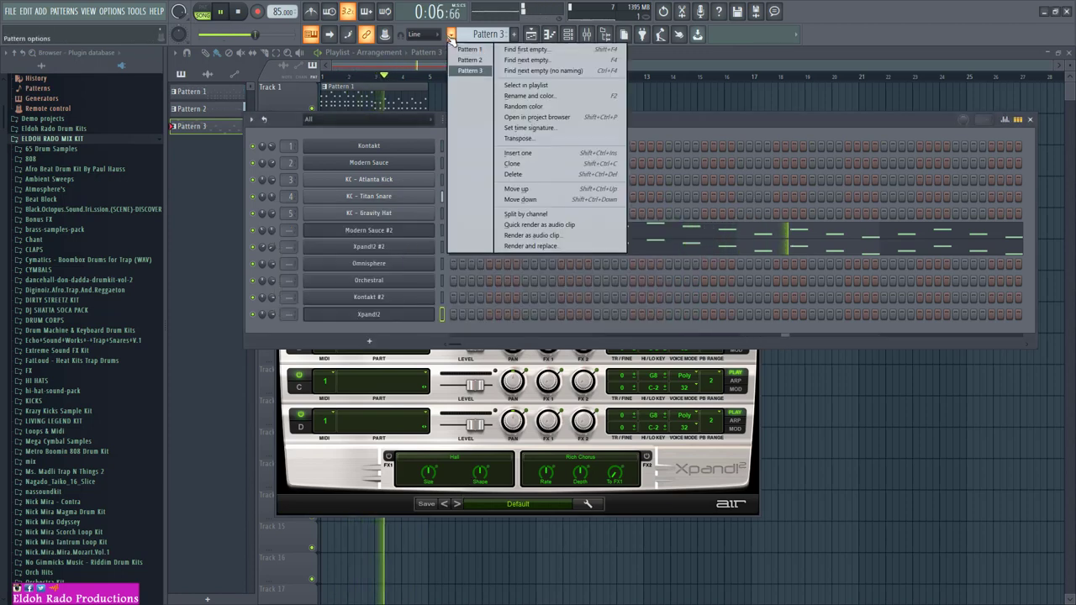
right_click(393, 232)
left_click(613, 246)
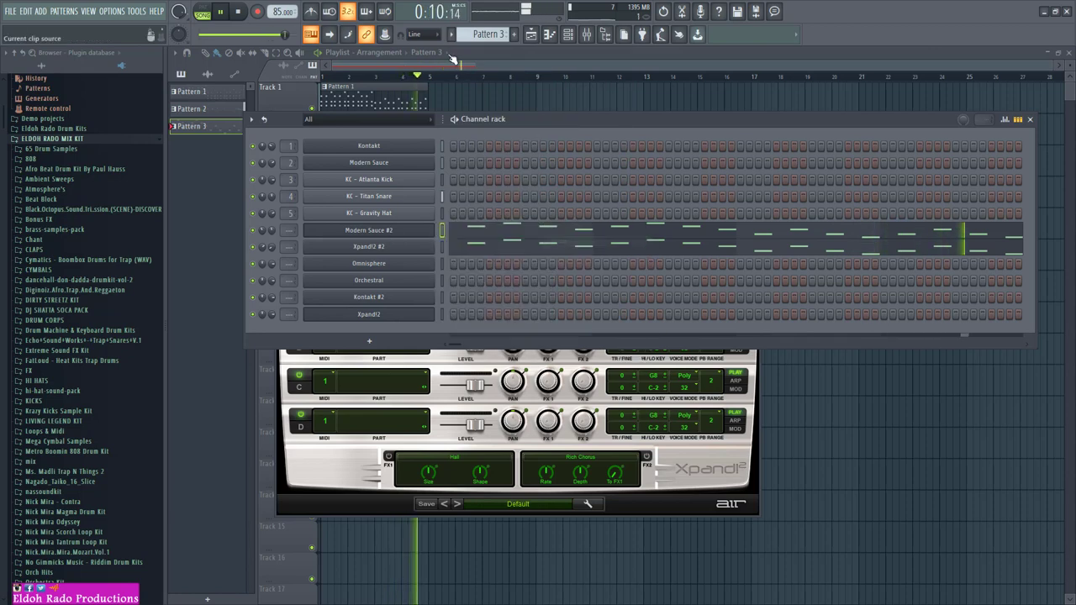
left_click(450, 34)
left_click(487, 73)
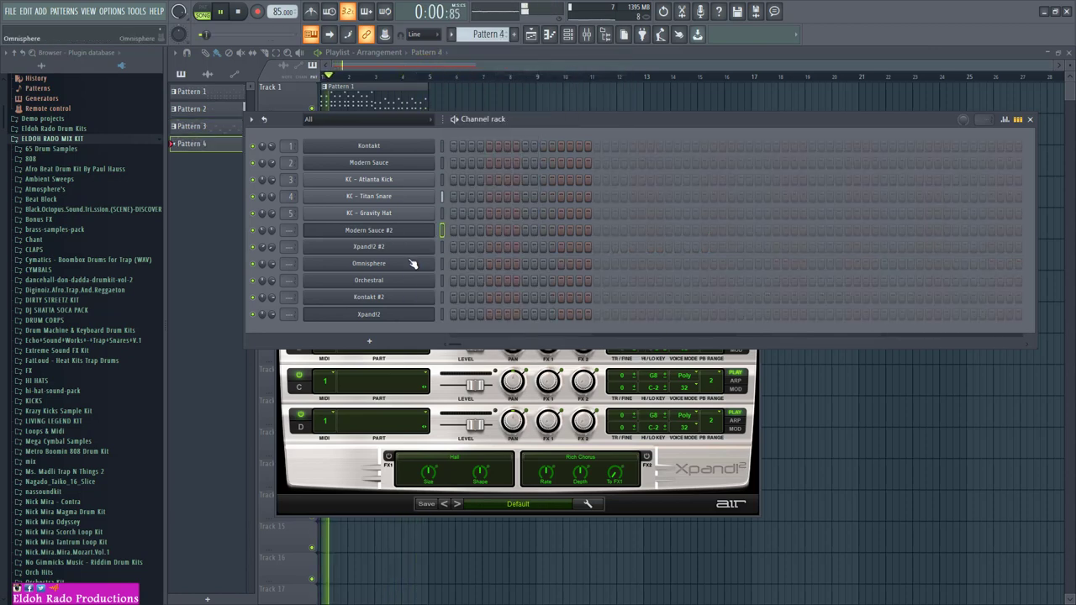
right_click(419, 319)
left_click(588, 340)
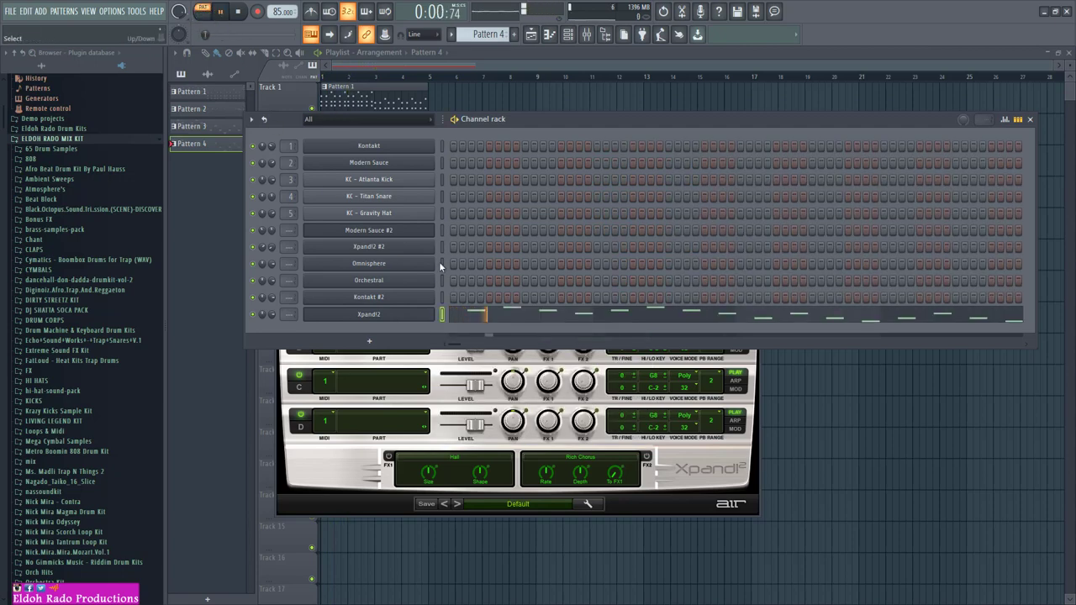
Transpose all Xpand!2 notes in Pattern 4 down one octave
right_click(418, 322)
left_click(437, 316)
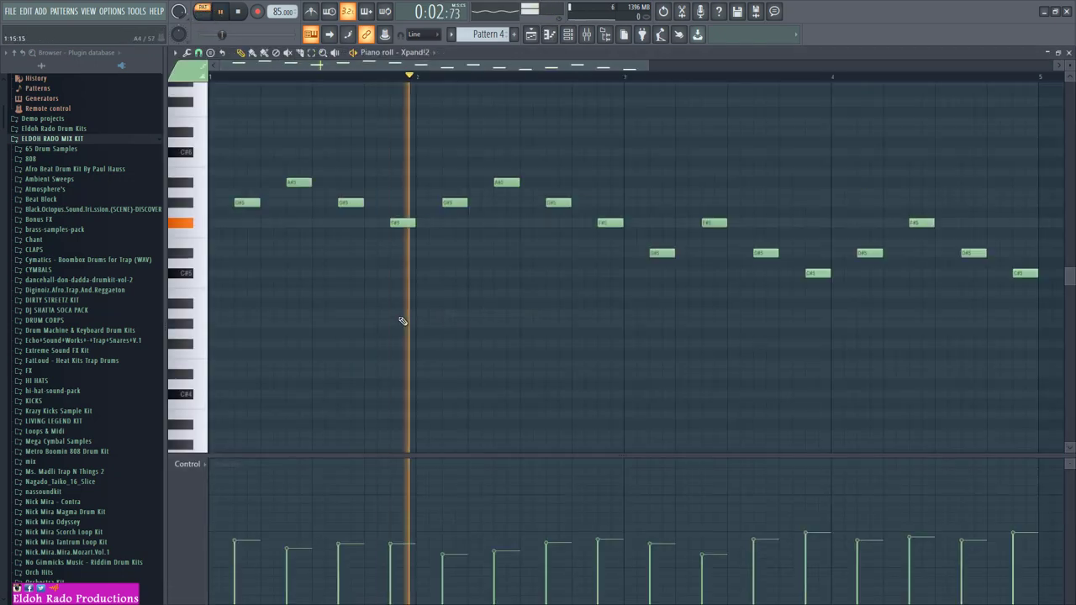
key("ctrl+a")
key("ctrl+Down")
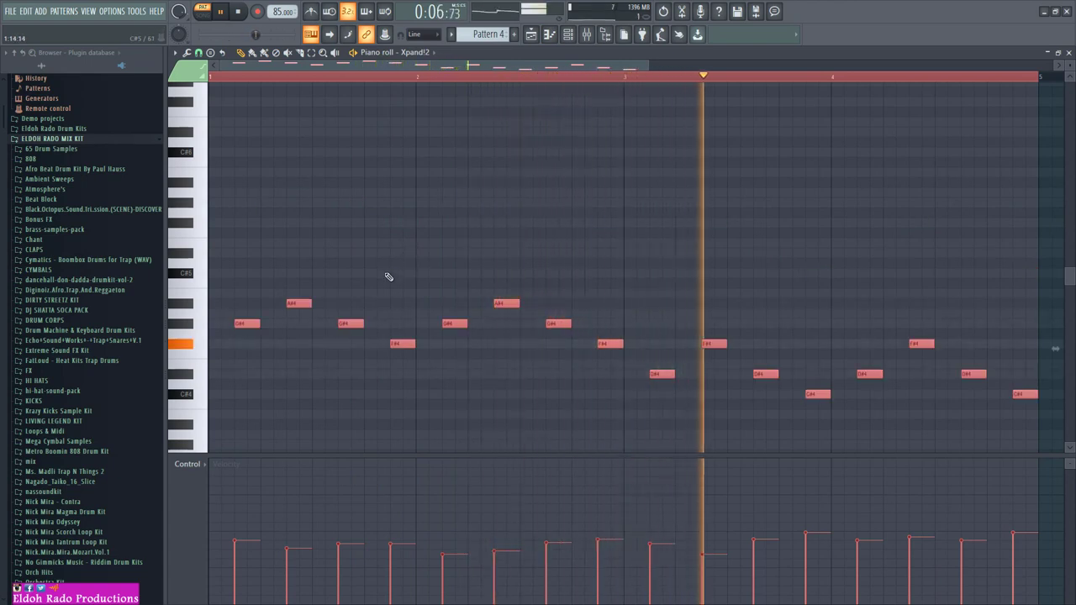
left_click(1068, 52)
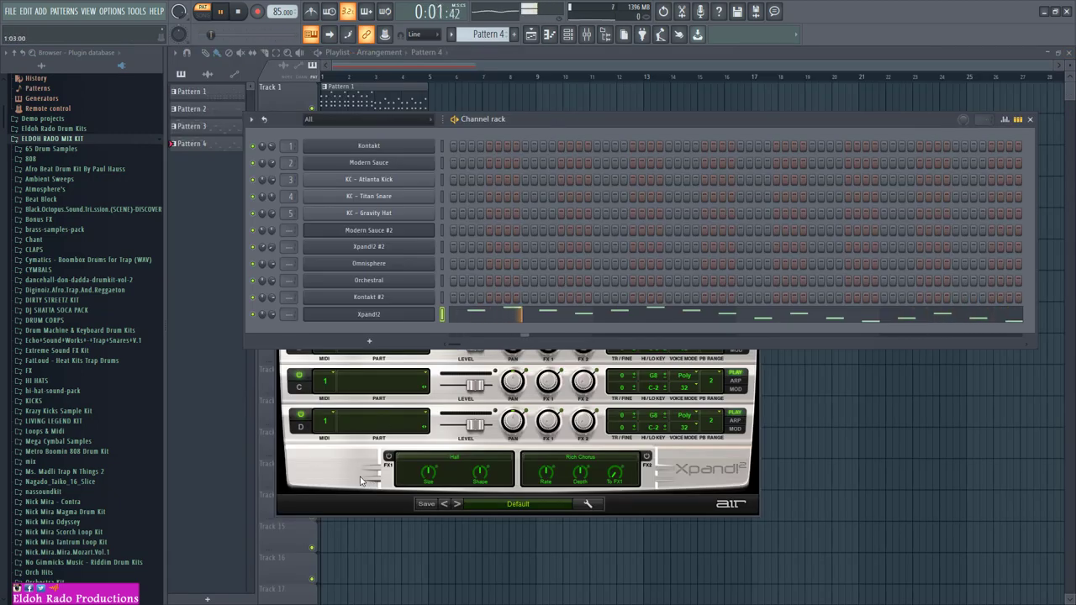
Change Xpand!2's part A sound to Subsonic 1 and move its Pattern 4 notes back up one octave
left_click(1032, 121)
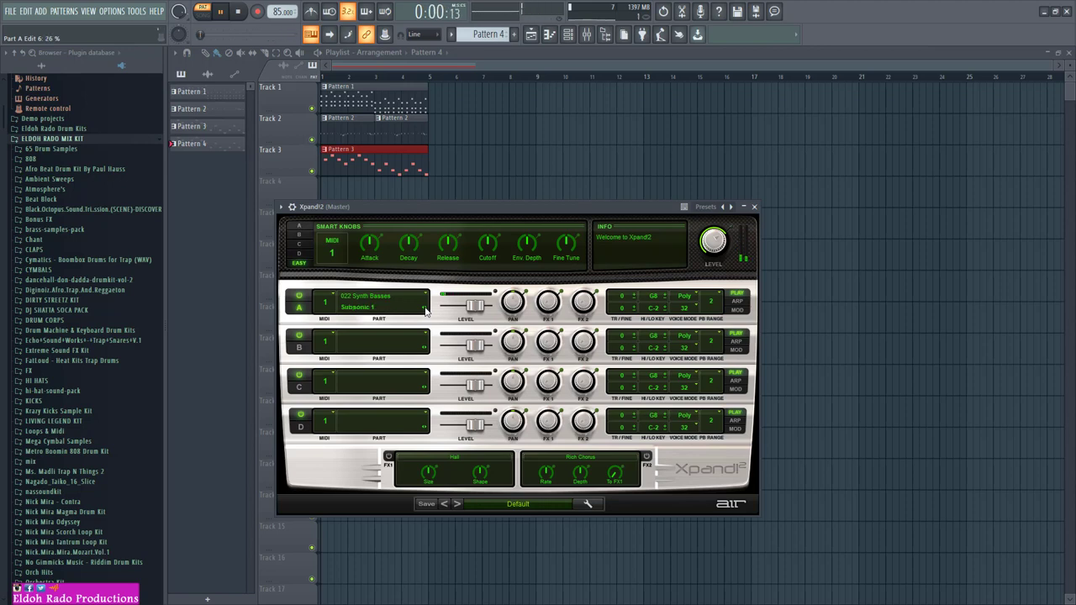
left_click(568, 35)
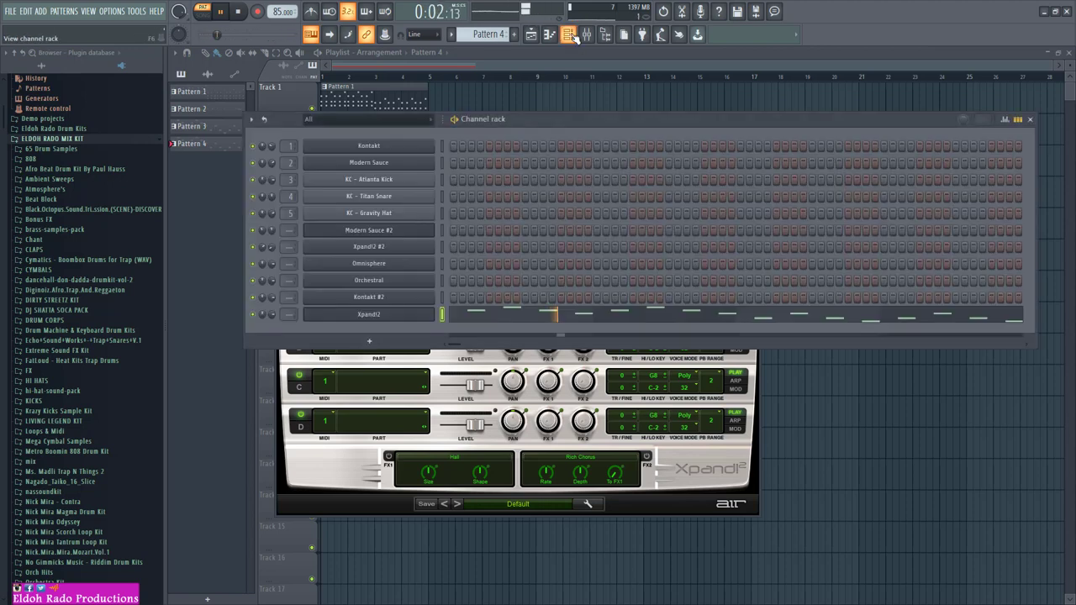
right_click(428, 318)
left_click(450, 316)
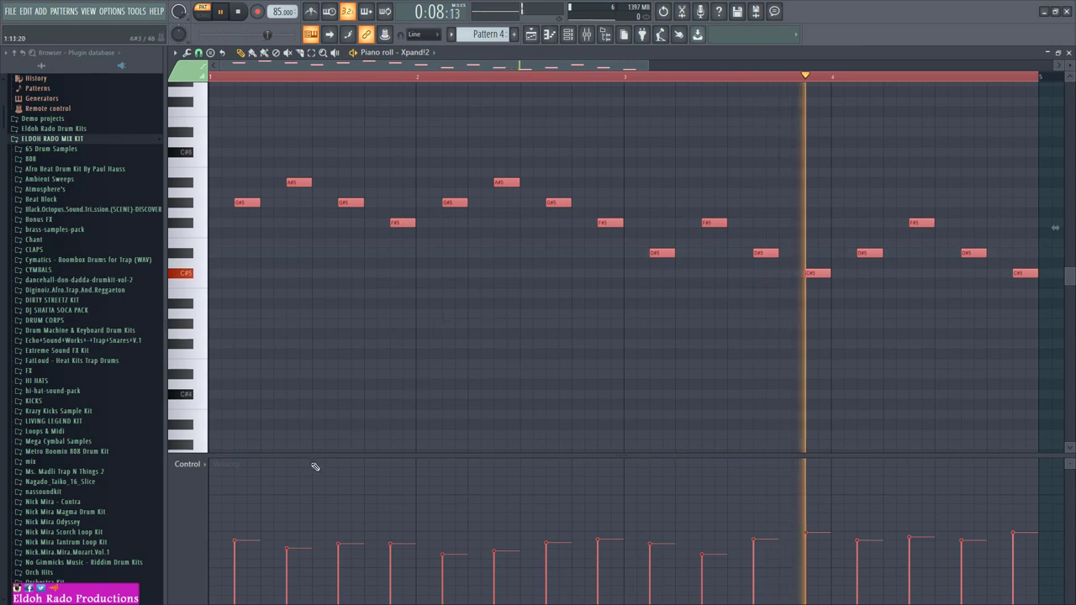
Raise the velocities of all the Xpand!2 notes in Pattern 4 to a fairly even level of about 73%
left_click_drag(238, 538, 238, 500)
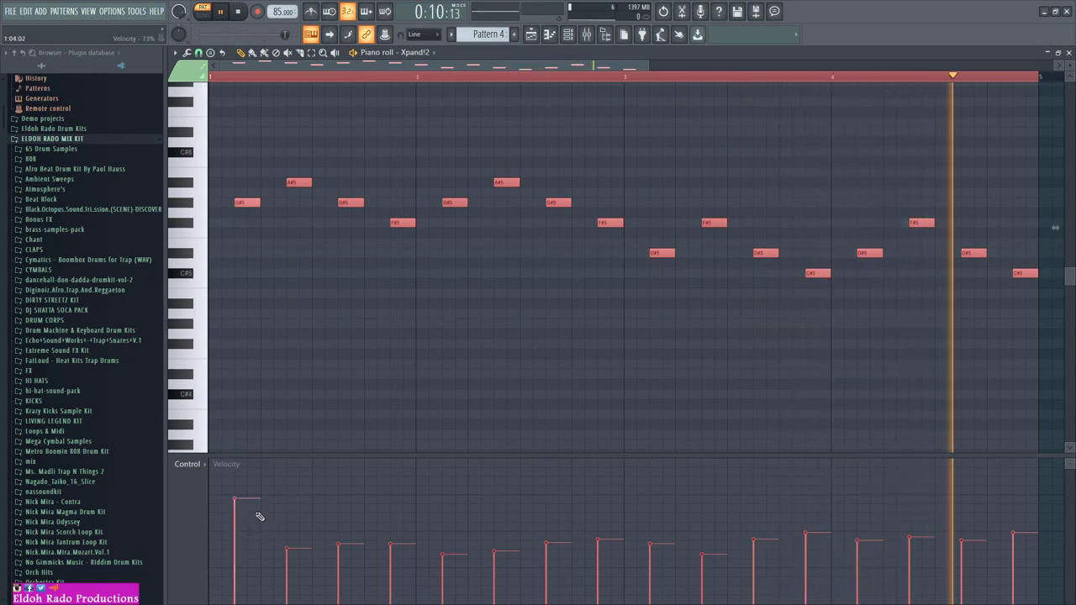
mouse_move(288, 548)
left_mouse_down()
mouse_move(306, 504)
mouse_move(333, 544)
mouse_move(356, 508)
mouse_move(402, 554)
mouse_move(406, 525)
mouse_move(417, 525)
mouse_move(460, 568)
mouse_move(473, 509)
mouse_move(495, 548)
mouse_move(556, 545)
mouse_move(565, 497)
mouse_move(593, 531)
mouse_move(616, 532)
mouse_move(629, 503)
mouse_move(662, 548)
mouse_move(715, 553)
mouse_move(724, 514)
mouse_move(757, 537)
mouse_move(856, 497)
mouse_move(1062, 499)
mouse_move(734, 497)
left_mouse_up()
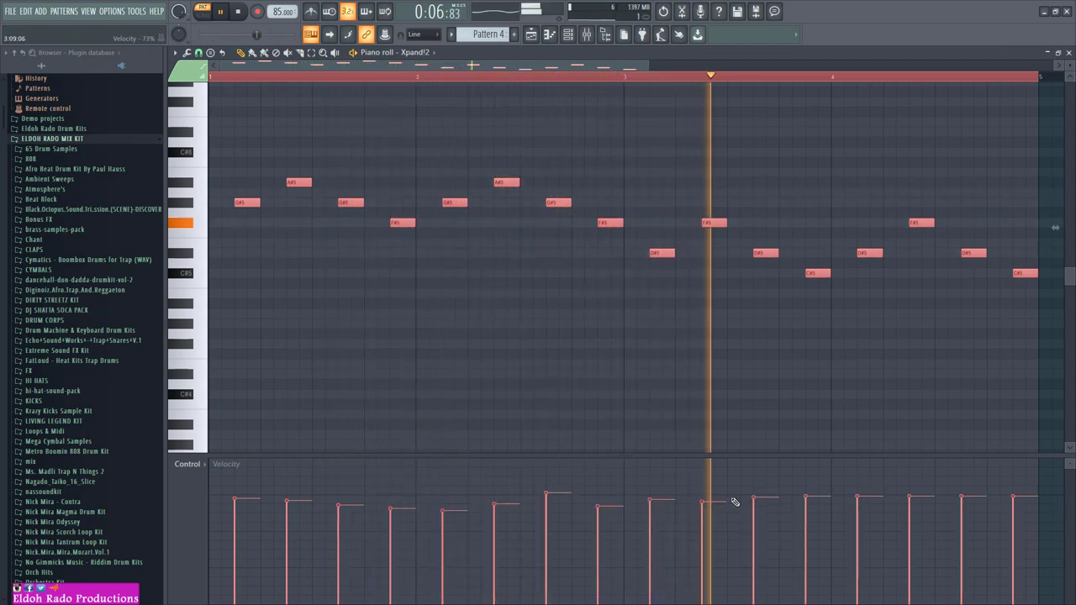
left_click_drag(555, 501, 547, 503)
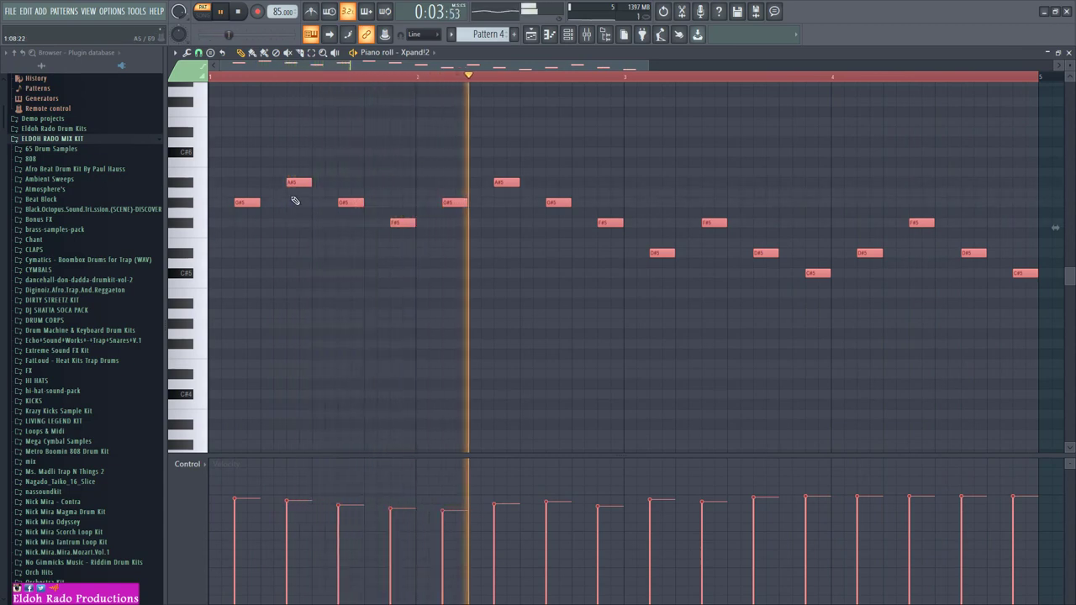
Lengthen all the Xpand!2 notes to one beat so they join end to end, and trim the last note at bar 5
left_click_drag(262, 202, 288, 204)
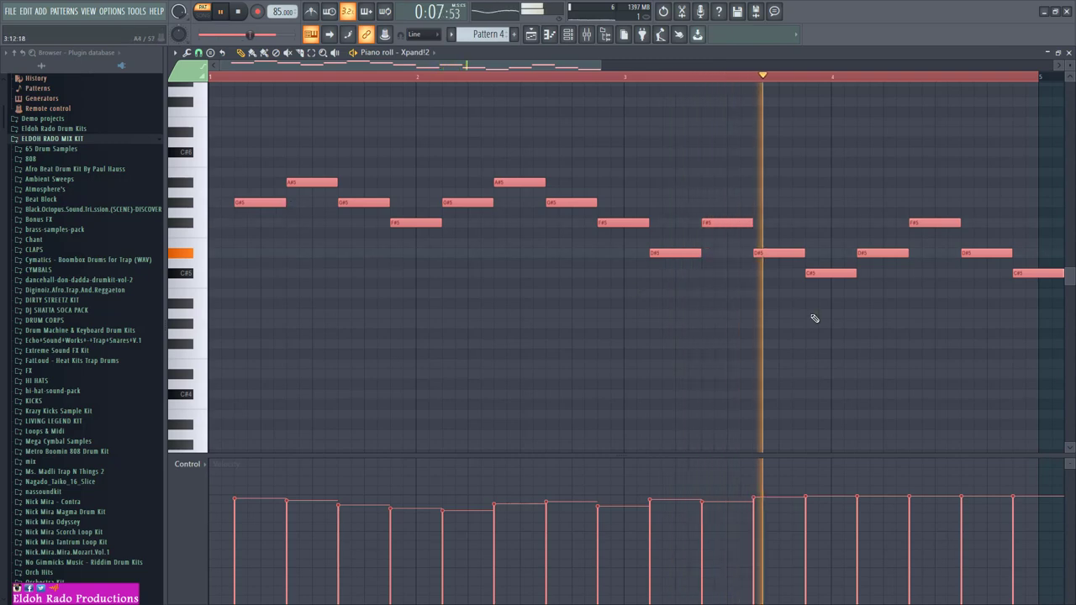
left_click(881, 312)
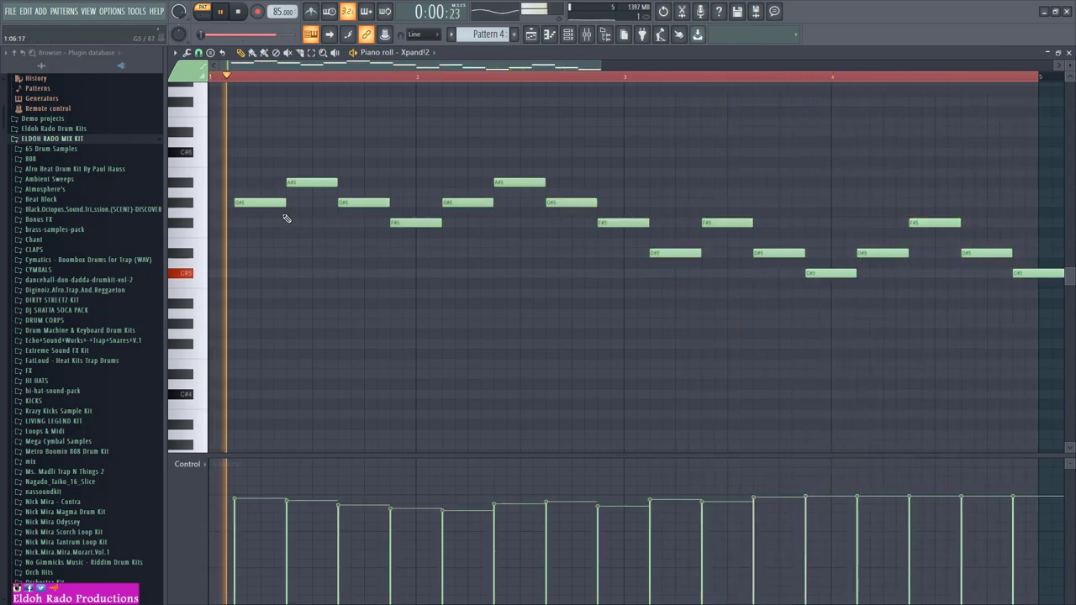
left_click(602, 62)
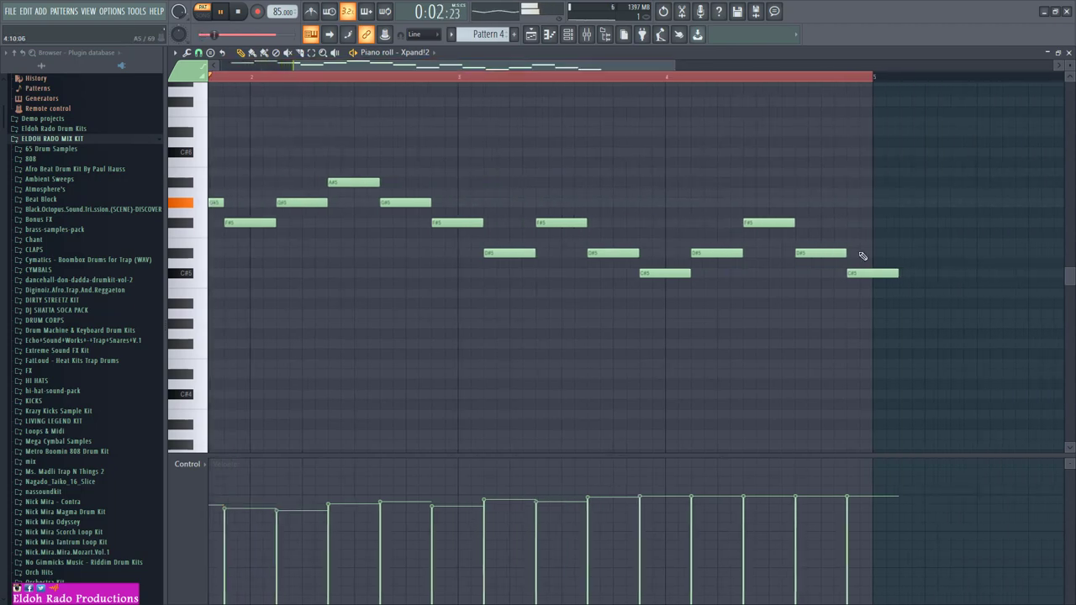
left_click_drag(895, 273, 871, 273)
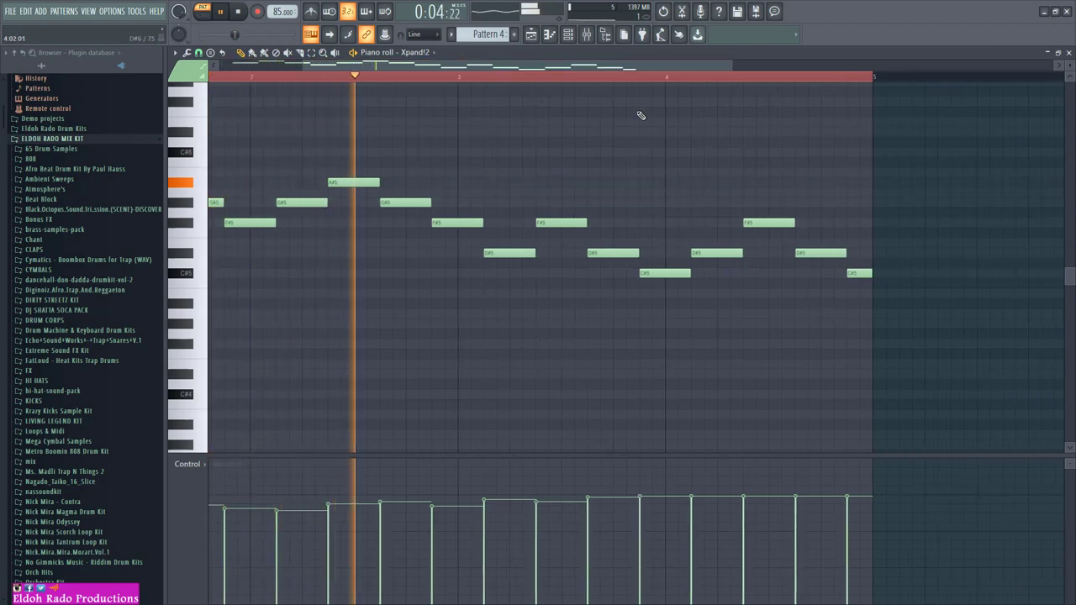
left_click(314, 79)
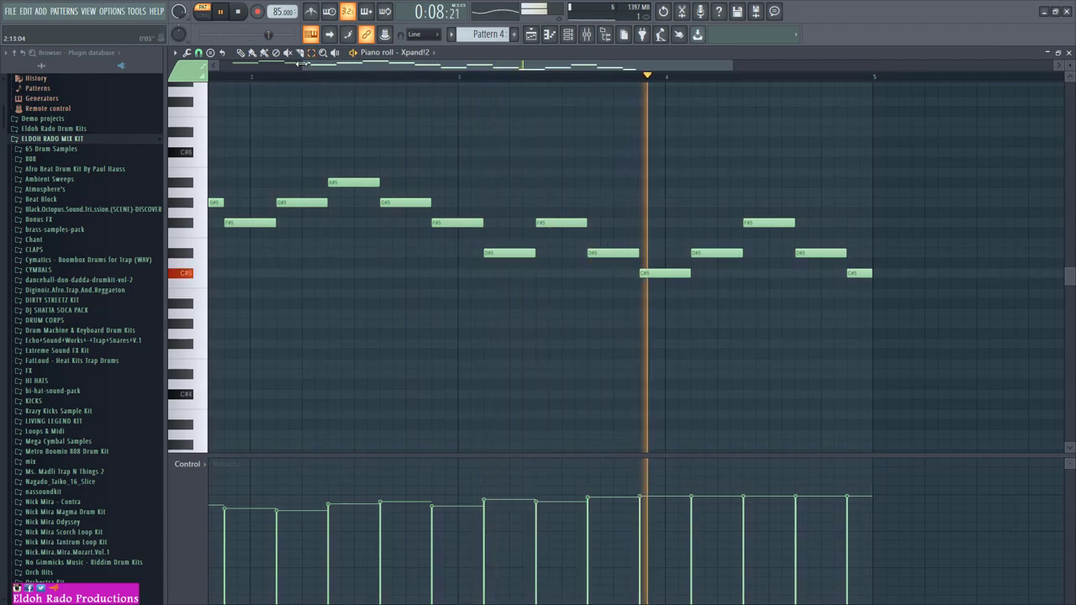
left_click_drag(308, 67, 233, 66)
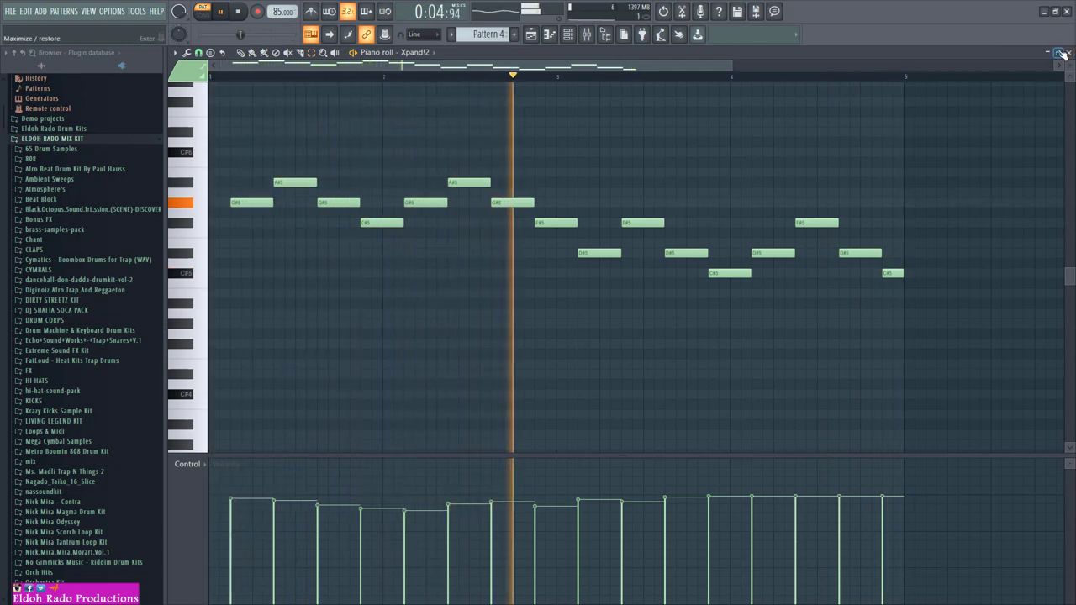
Place Pattern 4 at bar 1 of Track 4 in the playlist and play the song with Track 1 muted
left_click(532, 35)
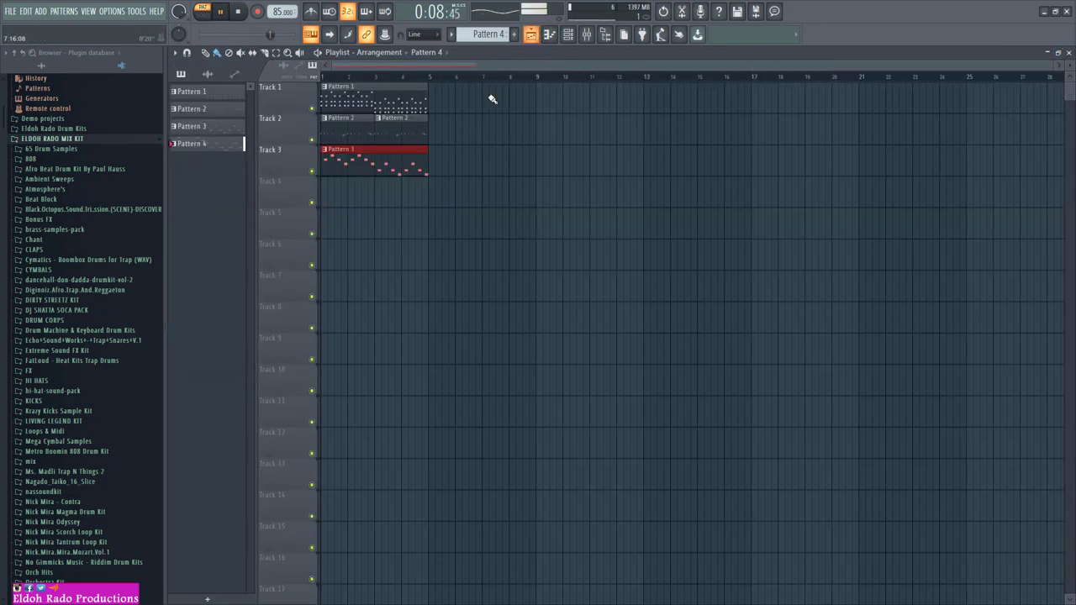
left_click(328, 200)
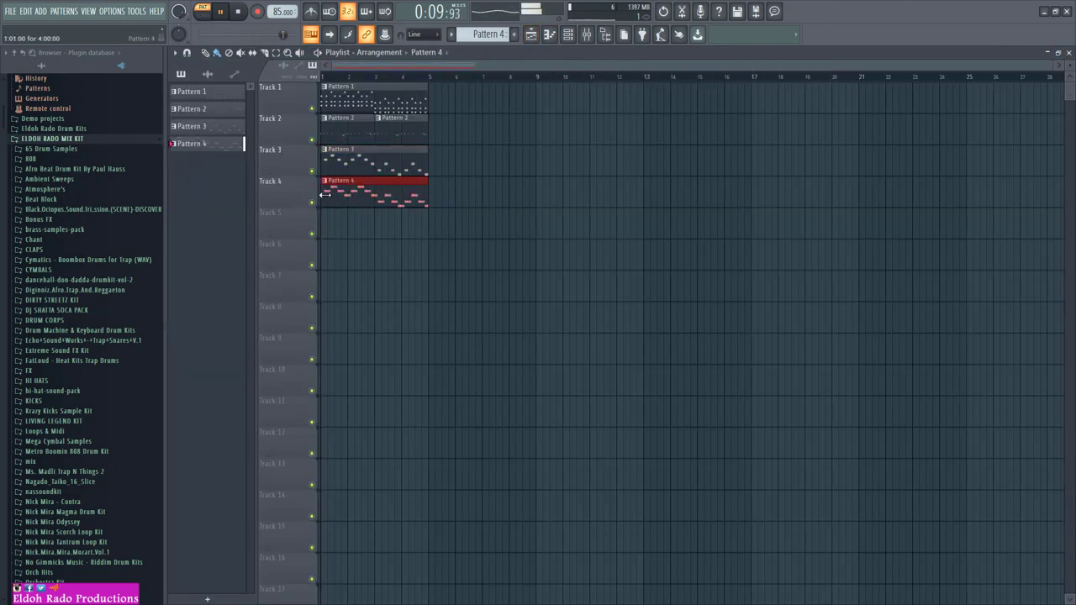
left_click(313, 110)
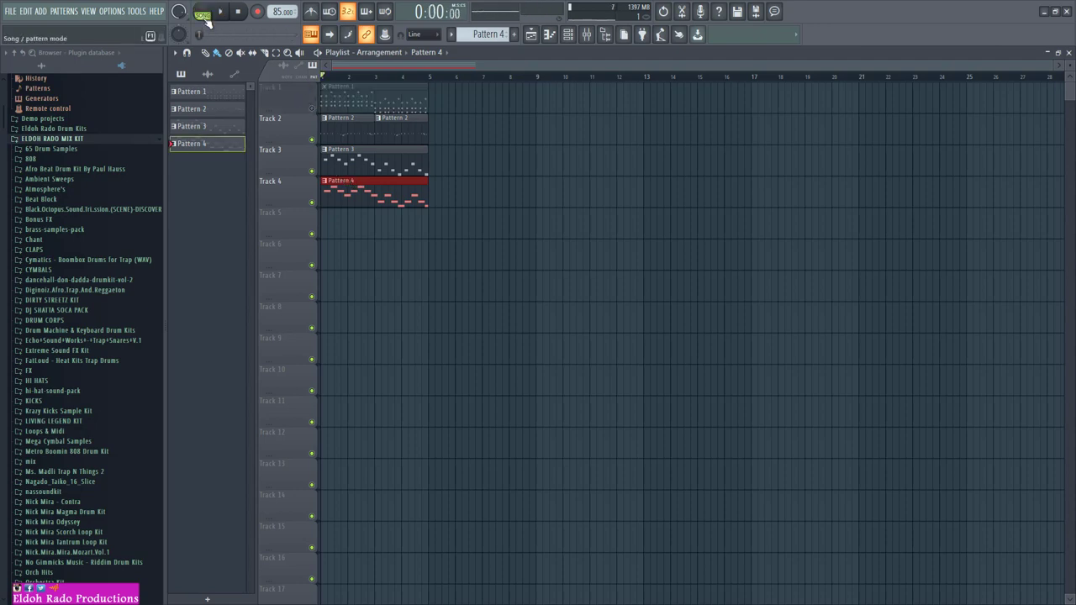
key("space")
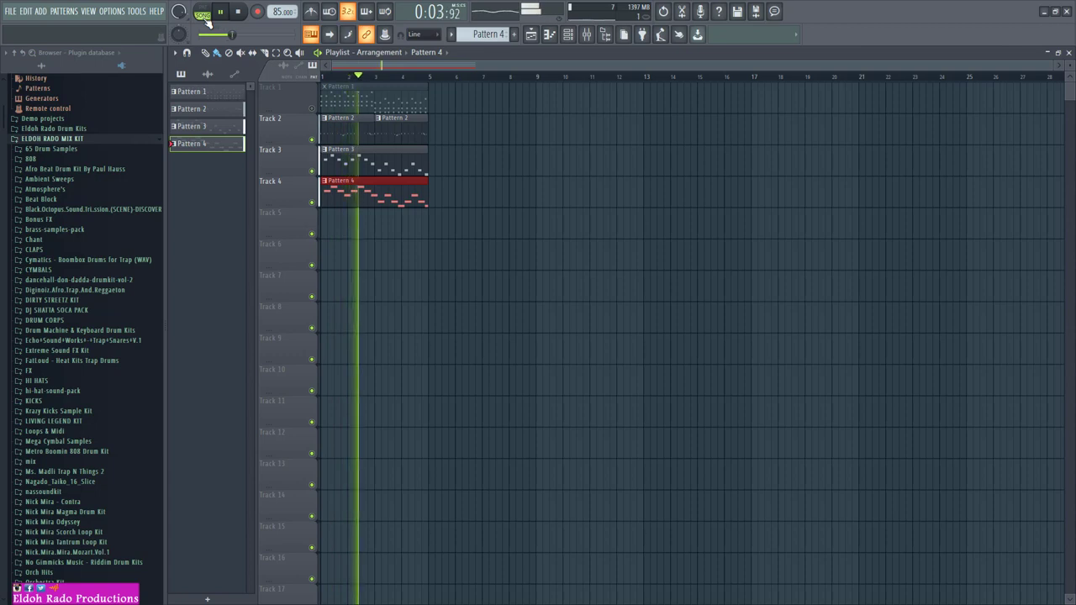
Route the Modern Sauce #2 channel to mixer track 6 and the Xpand!2 #2 channel to mixer track 7
left_click(578, 39)
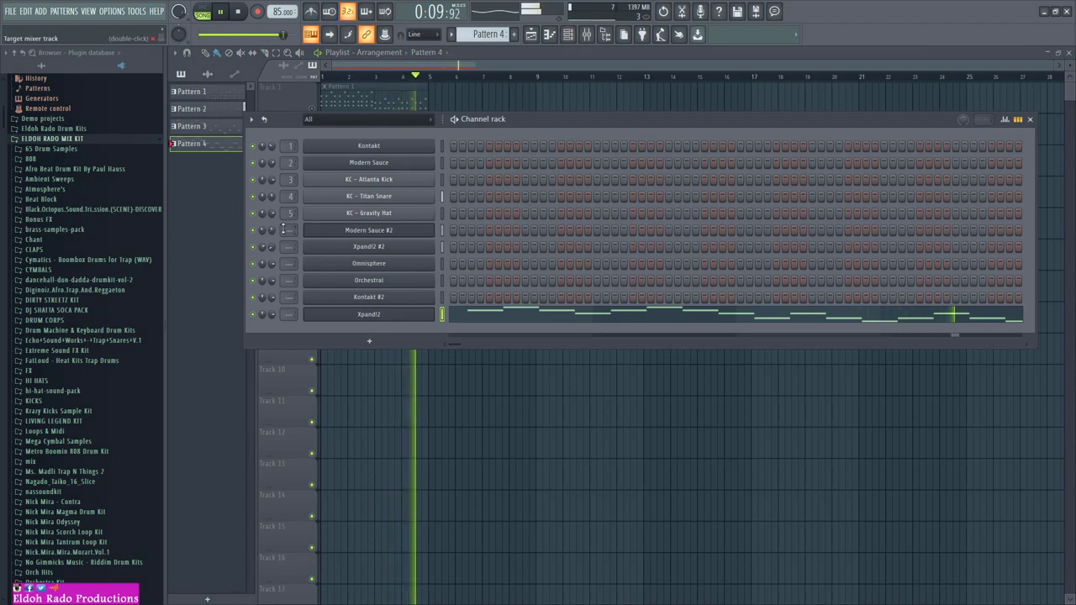
scroll(285, 229, "up", 6)
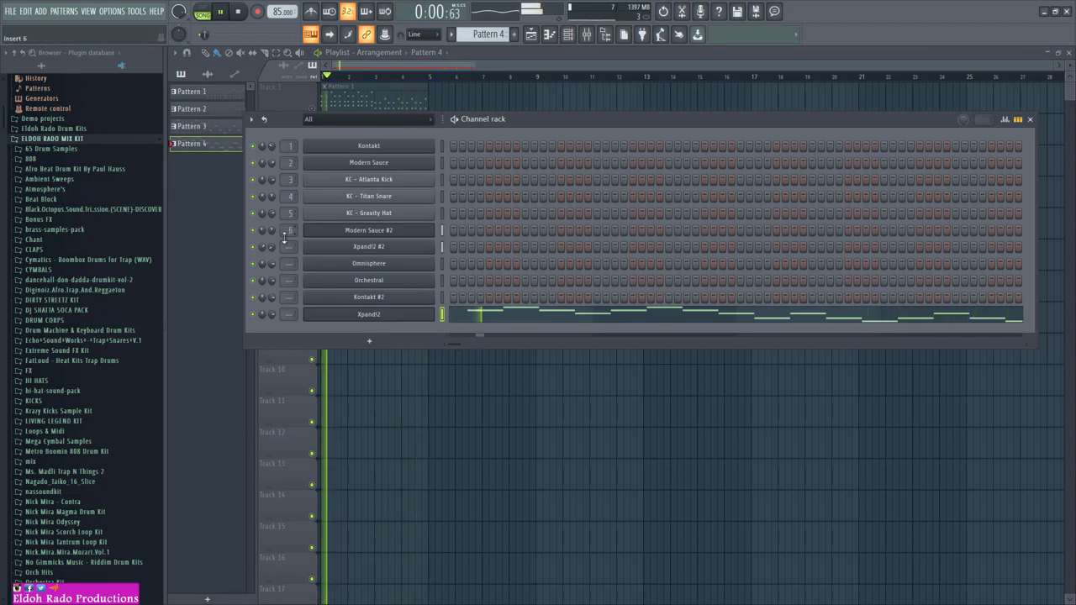
scroll(285, 245, "up", 7)
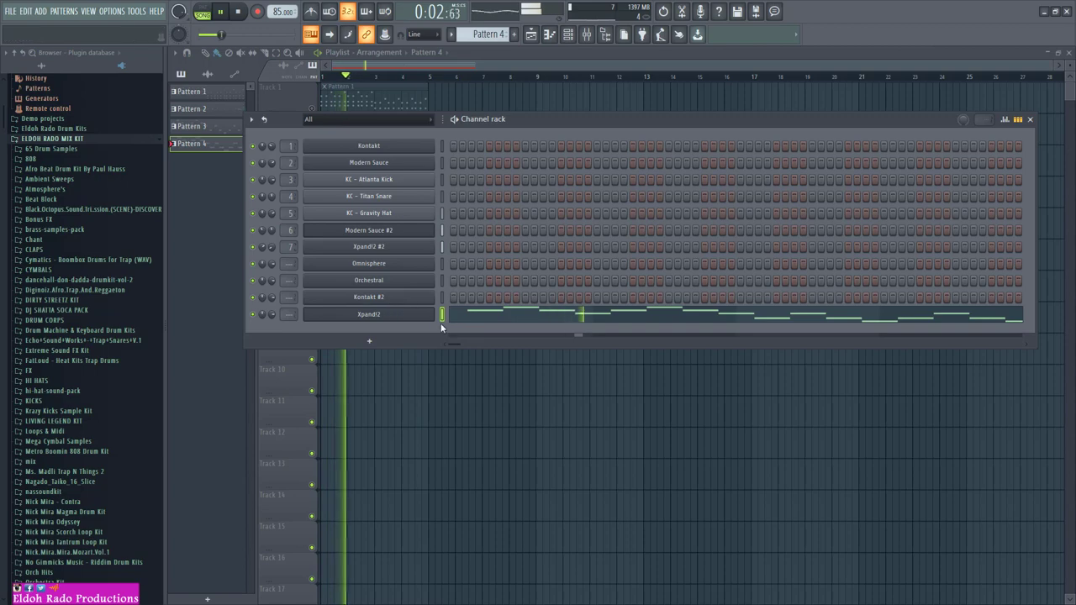
Move the Xpand!2 channel up directly below Xpand!2 #2 and route it to mixer track 8
key("alt+Up")
key("alt+Up")
key("alt+Up")
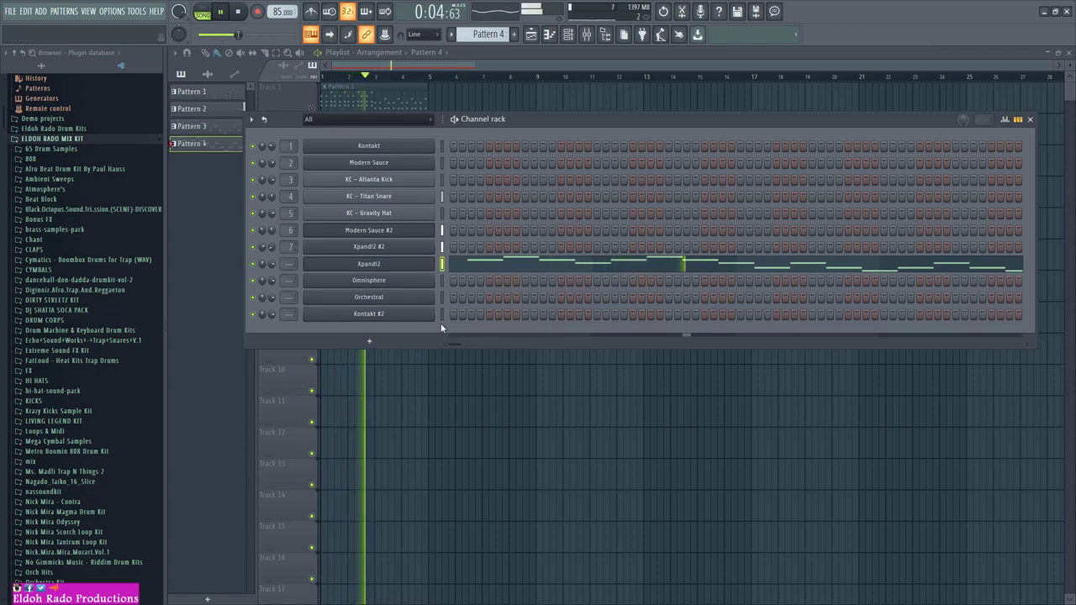
scroll(285, 264, "up", 8)
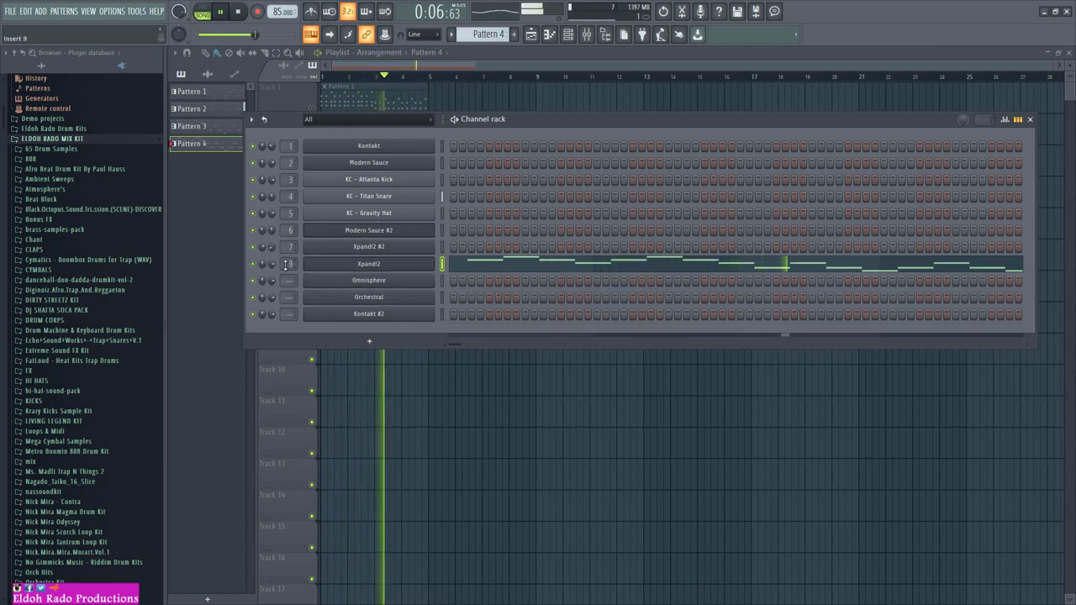
scroll(285, 263, "up", 1)
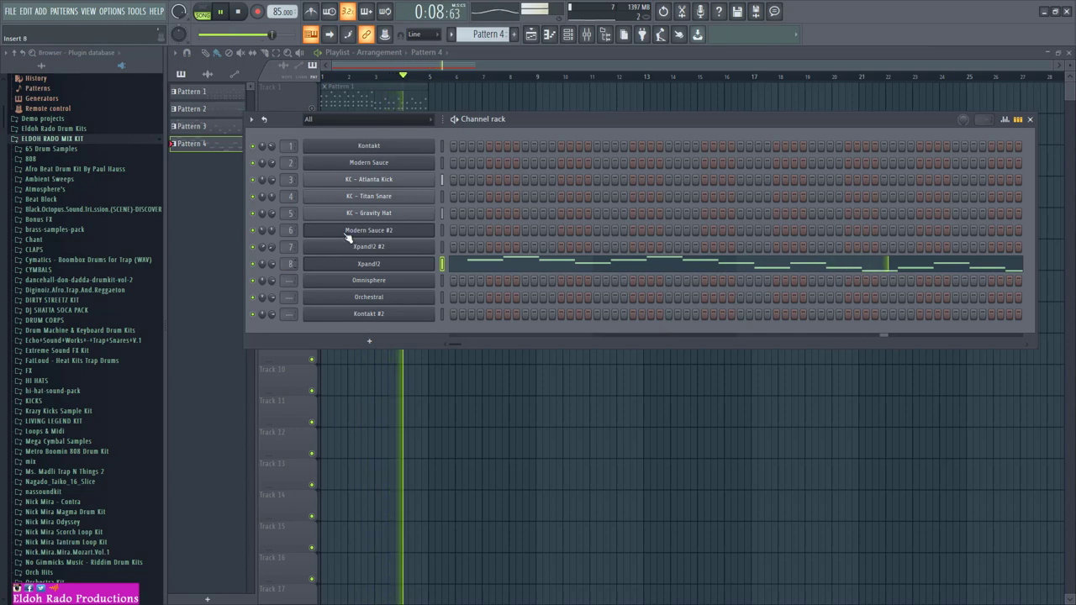
Lower the volume of mixer insert 8 to about -5.6 dB and return to the playlist
left_click(589, 40)
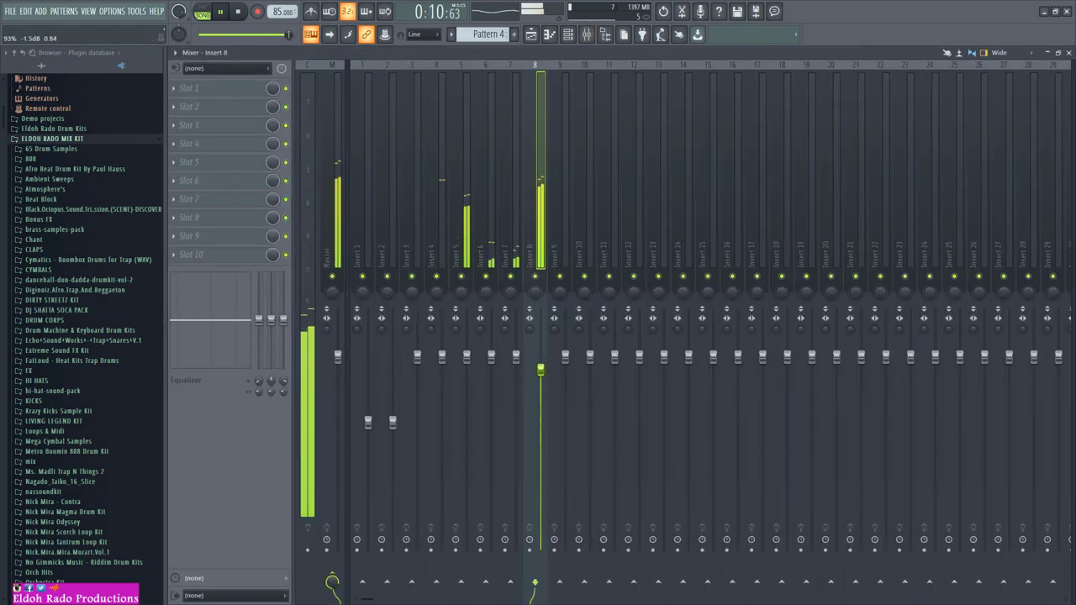
left_click_drag(540, 429, 541, 407)
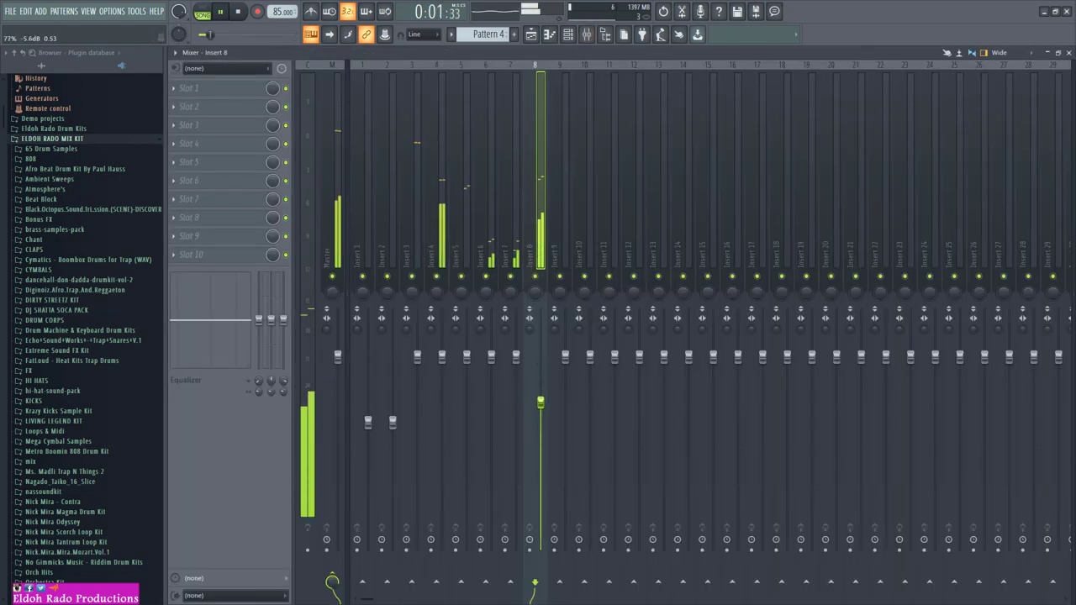
left_click(1068, 52)
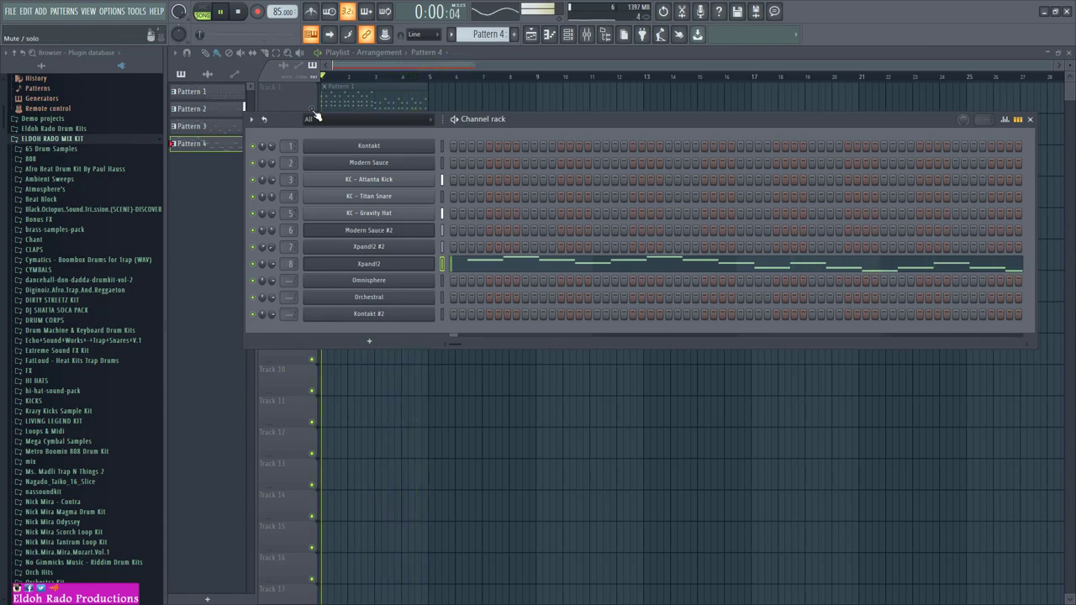
Bring playlist Track 1 back in with the Kontakt channel muted, and turn the Modern Sauce channel's volume down slightly
key("F6")
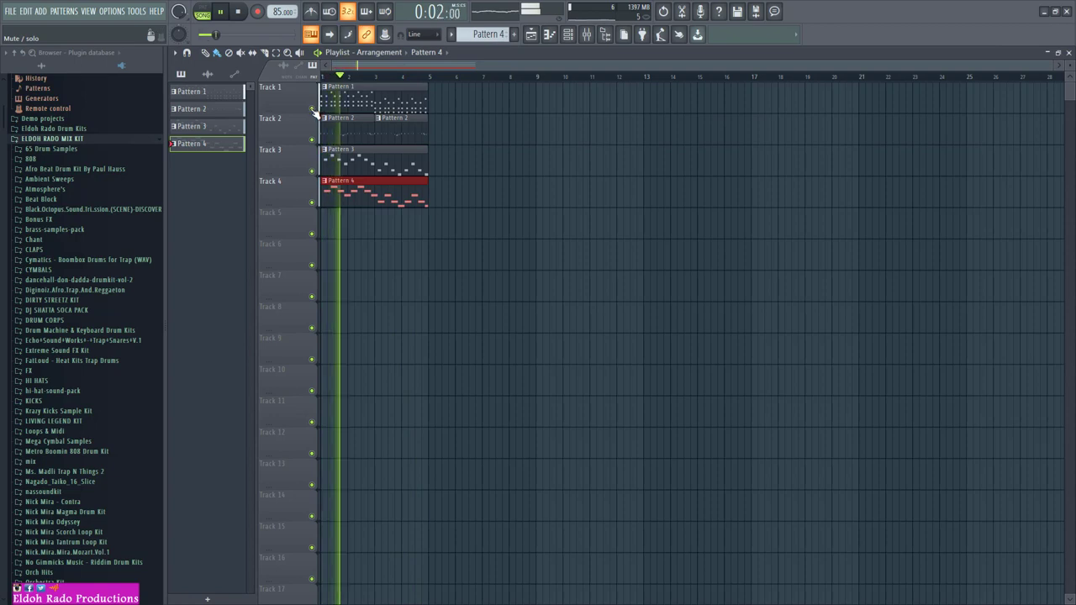
left_click(568, 34)
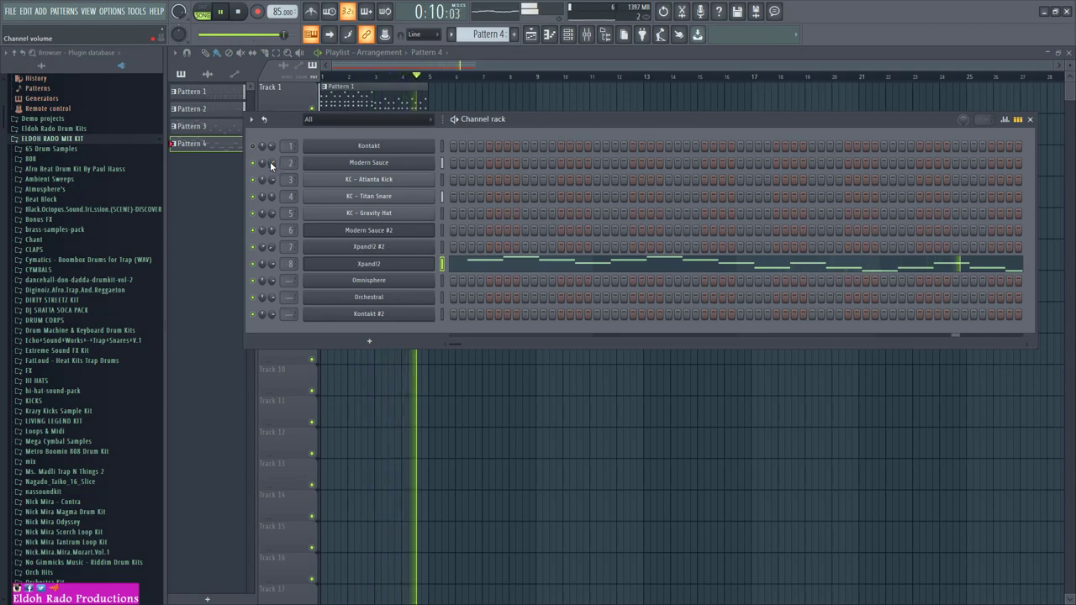
left_click_drag(270, 161, 270, 169)
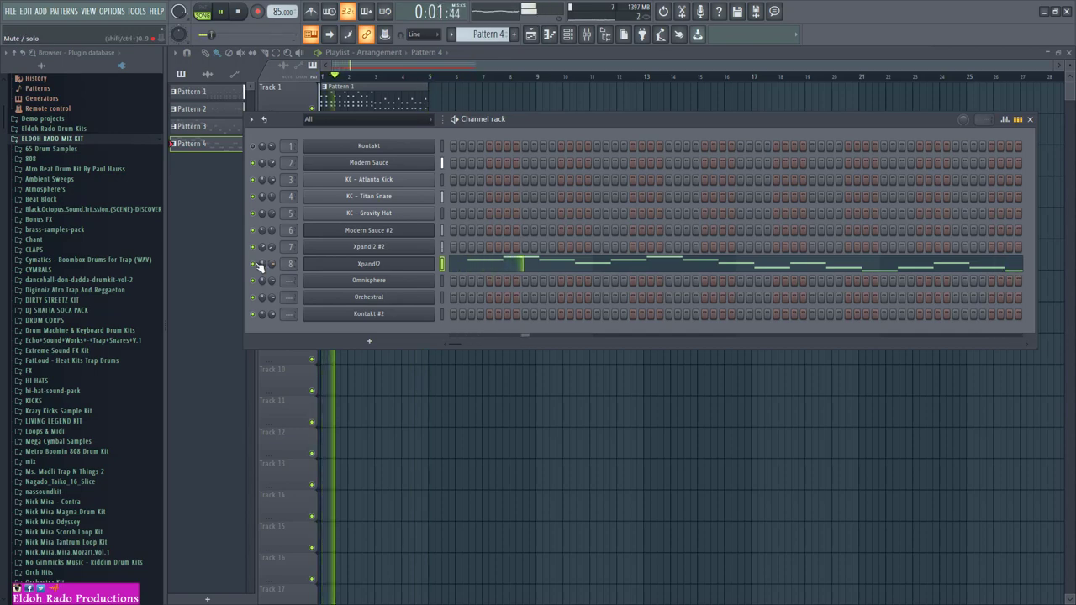
Load the Plugin Alliance bx_limiter into effect slot 6 of the master mixer track
left_click(588, 35)
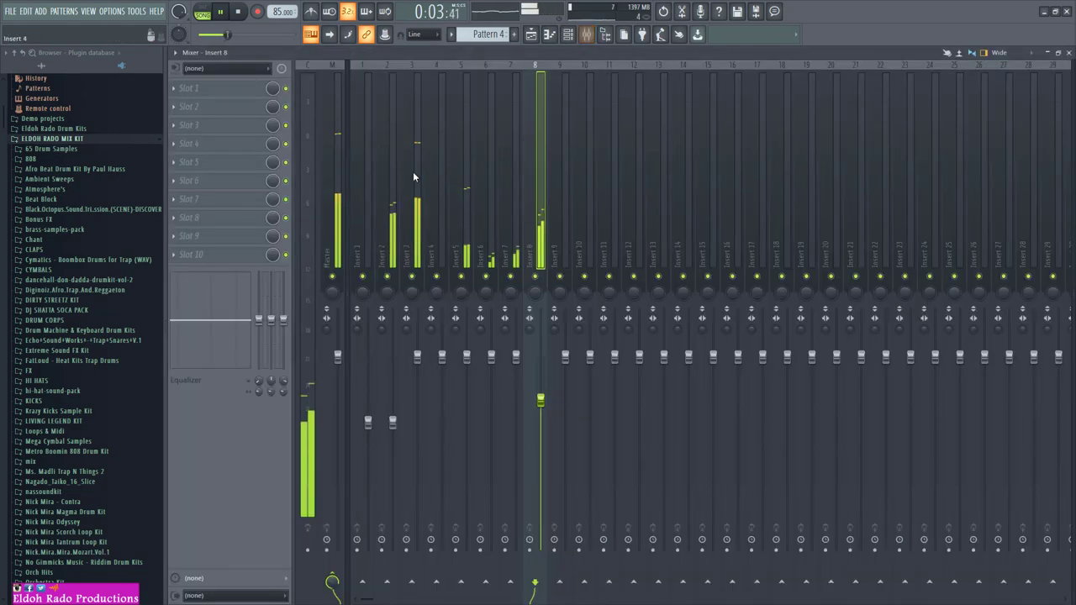
left_click(228, 180)
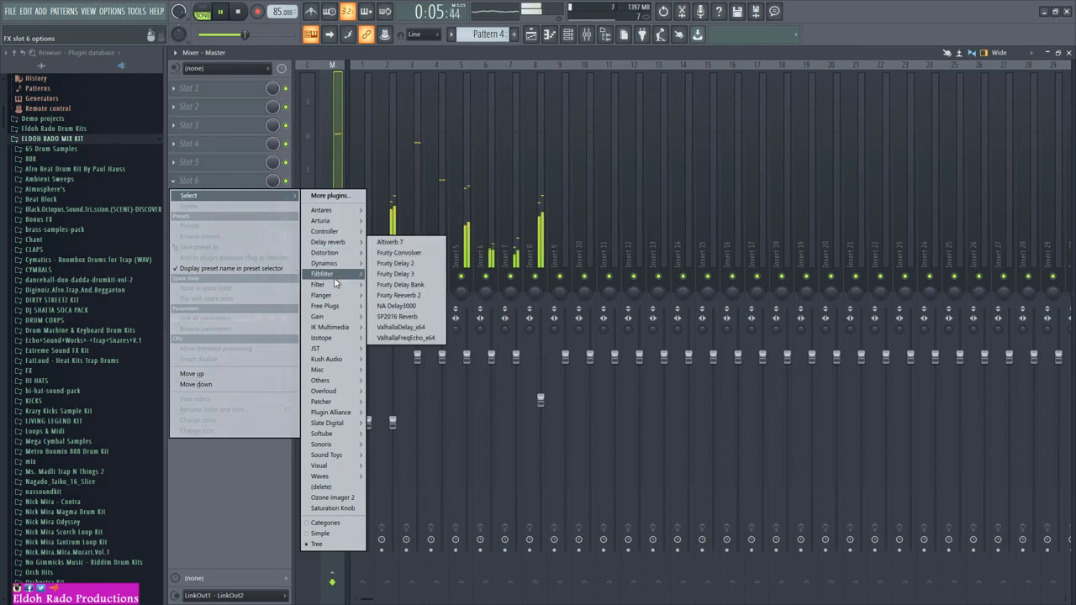
mouse_move(346, 416)
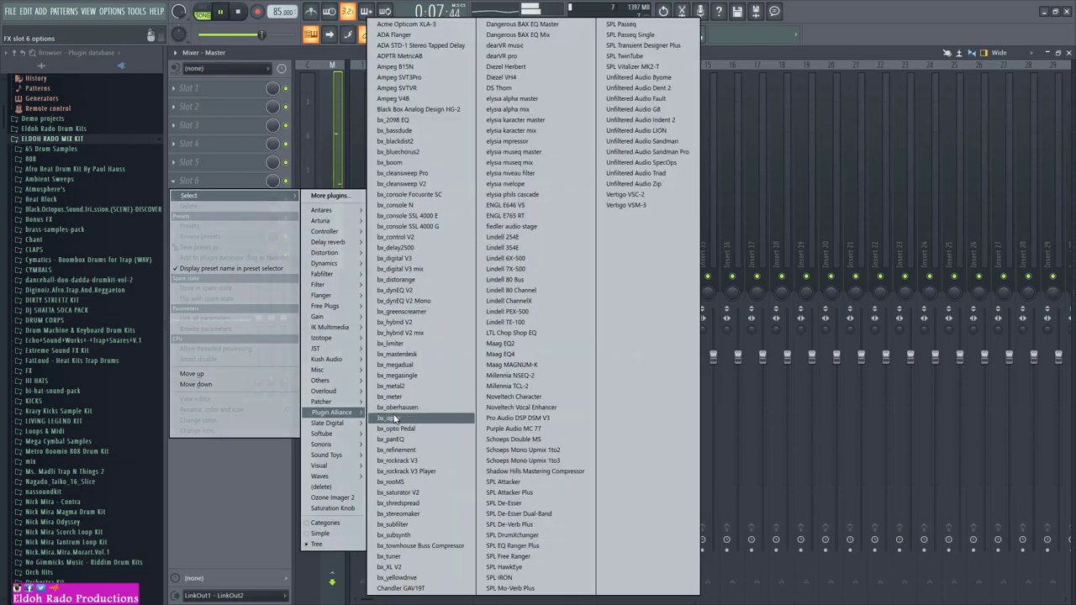
left_click(405, 344)
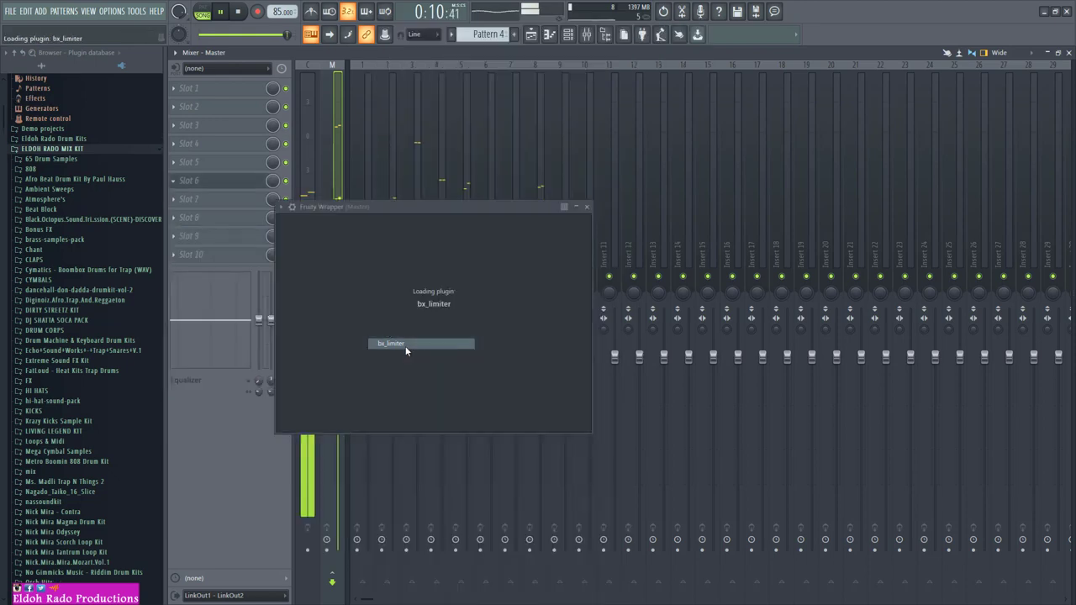
Set the limiter's gain boost to about 1.26 dB and its XL amount to 26%, and close its window
left_click_drag(448, 339, 467, 313)
left_click_drag(589, 268, 590, 258)
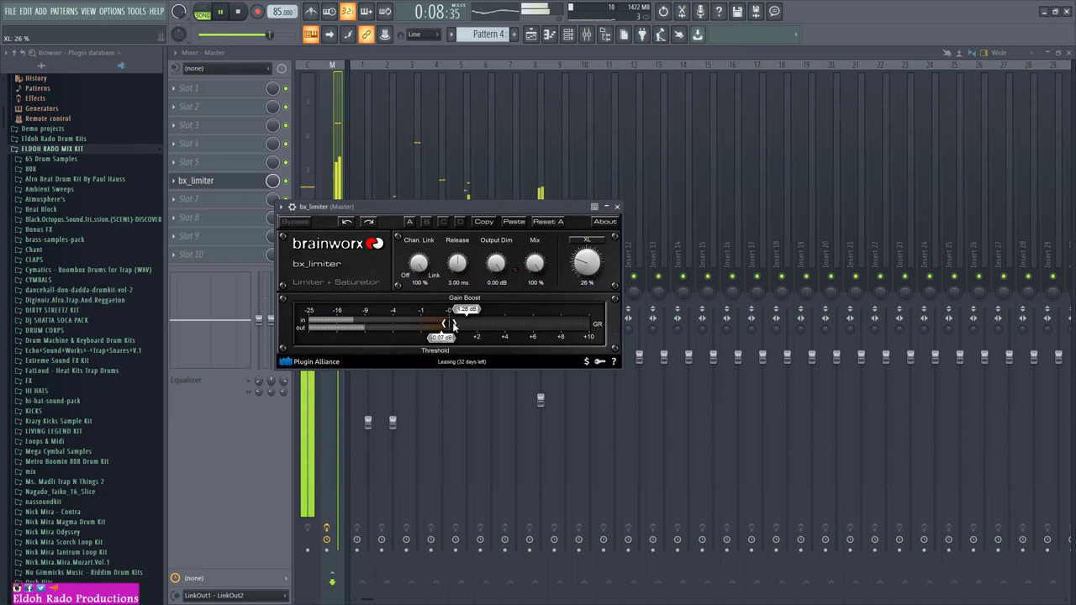
left_click(617, 206)
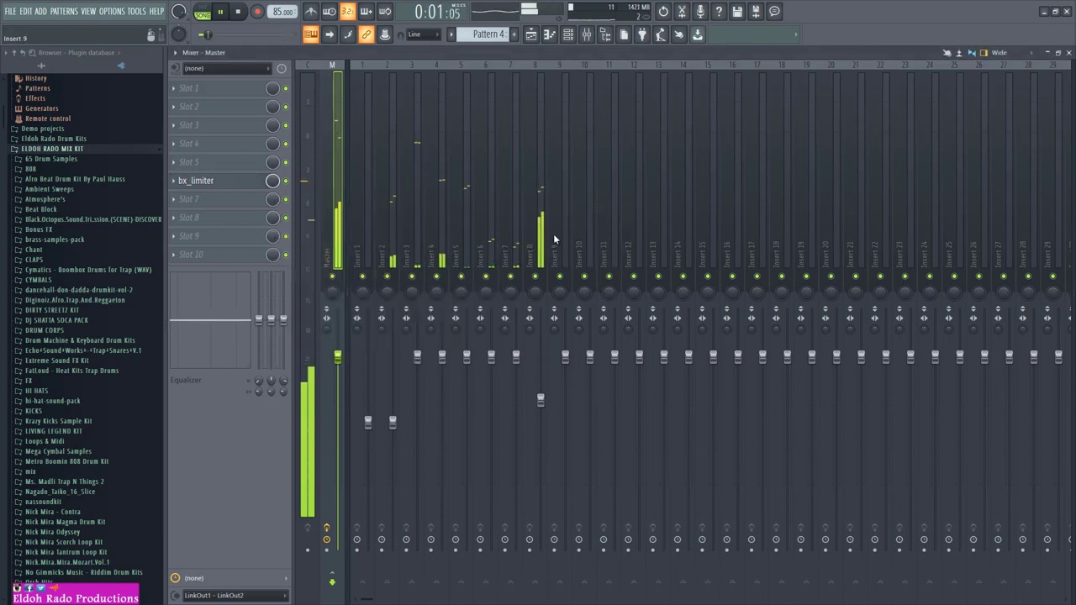
Check the mix with mixer insert 8 muted, and open the Xpand!2 bass instrument
left_click(536, 276)
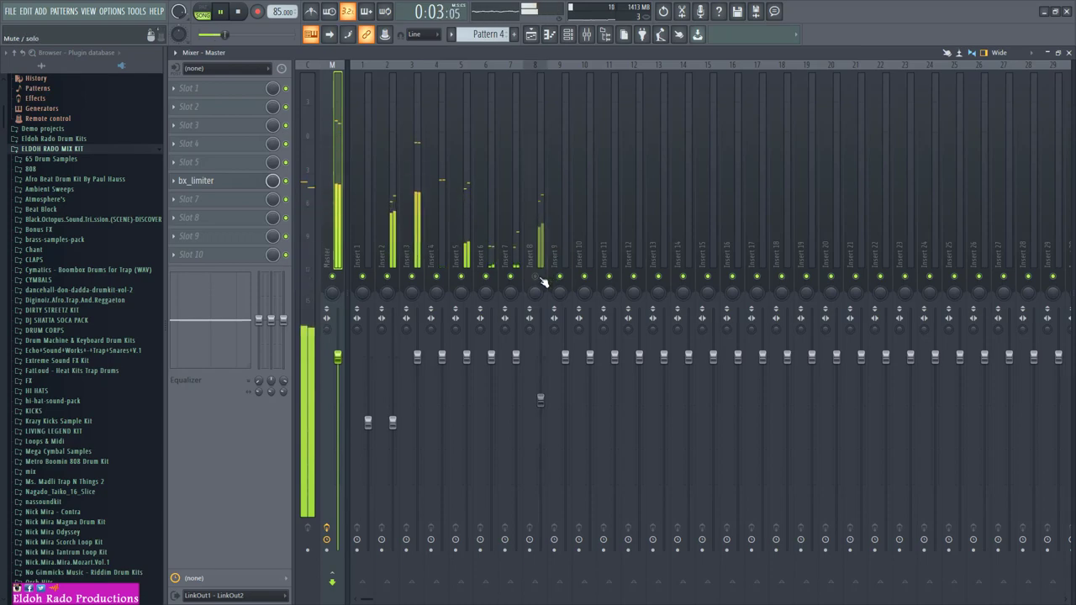
left_click(1068, 52)
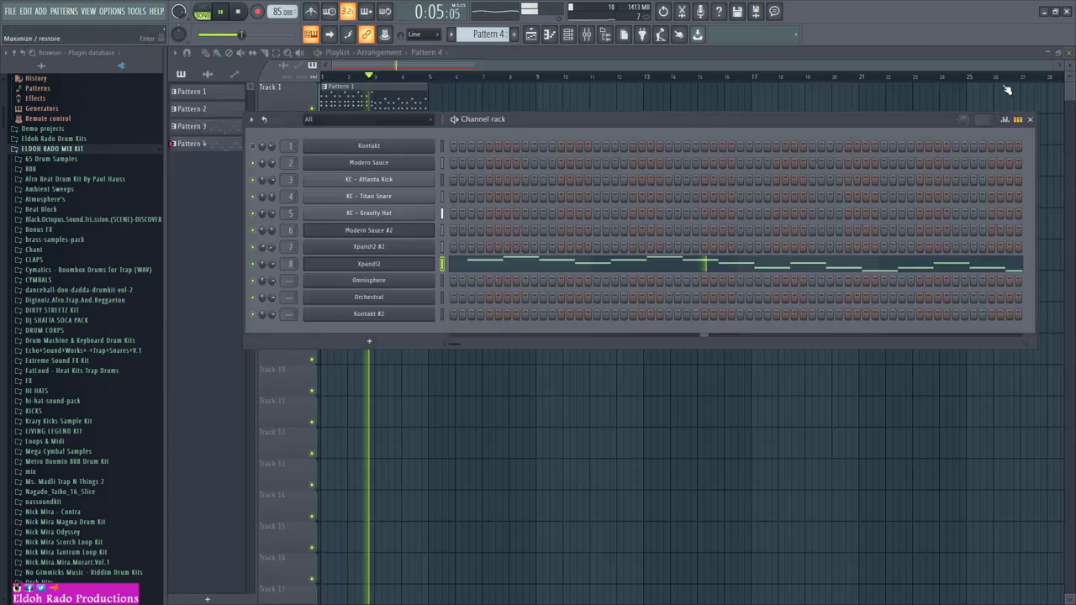
left_click(417, 265)
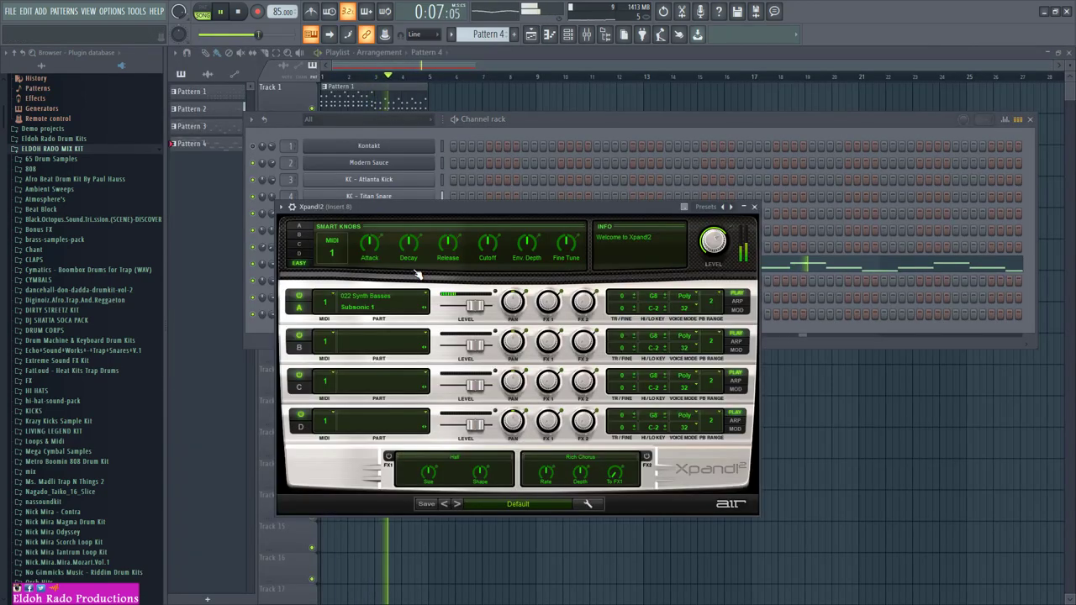
Play Pattern 4 alone and audition part A presets including Sync Bass, Two Osc 303 Imposter, Wide Unison Bass and Full Pick Bass
key("space")
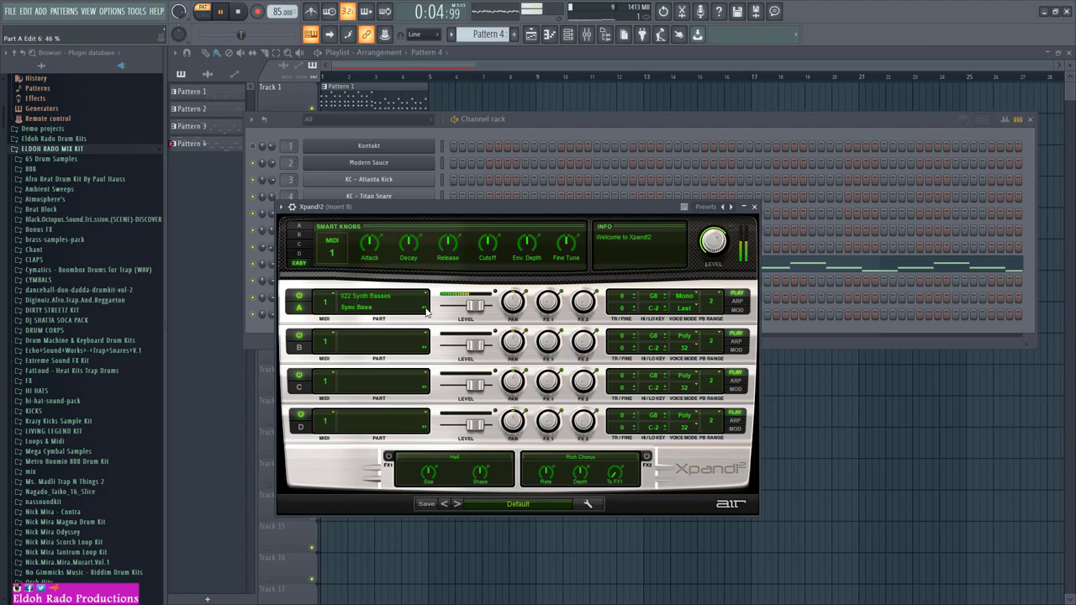
left_click(425, 309)
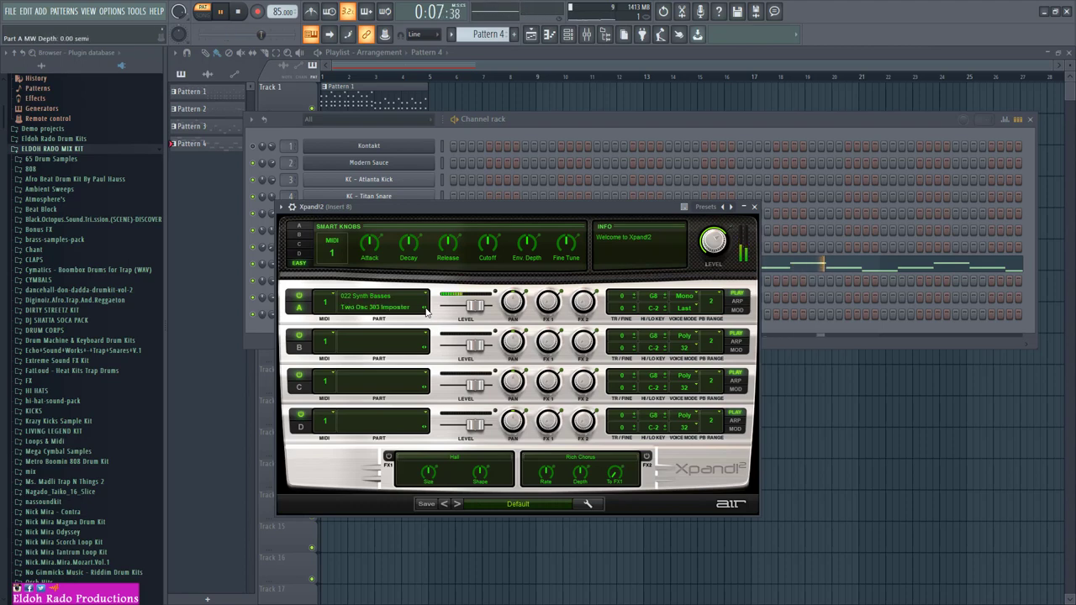
left_click(425, 309)
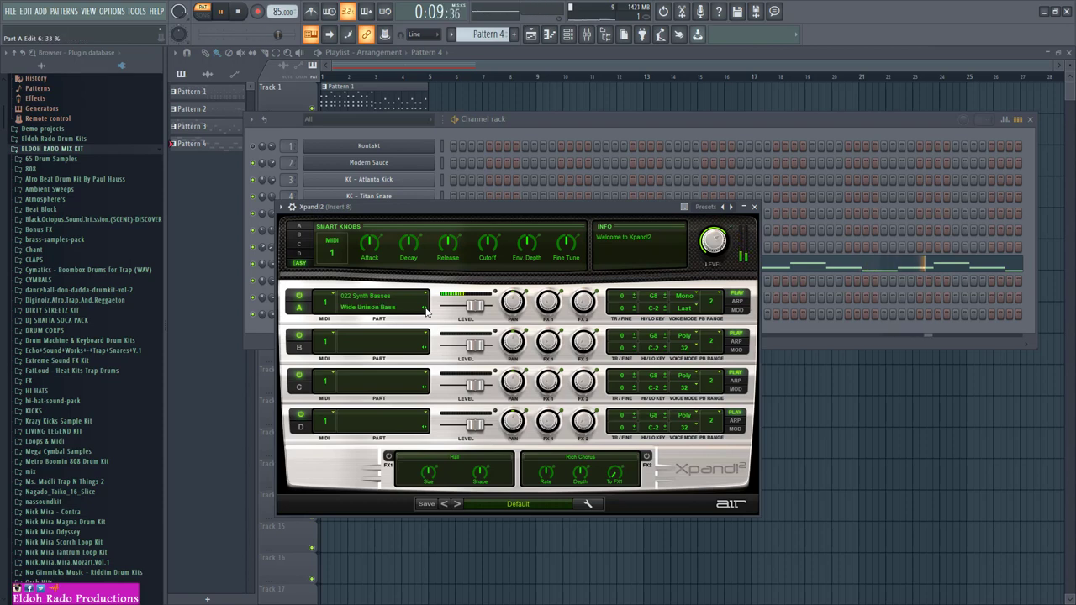
left_click(425, 309)
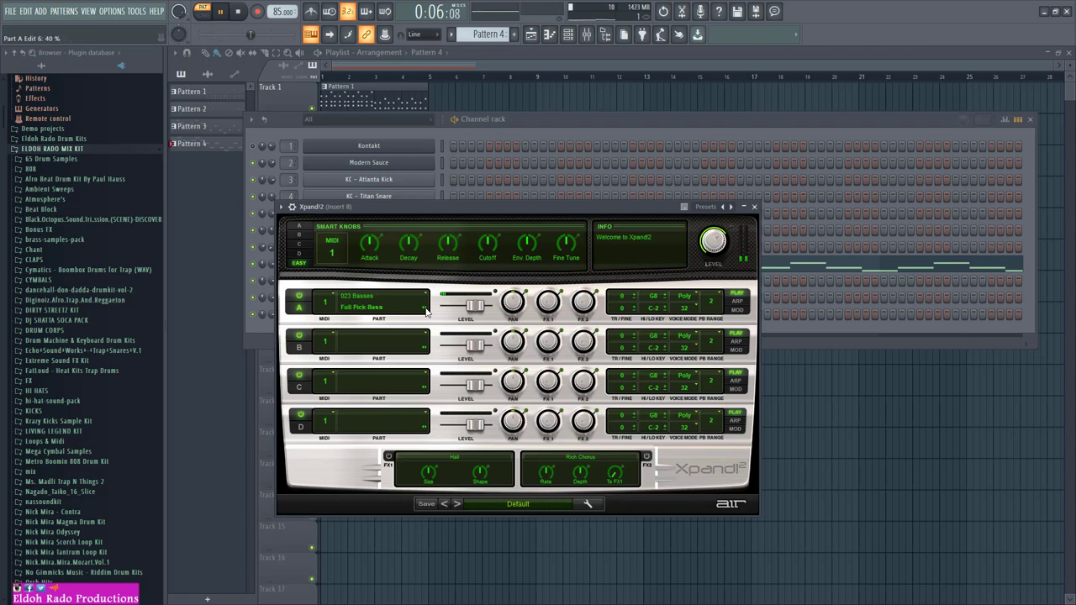
Load Aggressor+ from 022 Synth Basses into part A and step through the presets to 1 Osc Saw Sync Bass
left_click(413, 301)
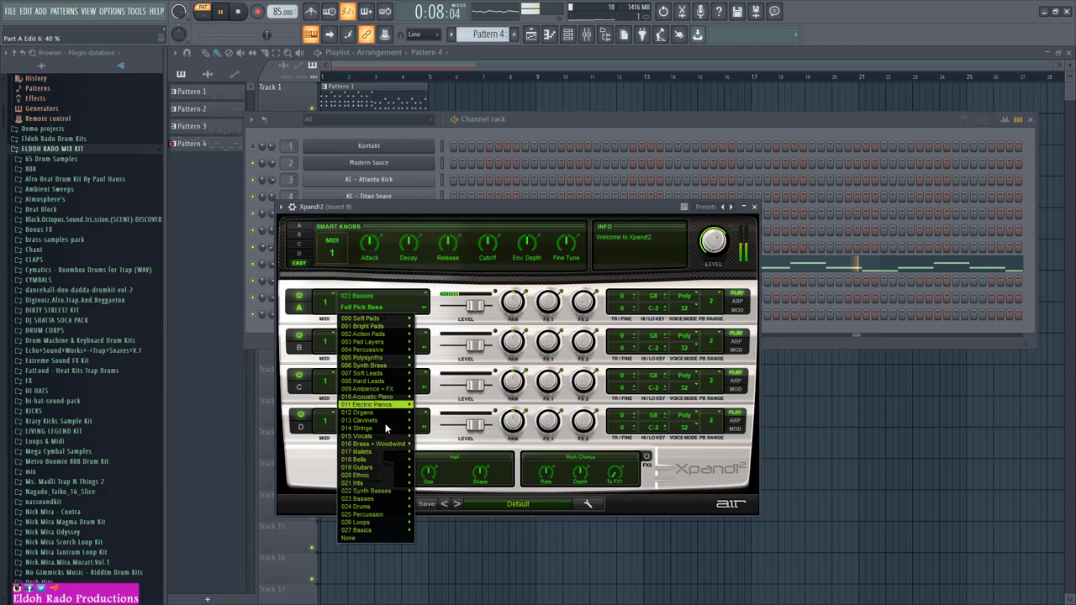
mouse_move(369, 490)
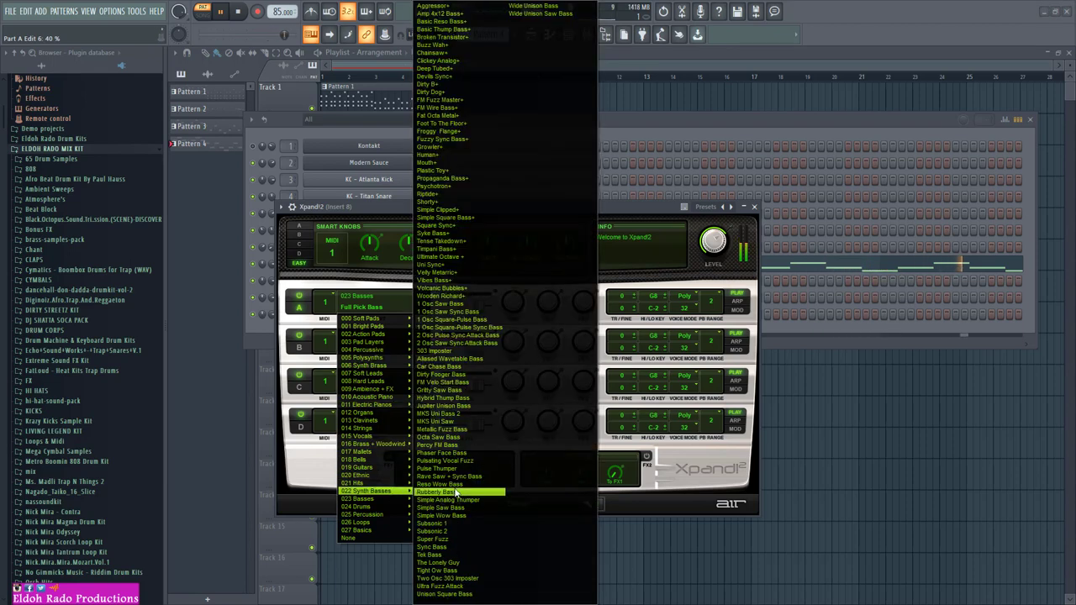
left_click(441, 6)
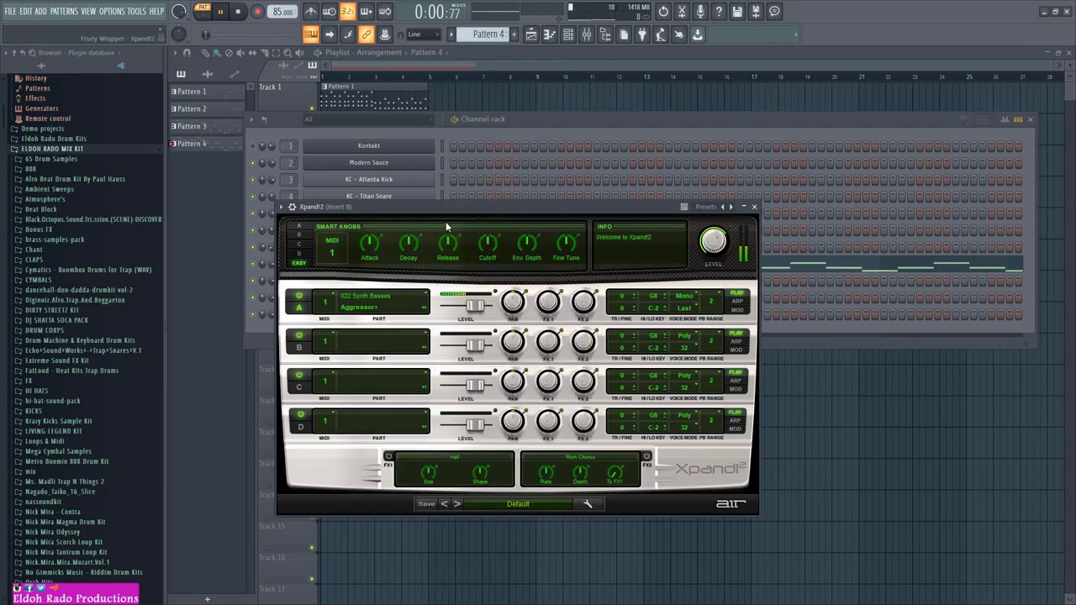
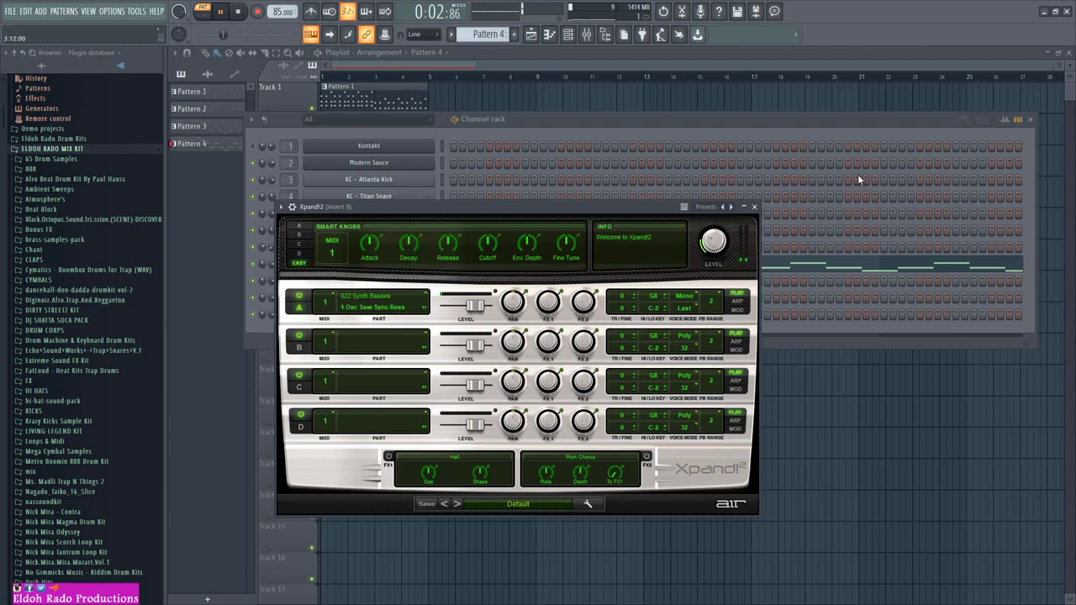
Open the Xpand!2 channel's notes in the piano roll and transpose all of them down one octave
left_click(888, 124)
right_click(437, 260)
left_click(447, 264)
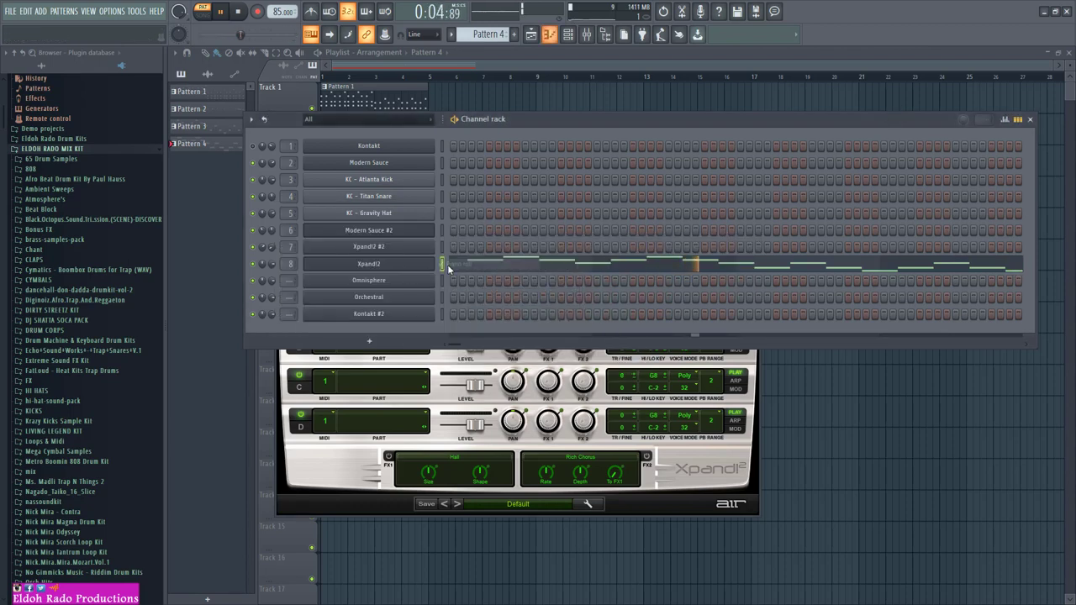
right_click(440, 269)
left_click(441, 266)
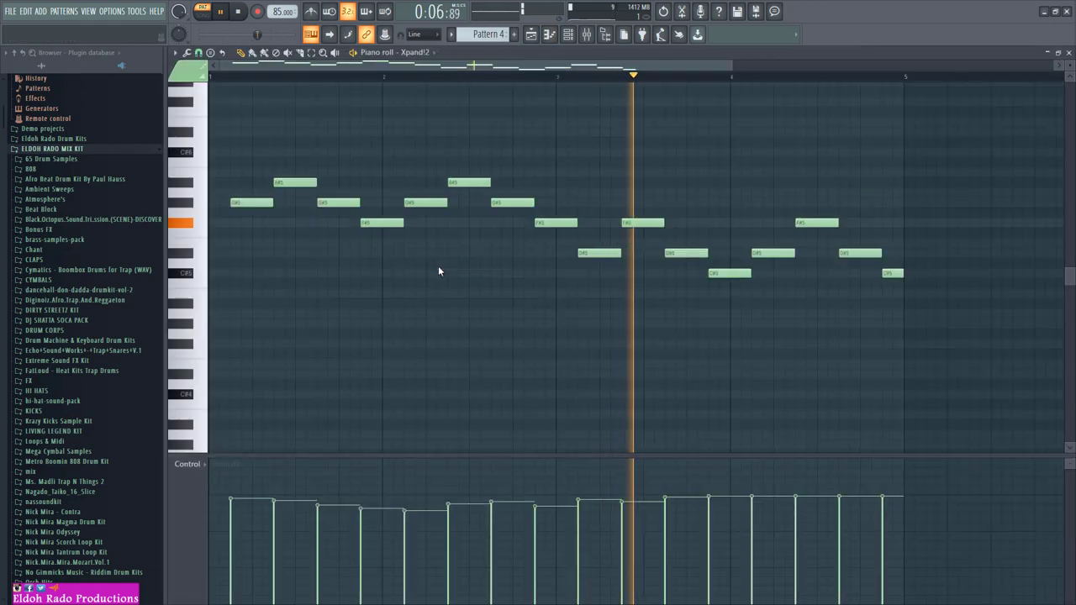
key("ctrl+a")
key("ctrl+Down")
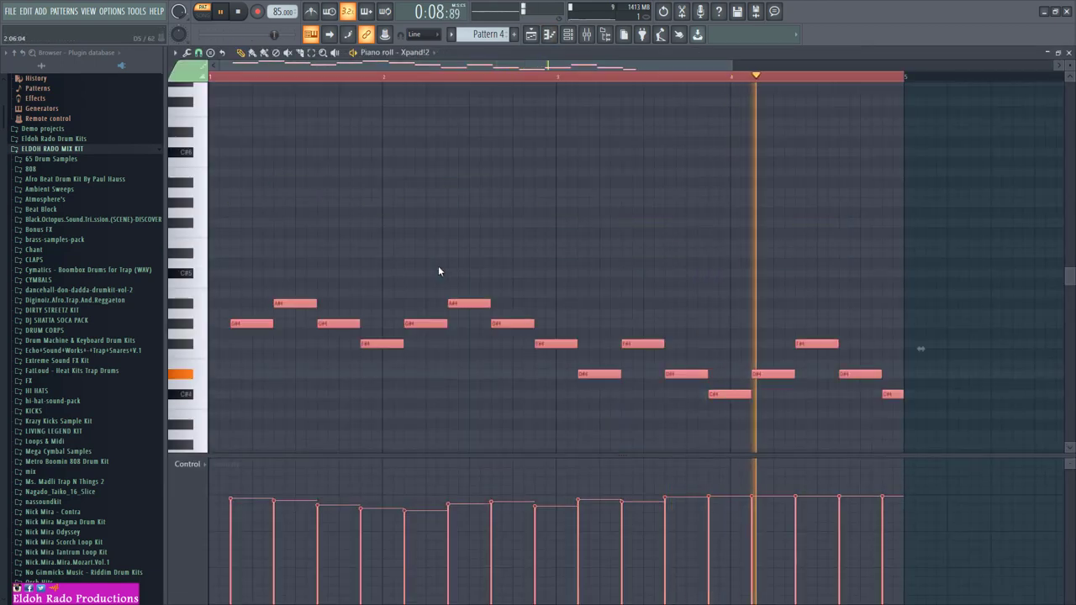
Try the bass notes another octave lower in song playback, and raise them back by one octave
key("ctrl+Down")
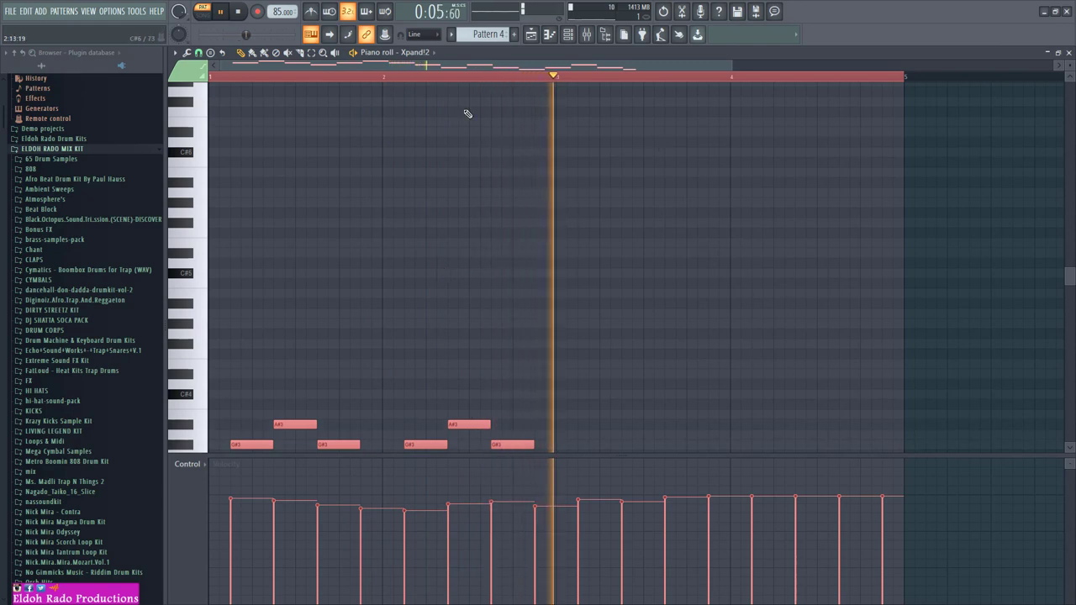
left_click(204, 13)
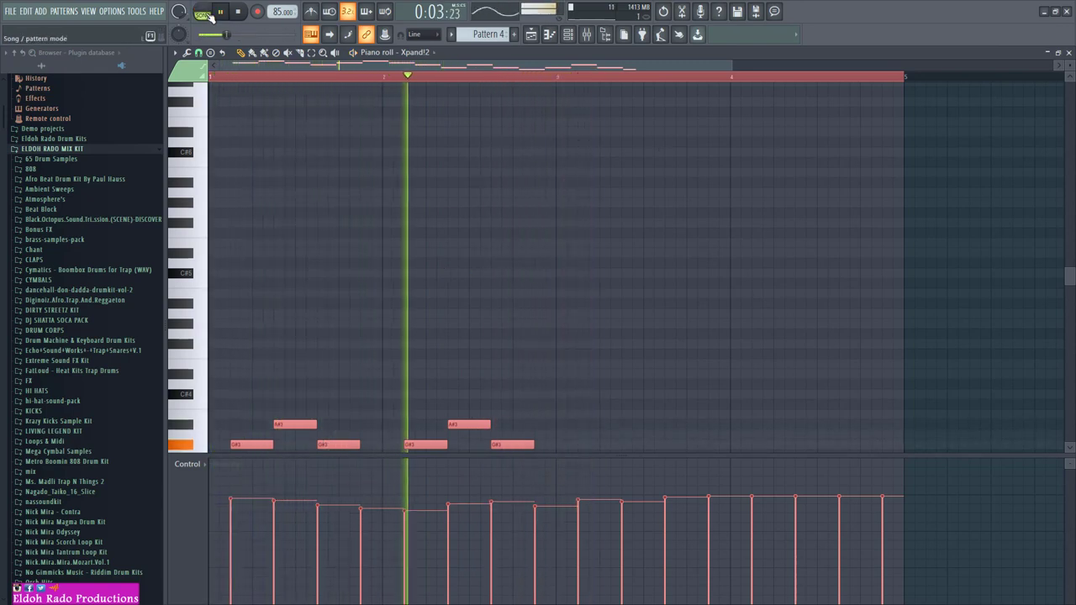
scroll(336, 175, "down", 4)
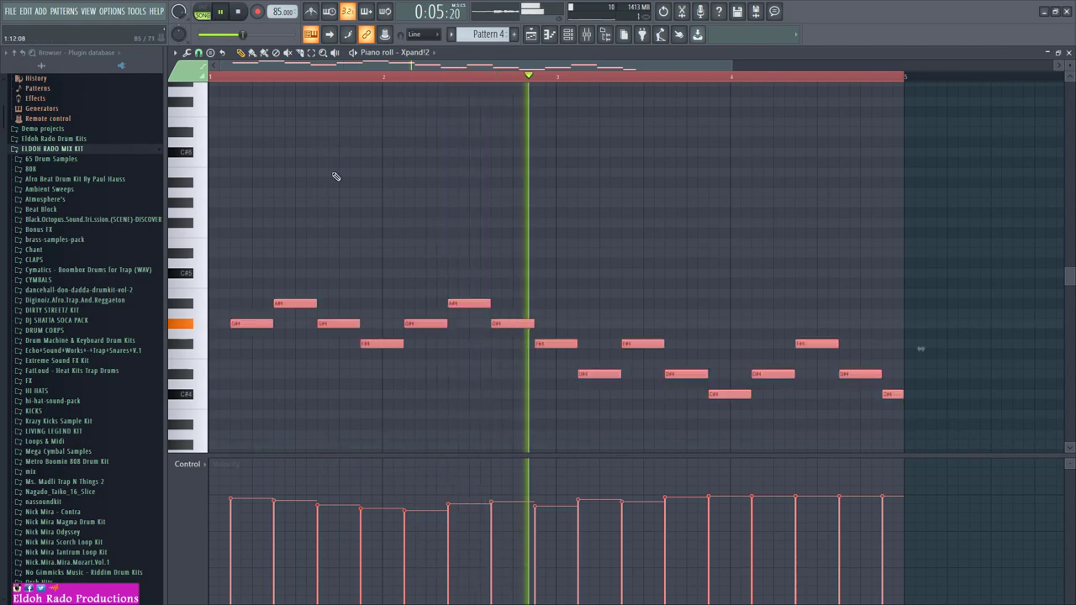
Mute the Modern Sauce channel and pull the level of Xpand!2 part C down to -Inf dB
key("F7")
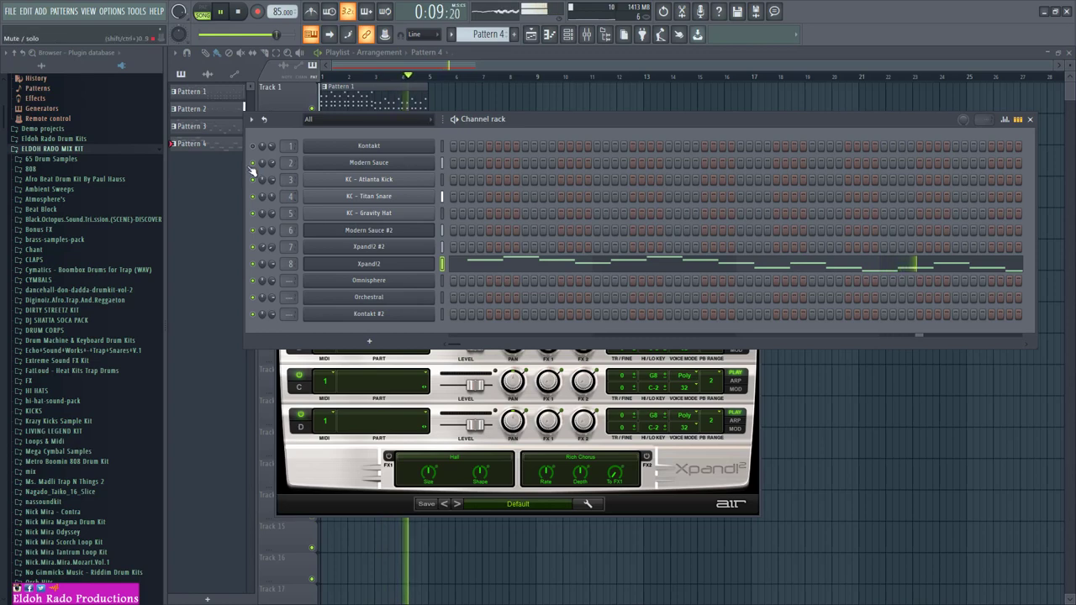
left_click_drag(475, 385, 444, 390)
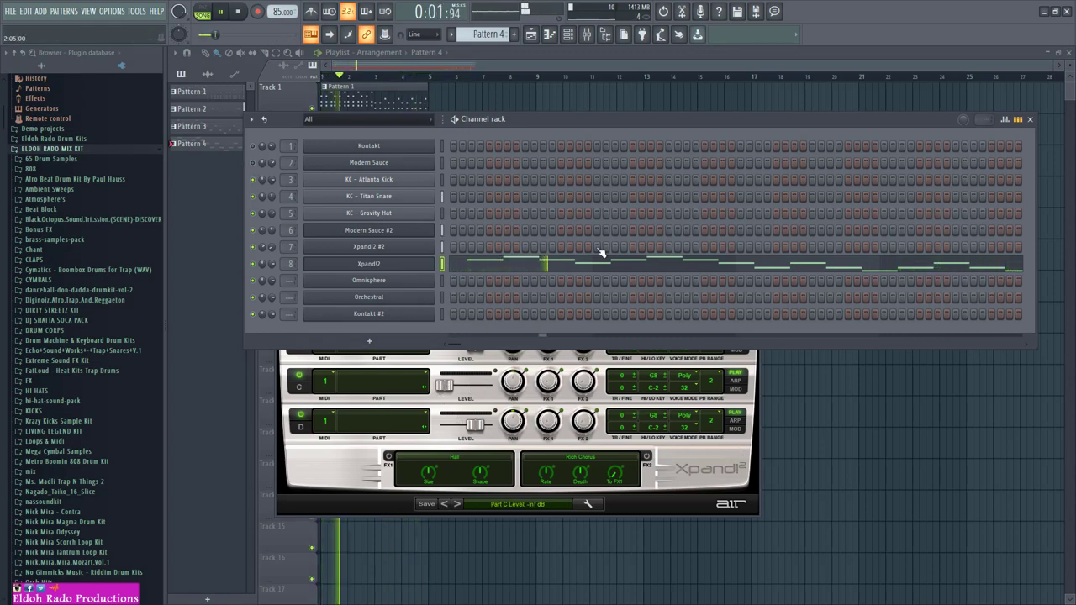
key("F6")
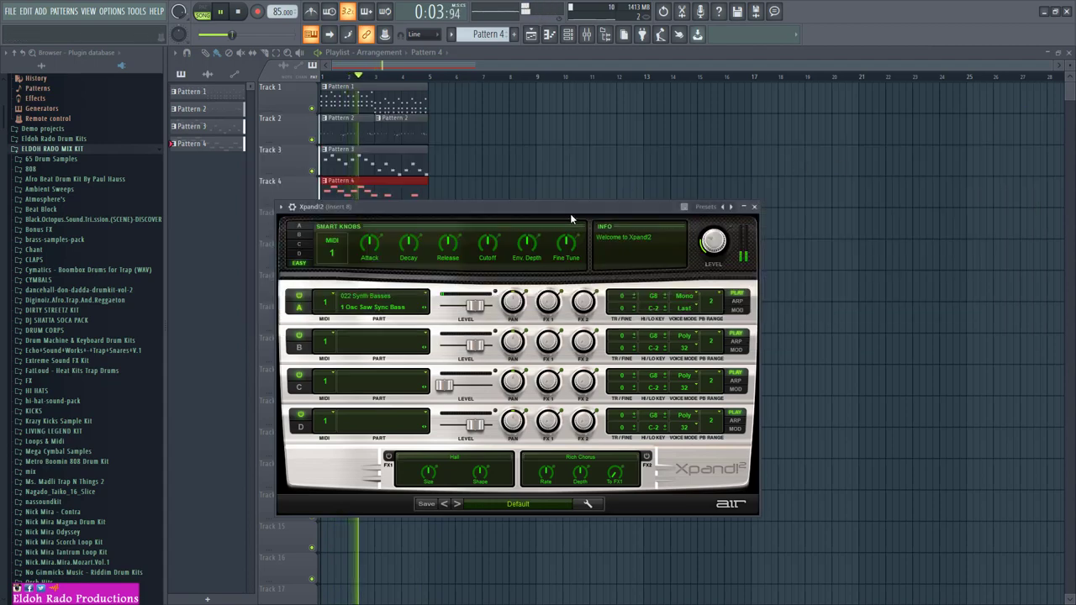
left_click_drag(570, 214, 619, 175)
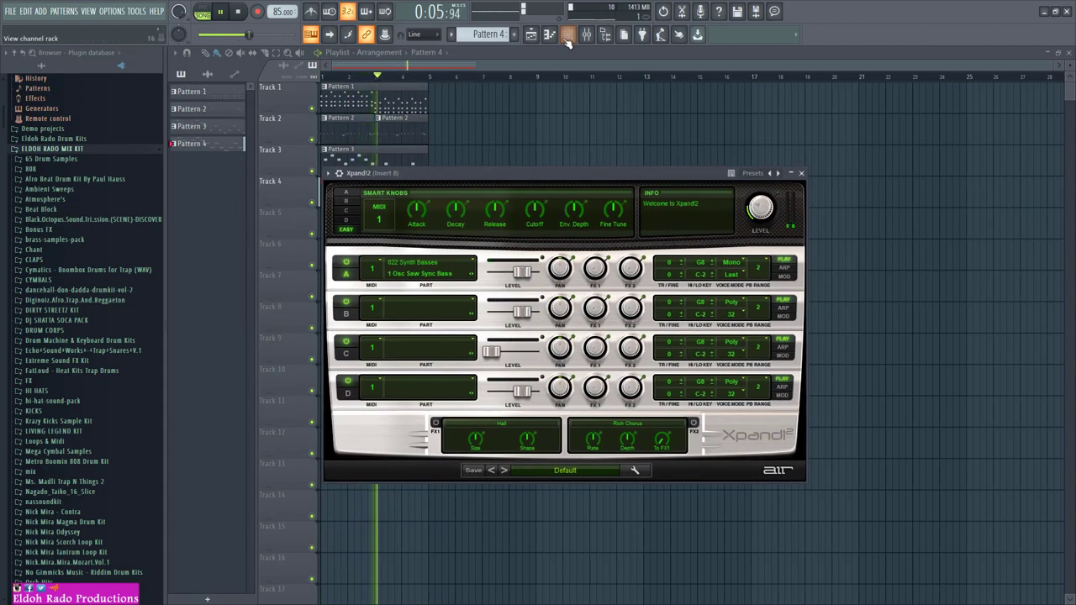
key("F6")
left_click(251, 119)
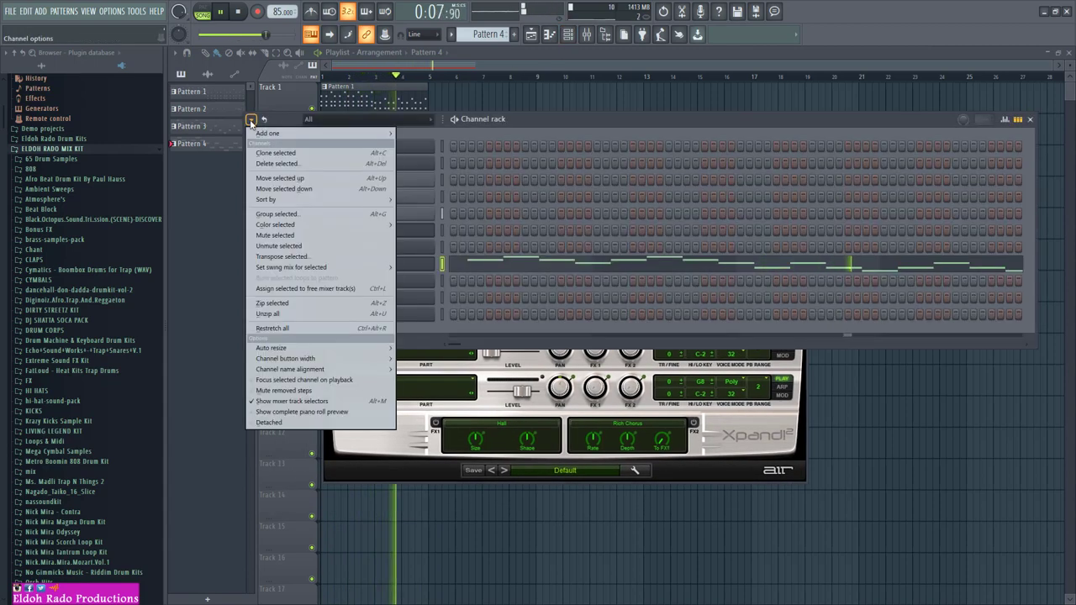
key("Escape")
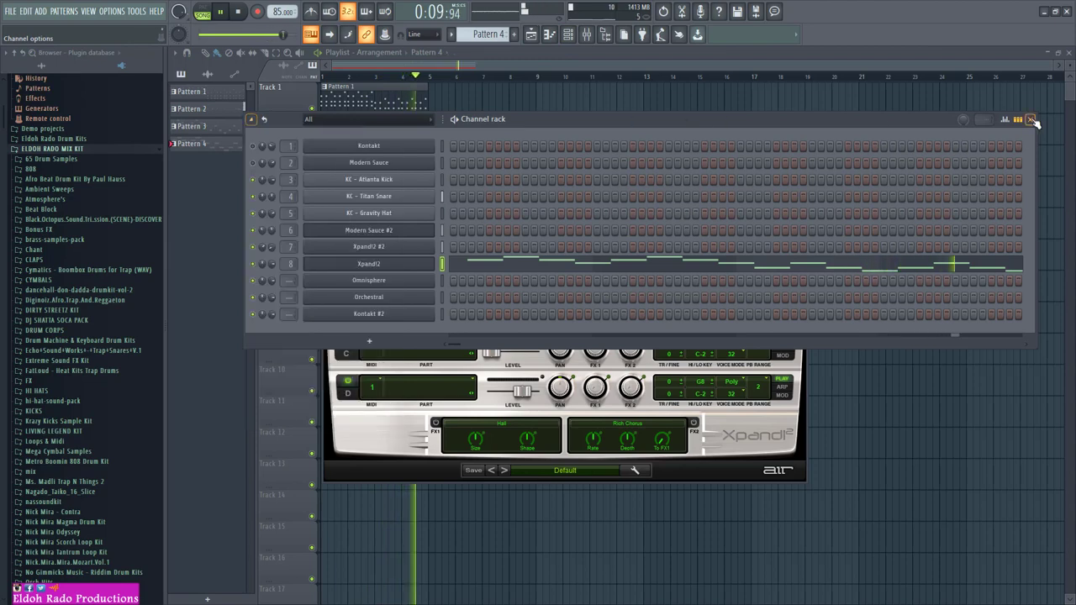
key("F6")
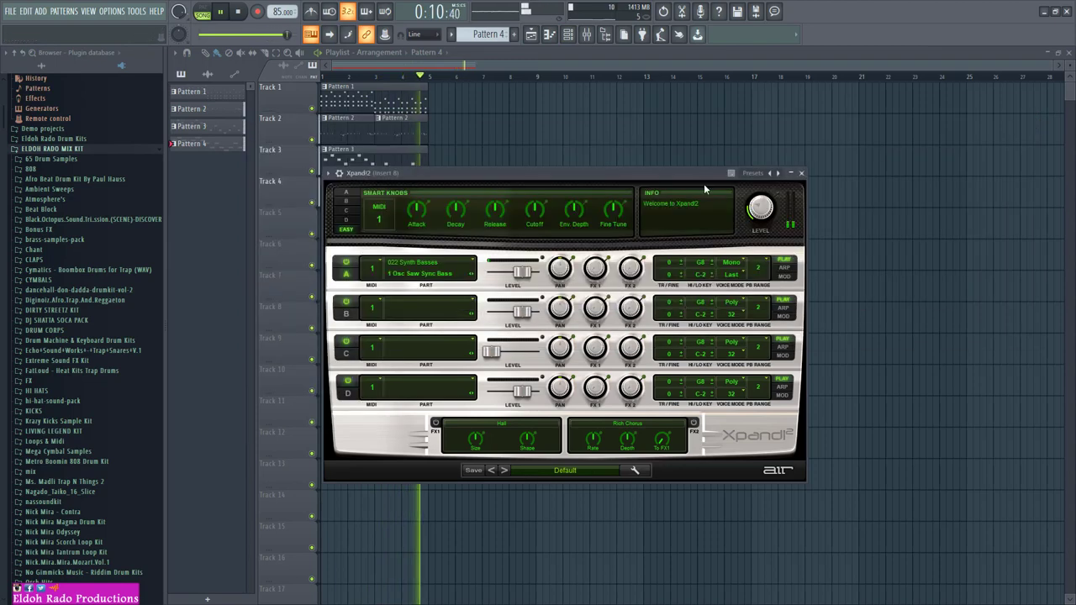
Switch Xpand!2 part A to the 1 Osc Square-Pulse Bass preset and raise the plugin's output level
left_click(473, 274)
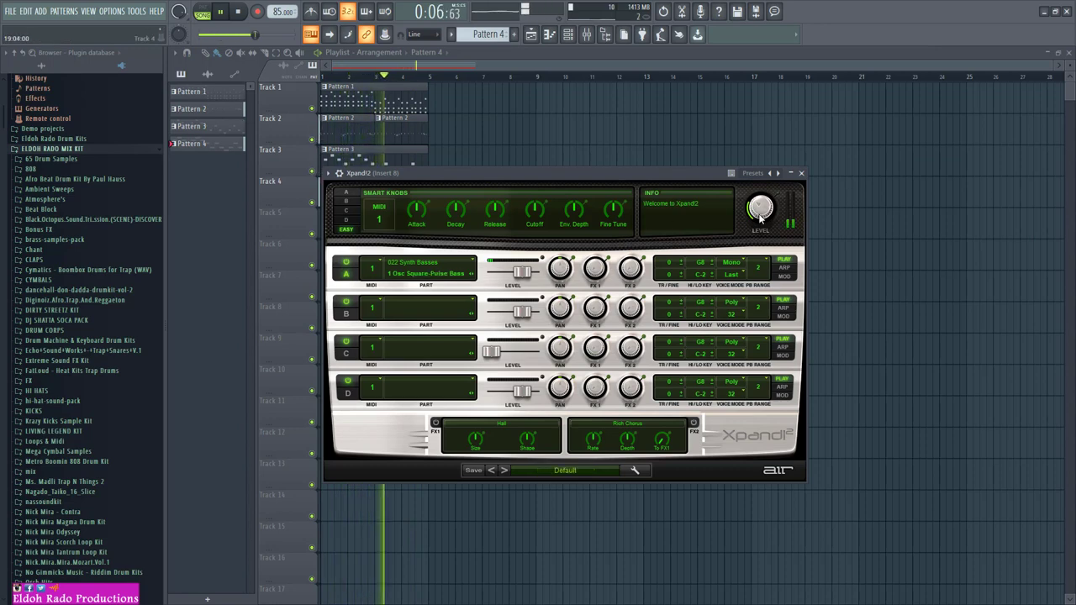
left_click_drag(760, 216, 760, 201)
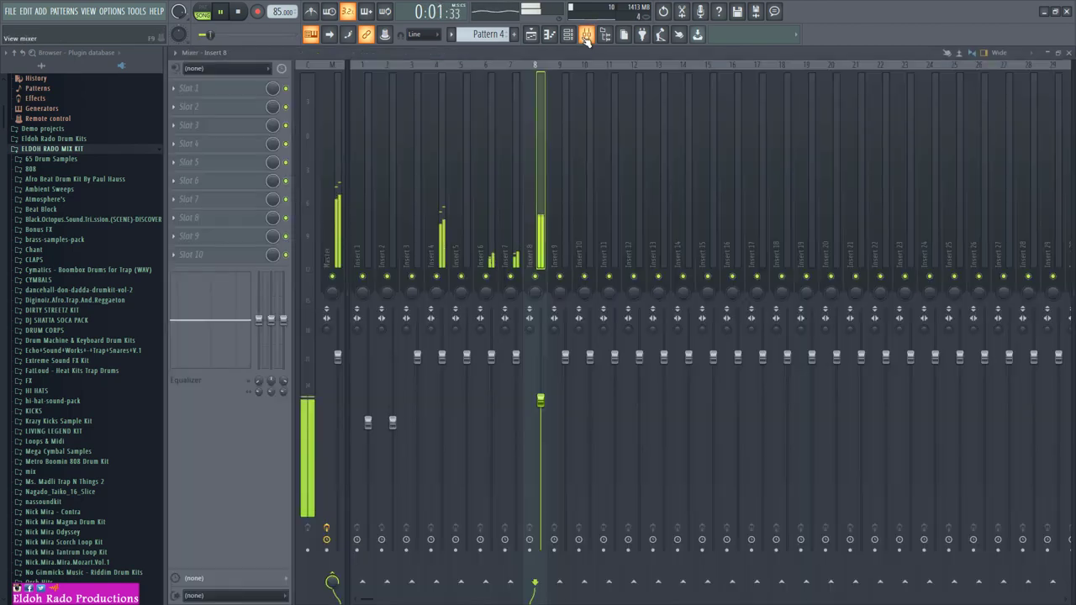
Pull down the mixer faders of Insert 8 and of Inserts 6 and 7 during playback
left_click(586, 34)
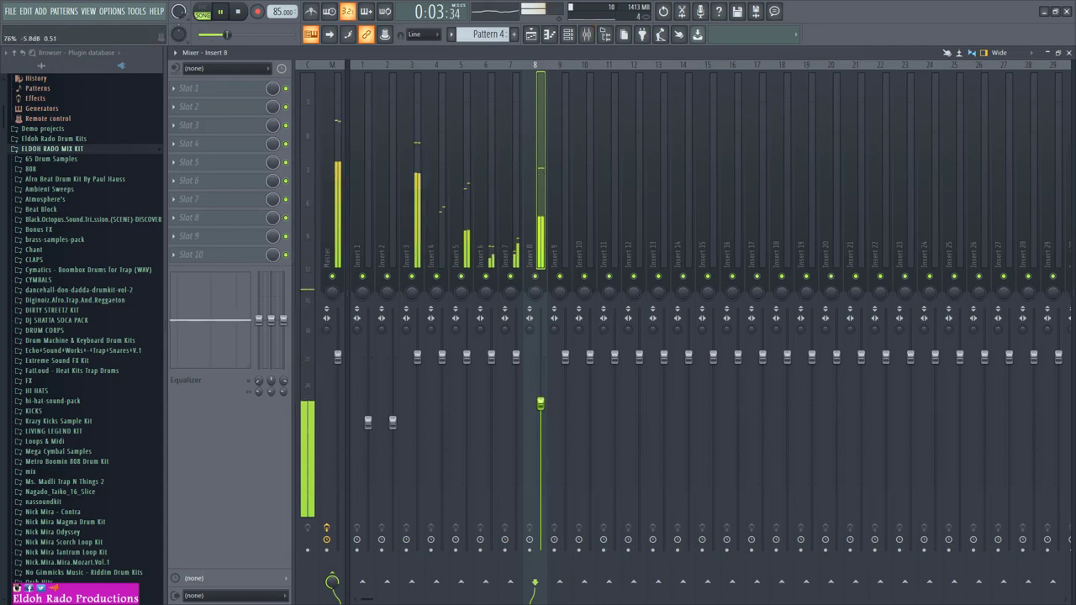
left_click_drag(541, 399, 541, 426)
left_click(513, 349)
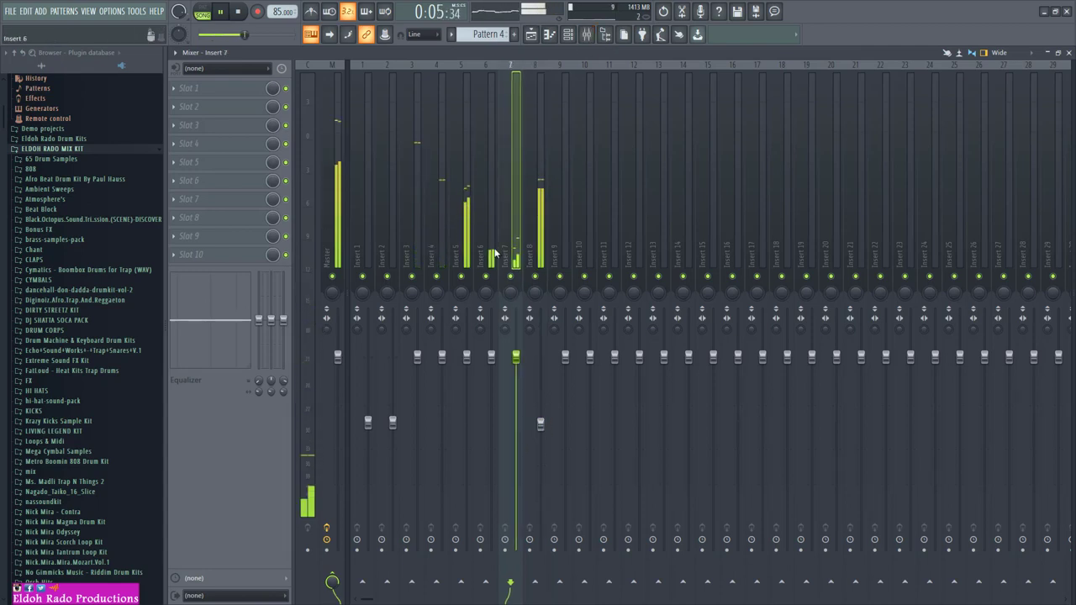
left_click(492, 349, "ctrl")
left_click_drag(516, 357, 540, 437)
Stop playback and load the Plugin Alliance bx_subsynth effect into slot 5 of Insert 8
left_click(190, 126)
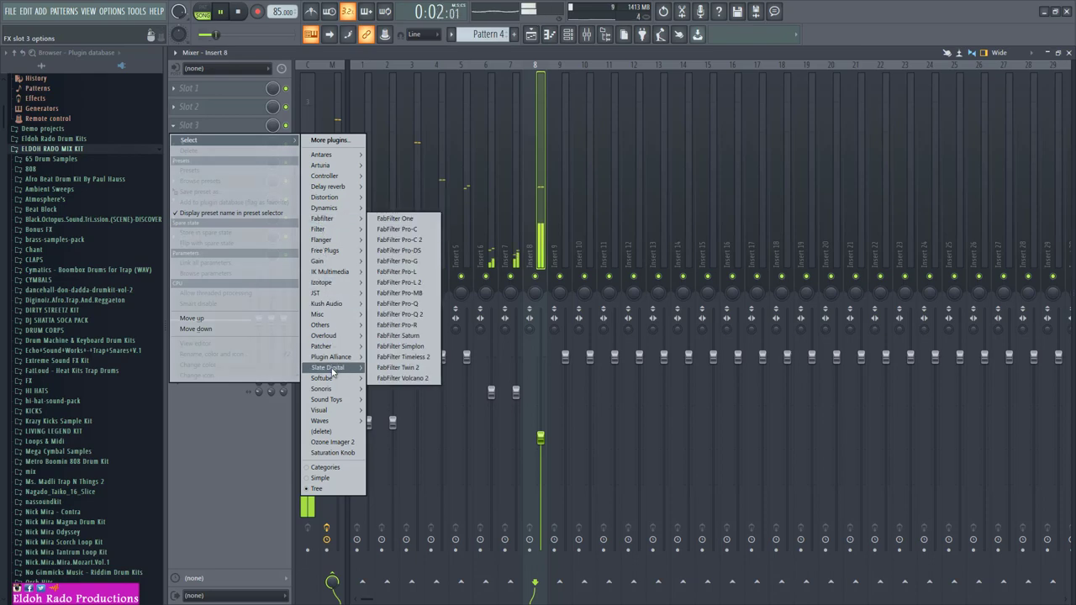
left_click(499, 96)
key("space")
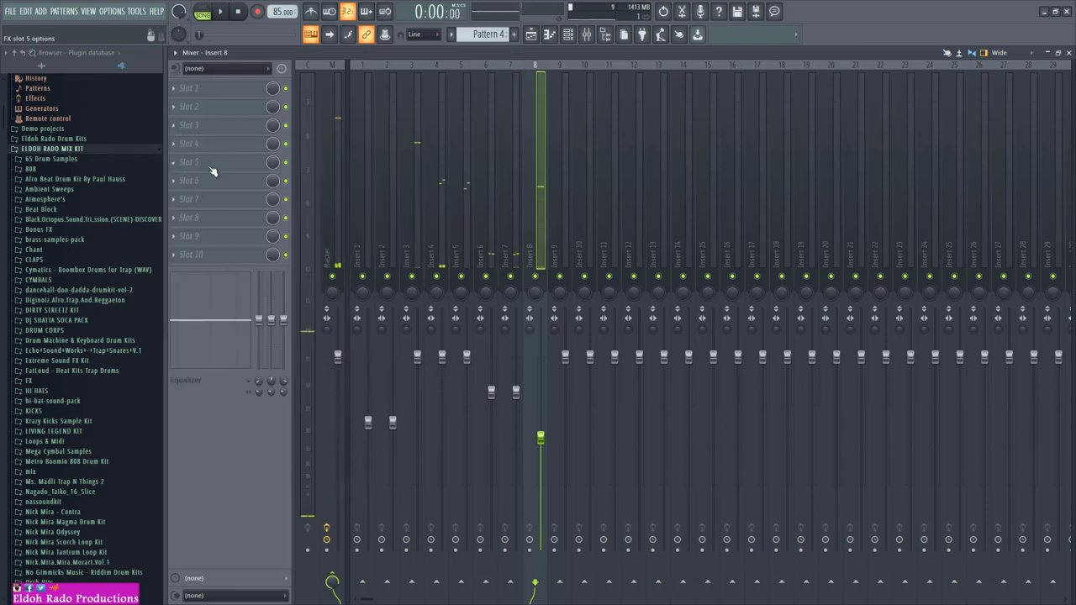
left_click(216, 163)
mouse_move(340, 397)
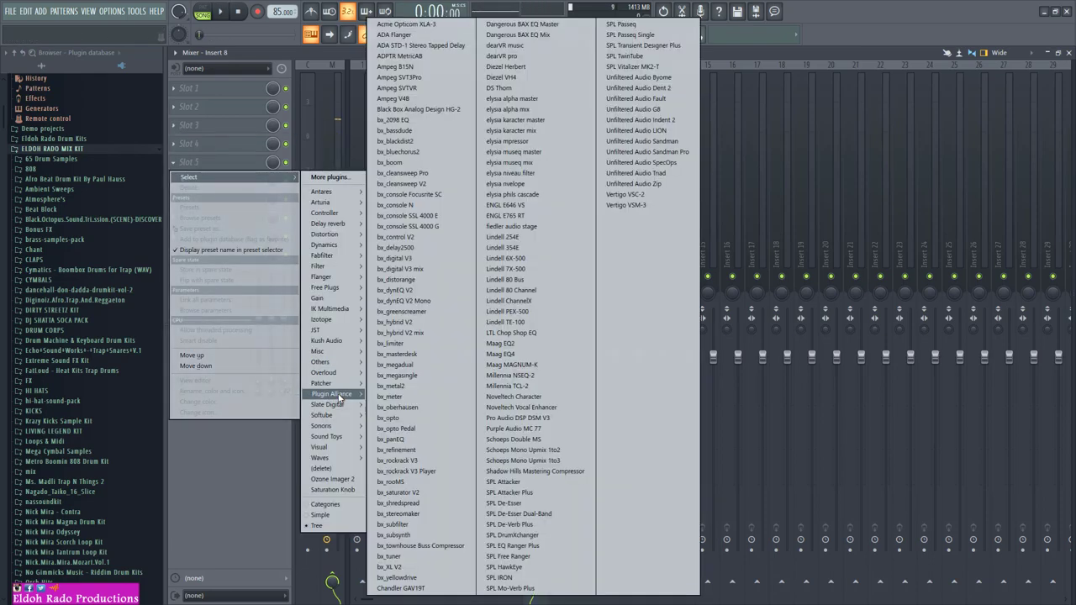
left_click(404, 535)
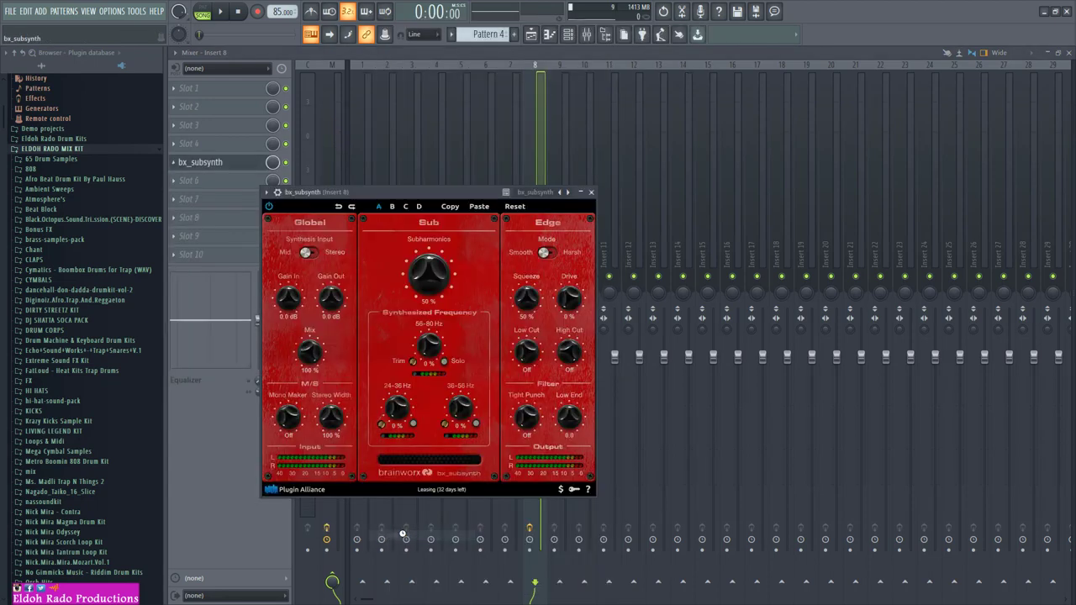
left_click_drag(455, 193, 541, 173)
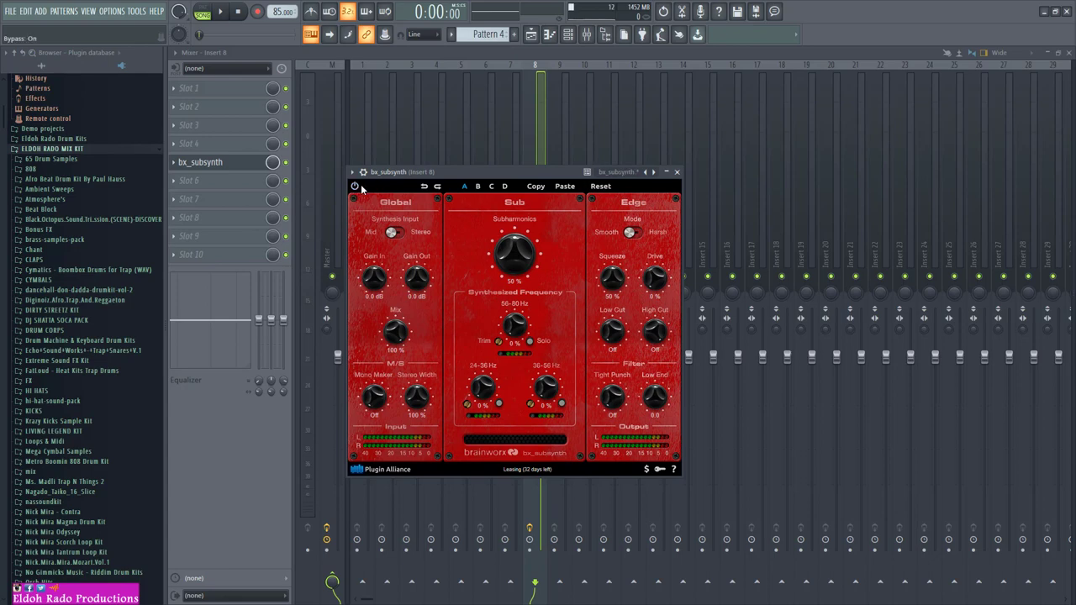
During playback, set bx_subsynth's Tight Punch to 27 Hz and the 36-56 Hz band to 20 %, comparing it with bypass
key("space")
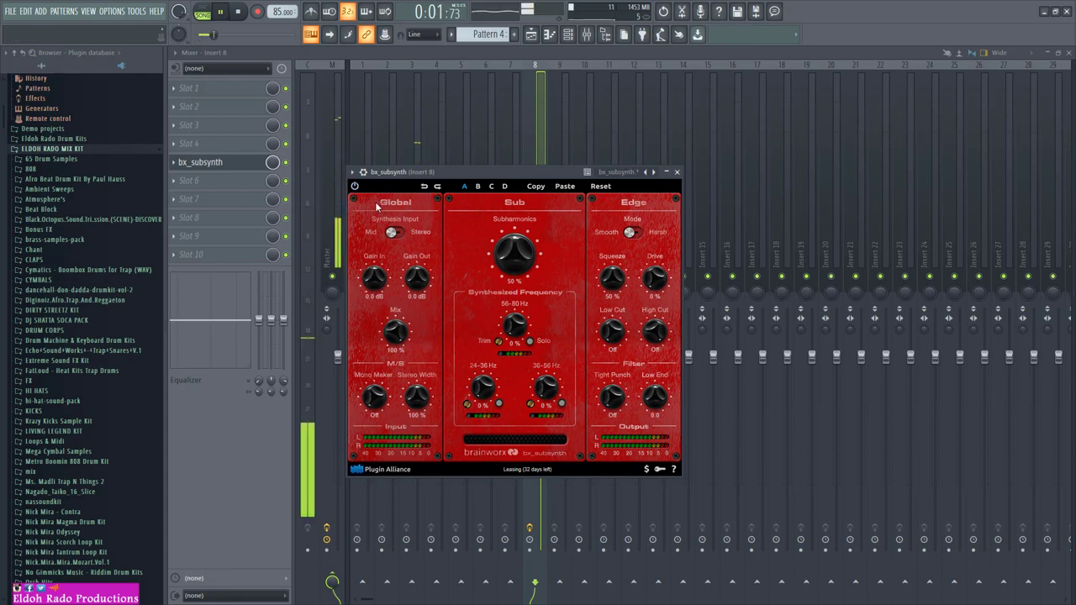
left_click(354, 185)
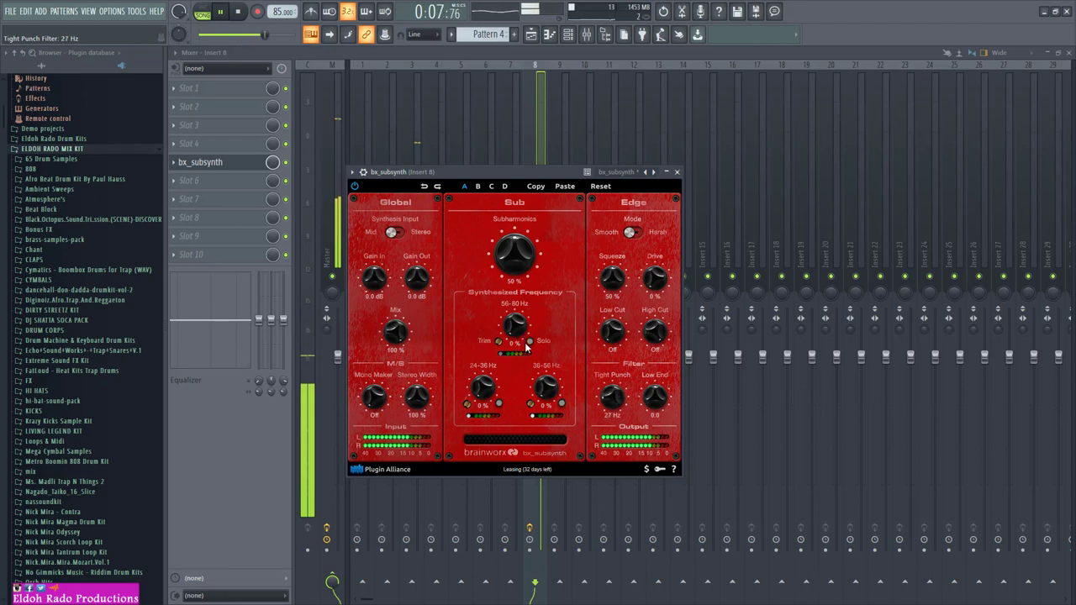
left_click_drag(550, 398, 545, 384)
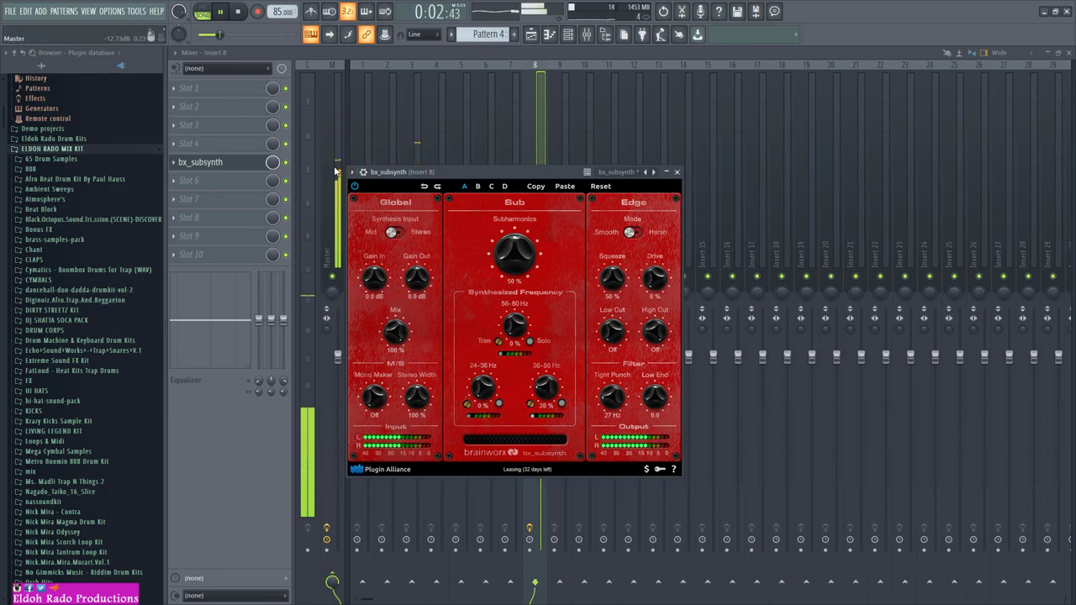
left_click(354, 187)
left_click(354, 187)
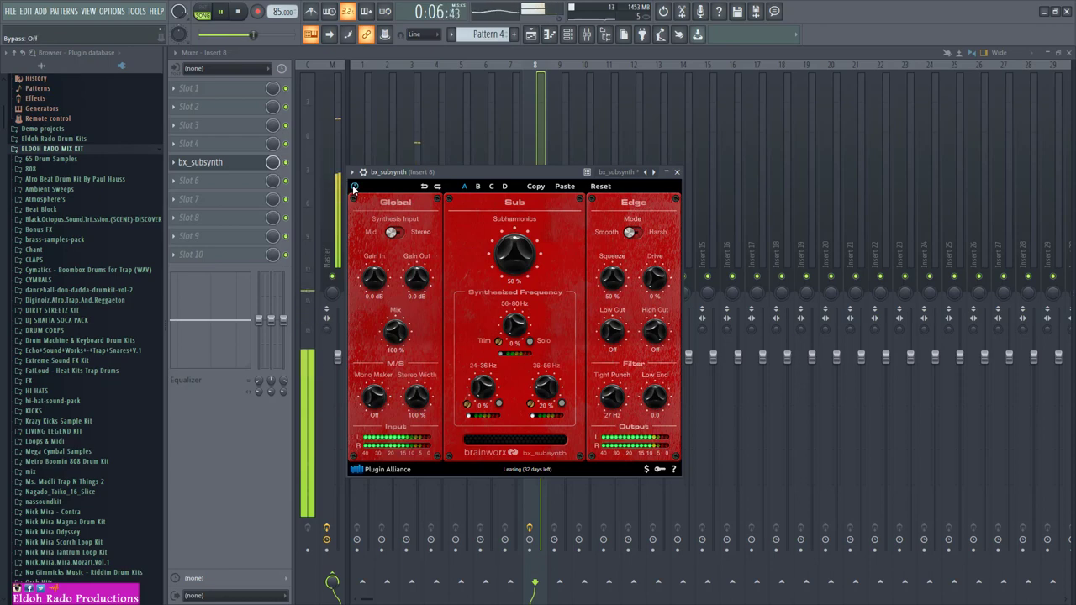
Solo the 36-56 Hz band while setting it to 37 %, and compare the bass with bx_subsynth bypassed
left_click(563, 405)
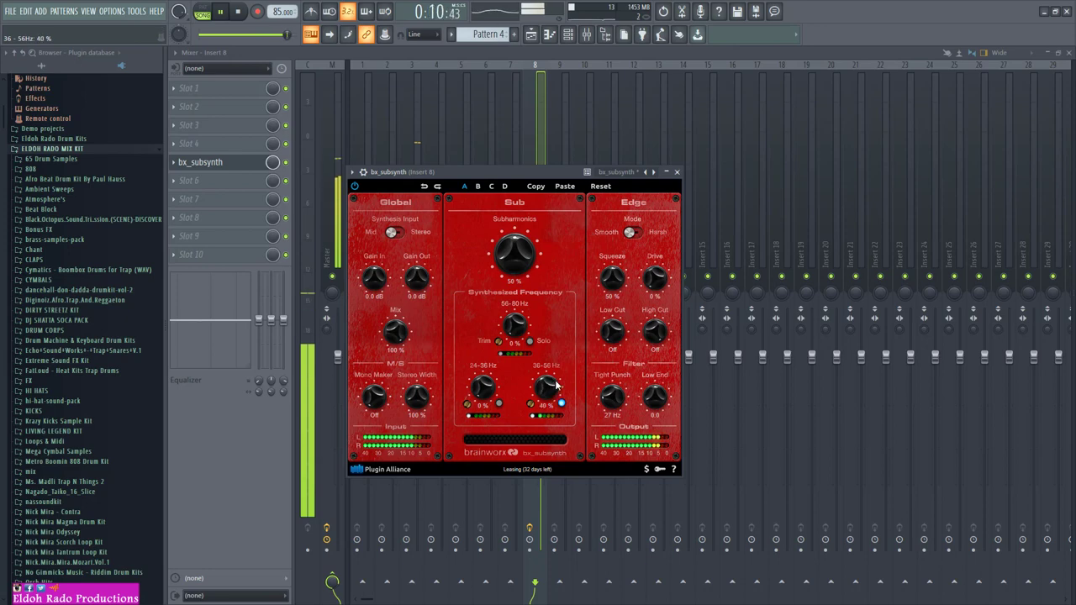
scroll(543, 389, "down", 2)
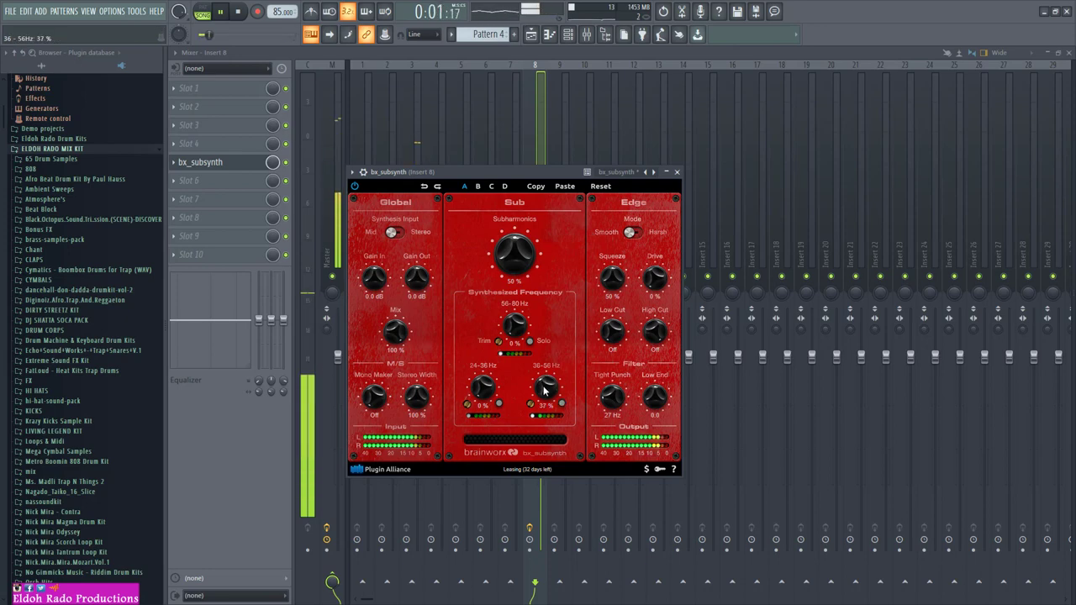
left_click(357, 186)
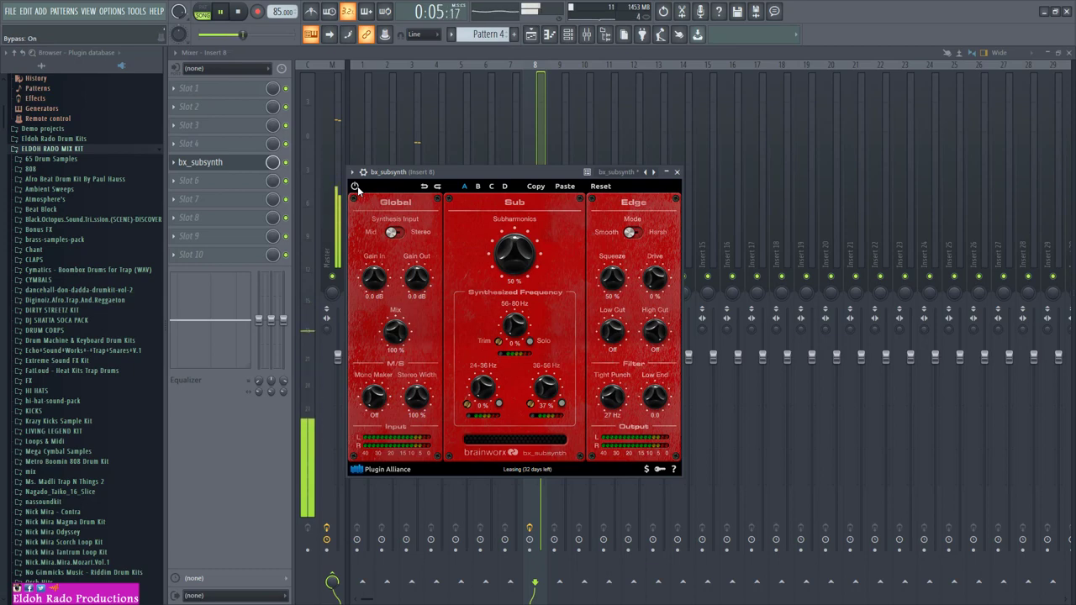
left_click(357, 186)
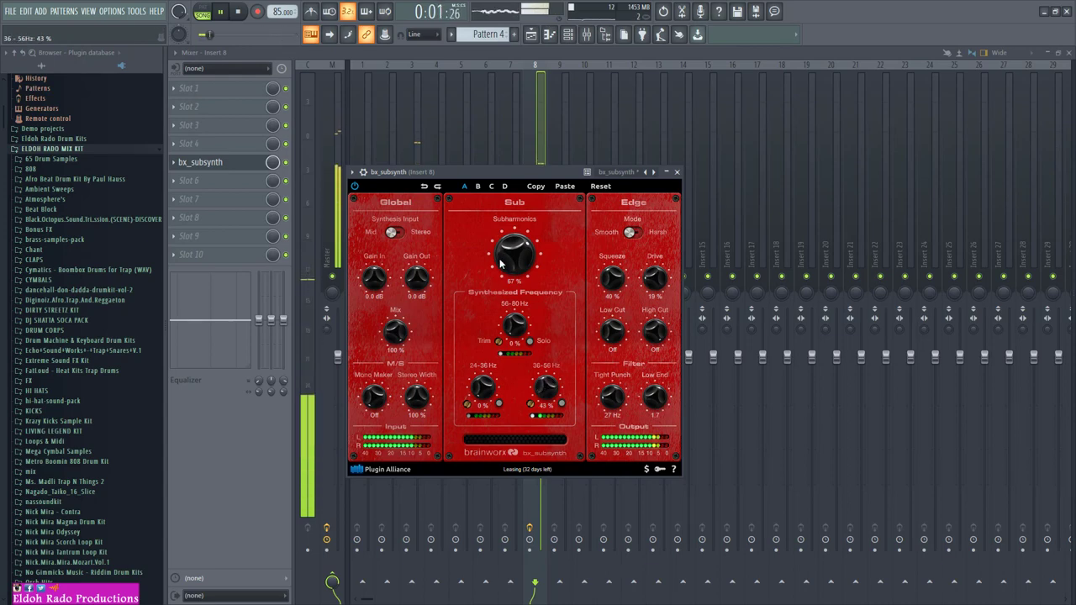
Set bx_subsynth's Subharmonics to 64 % and Stereo Width to 117 %, and close the plugin window
left_click(353, 190)
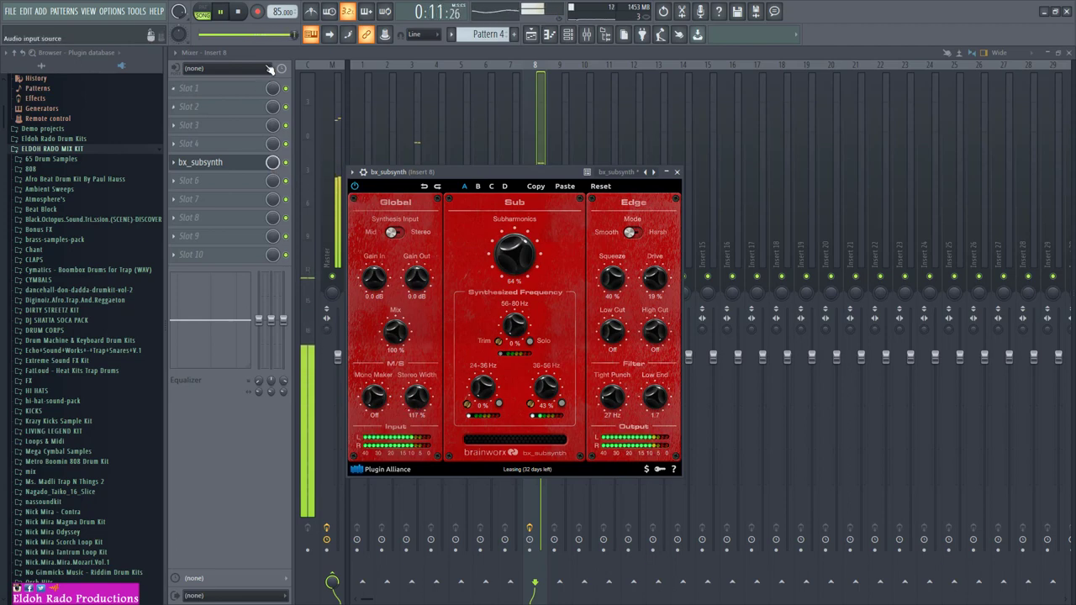
left_click(668, 172)
left_click(666, 171)
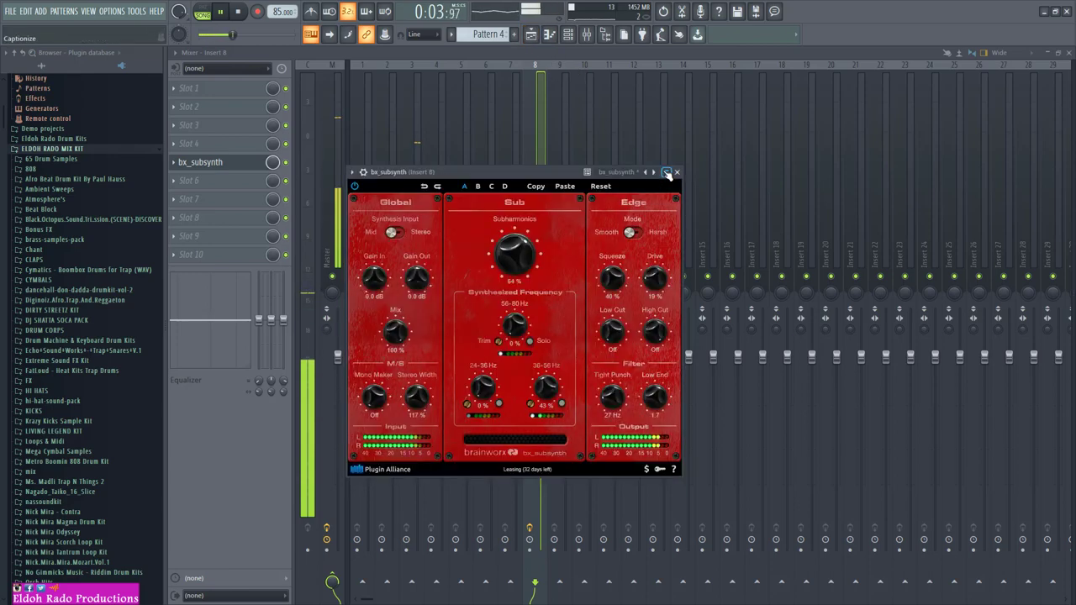
left_click(677, 172)
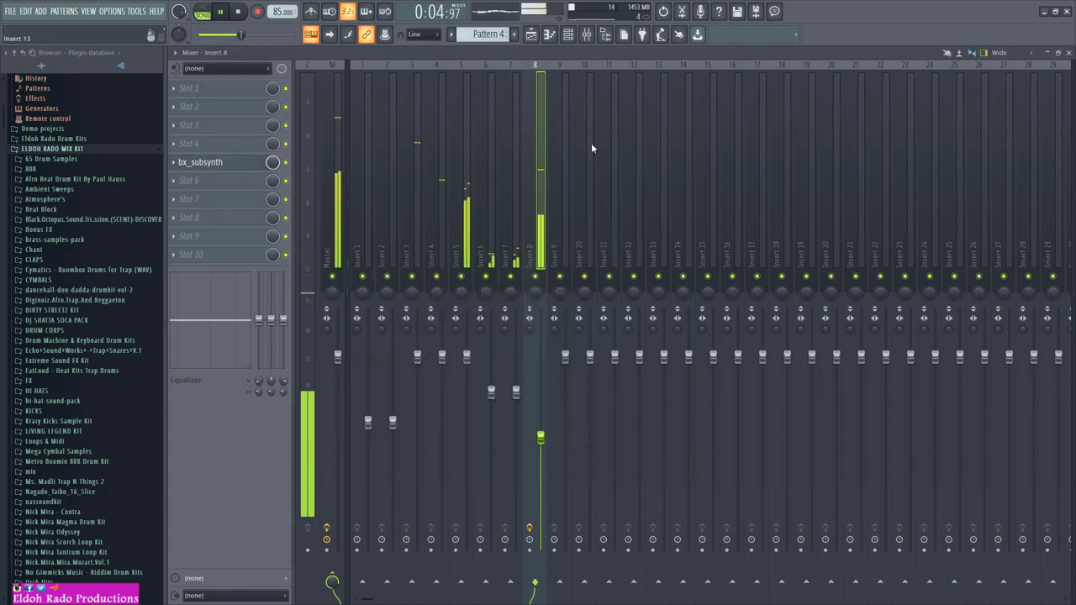
Switch from the mixer to the playlist, try pattern playback briefly and return to song mode
left_click(567, 35)
left_click(585, 36)
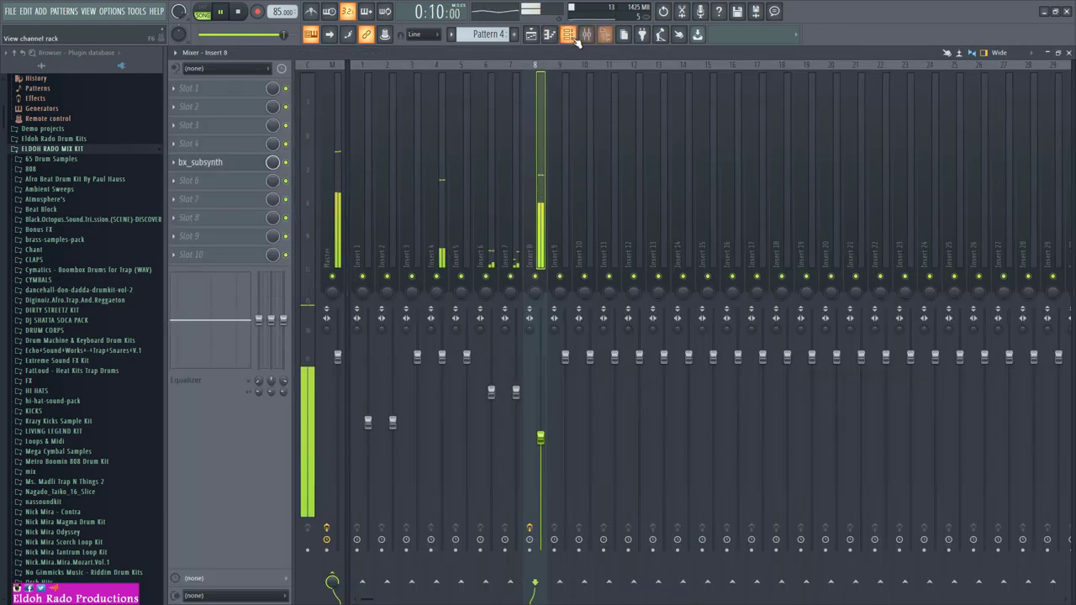
left_click(568, 36)
left_click(530, 34)
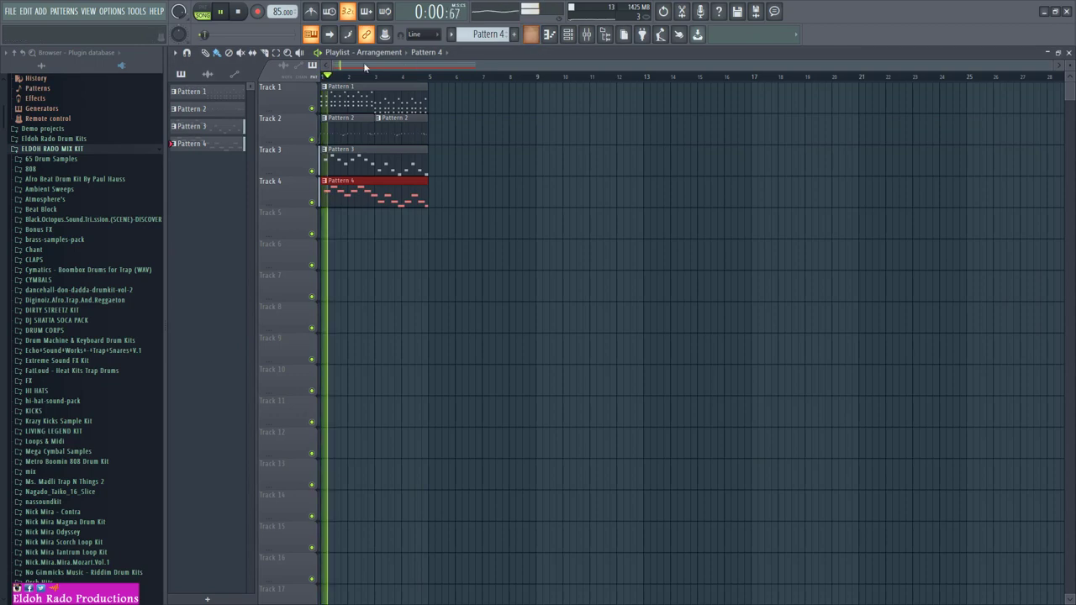
left_click(203, 13)
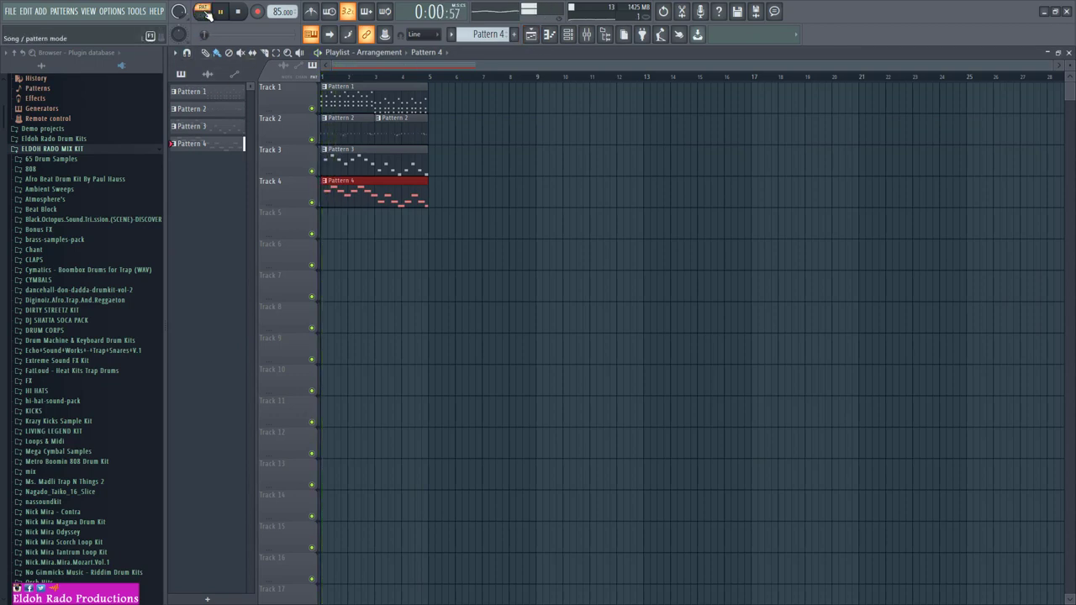
left_click(203, 13)
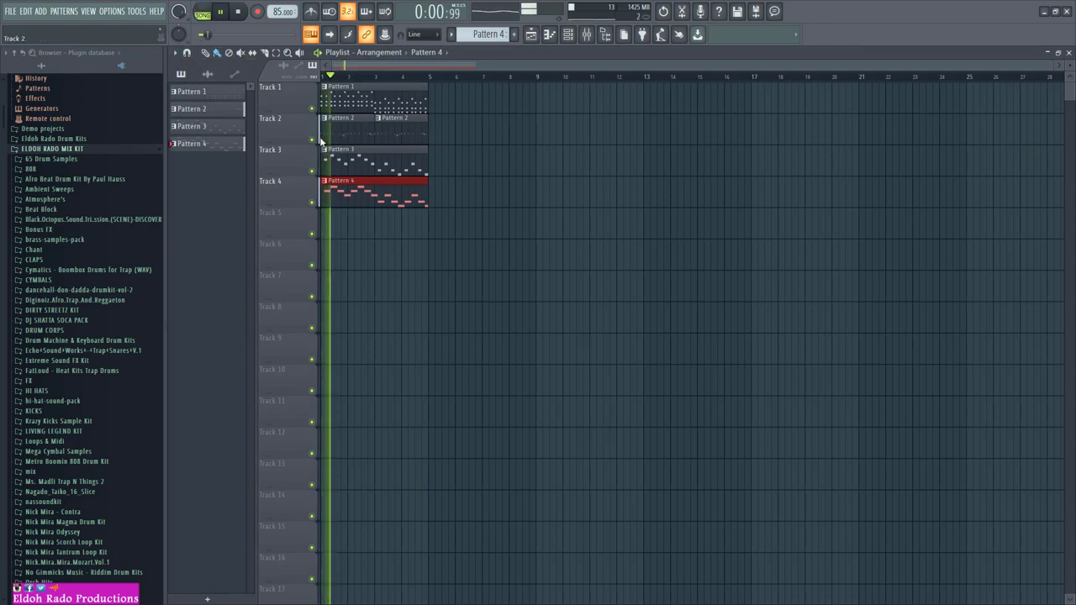
Unmute the Modern Sauce channel, step its preset to Synth - Bad Bitches and set its volume to 46 %
left_click(568, 35)
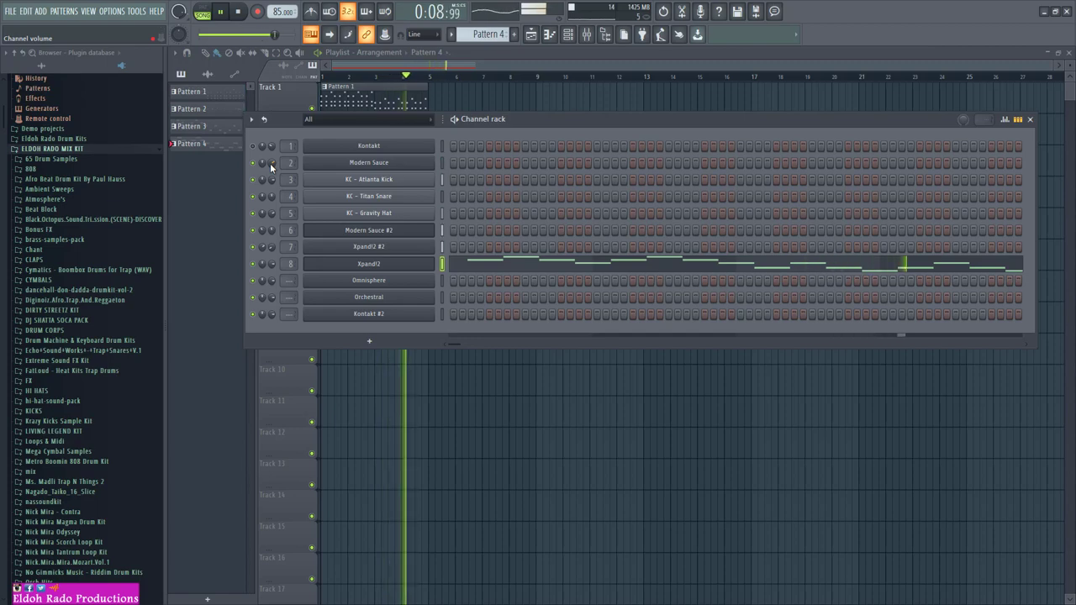
left_click(386, 165)
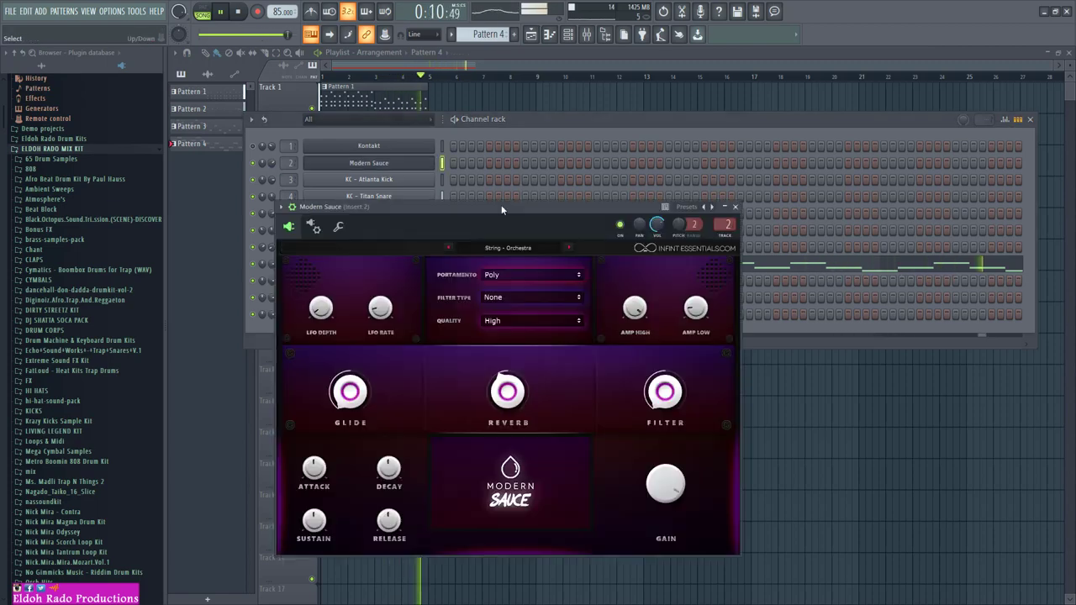
left_click(569, 249)
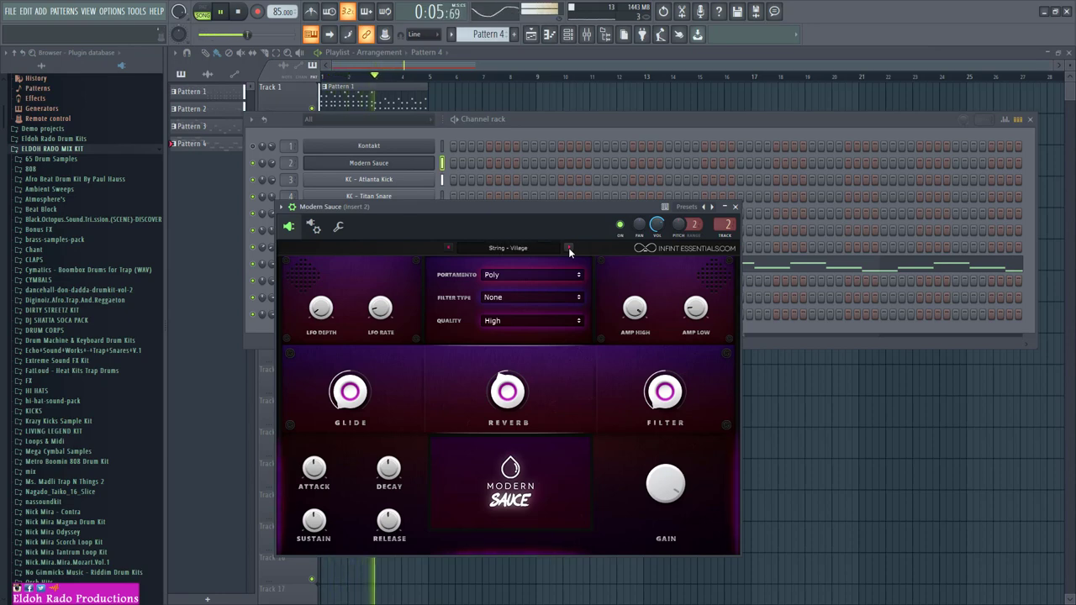
left_click(568, 249)
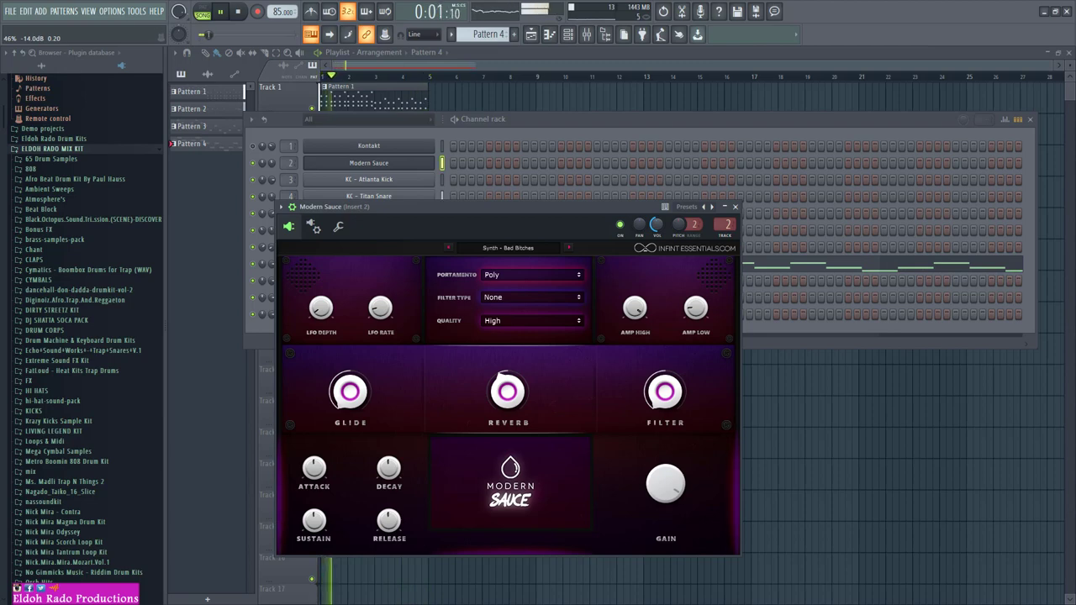
left_click_drag(379, 216, 478, 187)
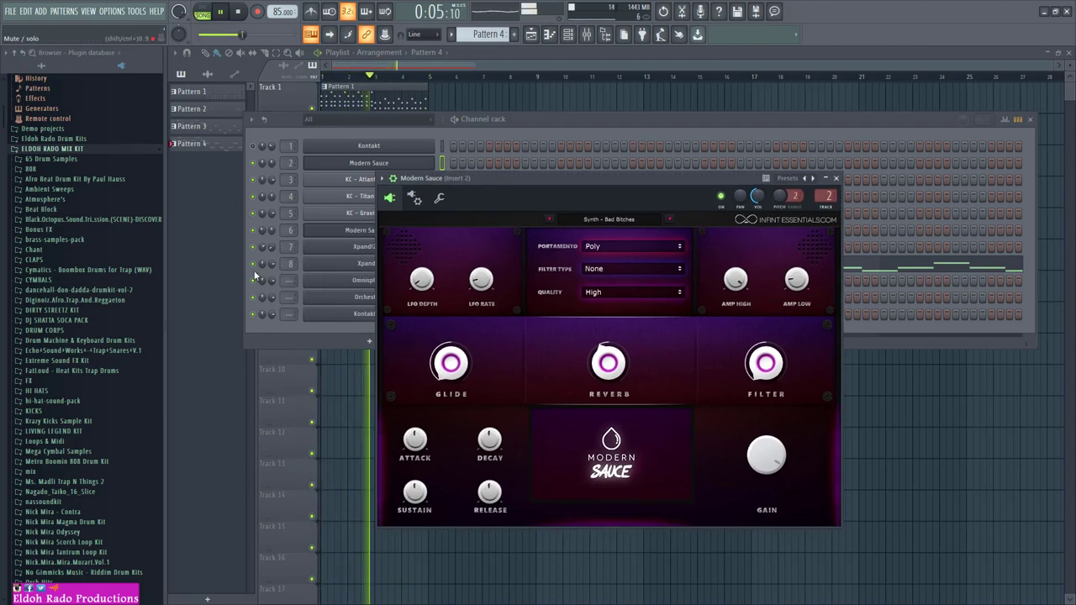
Mute the Modern Sauce #2, Xpand!2 #2 and Xpand!2 channels, and close the Modern Sauce plugin window
left_click(256, 267)
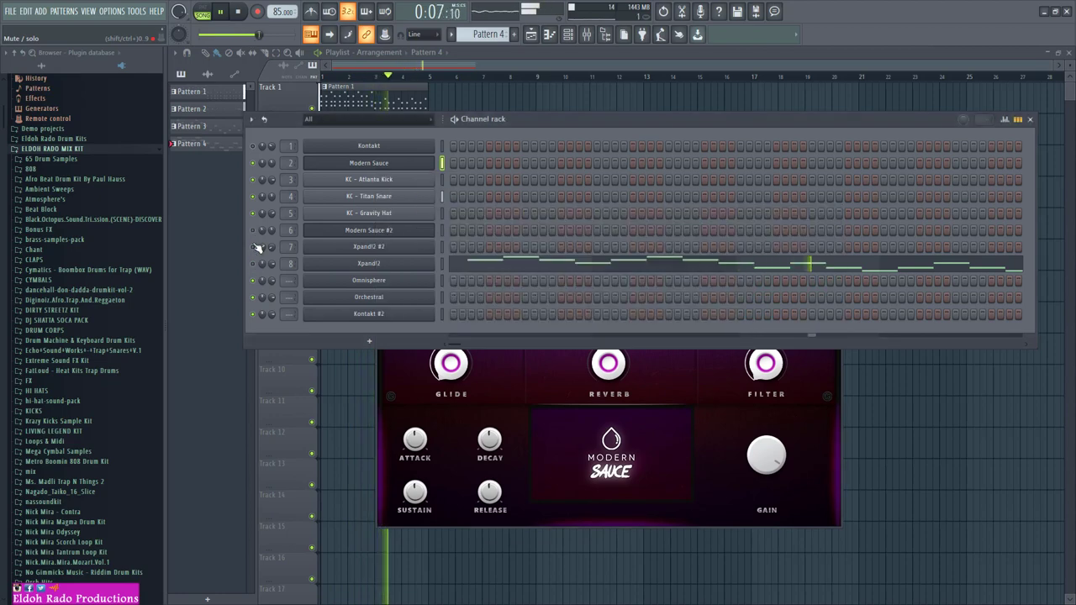
left_click(503, 361)
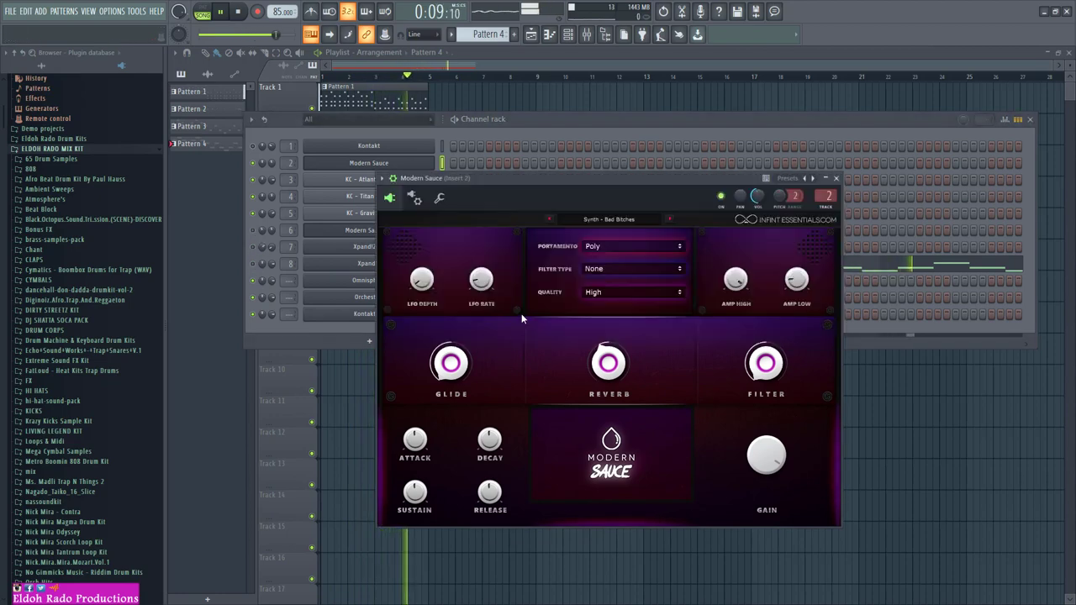
left_click(393, 179)
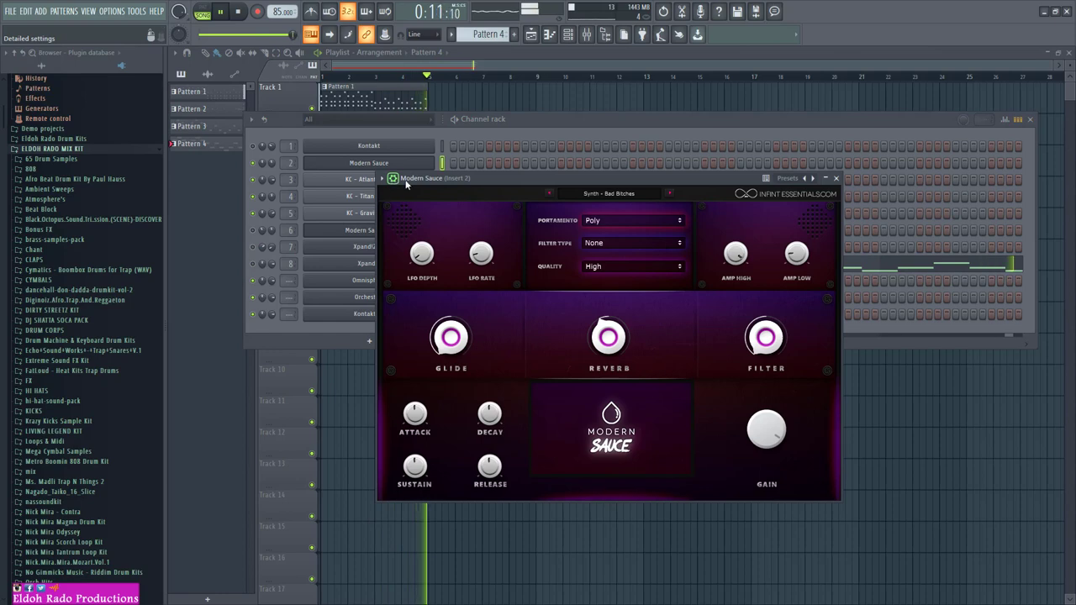
left_click(836, 178)
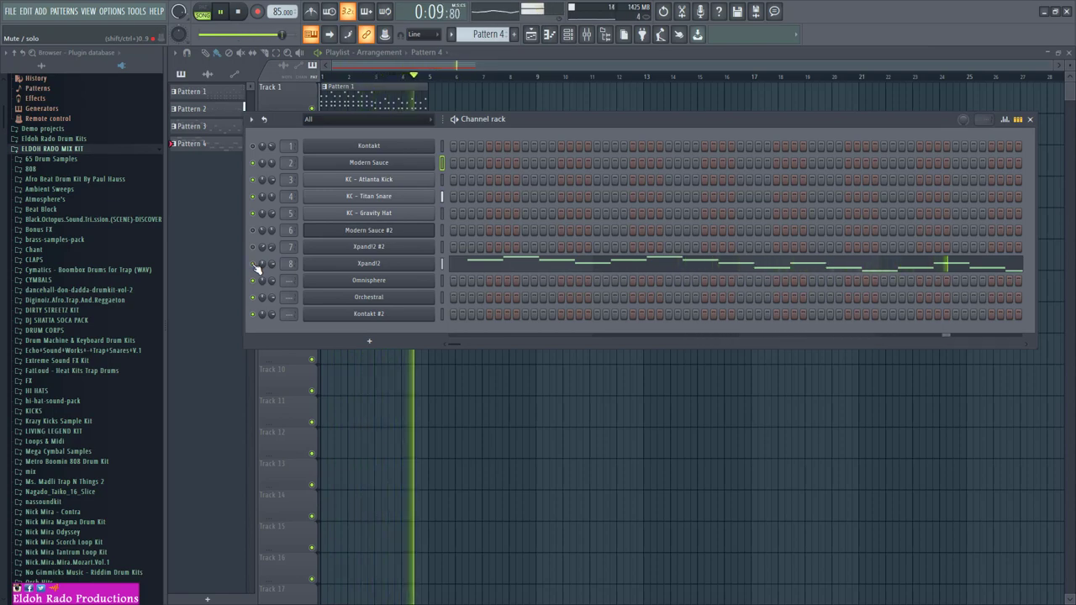
Clear the Xpand!2 channel's notes from Pattern 4 and delete that pattern
right_click(380, 266)
mouse_move(384, 264)
left_click(559, 265)
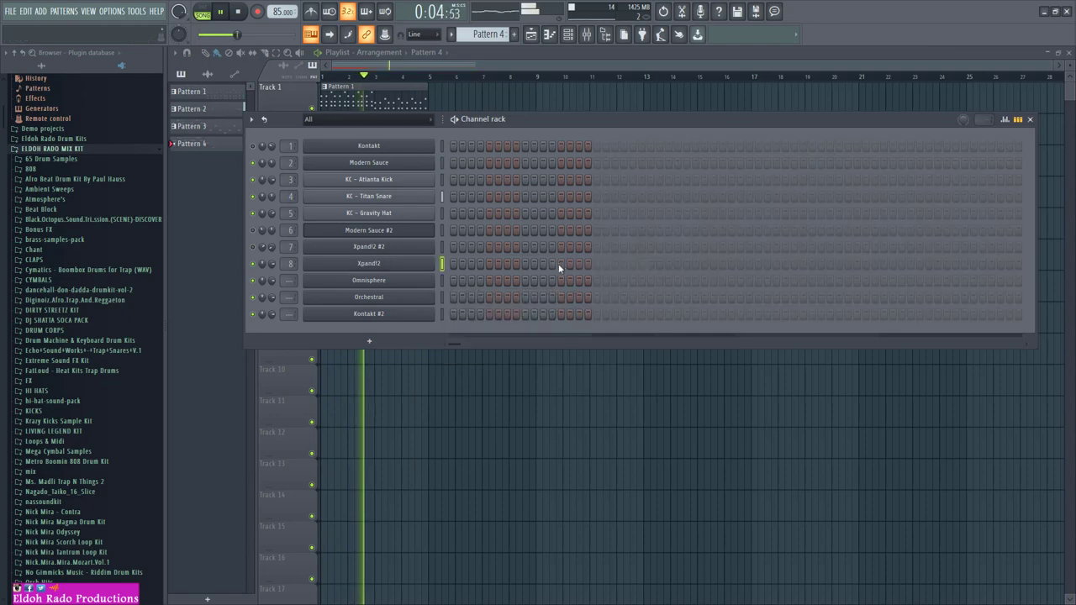
left_click(450, 35)
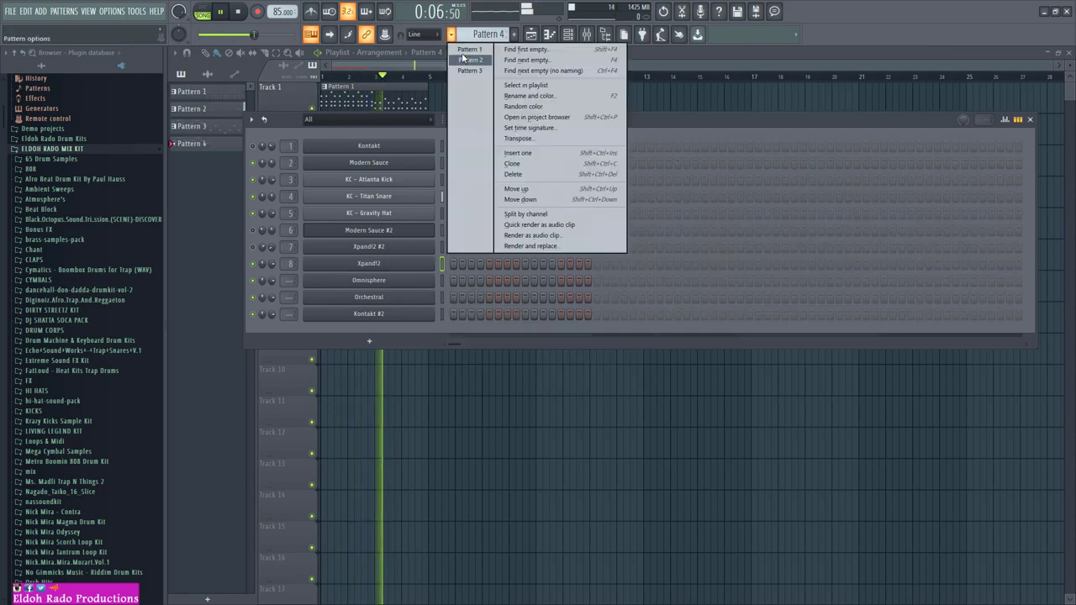
left_click(513, 174)
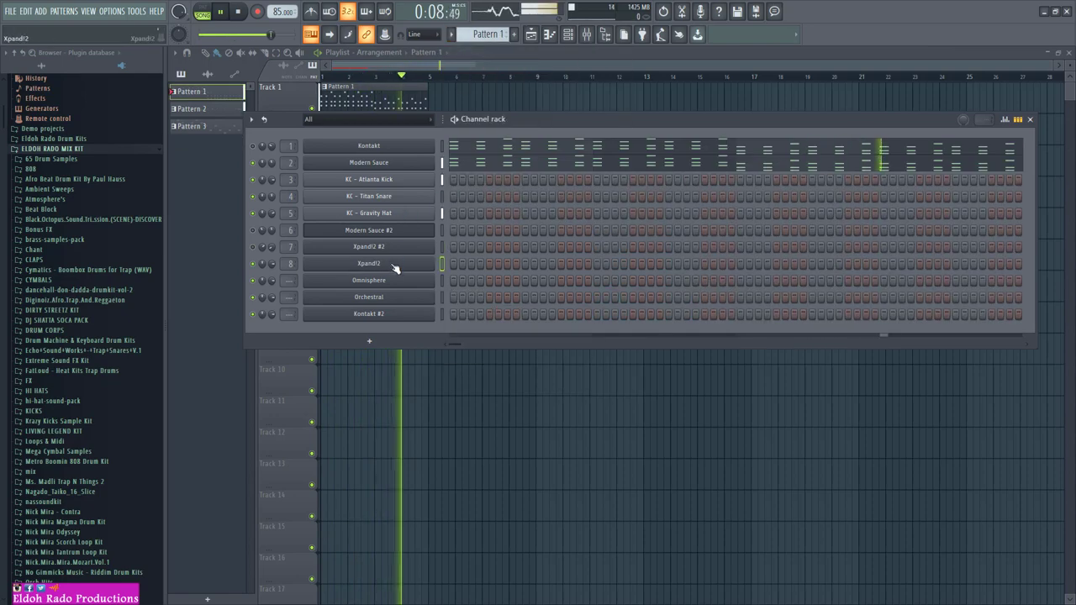
Open the piano roll of the Xpand!2 channel and draw a one-bar C#5 note at the start of bar 1
right_click(428, 263)
left_click(450, 264)
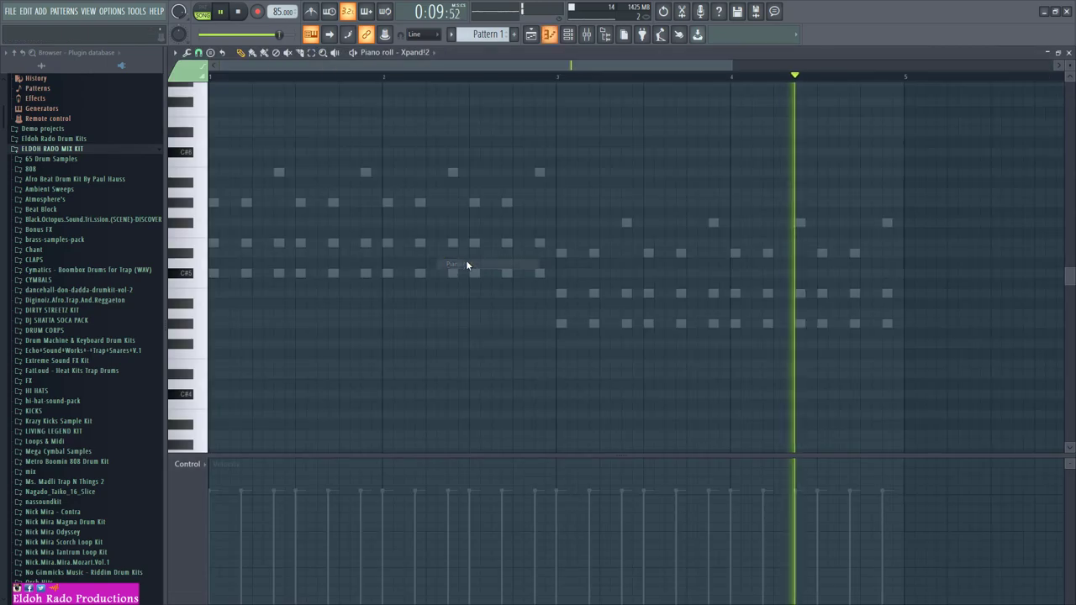
left_click(217, 276)
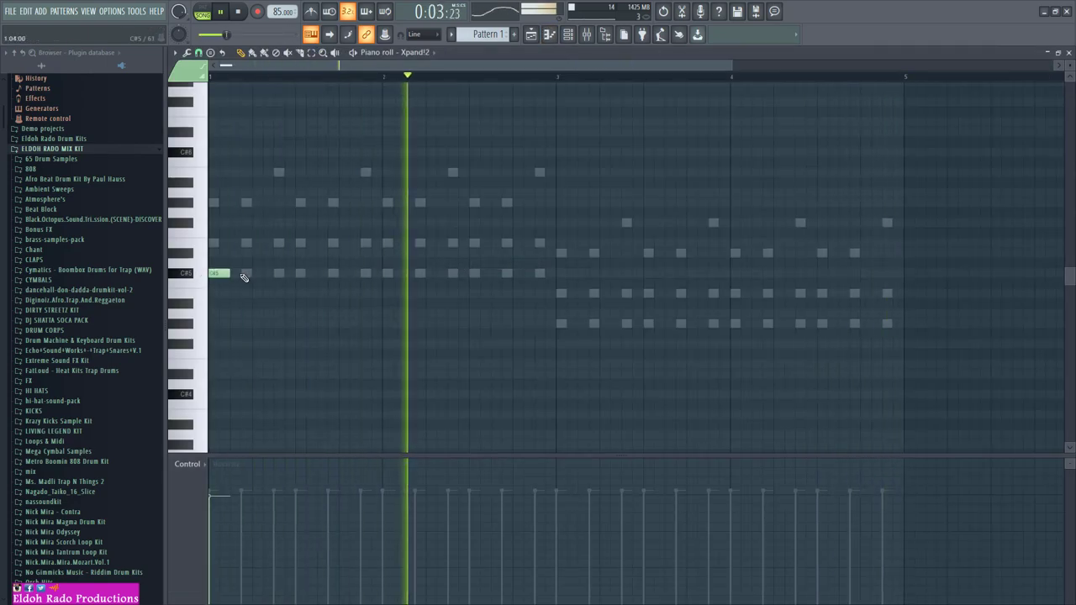
key("space")
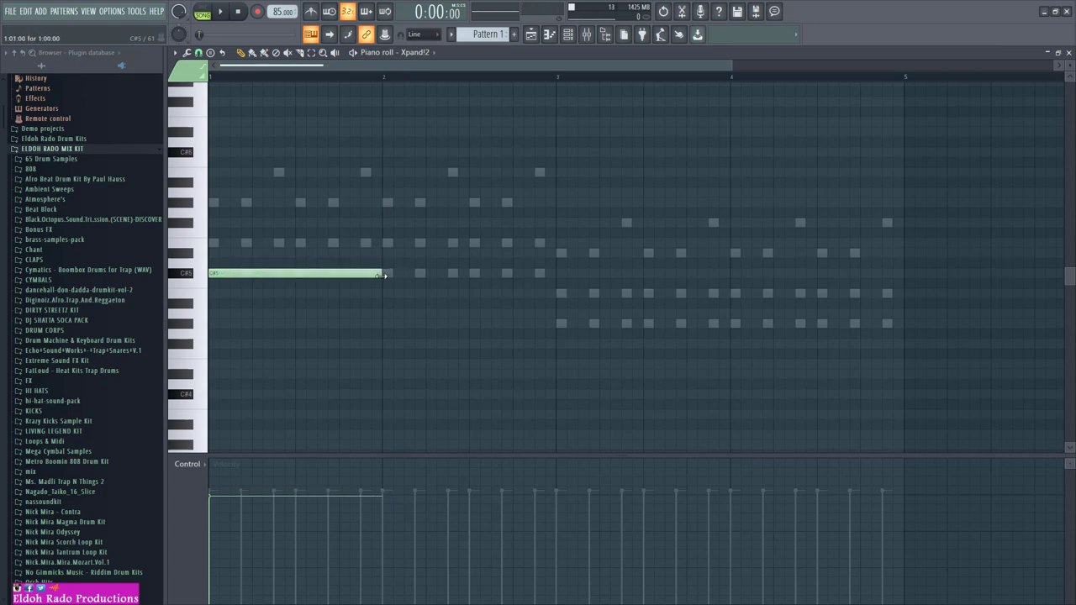
key("space")
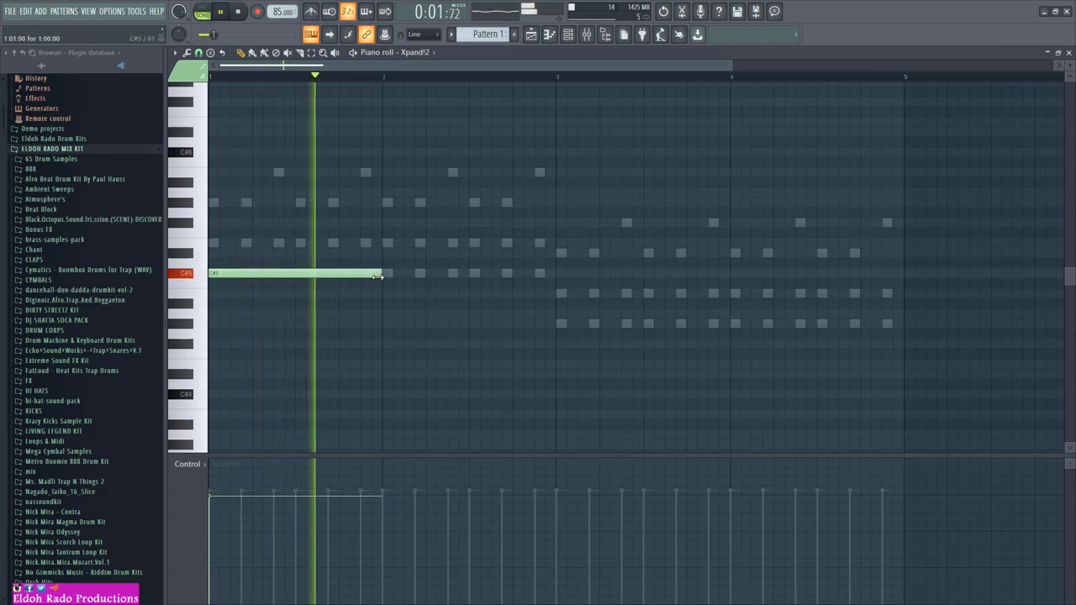
key("space")
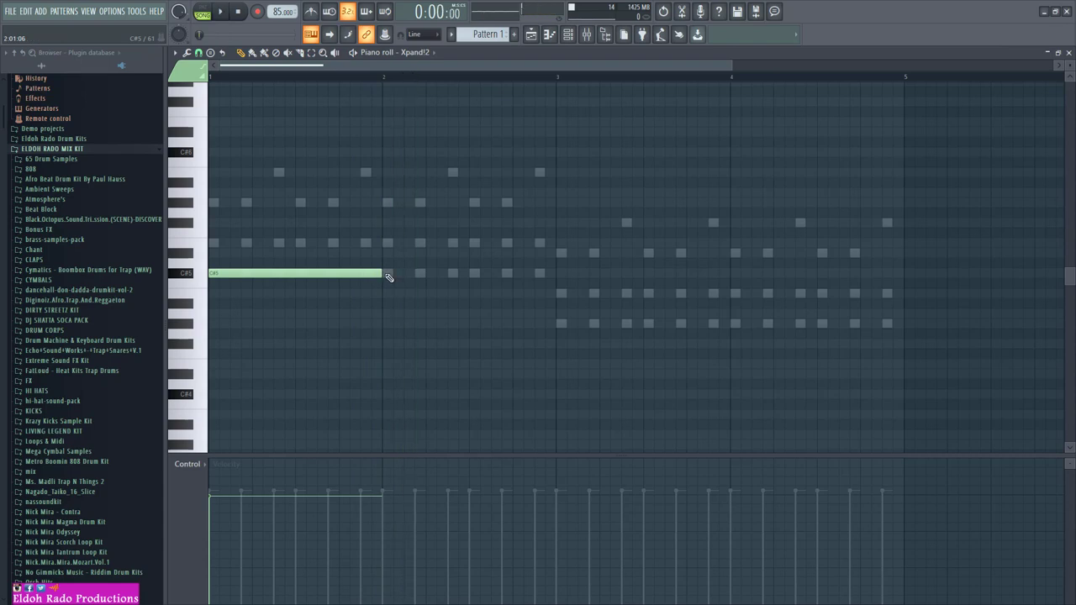
Add a one-bar C#5 note in bar 2 and one-bar G#4 notes in bars 3 and 4
left_click(388, 277)
key("space")
left_click(565, 326)
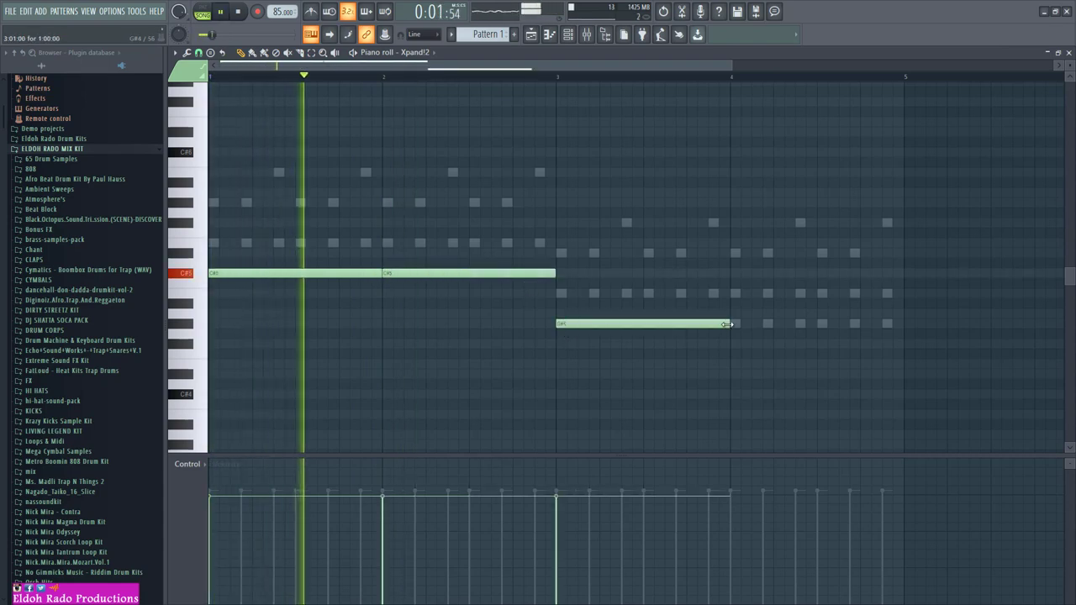
left_click_drag(727, 325, 903, 325)
Transpose all the Xpand!2 notes down one octave
key("ctrl+a")
key("ctrl+Down")
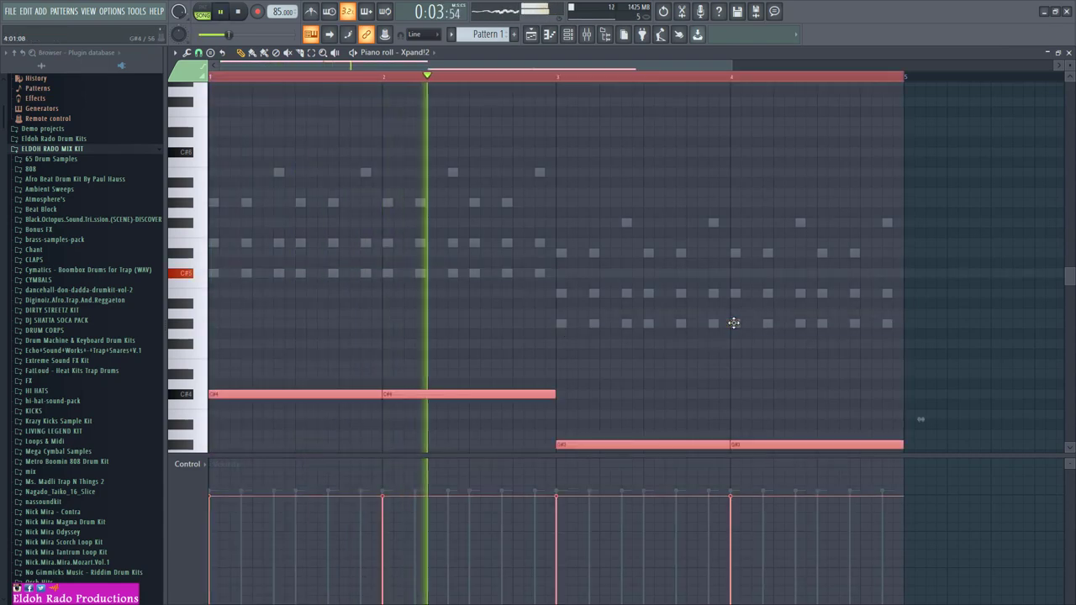
scroll(735, 321, "down", 3)
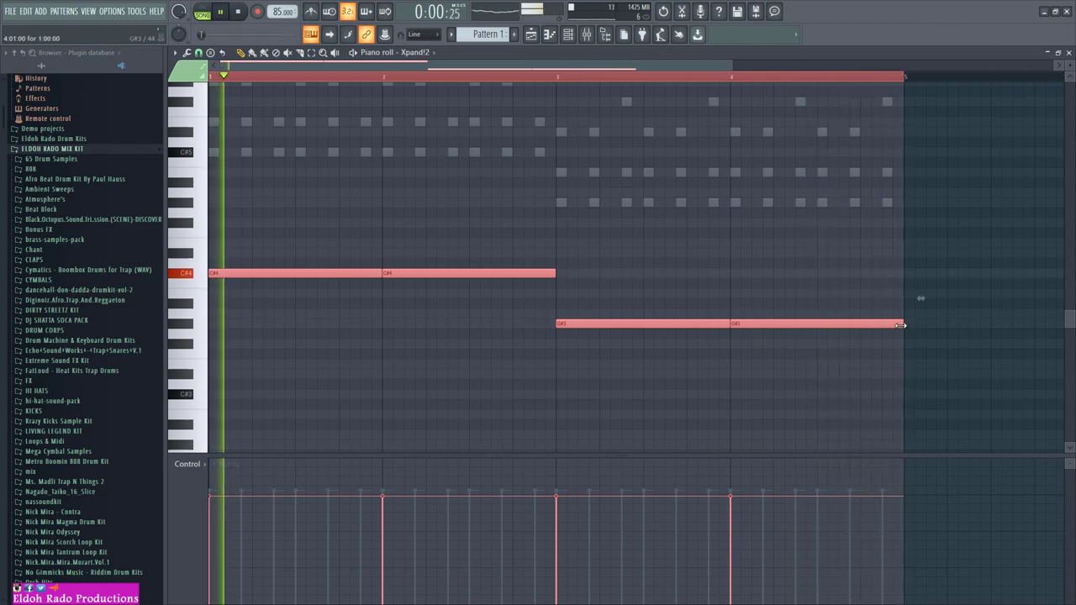
Shorten the bar 4 G#3 note to half a bar and fill the rest of the bar with an A3 note
left_click_drag(900, 325, 818, 325)
key("ctrl+d")
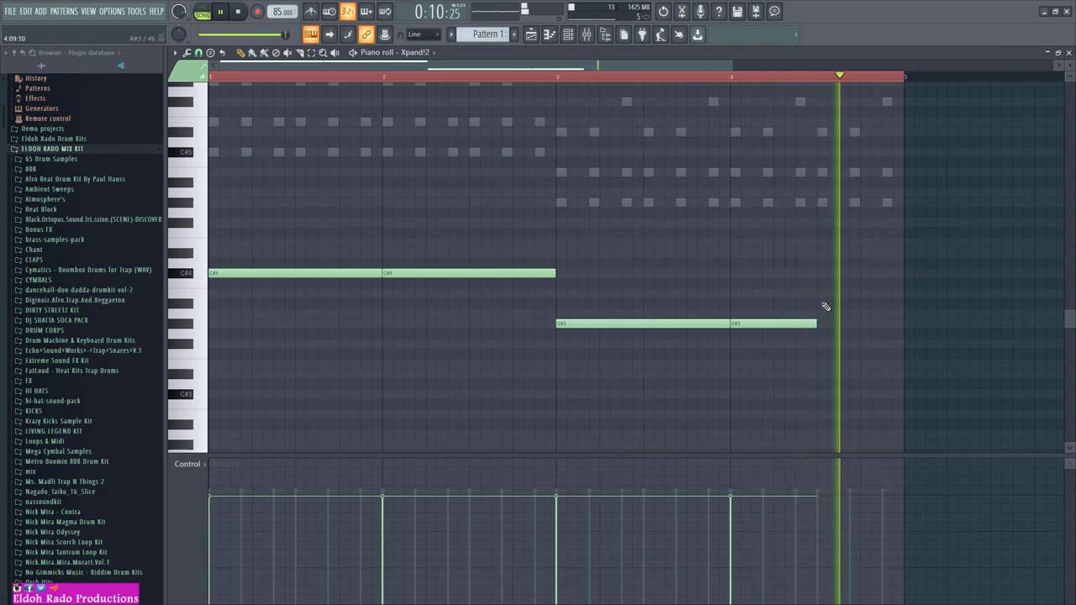
key("space")
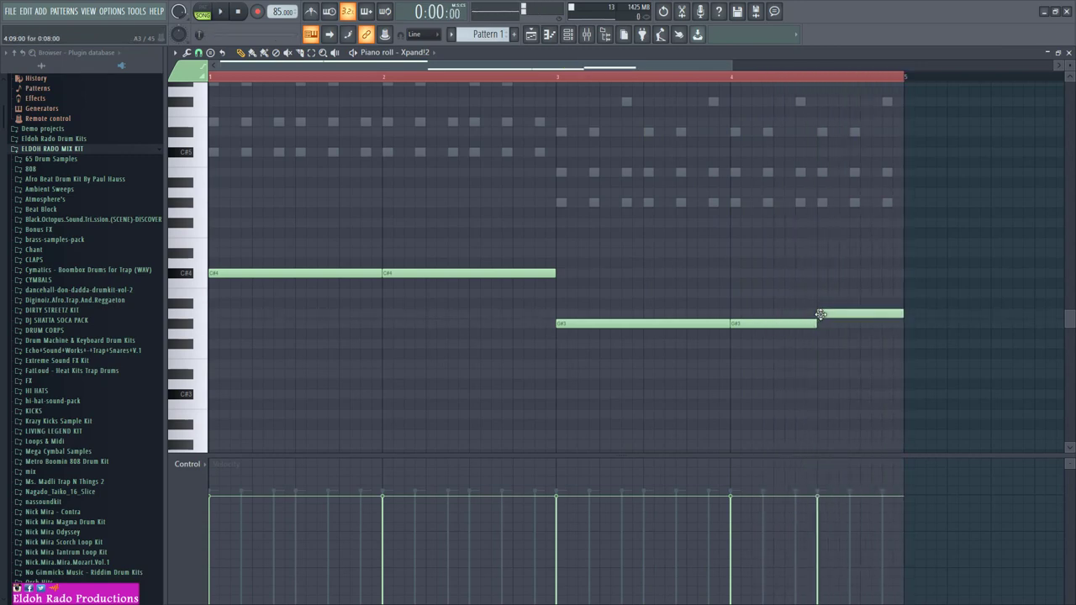
Raise the A3 note in bar 4 to B3, trim it to a quarter bar, and play it back from late bar 3
left_click_drag(820, 314, 821, 294)
key("space")
left_click_drag(902, 293, 862, 293)
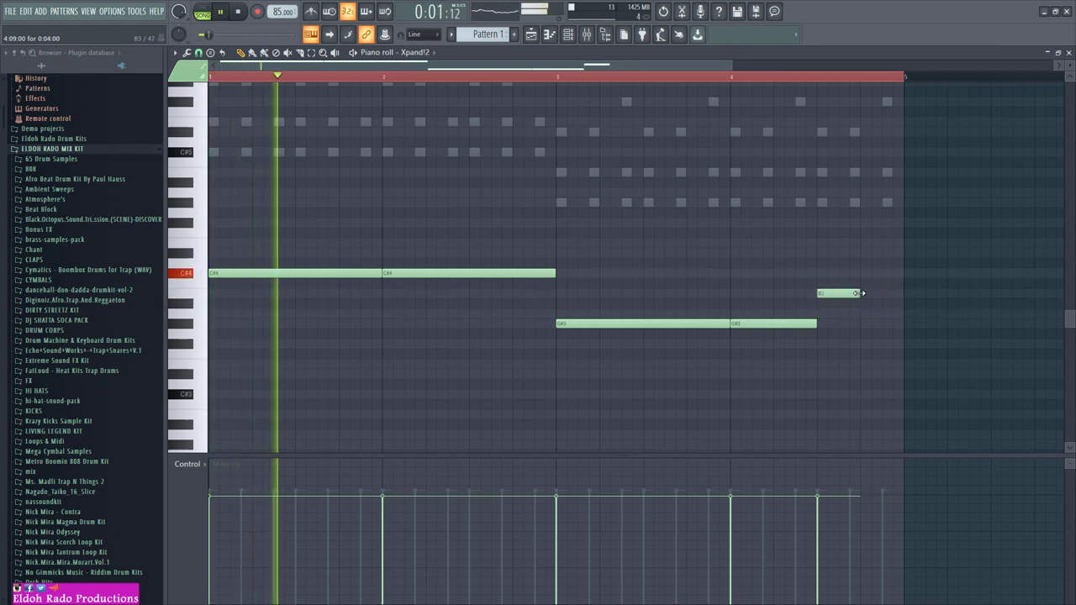
key("space")
left_click(702, 78)
key("space")
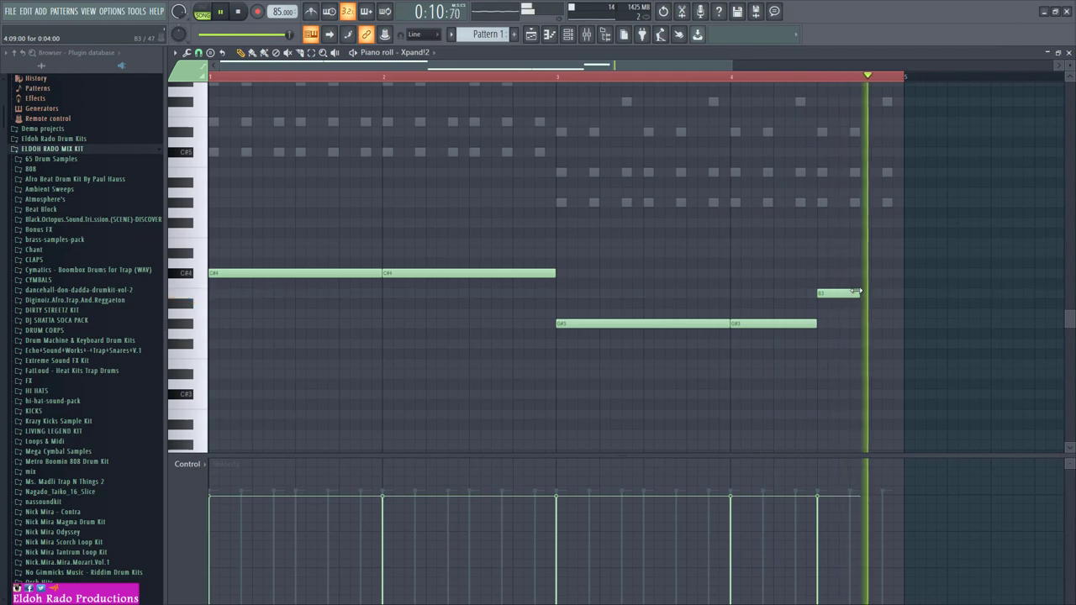
key("space")
key("space")
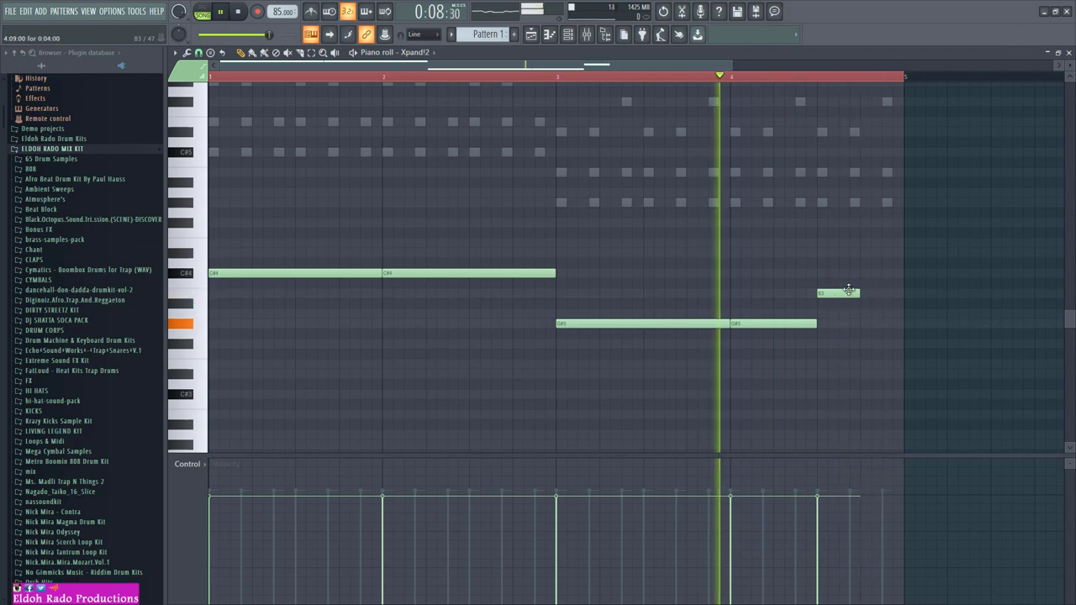
Try an extra quarter-bar note on C#4 and B3 at the end of bar 4 and remove it again
left_click(878, 273)
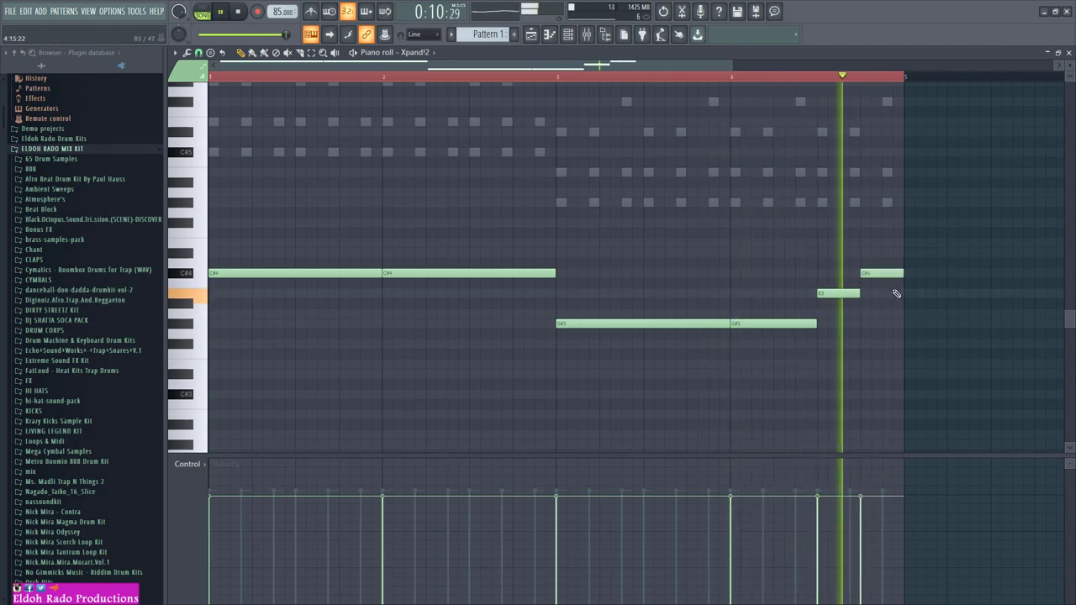
key("space")
key("space")
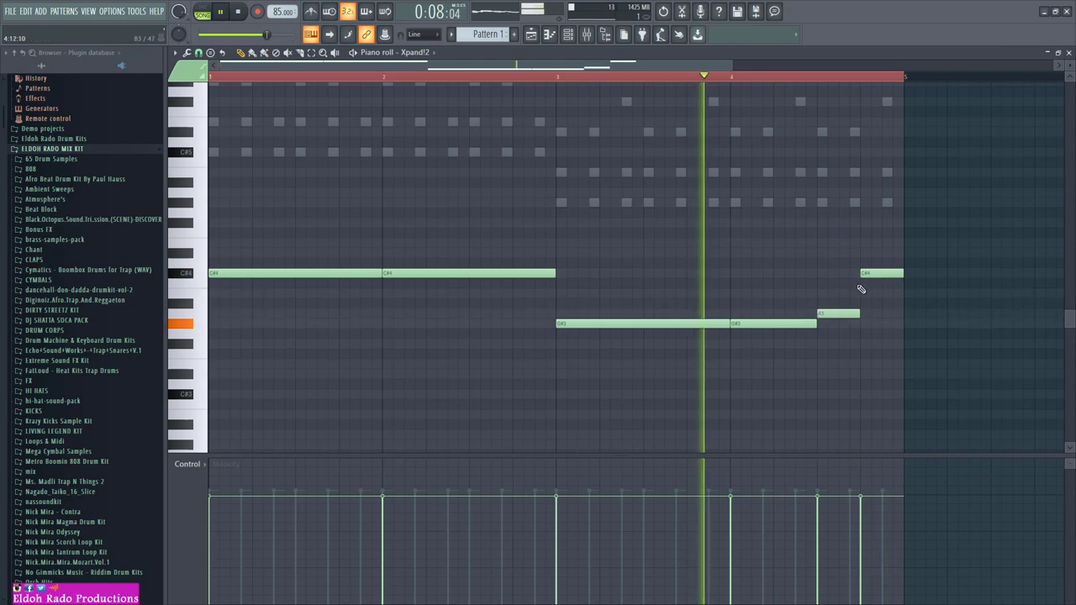
left_click_drag(869, 274, 869, 294)
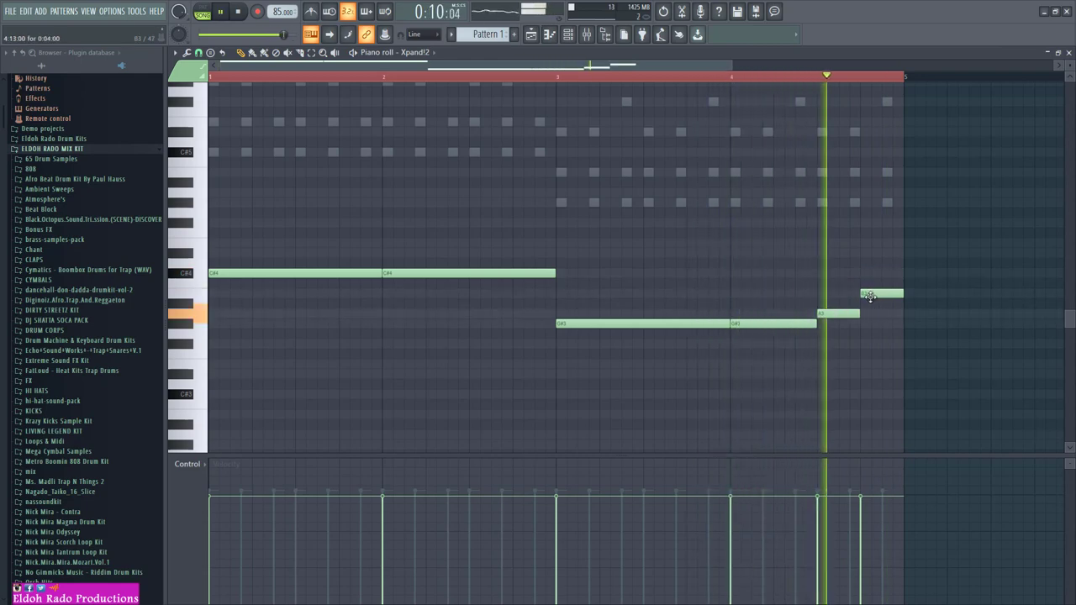
key("space")
key("space")
left_click_drag(836, 311, 836, 293)
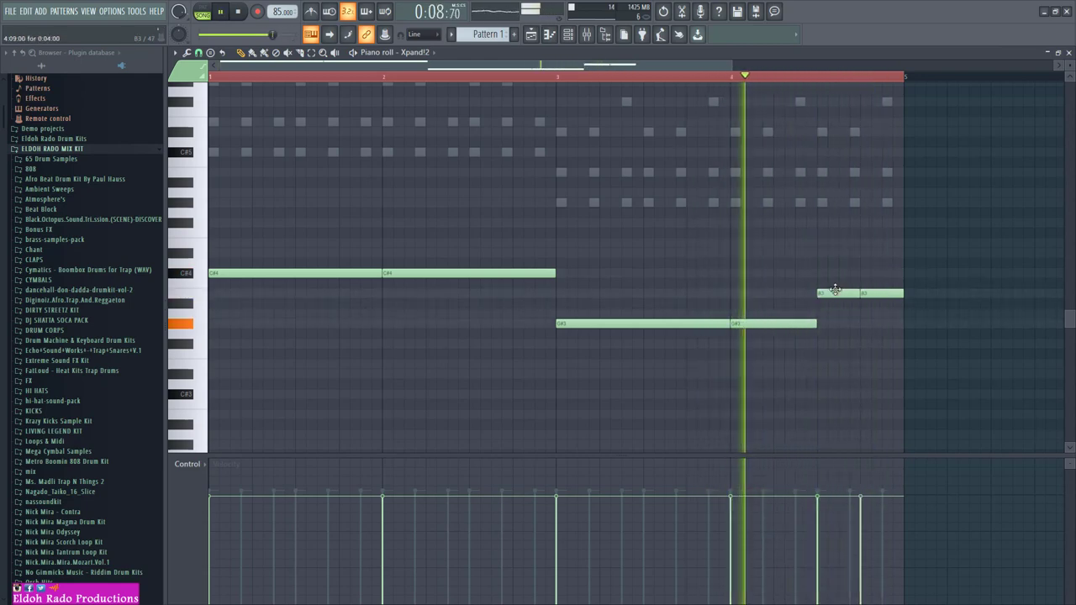
right_click(878, 294)
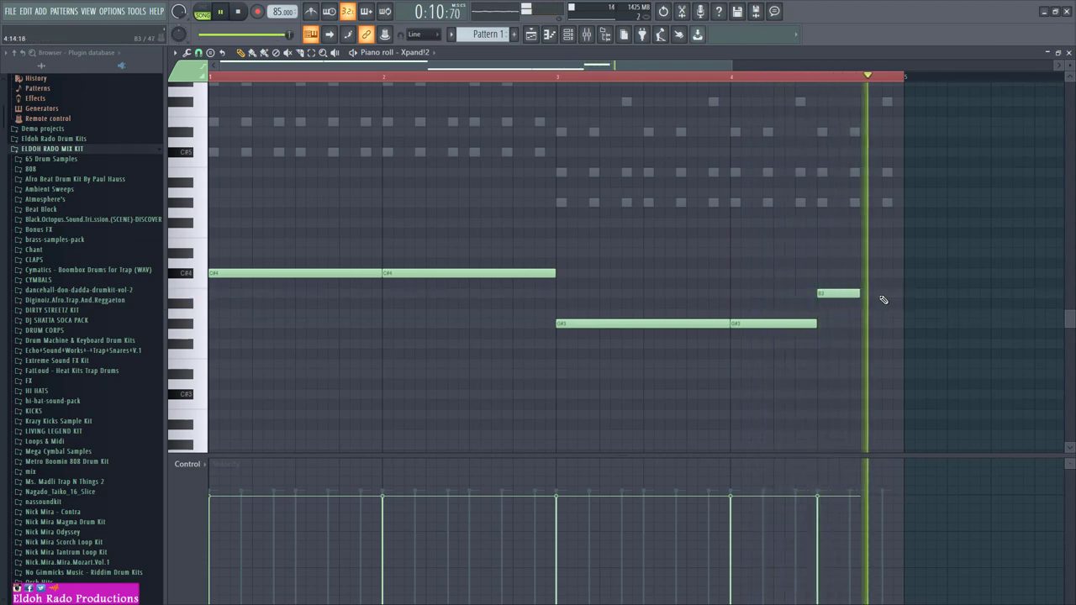
Add a quarter-bar G#3 note at the end of bar 4, right after the B3 note
key("space")
key("space")
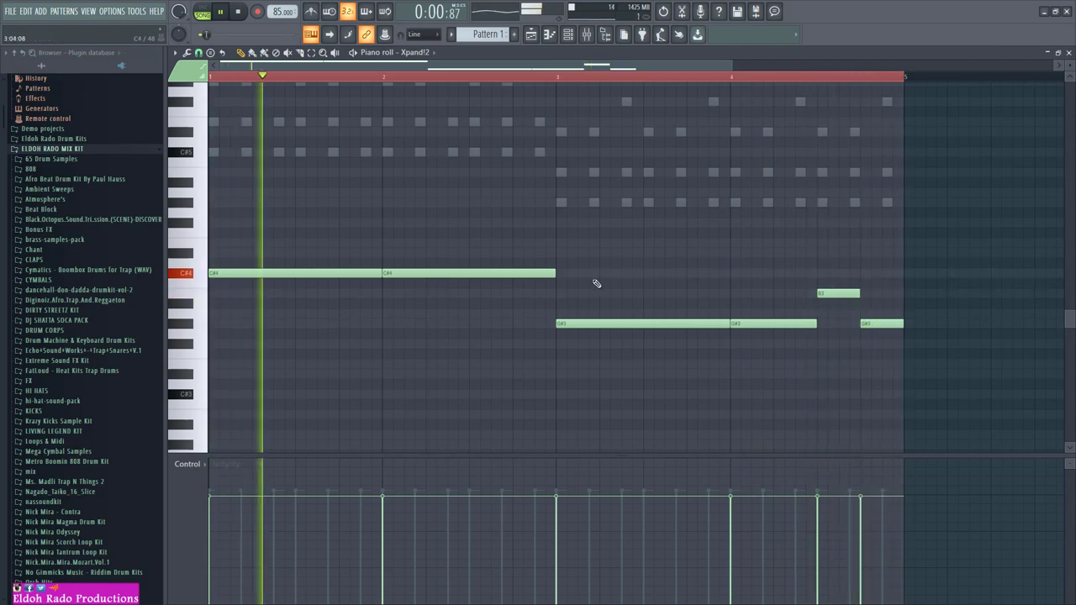
Try ending the first C#4 note slightly before bar 2 and restore it to a full bar
key("space")
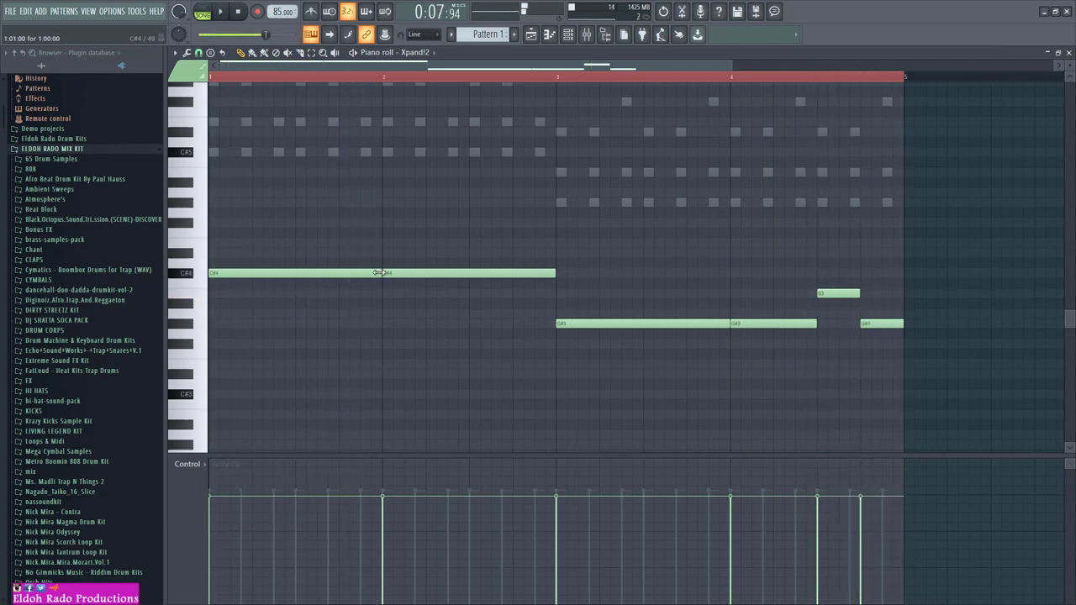
key("space")
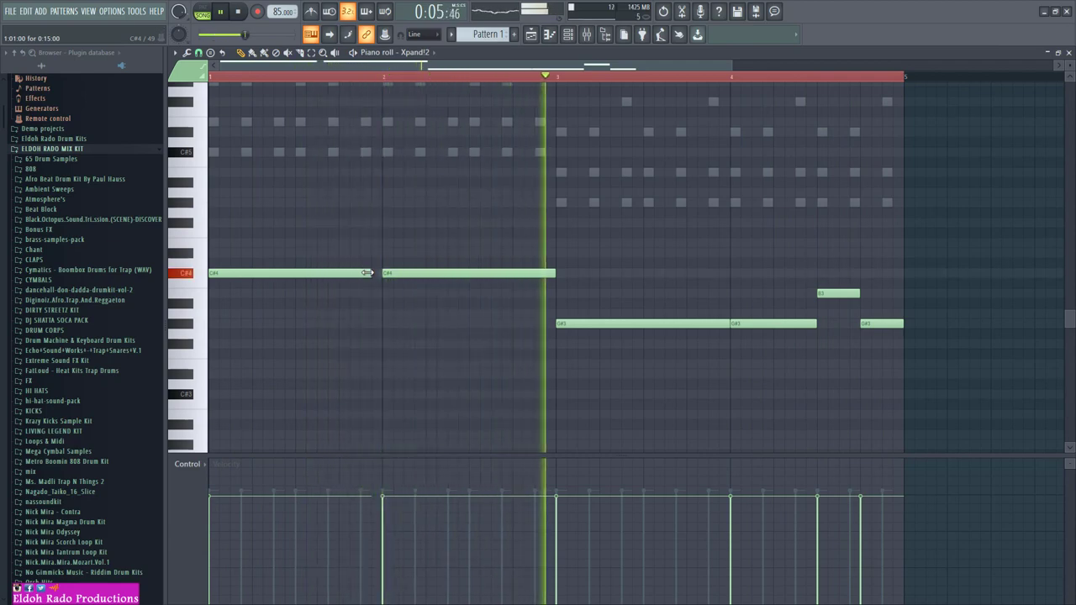
left_click_drag(366, 272, 374, 272)
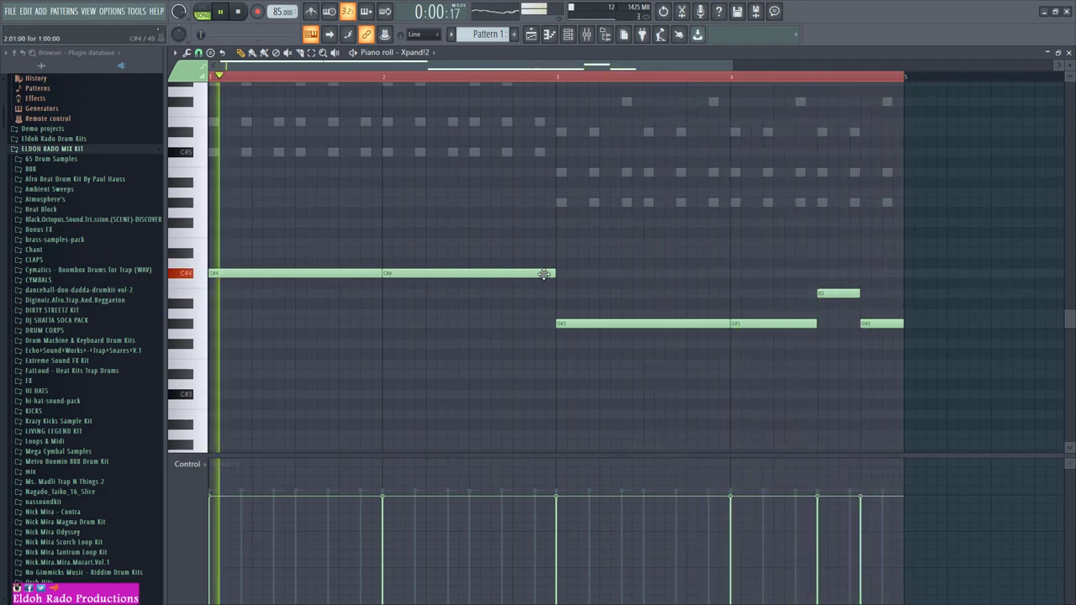
Shorten the bar 2 C#4 note to half a bar and follow it with quarter-bar A3 and C#4 notes
left_click_drag(555, 272, 467, 274)
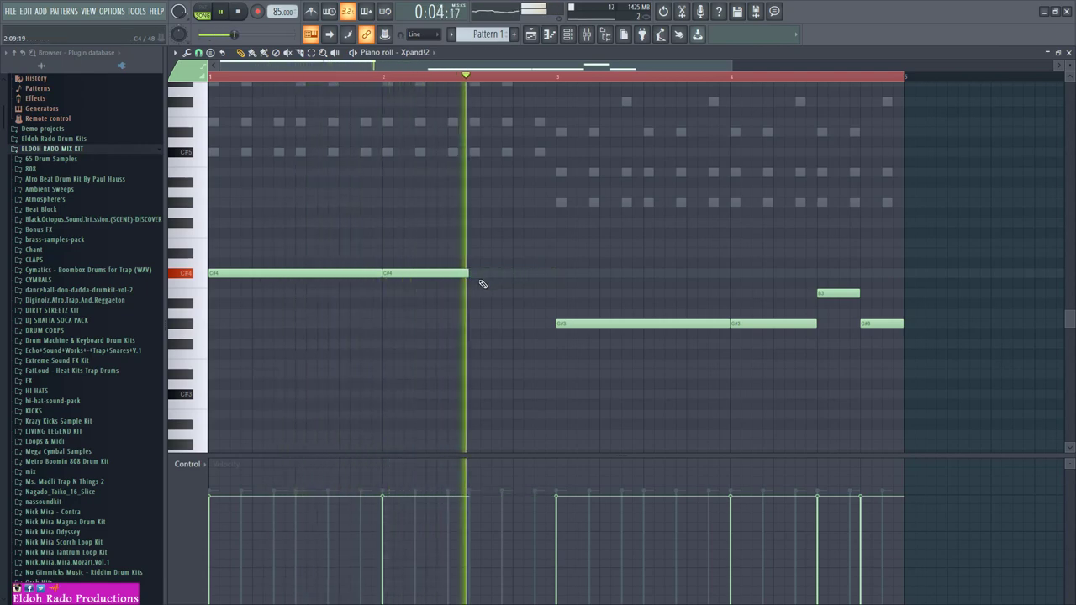
key("space")
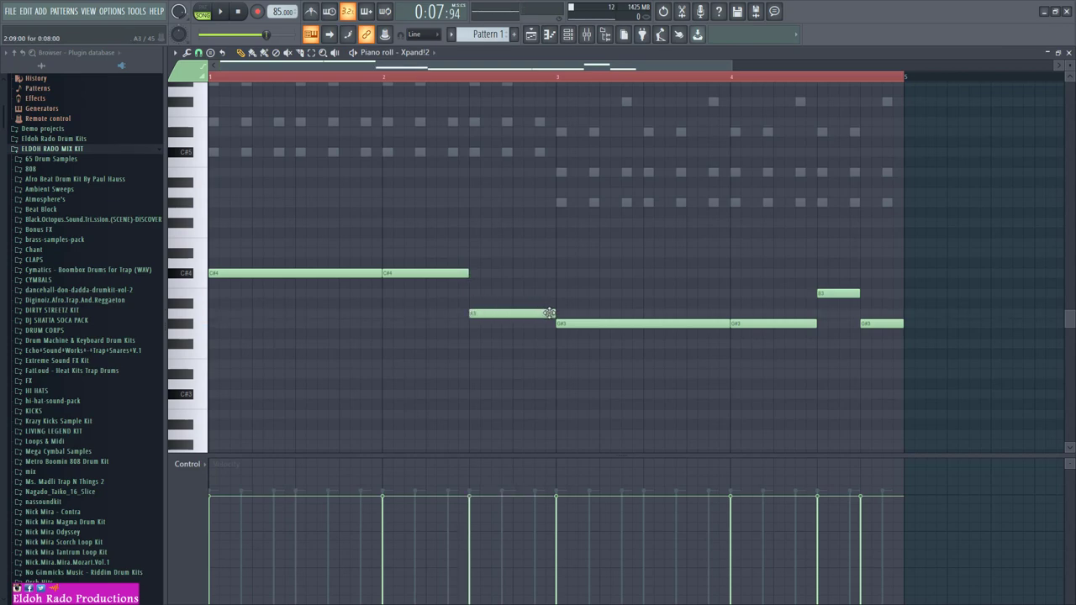
key("space")
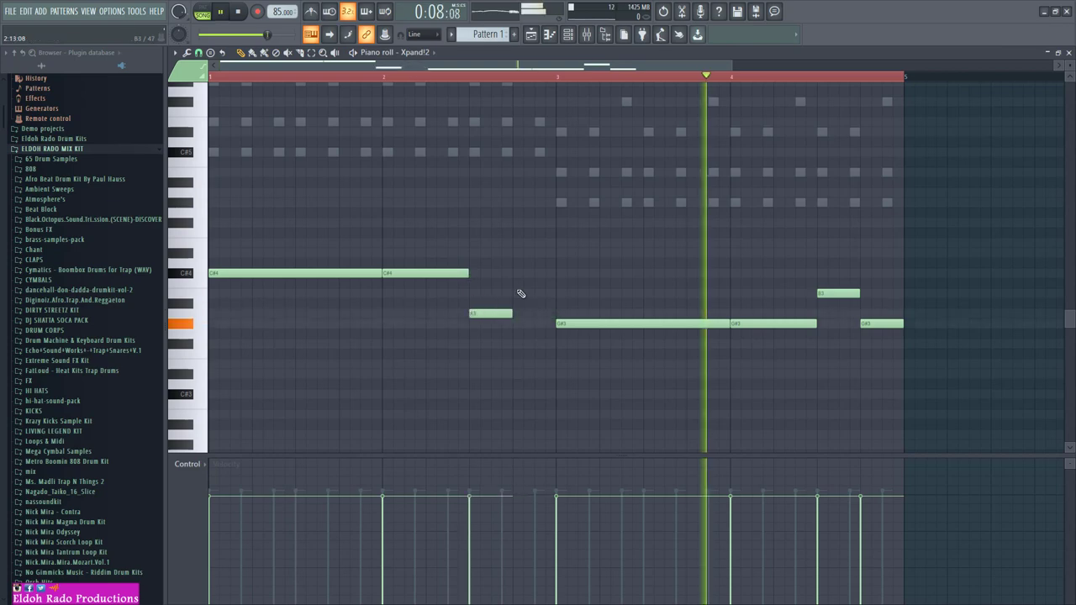
left_click(524, 274)
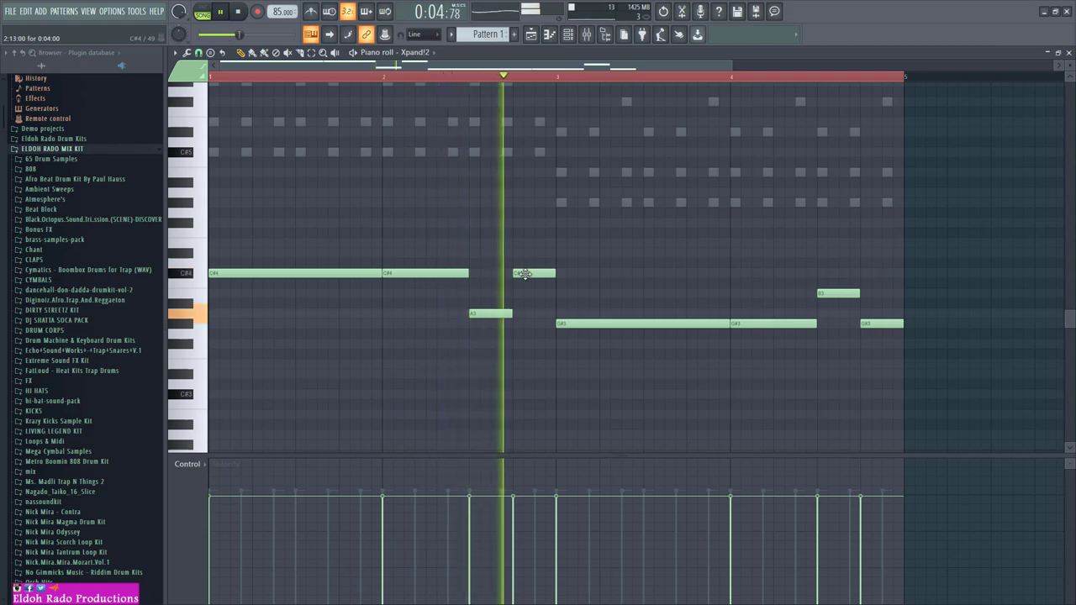
Raise the quarter-bar A3 note in bar 2 to E4, auditioning other pitches during playback
key("space")
key("space")
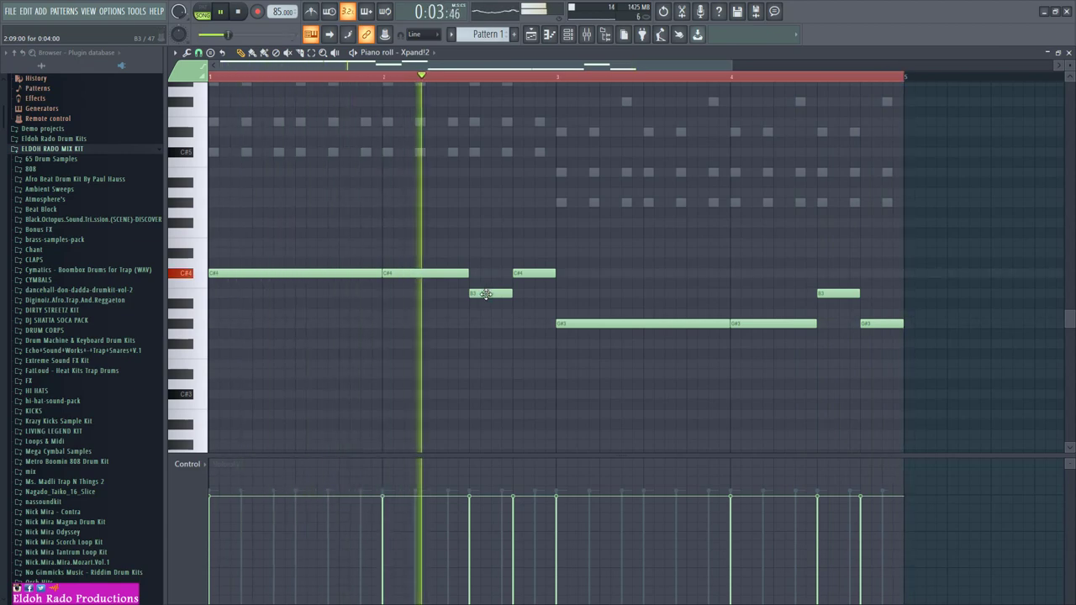
key("space")
left_click_drag(486, 293, 486, 266)
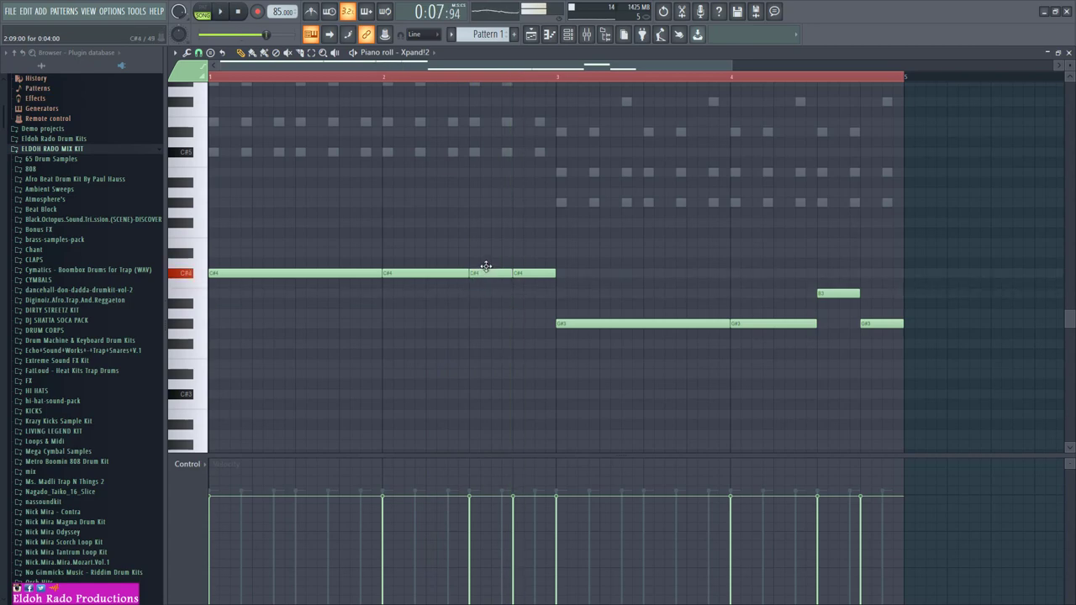
key("space")
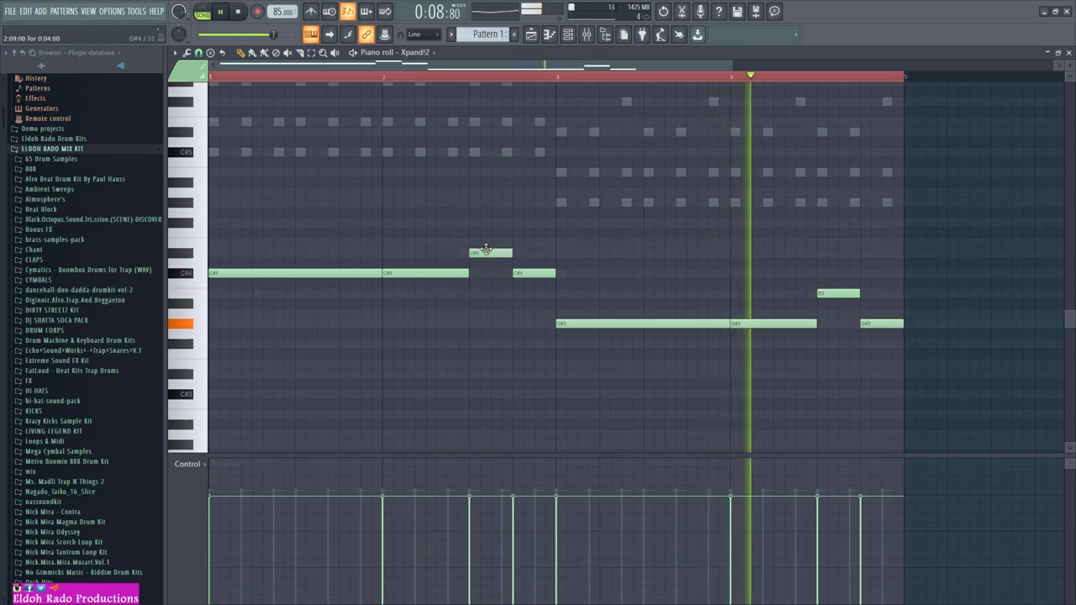
left_click_drag(485, 245, 485, 242)
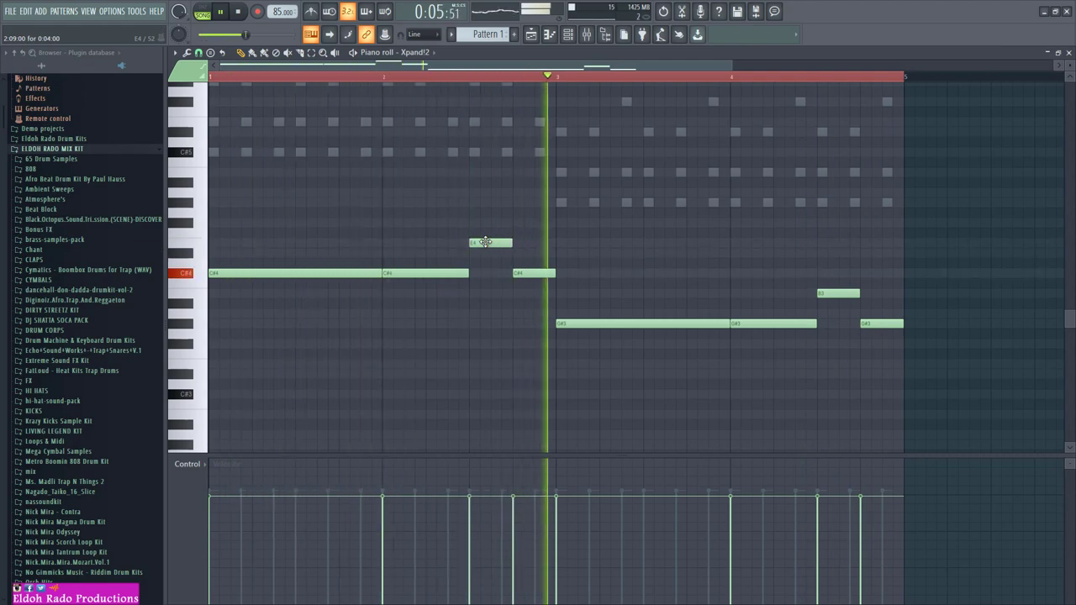
Leave the piano roll for the mixer and lower the Insert 3 fader to about -3.7 dB and the Insert 5 fader
left_click_drag(733, 64, 810, 64)
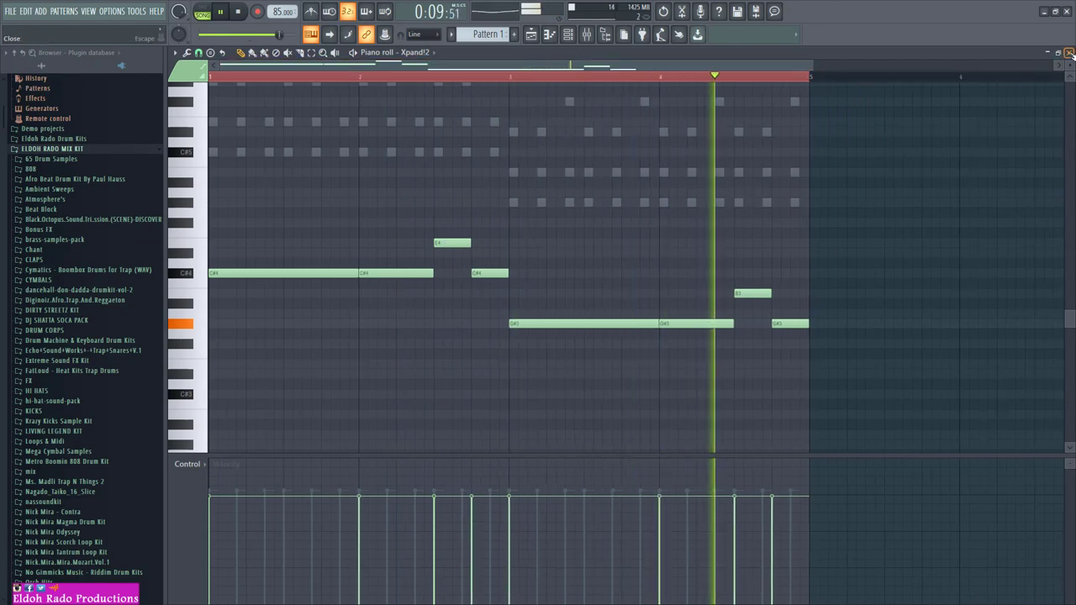
key("F7")
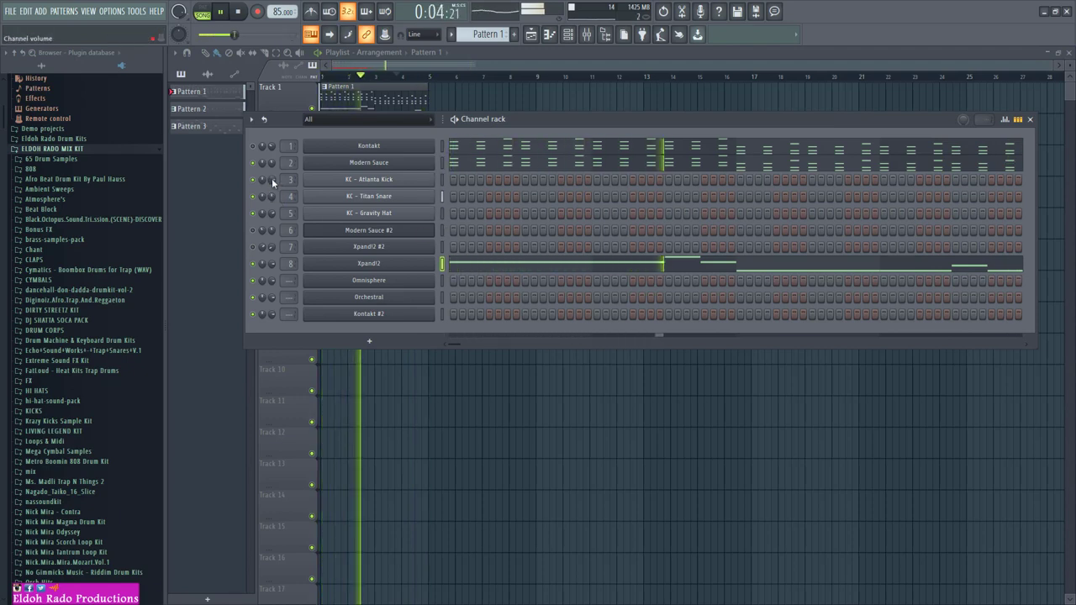
left_click(585, 35)
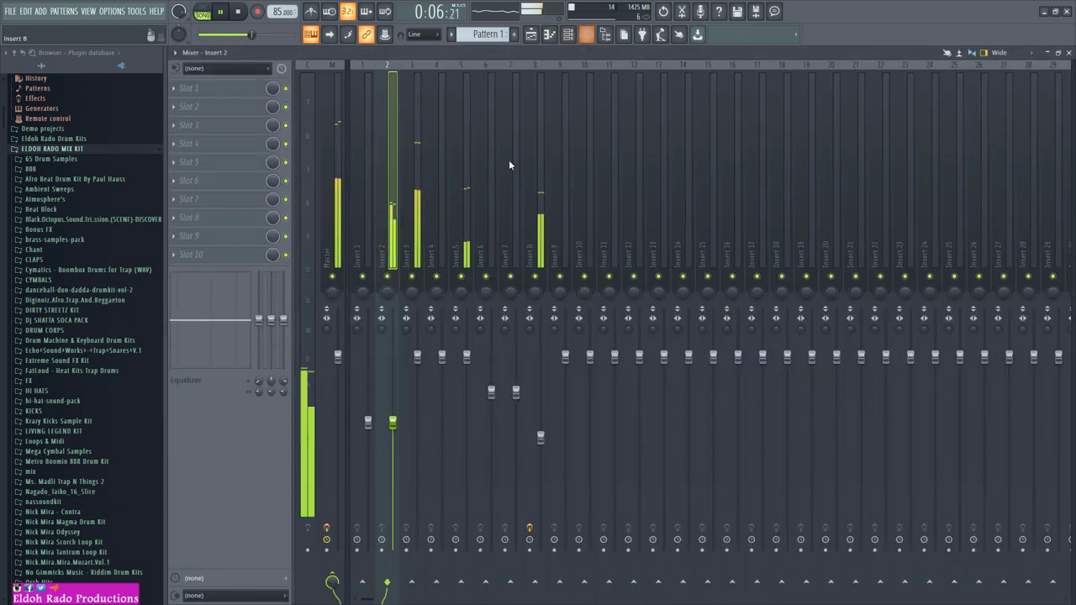
left_click_drag(417, 356, 417, 383)
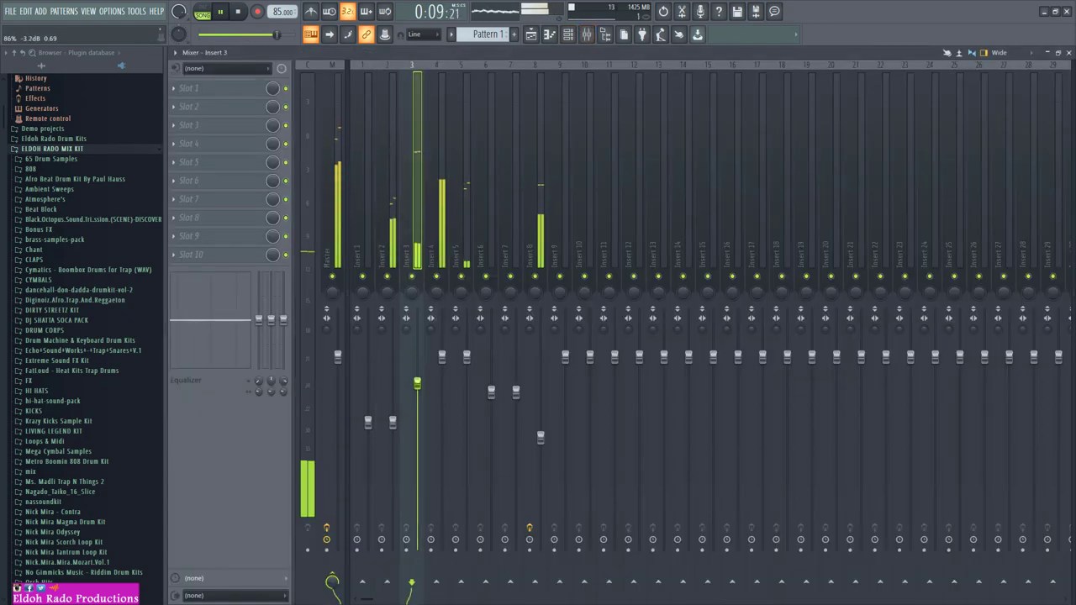
left_click(467, 357)
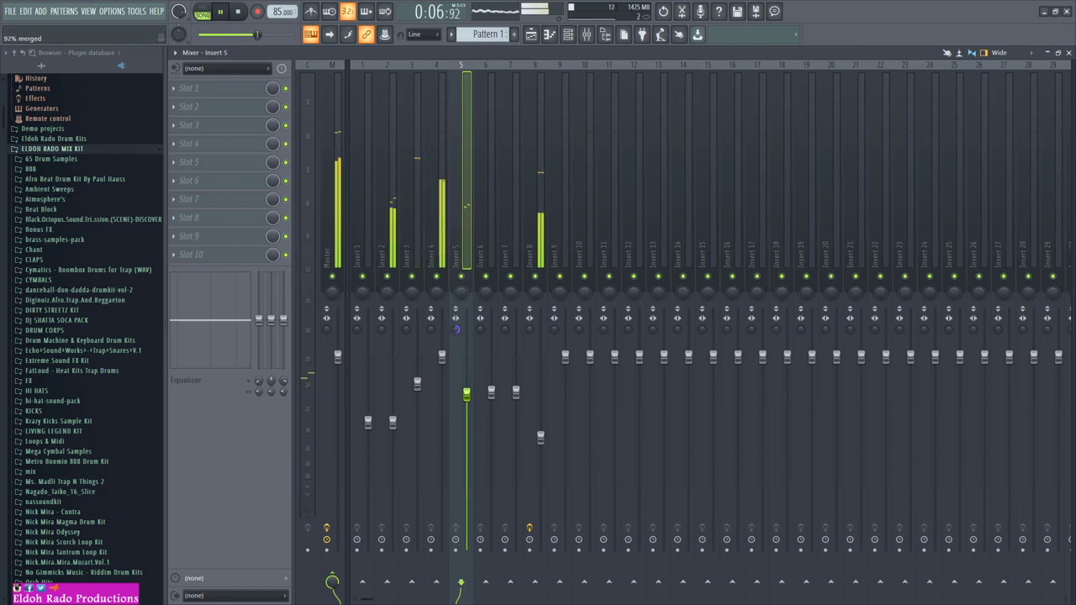
Try adjusting the stereo separation on Insert 4 and reset it to its default
left_click(435, 334)
right_click(432, 333)
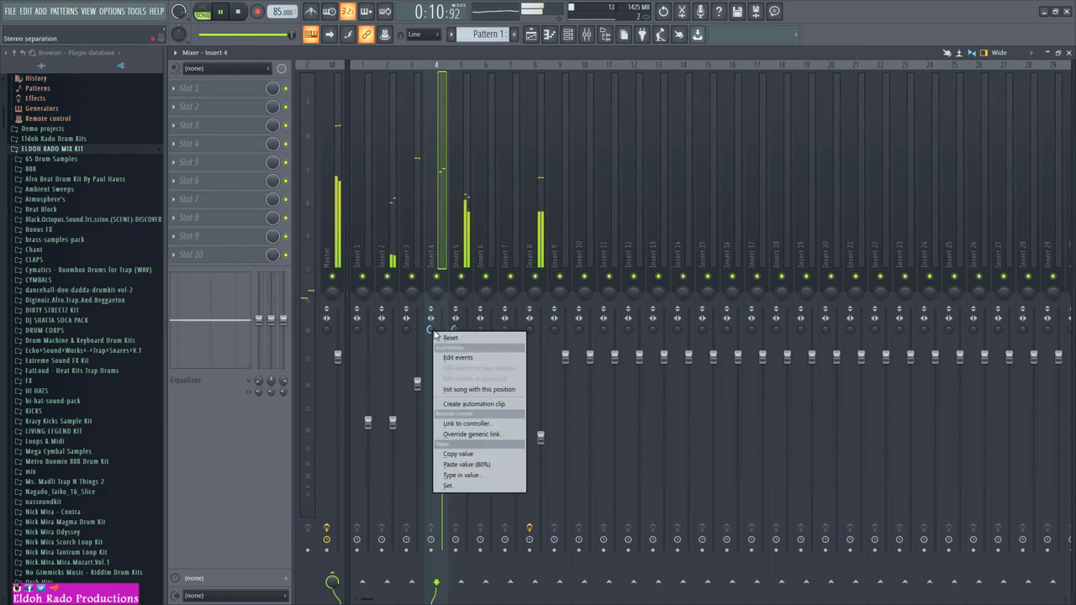
left_click(444, 339)
Lower the Insert 5 fader to -10.7 dB and bring the Insert 8 fader down slightly
left_click_drag(466, 406, 467, 440)
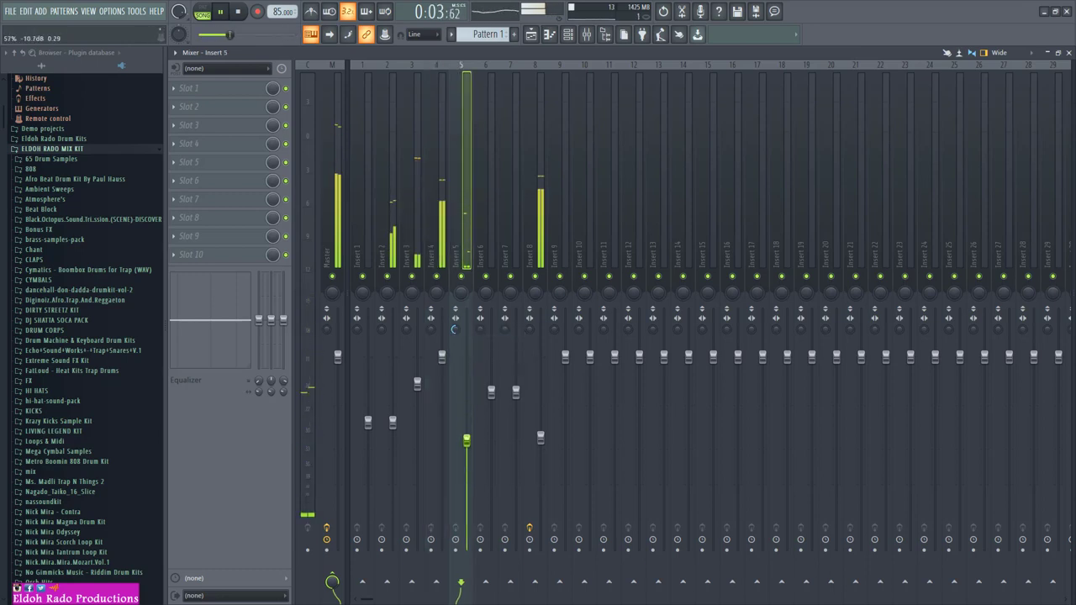
left_click_drag(542, 437, 542, 440)
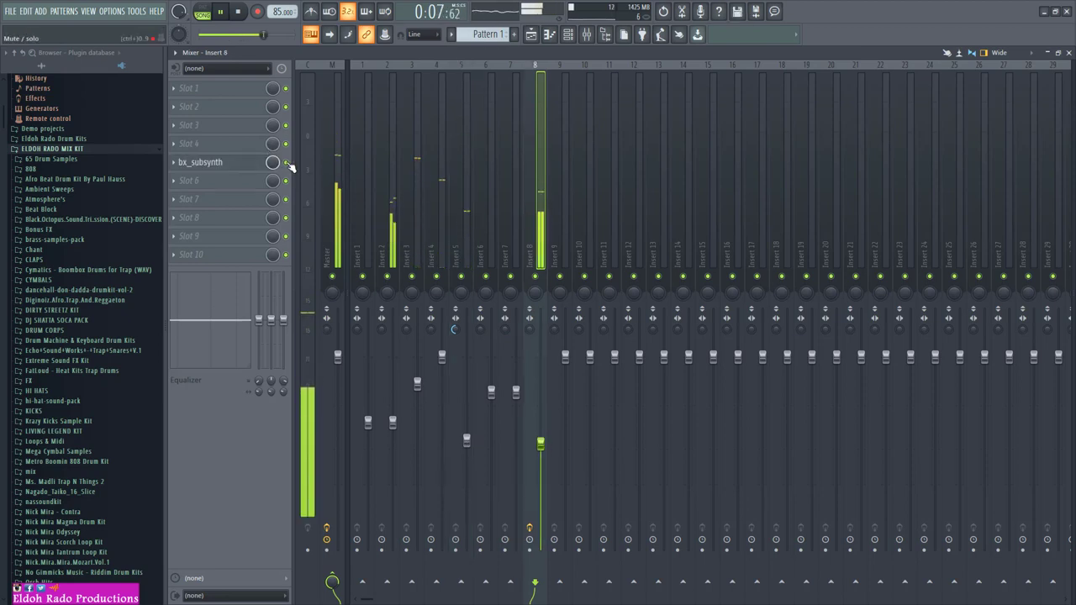
Check the bx_subsynth settings on Insert 8 and leave the mixer
left_click(248, 163)
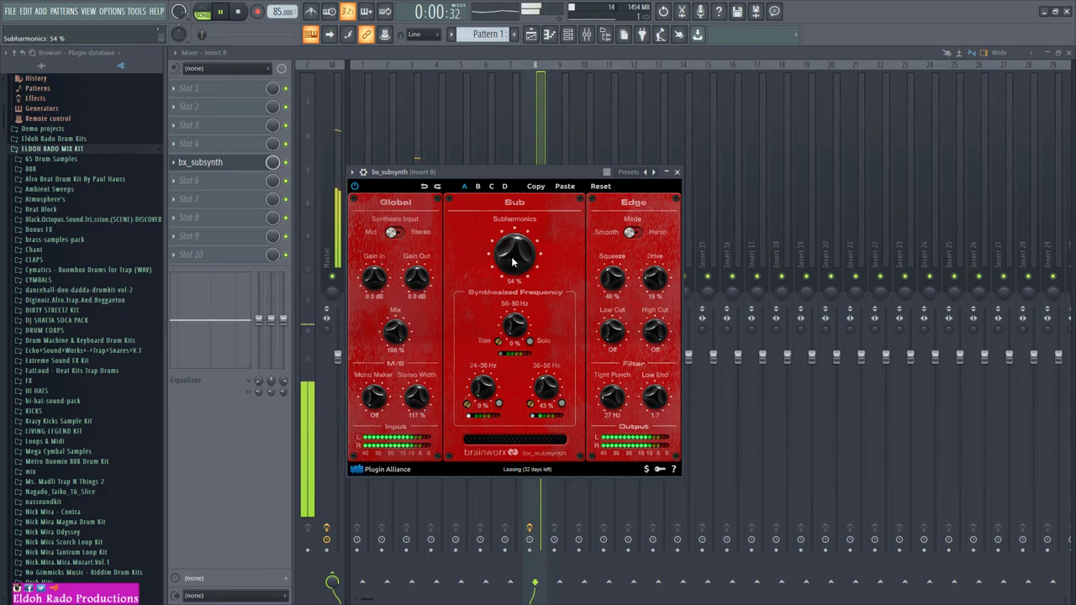
left_click(679, 174)
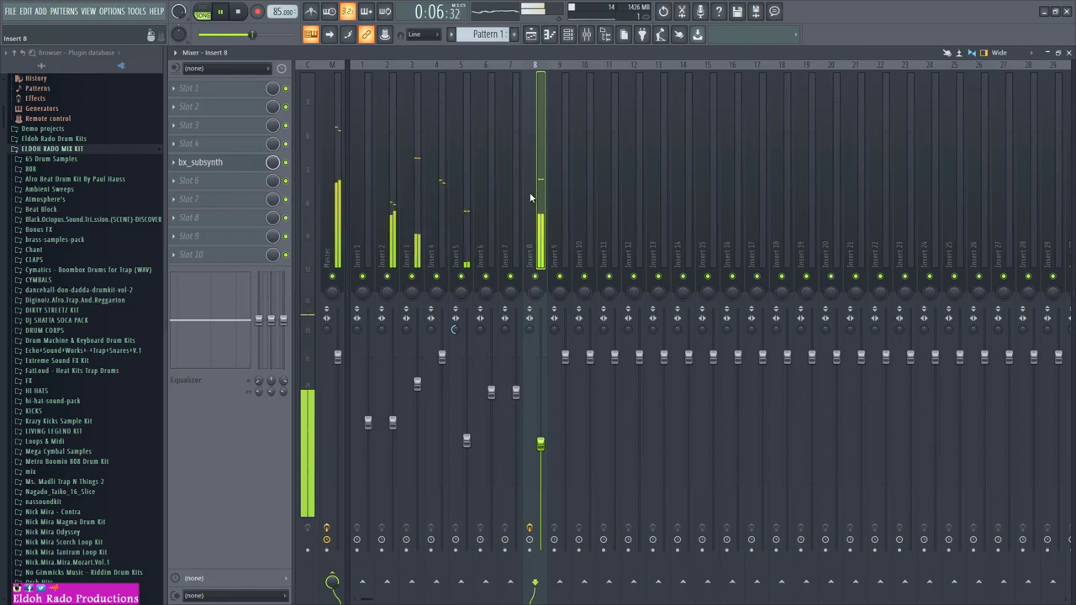
left_click(1069, 53)
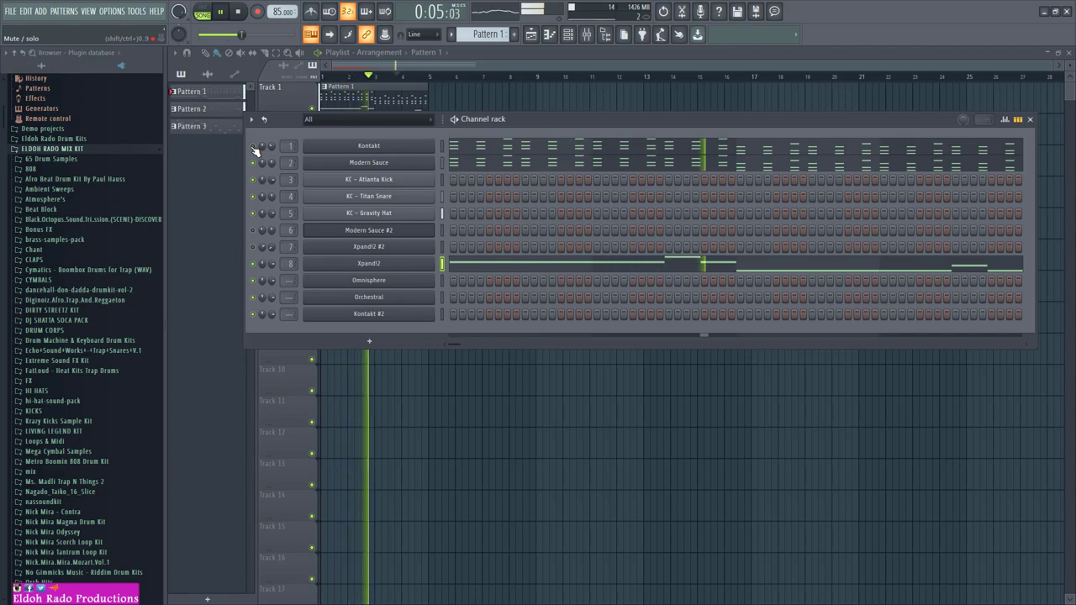
Open the Kontakt notes in the piano roll and delete the four chords between bar 1's first and last chords
right_click(430, 146)
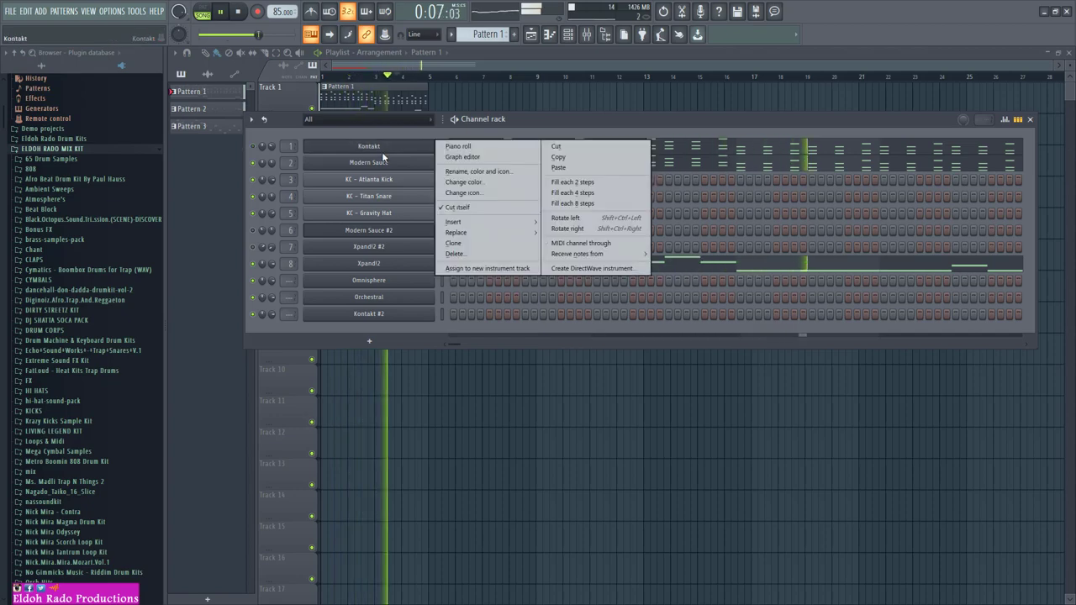
left_click(456, 143)
scroll(499, 196, "up", 3)
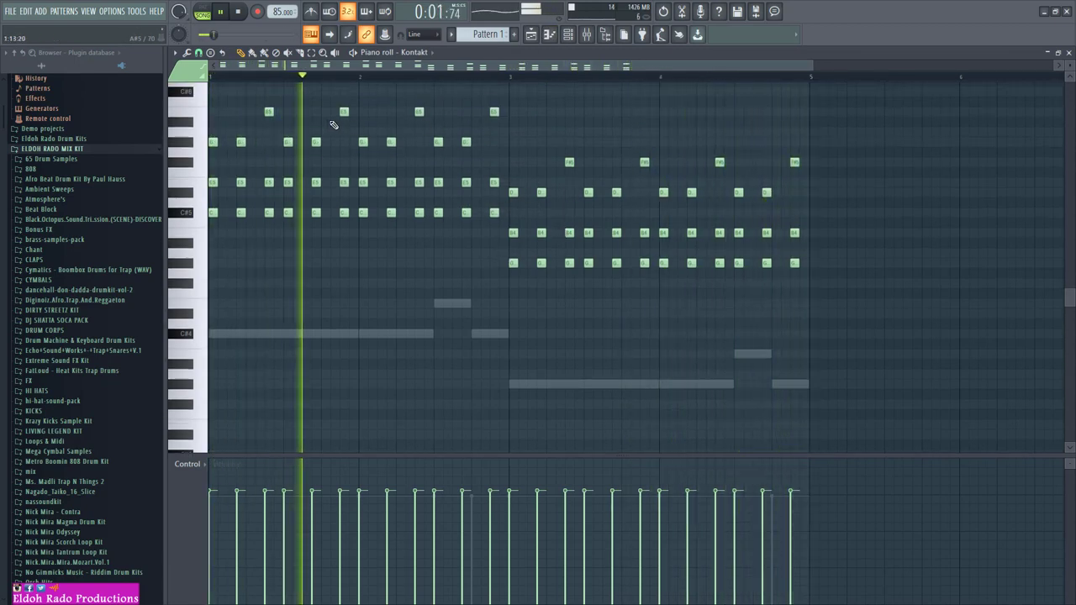
key("ctrl+s")
left_click_drag(332, 236, 232, 100)
left_click(567, 35)
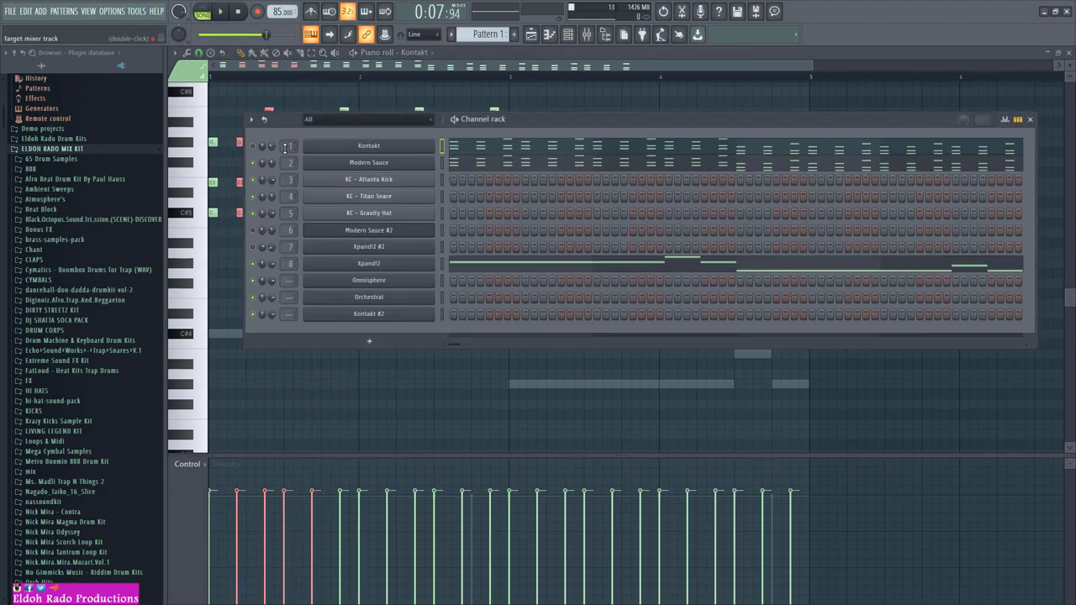
left_click(1031, 121)
key("shift+m")
key("space")
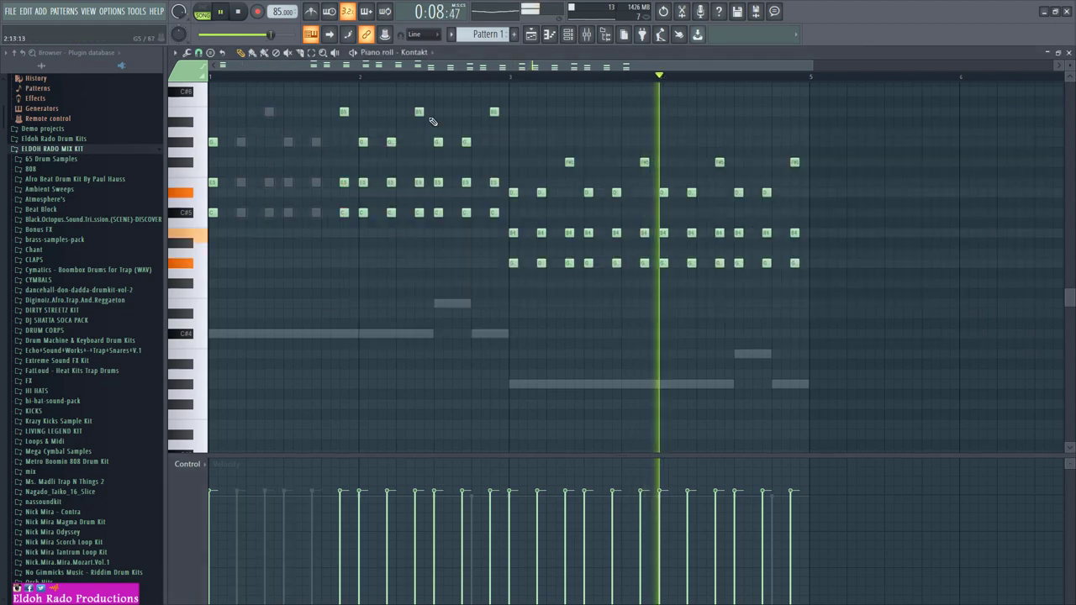
key("space")
key("space")
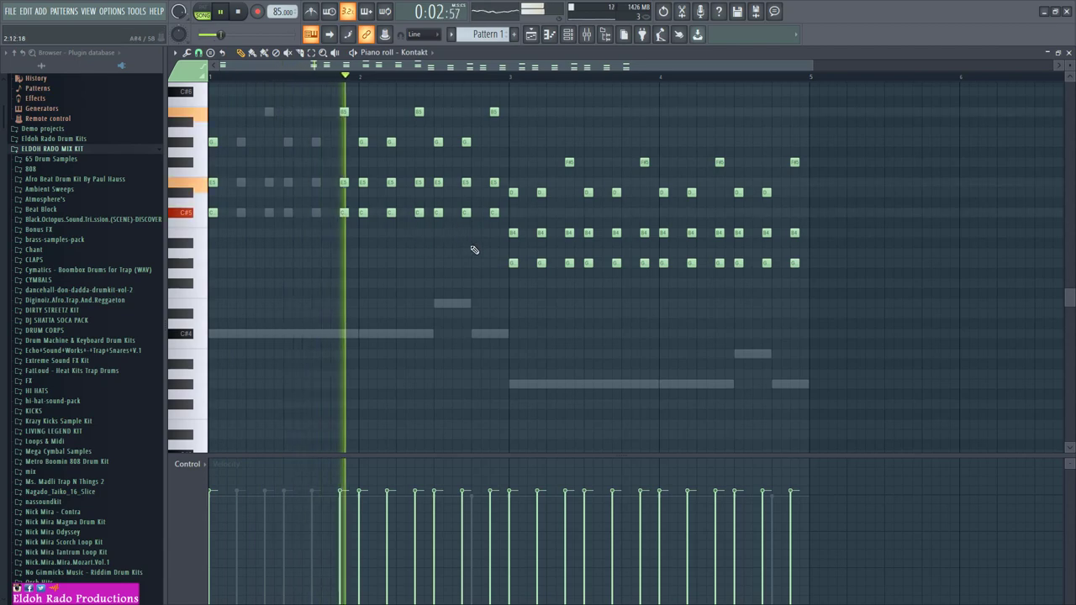
Delete the four middle Kontakt chords in bar 2, keeping its first and last chords, and restart playback
key("space")
left_click_drag(460, 161, 387, 103)
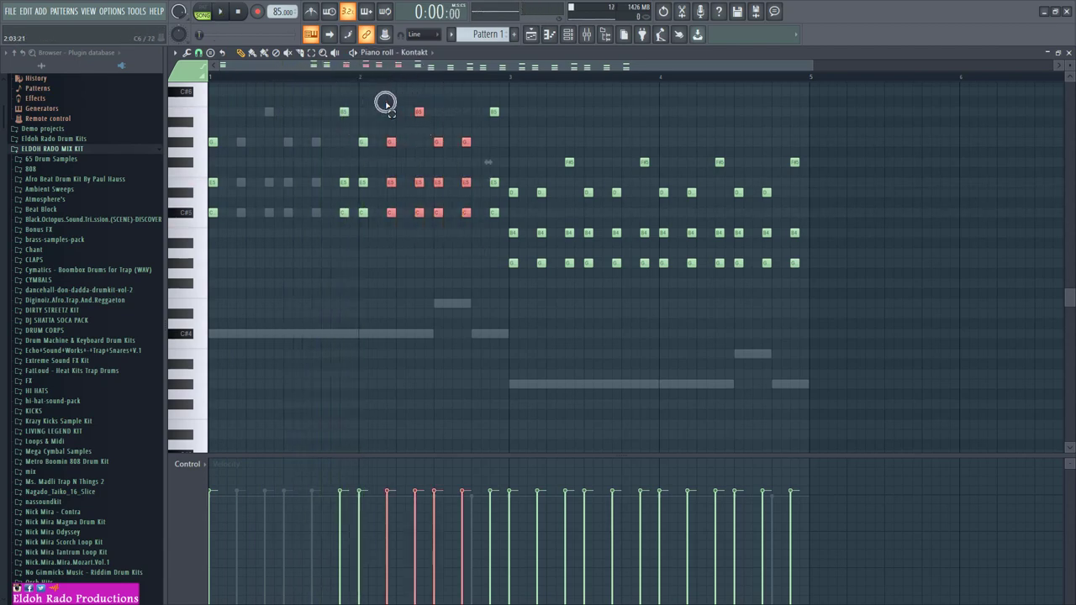
key("Delete")
key("space")
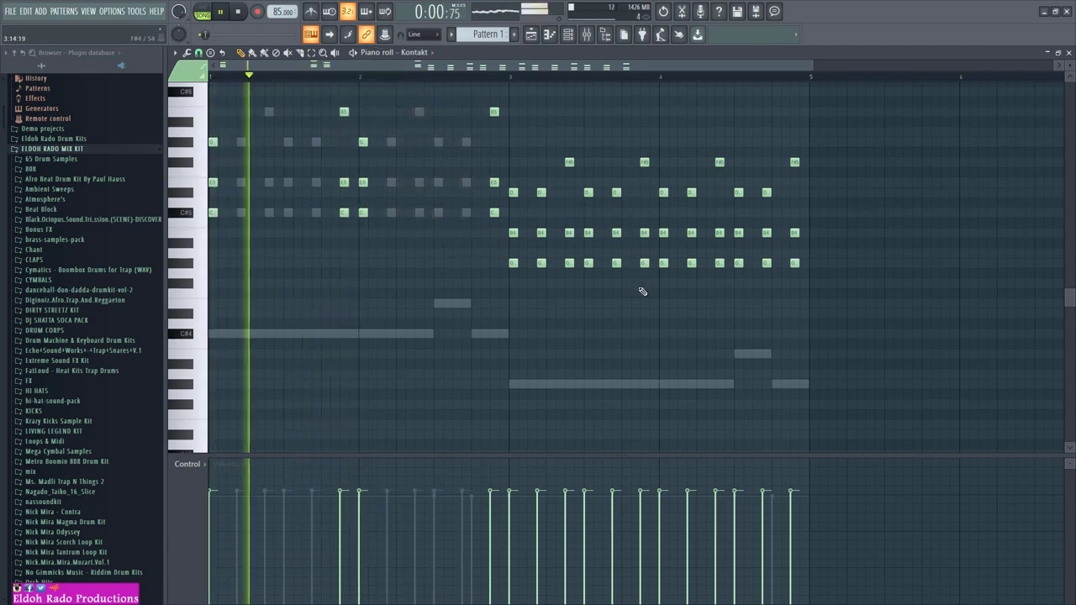
Delete the four middle Kontakt chords in bar 3 and in bar 4, keeping each bar's first and last chords
left_click_drag(630, 281, 534, 134)
key("Delete")
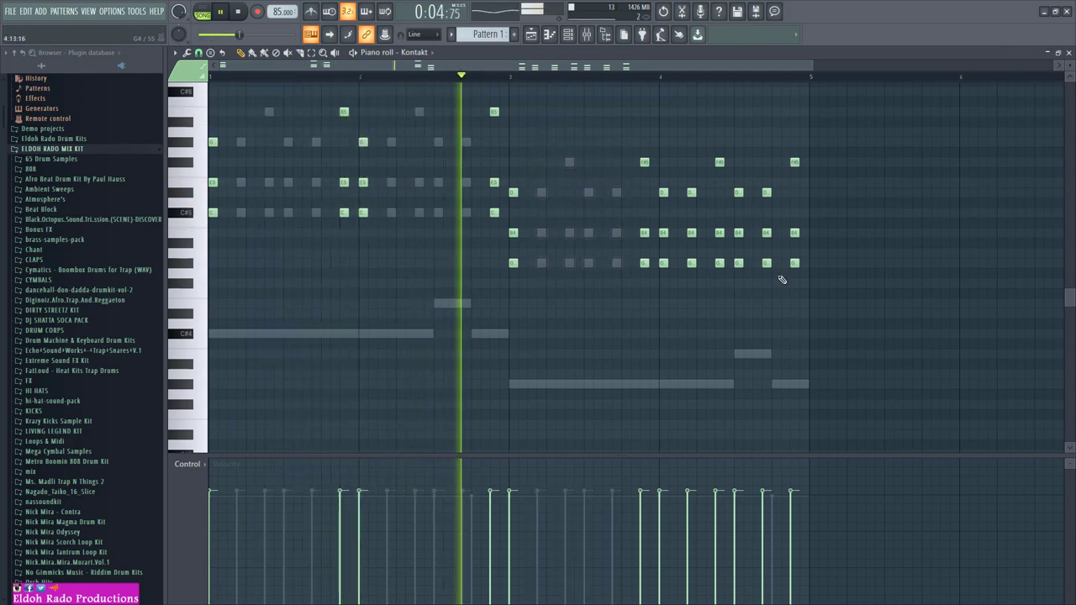
left_click_drag(783, 285, 685, 135)
key("Delete")
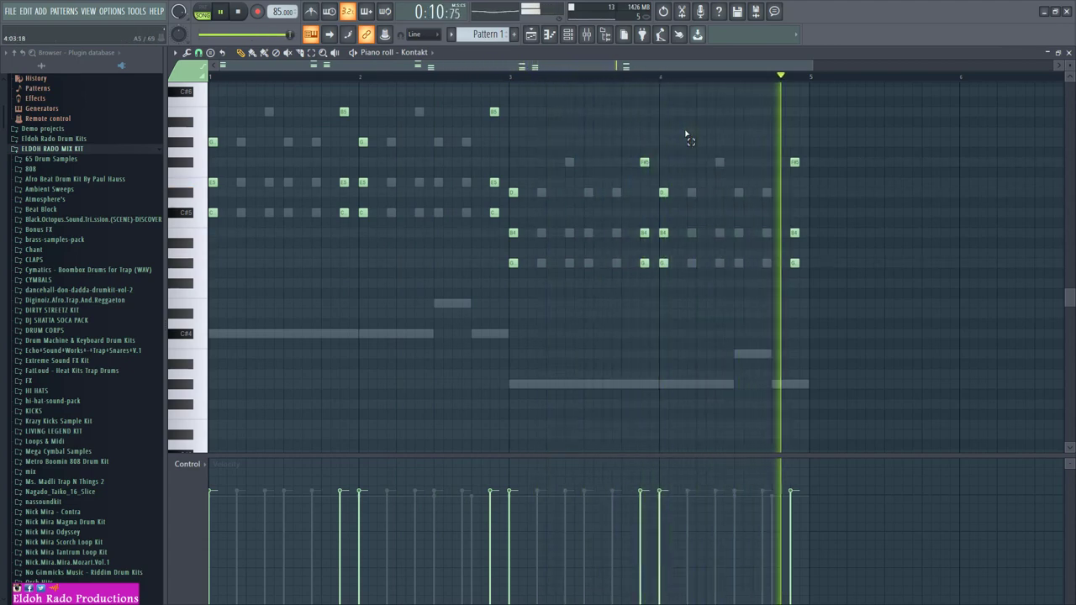
Return to the playlist and cut the Xpand!2 notes out of Pattern 1 in the Channel rack
key("F5")
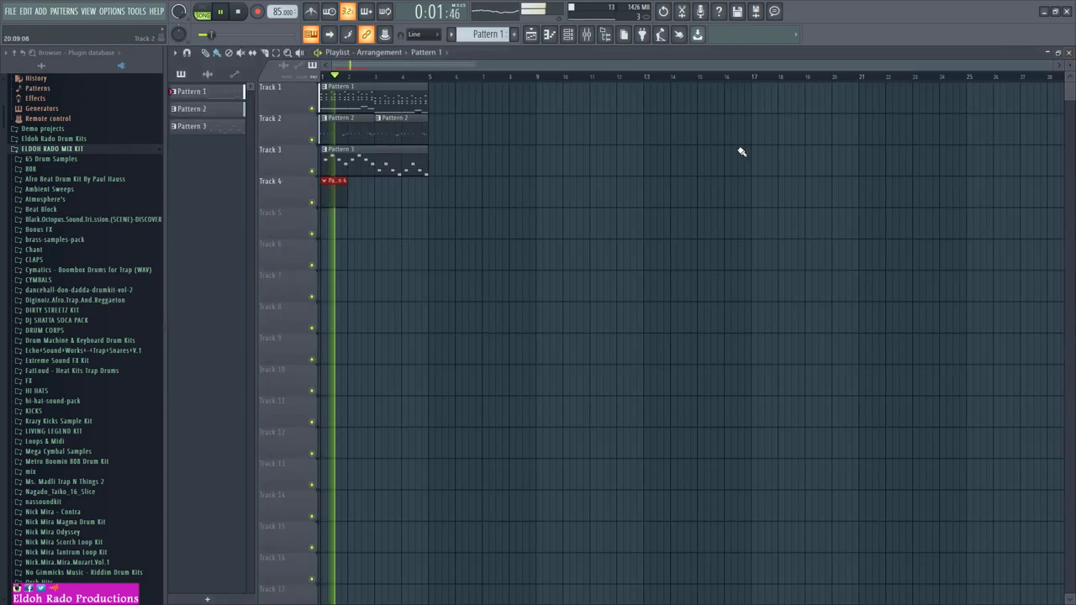
left_click(332, 195)
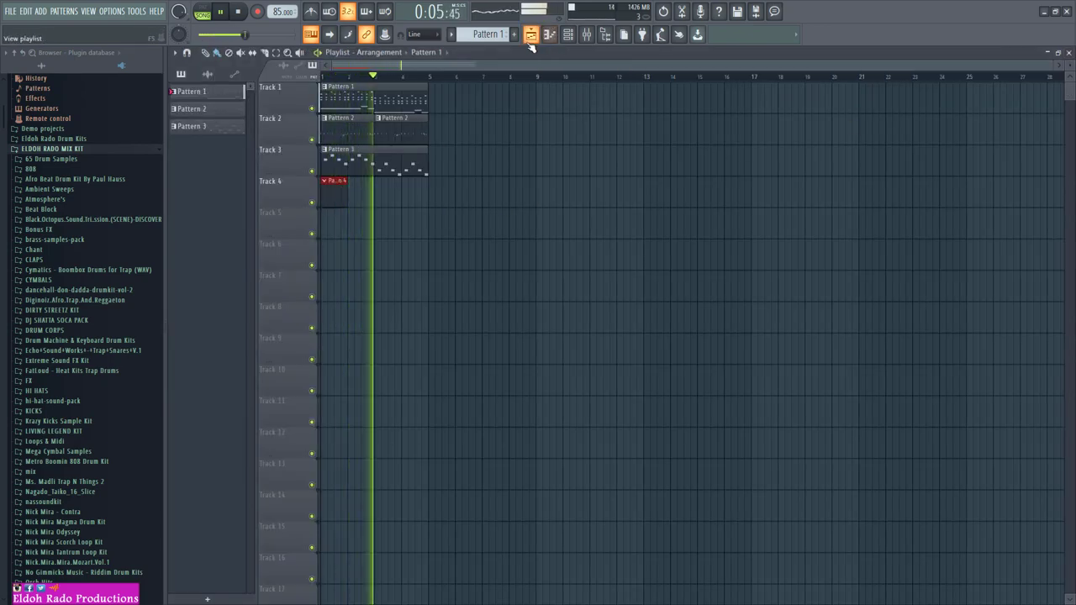
left_click(569, 35)
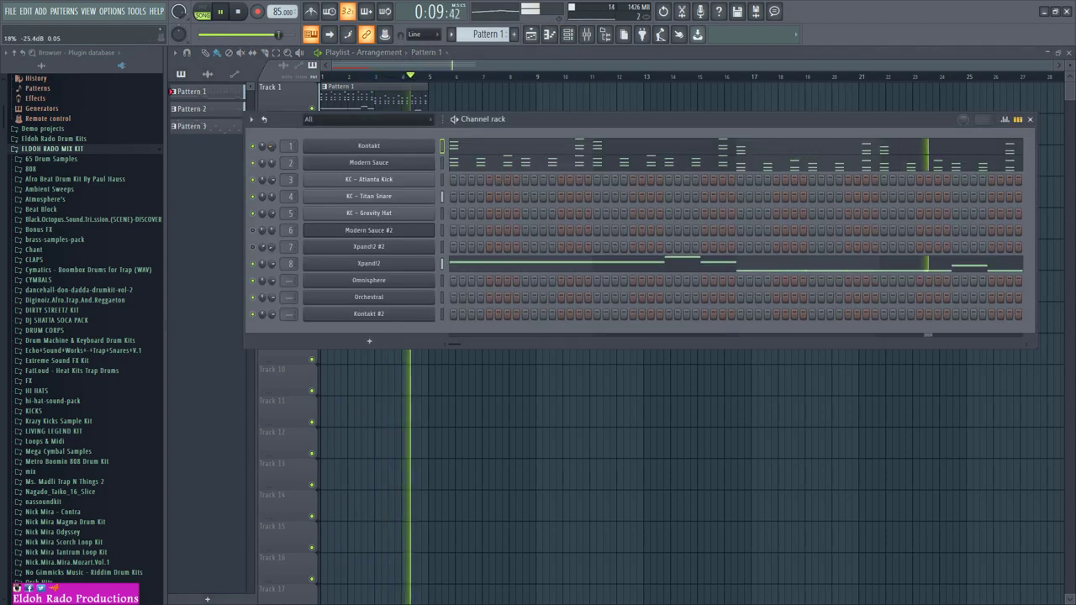
right_click(428, 263)
left_click(556, 264)
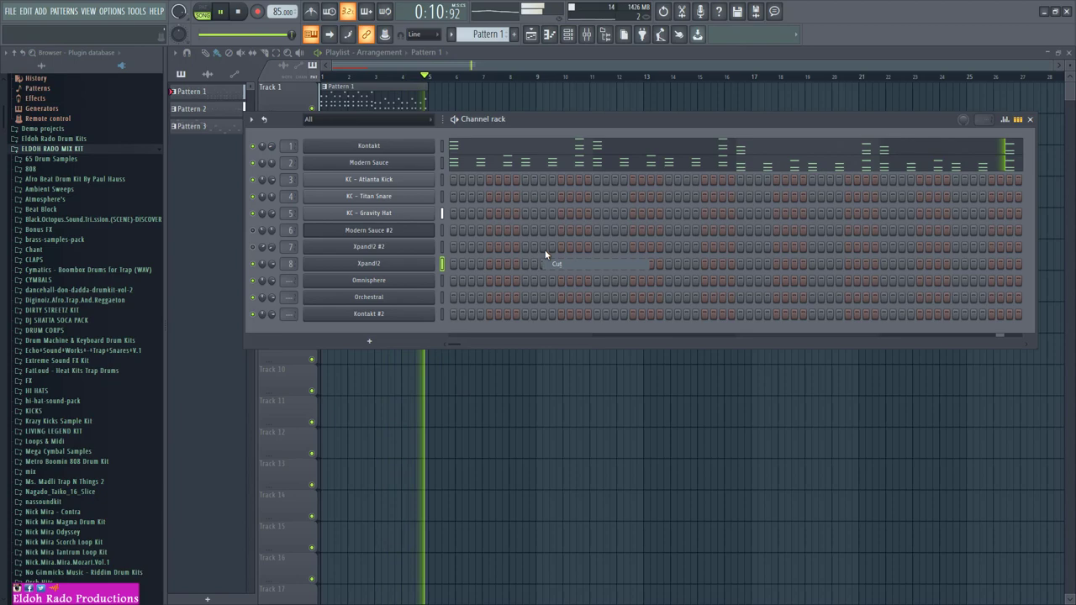
Paste the cut notes into the Xpand!2 channel of Pattern 4 and move the Channel rack window lower
left_click(452, 34)
left_click(468, 71)
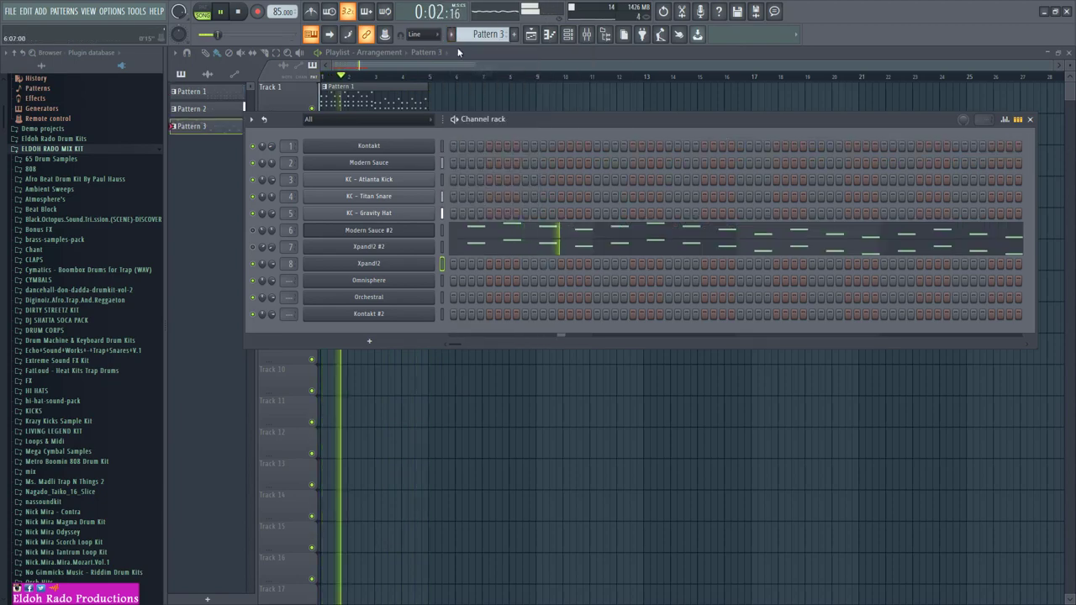
left_click(451, 34)
left_click(543, 70)
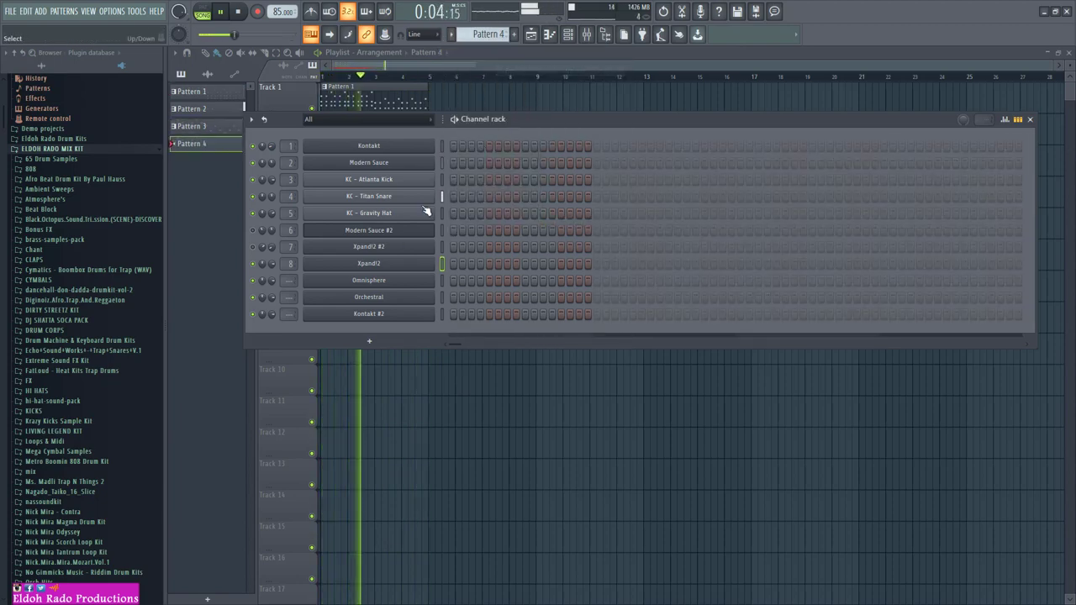
right_click(437, 262)
left_click(511, 278)
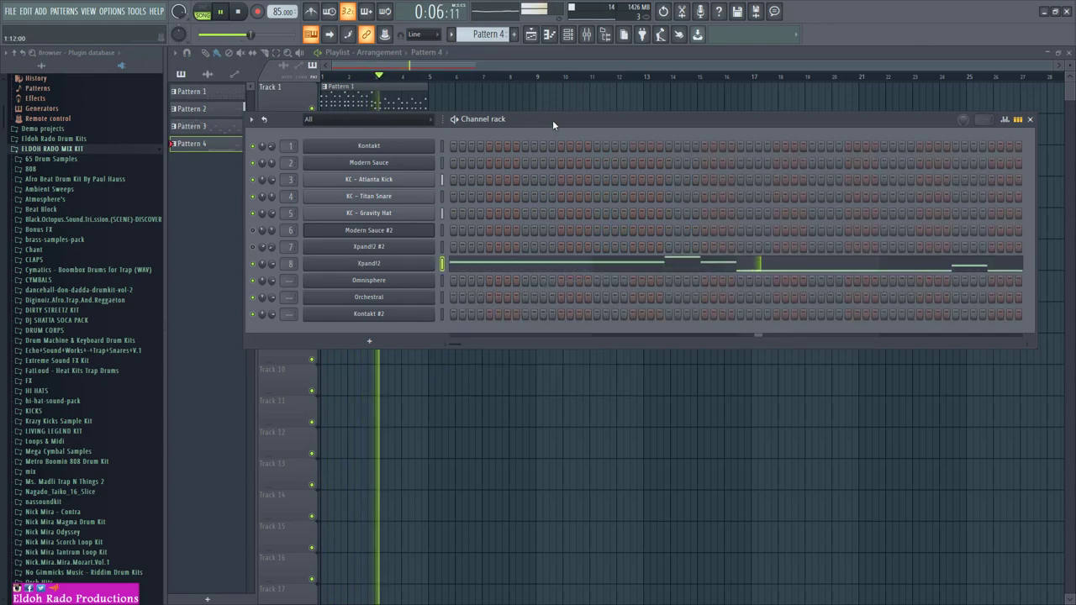
left_click_drag(552, 119, 566, 166)
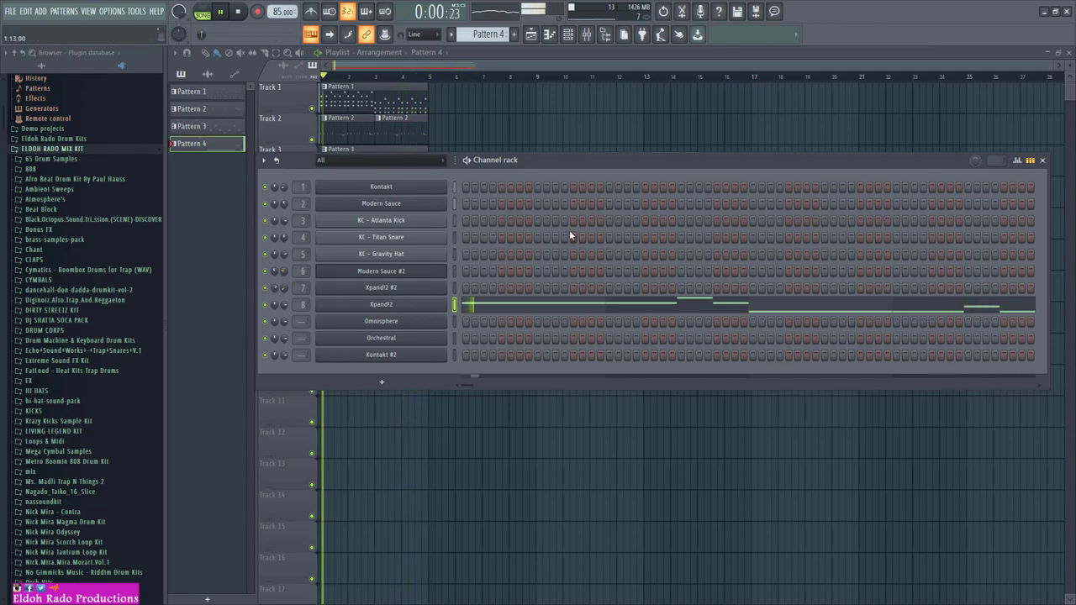
left_click_drag(574, 160, 570, 138)
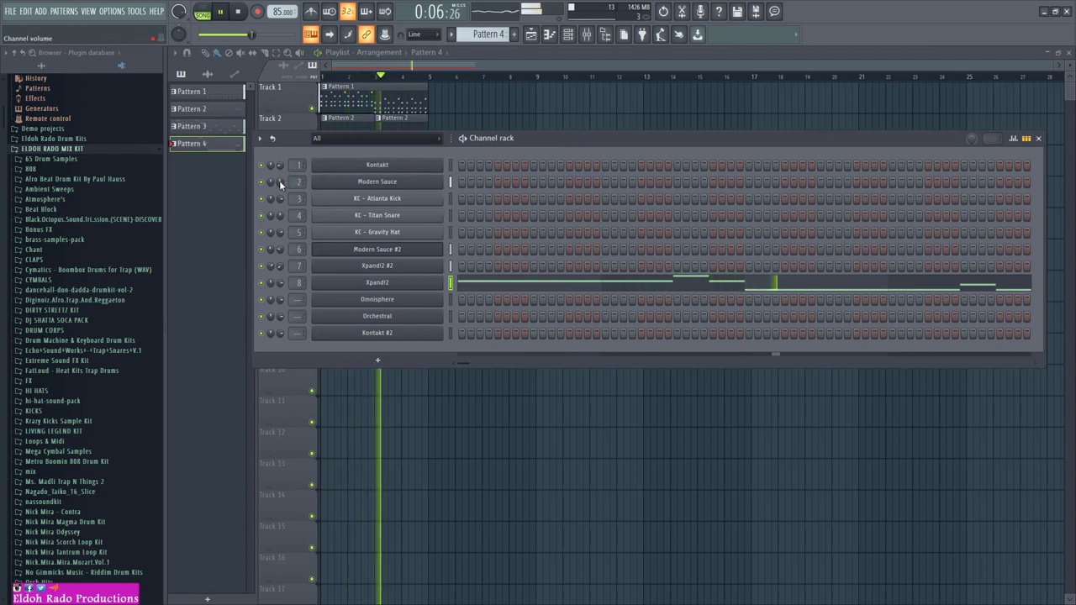
Lower the Insert 7 and Insert 1 faders in the mixer and raise the Insert 6 fader slightly
left_click(587, 35)
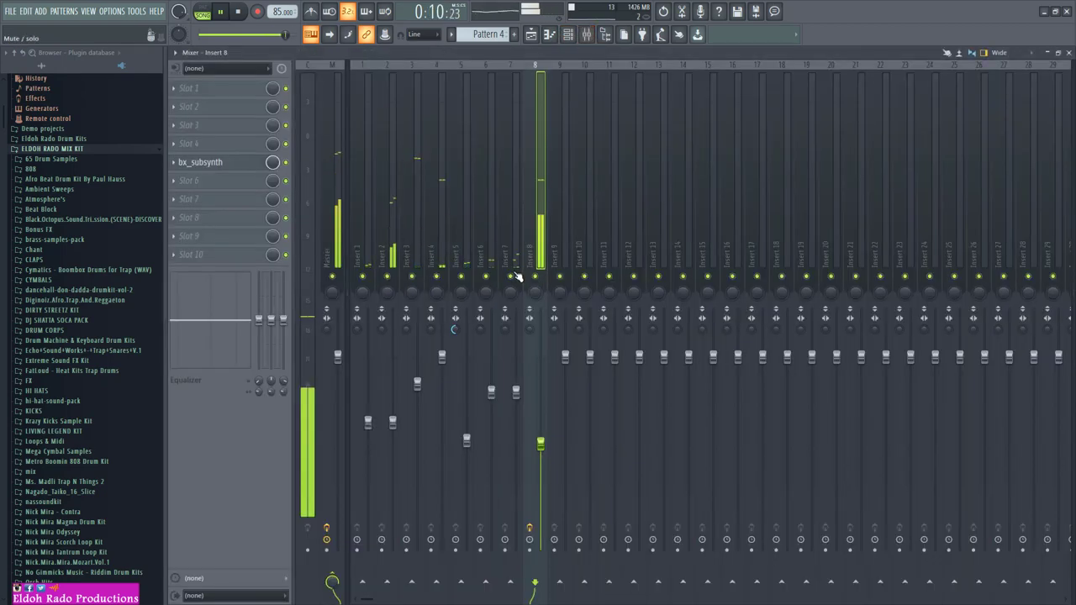
left_click_drag(515, 391, 515, 415)
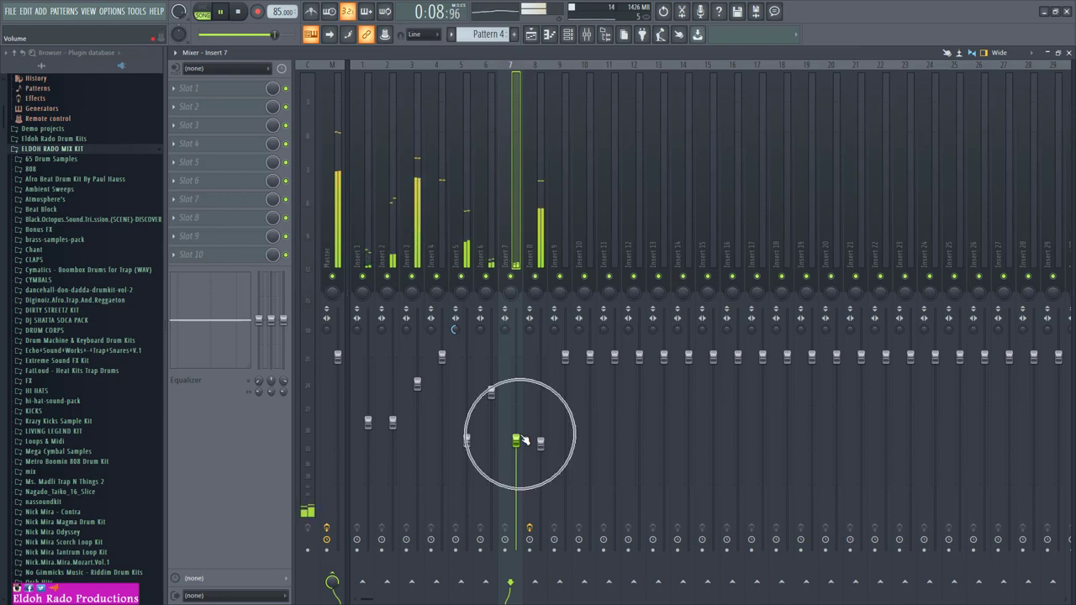
left_click_drag(371, 429, 370, 467)
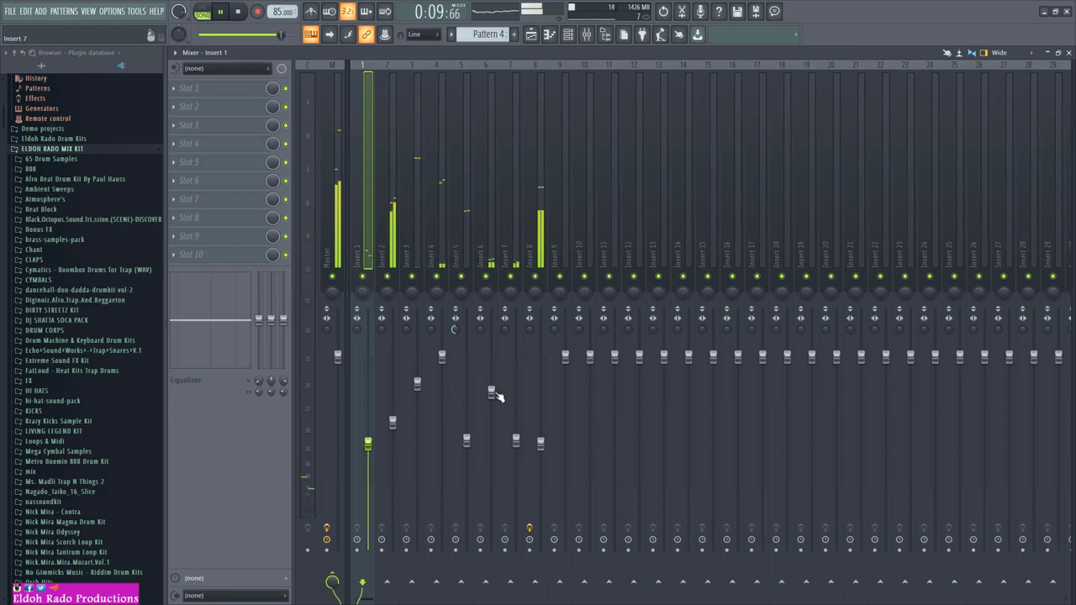
left_click_drag(493, 392, 493, 387)
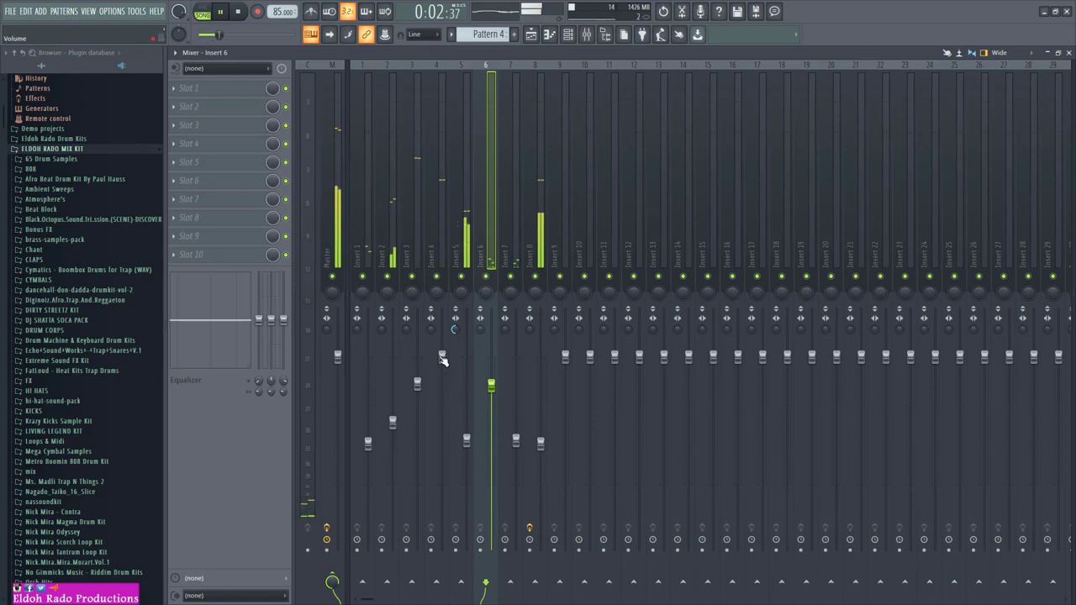
Lower the Insert 4 fader to roughly Insert 3's level and the Insert 8 fader to about -13.4 dB
left_click_drag(443, 361, 442, 386)
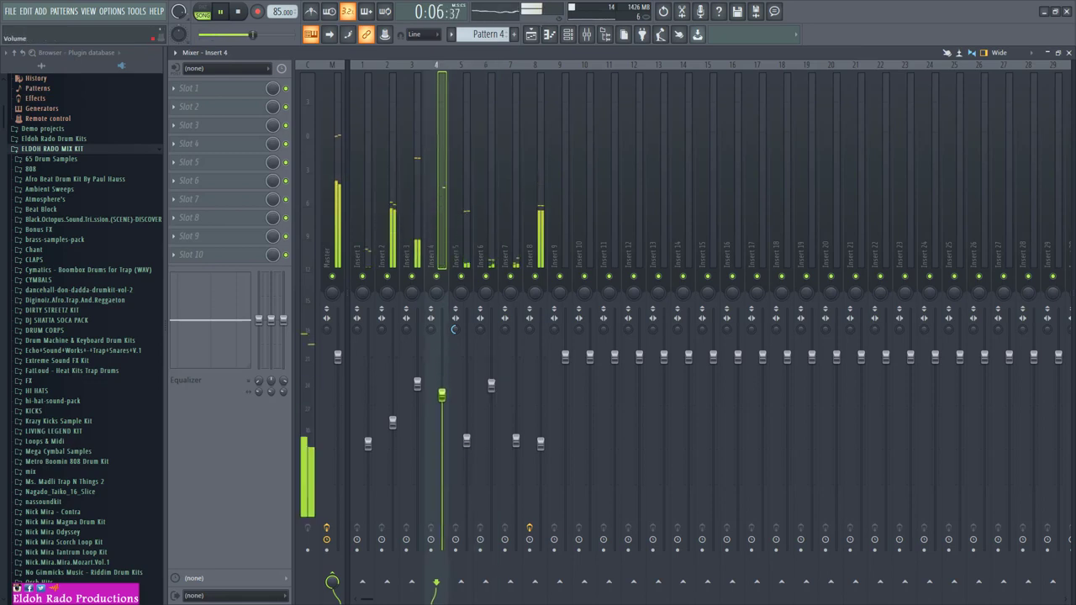
left_click_drag(442, 394, 442, 390)
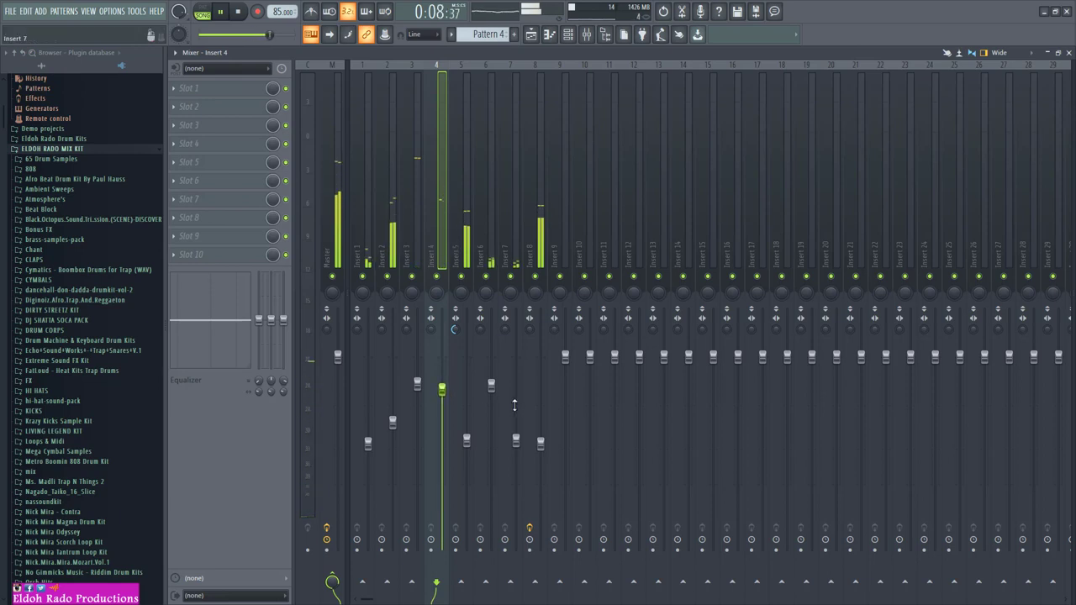
left_click_drag(540, 441, 540, 458)
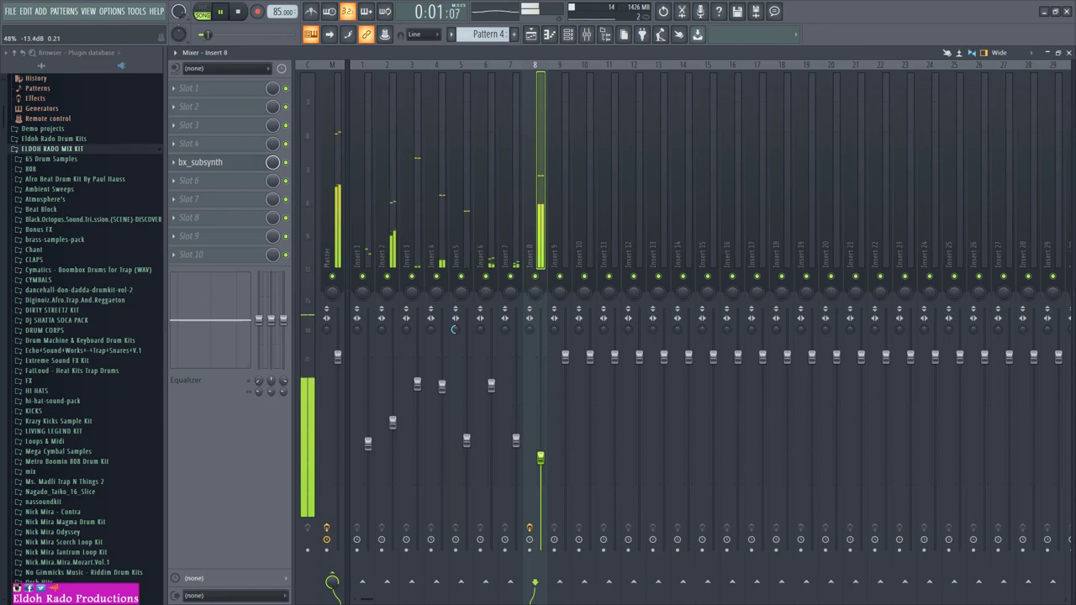
Lower the Insert 2 fader to about Insert 1's level and Insert 7 to about Insert 8's, and close the mixer
left_click_drag(391, 422, 391, 433)
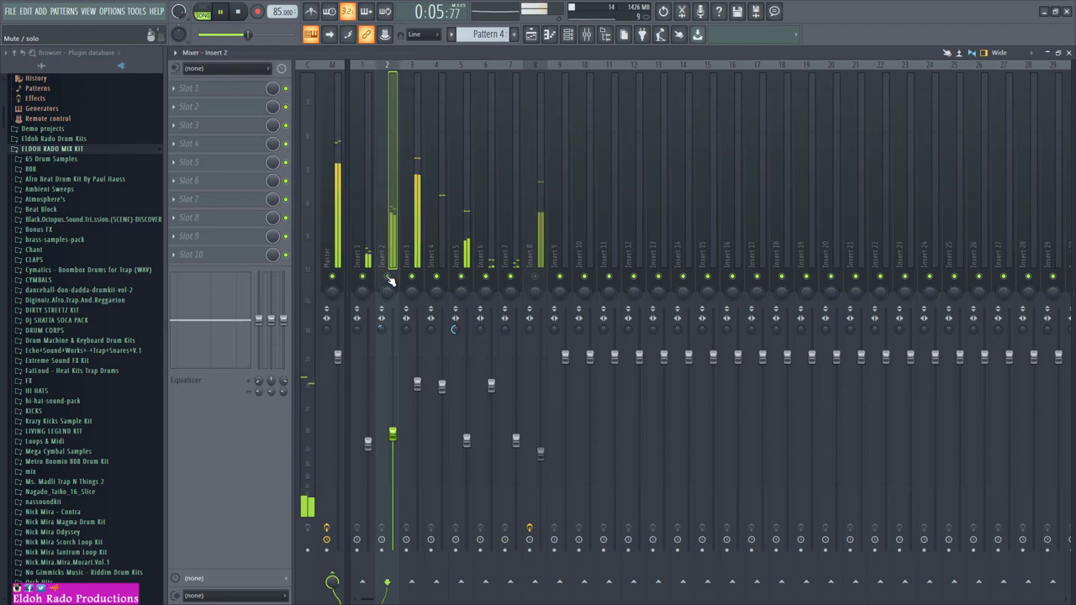
left_click_drag(239, 34, 280, 35)
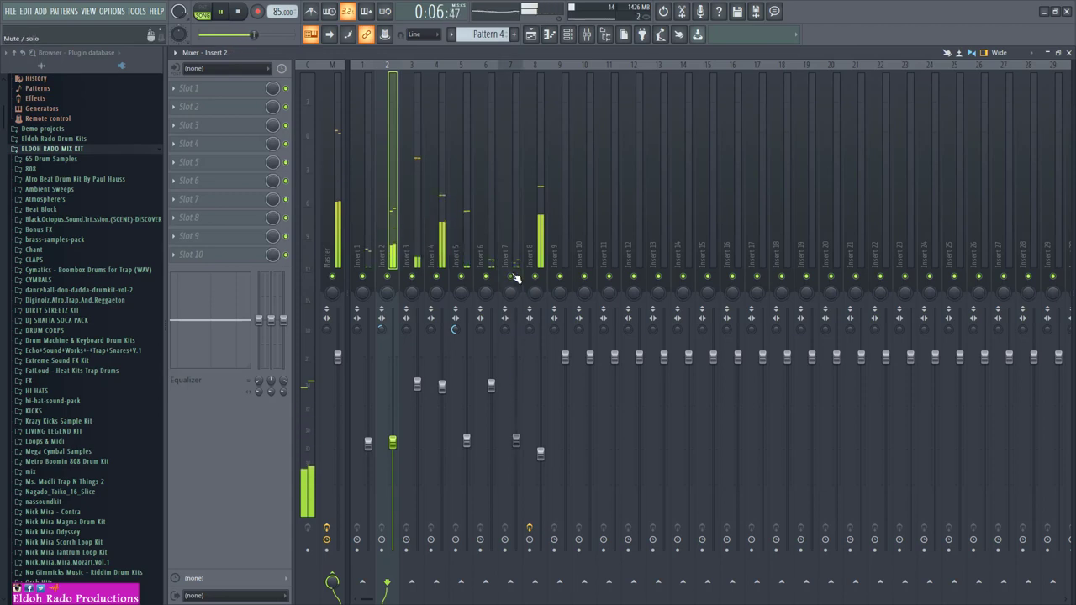
left_click_drag(516, 439, 515, 451)
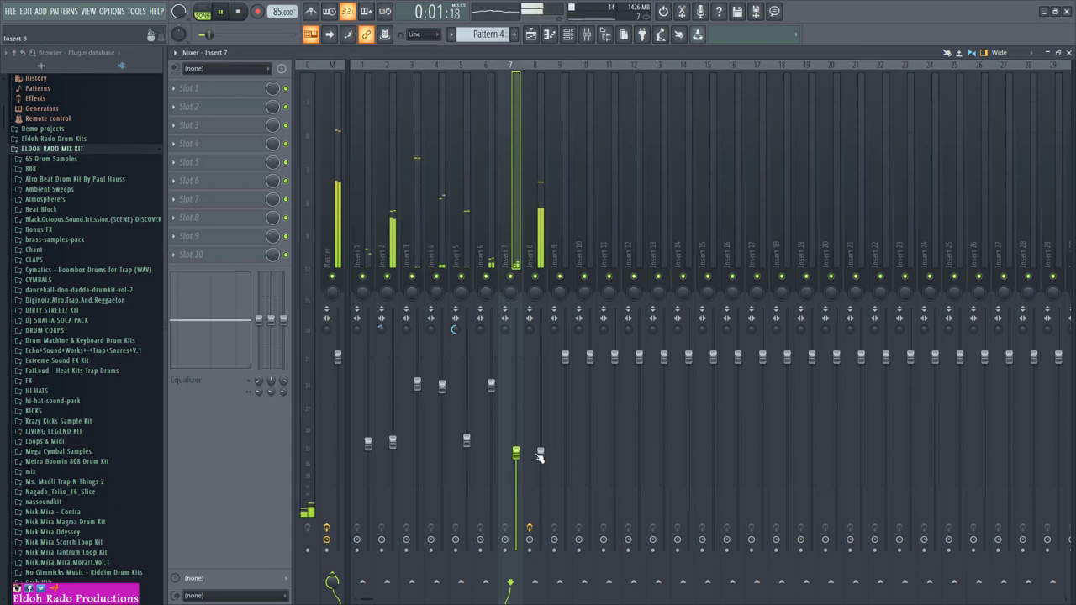
left_click(1068, 52)
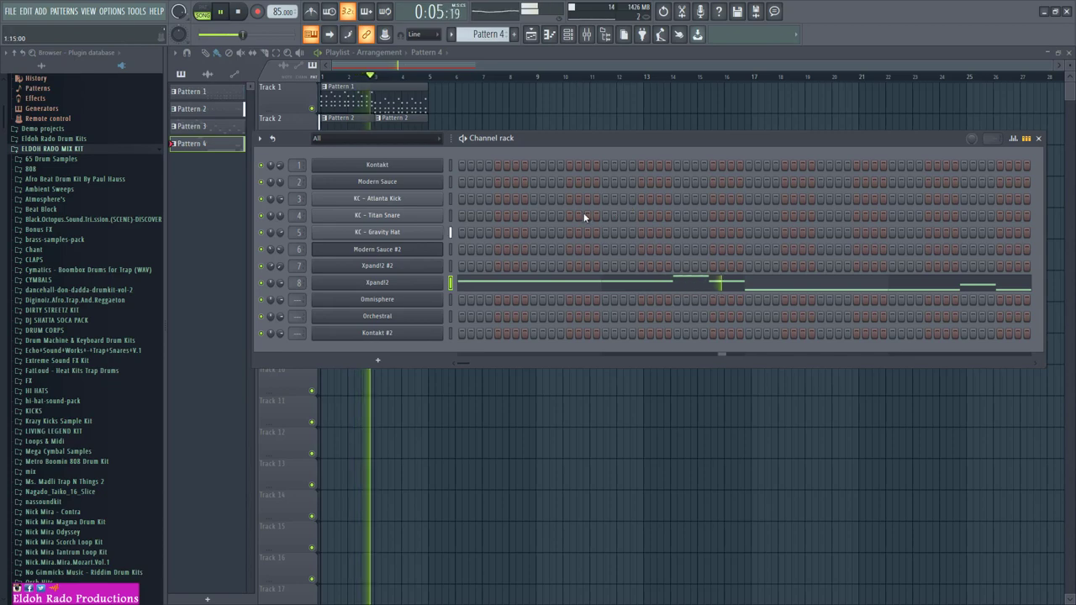
Shift the Channel rack window slightly and make Pattern 1 the active pattern
left_click_drag(536, 138, 520, 140)
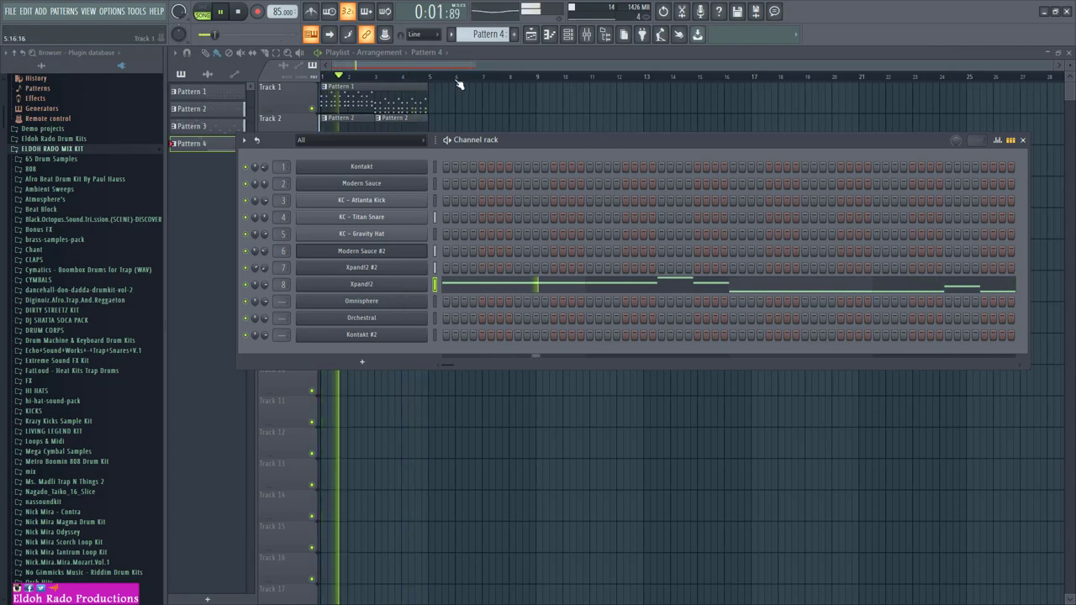
left_click(454, 34)
left_click(468, 48)
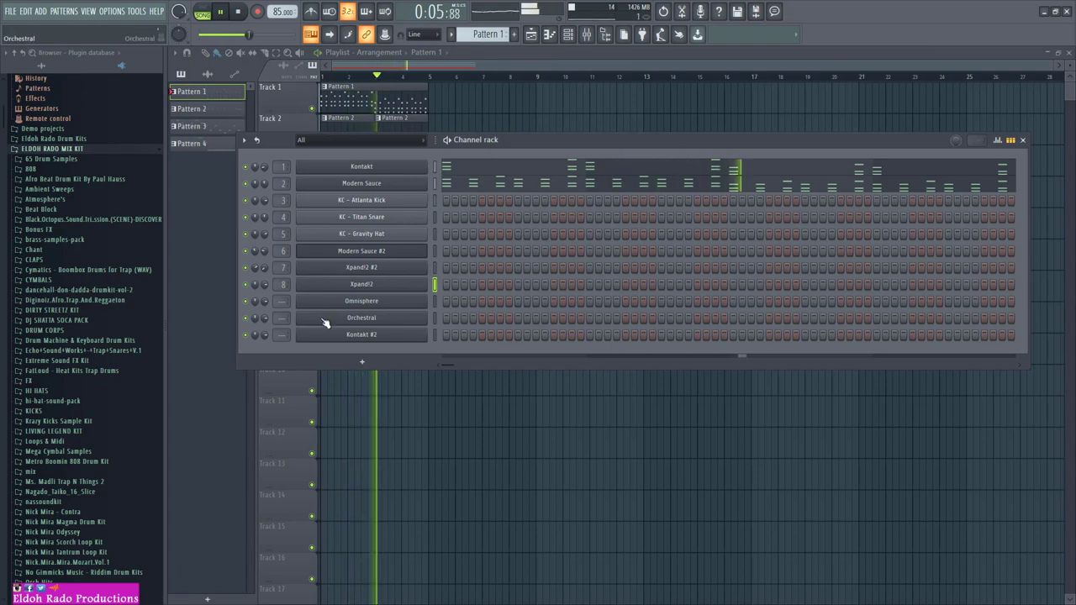
Check the Orchestral plug-in, close it, and delete the Orchestral channel from the Channel rack
left_click(385, 322)
key("space")
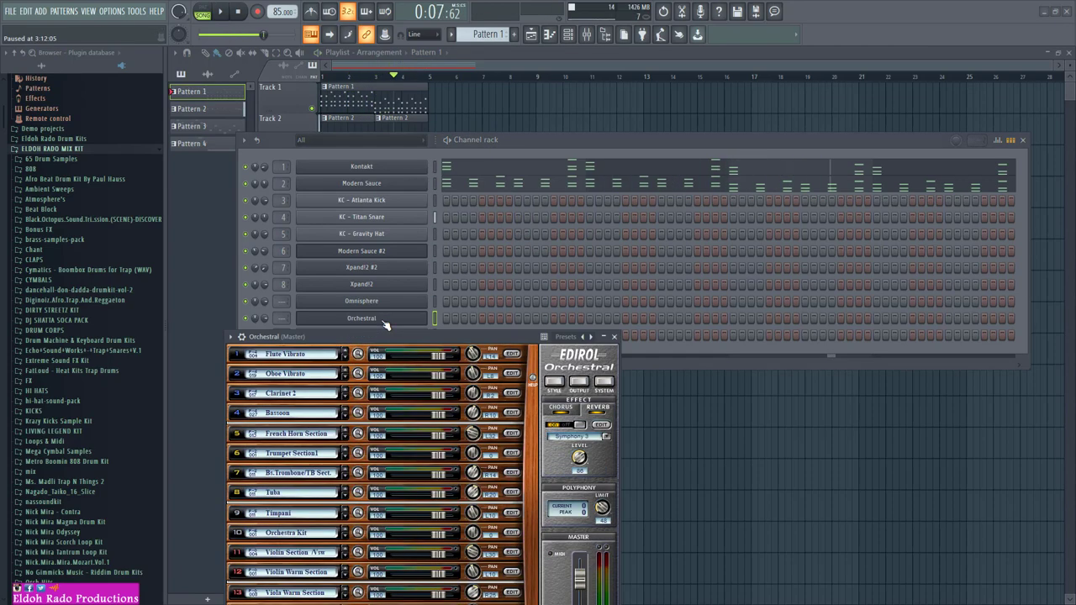
left_click(614, 337)
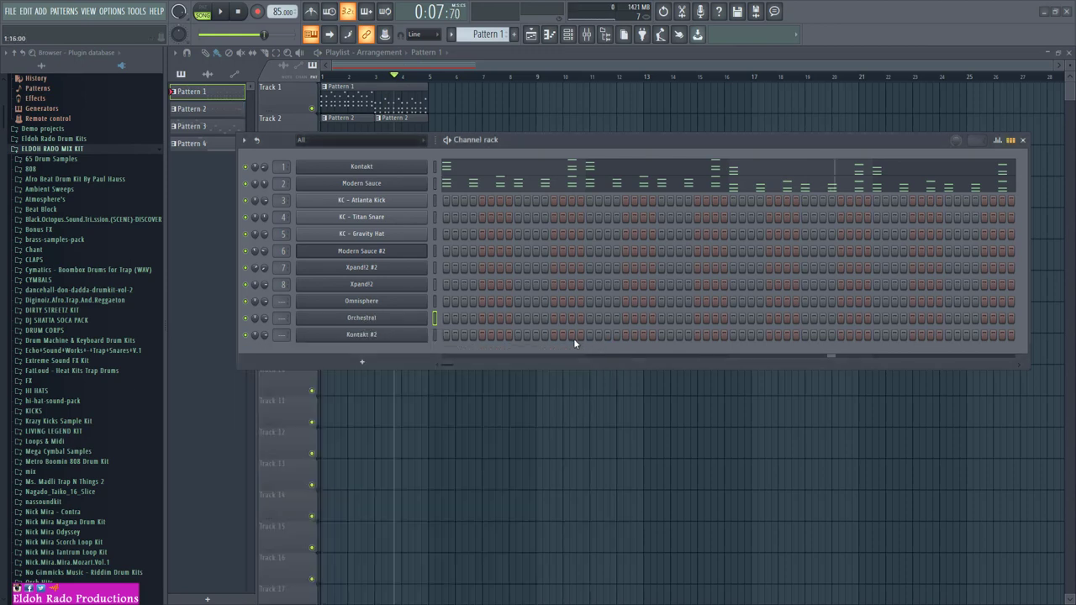
key("space")
right_click(424, 318)
left_click(448, 425)
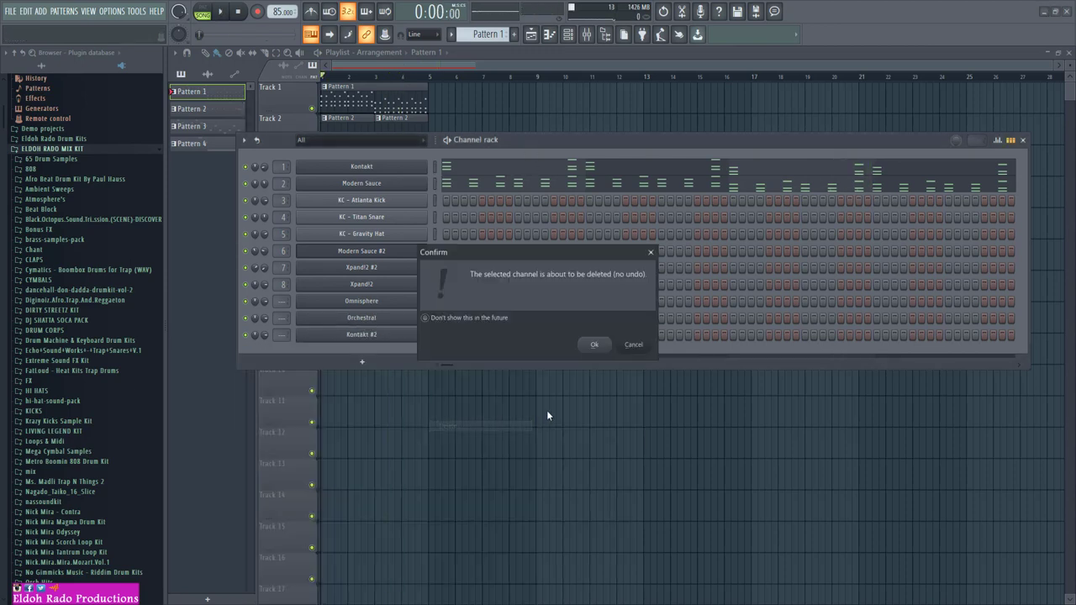
left_click(594, 345)
key("space")
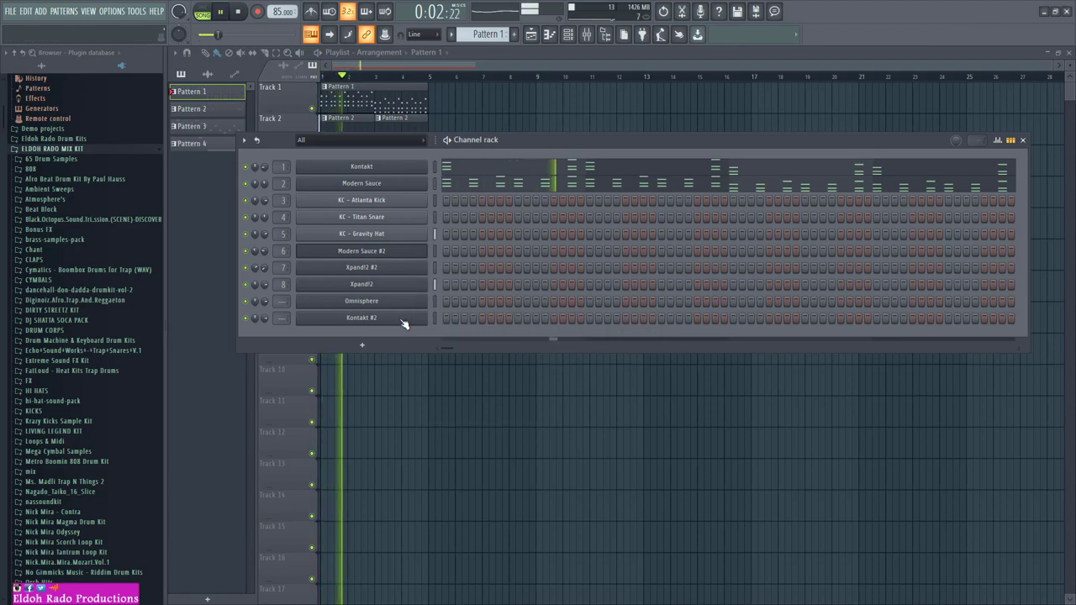
Open the Kontakt #2 instrument, move its window higher, and look through the Korg Kronos library's instrument folders
left_click(402, 322)
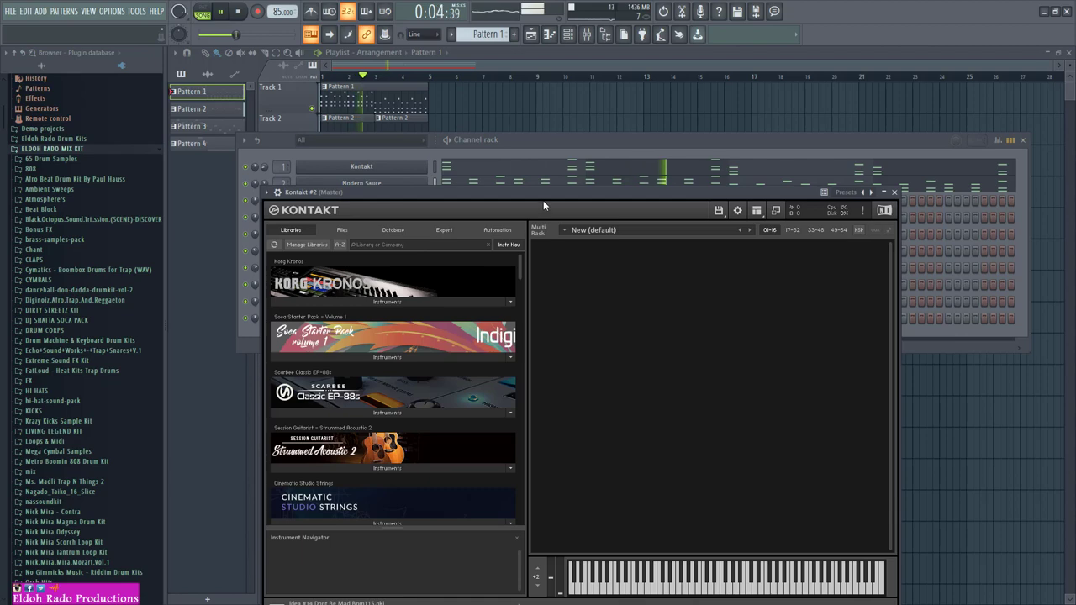
left_click_drag(543, 200, 563, 111)
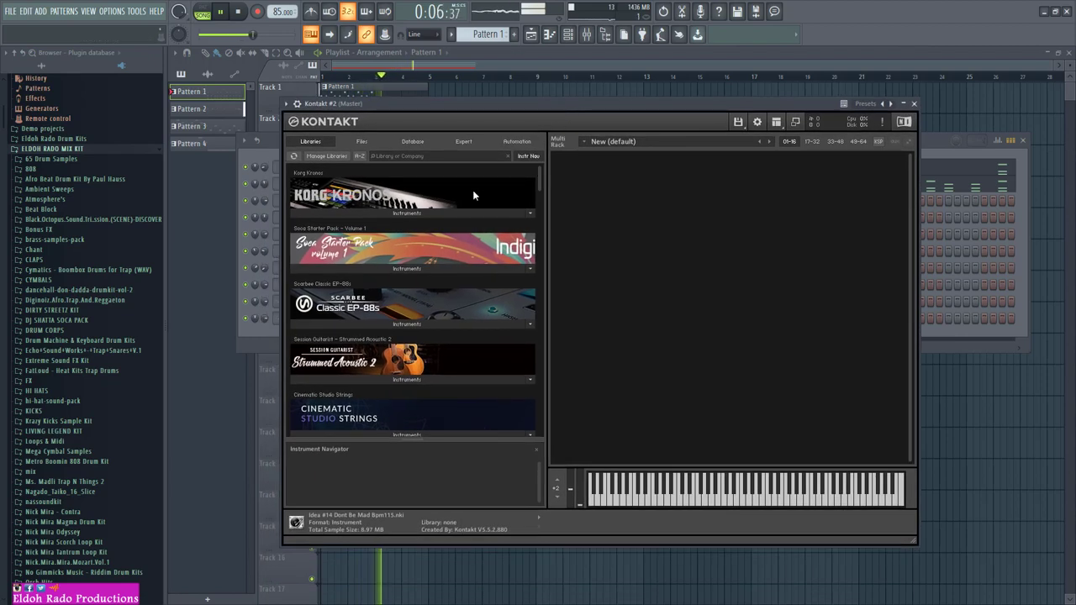
left_click(438, 212)
left_click_drag(540, 184, 539, 189)
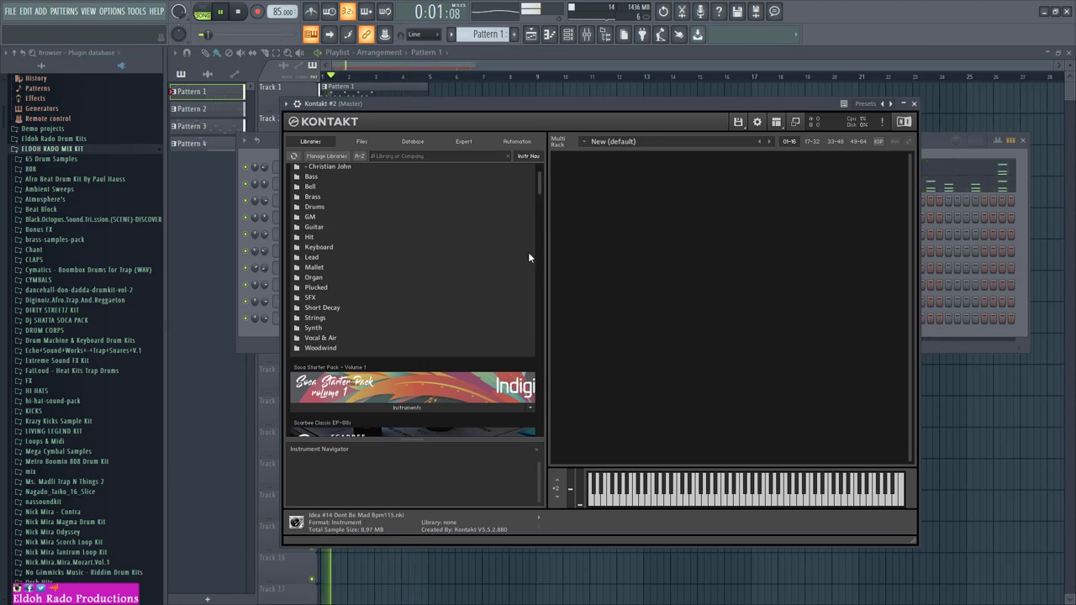
scroll(538, 196, "up", 2)
left_click(368, 215)
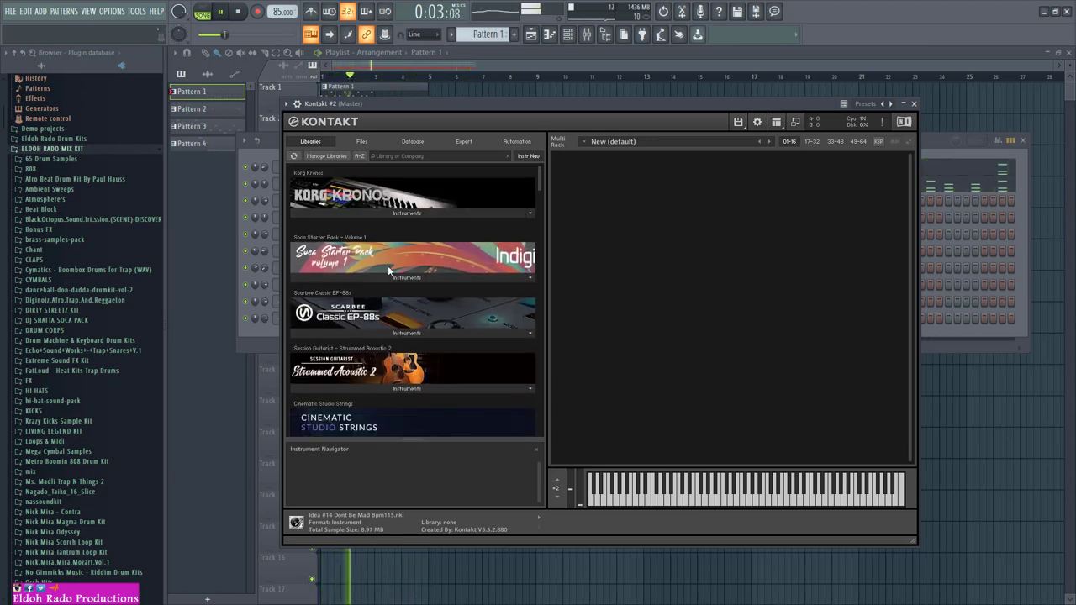
Find the EXHALE library, stop playback, and load EXHALE.nki into the Kontakt multi rack
scroll(388, 265, "down", 2)
scroll(540, 228, "down", 5)
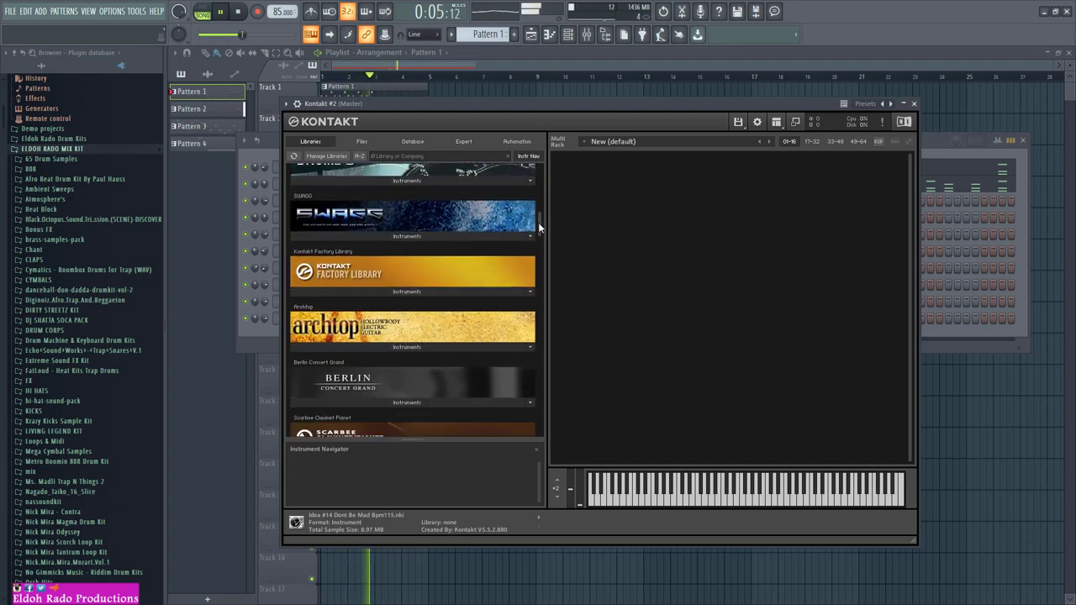
left_click_drag(538, 244, 495, 310)
left_click(426, 268)
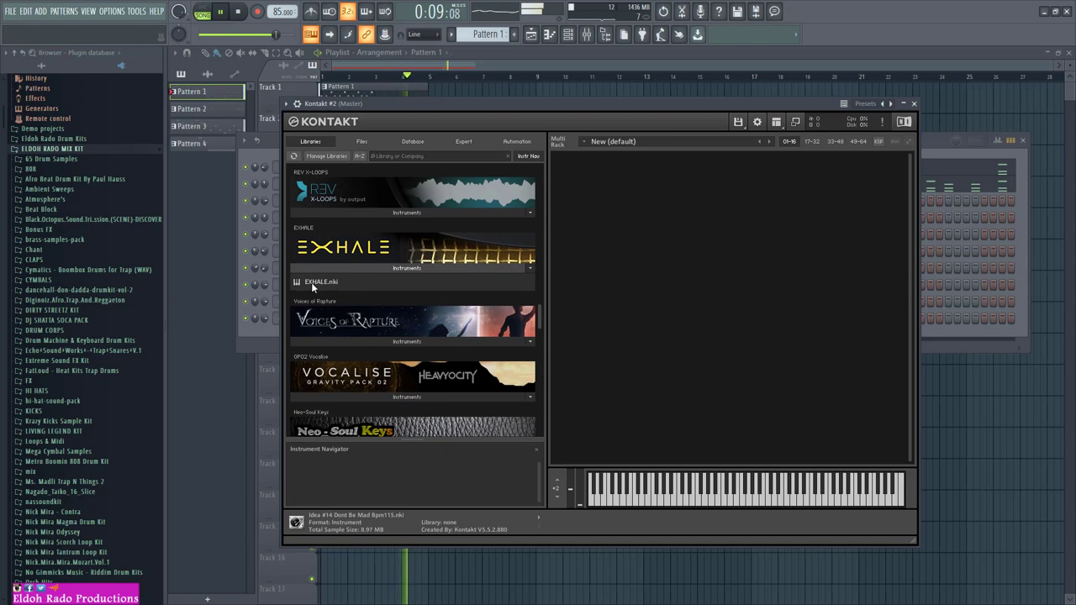
left_click_drag(311, 283, 580, 286)
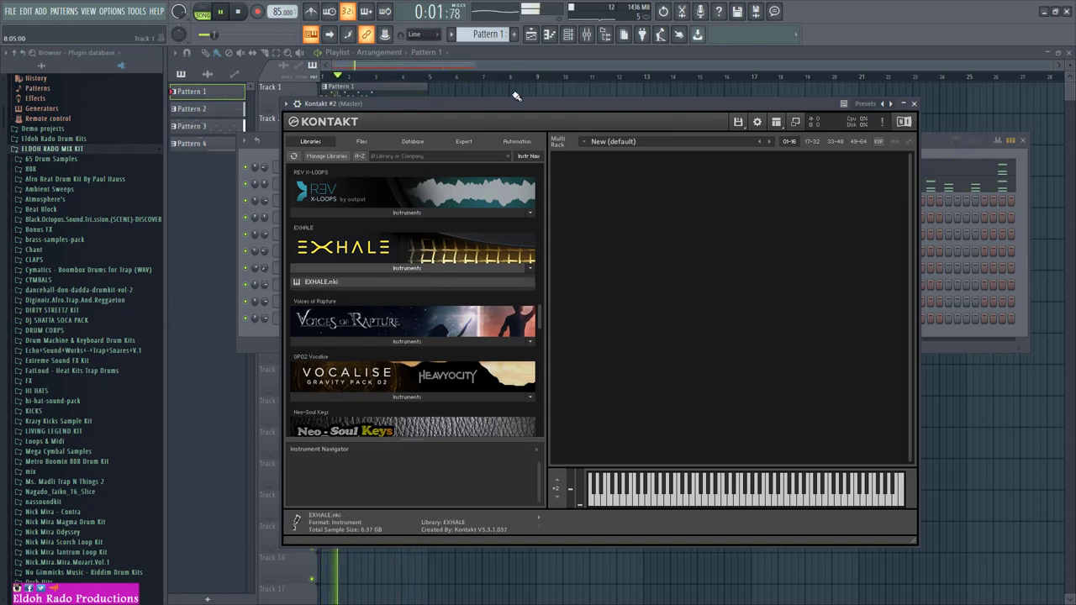
key("space")
left_click_drag(555, 280, 664, 274)
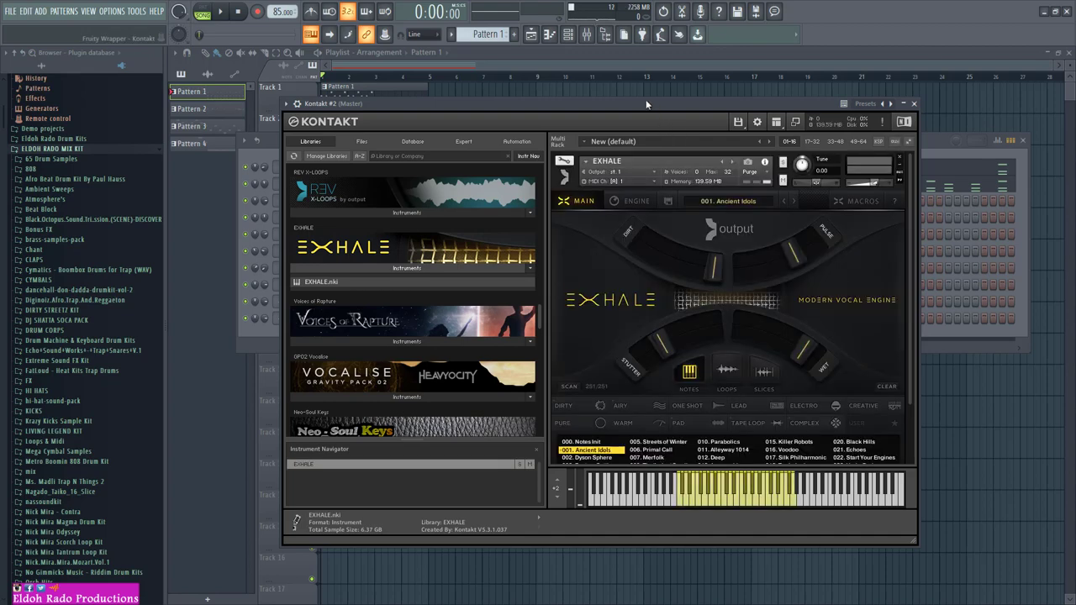
Show the Kontakt #2 wrapper's detailed settings and switch EXHALE to Loops with presets filtered by One Shot
left_click_drag(646, 100, 626, 76)
key("space")
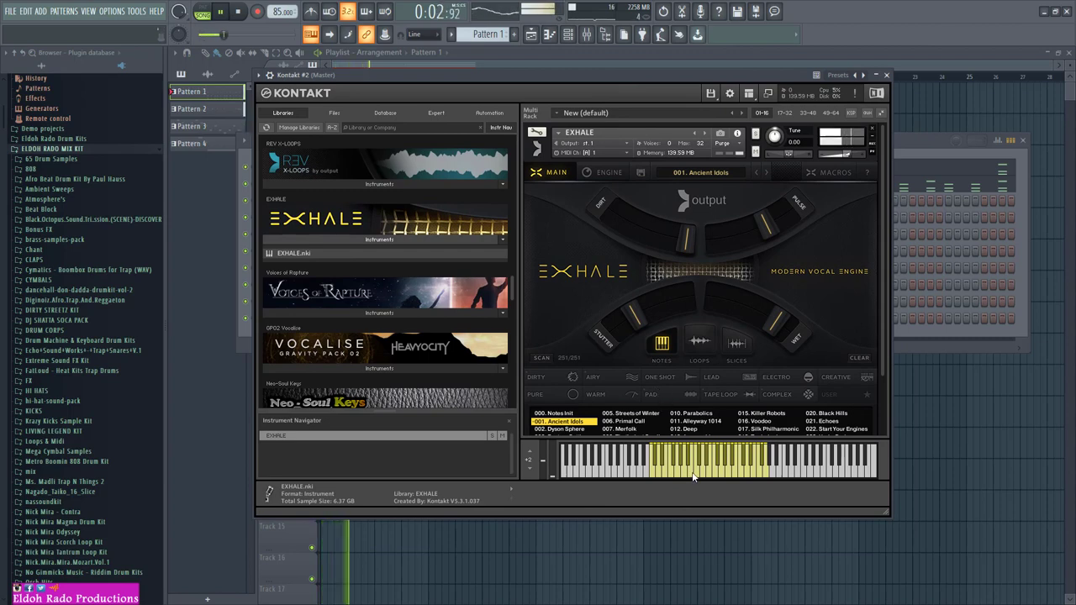
key("space")
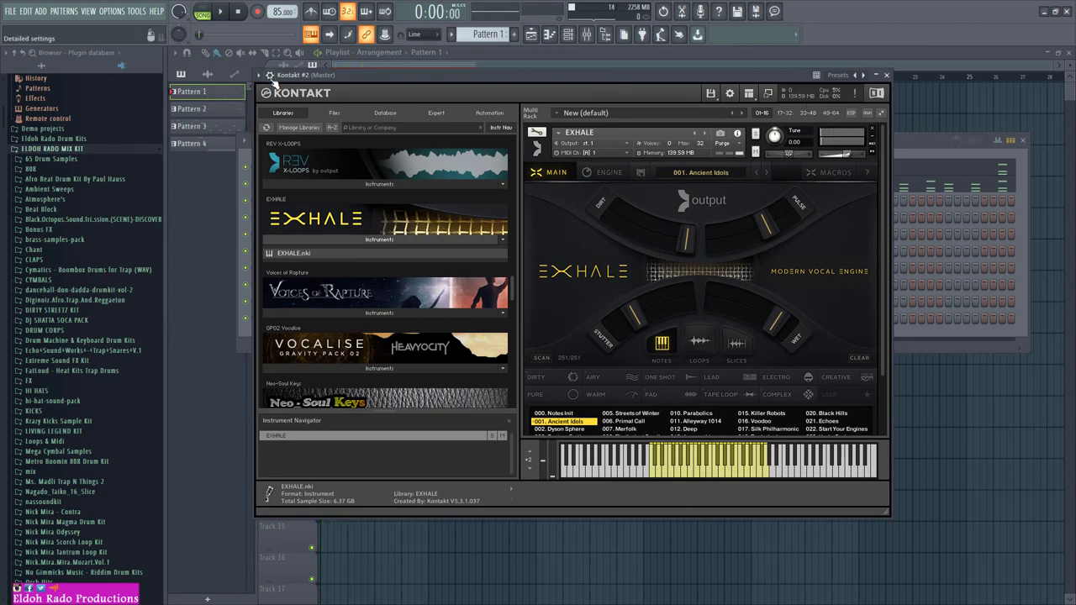
left_click(270, 76)
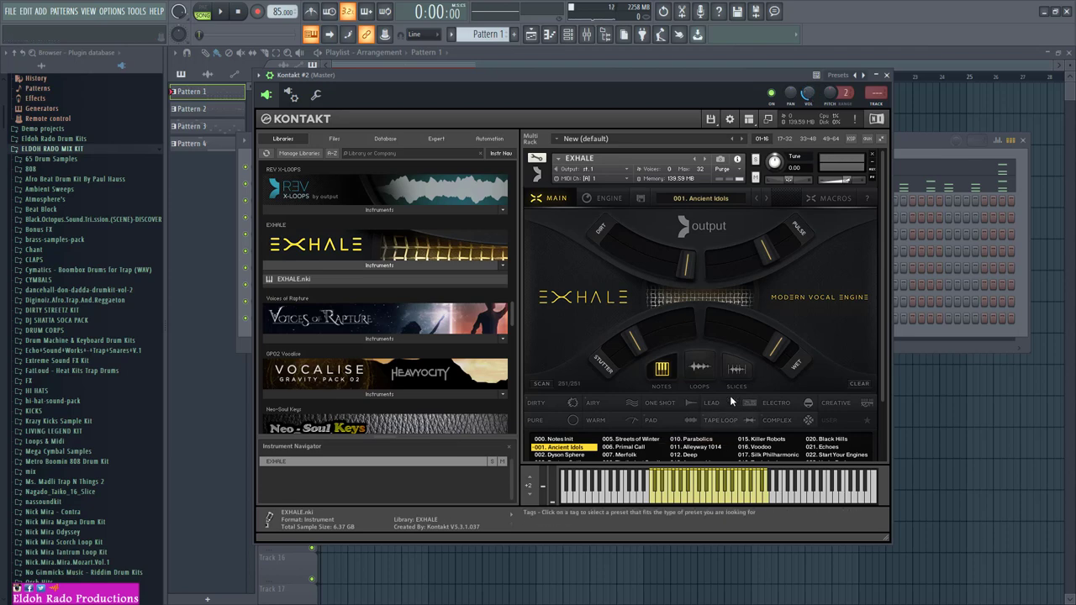
left_click(699, 368)
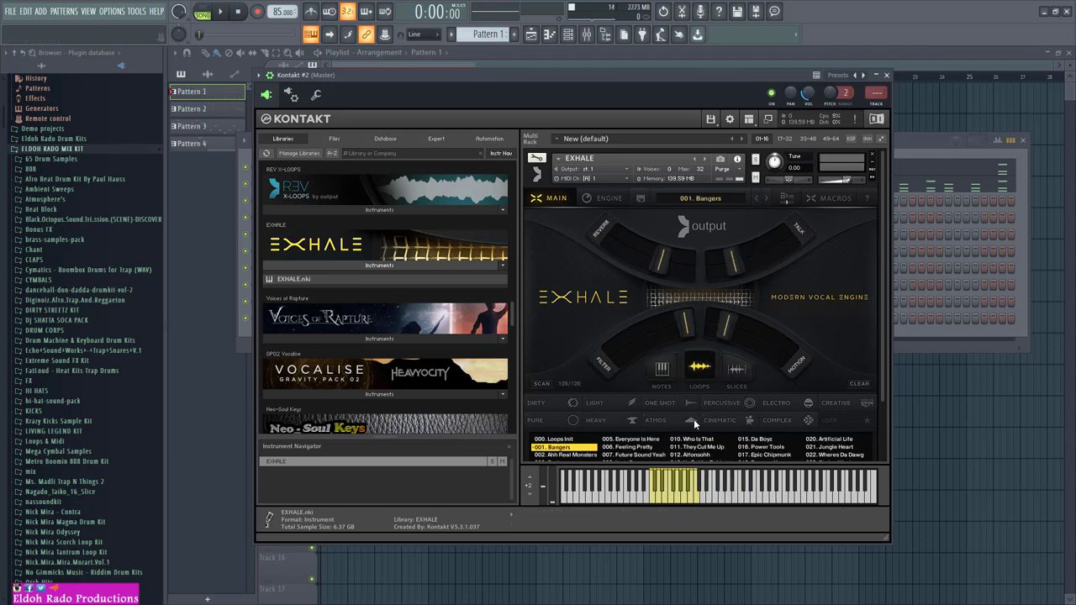
left_click(664, 402)
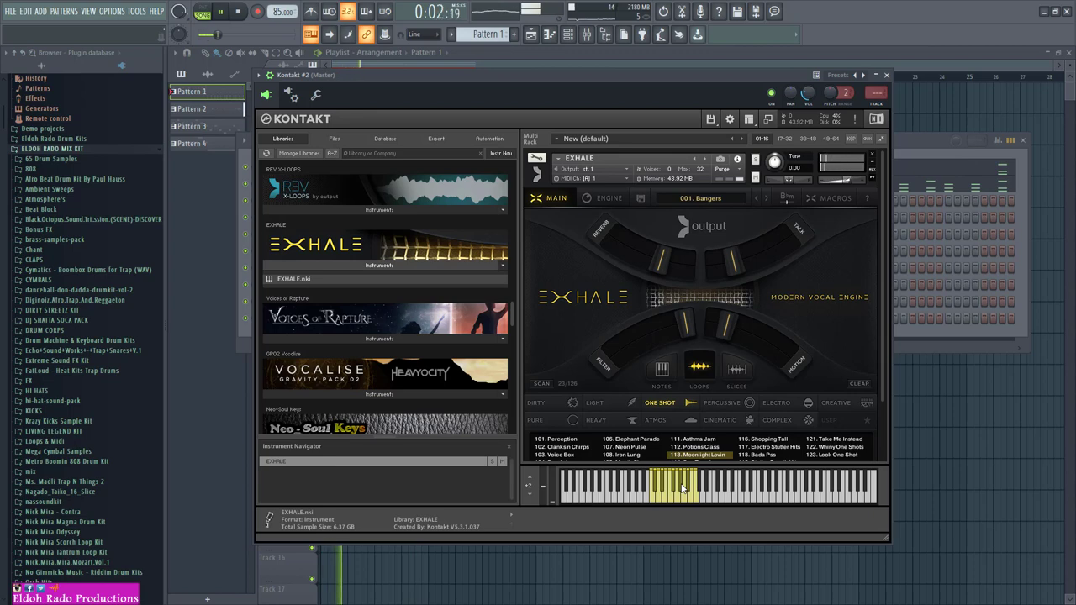
Set EXHALE's Talk macro to 0%, raise Reverb to near its maximum, and raise the Filter macro slightly
left_click_drag(732, 259, 769, 245)
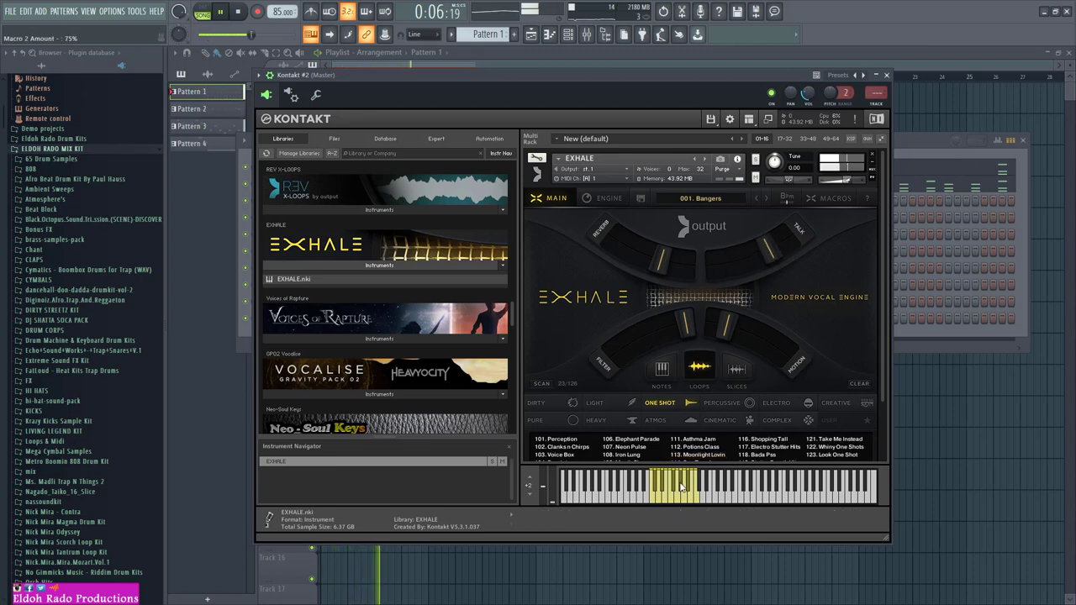
left_click_drag(730, 260, 731, 281)
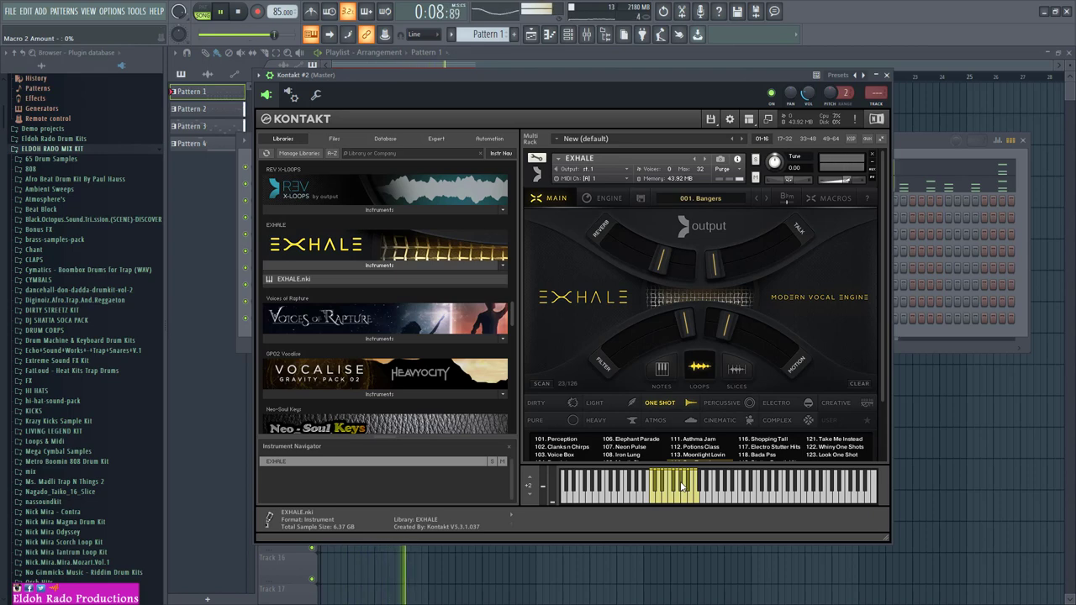
left_click_drag(651, 273, 637, 249)
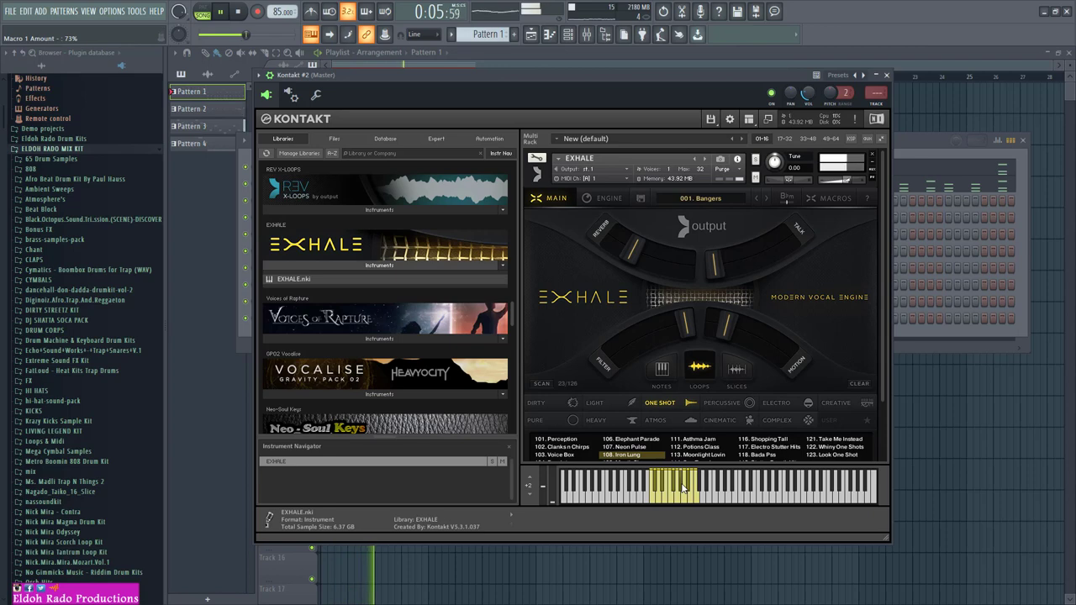
left_click_drag(683, 325, 652, 340)
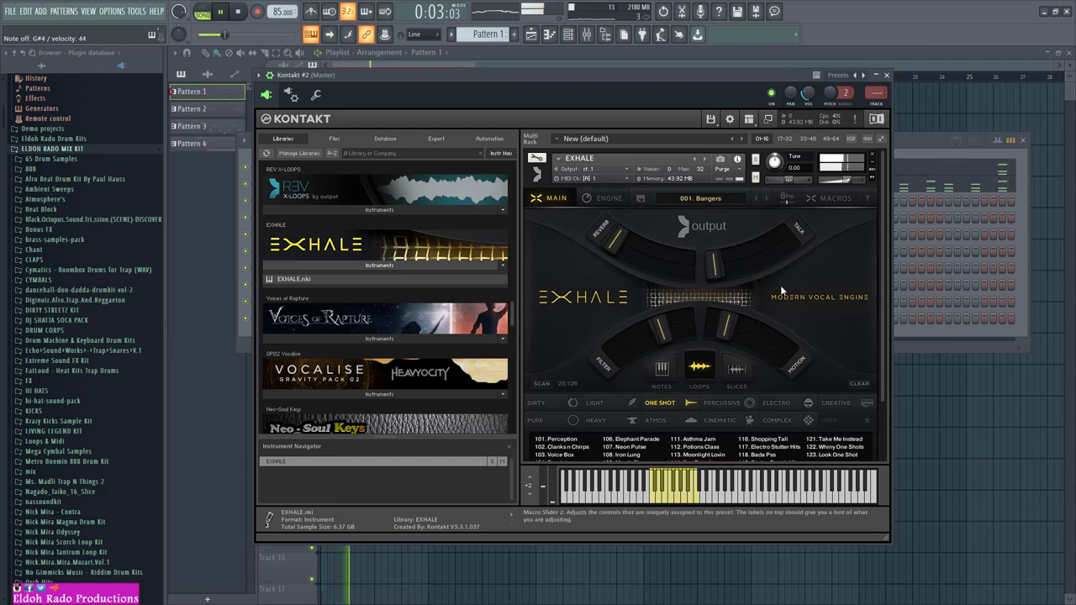
Turn on the Rhythm modulator in EXHALE's Engine page and change its wave pattern to the sawtooth shape
left_click(613, 202)
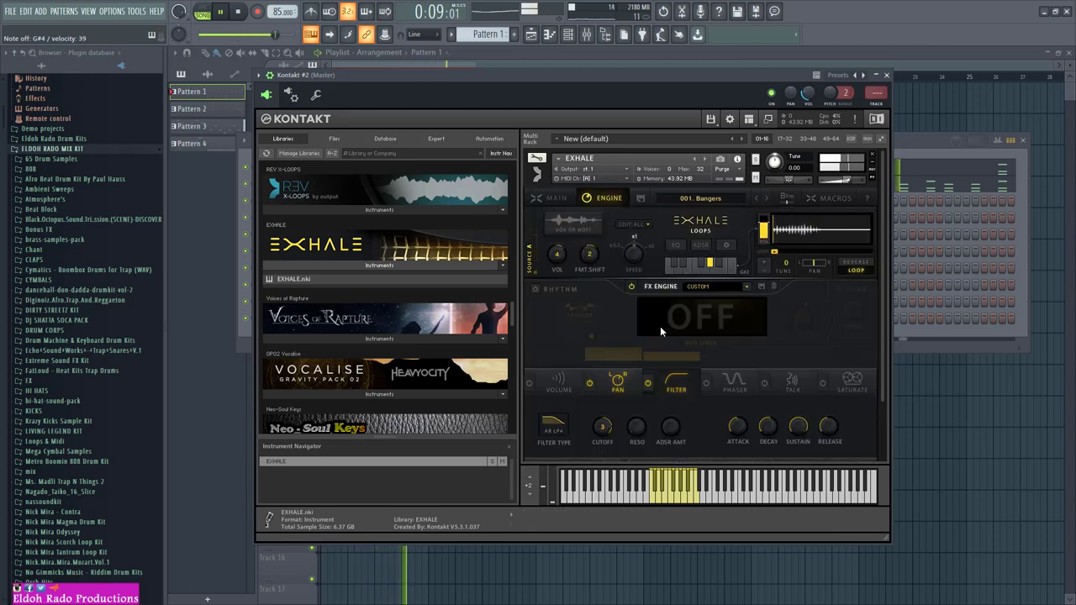
left_click(535, 289)
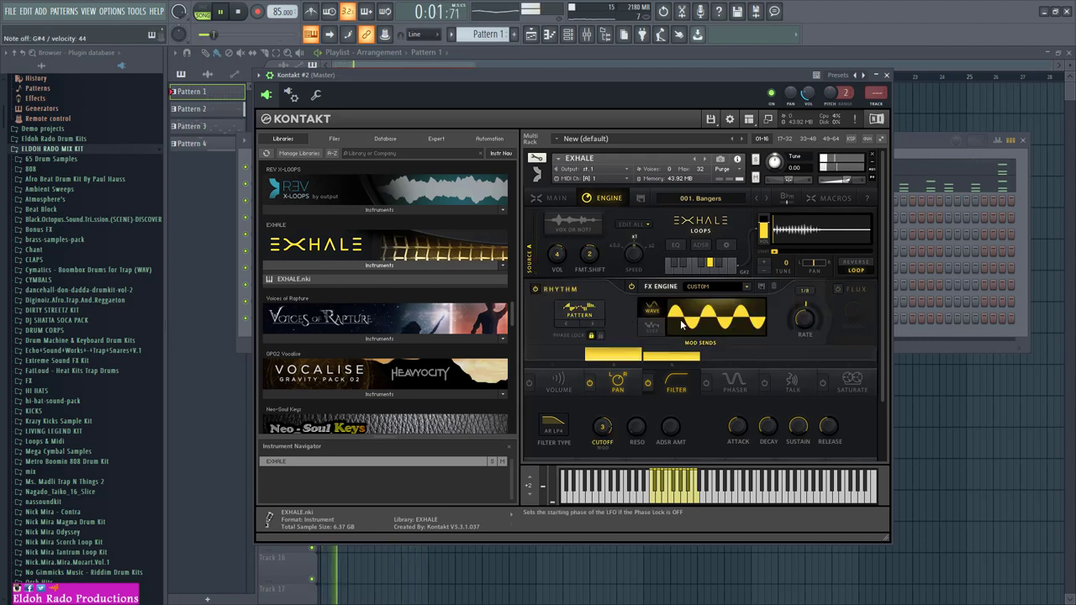
left_click(587, 322)
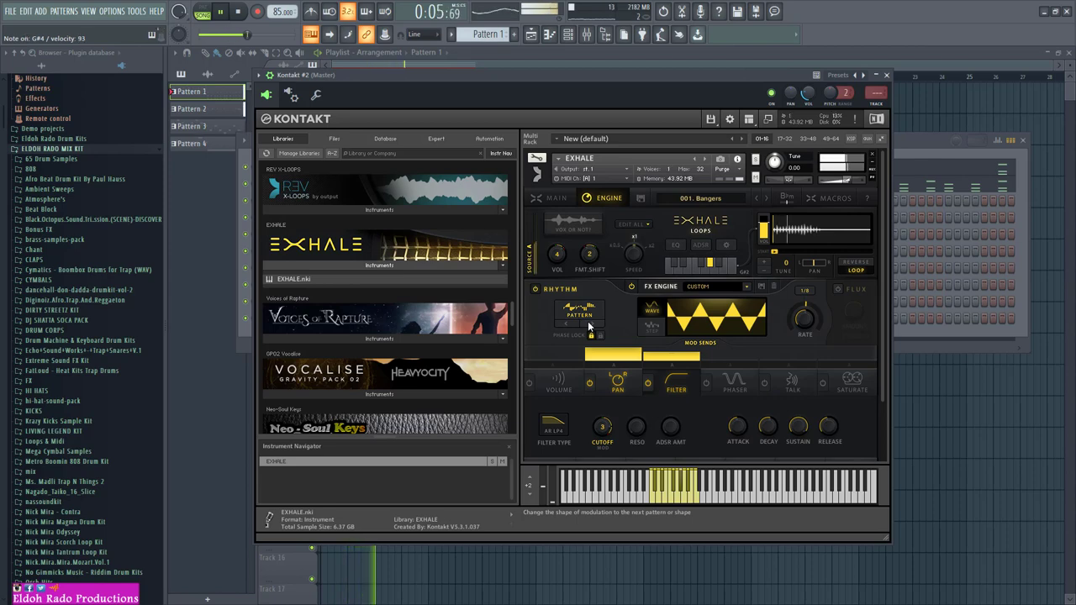
left_click(589, 326)
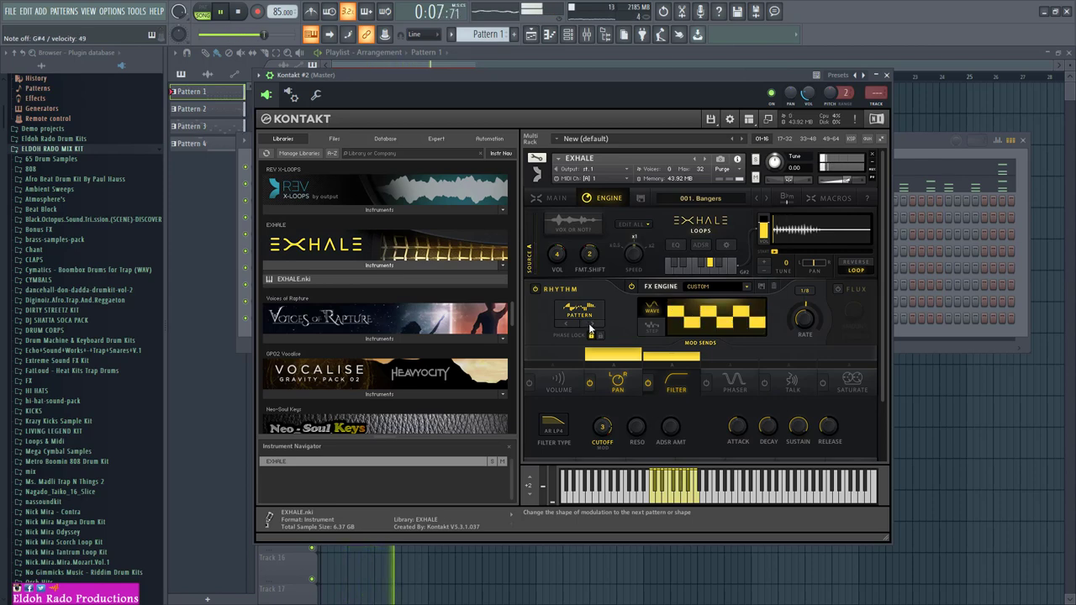
left_click(589, 327)
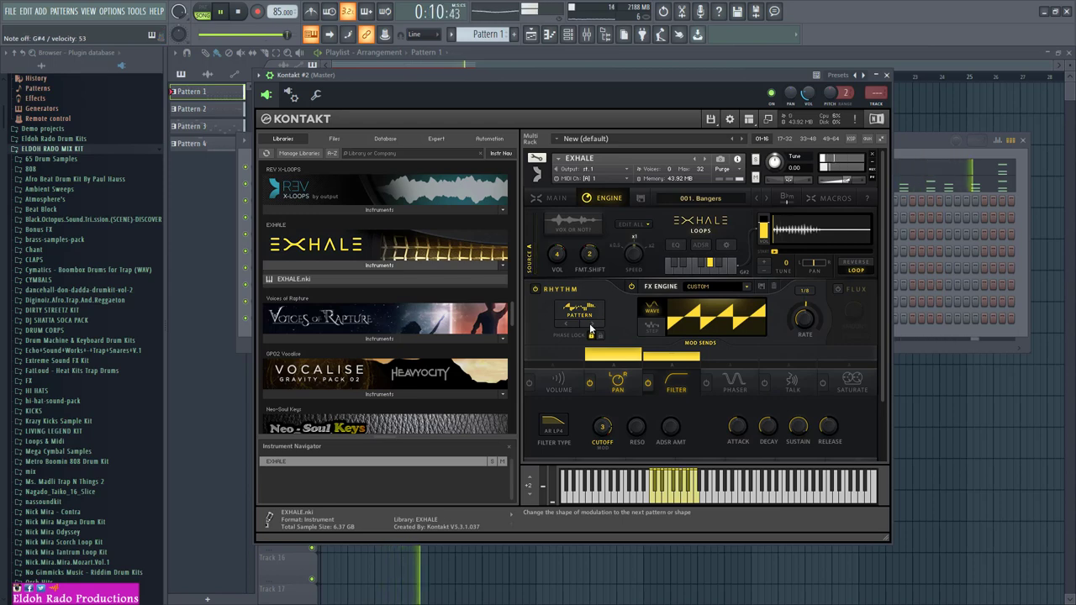
Turn on EXHALE's Saturate effect, enable its envelope, and raise the envelope's attack slightly
left_click(823, 383)
left_click(851, 383)
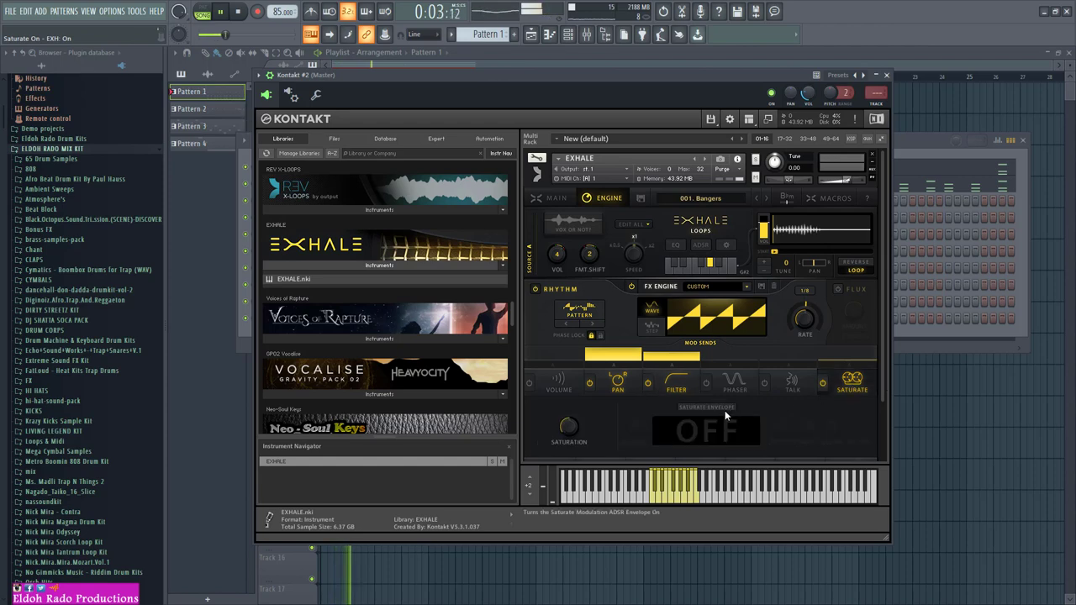
left_click(702, 408)
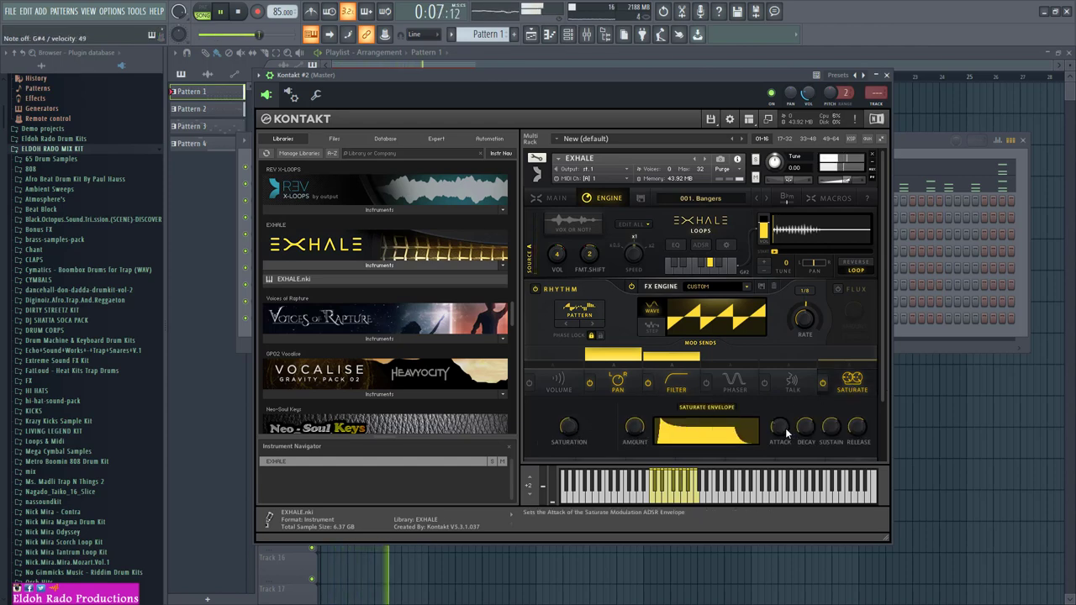
left_click_drag(781, 428, 799, 443)
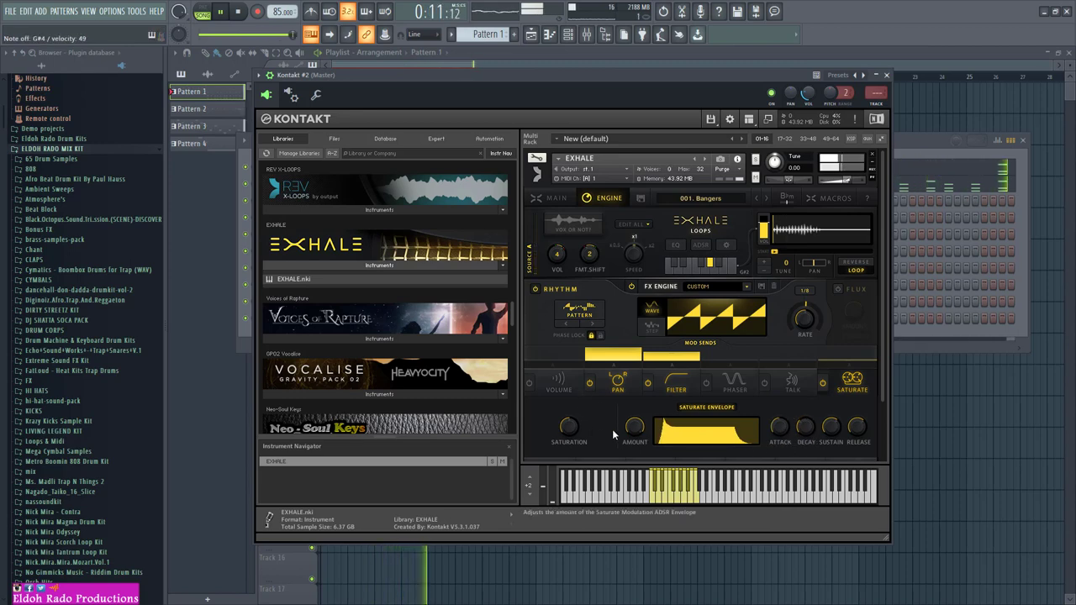
mouse_move(569, 444)
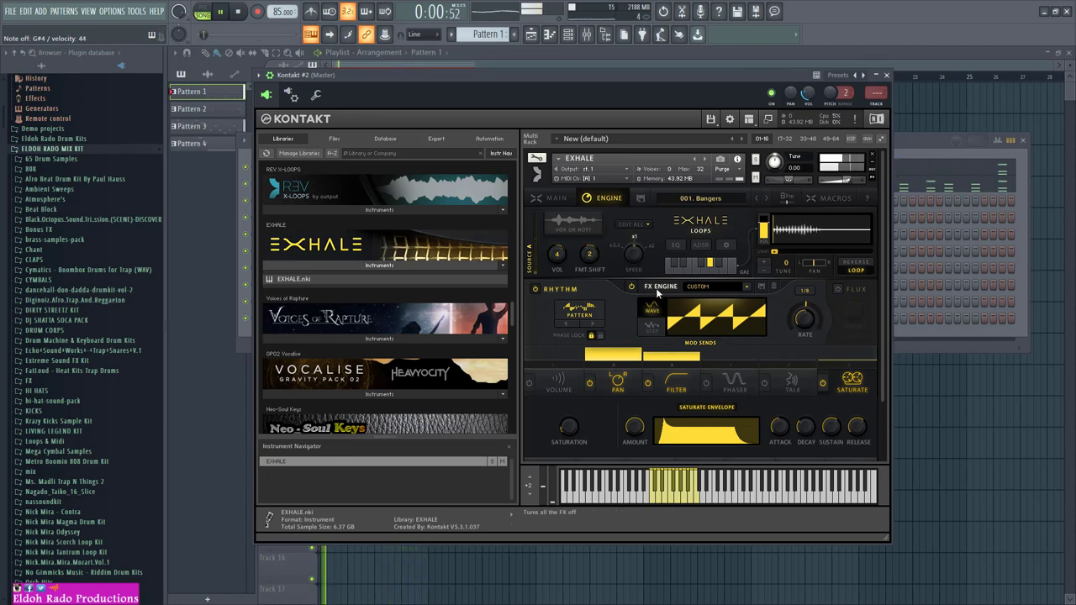
Return to EXHALE's Main page and view the full list of One Shot presets
left_click(554, 198)
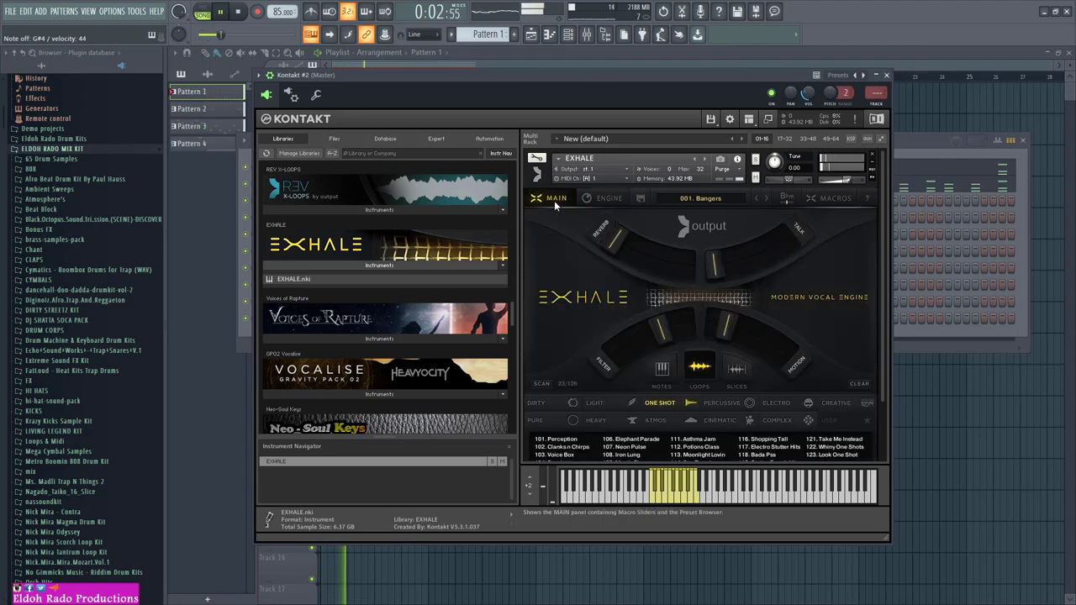
scroll(816, 301, "down", 2)
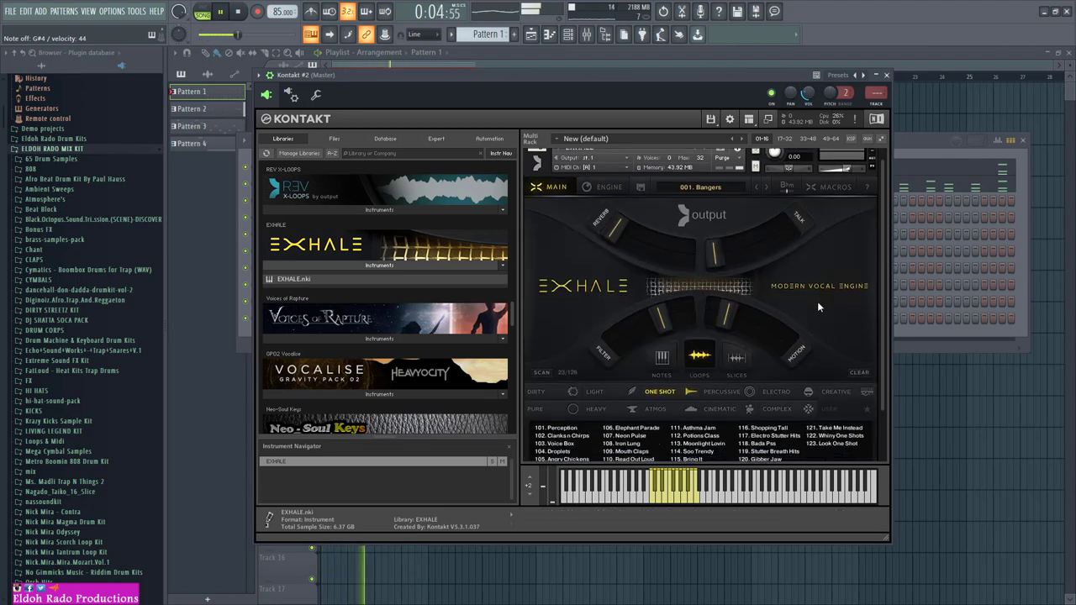
scroll(817, 300, "down", 1)
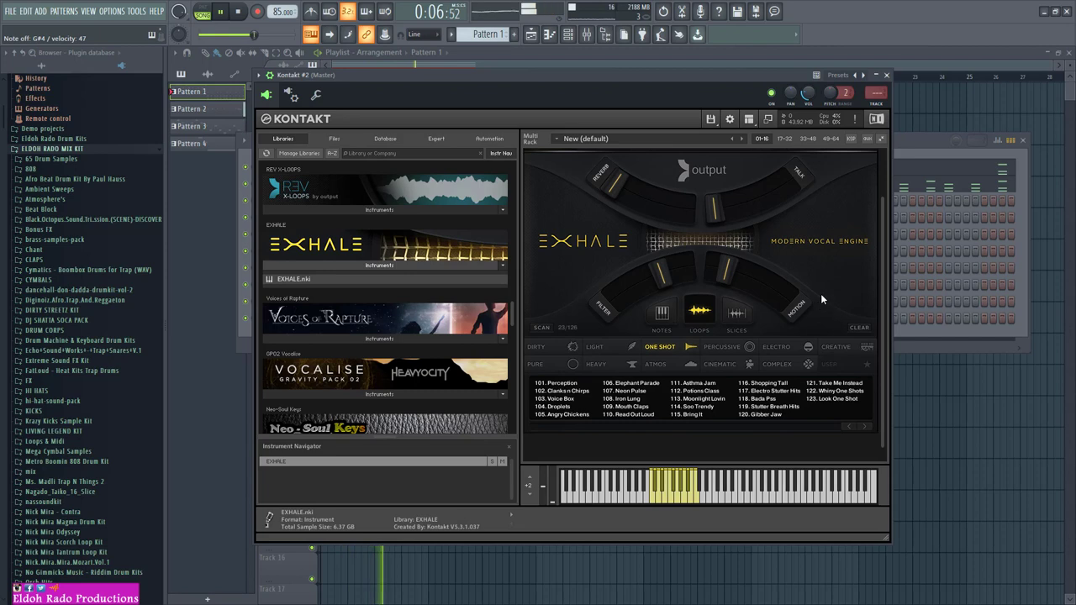
Inspect the Reverb macro's Wet assignment in EXHALE's macro editor and Engine page, and close the Kontakt #2 window
scroll(820, 293, "up", 3)
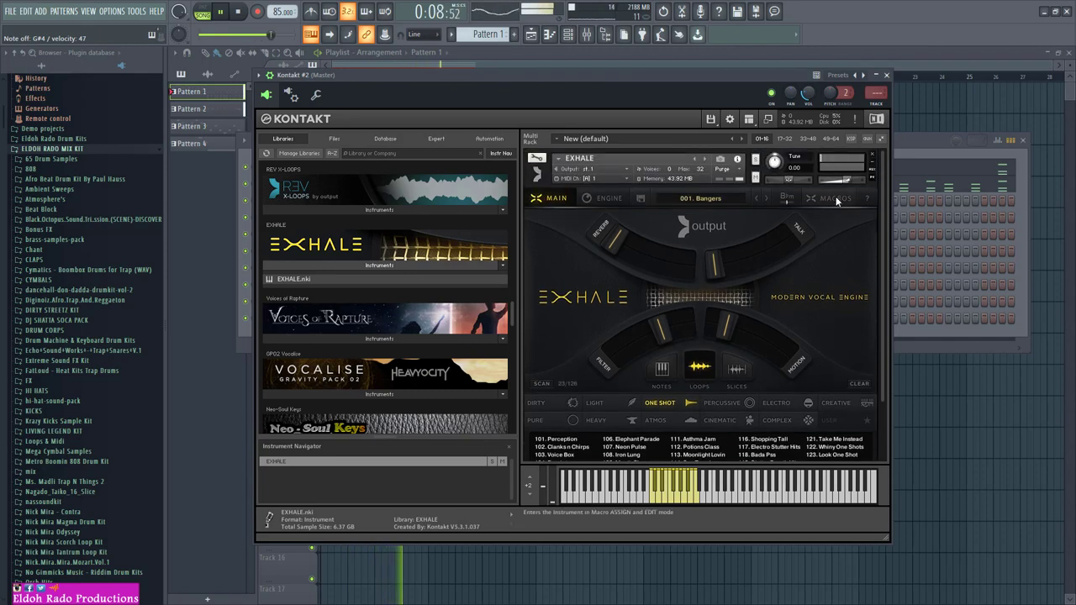
left_click(834, 199)
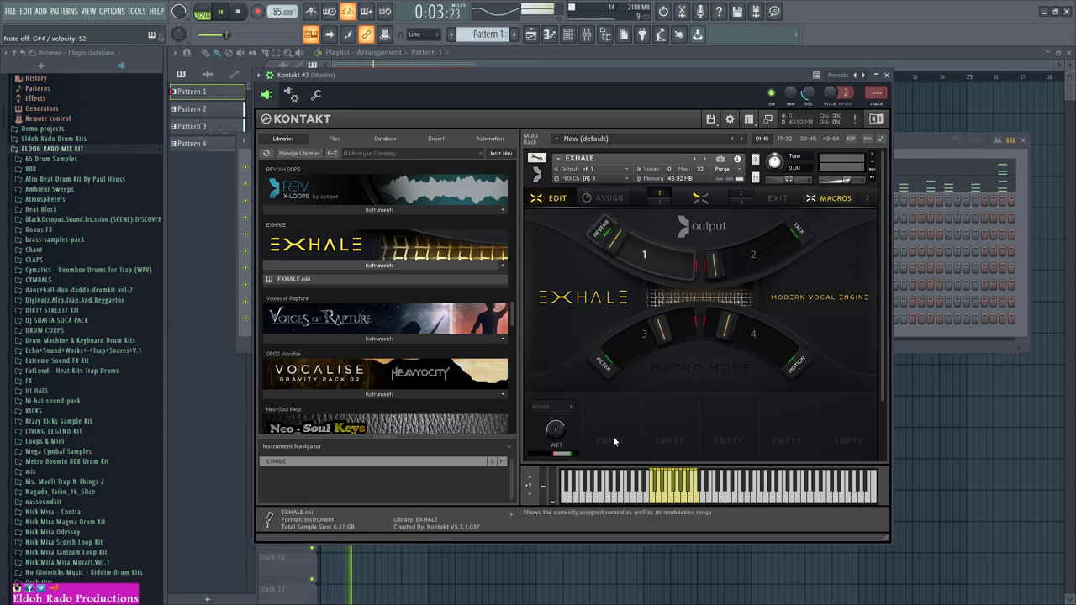
left_click(565, 407)
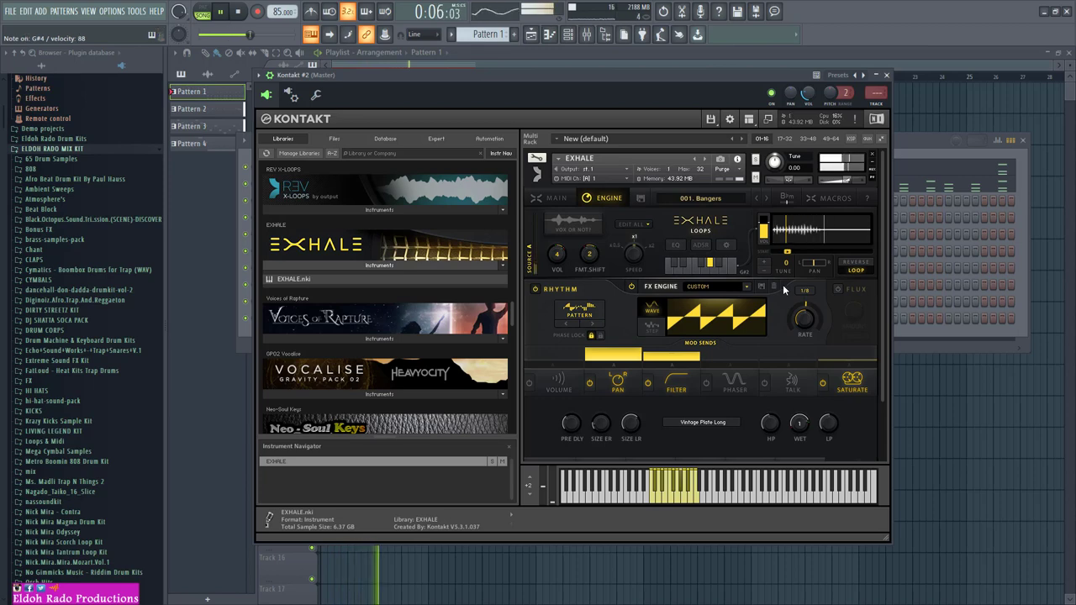
left_click(886, 75)
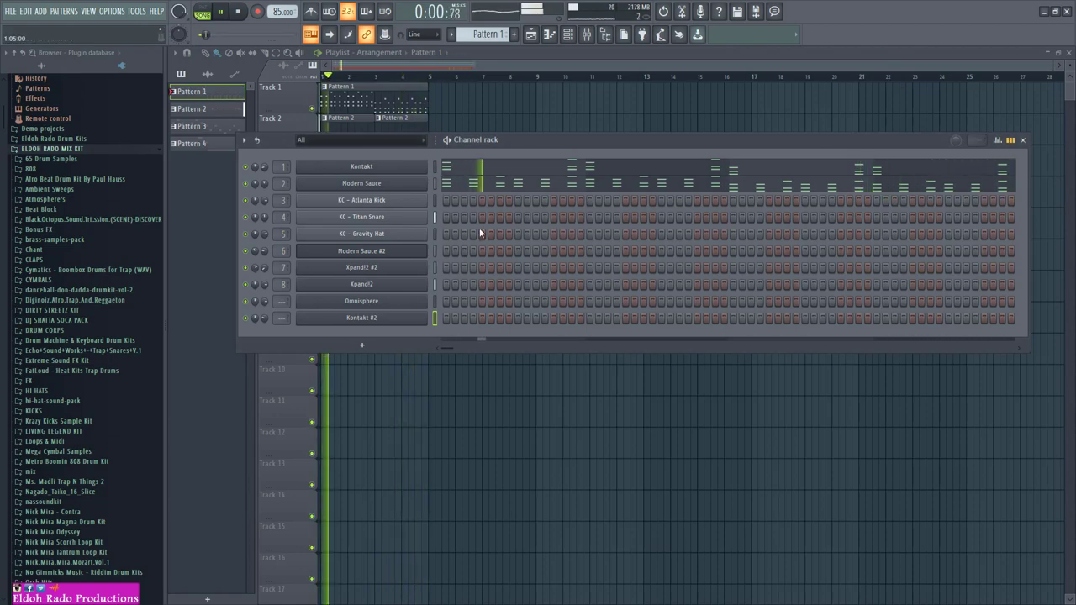
Stop playback, create Pattern 5, and place its clip at bar 1 on Track 5 with the Channel rack moved clear
left_click(238, 12)
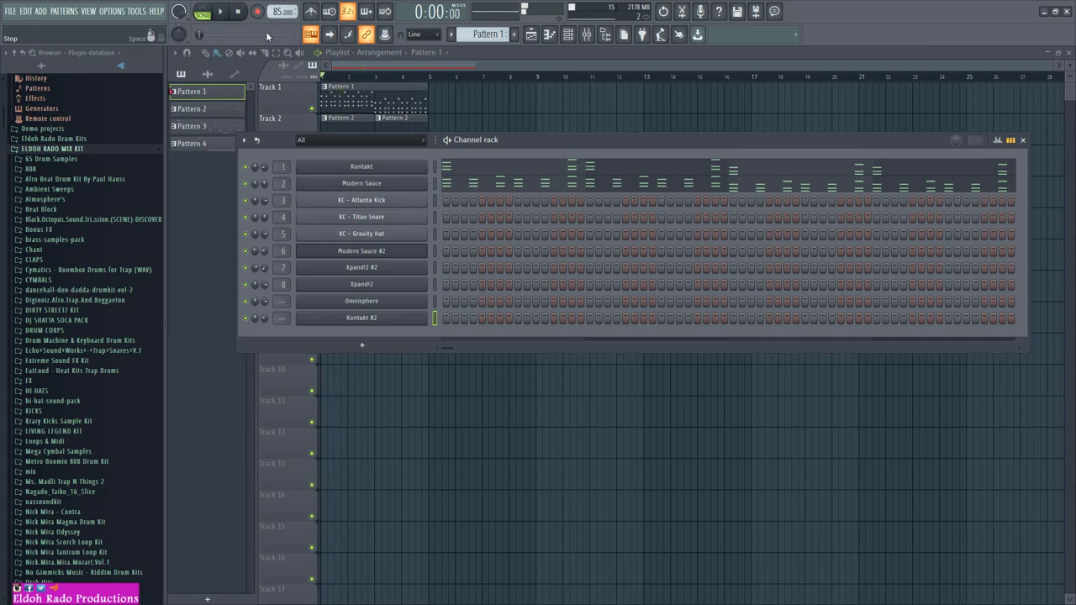
left_click(451, 34)
left_click(521, 73)
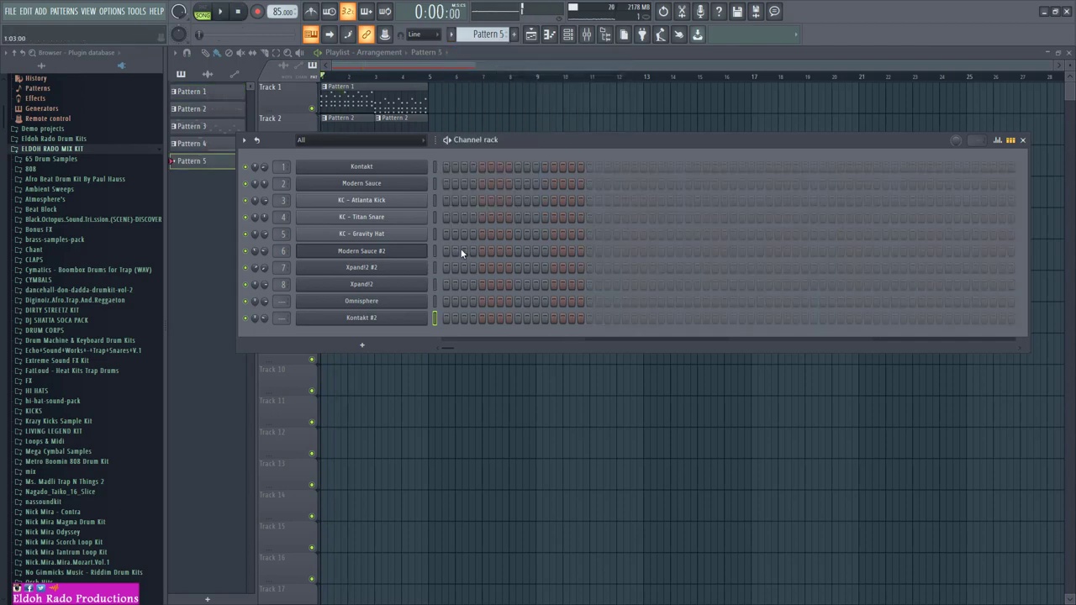
left_click_drag(501, 152, 461, 269)
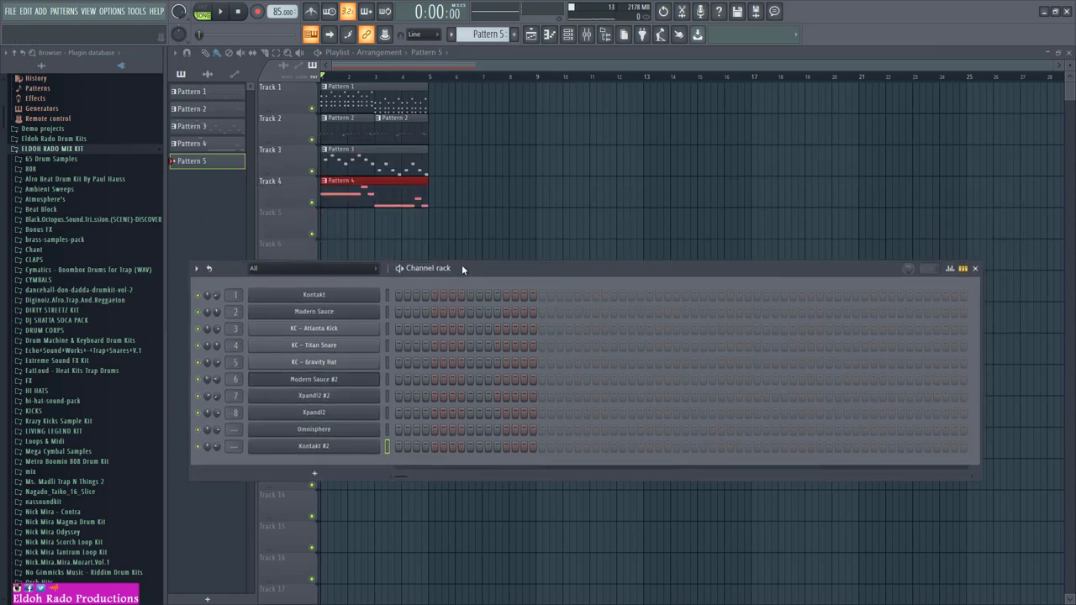
left_click(340, 230)
Record everything into Pattern 5 while performing the Kontakt #2 vocal one-shot over the arrangement, and stop the recording
left_click(256, 12)
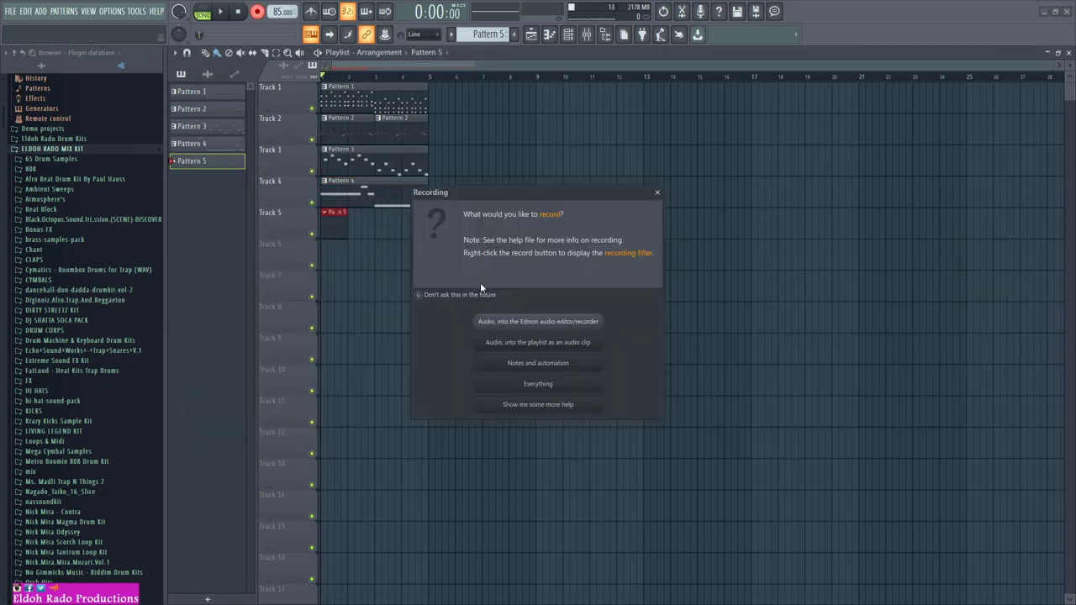
left_click(538, 384)
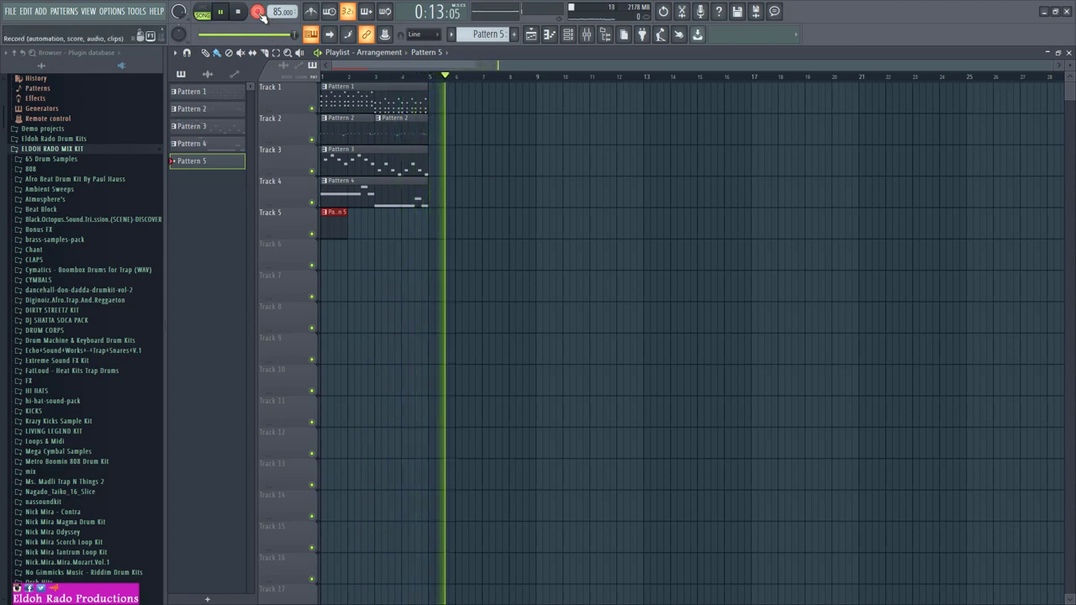
left_click(240, 12)
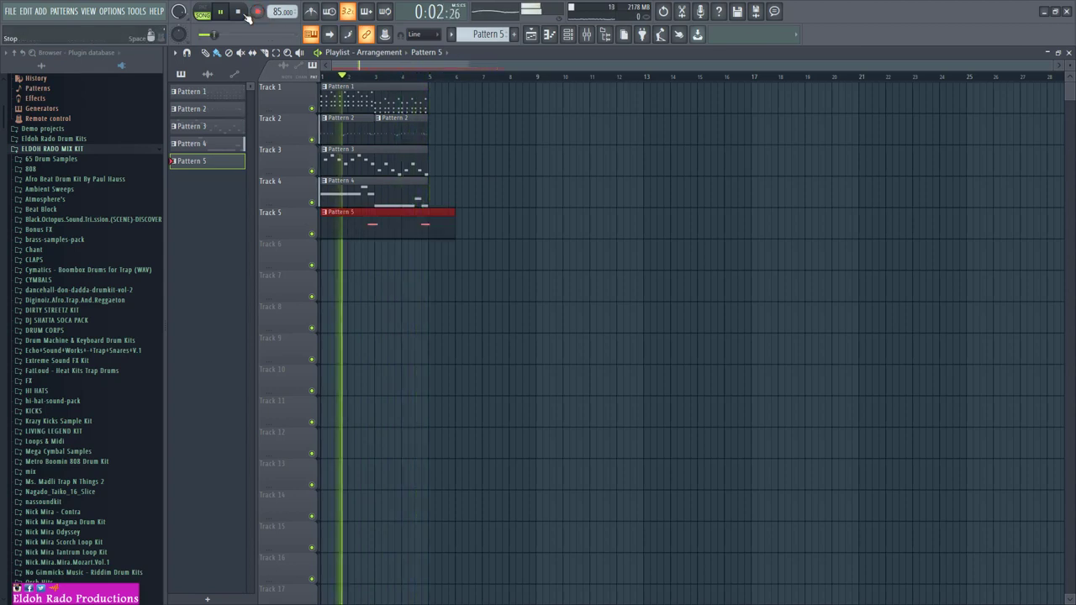
Quantize both recorded G#4 notes of Pattern 5 in the piano roll and return to the playlist
double_click(391, 227)
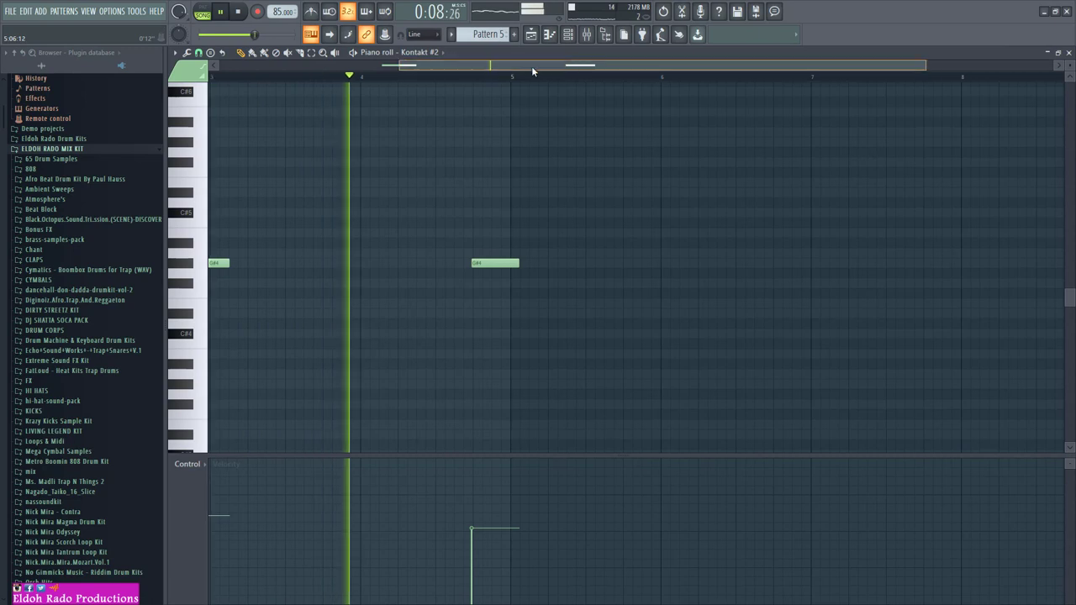
left_click_drag(532, 68, 496, 74)
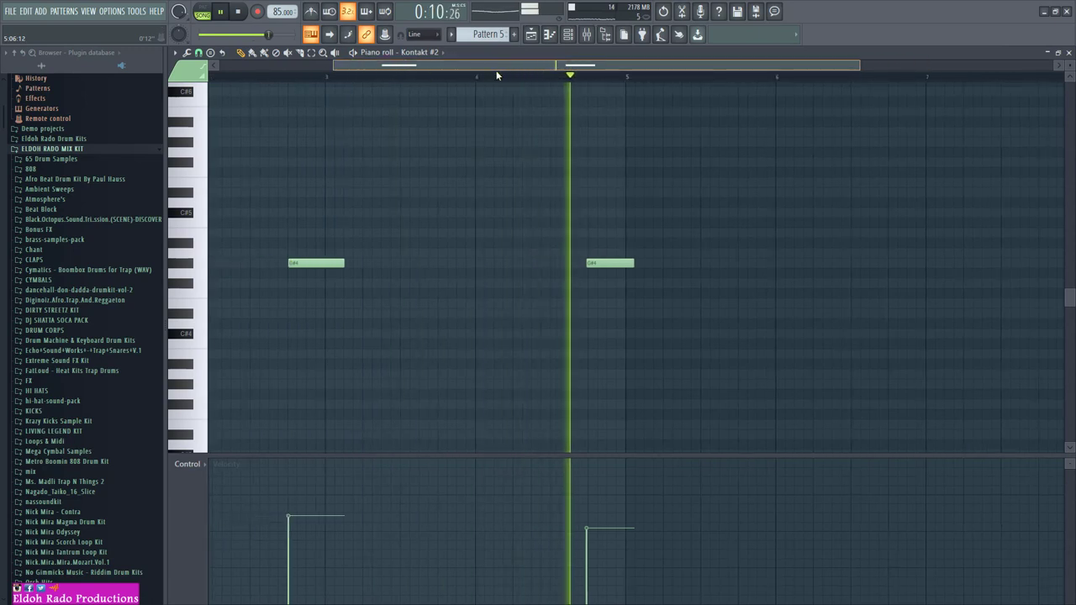
key("space")
key("ctrl+a")
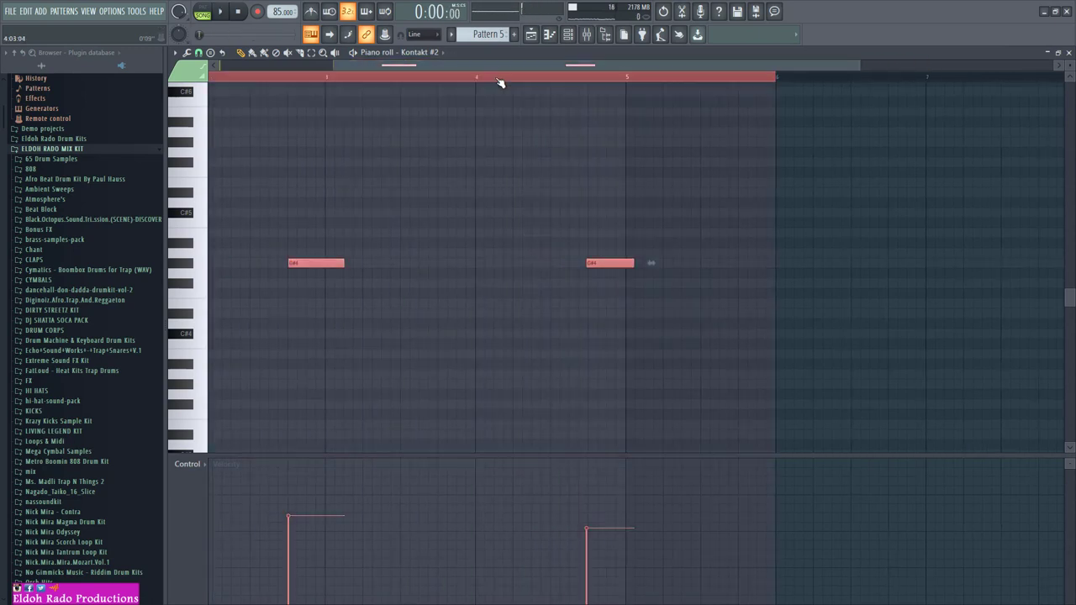
key("ctrl+d")
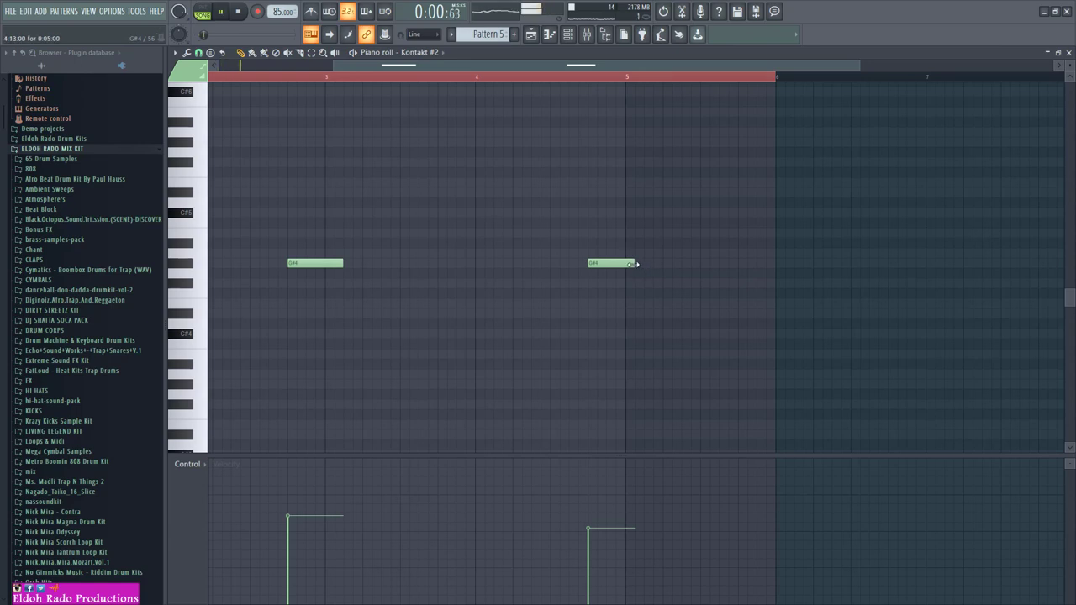
left_click(1068, 53)
key("F6")
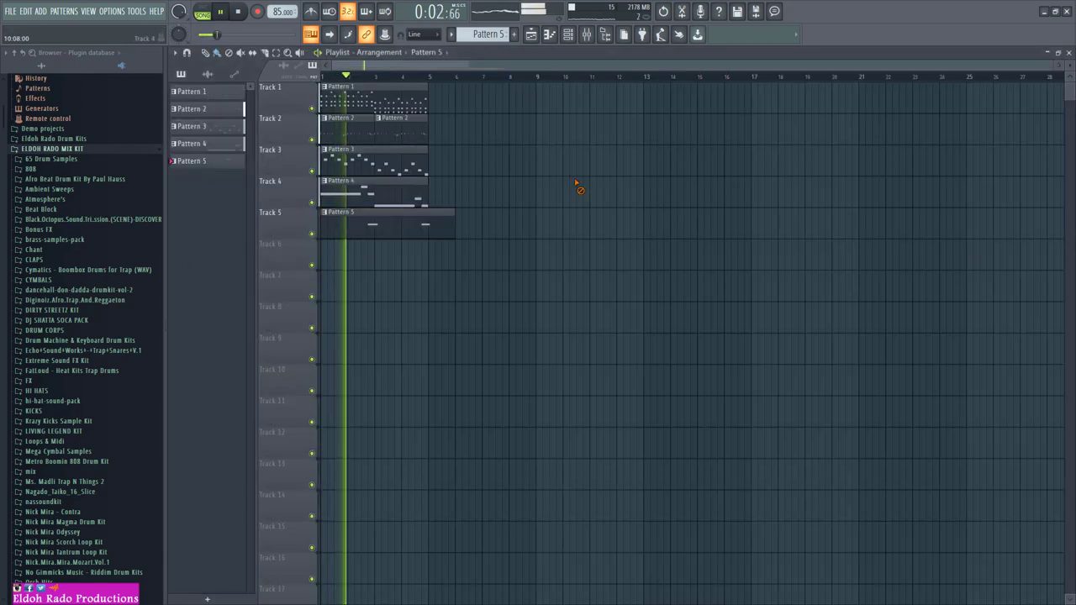
Move the entire block of clips to start at bar 9 and place Pattern 1 clips at bars 1 and 5 on Track 1
key("space")
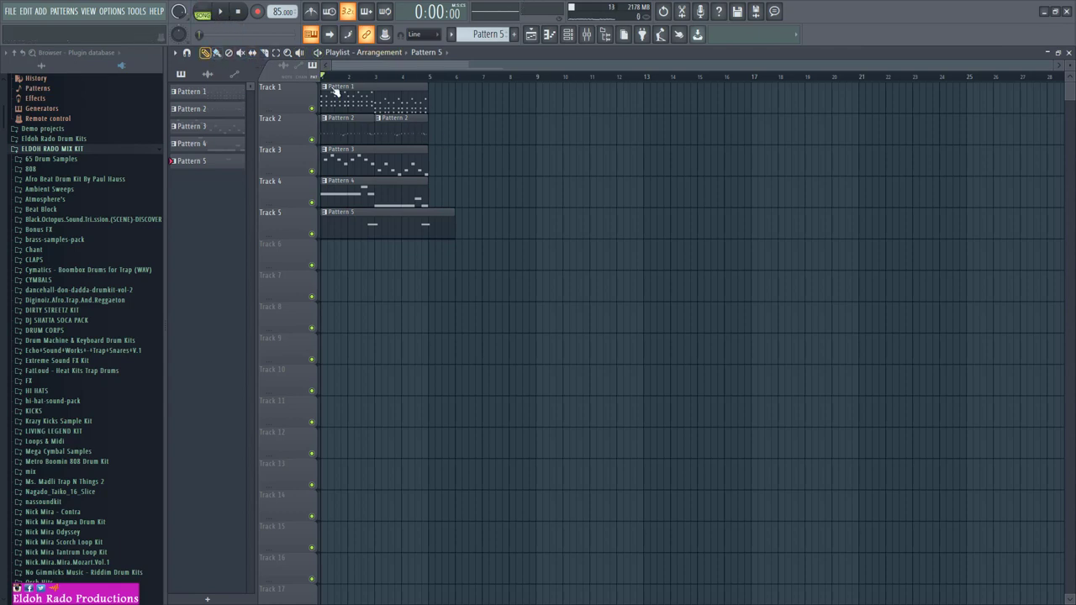
left_click_drag(534, 303, 551, 109)
left_click(572, 99)
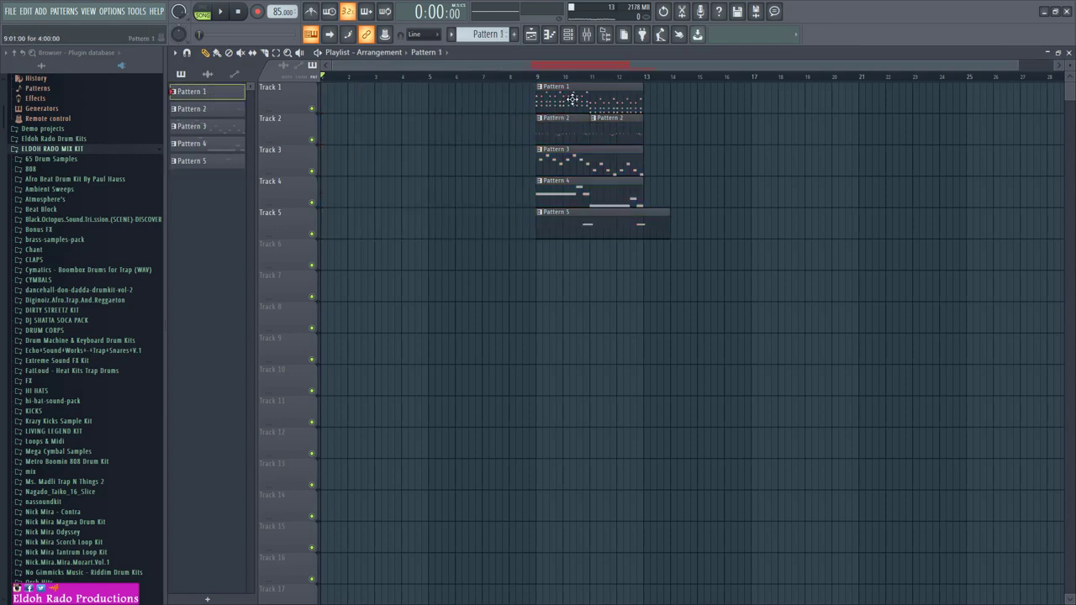
left_click(348, 101)
left_click_drag(423, 101, 471, 102)
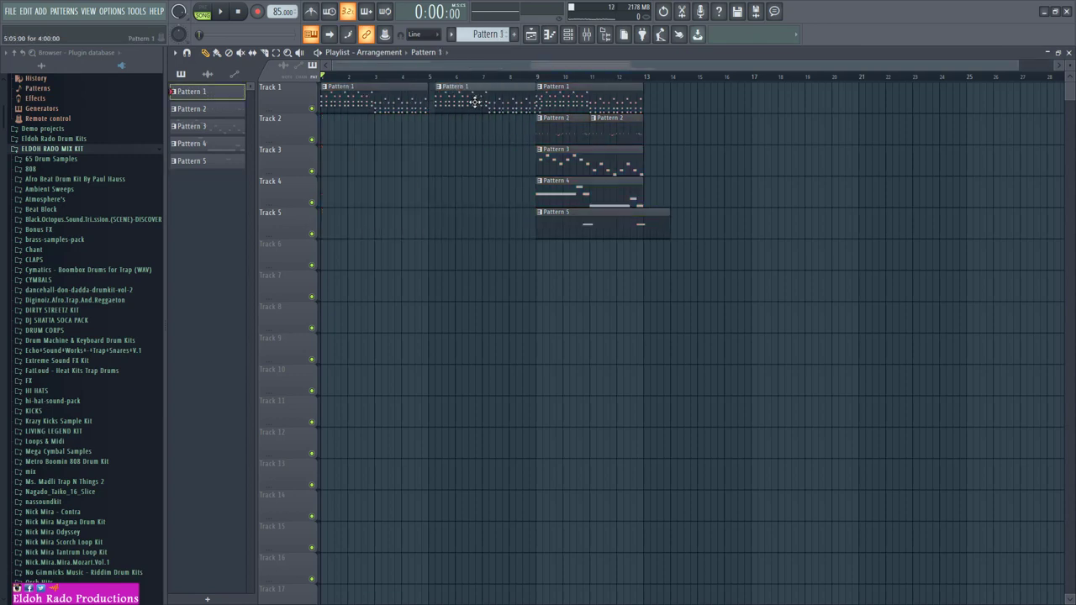
key("space")
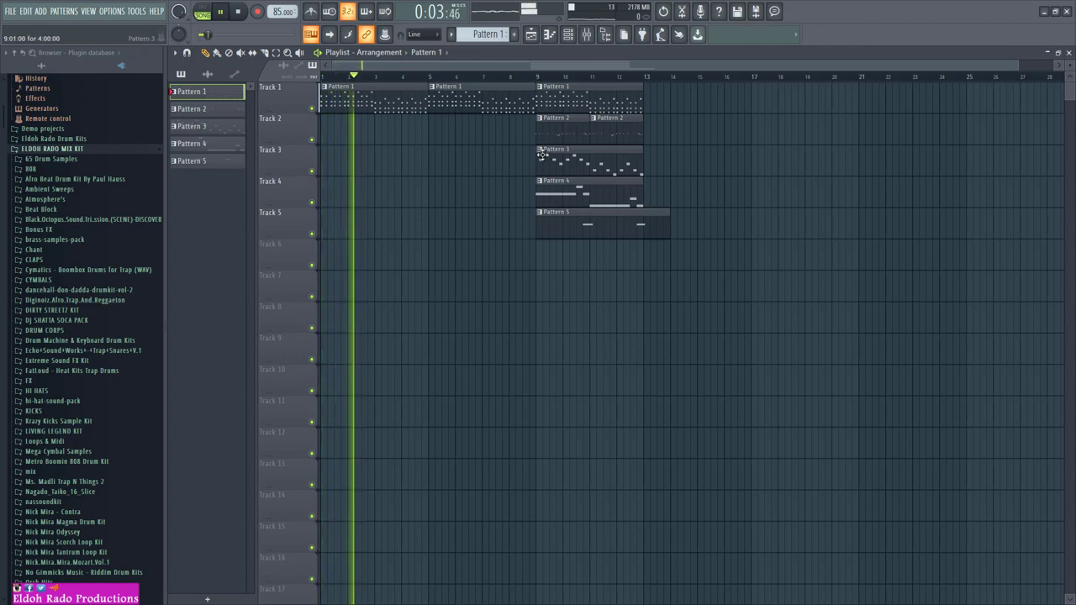
Copy Pattern 3 to bar 5 and Pattern 5 to bar 1 on their tracks, trimming the copied Pattern 5's start to shortly before bar 4
left_click_drag(583, 172, 475, 170)
left_click_drag(572, 223, 335, 214)
key("space")
key("space")
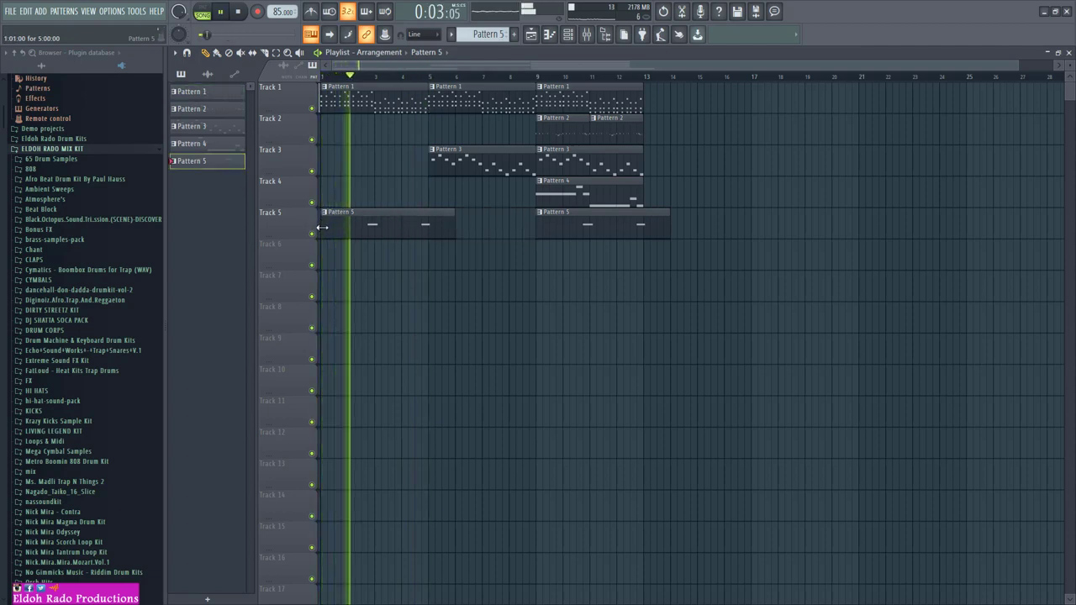
left_click_drag(323, 224, 394, 224)
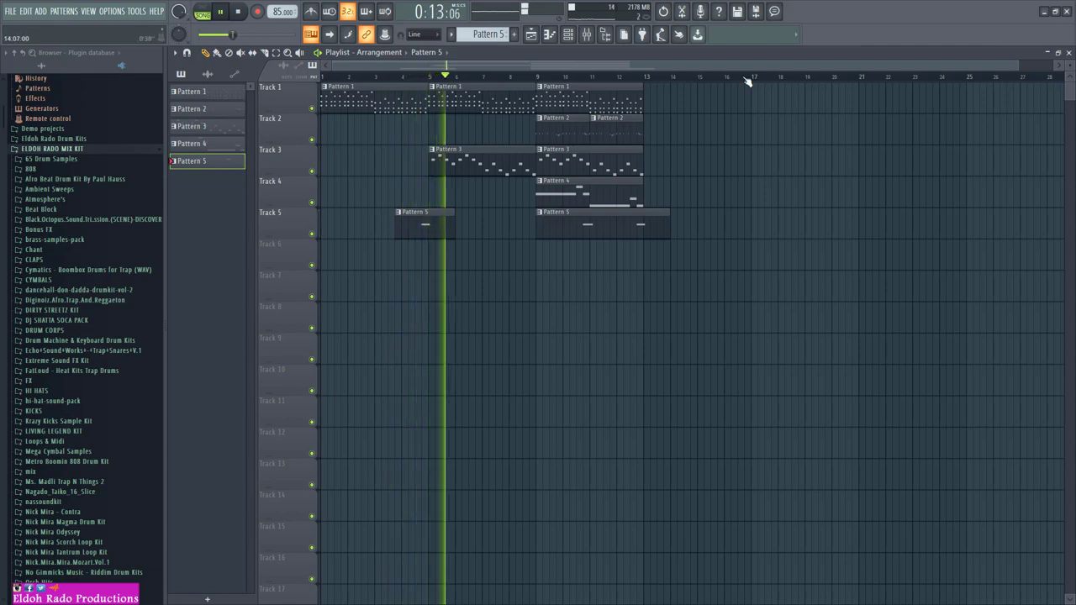
Play back the section around bar 5 and examine the Modern Sauce #2 melody notes of Pattern 3 in the piano roll
left_click_drag(811, 62, 600, 62)
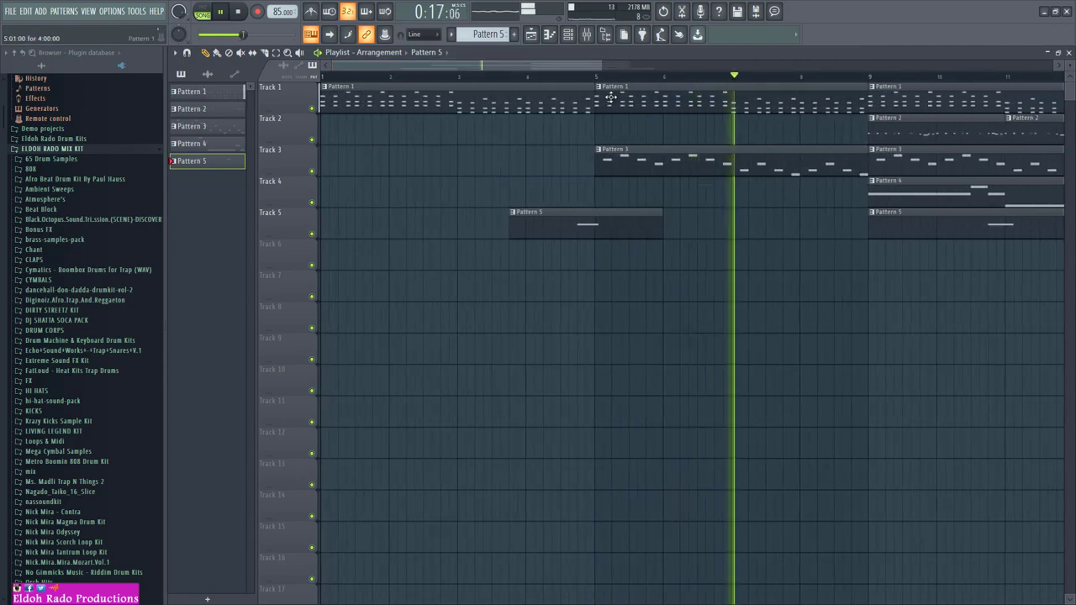
key("space")
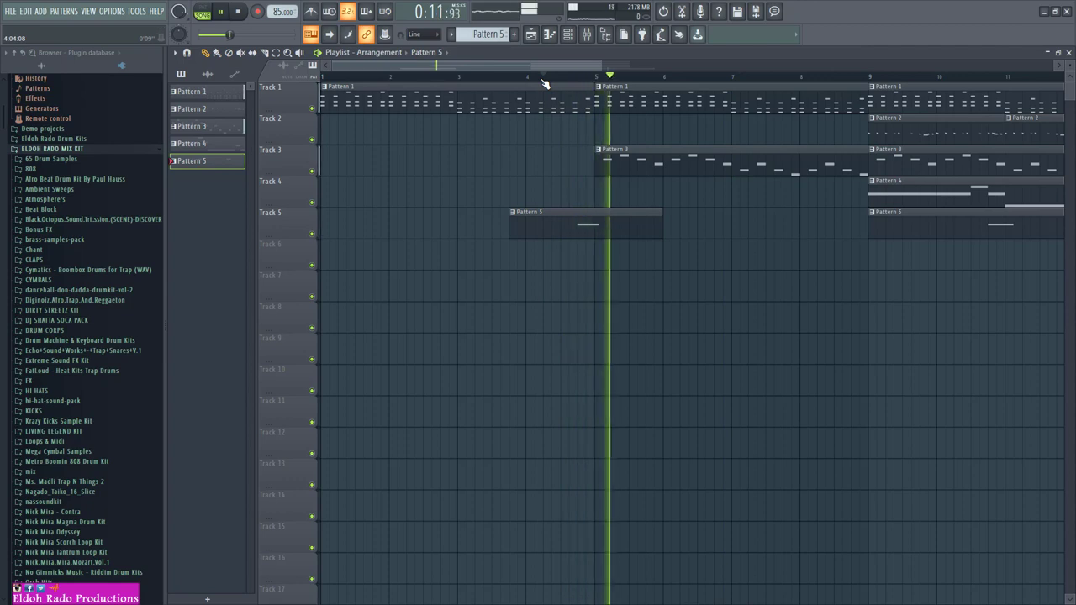
key("space")
double_click(604, 163)
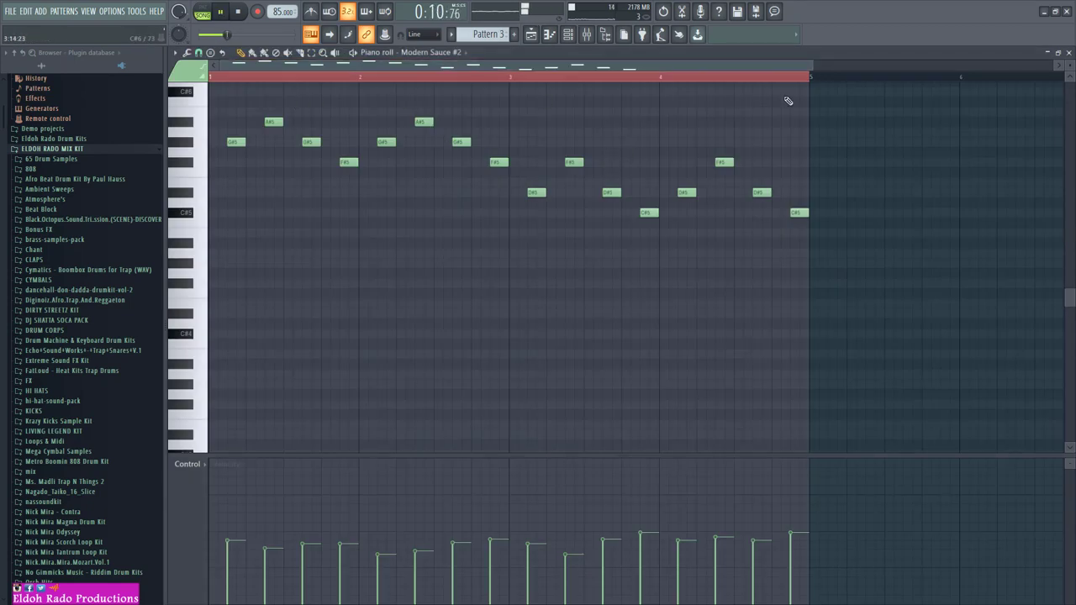
left_click_drag(811, 65, 604, 64)
key("space")
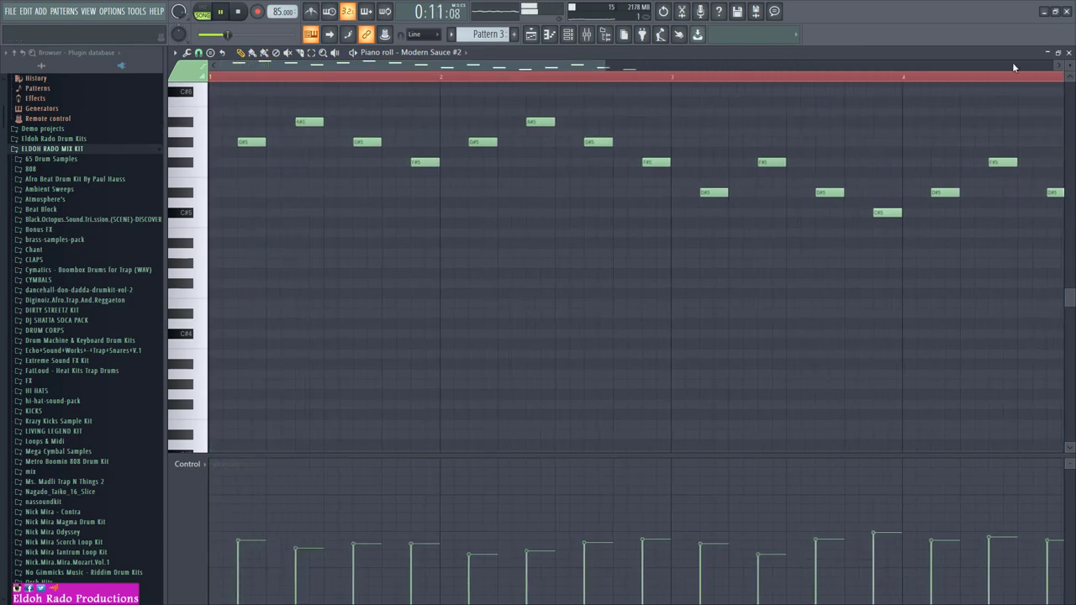
left_click(1068, 52)
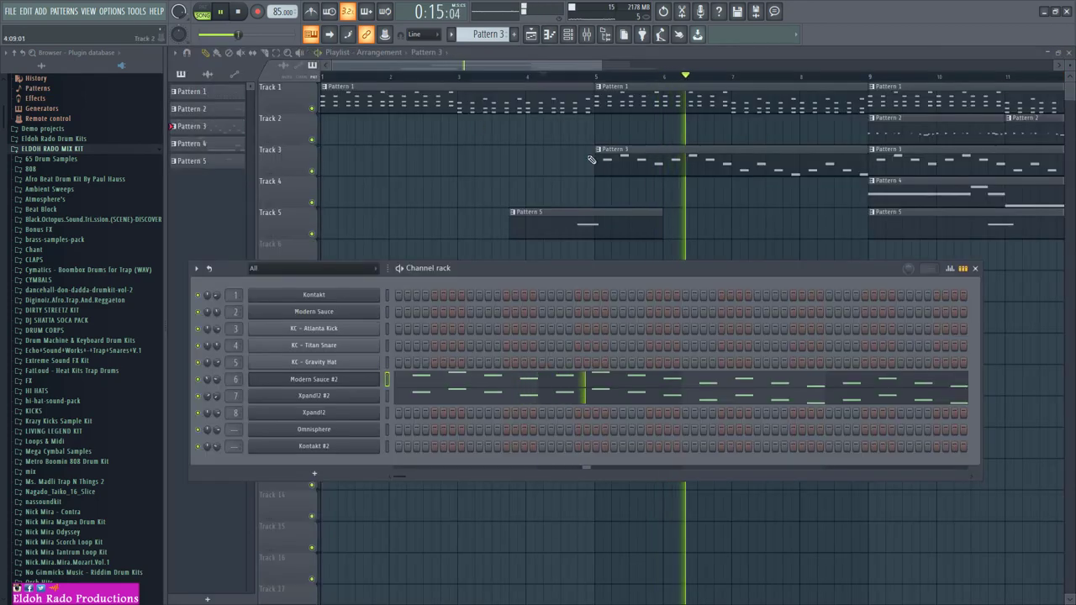
key("F6")
scroll(730, 186, "down", 3)
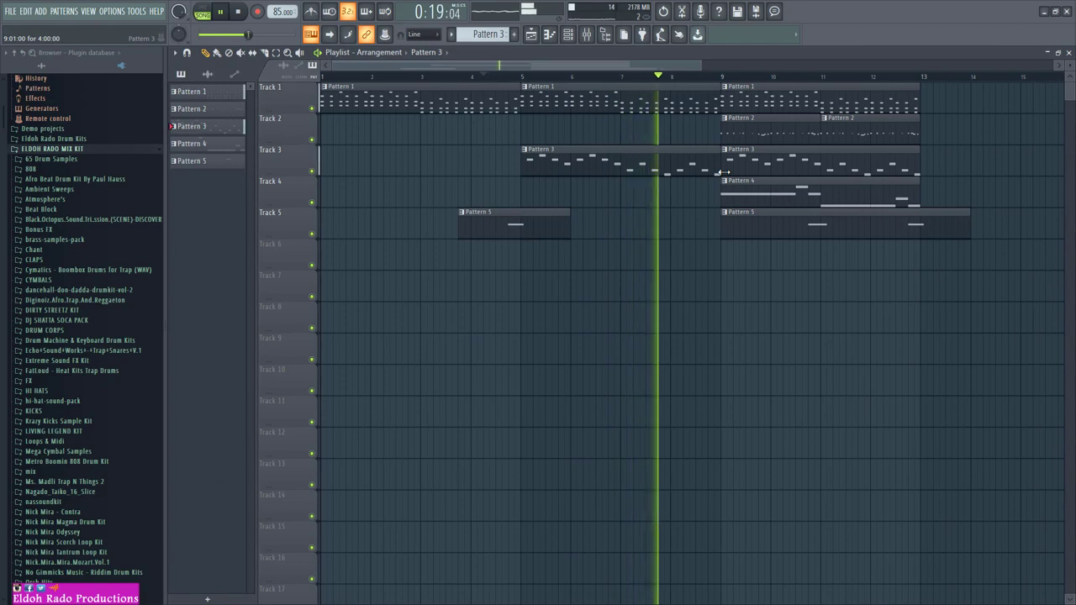
left_click_drag(702, 65, 803, 68)
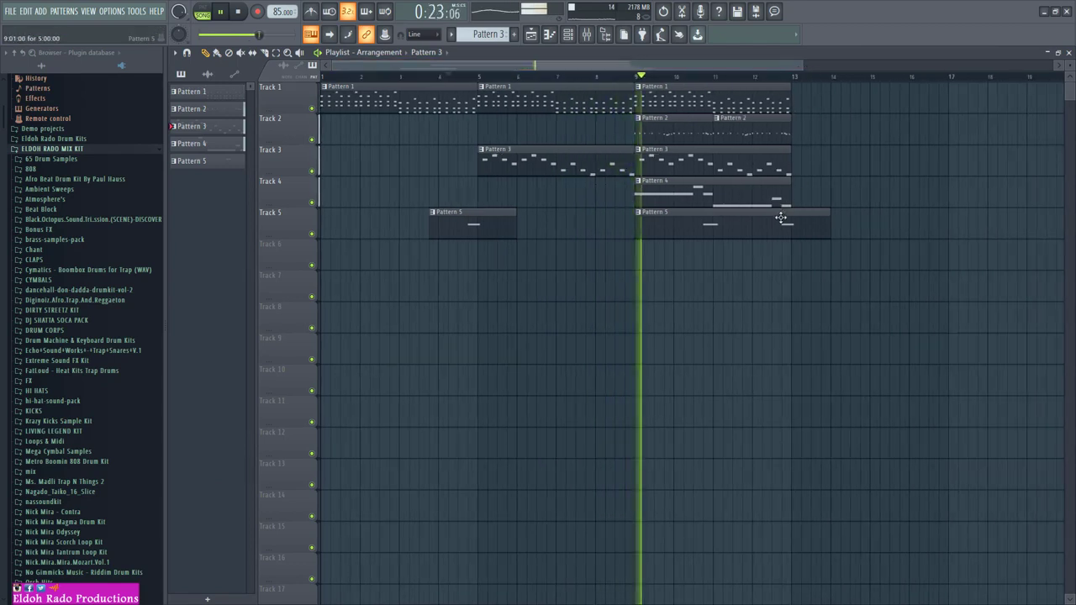
Move the Pattern 5 clip at bar 9 from Track 5 down to Track 6
left_click_drag(792, 300, 667, 86)
left_click(675, 259)
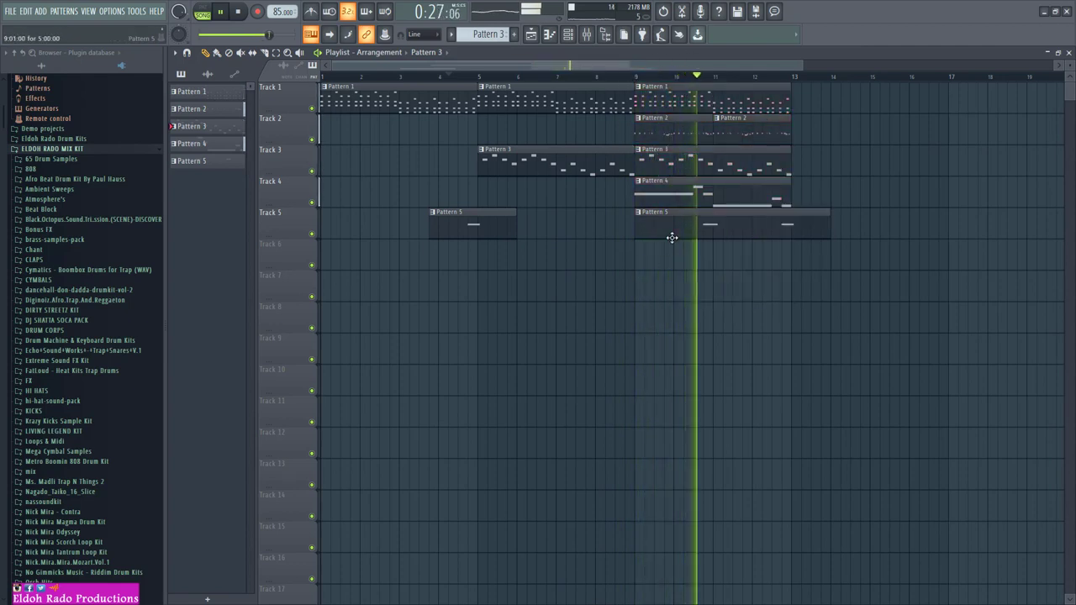
left_click_drag(670, 270, 689, 258)
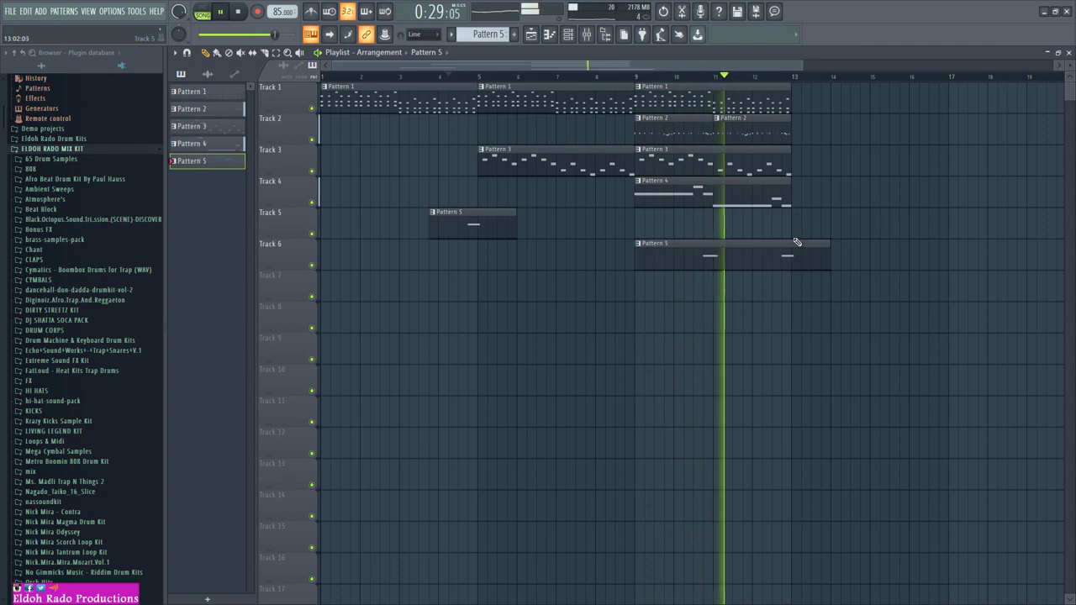
Duplicate the Pattern 1 to 4 clips of bars 9 to 12 to bar 13 and delete the Pattern 5 clip on Track 6
left_click_drag(795, 242, 652, 89)
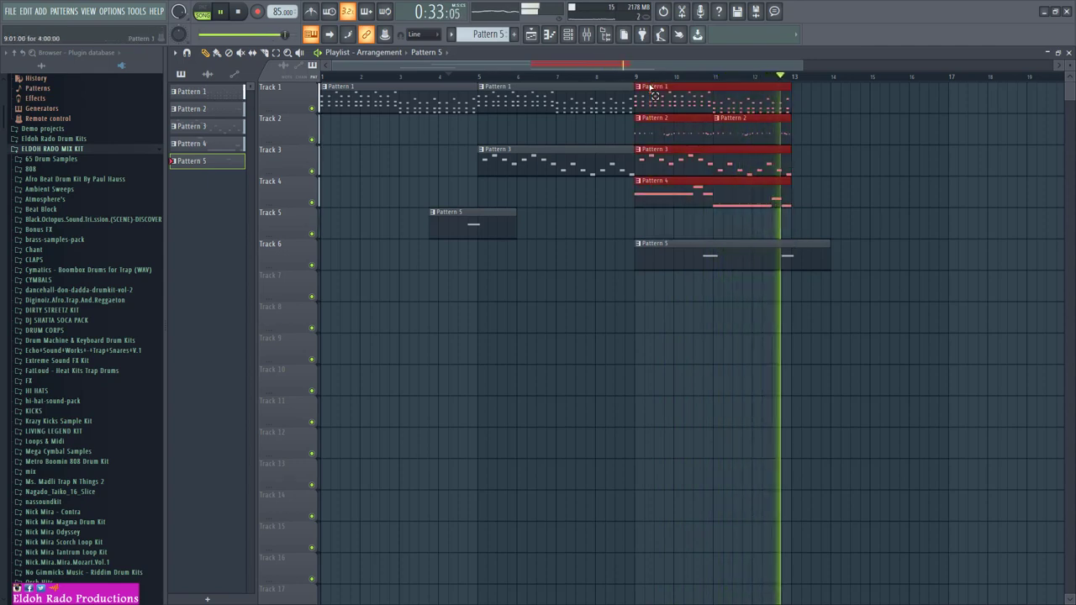
key("ctrl+b")
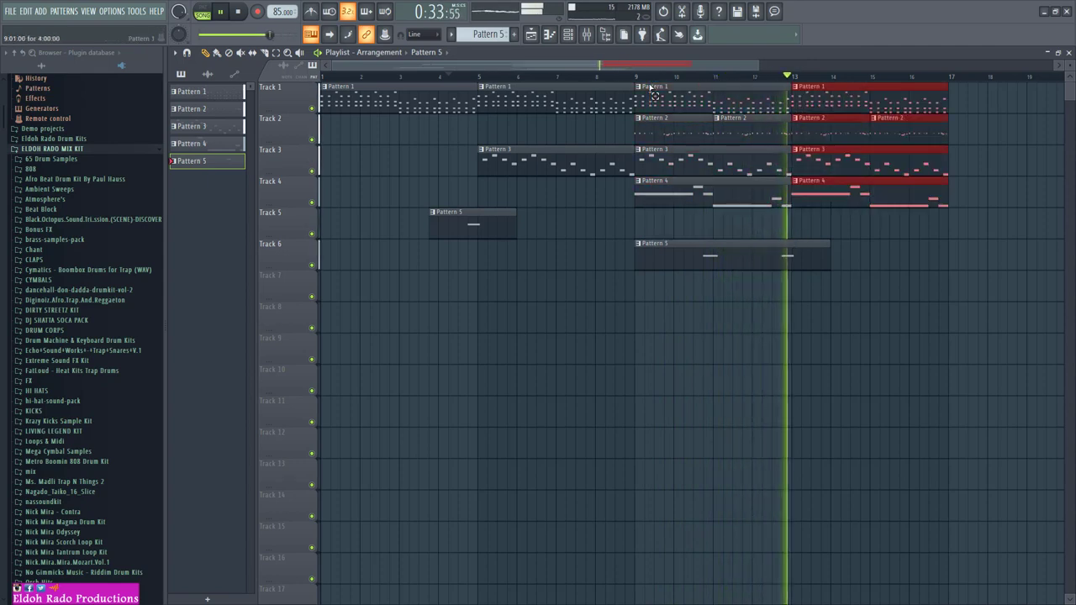
right_click(729, 251)
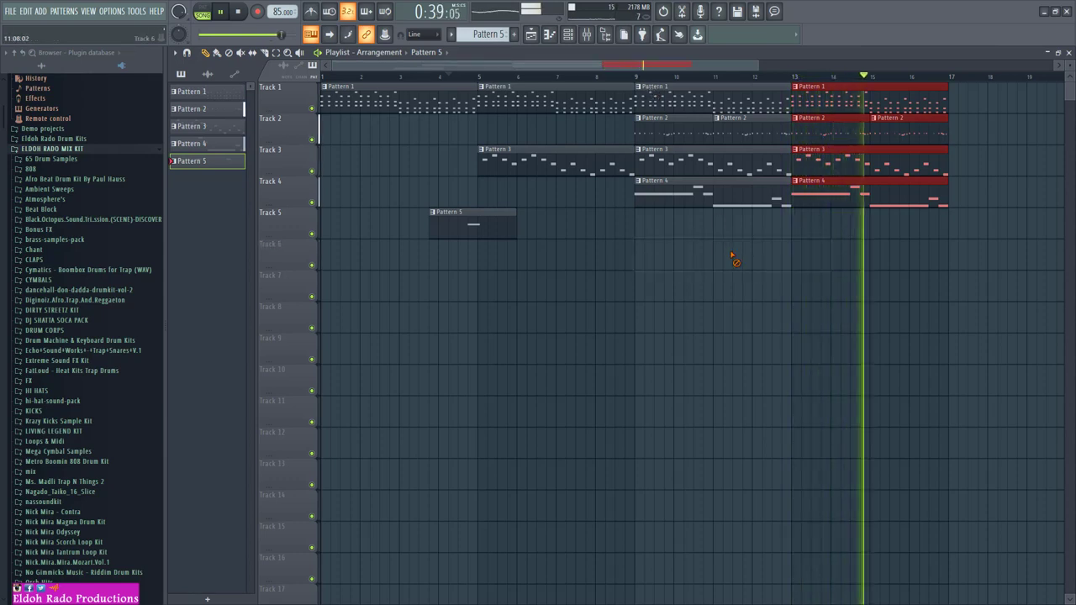
Duplicate all Pattern 1 to 4 clips spanning bars 9 to 16 so they repeat from bar 17
scroll(893, 104, "down", 2)
left_click_drag(865, 240, 571, 103)
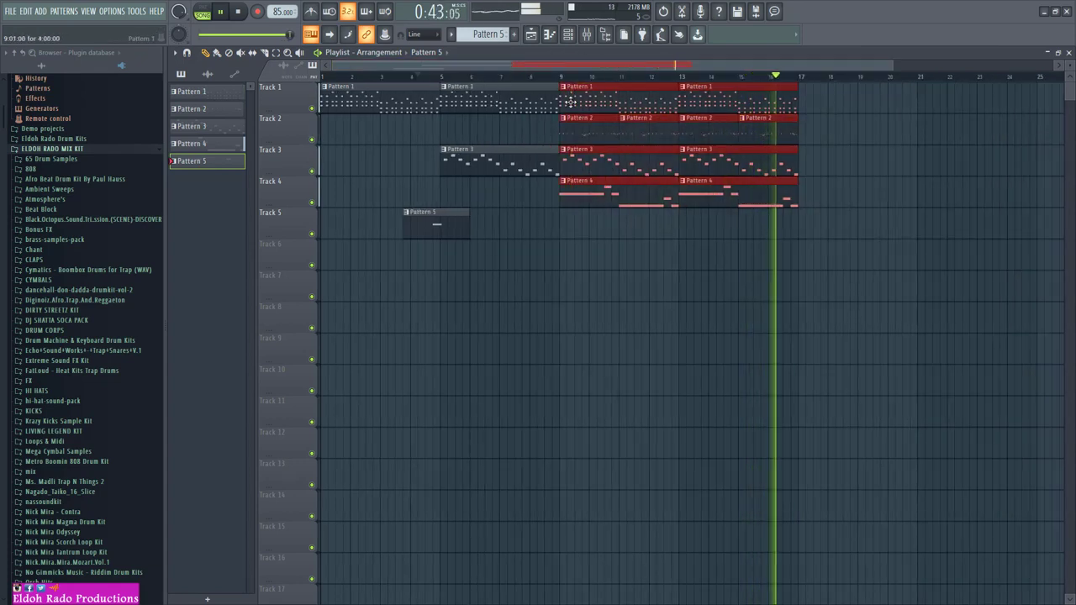
key("ctrl+b")
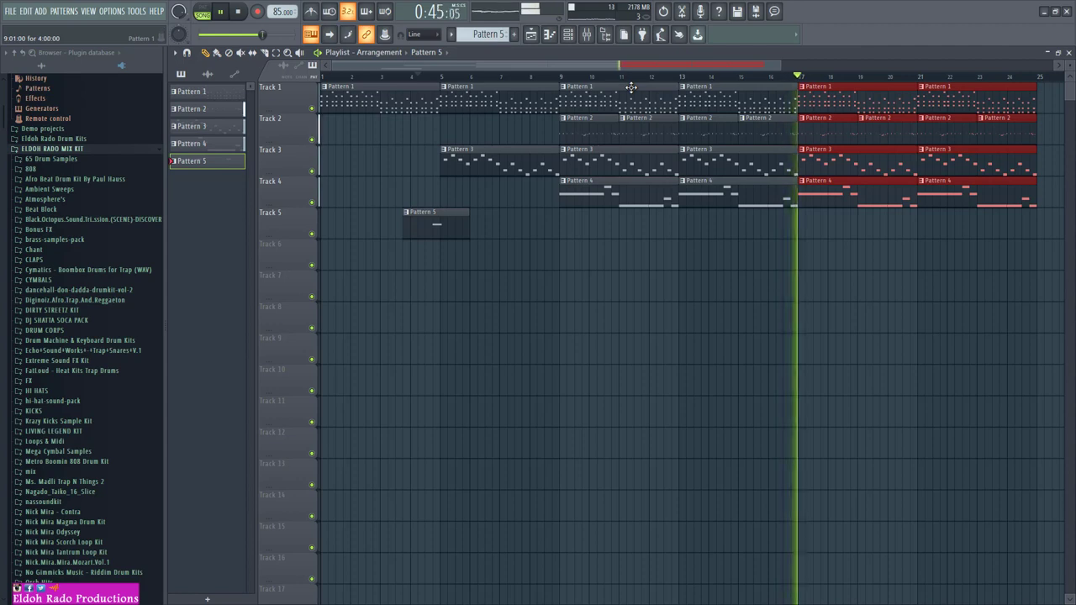
Play the arrangement from the start, open Pattern 1 and cut the Kontakt channel's notes out of it
left_click_drag(782, 66, 953, 61)
left_click(392, 75)
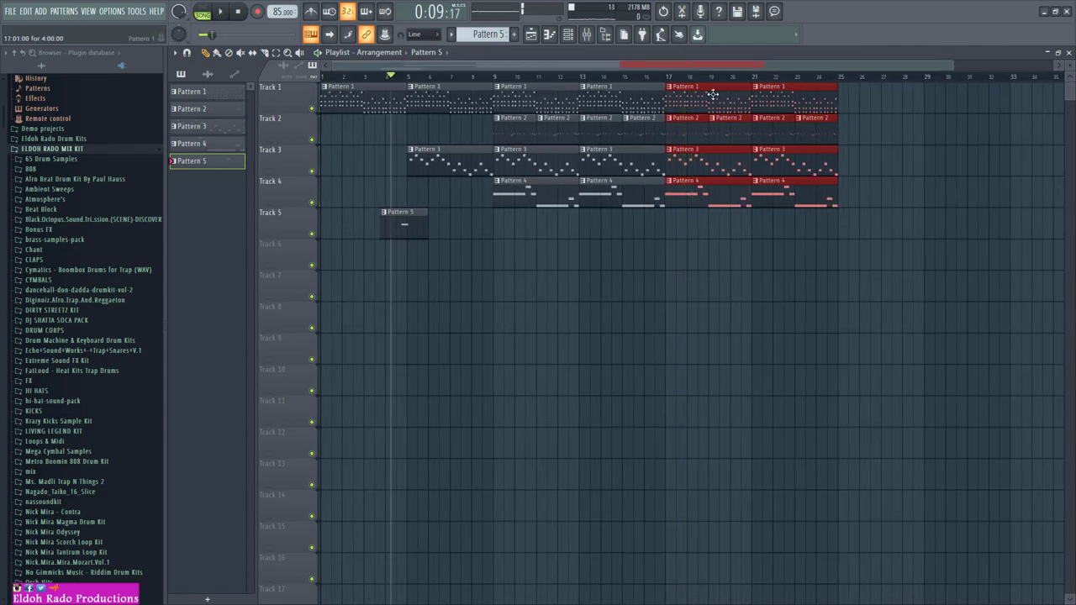
key("space")
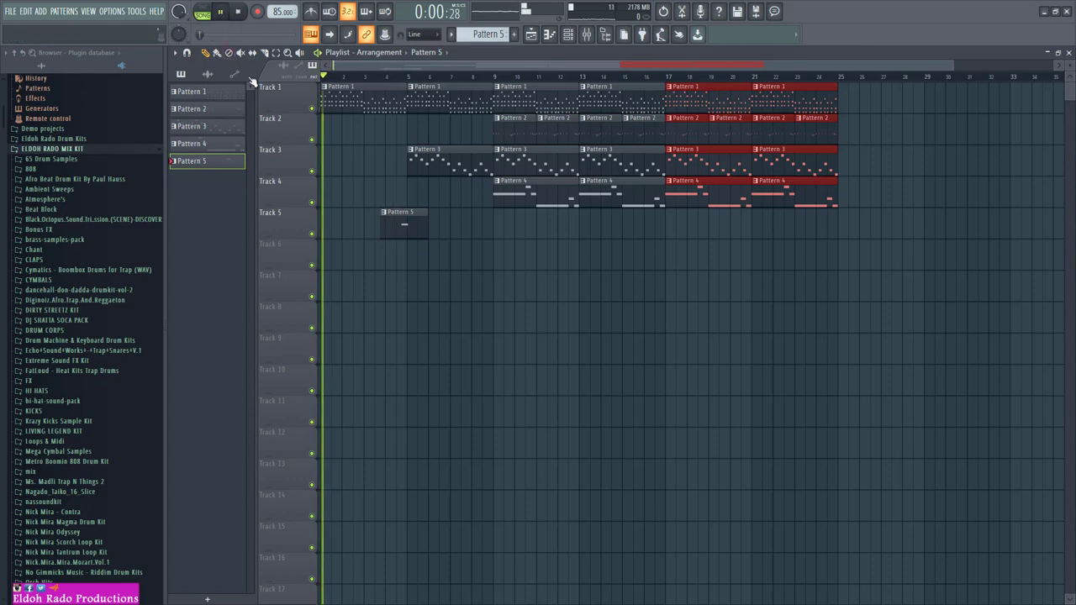
right_click(327, 93)
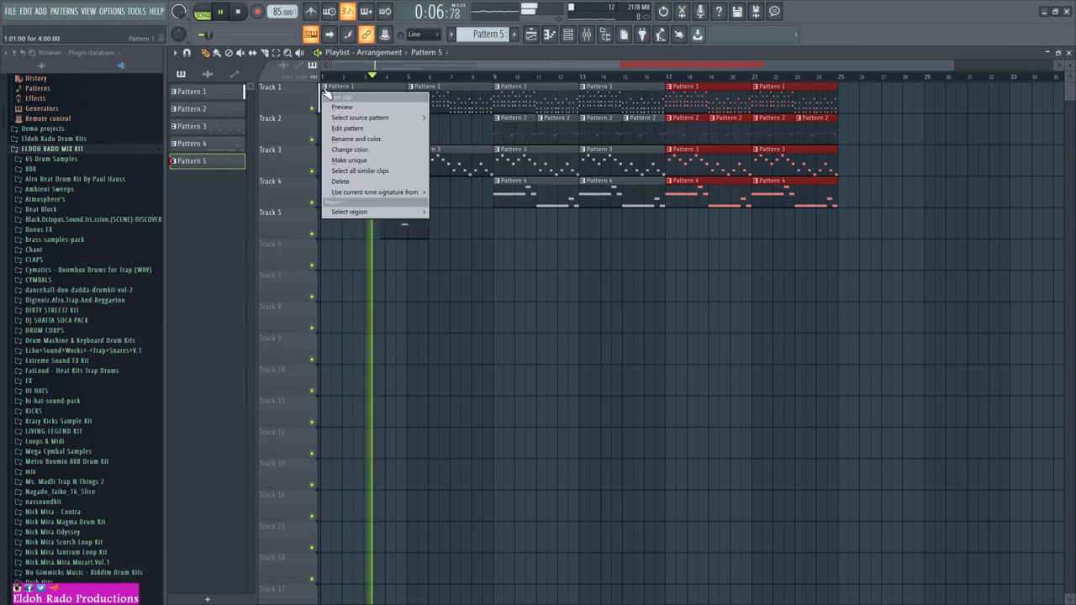
left_click(445, 96)
double_click(531, 109)
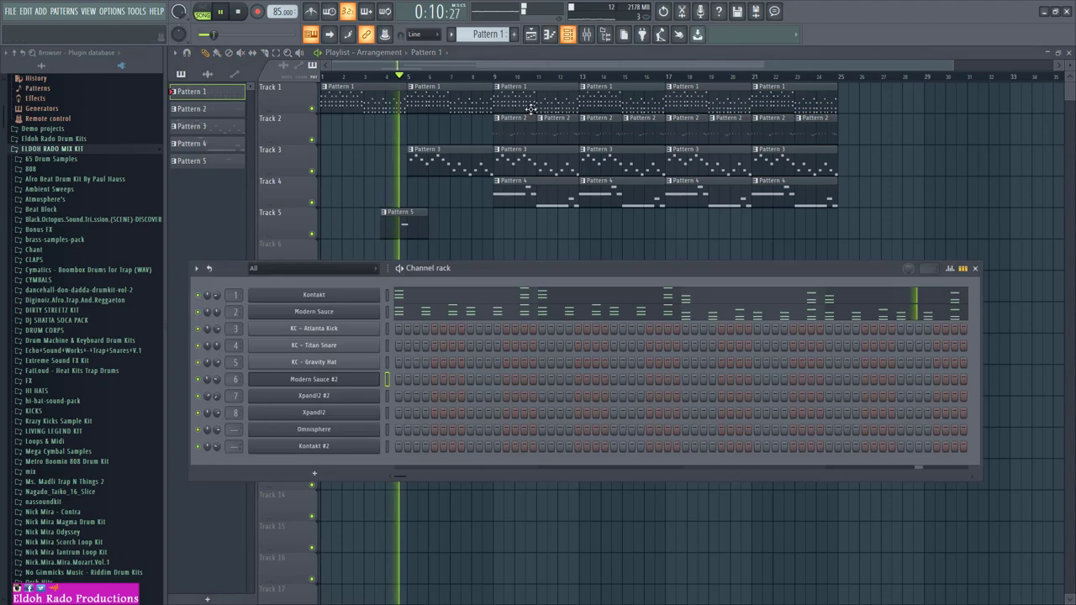
right_click(351, 297)
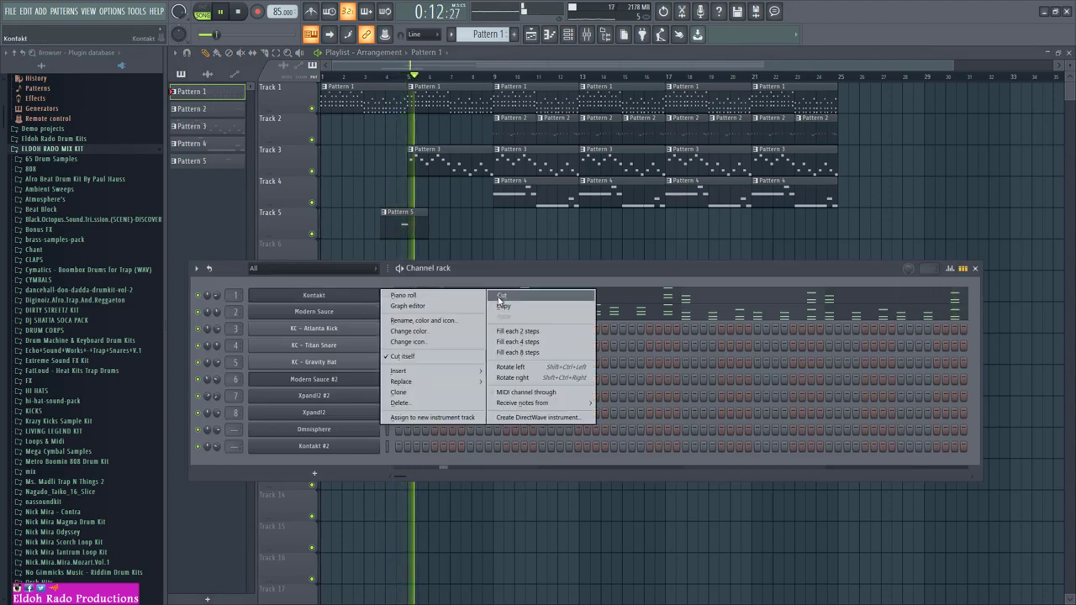
left_click(501, 299)
Create the next empty pattern without naming it and paste the cut notes into its Kontakt channel
left_click(451, 34)
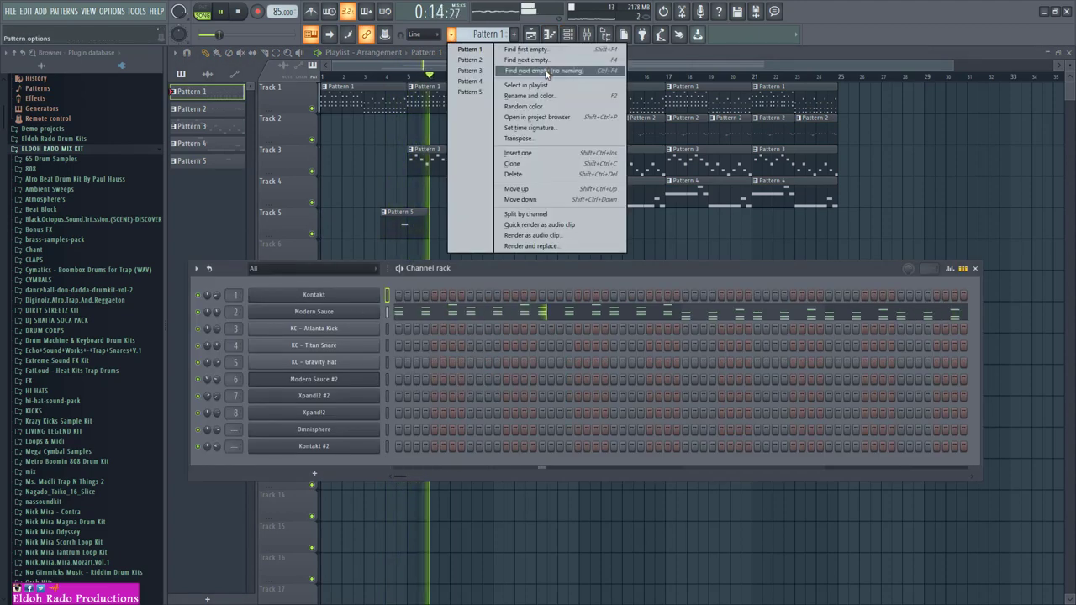
left_click(543, 71)
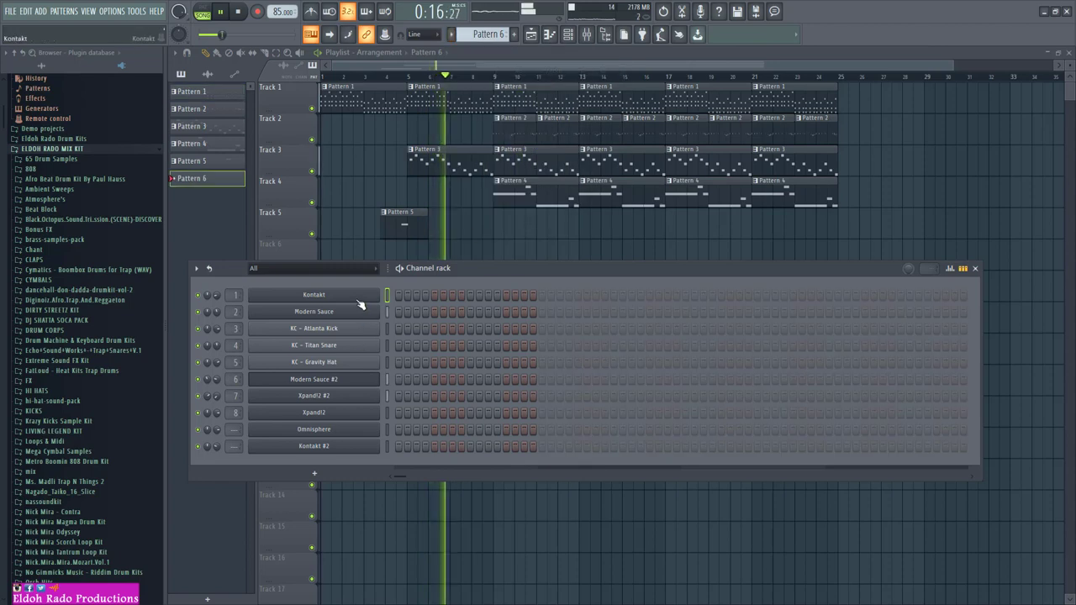
right_click(359, 296)
left_click(512, 313)
Place Pattern 6 on Track 6 at bar 9 and repeat it at bar 13
left_click_drag(548, 280, 542, 352)
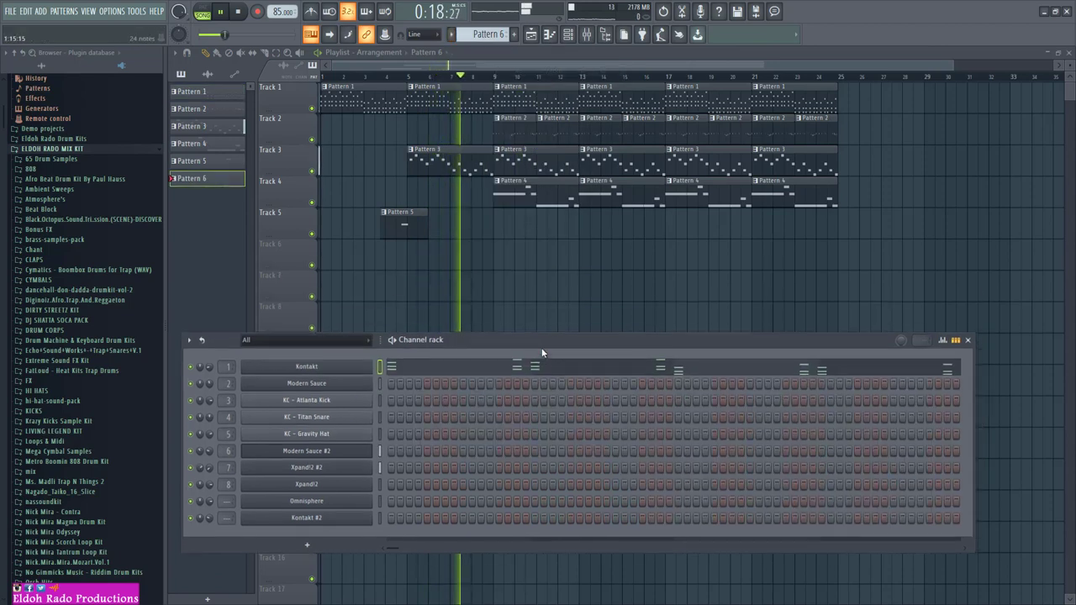
left_click(502, 260)
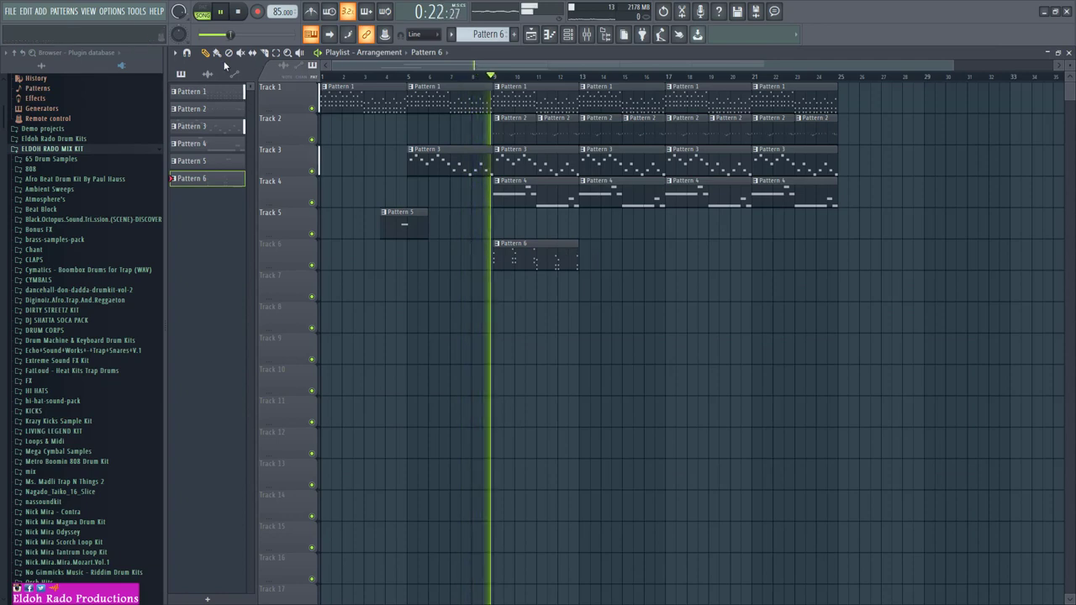
key("b")
left_click(586, 255)
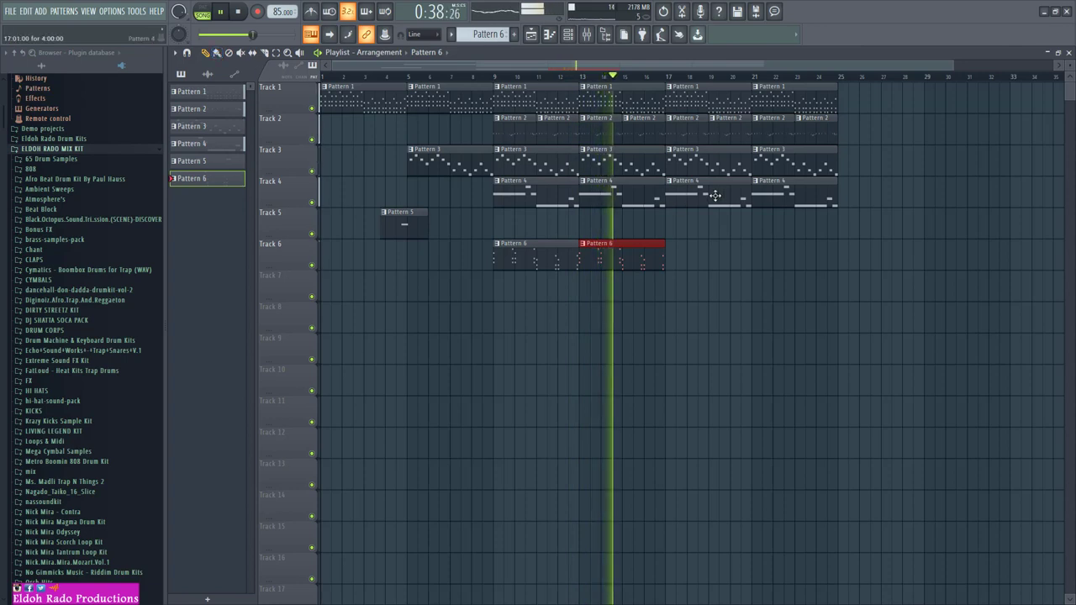
Delete the Pattern 4 clips on Track 4 and the Pattern 3 clips on Track 3 from bar 17 to bar 24
right_click(710, 195)
right_click(778, 199)
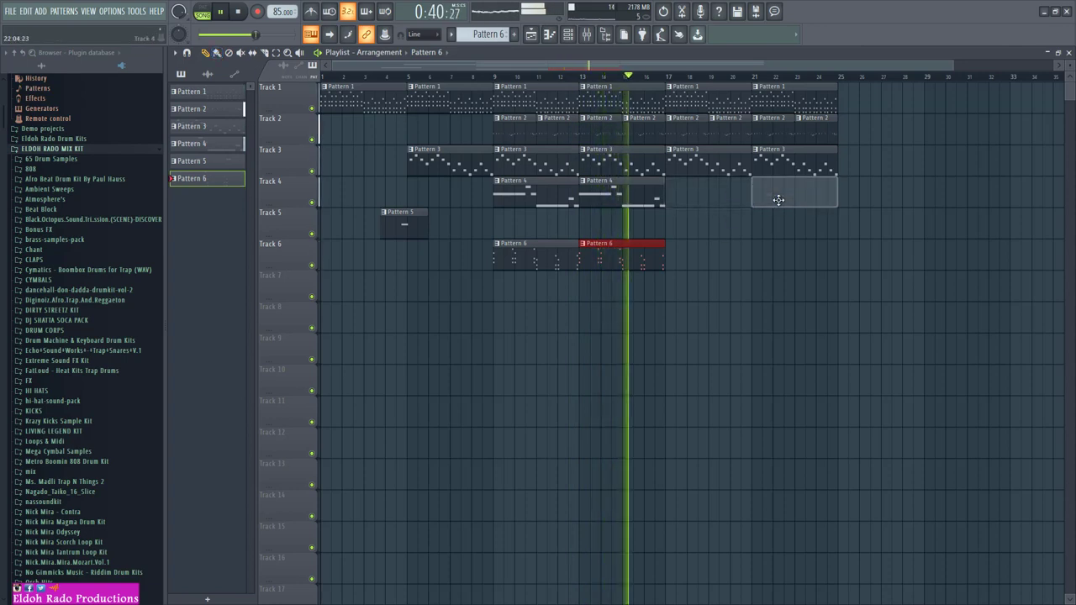
right_click(708, 164)
right_click(778, 164)
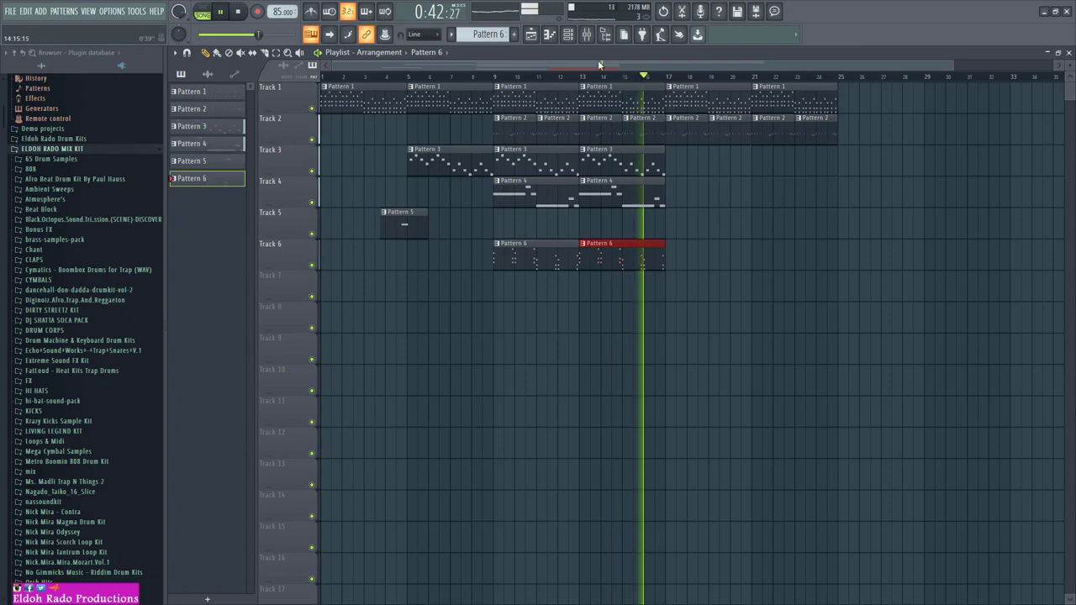
Move the four Pattern 2 clips of bars 17 to 24 from Track 2 down to Track 7
left_click(568, 37)
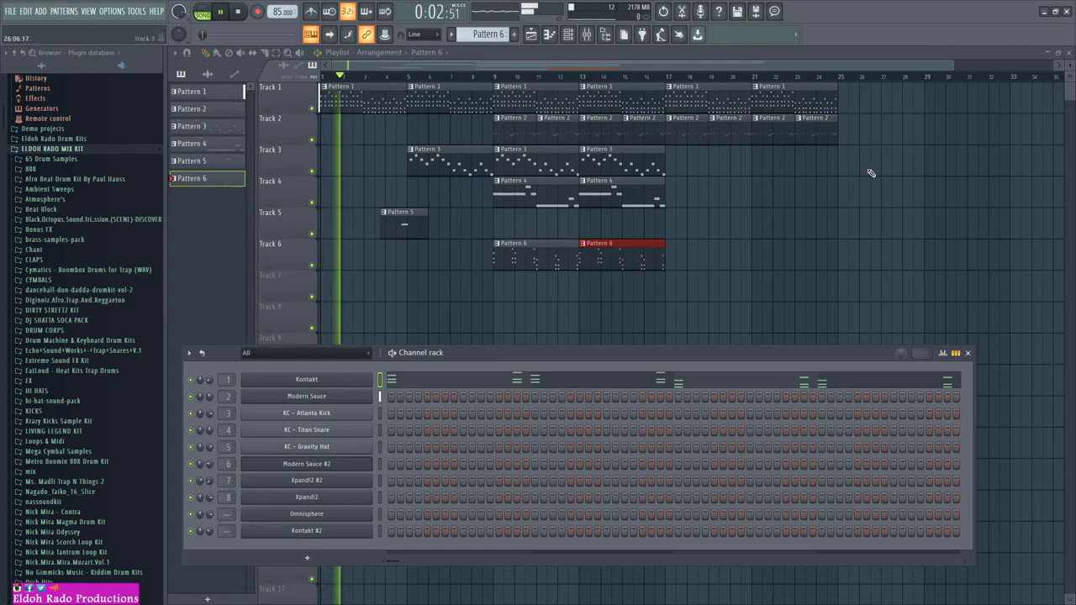
left_click_drag(871, 173, 695, 316)
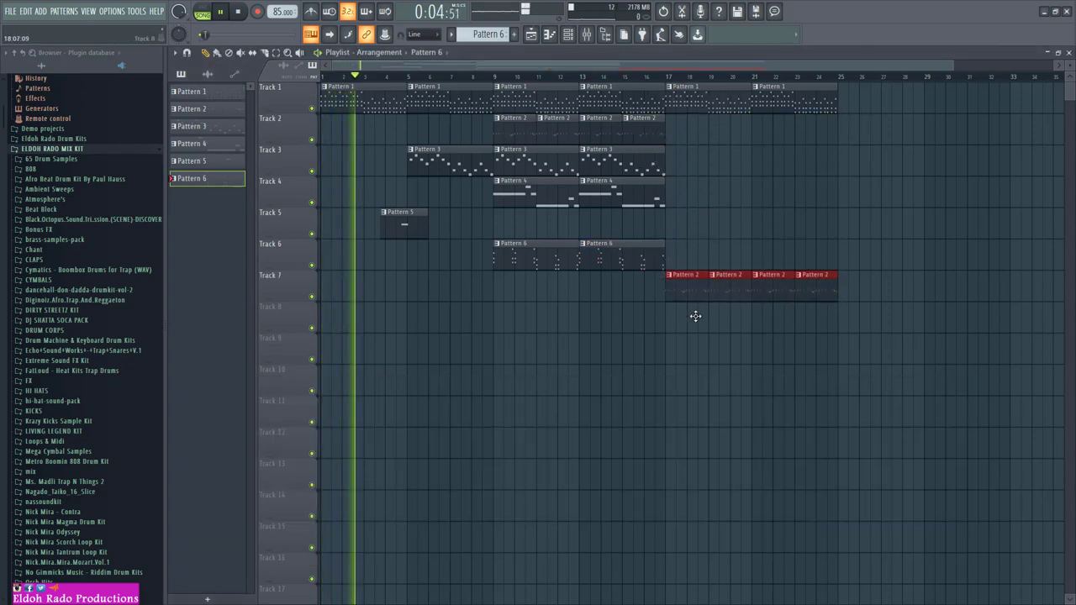
left_click(692, 344)
Make the Pattern 2 clip at bar 17 on Track 7 unique and cut all its KC - Gravity Hat steps
right_click(669, 283)
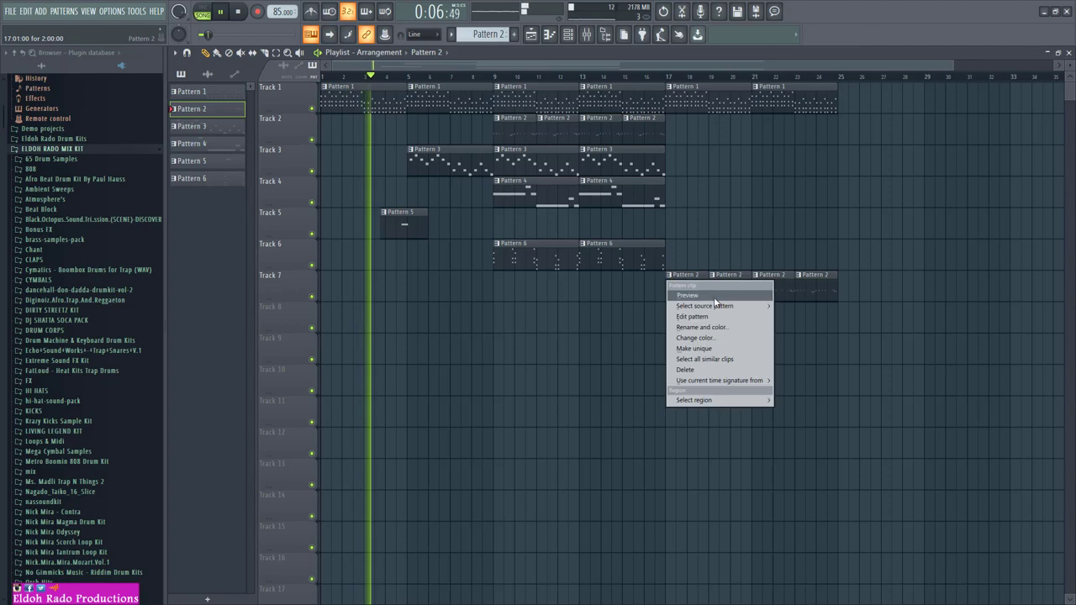
left_click(694, 348)
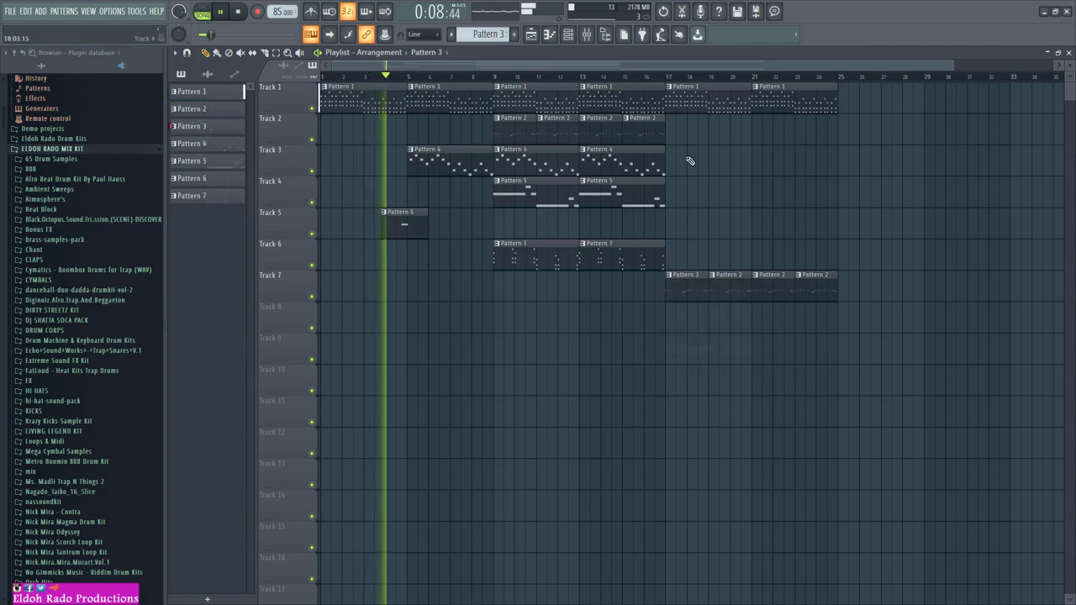
left_click(569, 36)
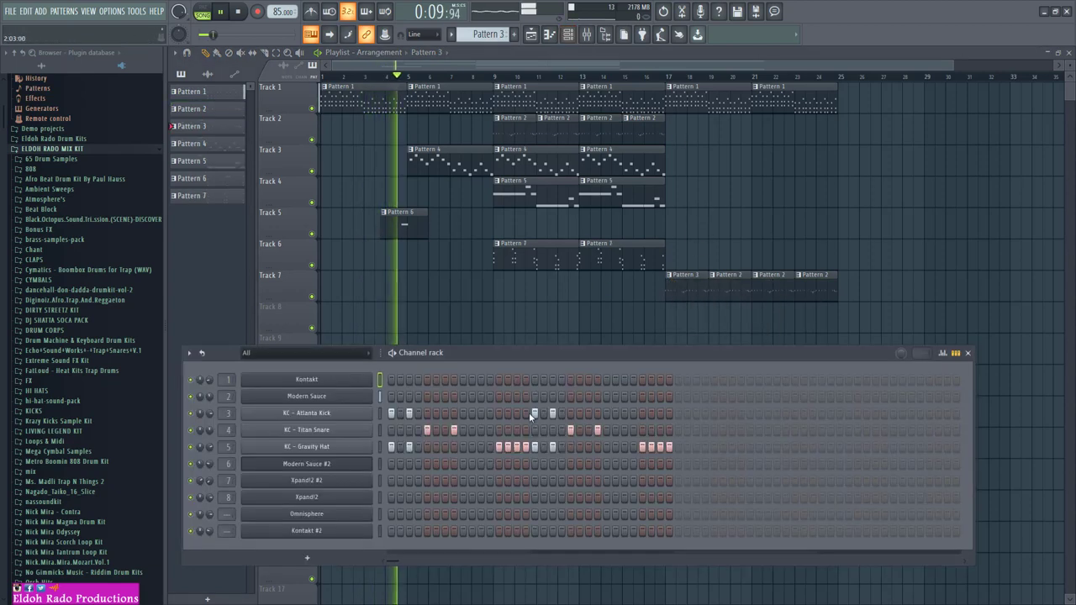
right_click(340, 449)
left_click(508, 453)
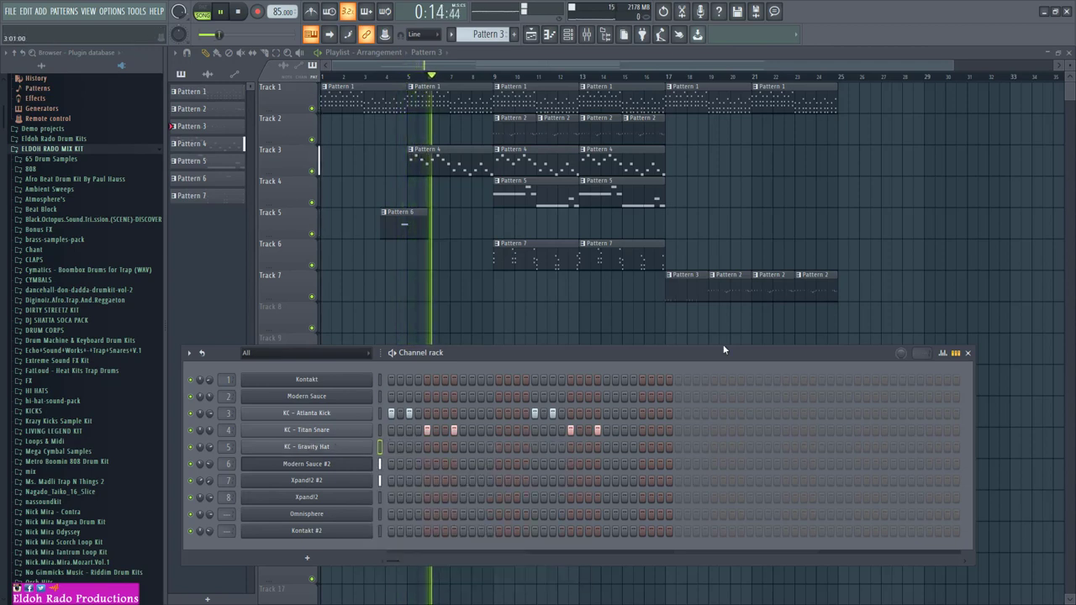
Make the Pattern 2 clip at bar 19 unique and keep only the last four KC - Gravity Hat steps
right_click(717, 286)
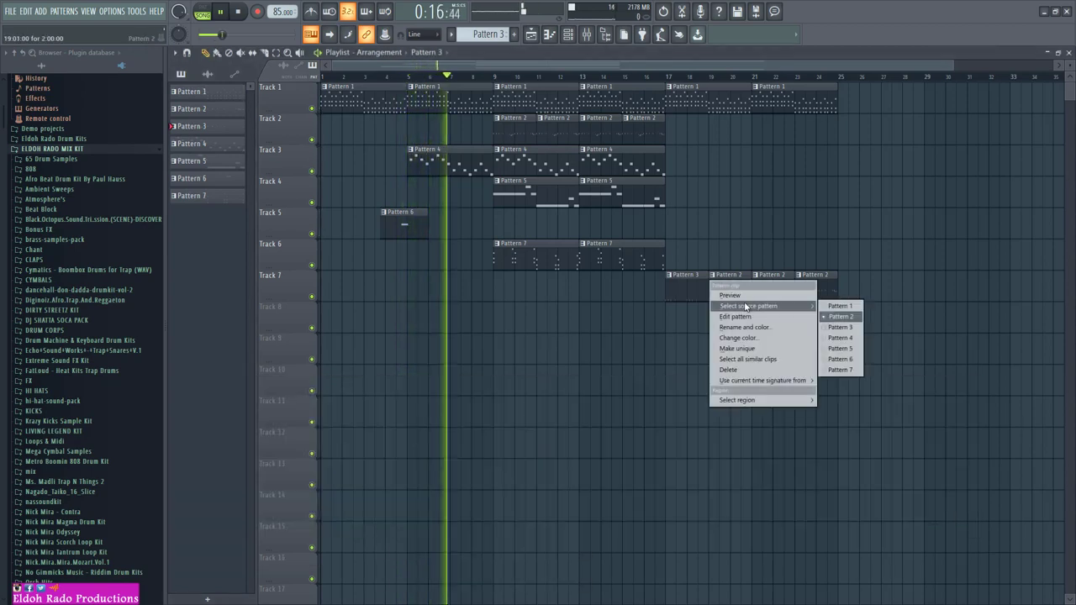
left_click(743, 348)
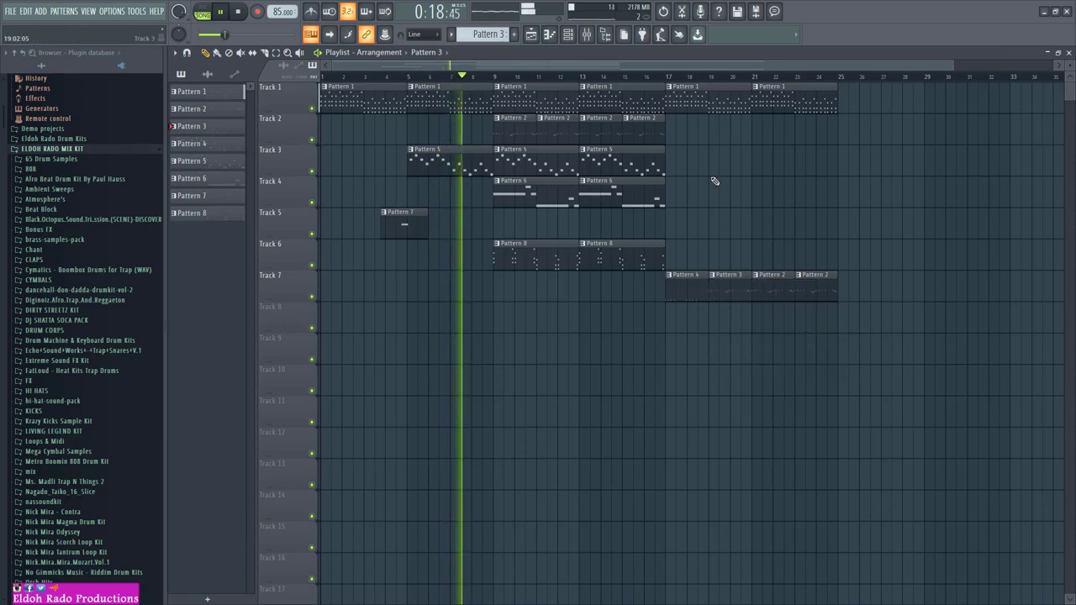
left_click(568, 34)
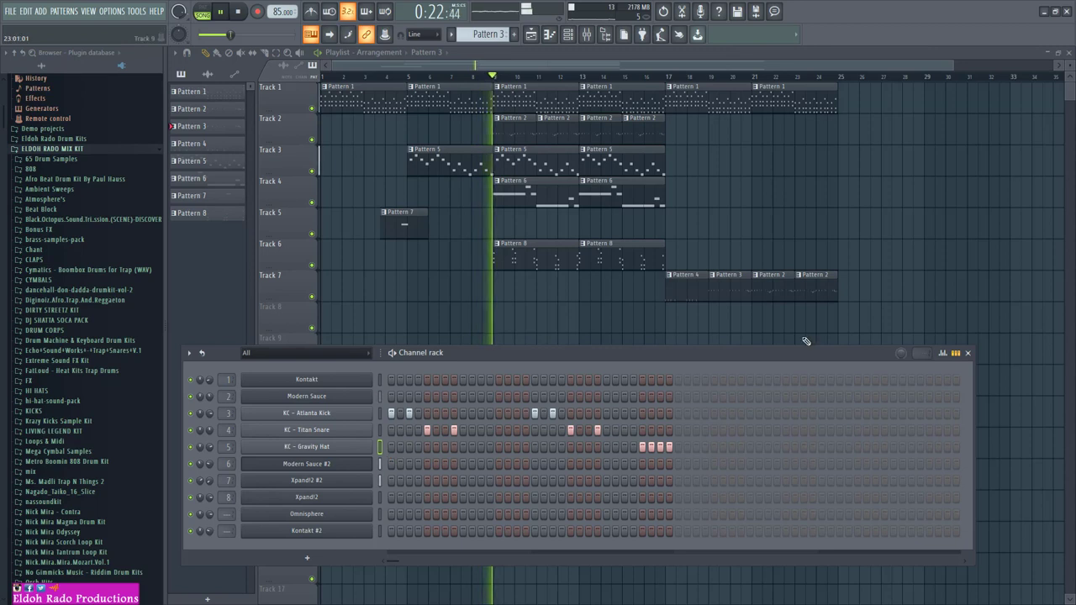
On Track 7, set the source pattern of the bar 21 clip to Pattern 4 and the bar 23 clip to Pattern 3
right_click(757, 279)
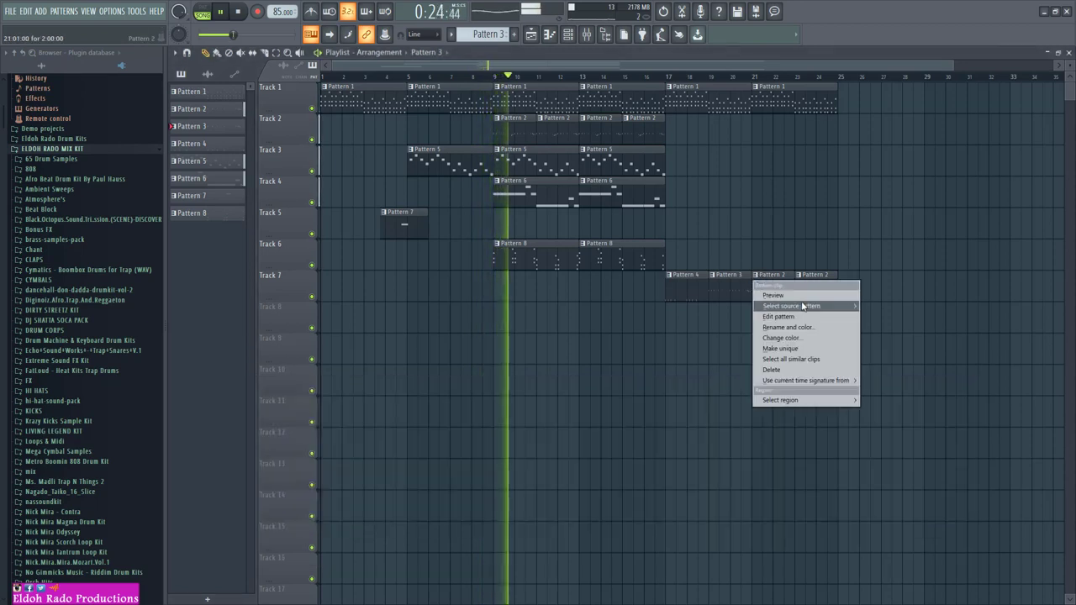
mouse_move(765, 306)
left_click(816, 344)
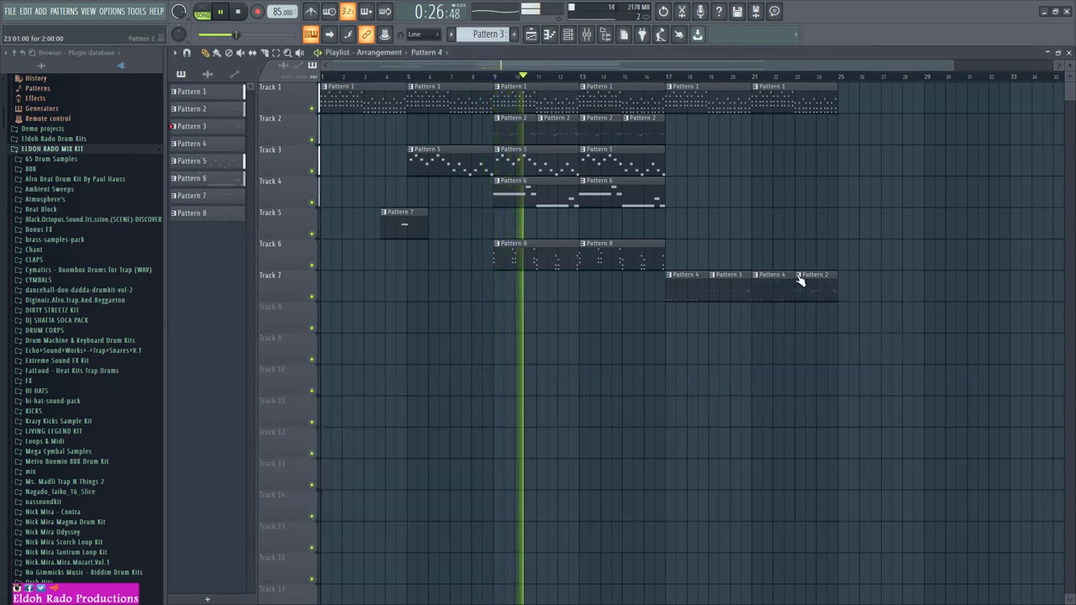
right_click(801, 280)
mouse_move(840, 306)
left_click(924, 327)
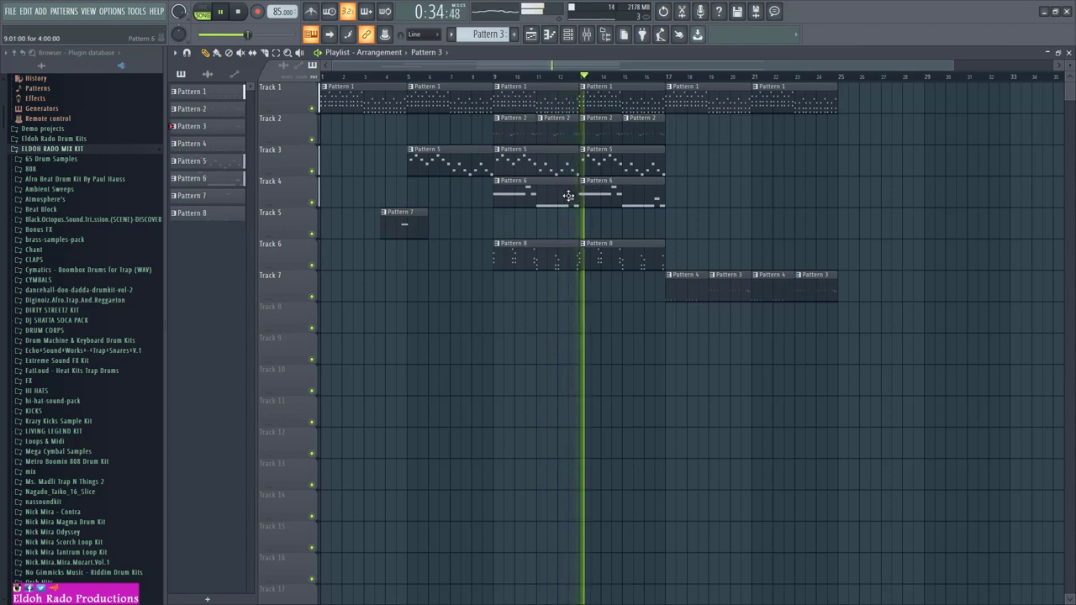
Place Pattern 7 on Track 5 and the Pattern 5 melody on Track 3, both starting at bar 17
left_click(228, 197)
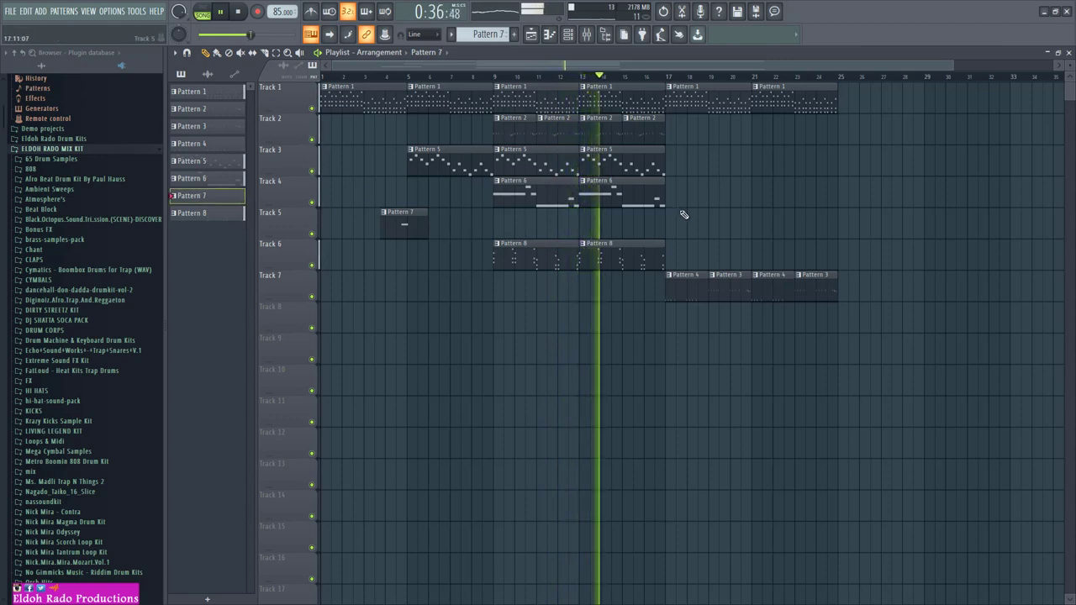
left_click(667, 221)
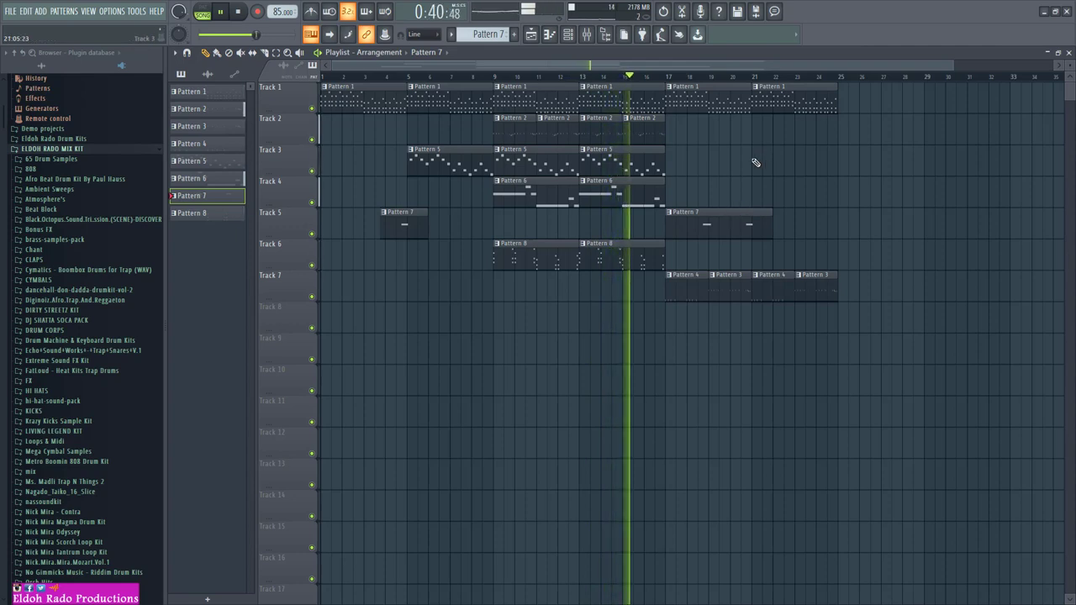
left_click(631, 169)
left_click(672, 173)
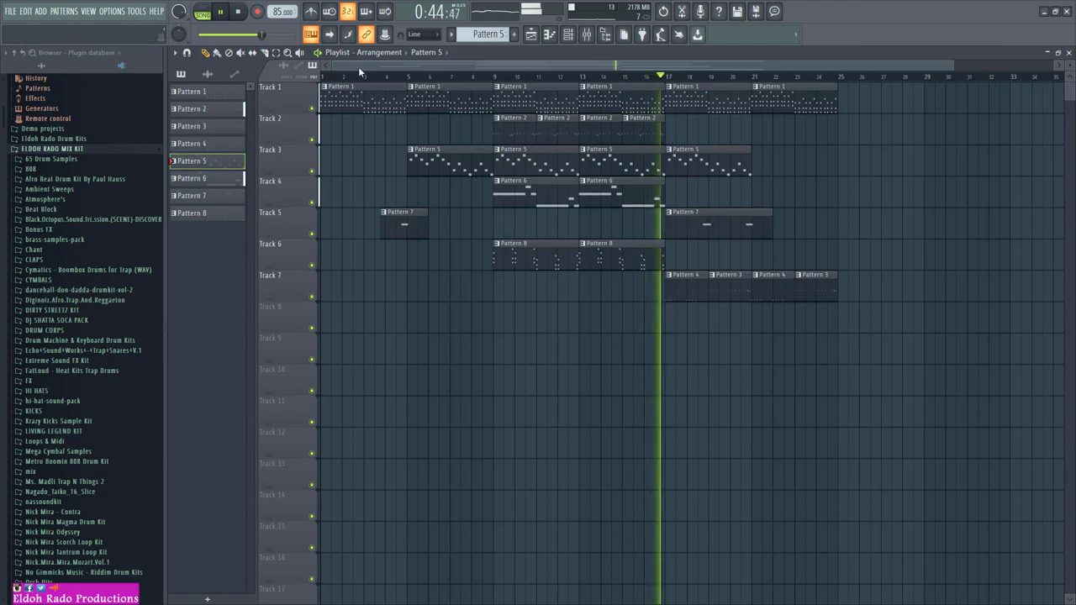
Listen to the section from bar 17 with Track 1 muted, and unmute Track 1 again
left_click_drag(321, 64, 517, 62)
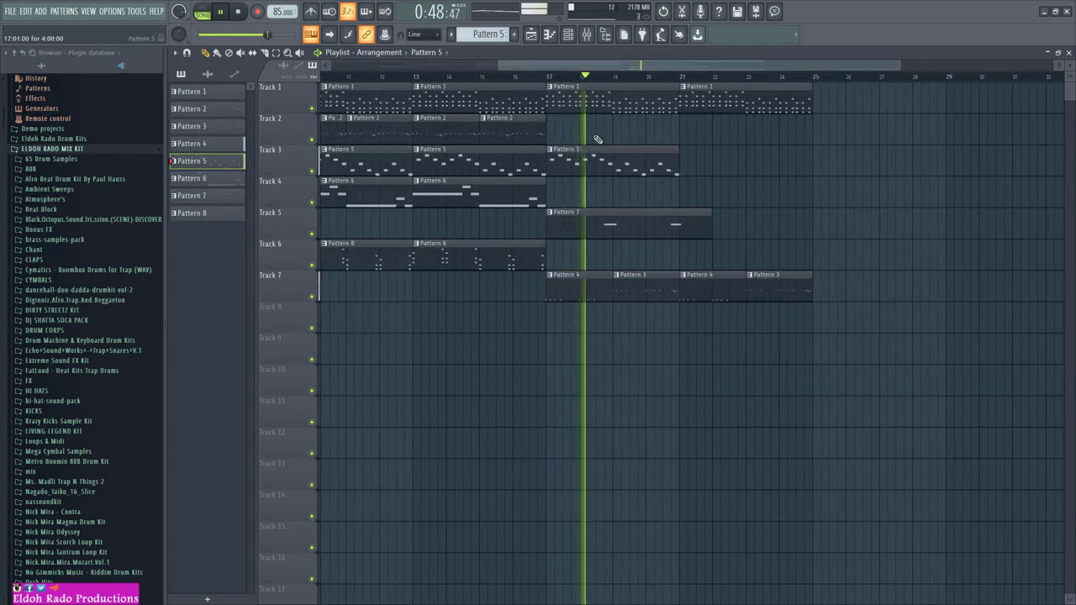
left_click(311, 108)
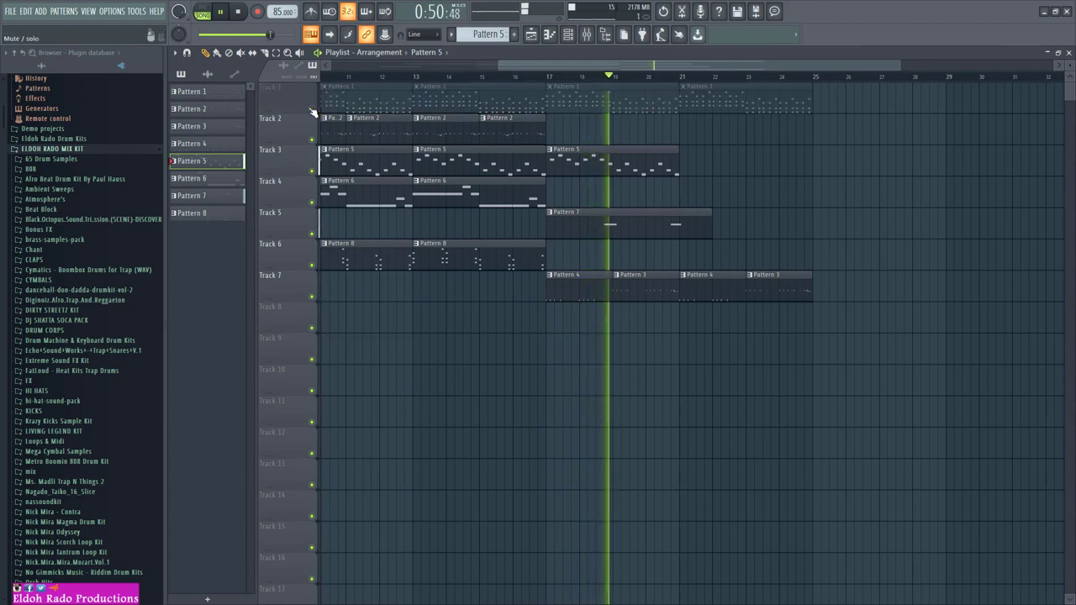
left_click(312, 109)
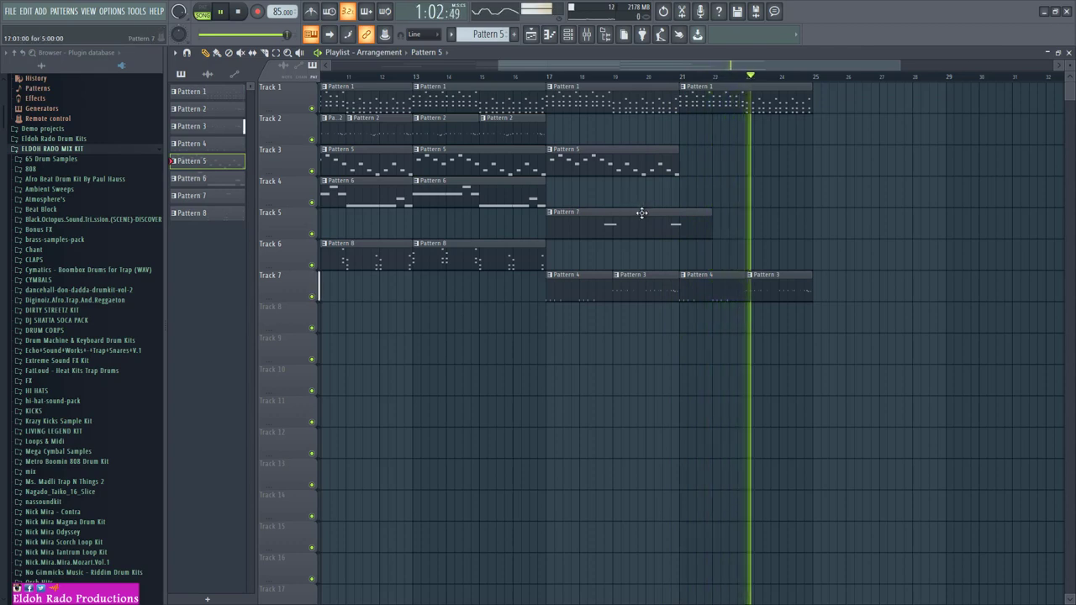
Move the Pattern 7 clip on Track 5 from bar 17 to bar 21 and trim its start to bar 24
left_click_drag(641, 212, 769, 205)
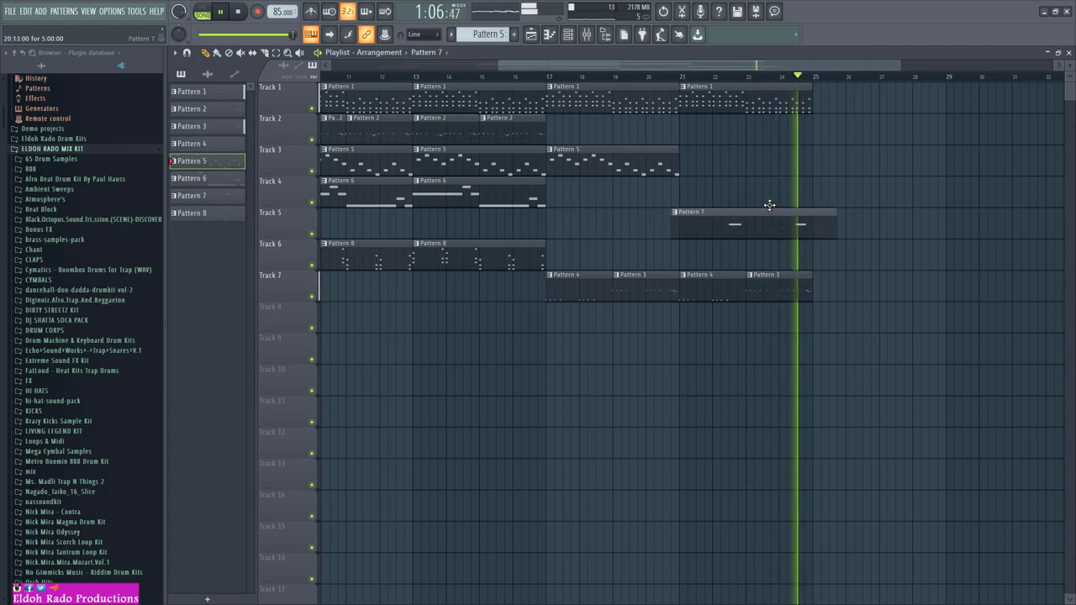
left_click(768, 210)
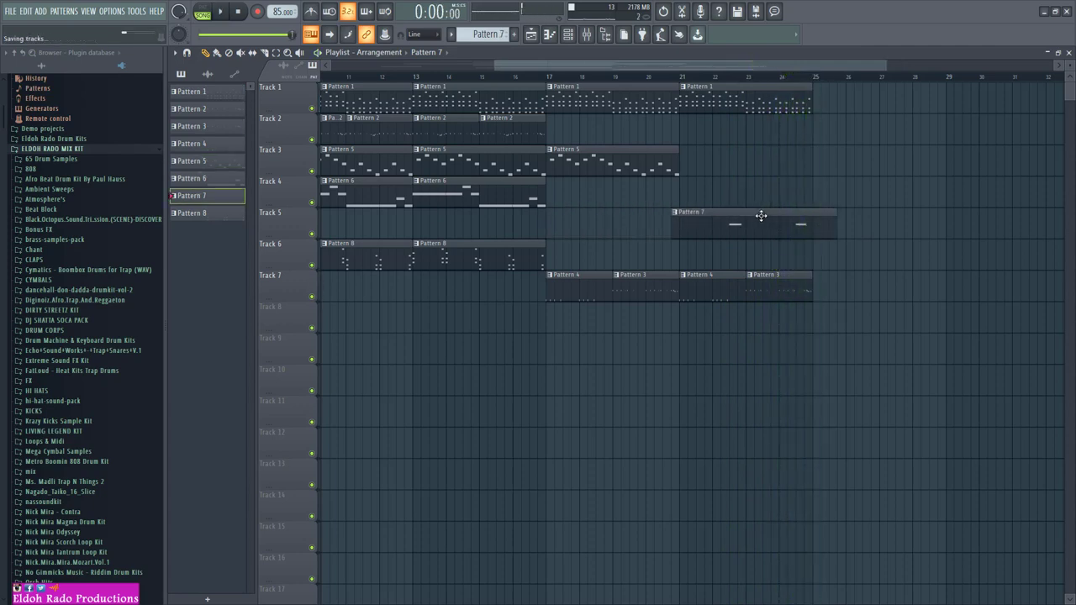
left_click_drag(768, 214, 668, 216)
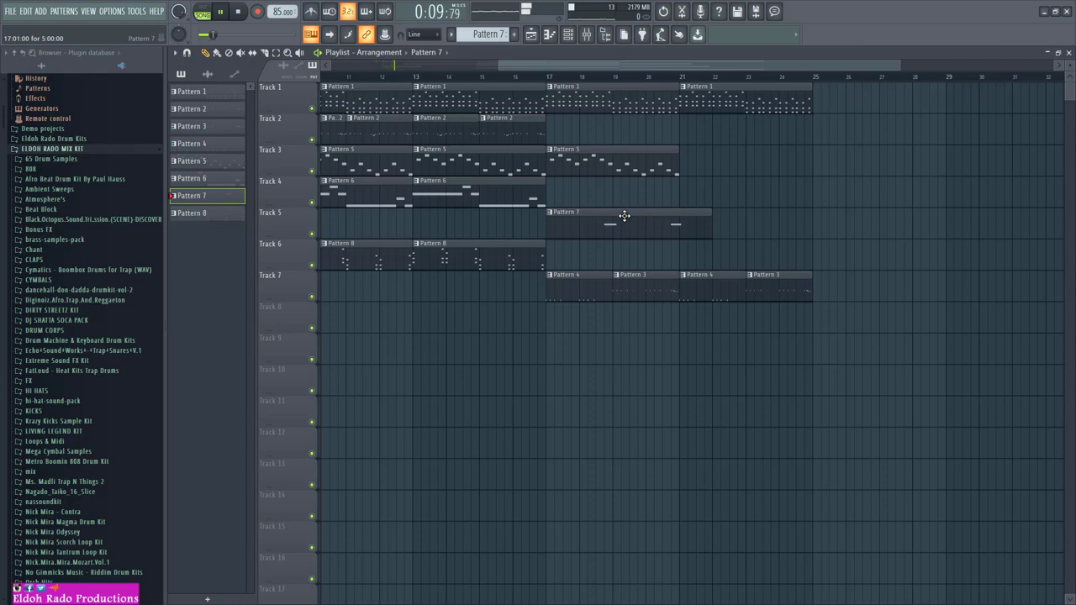
left_click_drag(623, 216, 763, 214)
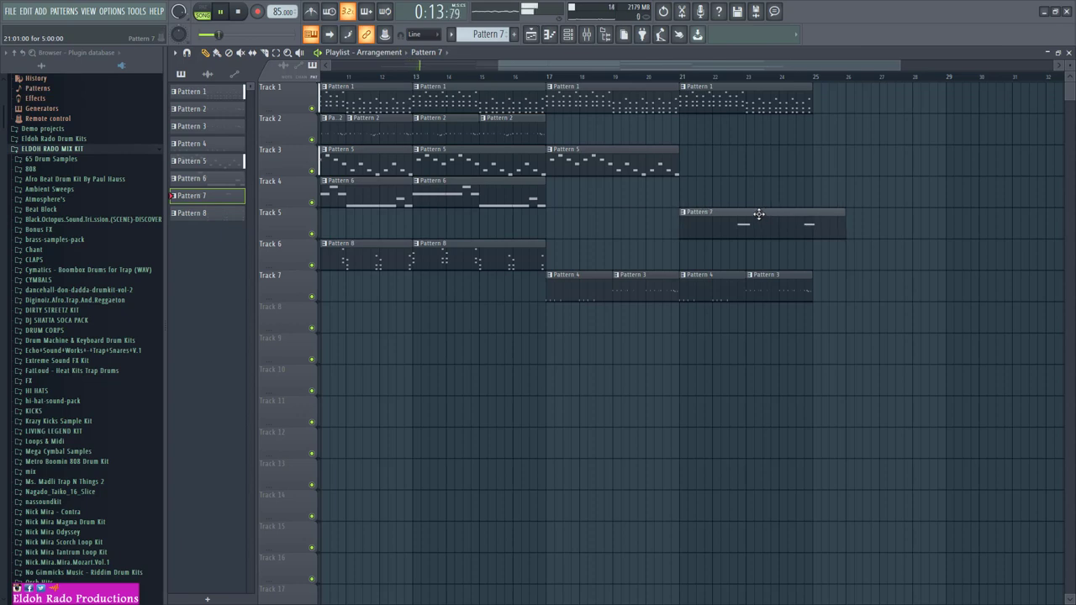
left_click_drag(683, 227, 785, 223)
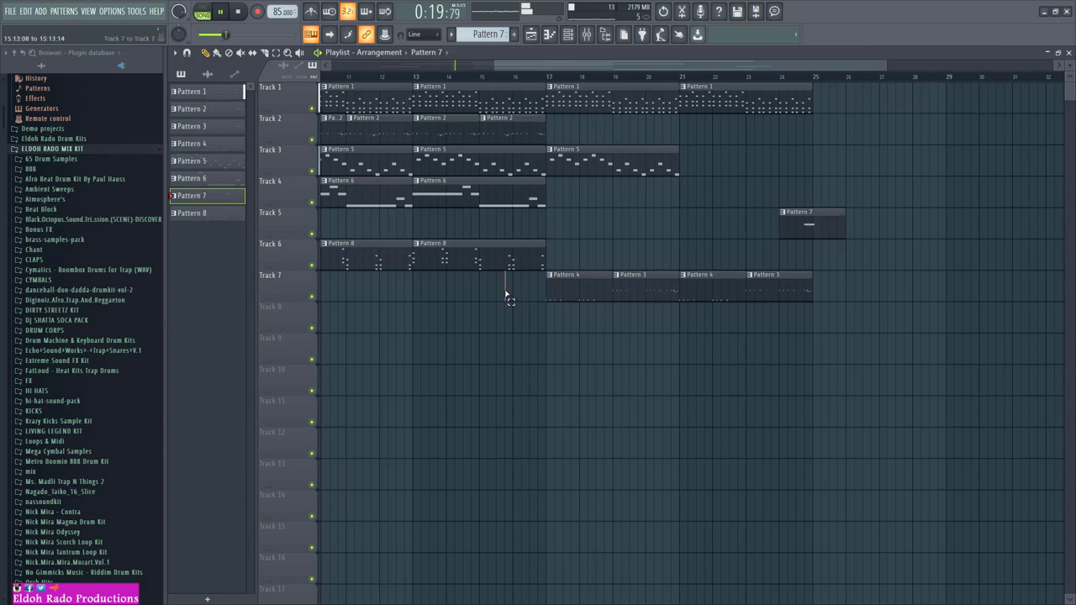
Copy the main-section clips of bars 9 to 16 on Tracks 1, 2, 3, 4 and 6 to bar 25
left_click_drag(505, 298, 1015, 106)
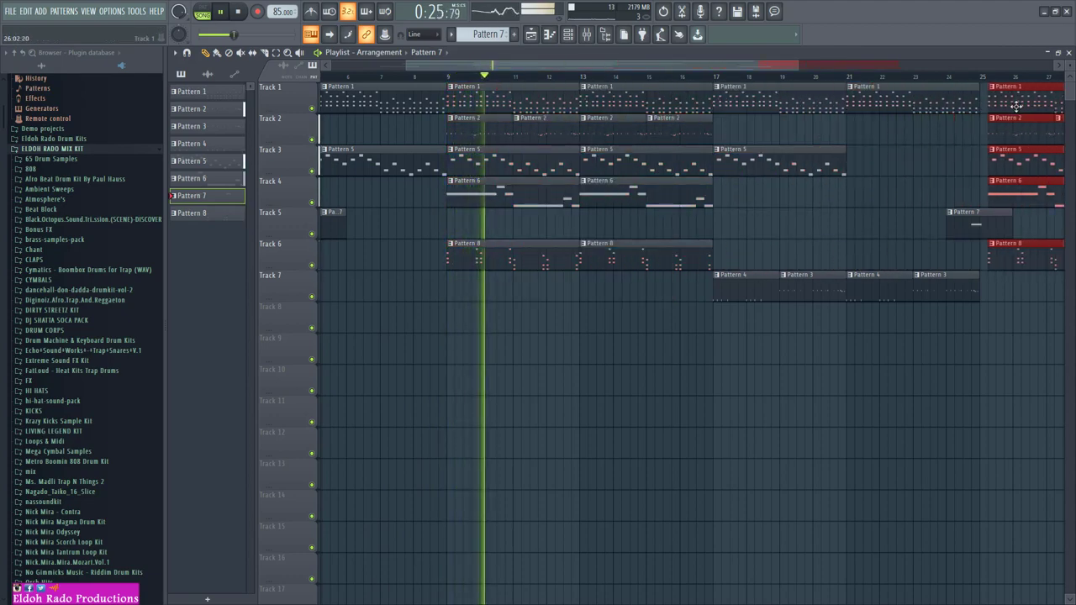
left_click_drag(798, 65, 898, 64)
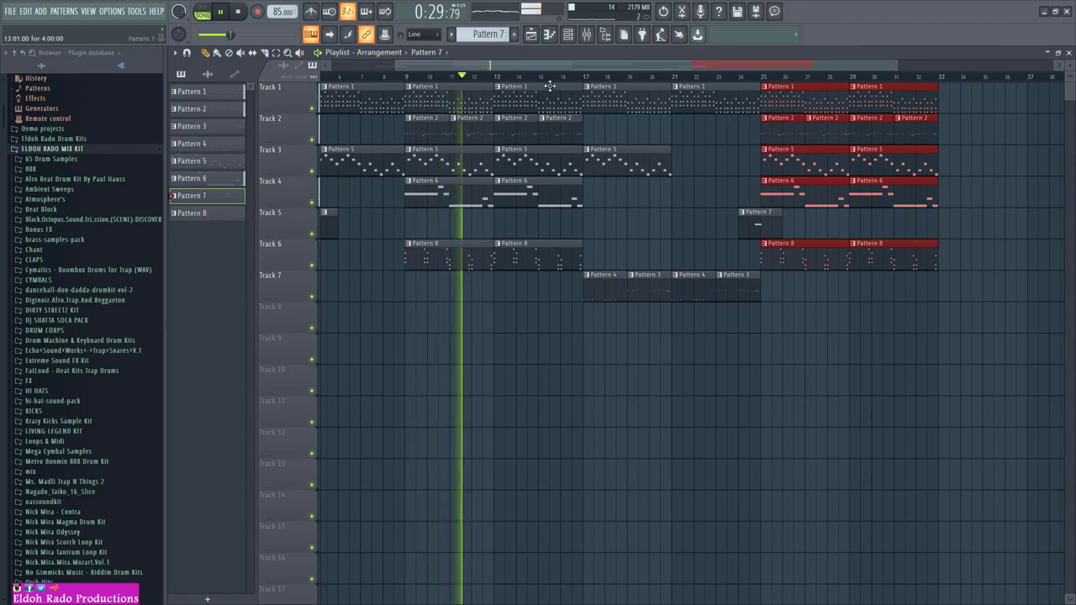
Save the project in the 2020 Projects folder as "ERP 85 BPM C#m"
key("ctrl+s")
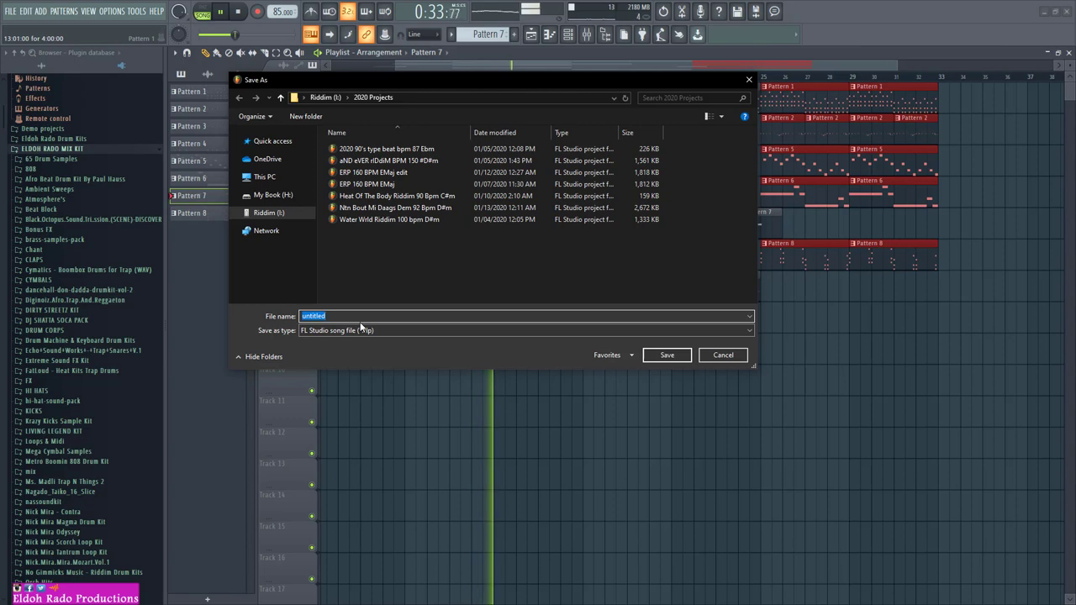
type("C#m ")
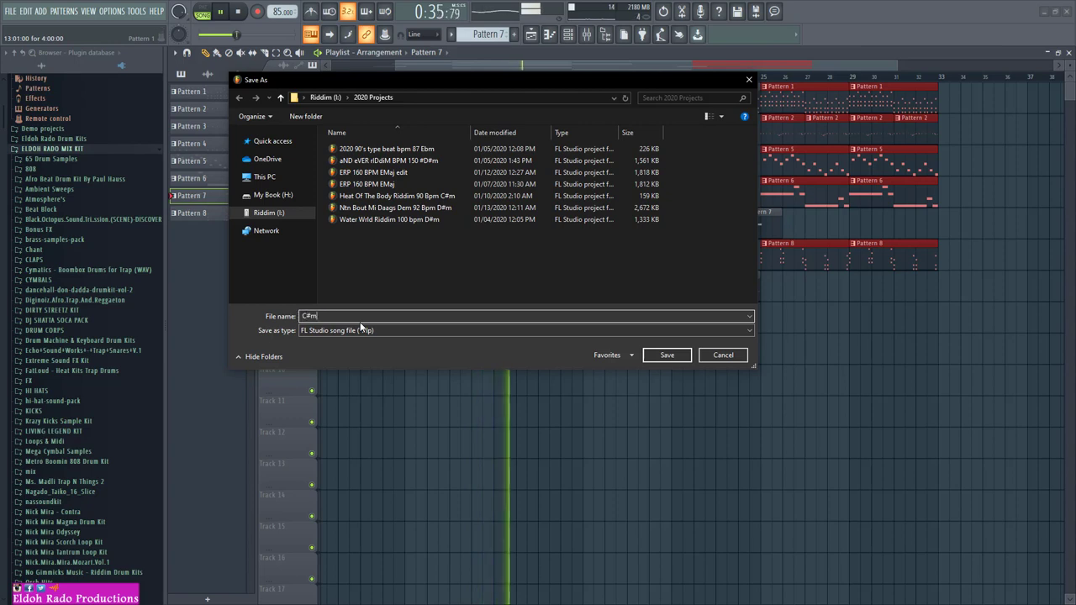
type("B")
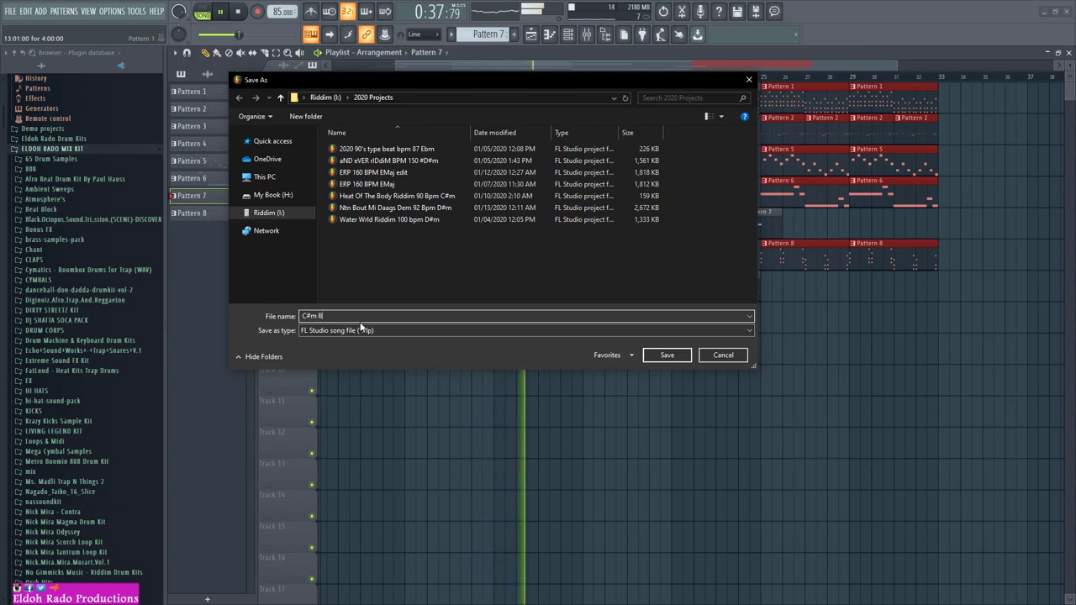
key("BackSpace")
key("BackSpace")
key("BackSpace")
key("BackSpace")
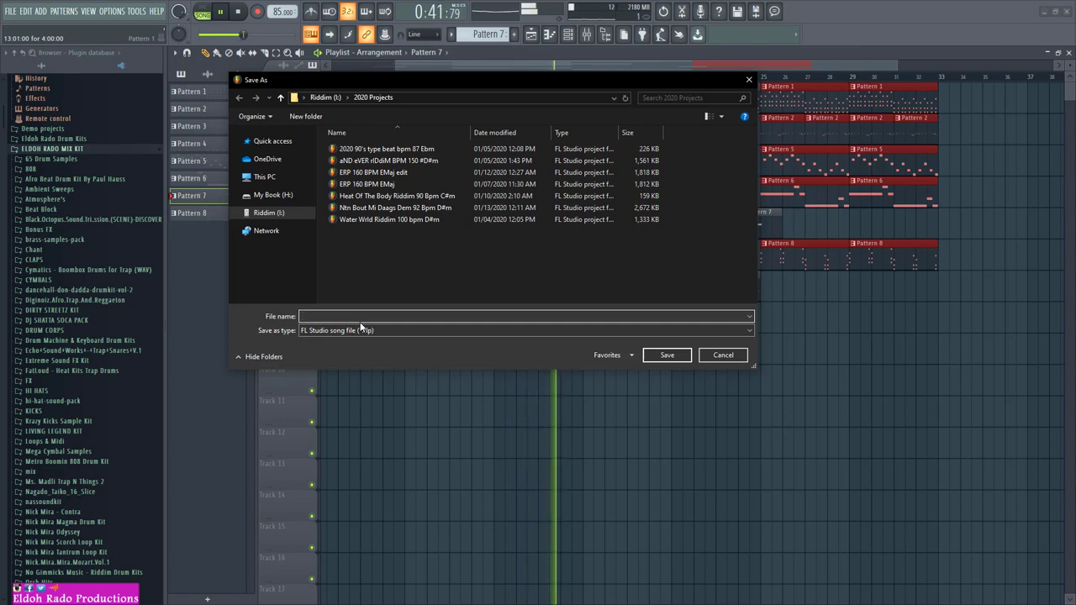
type("ERP")
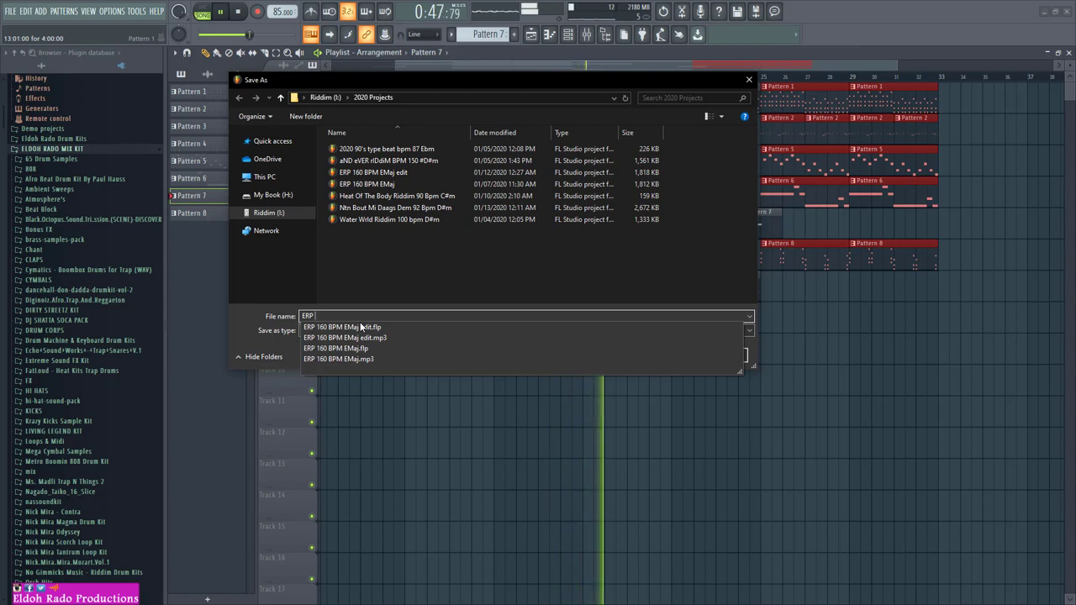
type(" 85")
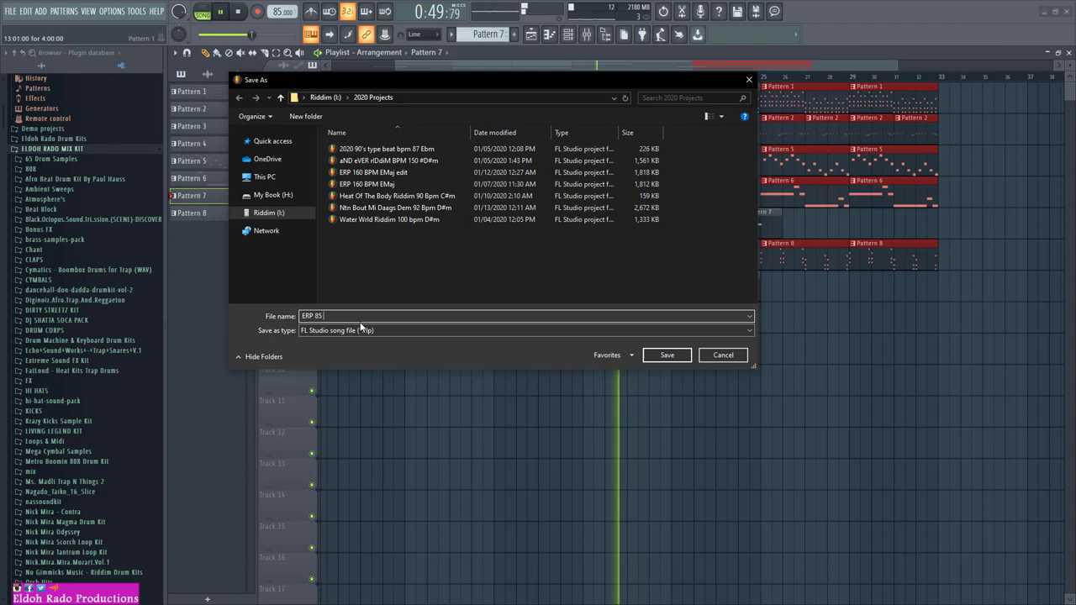
type(" BPM C#m")
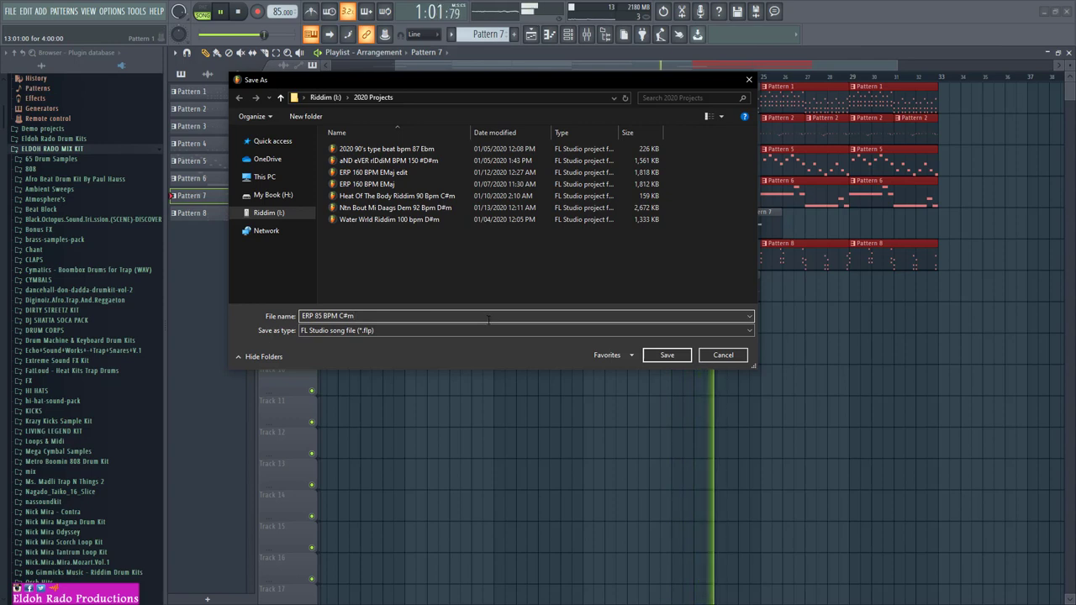
left_click(652, 353)
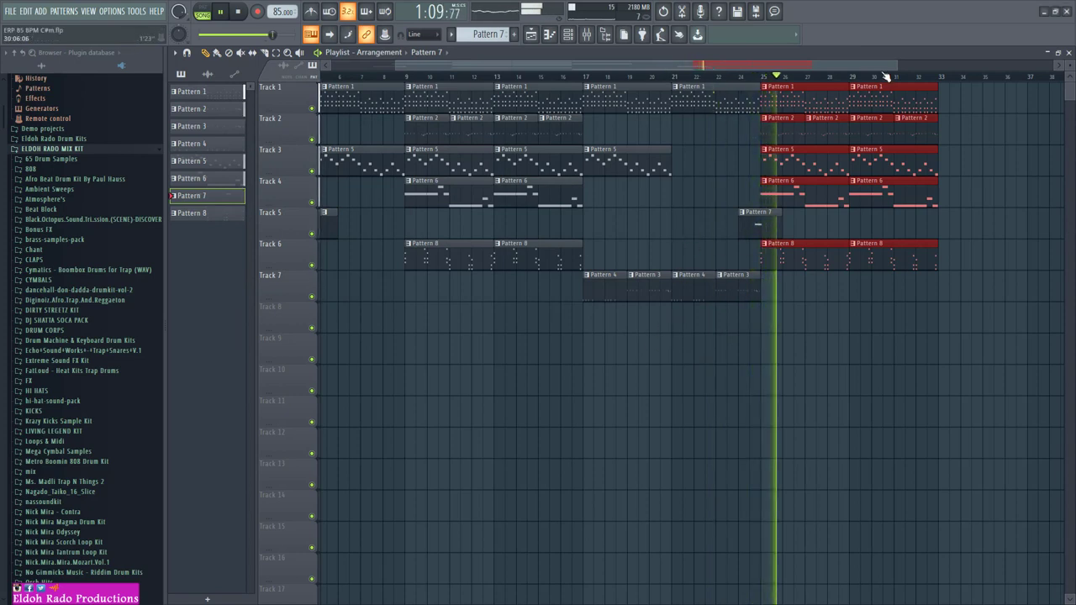
Play from around bar 24 and trim the end of Track 1's bar 21 Pattern 1 clip by about 0.4 bar, before bar 25
left_click_drag(895, 70, 981, 65)
key("space")
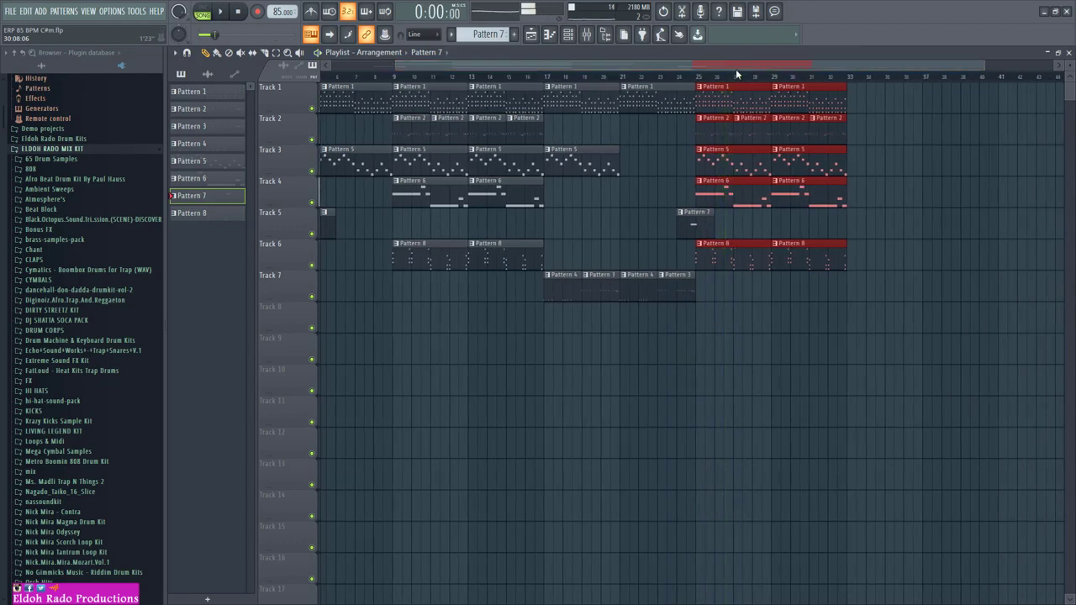
left_click(677, 80)
key("space")
left_click_drag(979, 65, 811, 63)
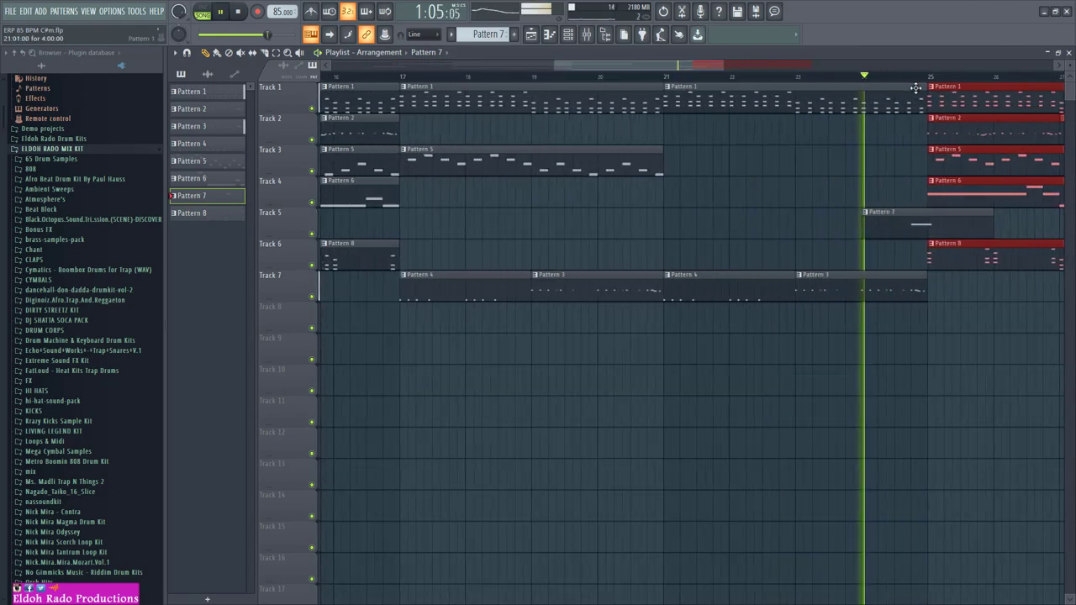
left_click_drag(922, 88, 900, 89)
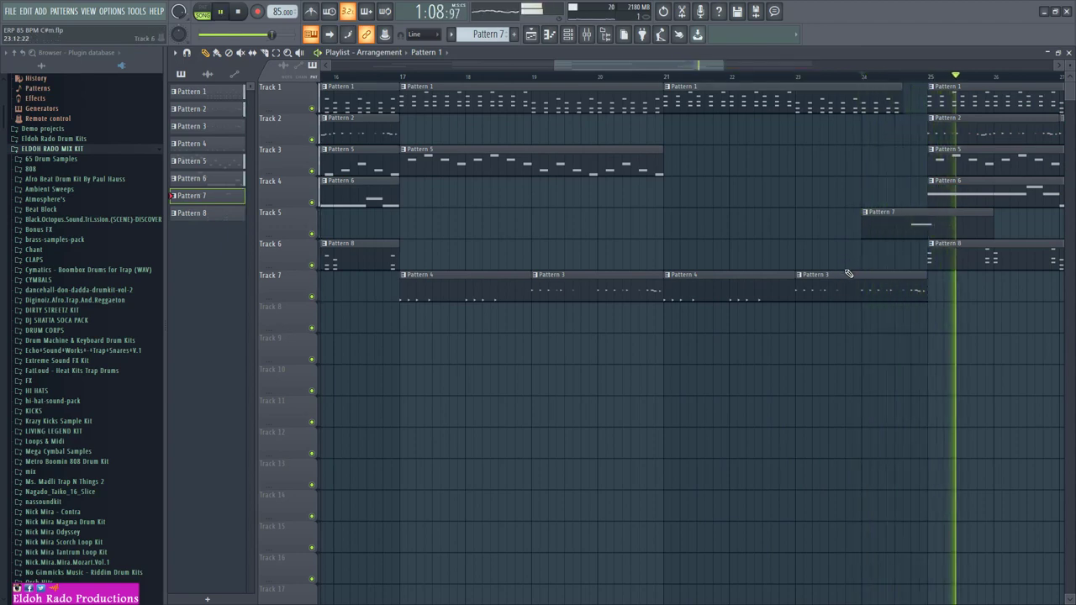
Listen to the transition into bar 25 again and restart playback from the beginning of the song
key("space")
key("space")
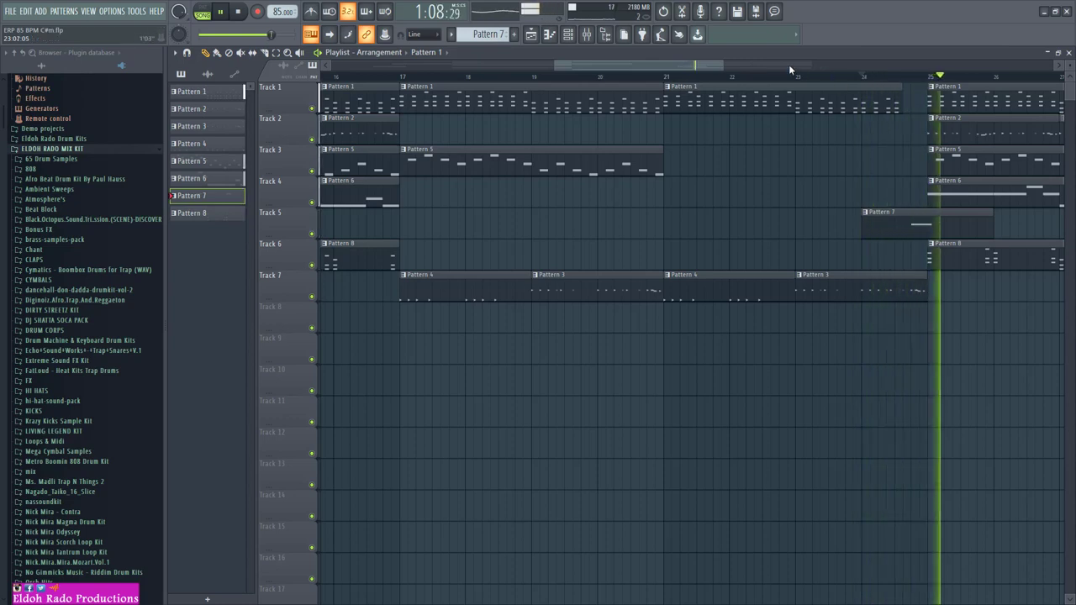
left_click_drag(727, 66, 767, 63)
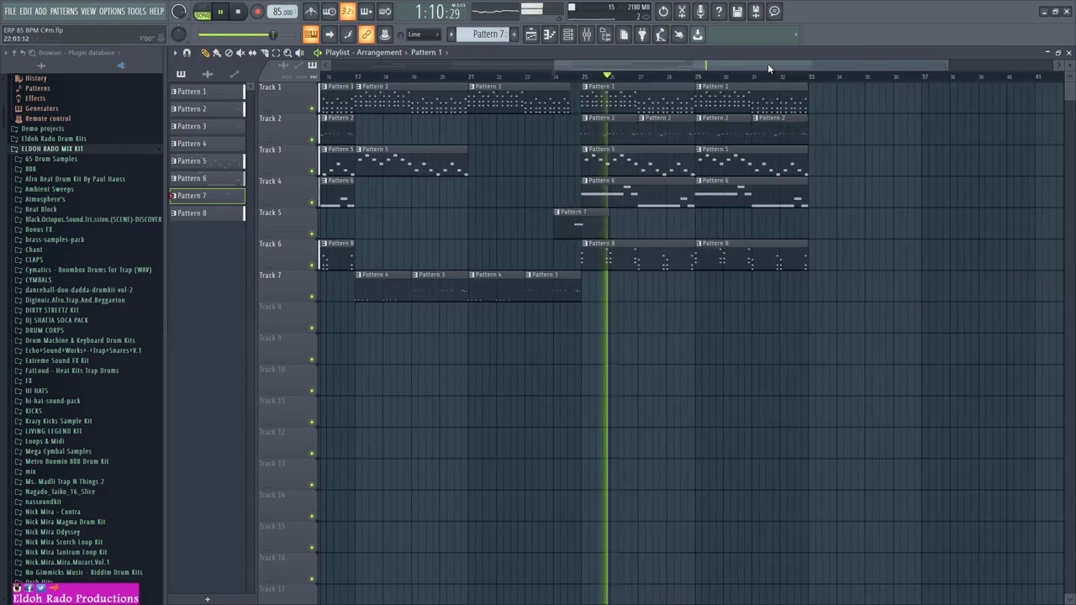
left_click_drag(561, 64, 322, 64)
left_click(239, 12)
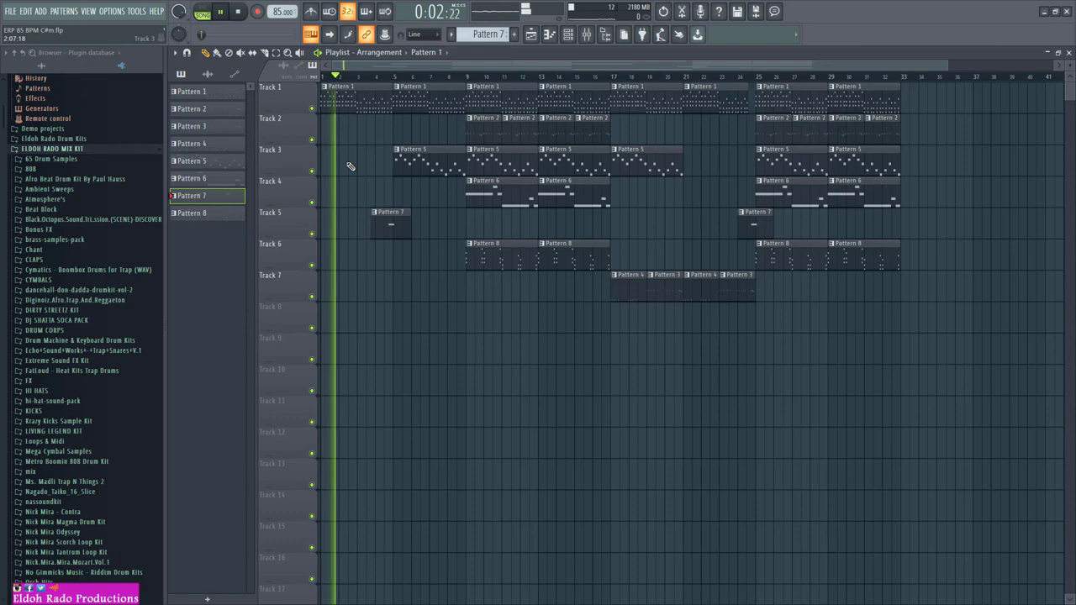
Route the Kontakt #2 channel to mixer track 9 and move it above Omnisphere in the channel rack
left_click(567, 34)
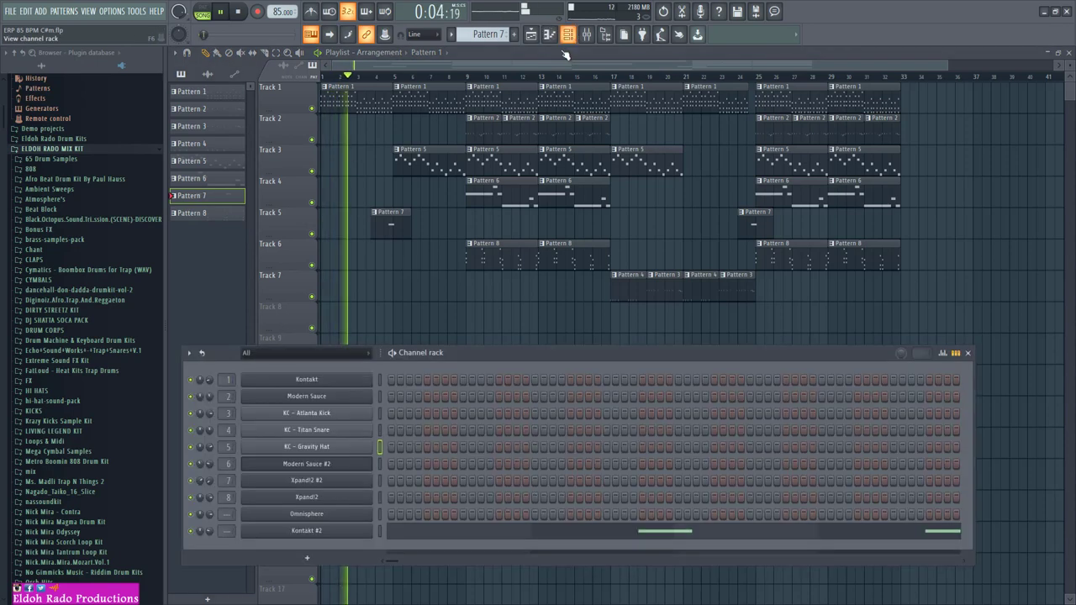
left_click_drag(523, 354, 553, 250)
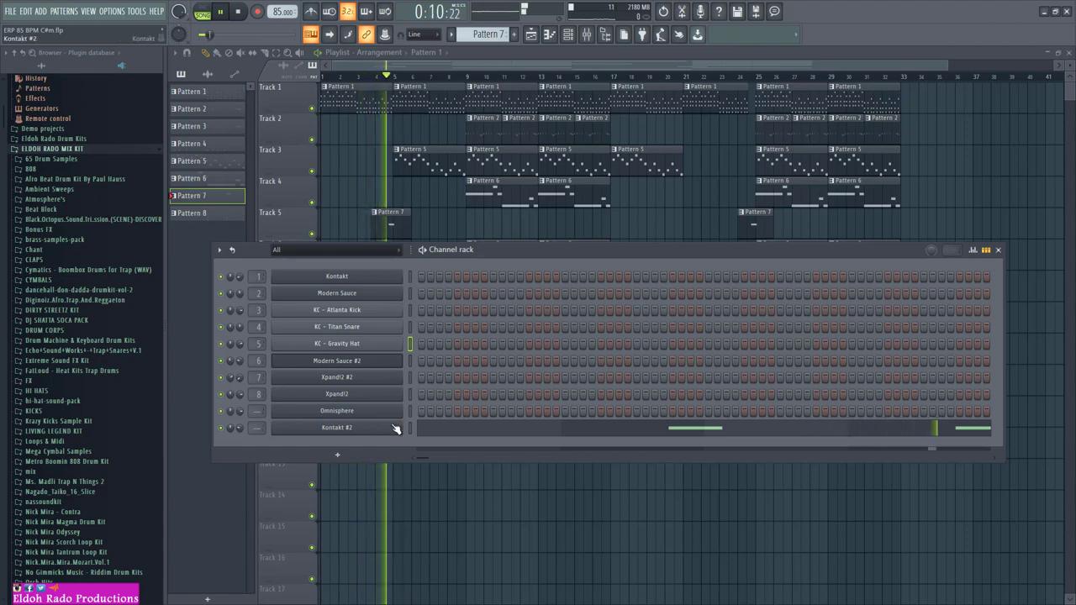
scroll(252, 428, "up", 4)
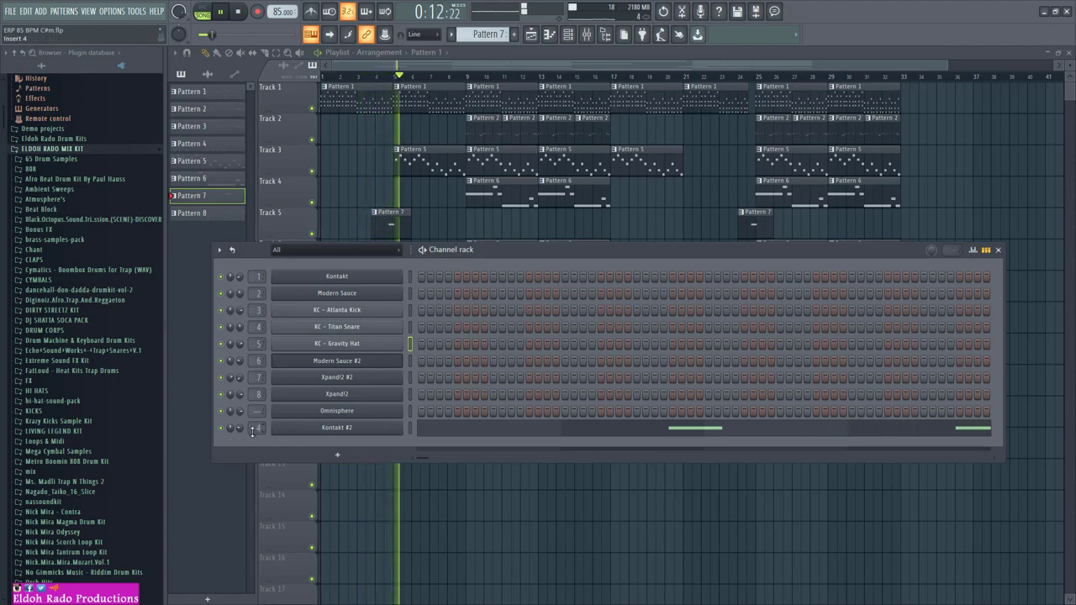
scroll(252, 428, "up", 4)
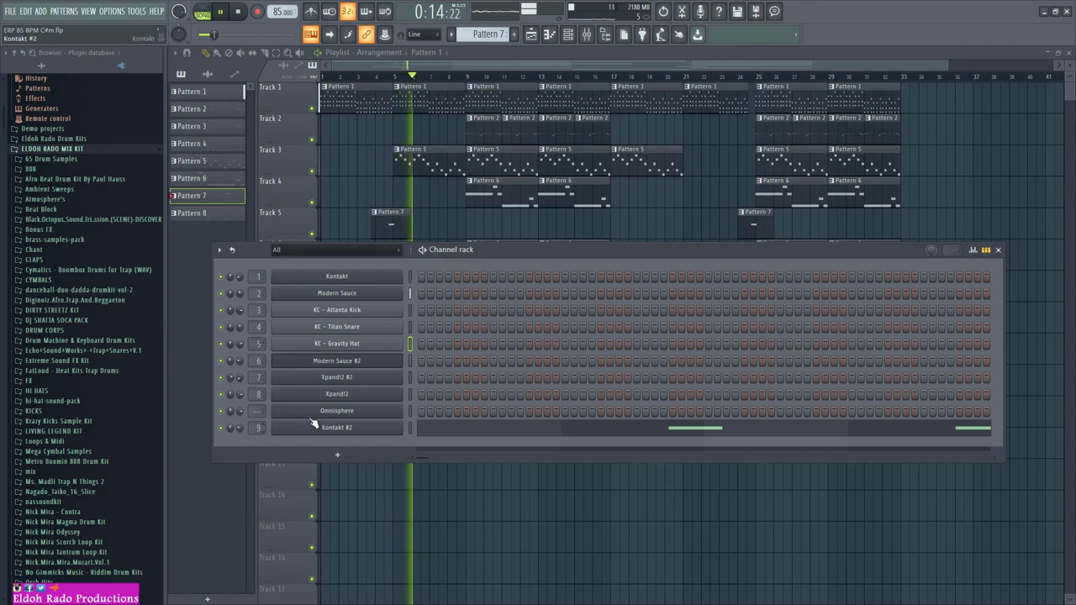
left_click(411, 428)
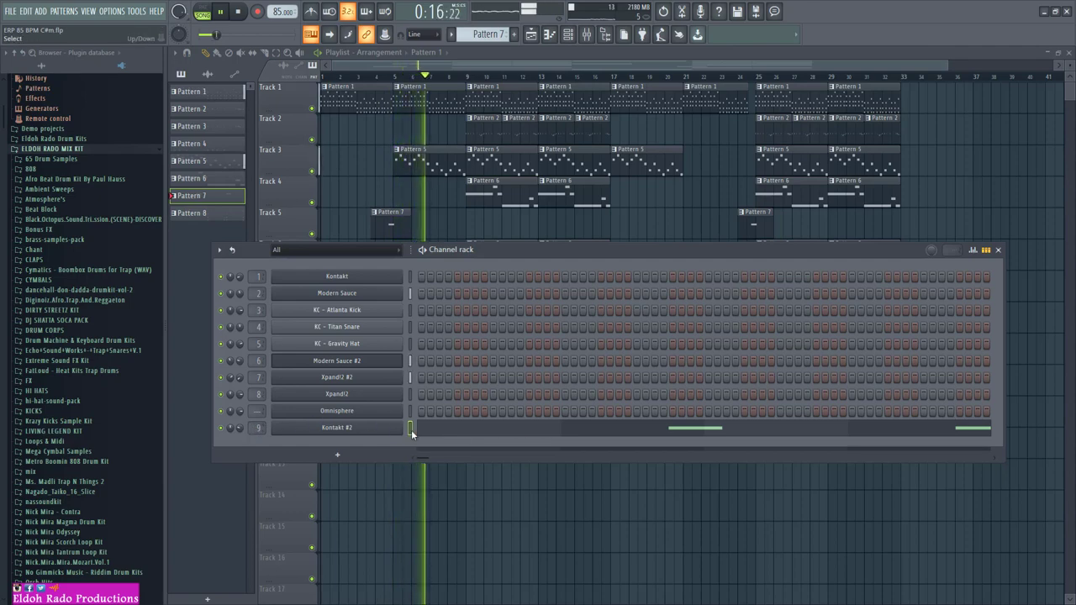
key("alt+Up")
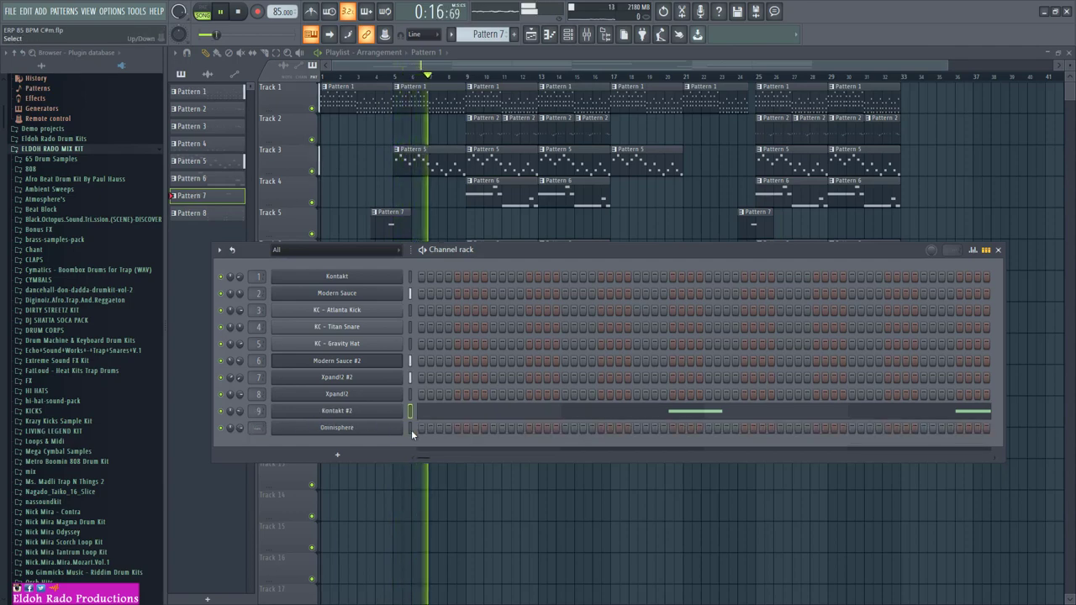
Look through Omnisphere's patch categories and close the plugin without loading a patch
left_click(364, 436)
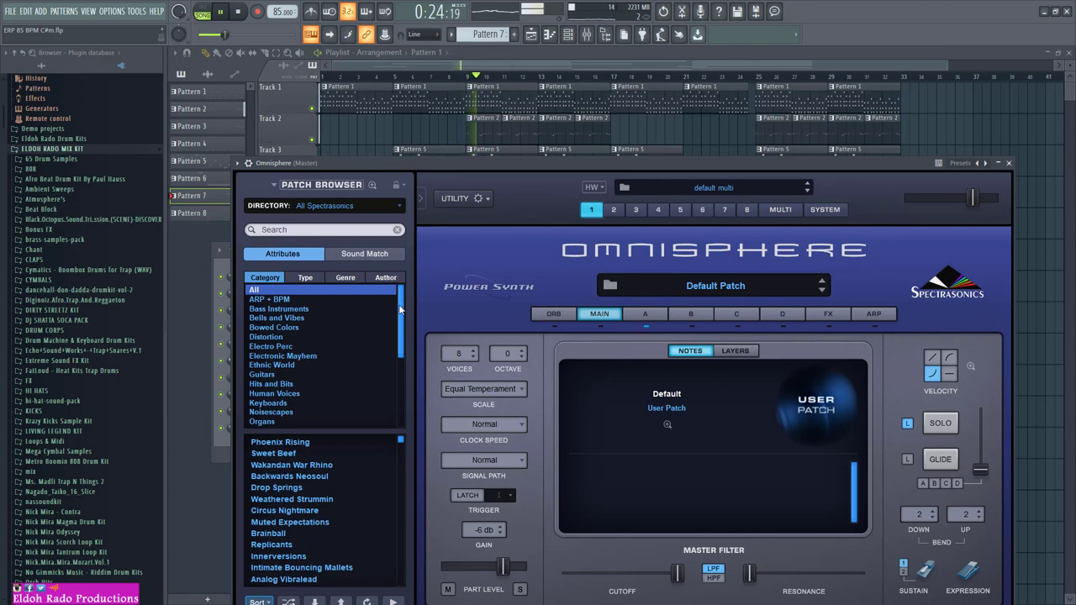
mouse_move(400, 311)
left_mouse_down()
mouse_move(400, 384)
mouse_move(412, 298)
left_mouse_up()
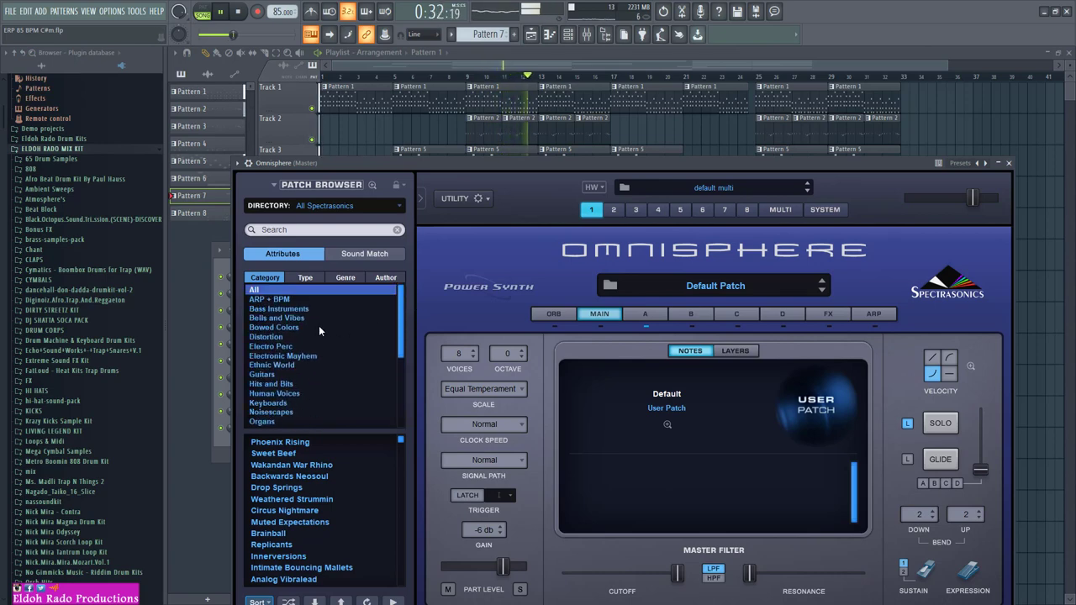
scroll(302, 325, "down", 3)
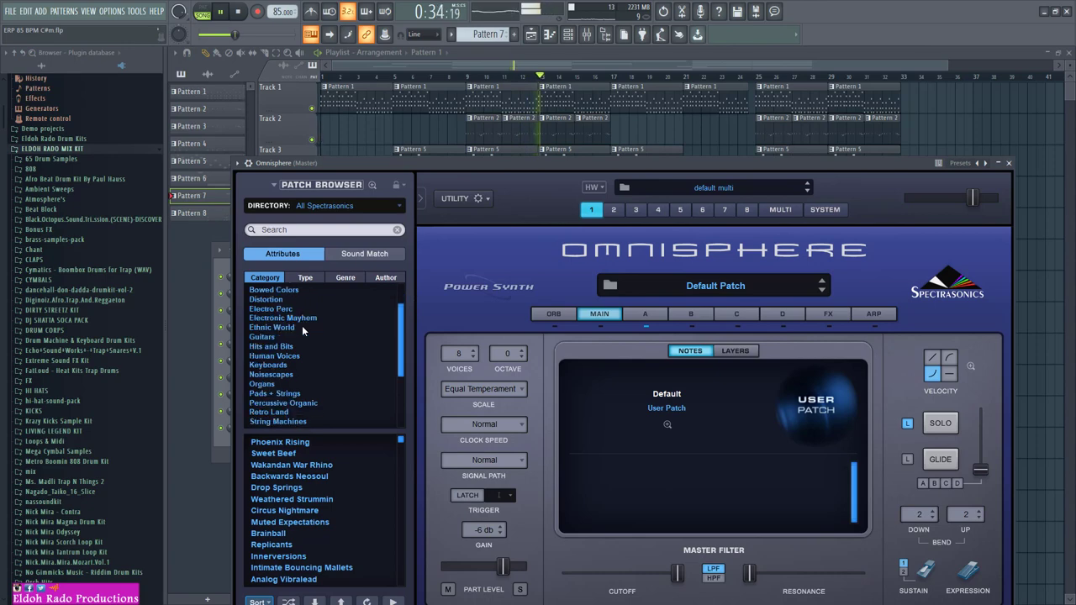
scroll(301, 326, "down", 3)
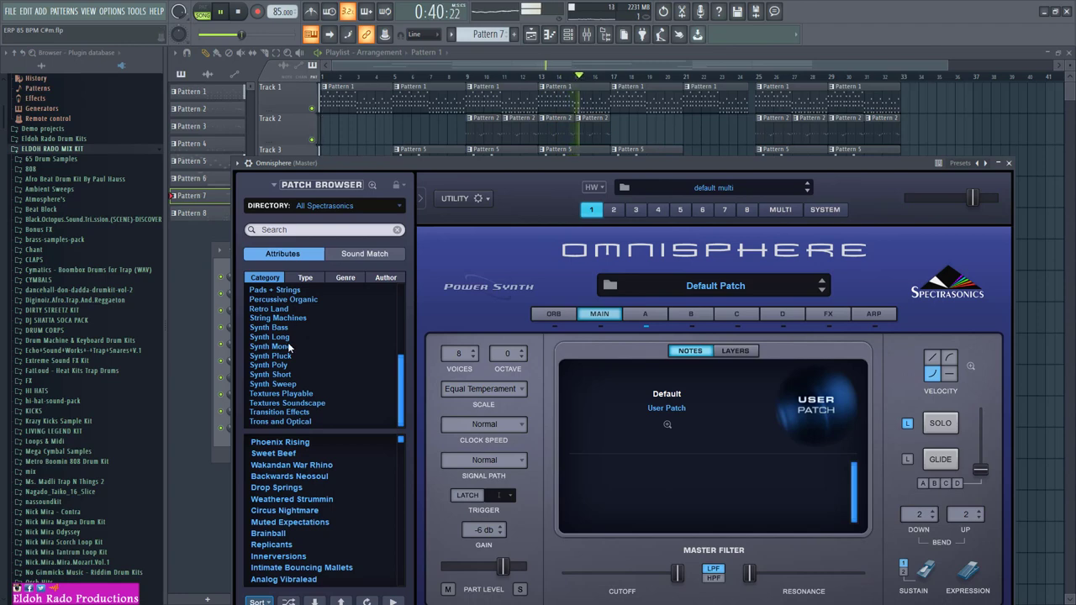
scroll(295, 356, "up", 3)
scroll(296, 357, "up", 3)
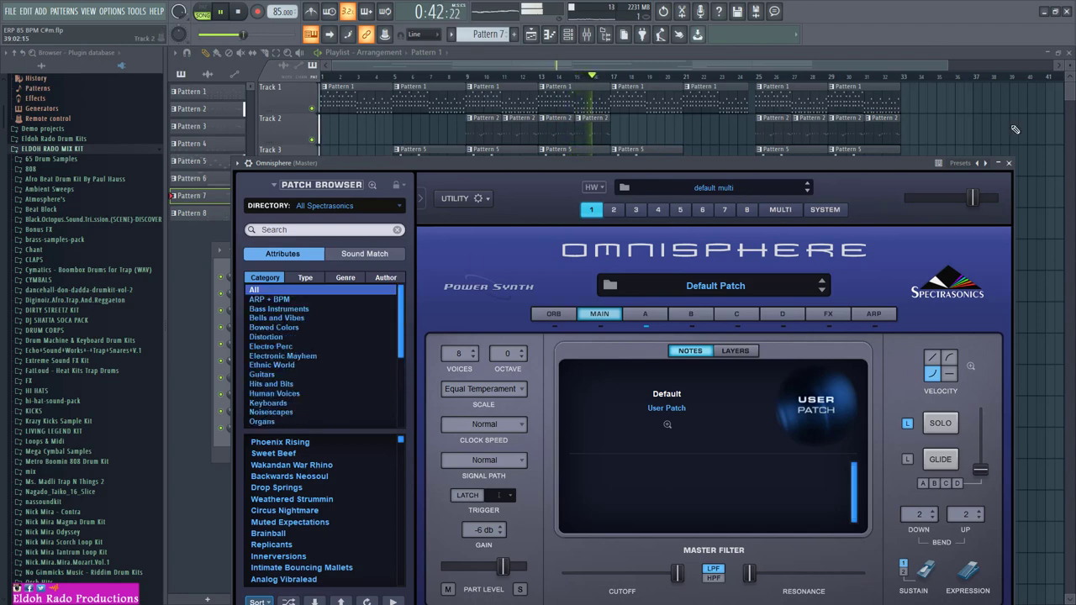
left_click(1009, 164)
Listen to the breakdown with Track 1 muted, and unmute Track 1 again
left_click_drag(579, 245, 571, 158)
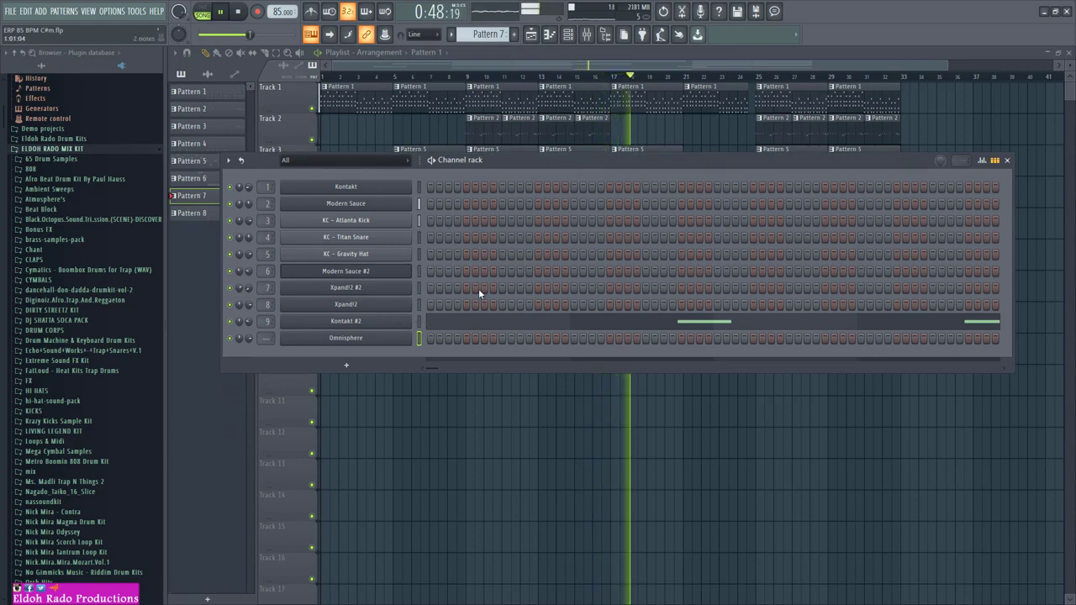
left_click_drag(598, 161, 593, 200)
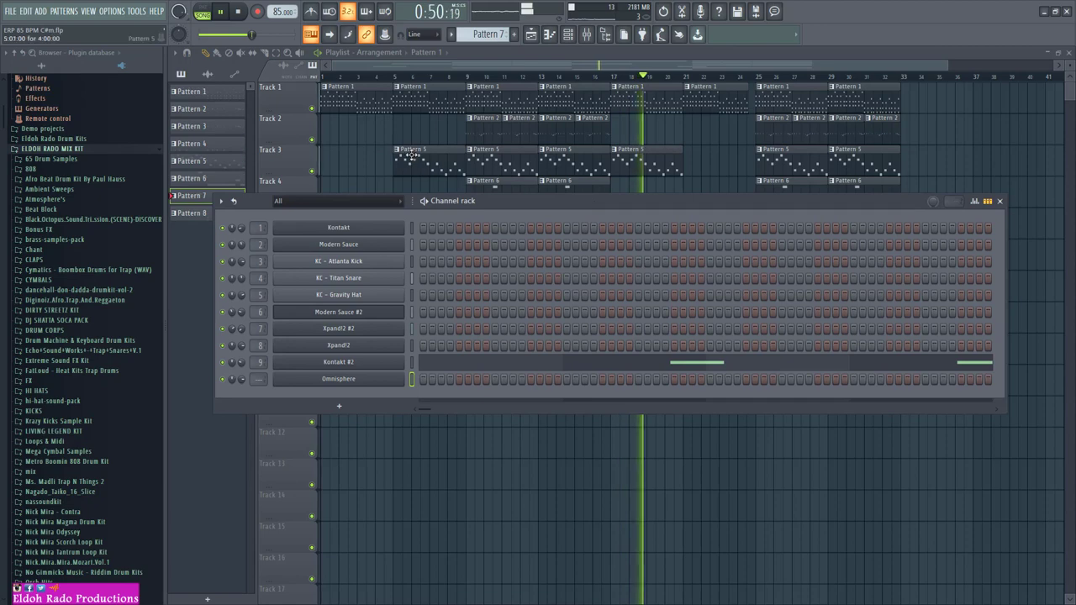
left_click(313, 108)
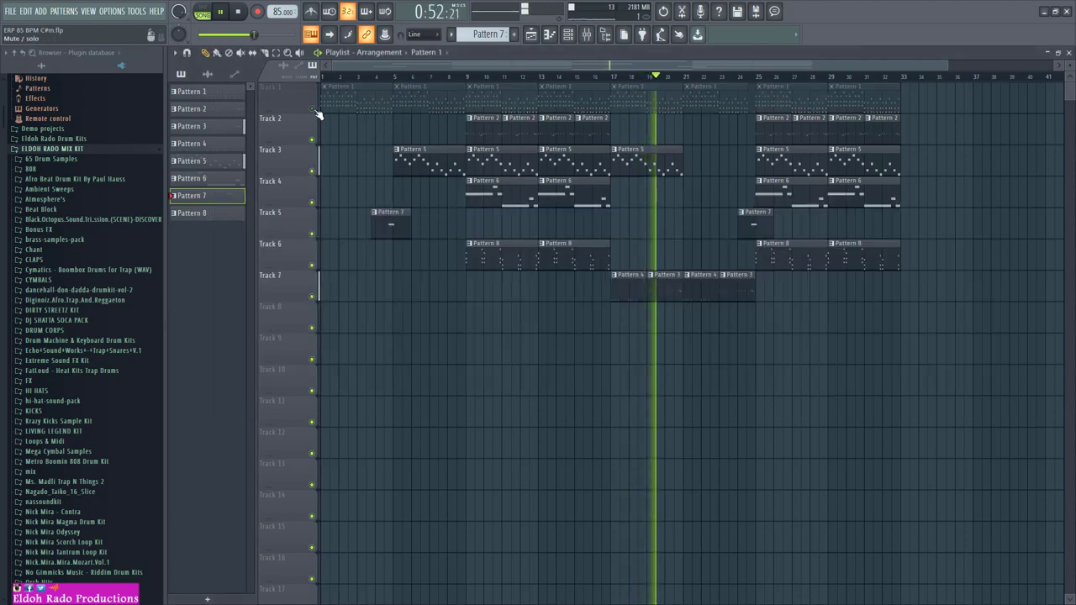
left_click(313, 109)
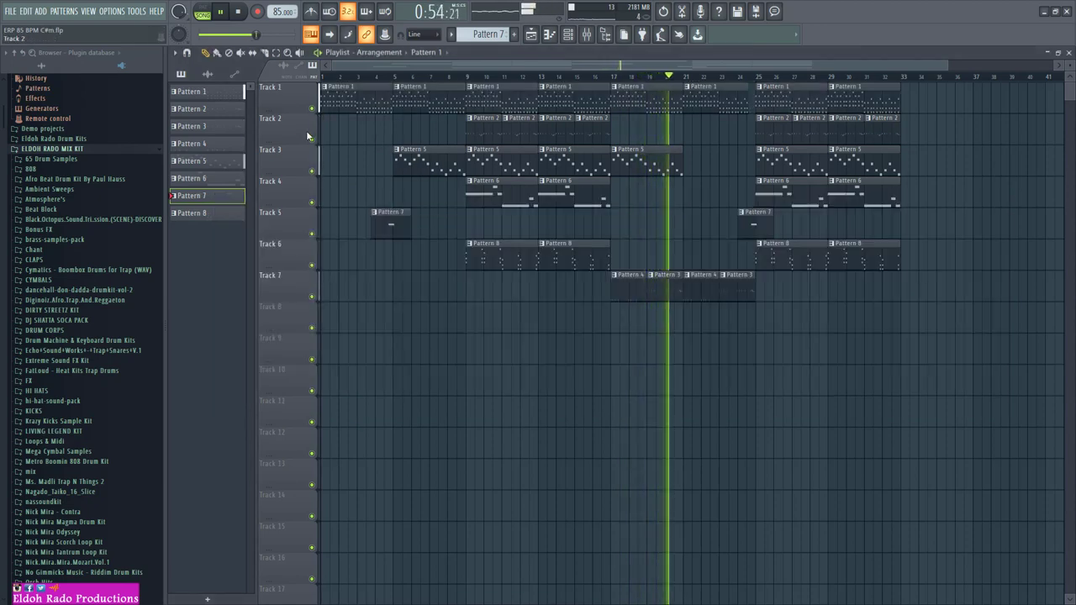
Delete the Pattern 5 melody clip at bar 17 on Track 3
left_click(568, 34)
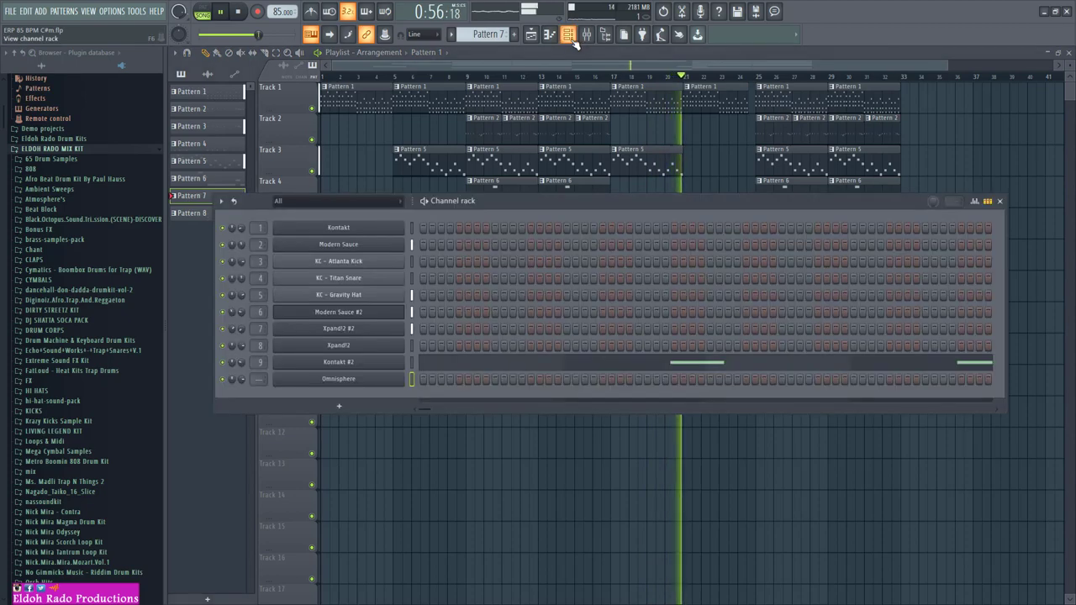
left_click_drag(540, 157, 526, 270)
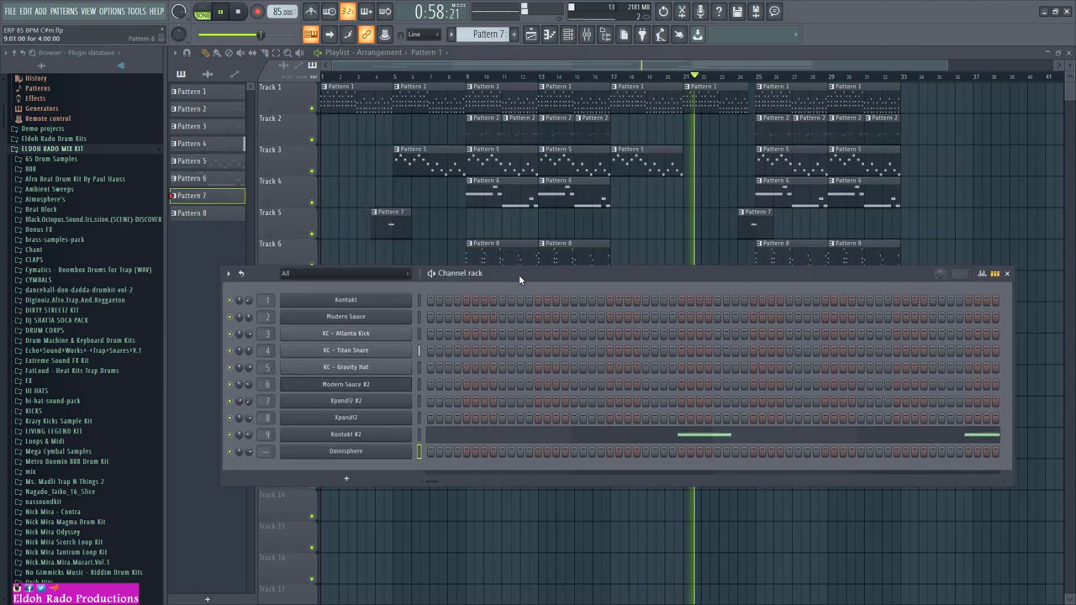
right_click(647, 166)
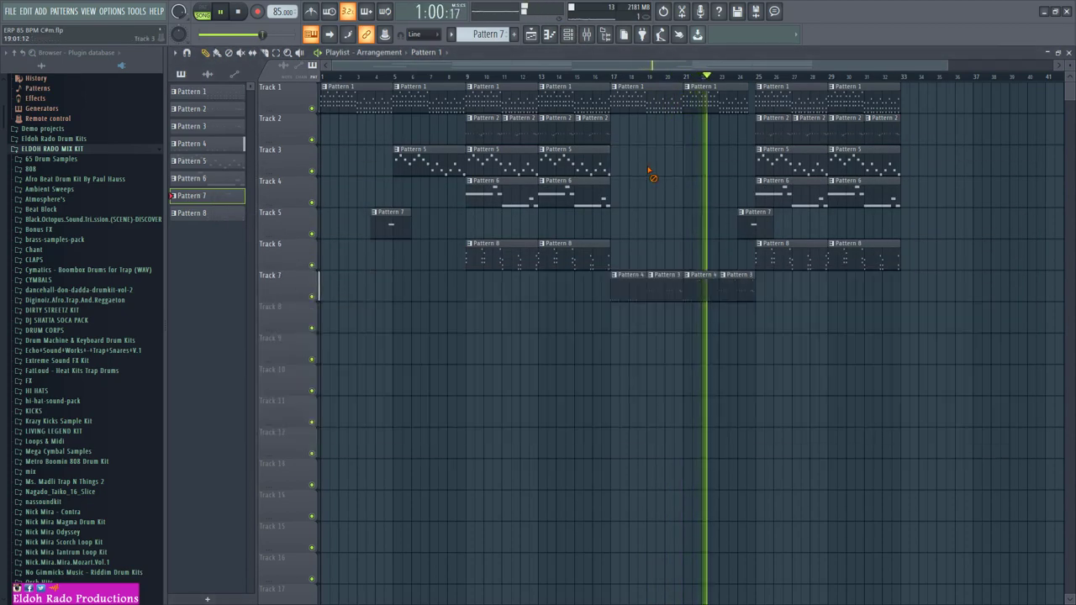
Close the playlist and the Modern Sauce #2 window, and move the channel rack up to clear space below it
left_click_drag(941, 64, 977, 60)
left_click(1068, 53)
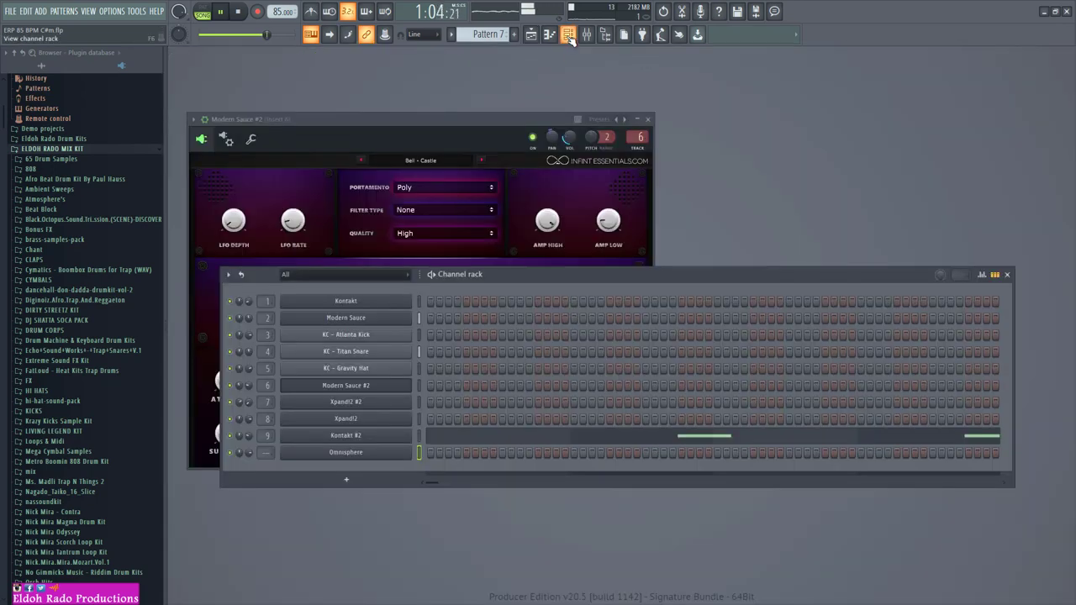
left_click(569, 36)
left_click(647, 119)
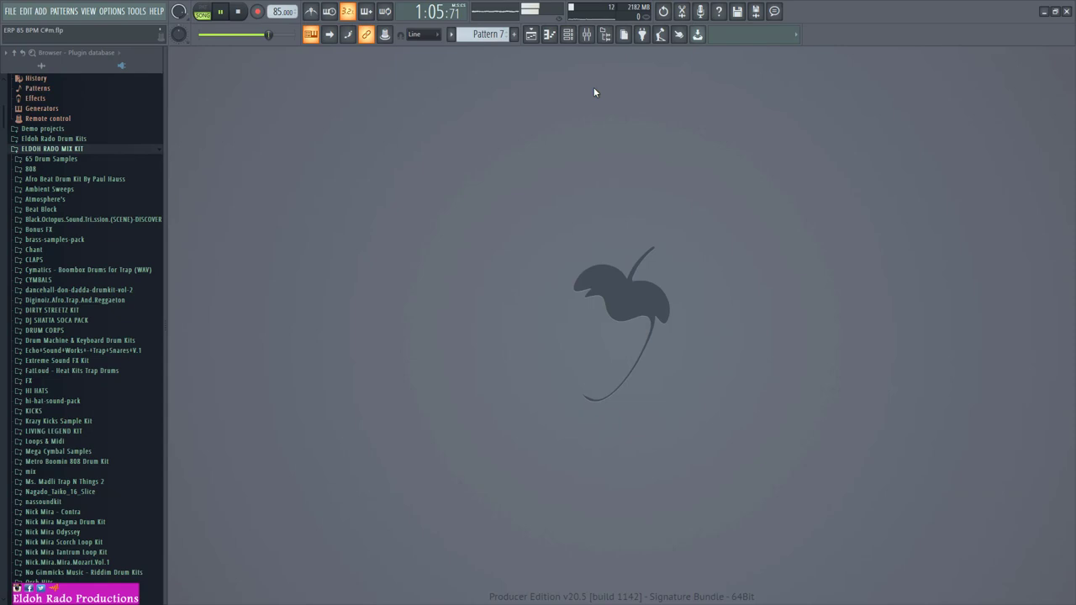
left_click(567, 36)
left_click(347, 481)
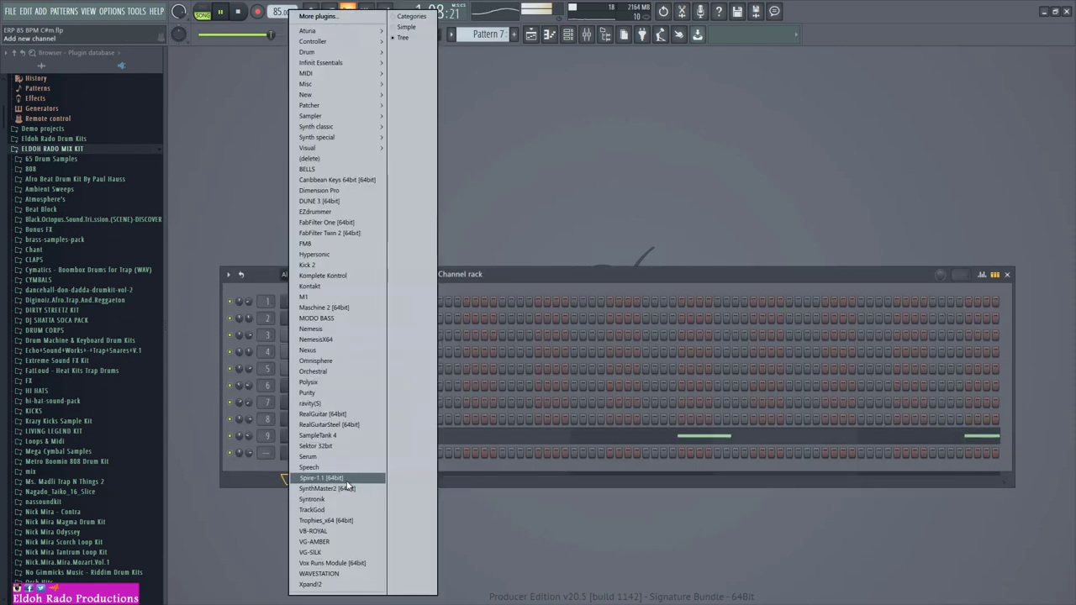
left_click(613, 275)
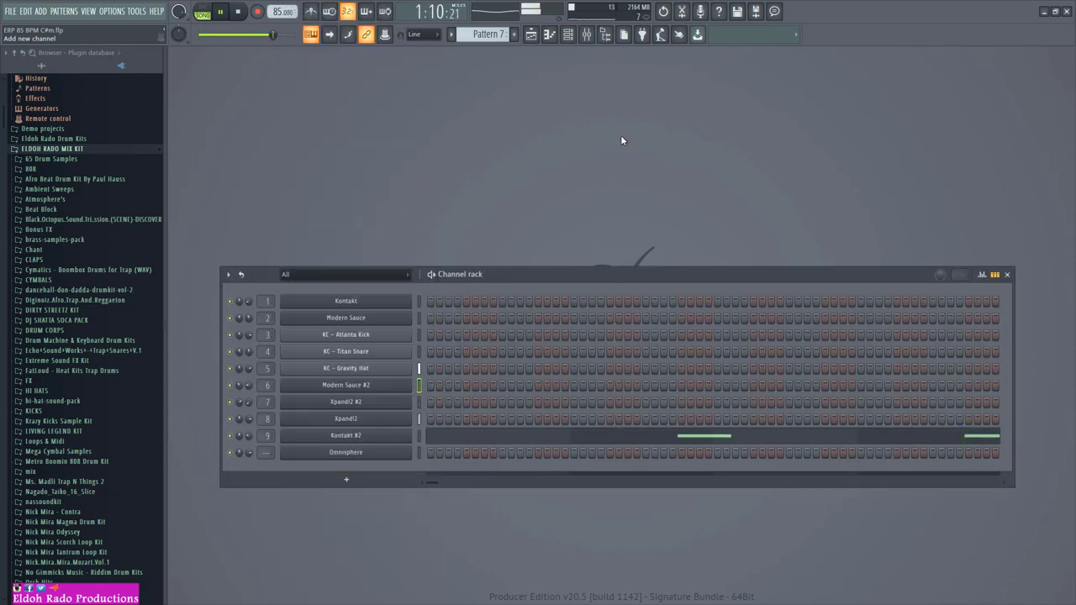
left_click_drag(615, 273, 615, 86)
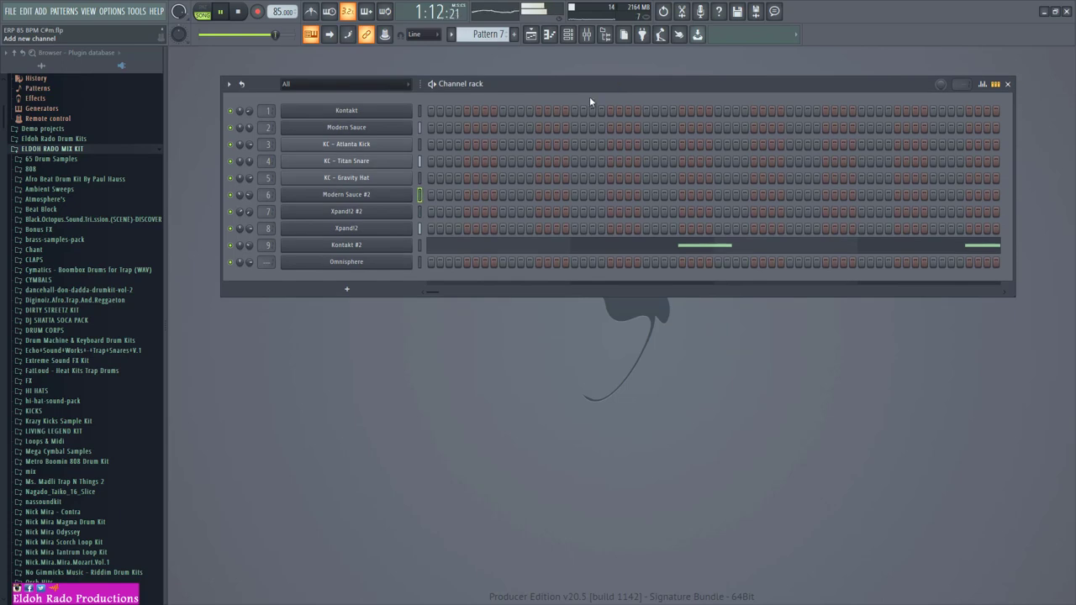
Load the Bellzo Pad patch from Omnisphere's Pads + Strings category
left_click(370, 262)
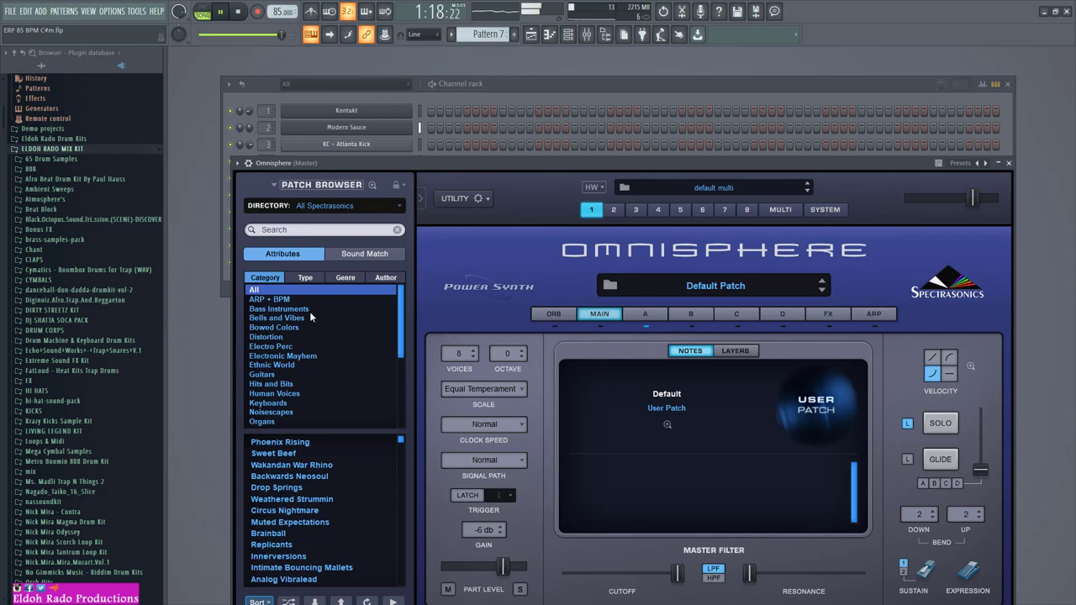
left_click_drag(403, 321, 402, 363)
left_click(274, 383)
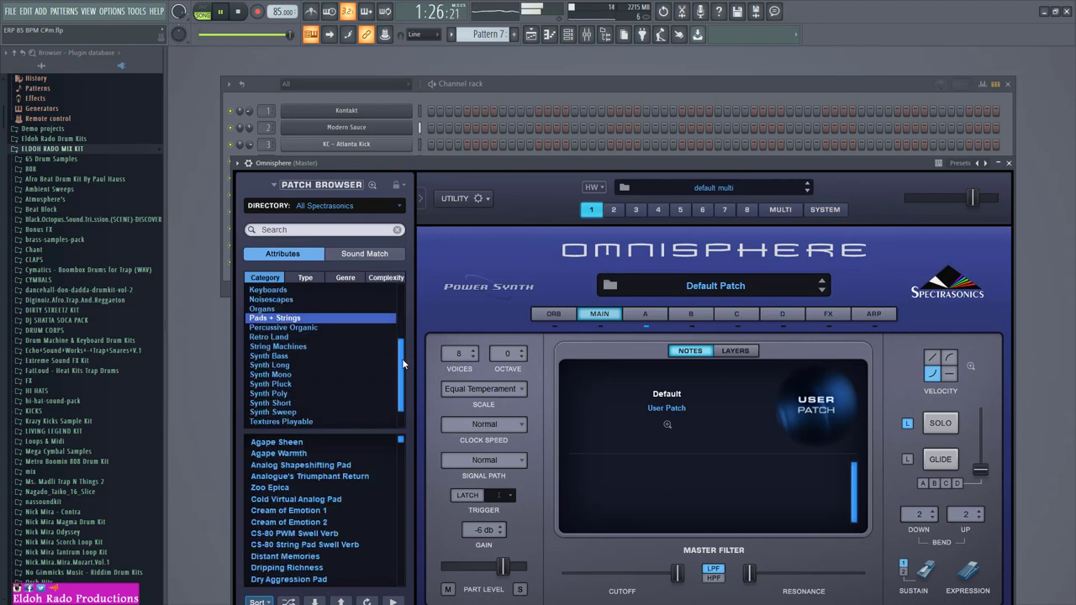
left_click_drag(515, 166, 517, 71)
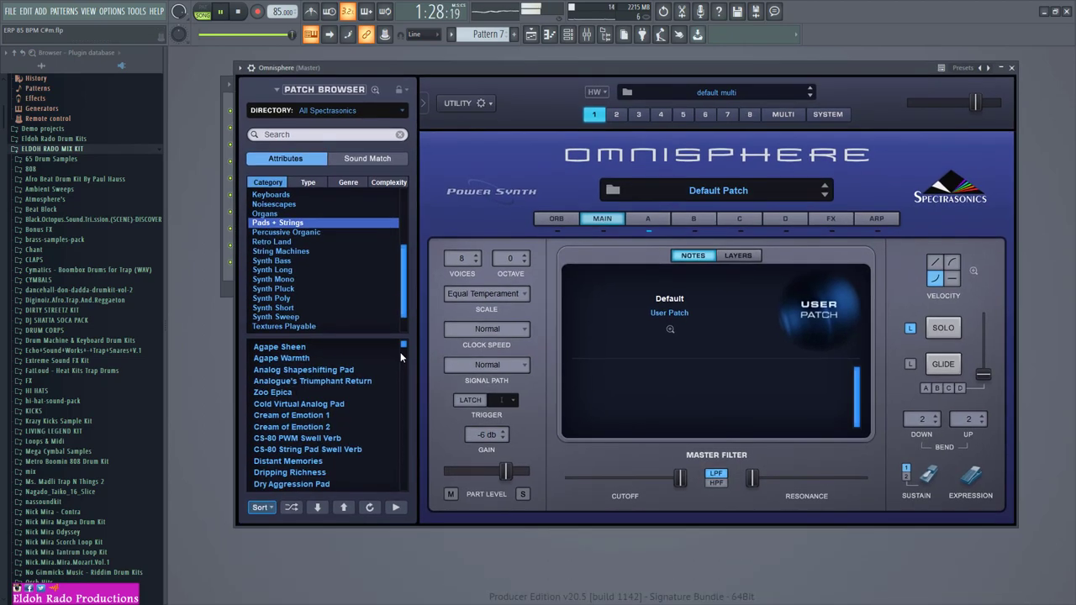
left_click_drag(400, 352, 404, 359)
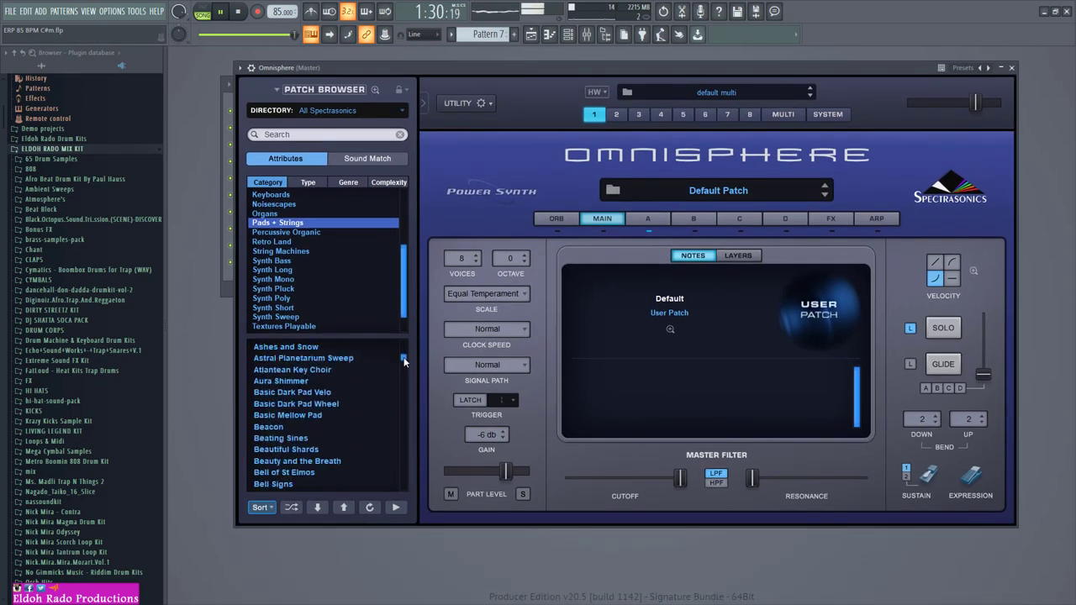
scroll(404, 359, "down", 3)
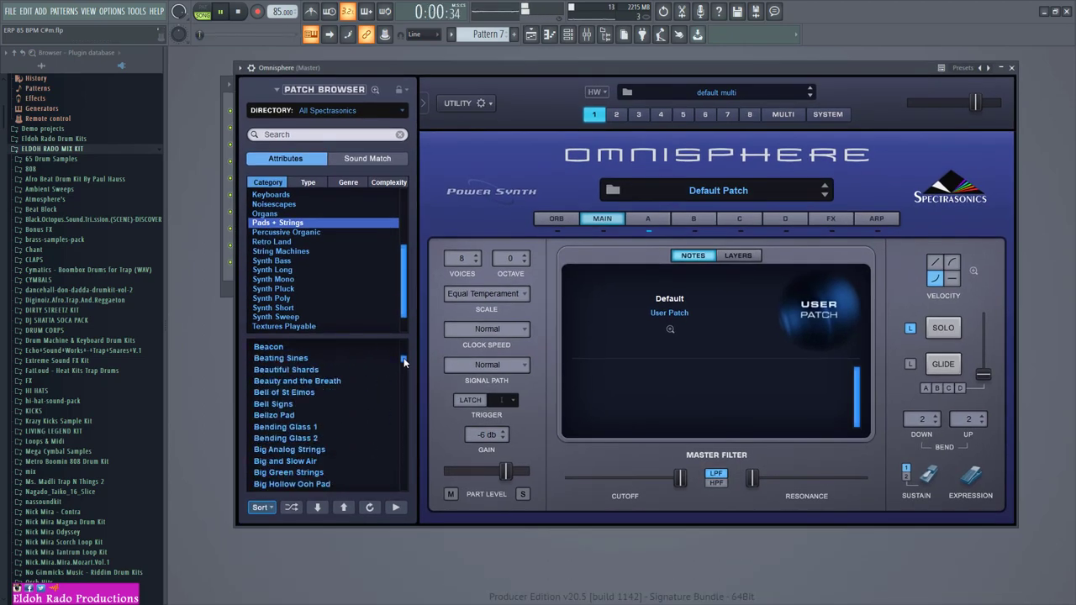
left_click(275, 416)
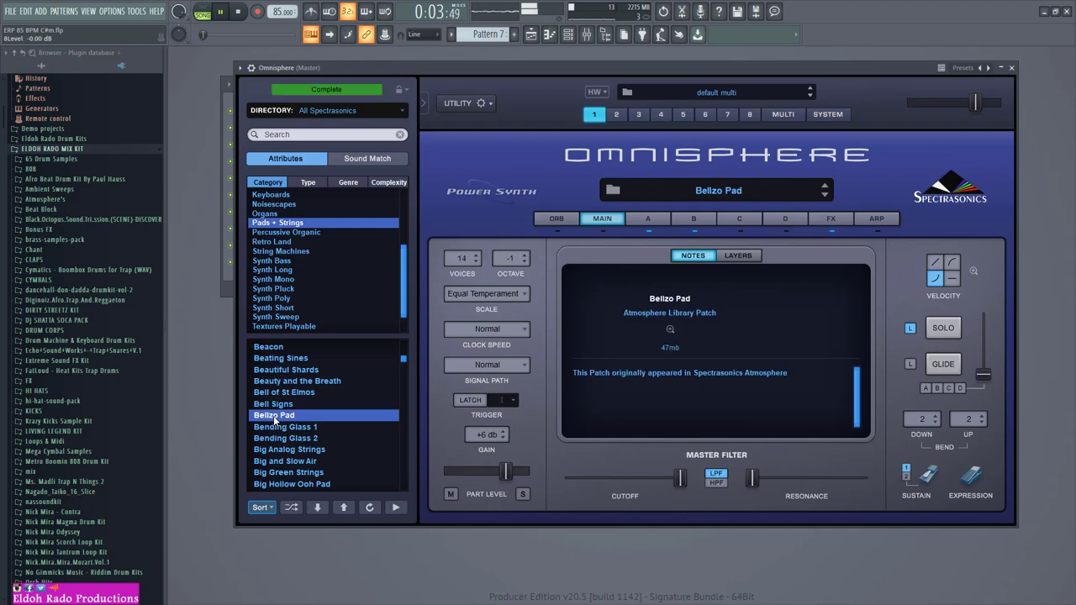
Switch to Pattern 1 and open the piano roll of the Omnisphere channel
left_click_drag(647, 74, 621, 231)
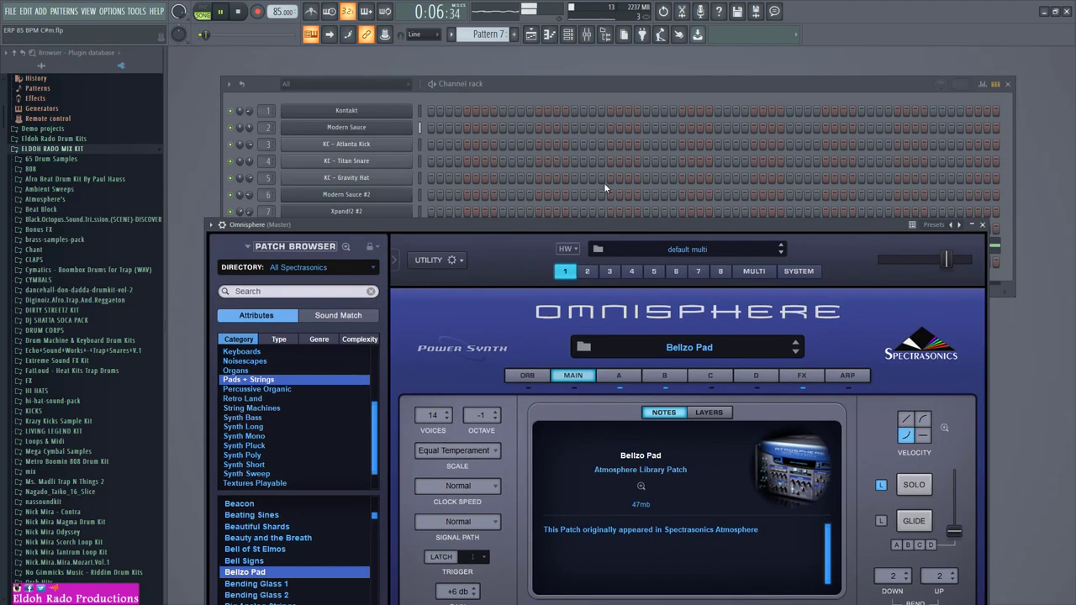
left_click(451, 34)
left_click(468, 48)
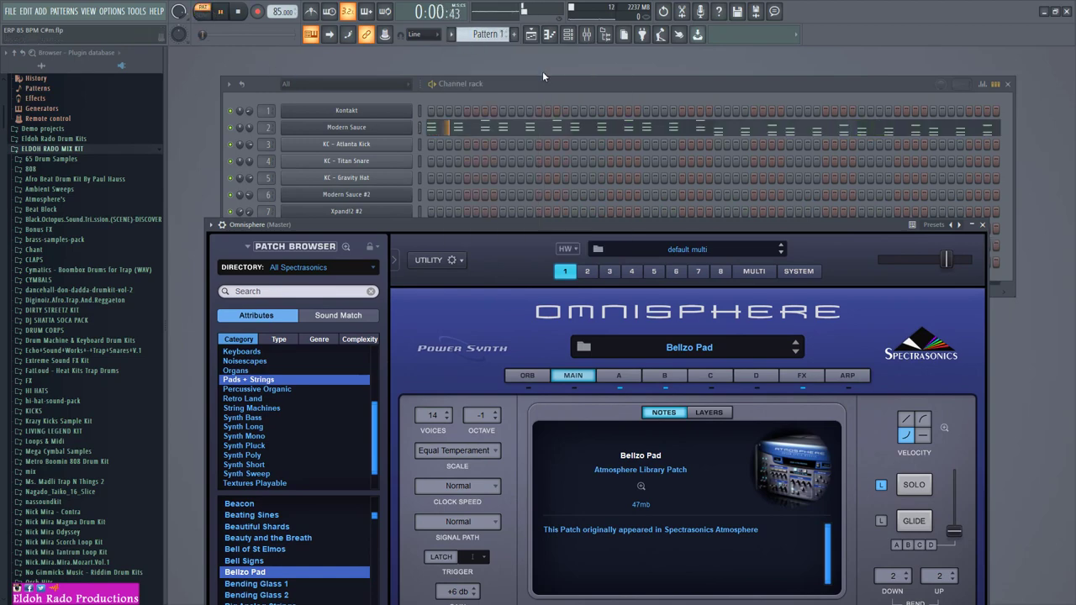
left_click_drag(542, 77, 550, 57)
right_click(414, 239)
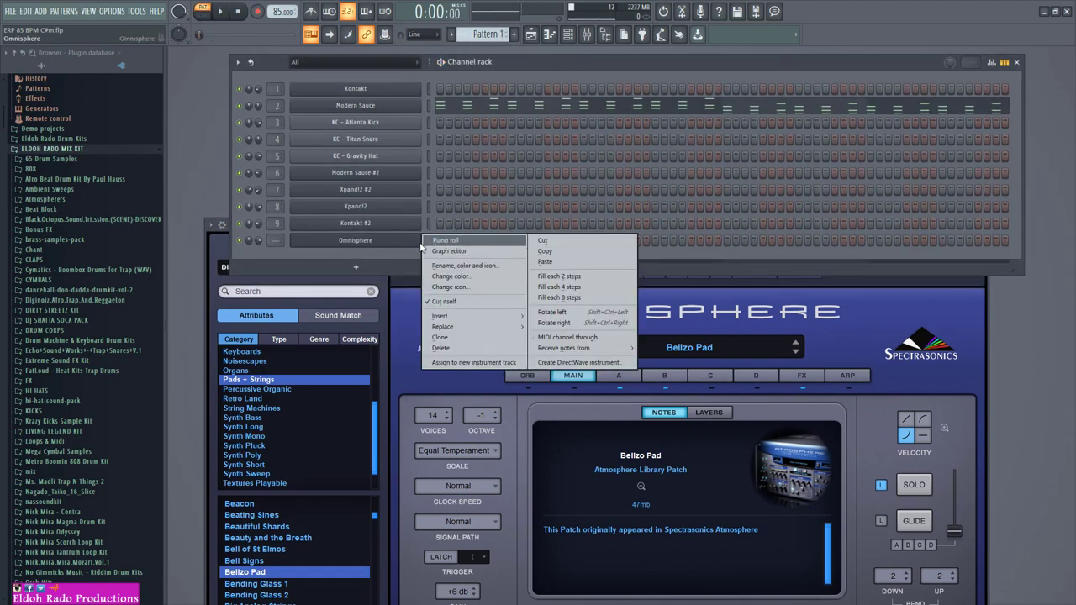
left_click(443, 241)
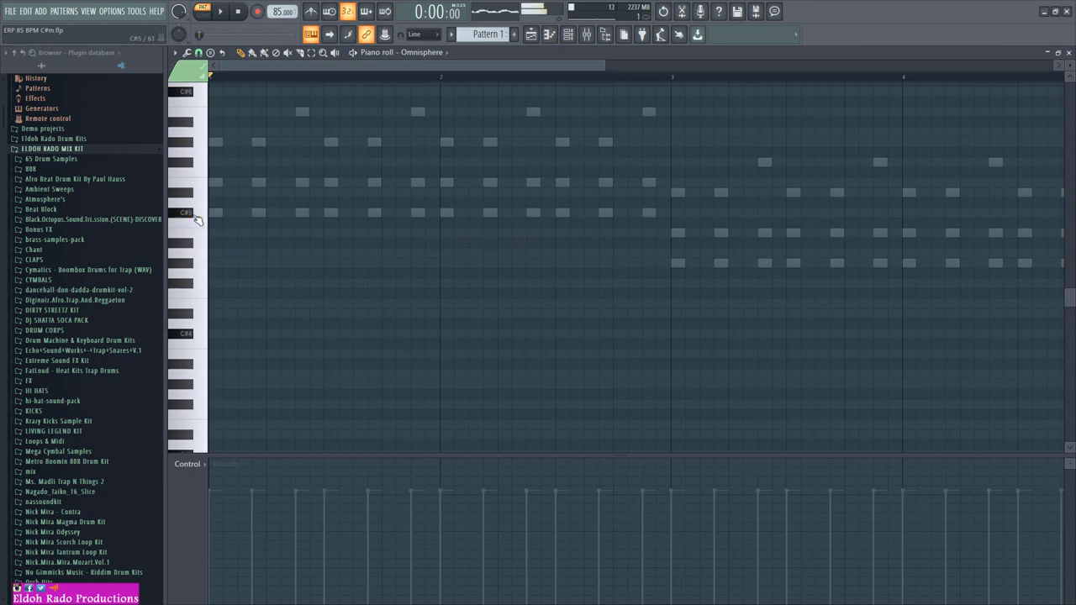
left_click(1069, 52)
left_click(838, 315)
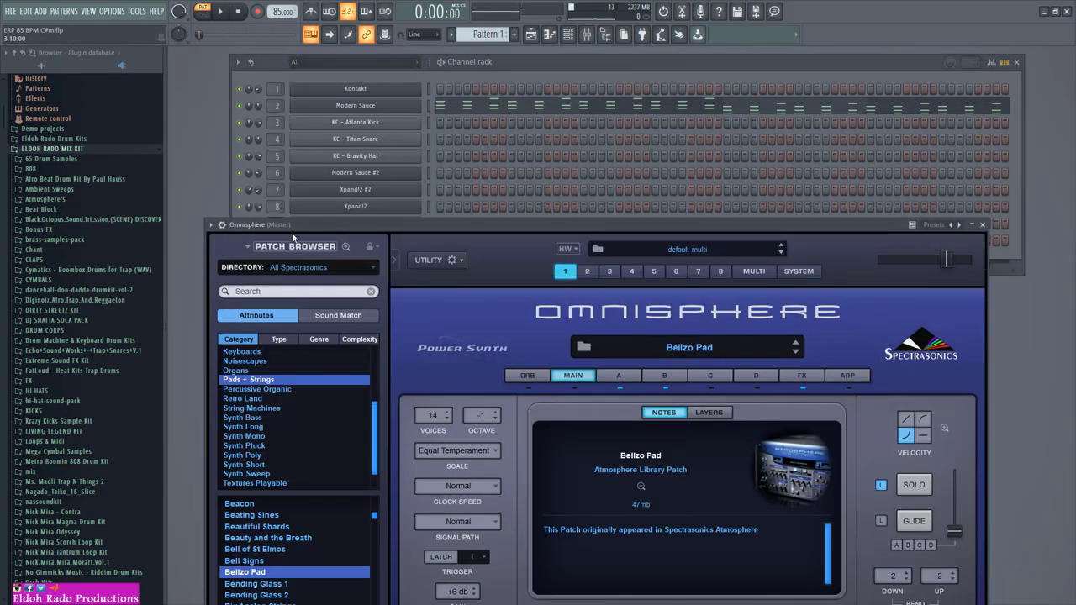
left_click(223, 226)
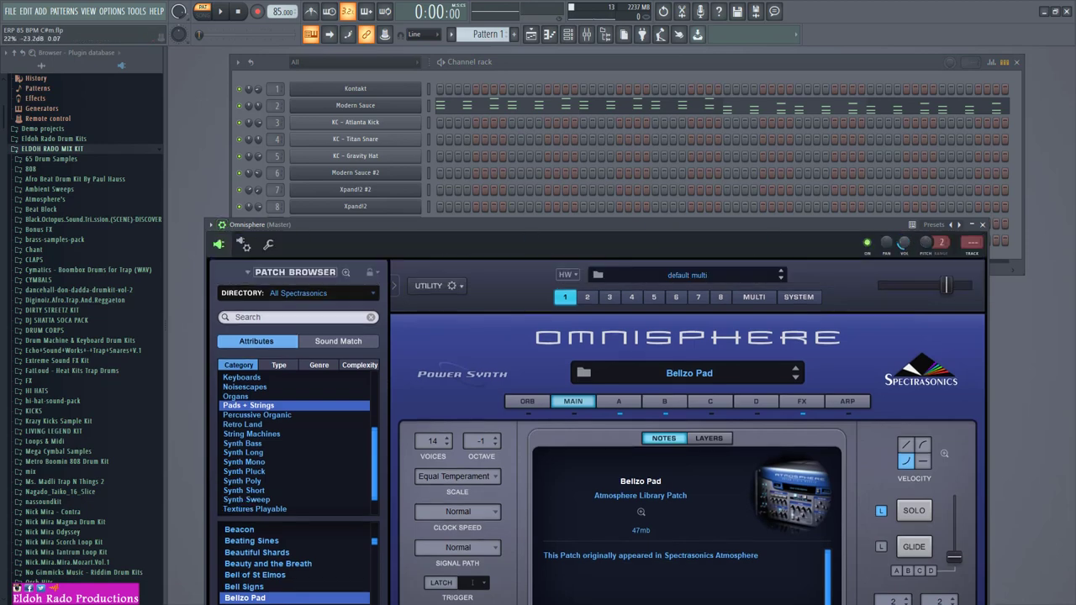
left_click(564, 62)
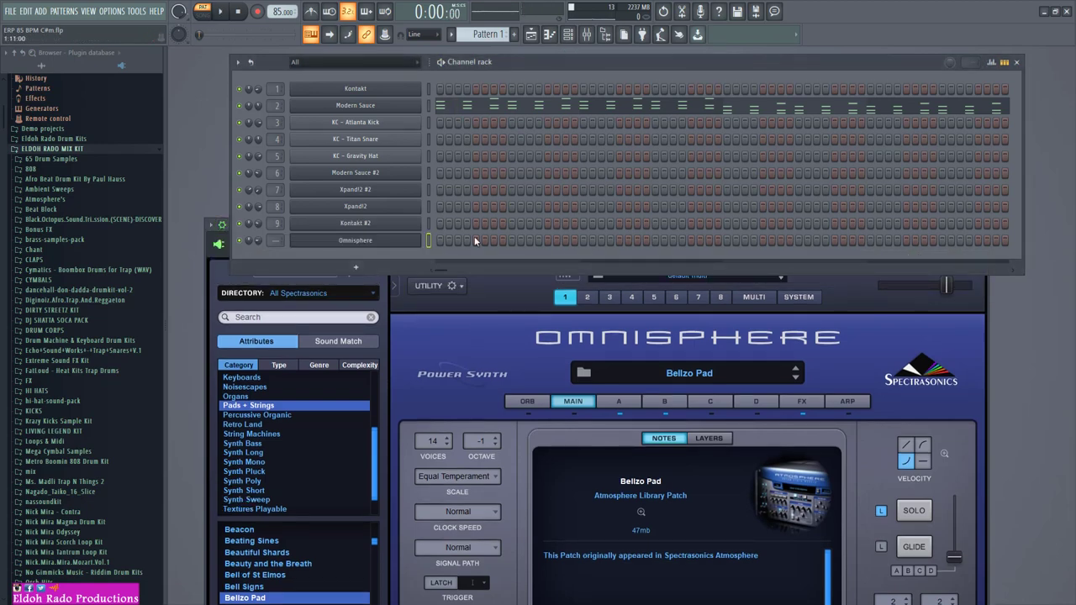
right_click(418, 239)
key("space")
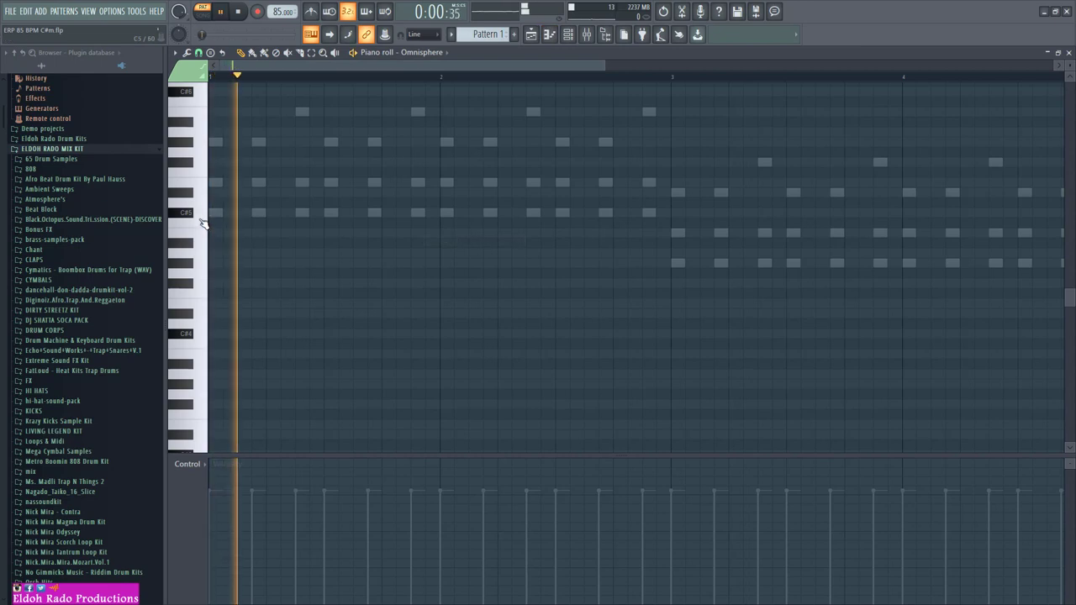
key("space")
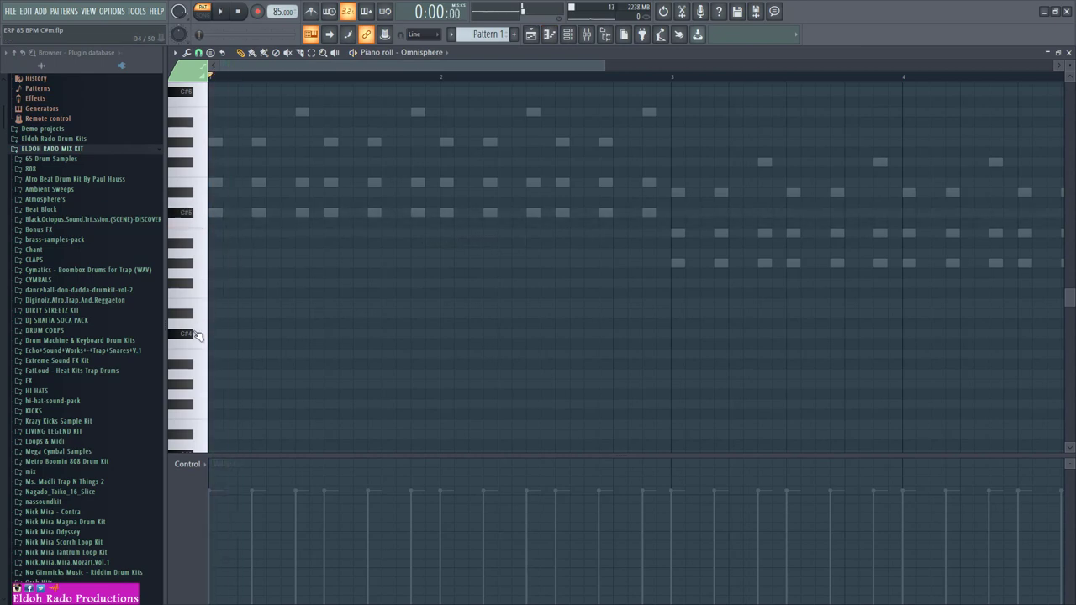
Draw a two-bar C#5 pad note at bar 1 and a two-bar G#4 note at bar 3, playing the pattern
left_click_drag(242, 254, 707, 212)
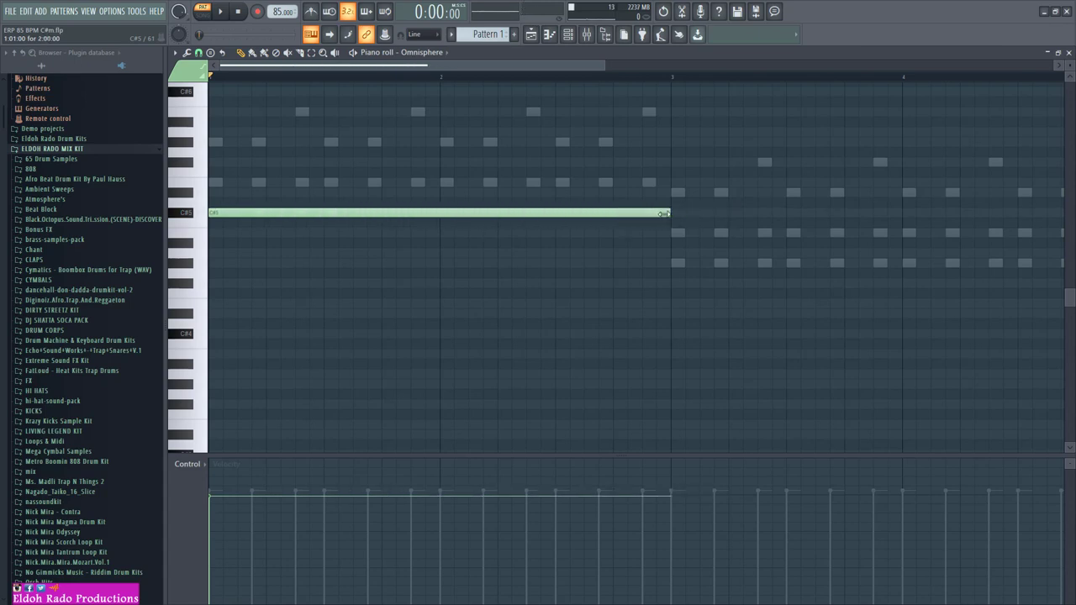
key("space")
left_click(677, 263)
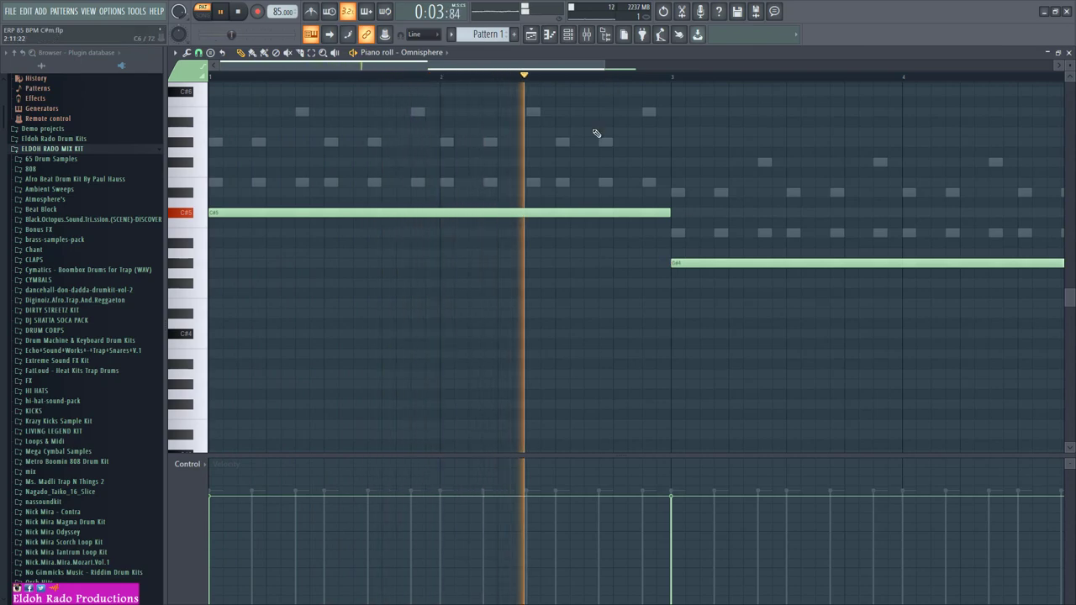
scroll(596, 133, "up", 3)
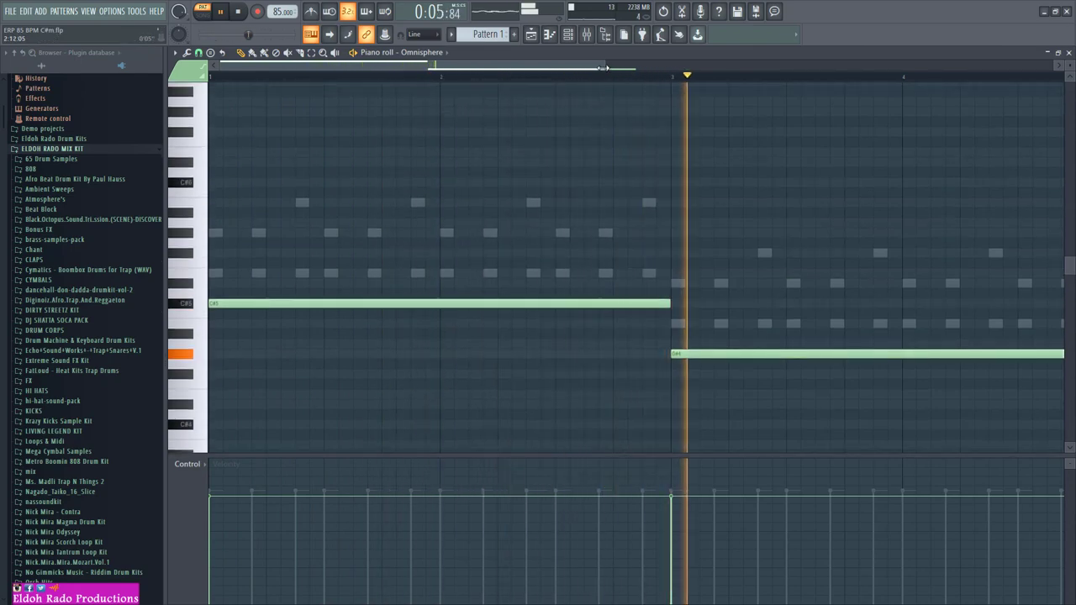
scroll(595, 126, "down", 2)
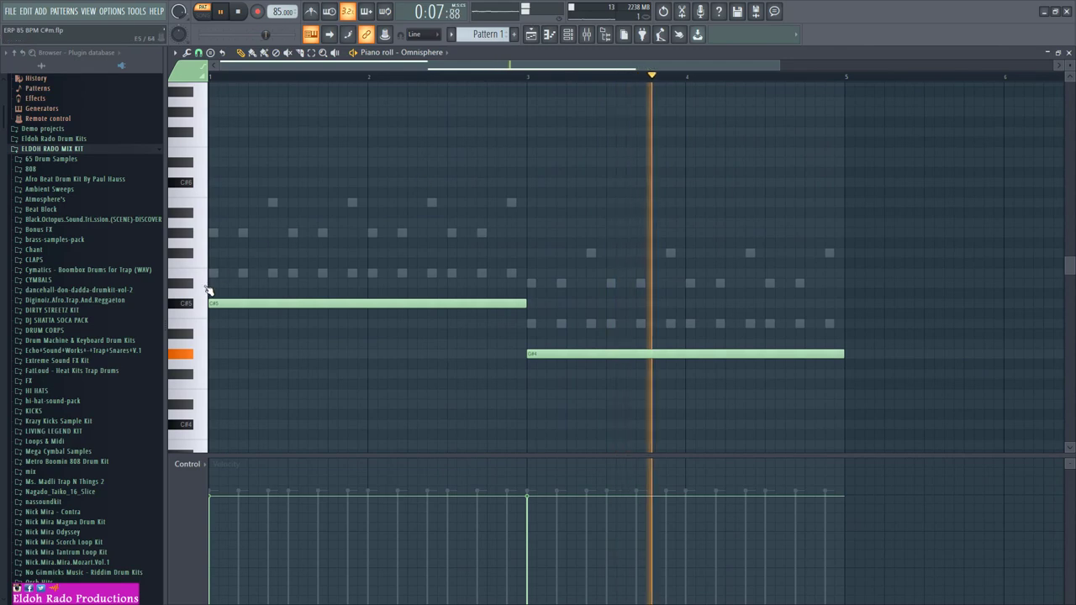
key("space")
Double the pad notes an octave higher with two-bar C#6 at bar 1 and G#5 at bar 3, and listen back
left_click(222, 183)
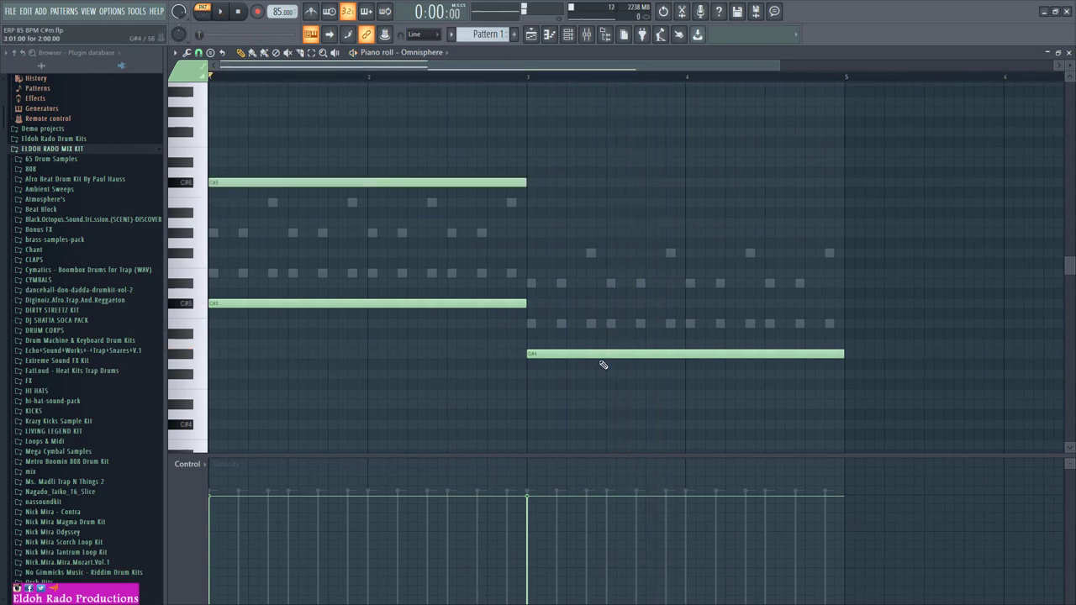
left_click(544, 244)
mouse_move(546, 243)
left_mouse_down()
mouse_move(547, 253)
mouse_move(546, 230)
left_mouse_up()
key("space")
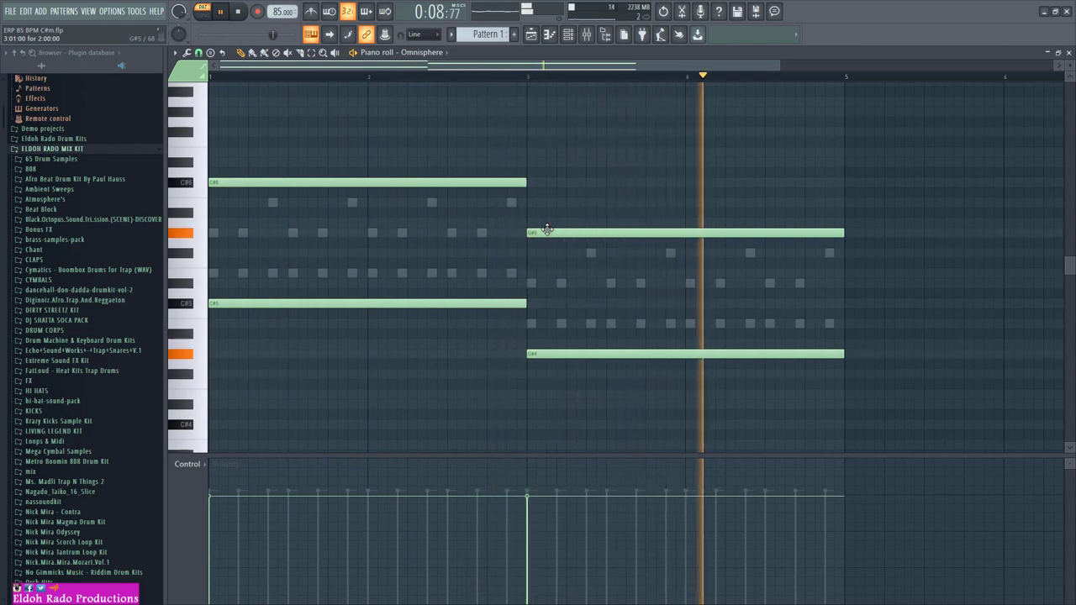
key("space")
left_click_drag(425, 302, 447, 294)
mouse_move(542, 353)
left_mouse_down()
mouse_move(543, 381)
mouse_move(533, 360)
mouse_move(542, 350)
left_mouse_up()
key("space")
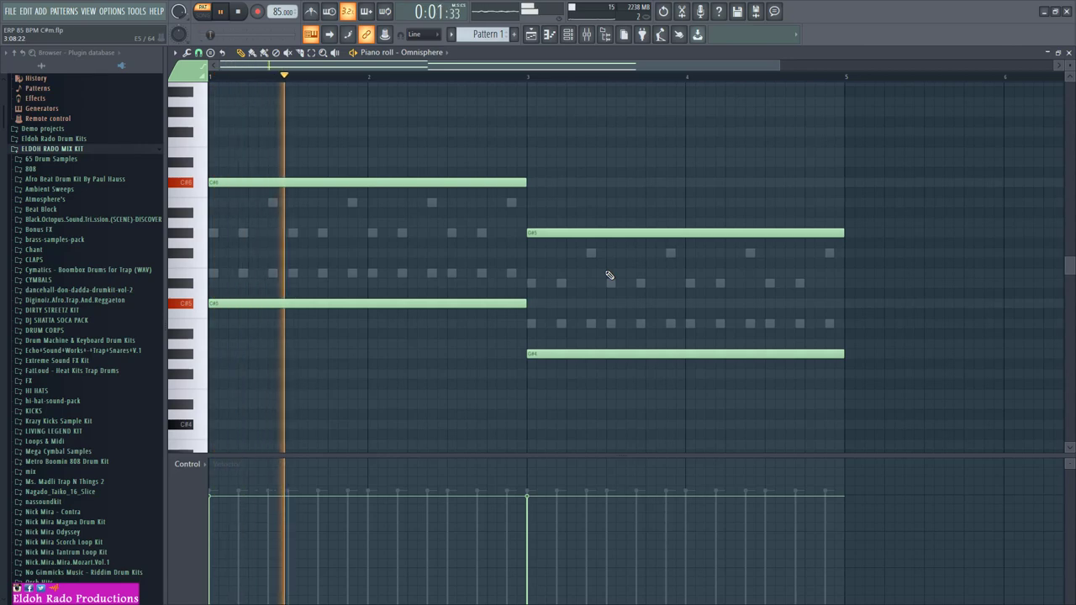
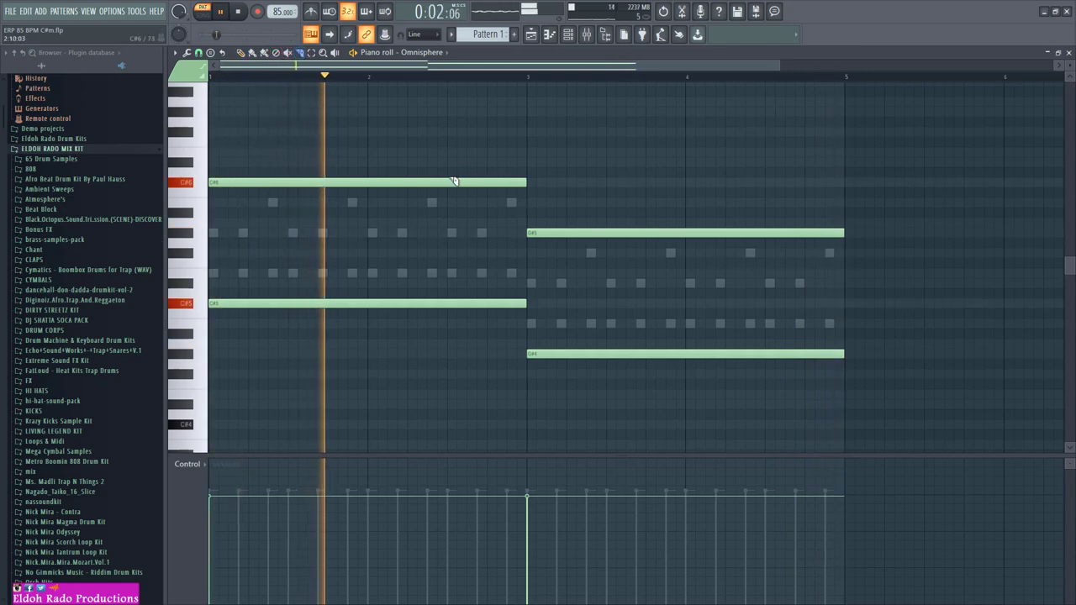
Slice both C# notes at beats 3 and 4 of bar 2, and both G# notes at beats 3 and 4 of bar 4
left_click_drag(447, 173, 449, 348)
left_click_drag(486, 168, 488, 346)
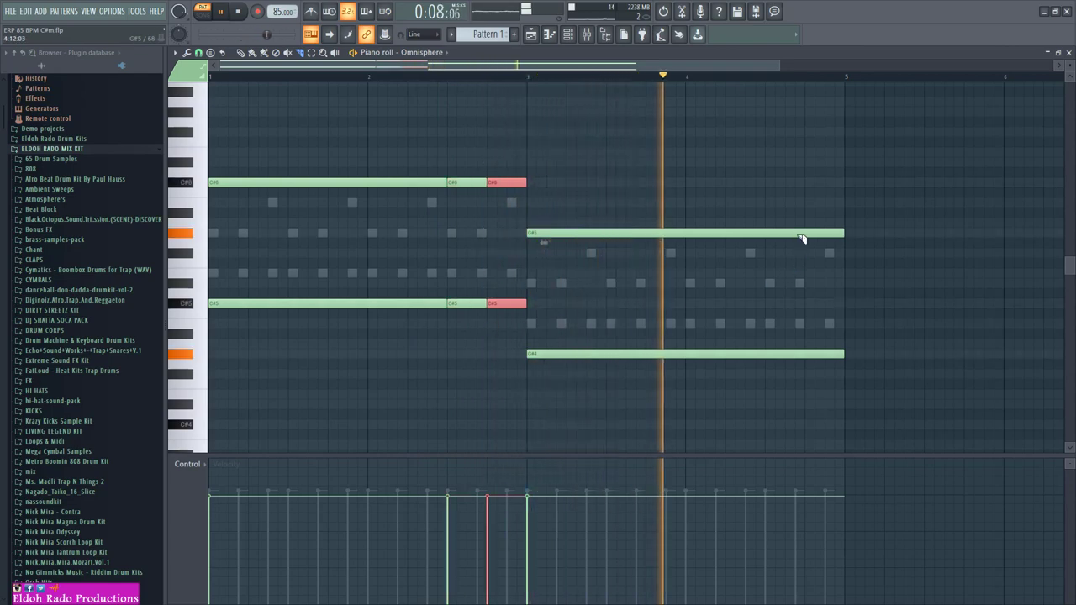
left_click_drag(764, 215, 771, 387)
mouse_move(804, 217)
left_mouse_down()
mouse_move(816, 319)
mouse_move(841, 391)
mouse_move(811, 394)
left_mouse_up()
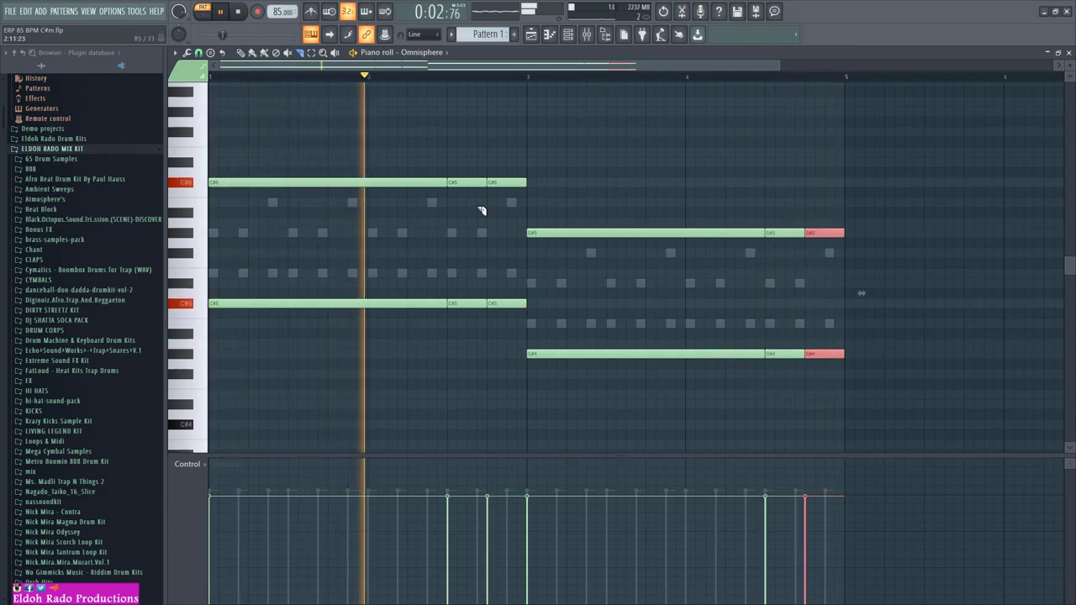
Raise the beat 3 slices in bar 2 to D#5 and D#6, and those in bar 4 to B4 and B5
left_click(241, 56)
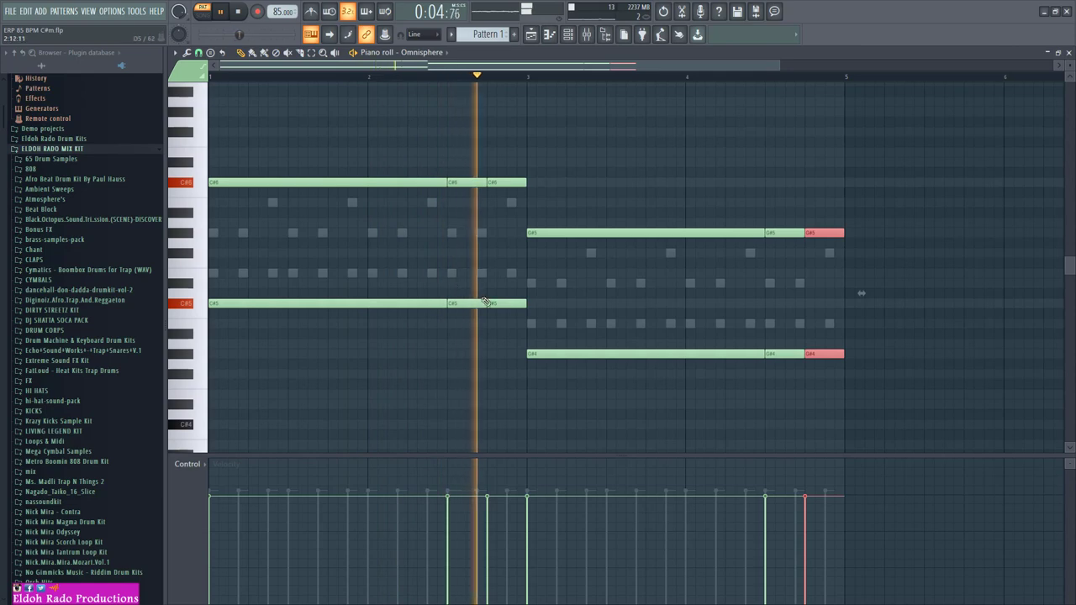
left_click_drag(470, 336, 458, 172)
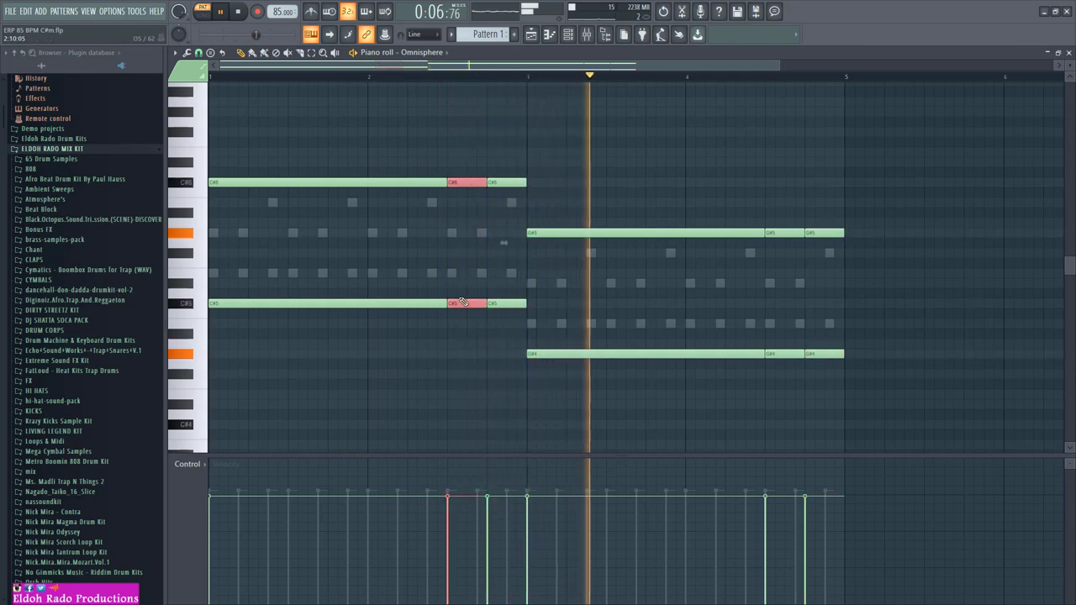
left_click_drag(458, 300, 458, 280)
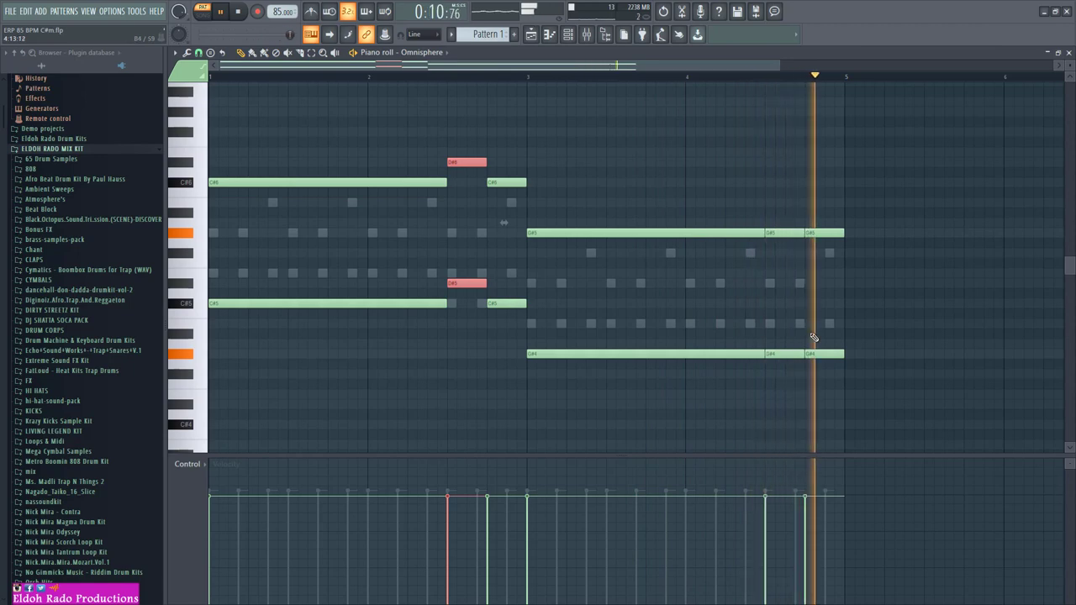
left_click_drag(789, 388, 779, 215)
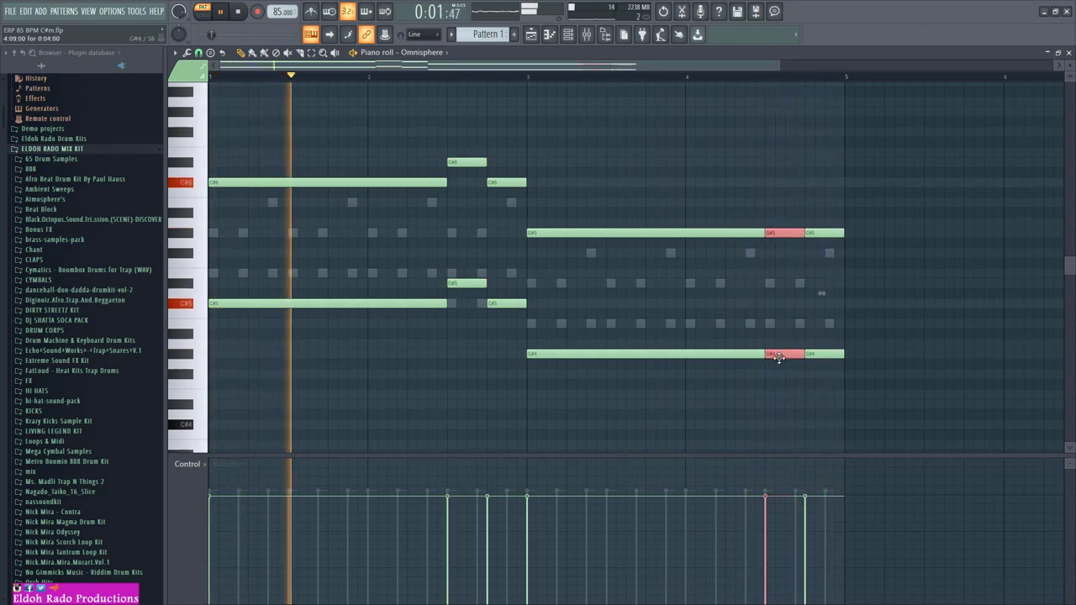
left_click_drag(774, 355, 785, 321)
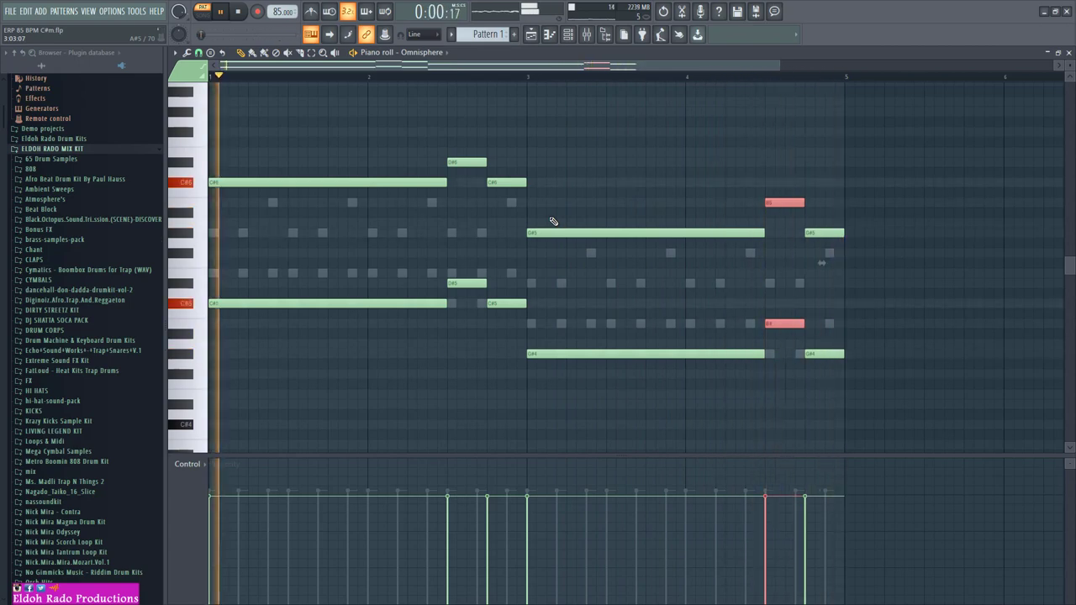
Cut the Omnisphere pad notes from Pattern 1 and paste them into the Omnisphere channel of Pattern 9
left_click(1068, 53)
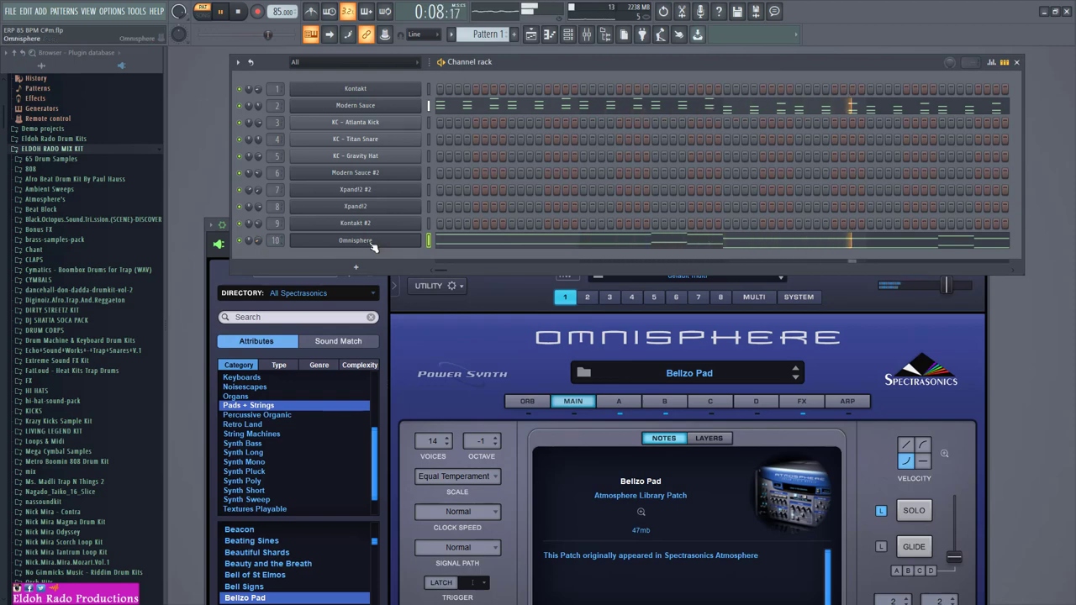
right_click(422, 238)
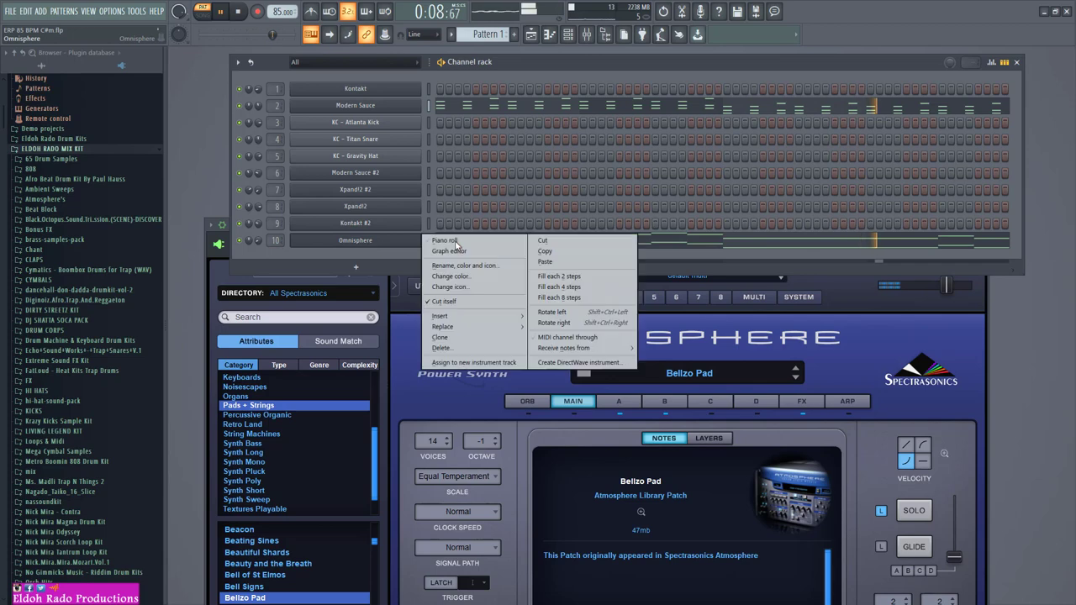
left_click(548, 252)
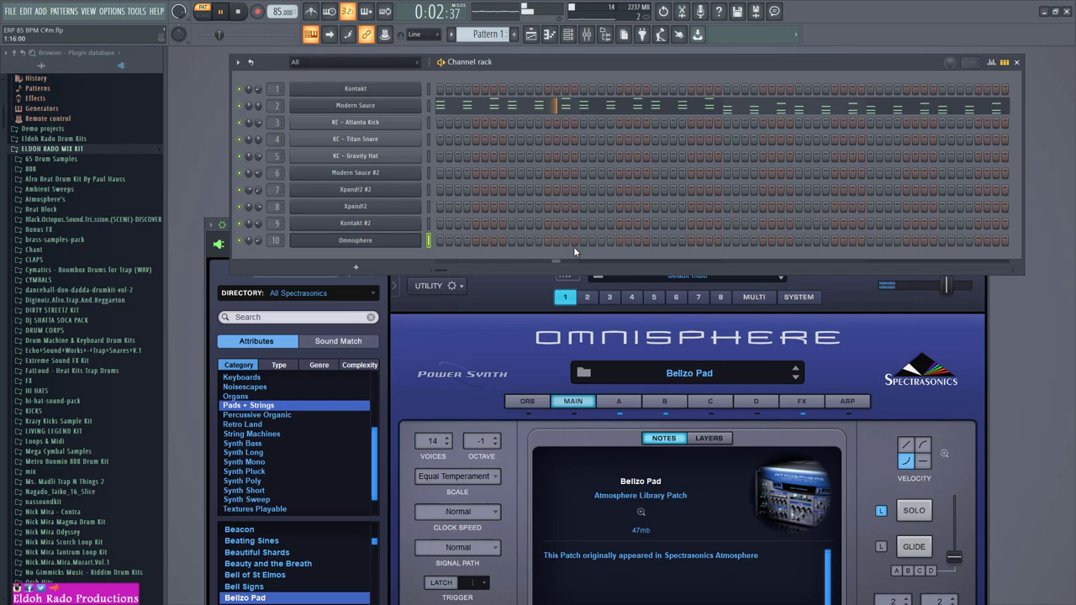
left_click(444, 37)
left_click(512, 71)
right_click(424, 238)
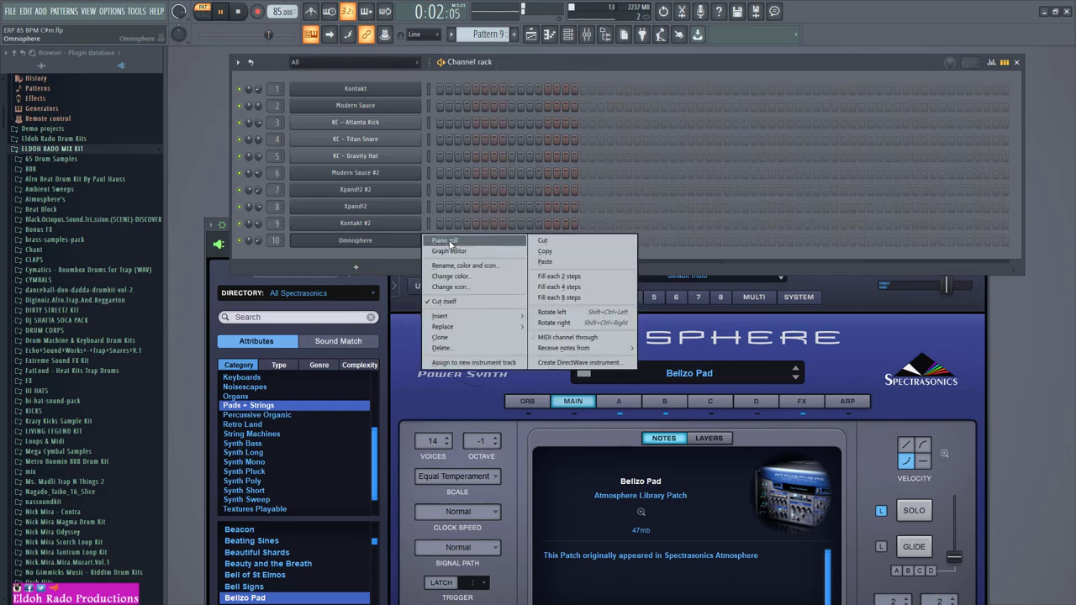
left_click(545, 261)
Place Pattern 9 clips back to back on Track 8 from bar 1 to bar 33 and play the arrangement in song mode
left_click(531, 34)
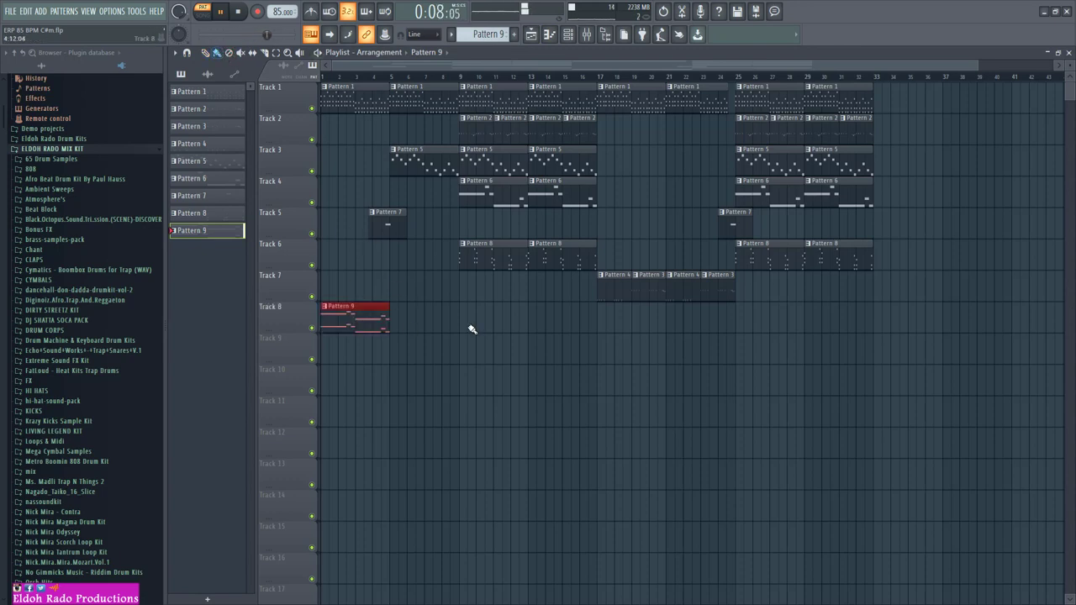
left_click_drag(472, 329, 916, 322)
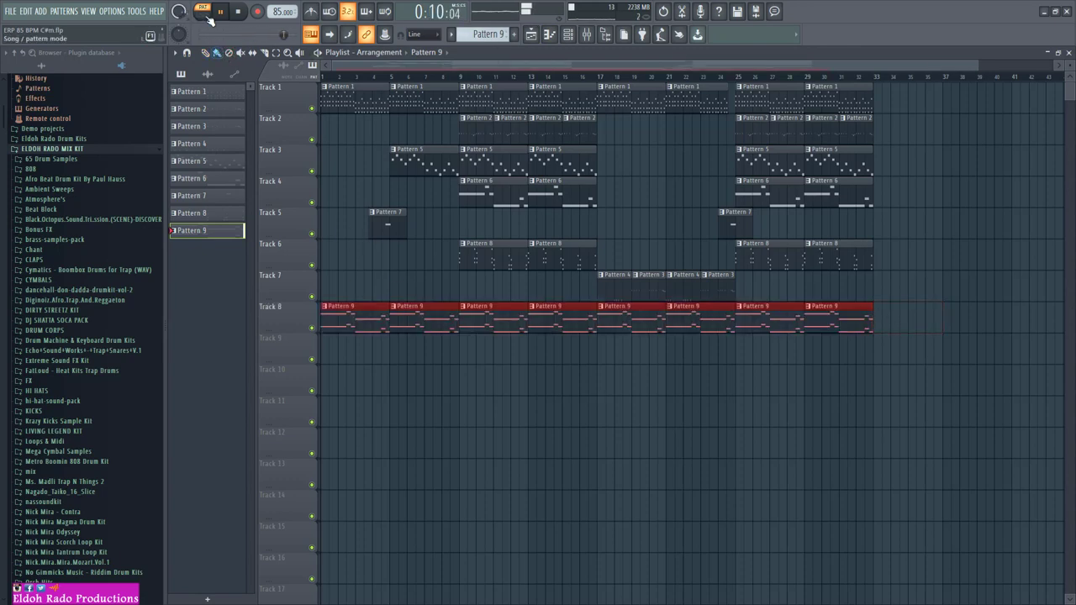
left_click(207, 17)
Load S1 Imager Stereo into slot 2 of mixer Insert 10 and widen the pad to a width of 1.93
left_click(588, 37)
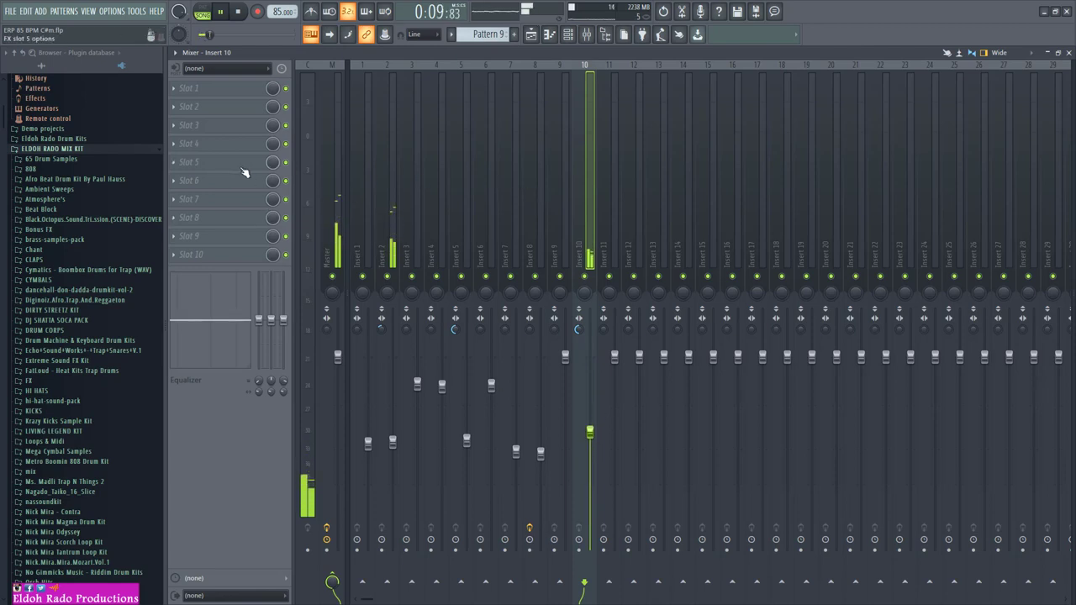
left_click(212, 115)
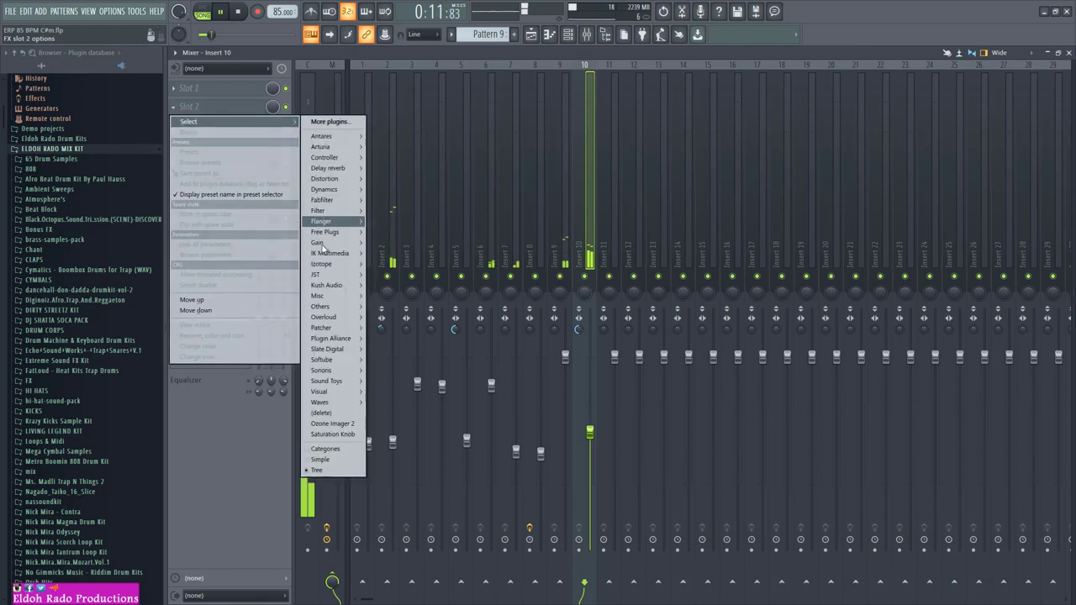
mouse_move(339, 384)
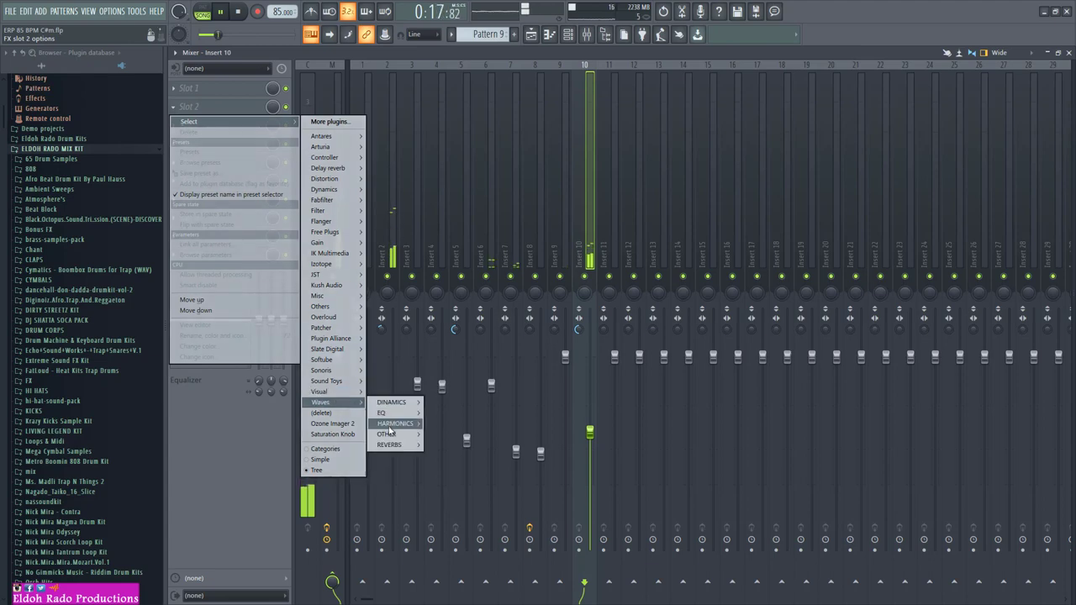
mouse_move(390, 433)
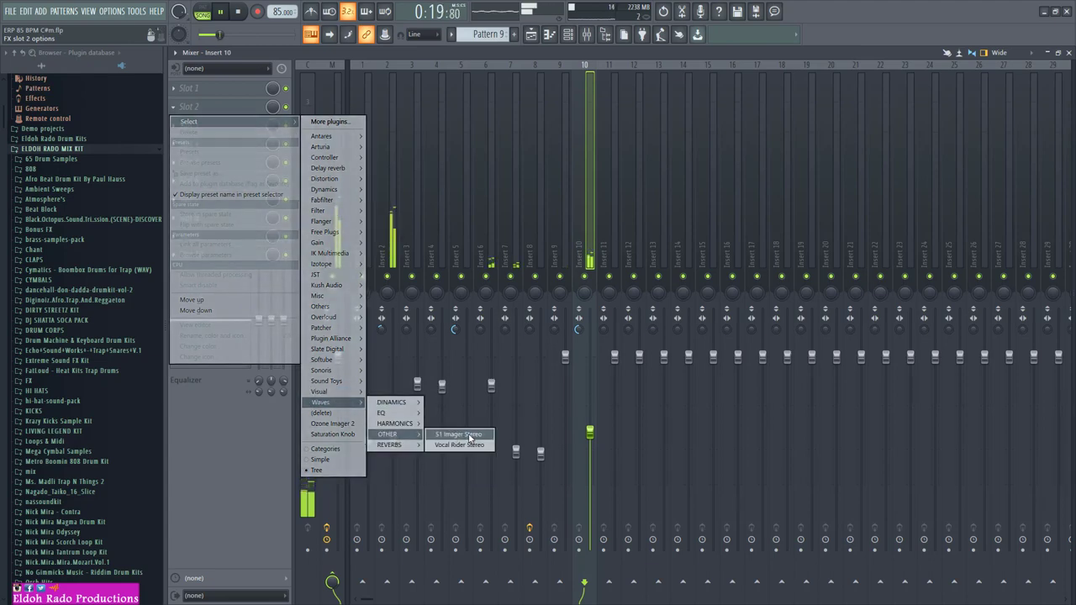
left_click(469, 438)
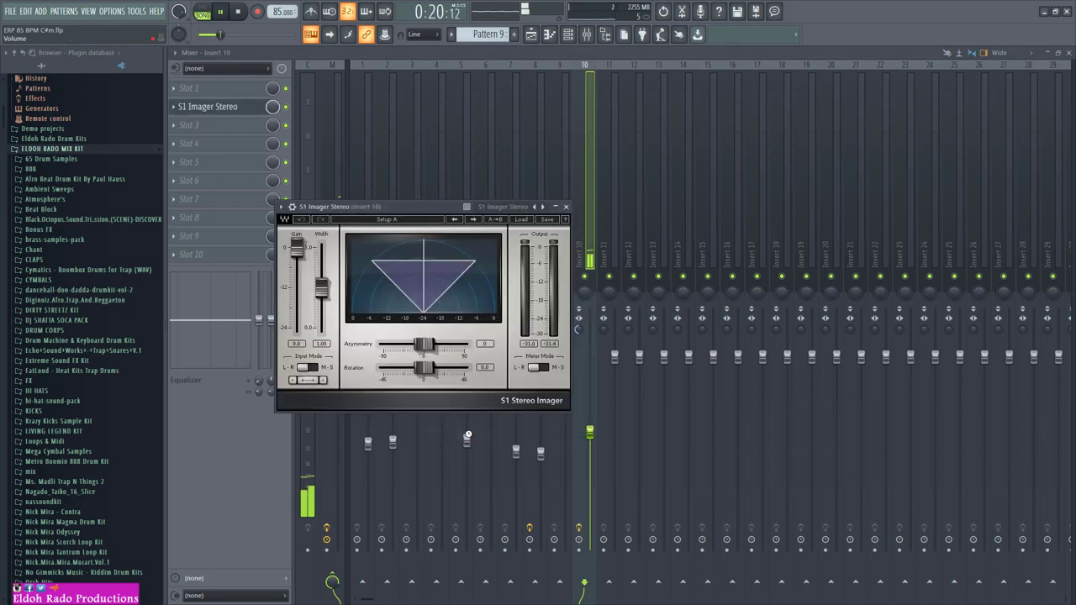
left_click_drag(319, 304, 320, 295)
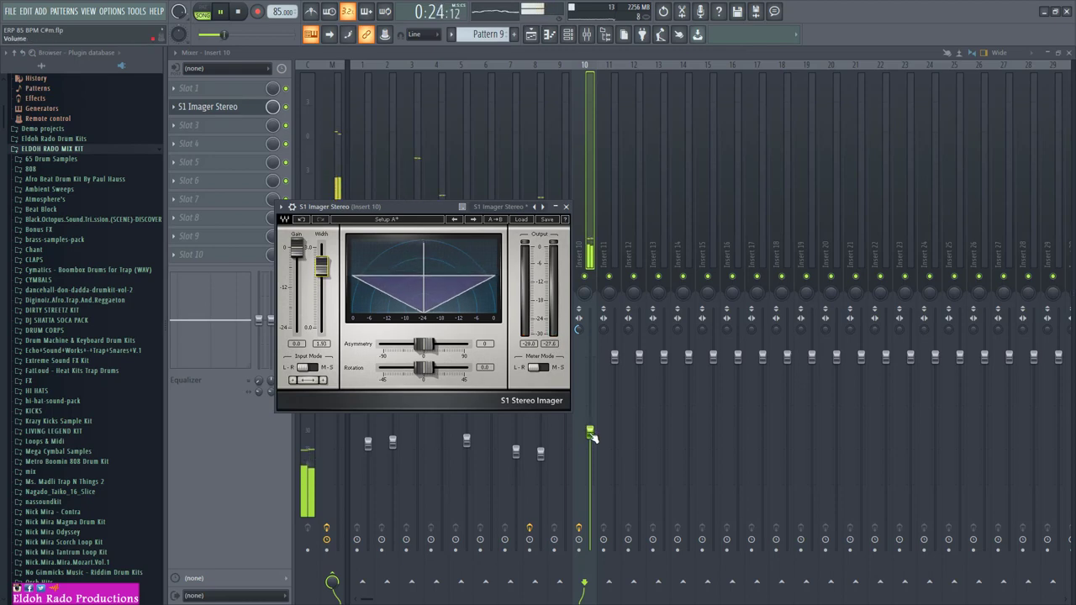
Lower the volume levels of Insert 10, Insert 8 and Insert 2 while the song plays
left_click_drag(591, 434, 590, 446)
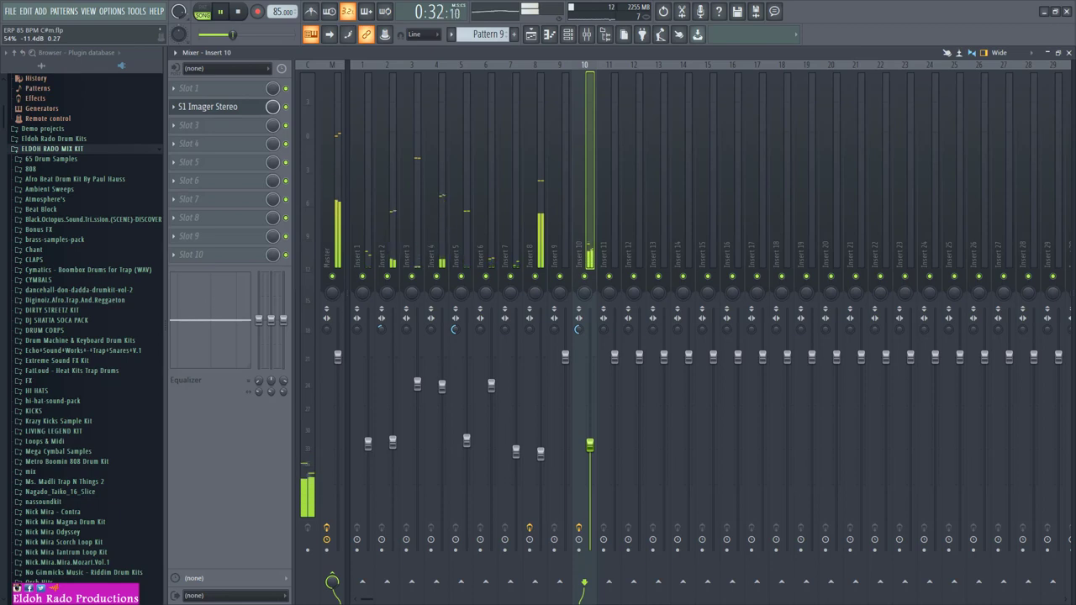
left_click(541, 457)
left_click_drag(591, 445, 591, 458)
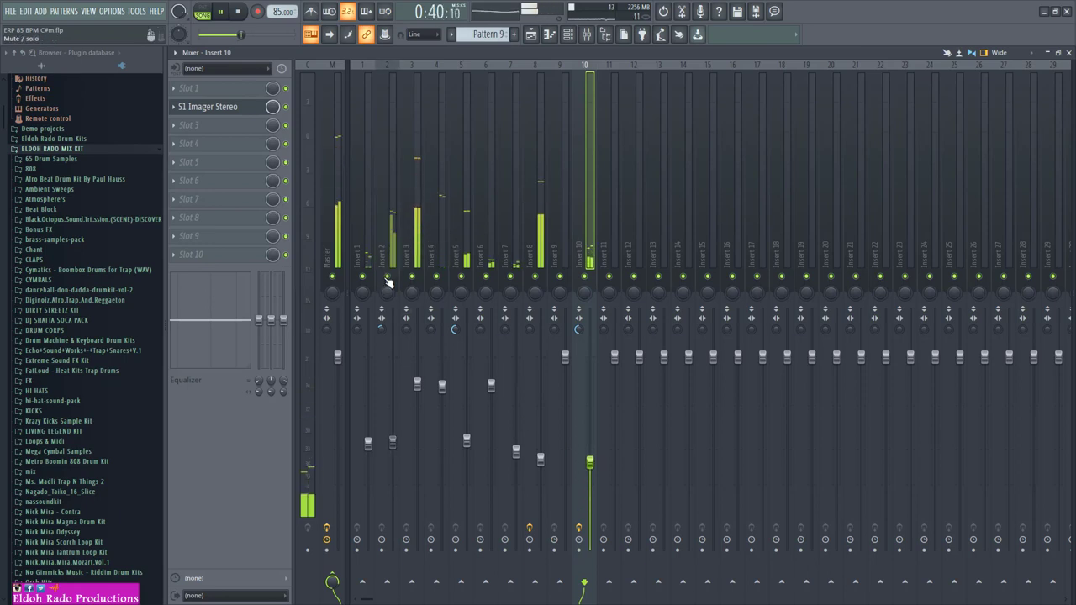
left_click_drag(392, 443, 392, 462)
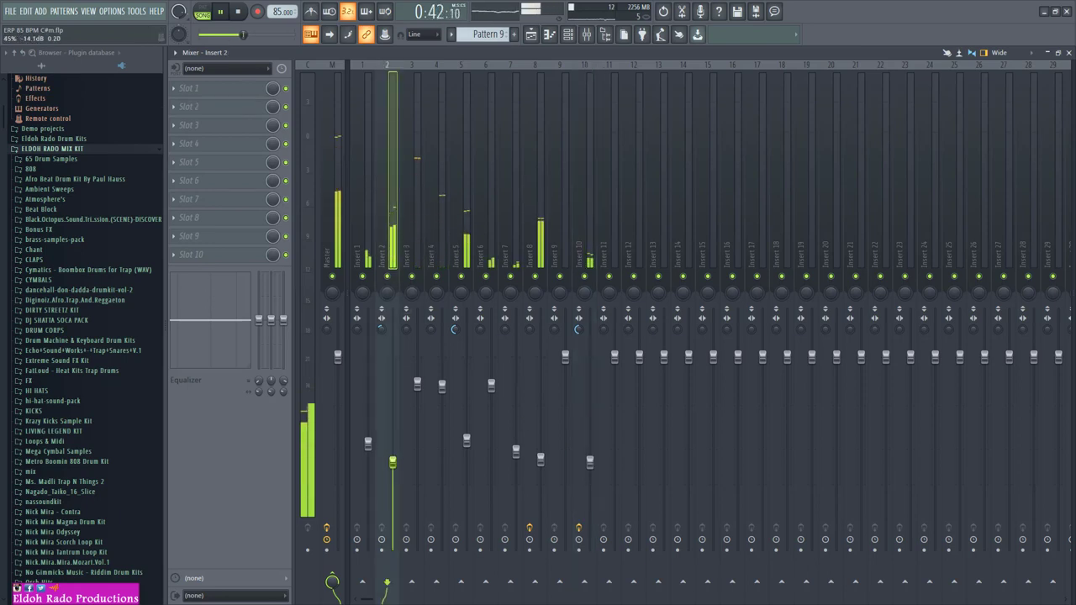
Load FabFilter Pro-Q 2 into slot 3 of Insert 2 and cut a bell band by about 2.3 dB near 268 Hz
left_click(223, 125)
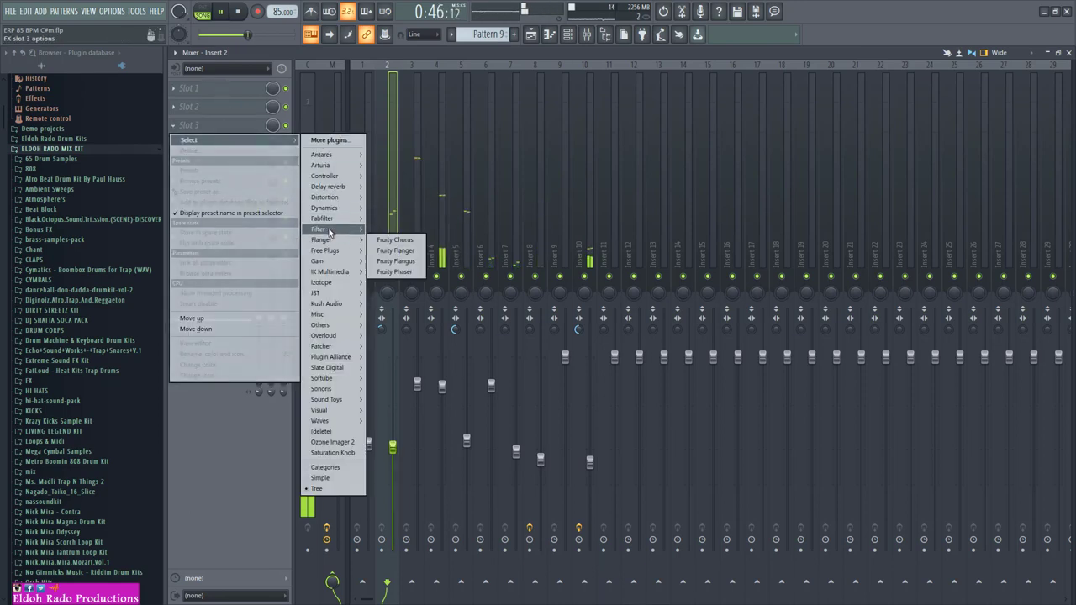
mouse_move(334, 220)
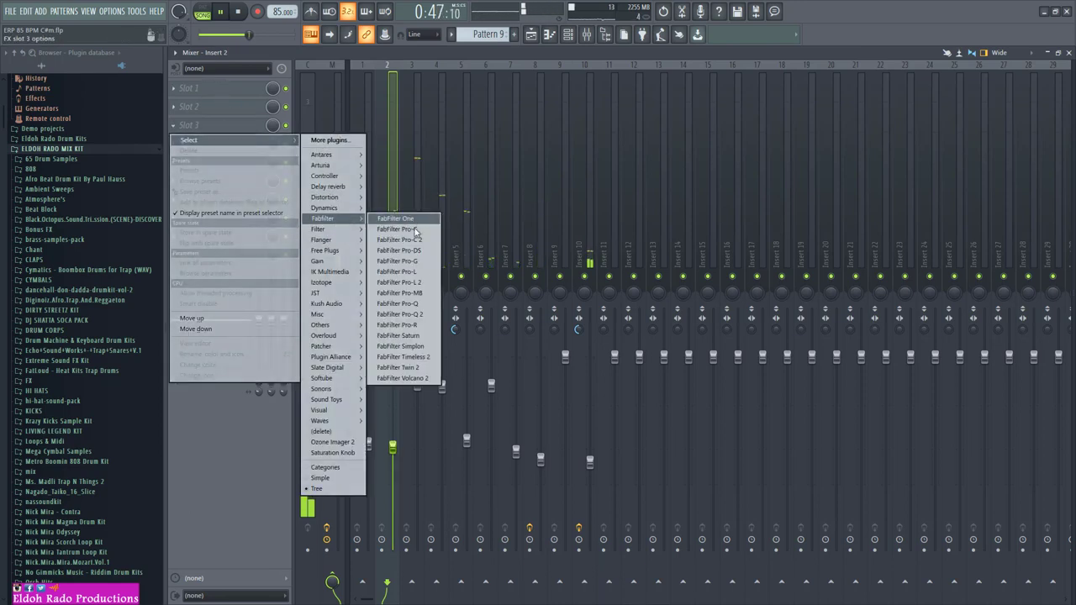
left_click(421, 314)
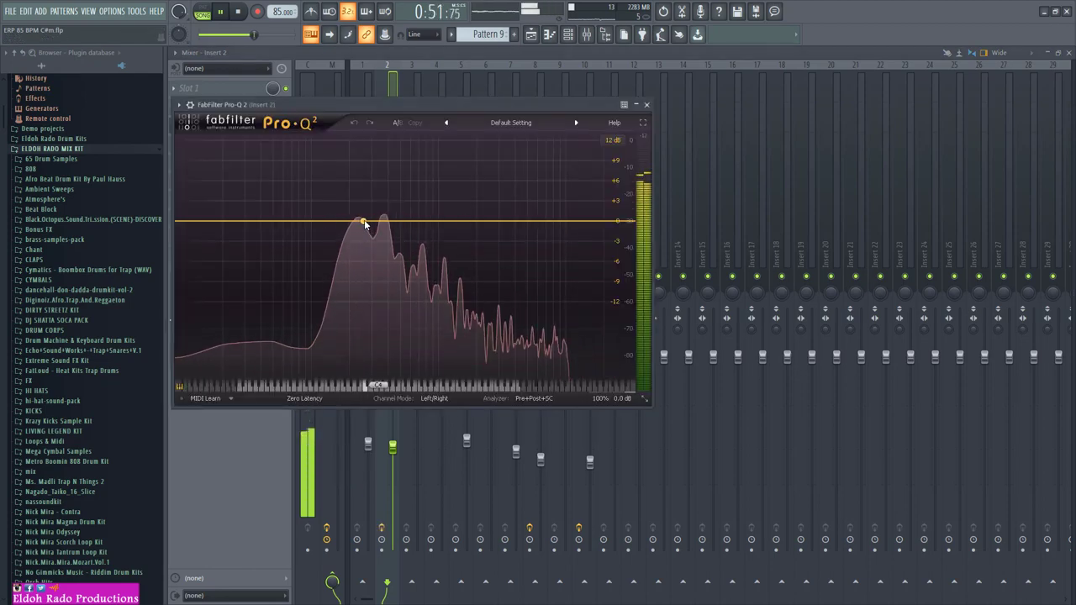
mouse_move(364, 222)
left_mouse_down()
mouse_move(364, 263)
mouse_move(366, 236)
left_mouse_up()
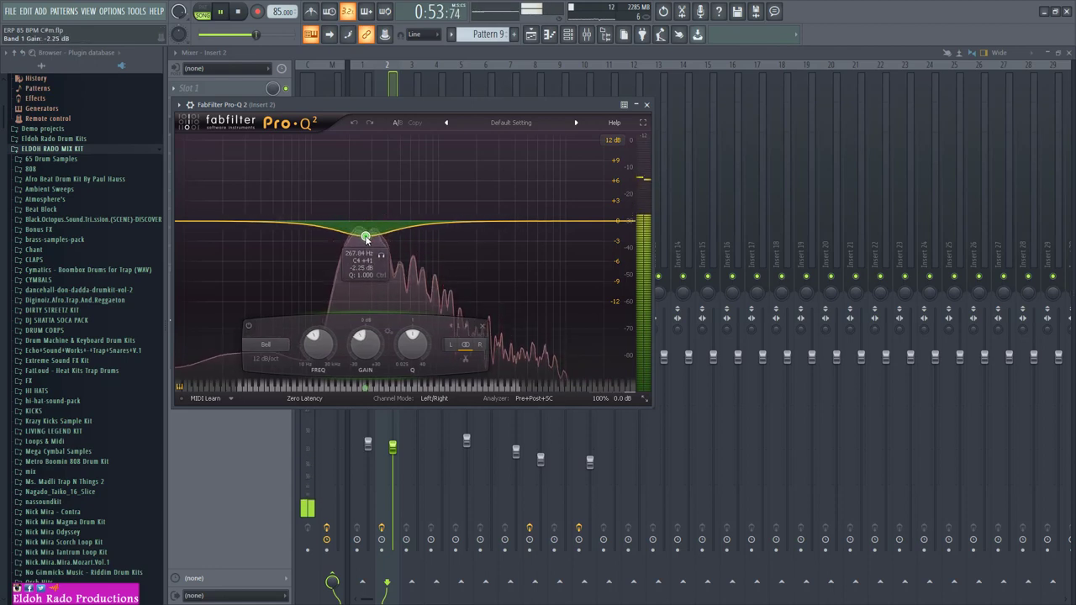
Add a low cut band at about 133 Hz to the Insert 2 equalizer, with a raised Q and an 18 dB/oct slope
left_click(282, 225)
left_click(212, 344)
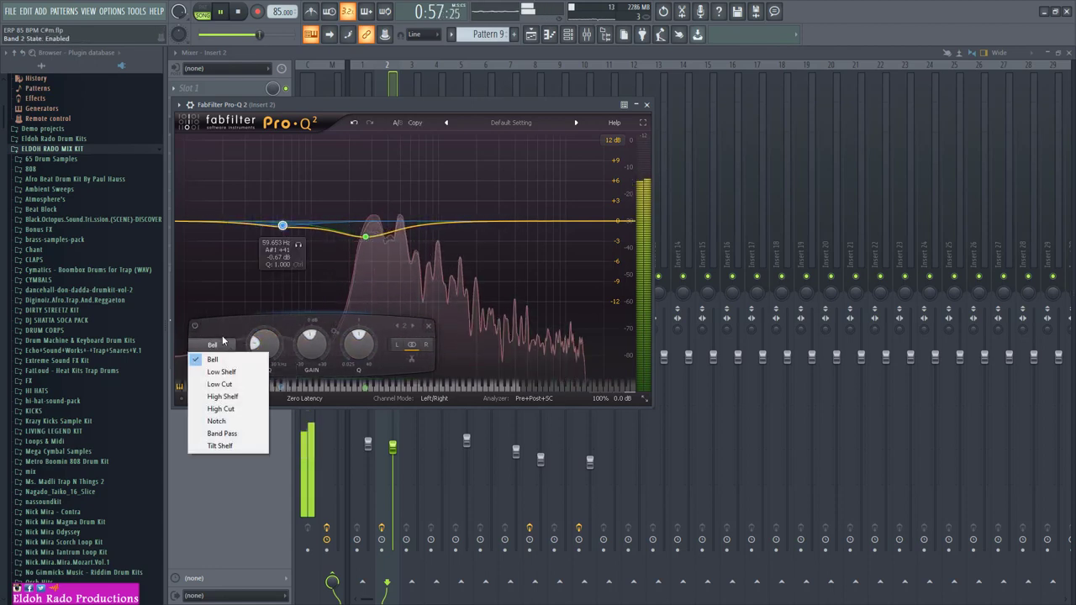
left_click(223, 384)
left_click_drag(282, 221, 327, 177)
scroll(300, 300, "up", 2)
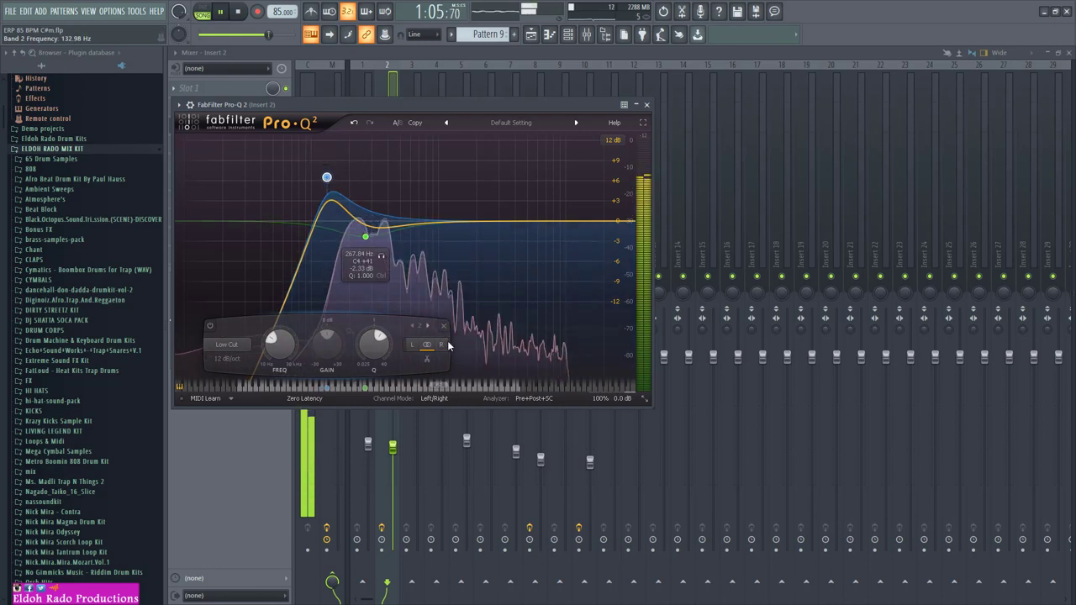
left_click(227, 358)
left_click(244, 369)
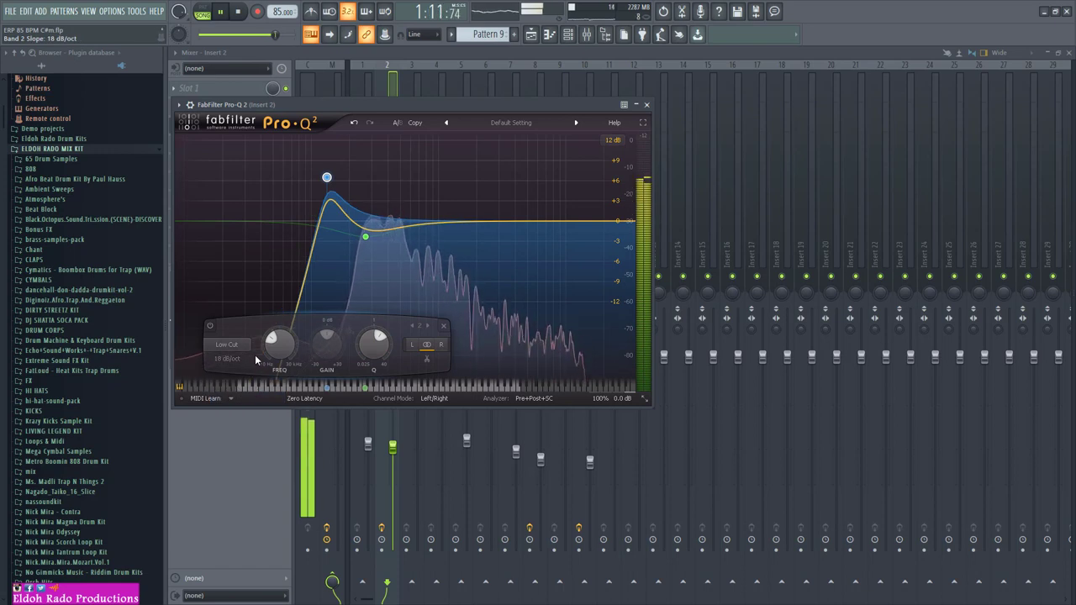
left_click(646, 105)
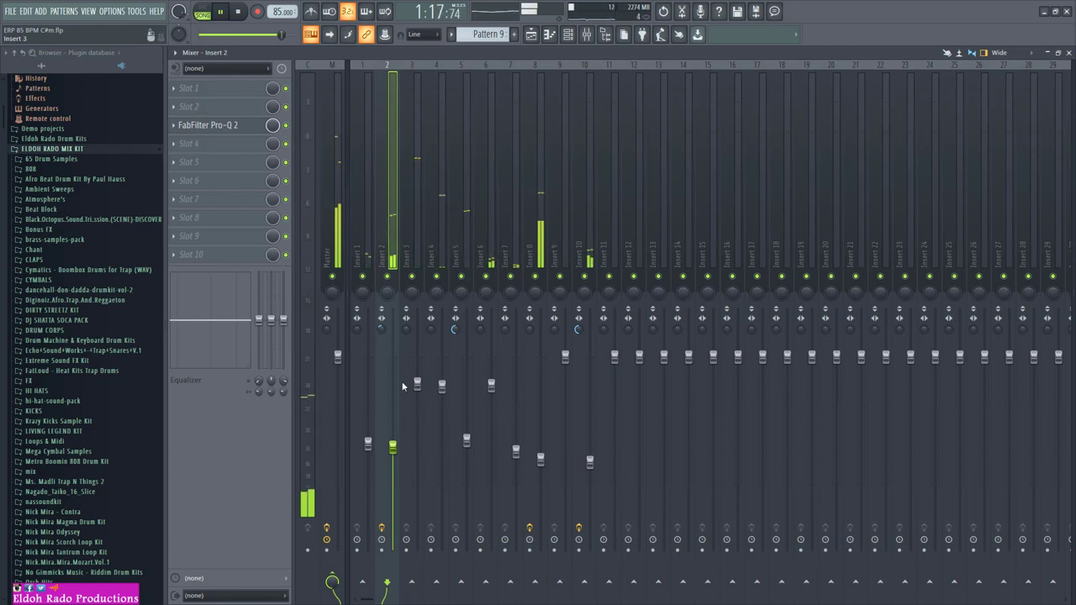
Add Fruity Compressor to slot 4 of Insert 2 with threshold -17.6 dB, ratio 5.7:1, gain 4.6 dB, attack 23.4 ms, release 200 ms and Soft type
left_click(220, 150)
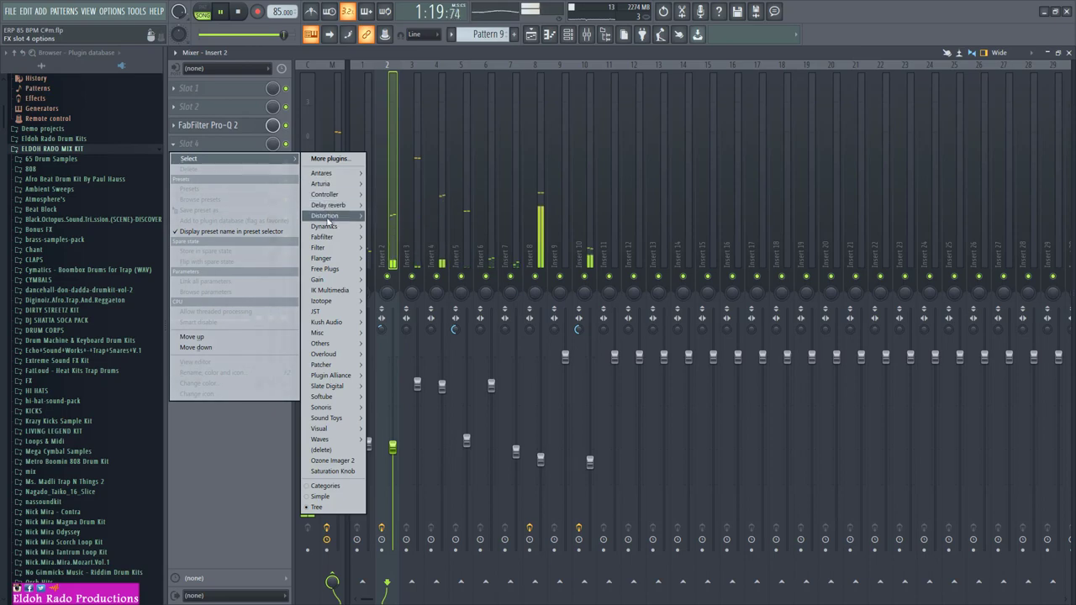
mouse_move(331, 220)
left_click(426, 227)
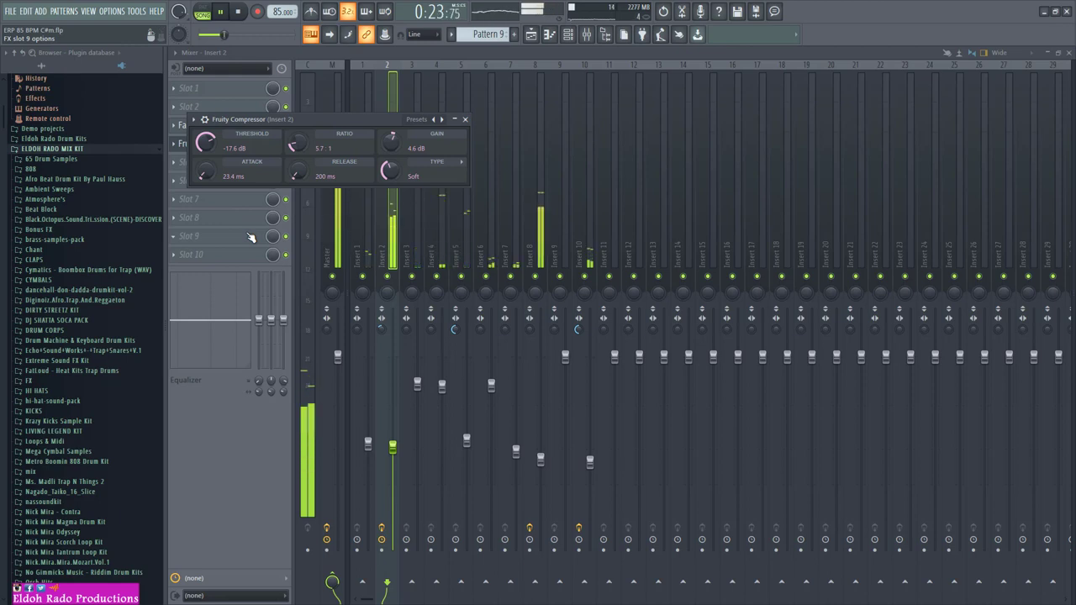
left_click(466, 119)
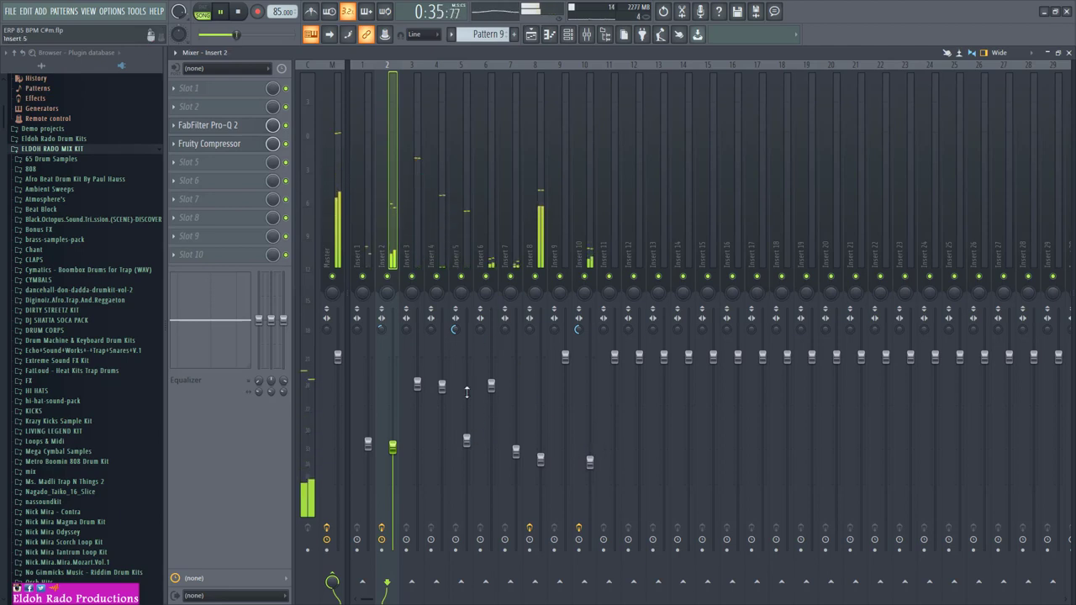
Rebalance the mix by slightly lowering Inserts 5, 8, 2 and 4 and raising Insert 10, checking the Master track
left_click_drag(469, 442, 468, 458)
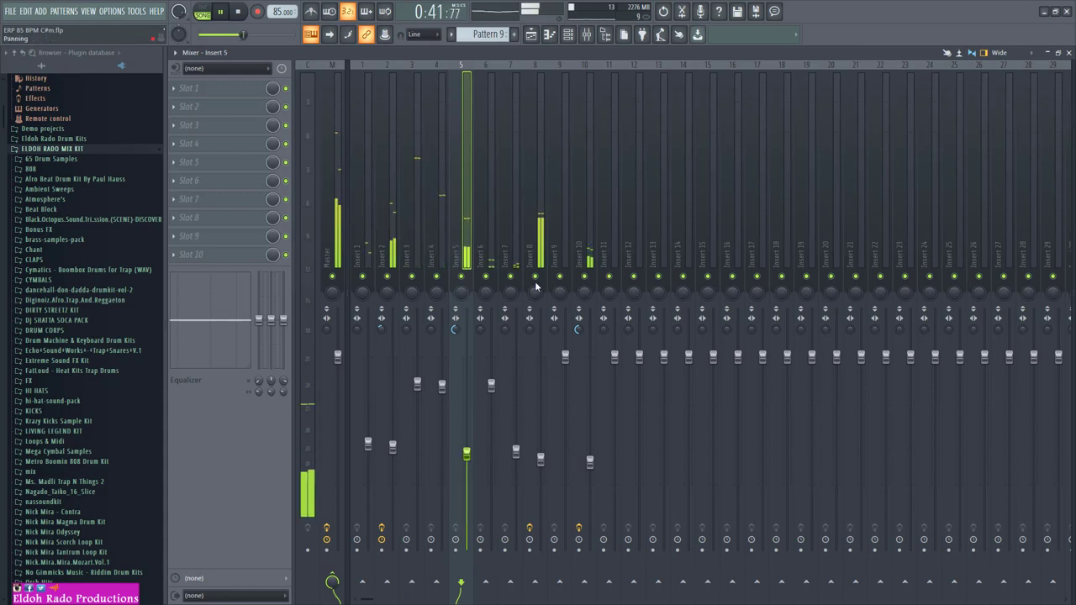
left_click_drag(545, 458, 544, 464)
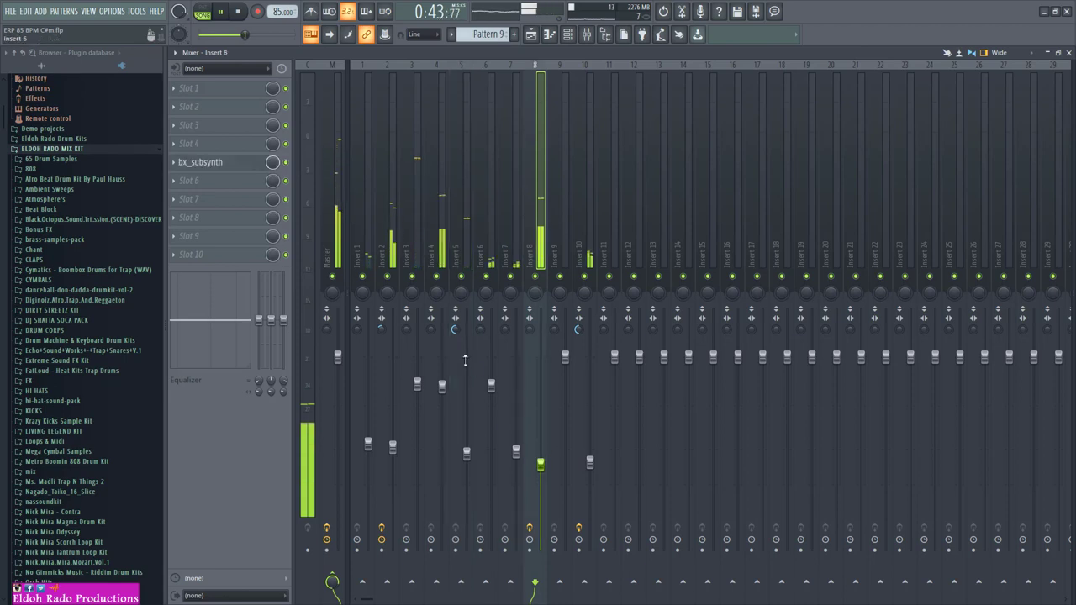
left_click(393, 448)
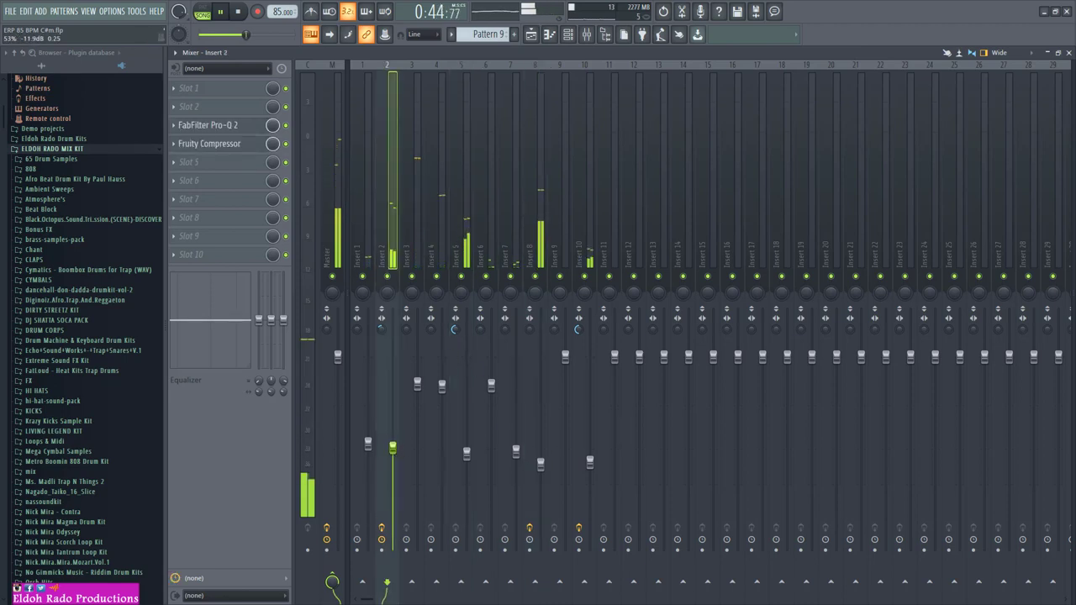
left_click(590, 462)
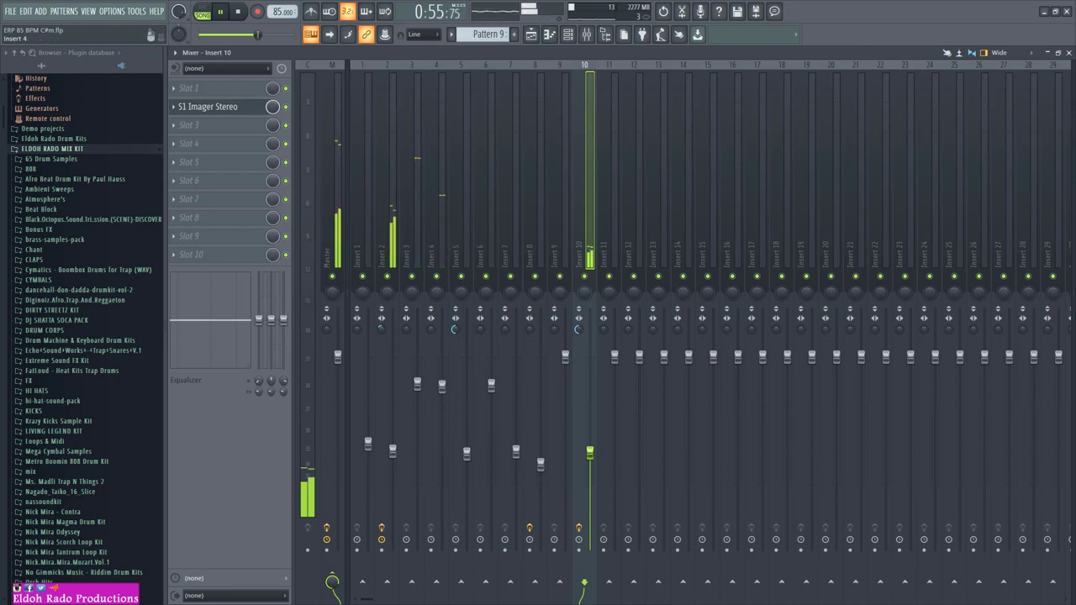
left_click_drag(441, 386, 442, 392)
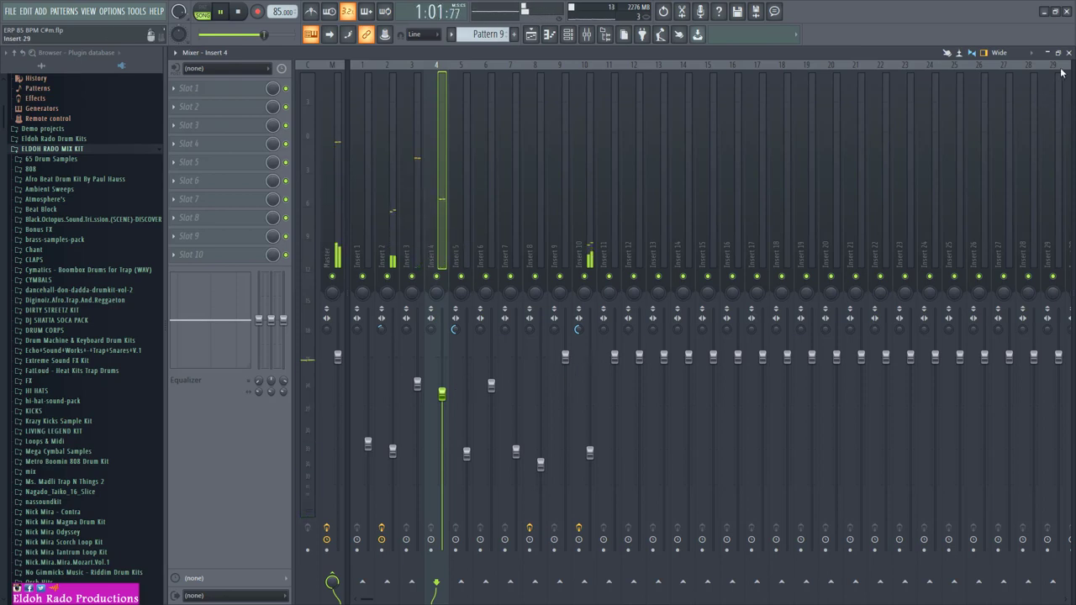
left_click(337, 187)
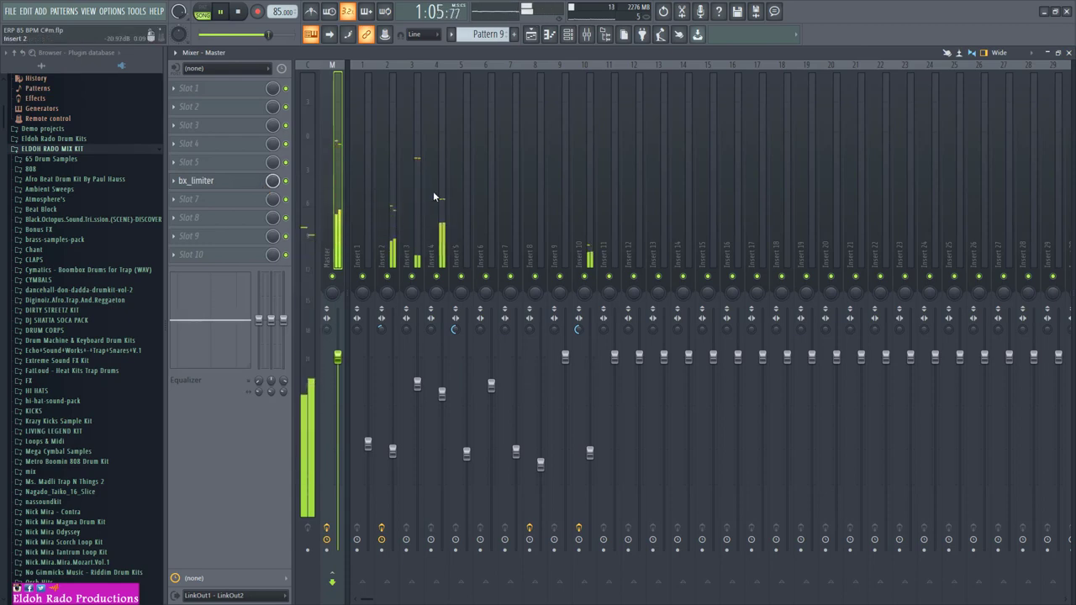
Play the arrangement from bar 17 and delete the Pattern 9 clip at bar 17 on Track 8
left_click(1068, 53)
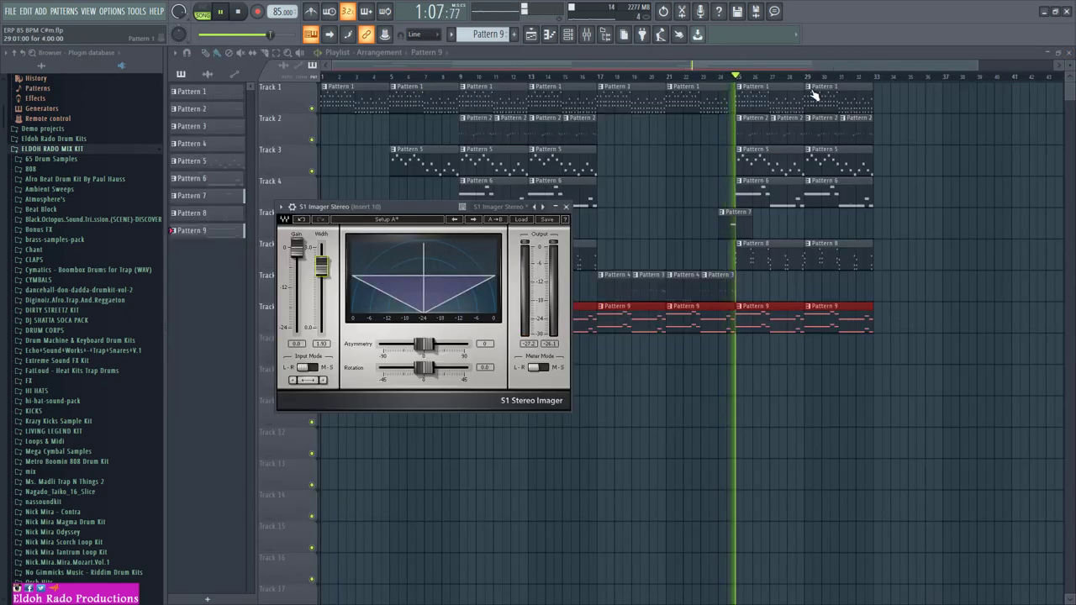
left_click(567, 207)
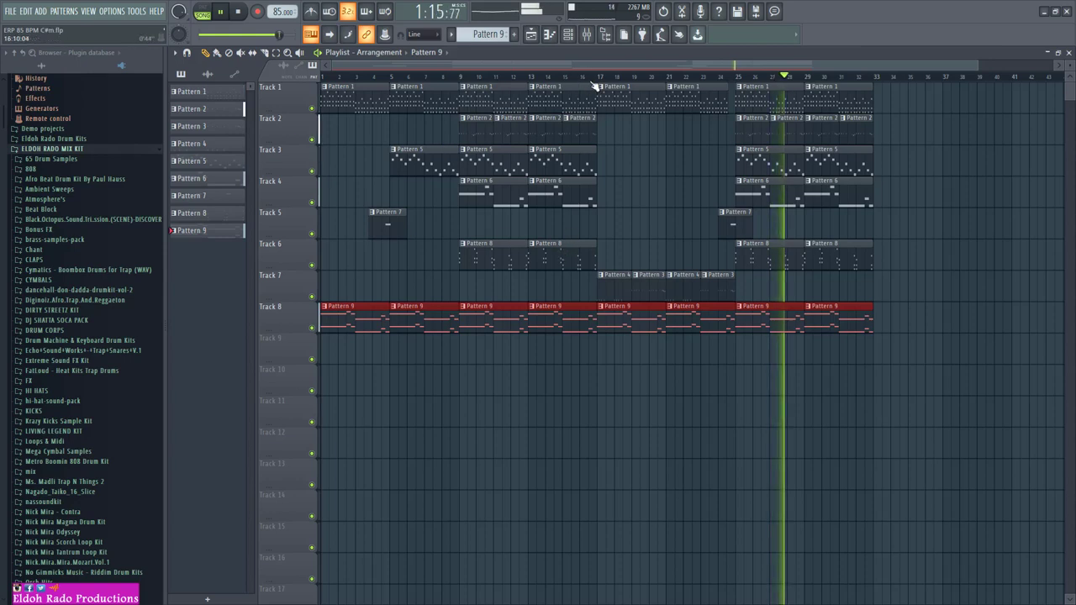
left_click(594, 77)
right_click(637, 330)
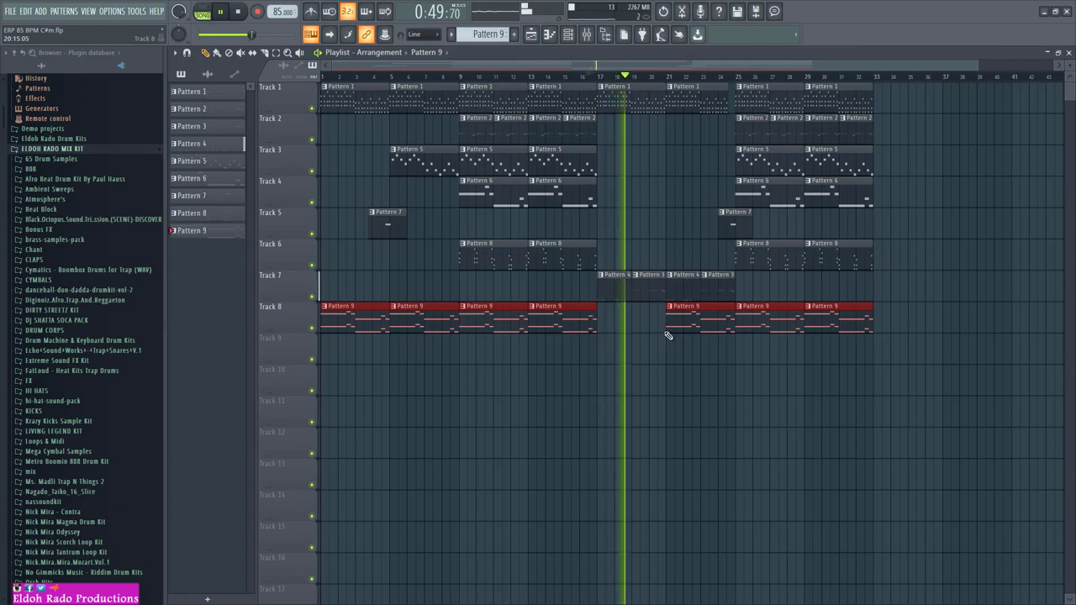
Delete the Pattern 9 clip at bar 1 on Track 8
right_click(378, 328)
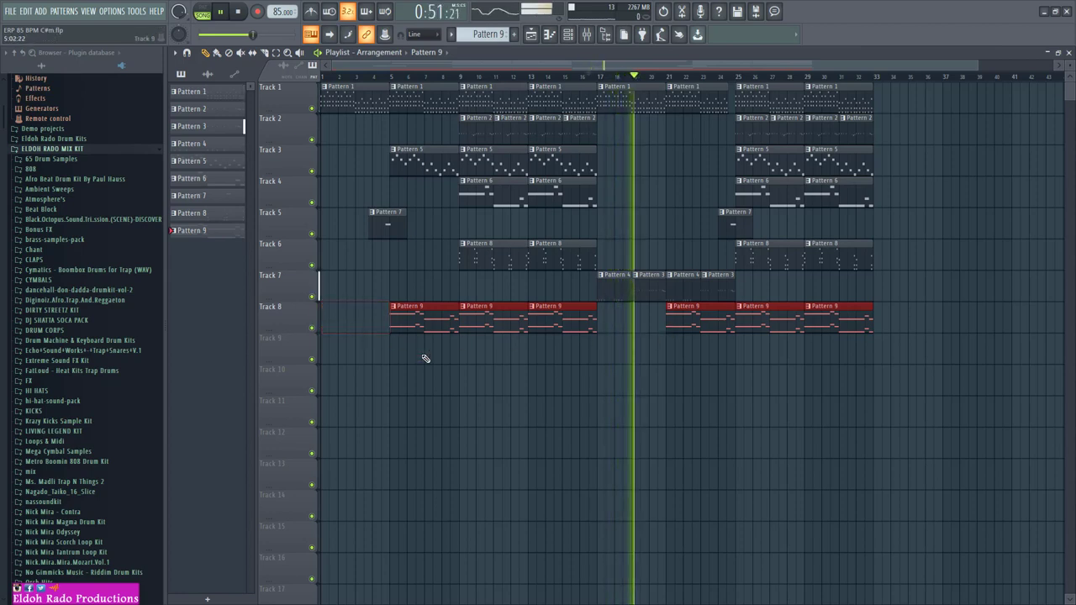
right_click(682, 400)
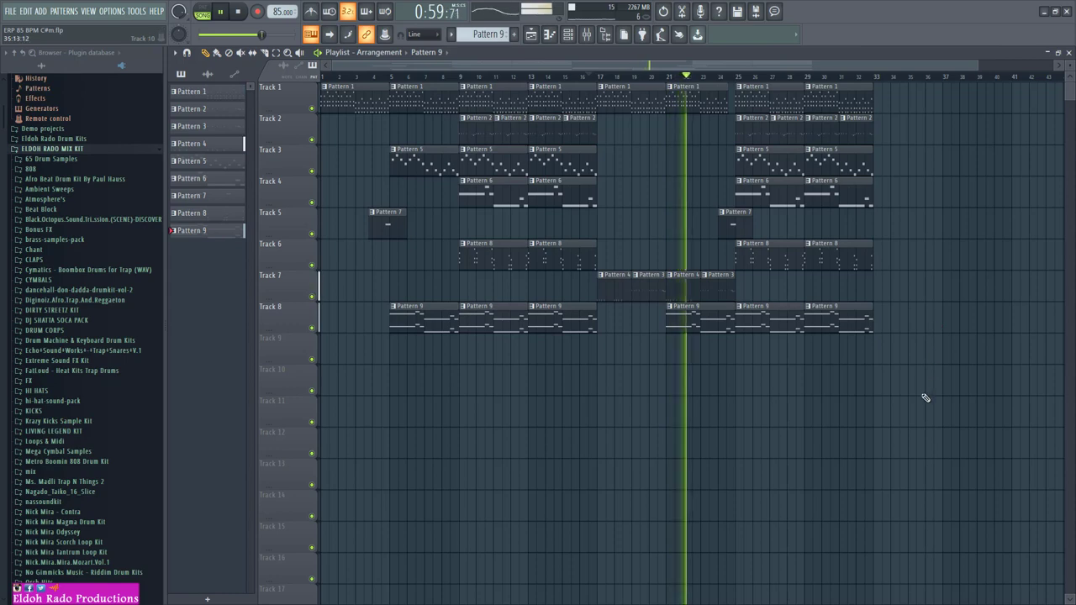
Duplicate all clips of the bar 17 to 32 section twice, placing the copies from bars 33 and 49
left_click_drag(921, 393, 610, 90)
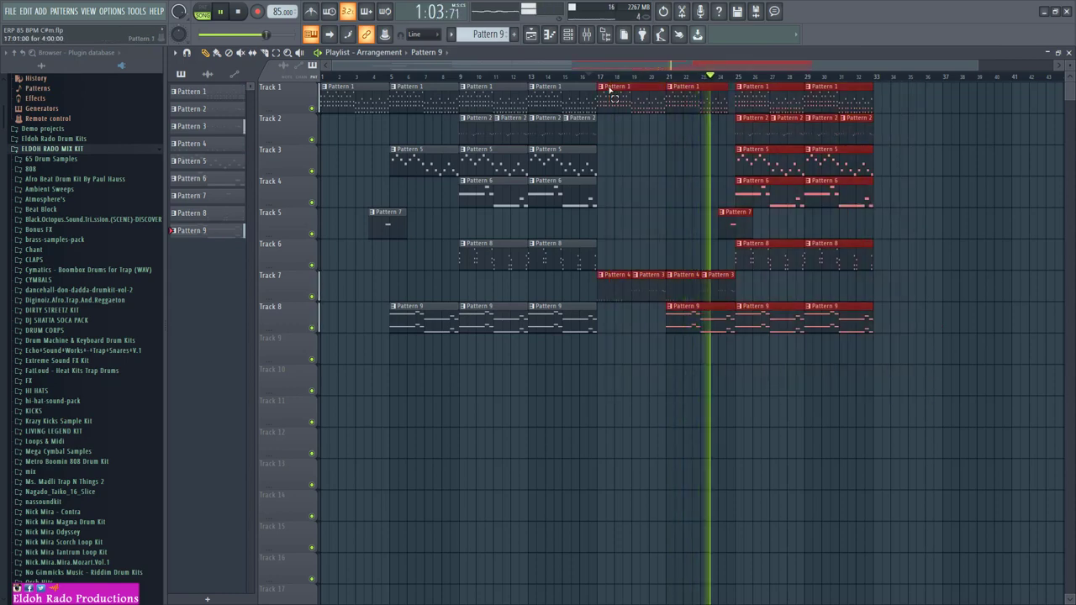
key("ctrl+b")
key("ctrl+b")
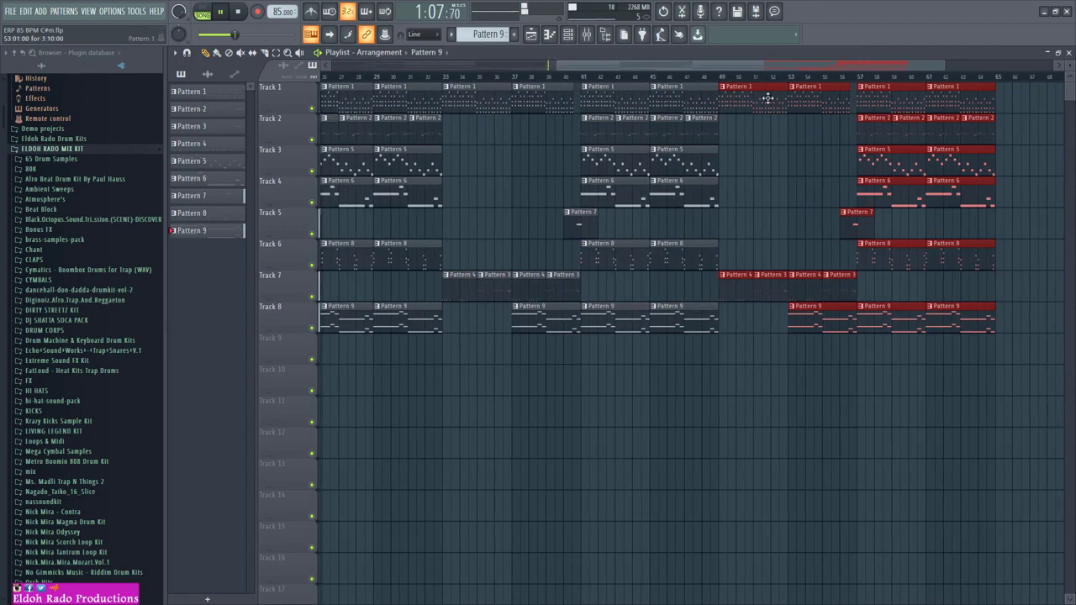
left_click_drag(554, 66, 331, 65)
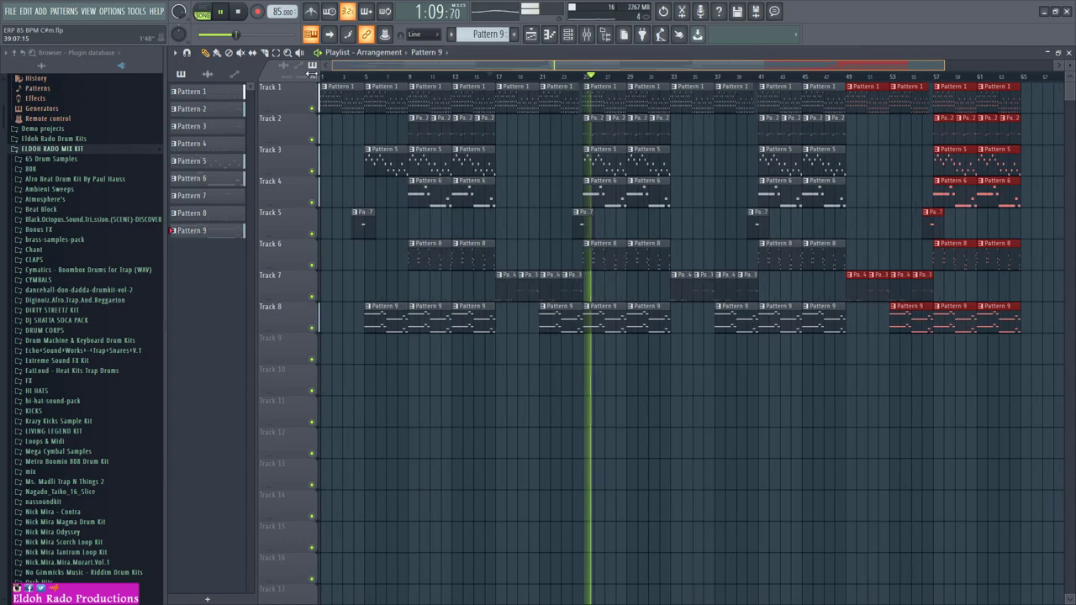
left_click(679, 409)
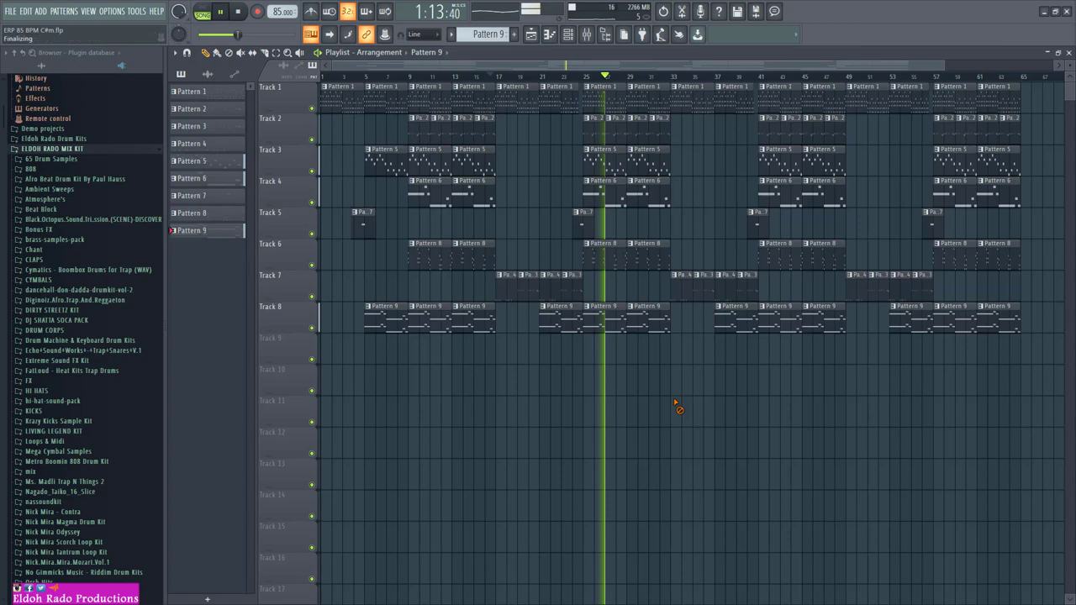
Duplicate the clips of the last main section from bar 57, including its Pattern 7 lead-in, and align the copy at bar 65
left_click_drag(506, 66, 706, 67)
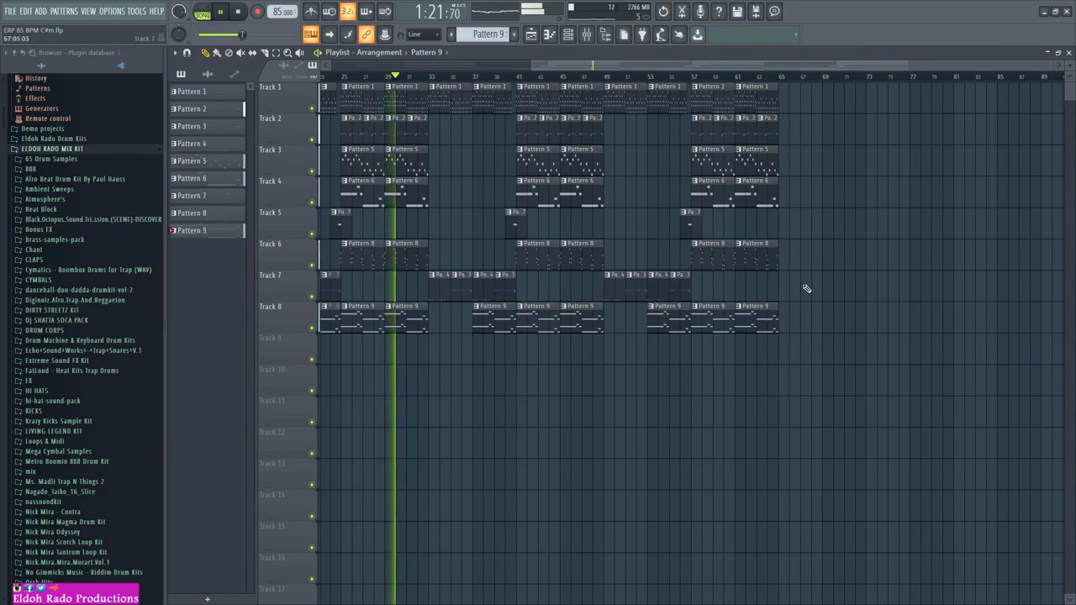
left_click_drag(805, 360, 712, 108)
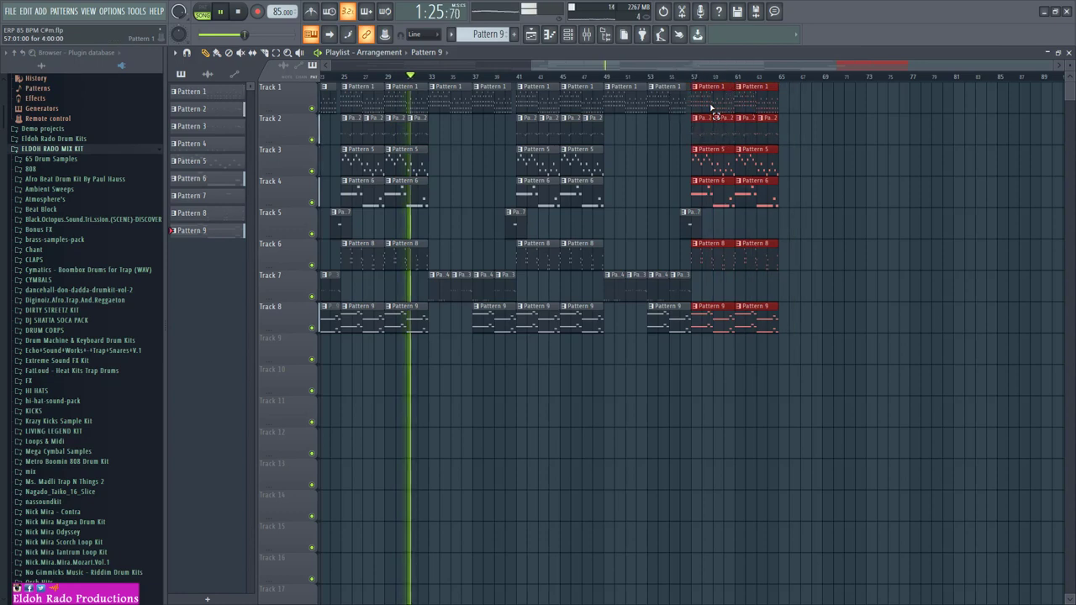
left_click(813, 323)
left_click_drag(813, 364, 697, 99)
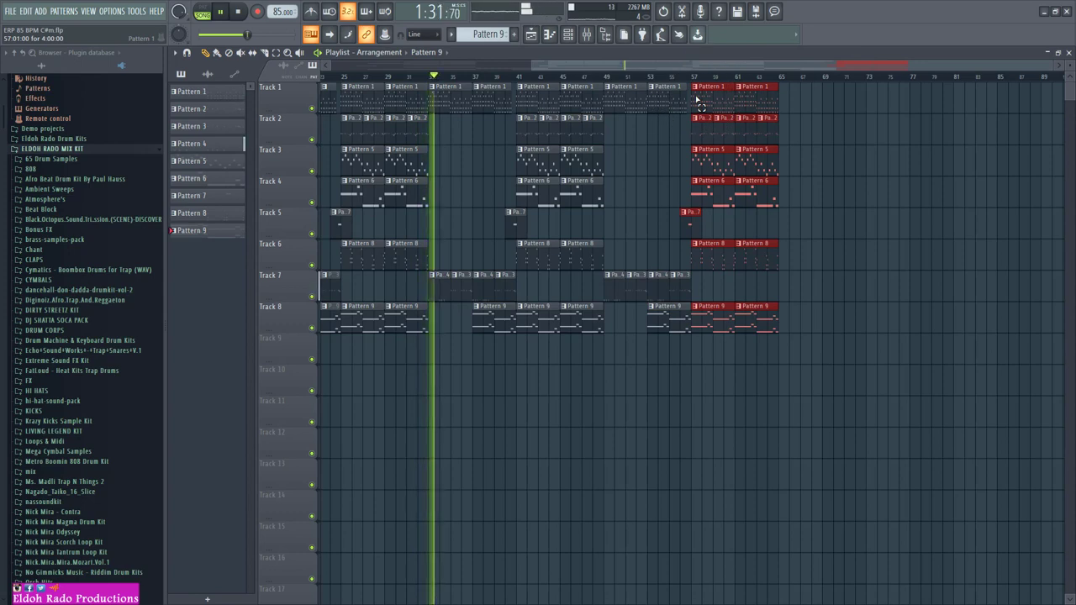
key("ctrl+b")
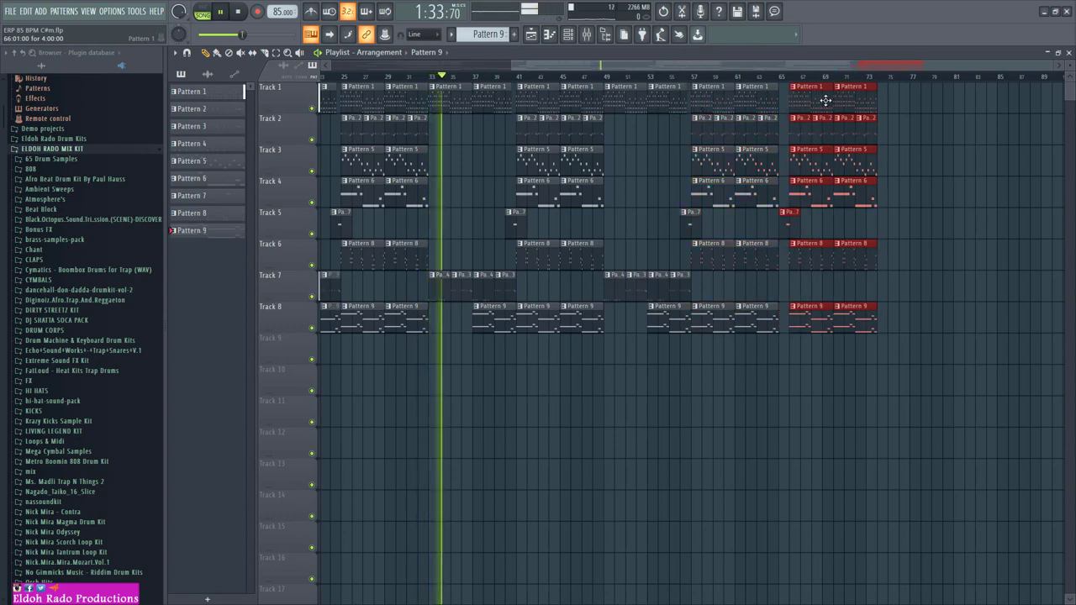
left_click_drag(814, 90, 803, 90)
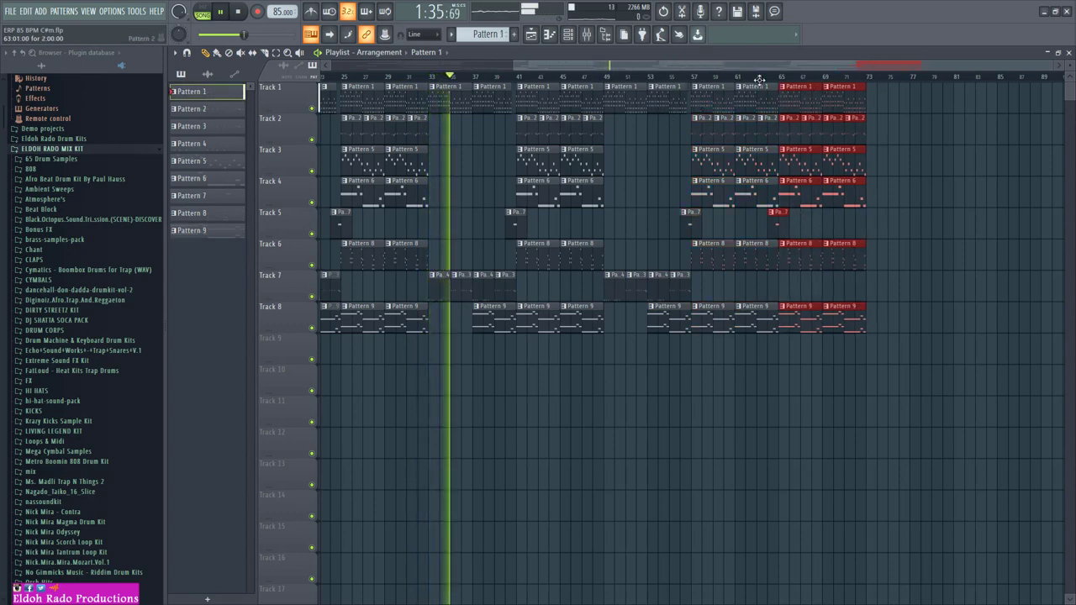
Create an automation clip for the Master track's volume and return to the playlist
left_click(586, 36)
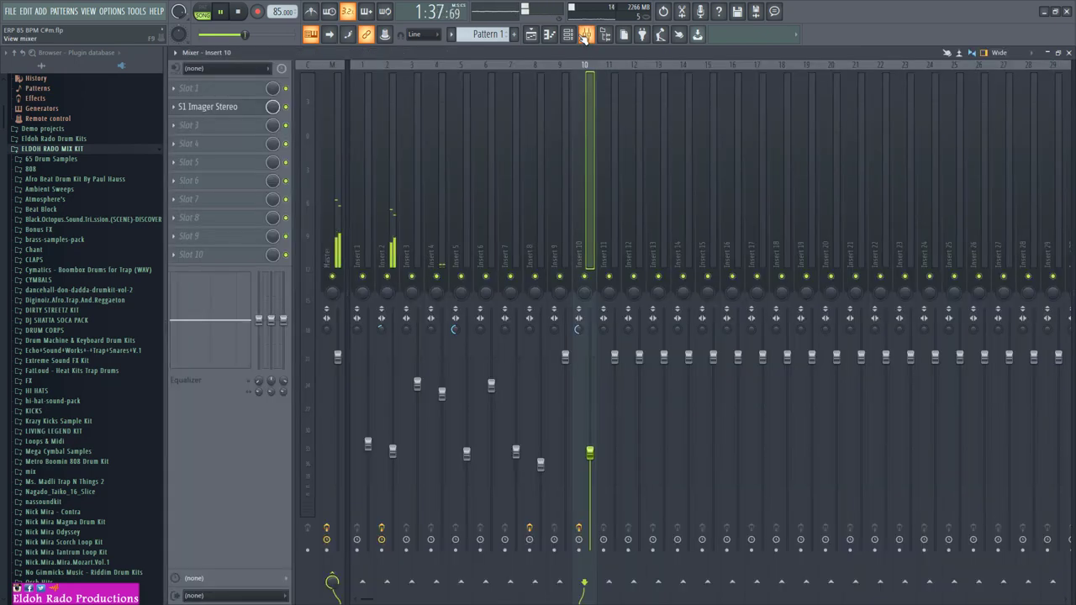
right_click(337, 357)
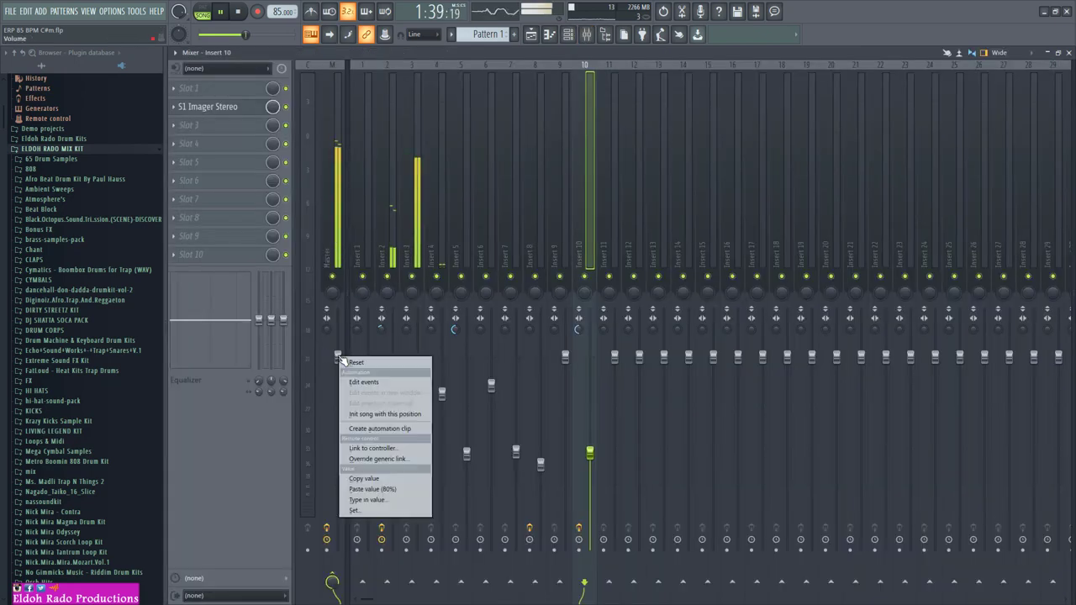
left_click(380, 430)
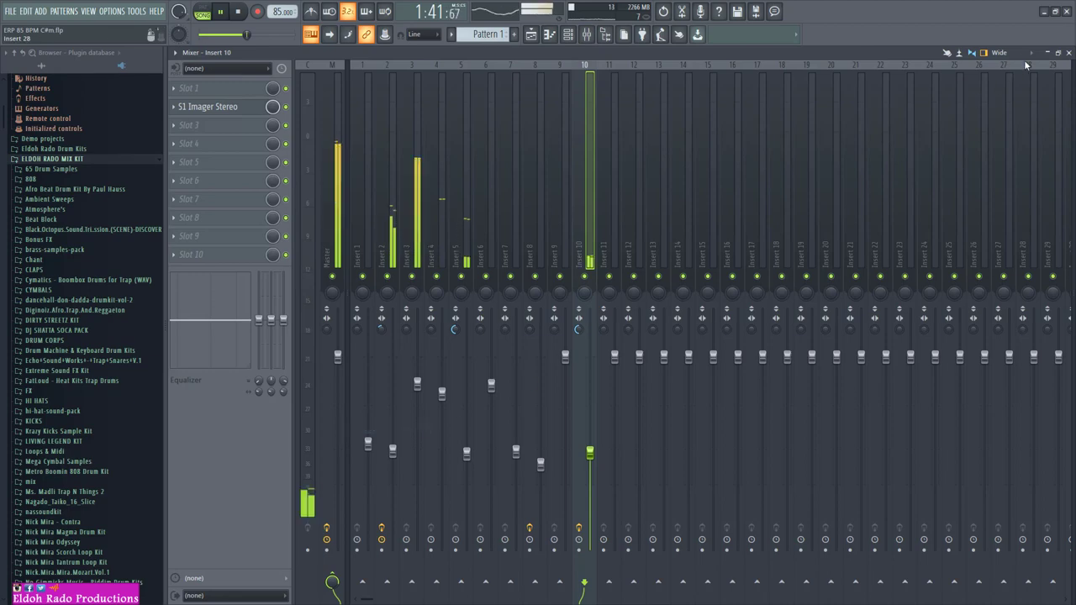
left_click(1068, 52)
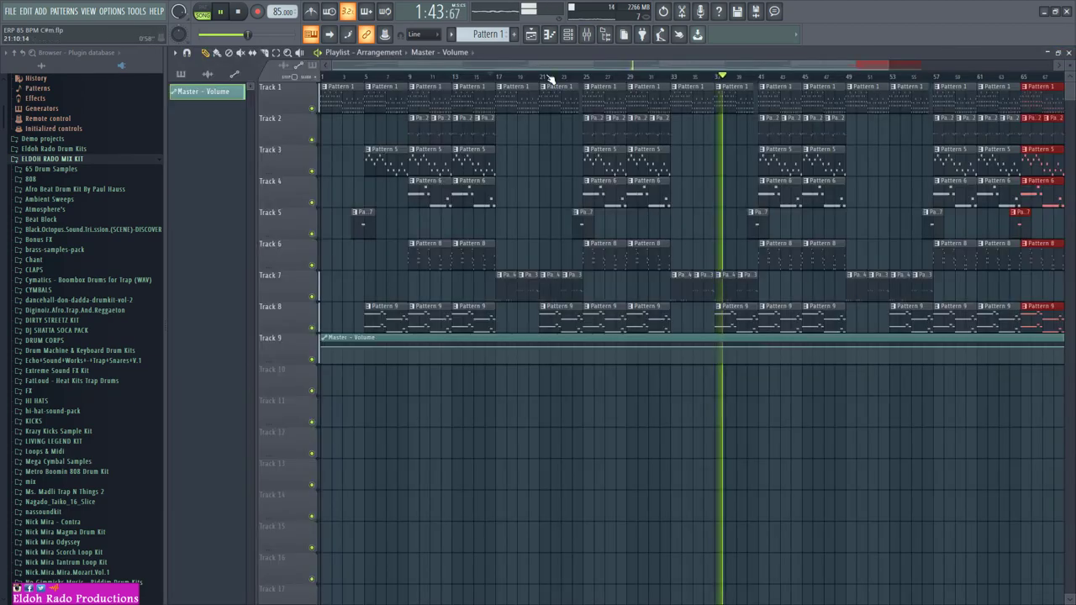
Shape a fade-out in the Master volume clip with a point at bar 65 set to 80% and the end point at bar 73 lowered fully
left_click_drag(573, 66, 810, 64)
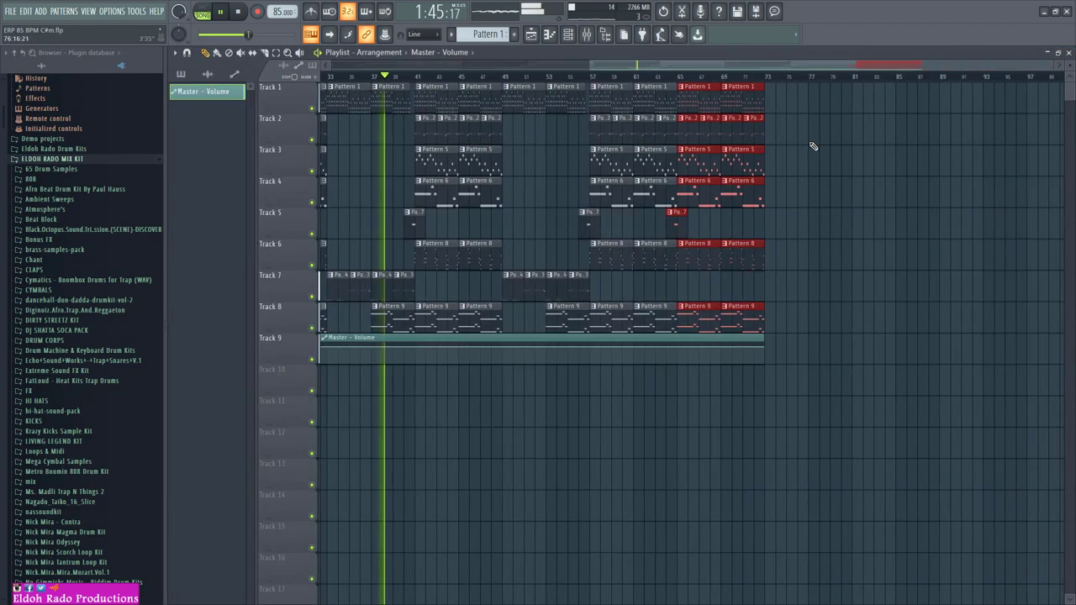
right_click(764, 348)
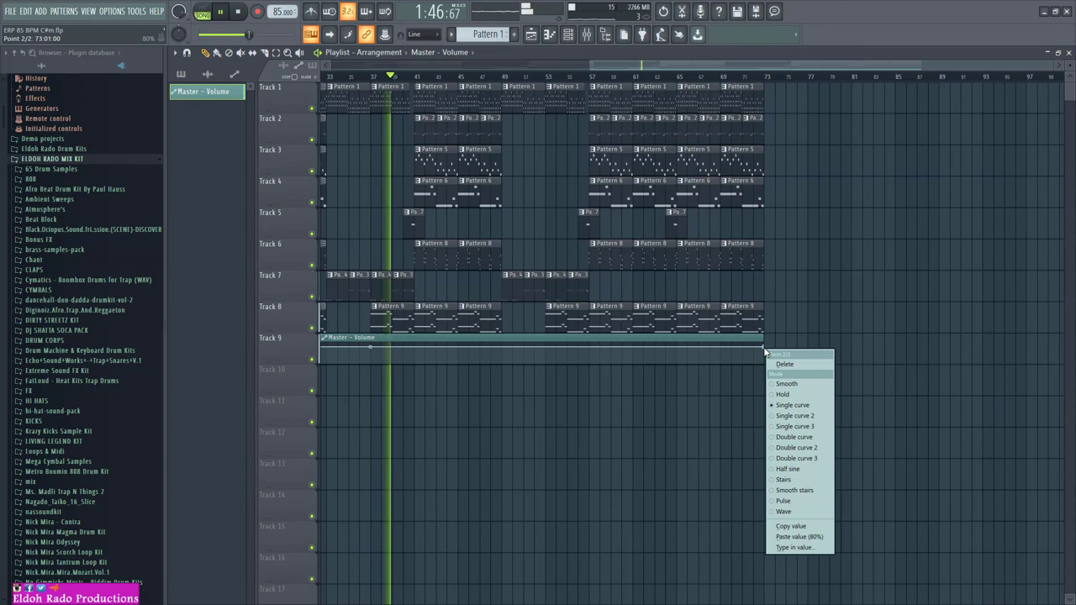
left_click(789, 525)
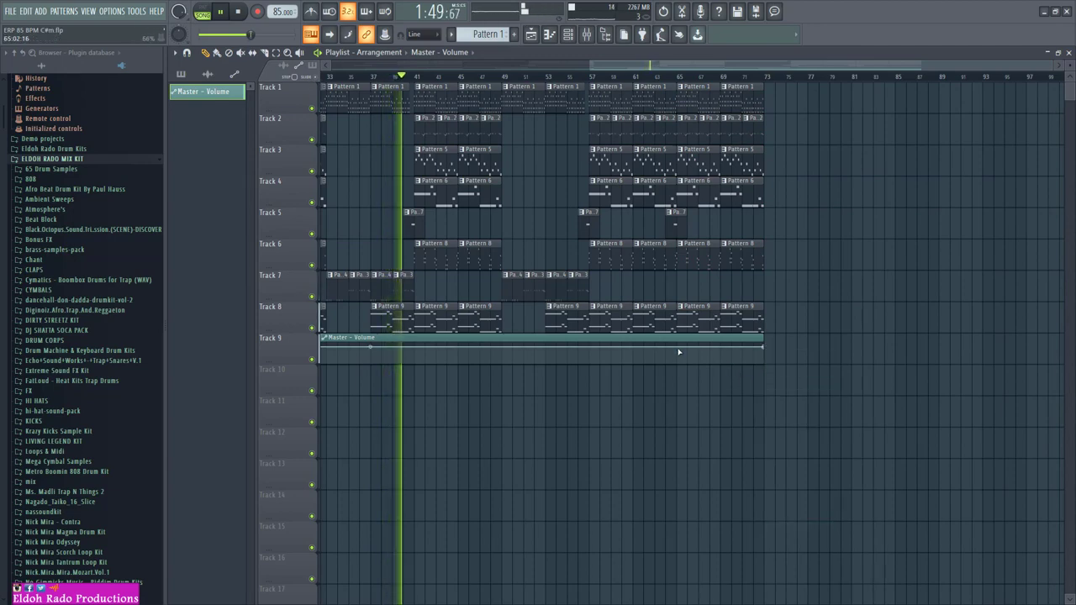
scroll(681, 351, "up", 2)
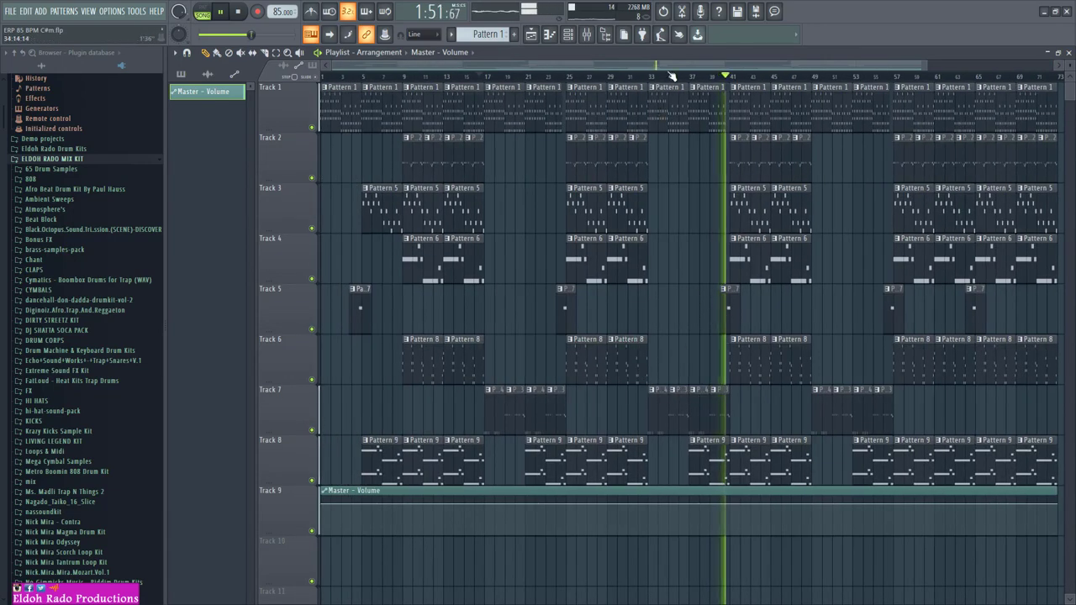
left_click_drag(725, 64, 814, 73)
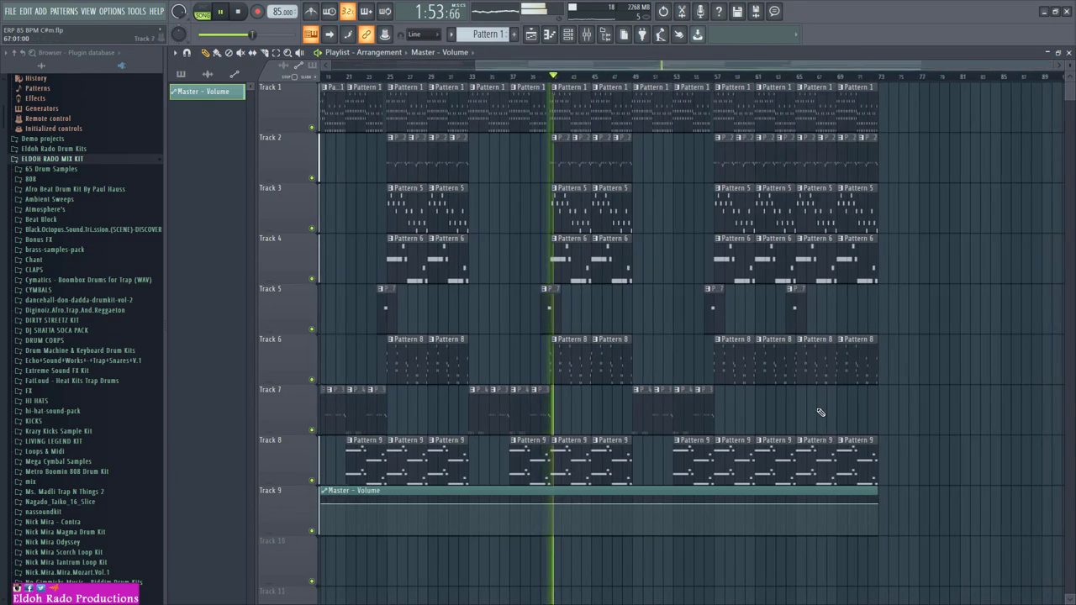
scroll(817, 413, "down", 5)
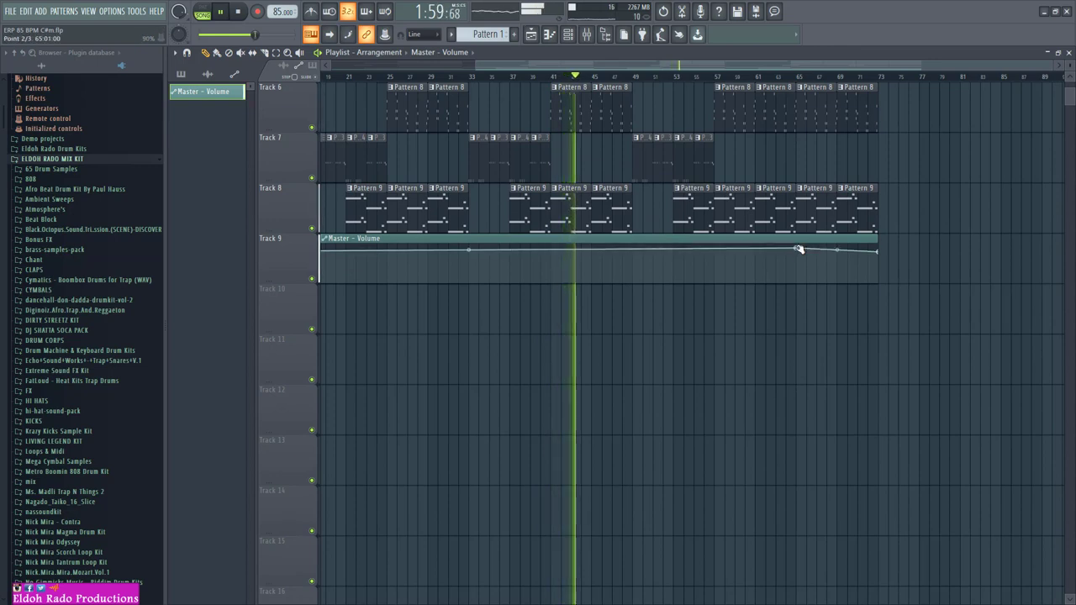
right_click(799, 252)
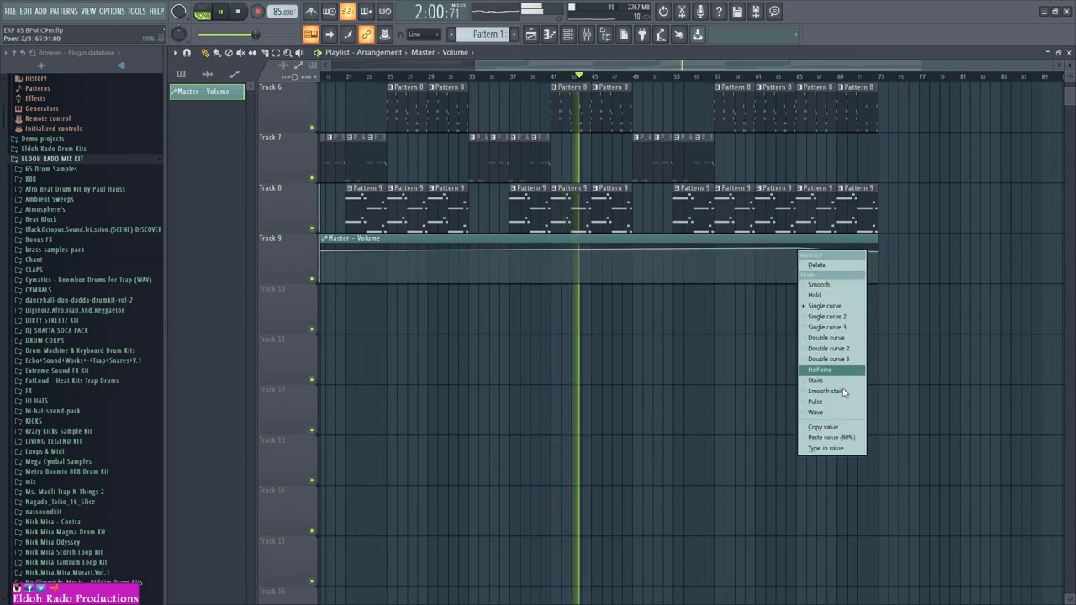
left_click(831, 438)
left_click_drag(872, 252, 881, 291)
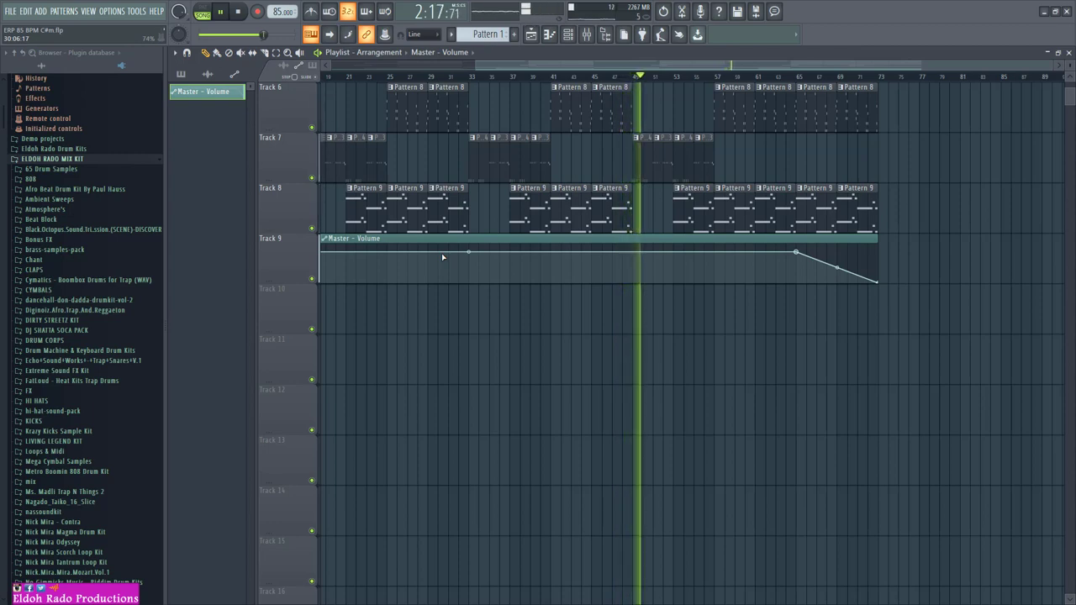
Save the project
scroll(410, 315, "up", 5)
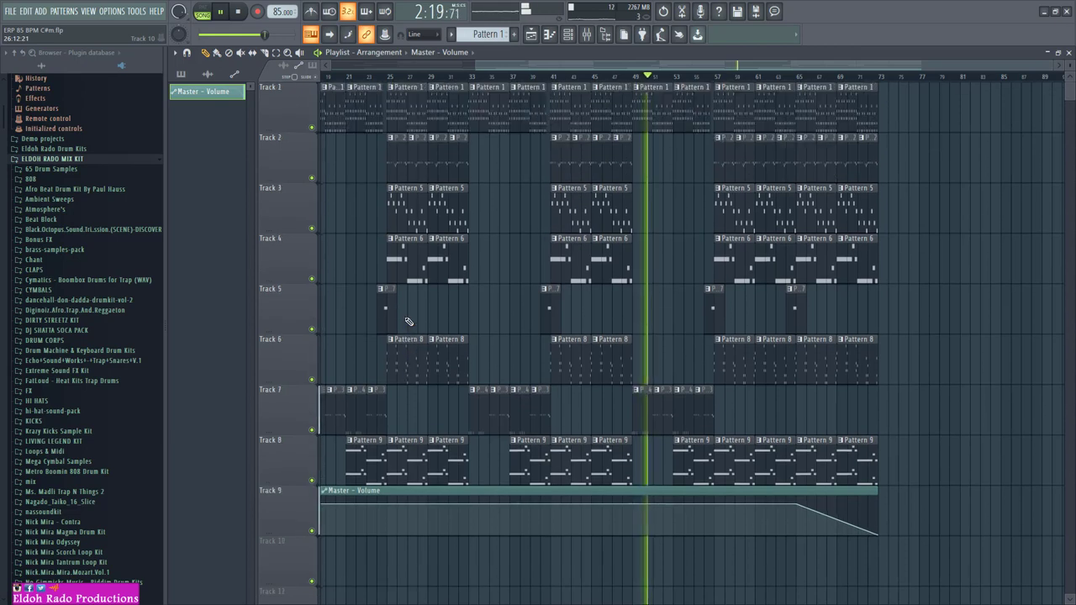
scroll(409, 321, "down", 3)
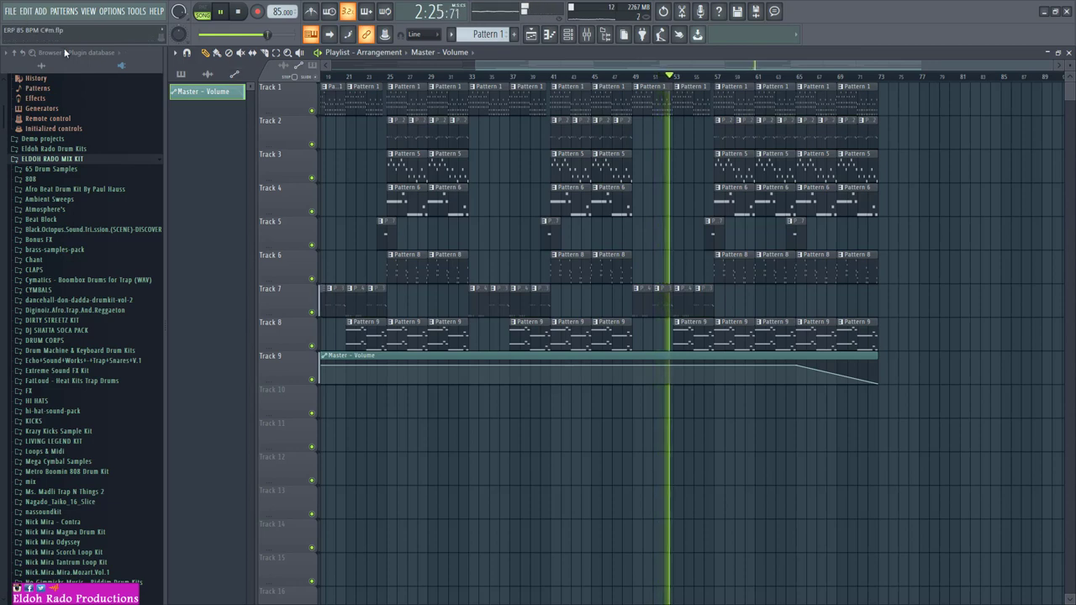
left_click(10, 10)
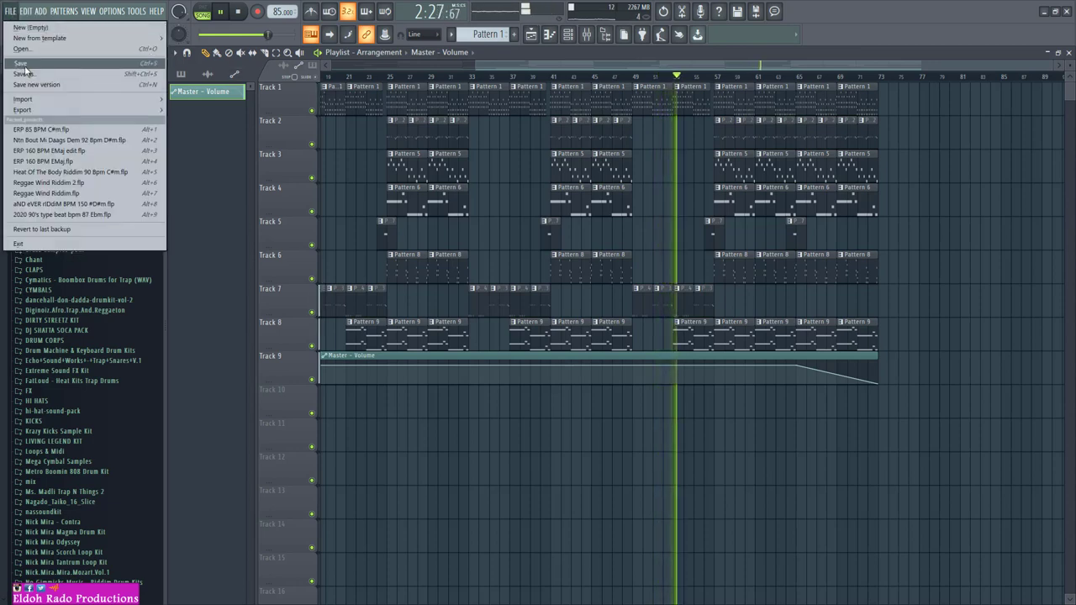
left_click(25, 68)
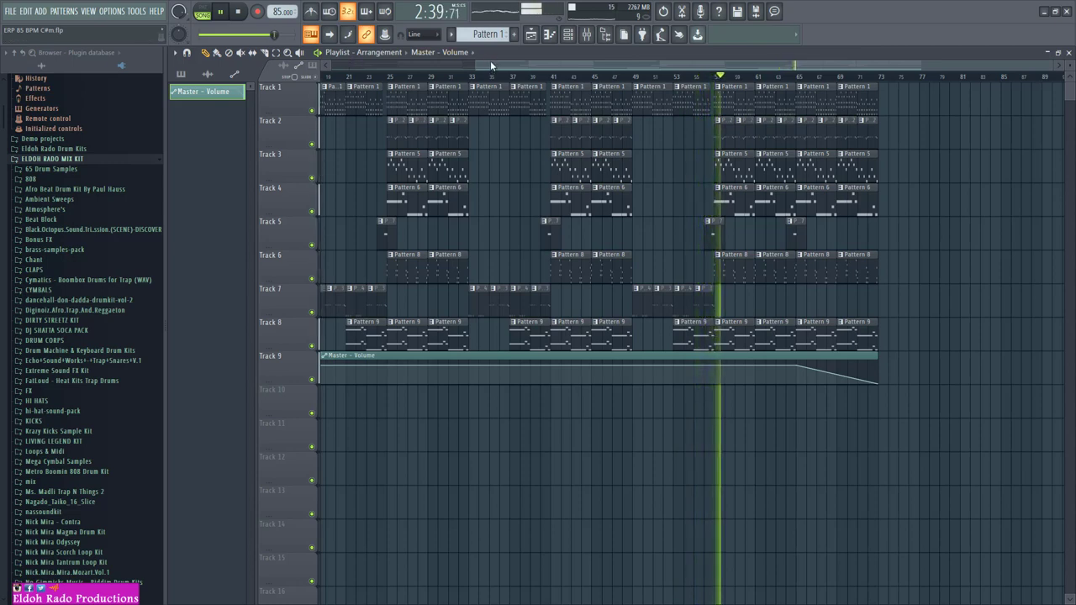
Play the ending of the arrangement and check the Master fader's fade-out in the mixer
left_click_drag(490, 63, 586, 68)
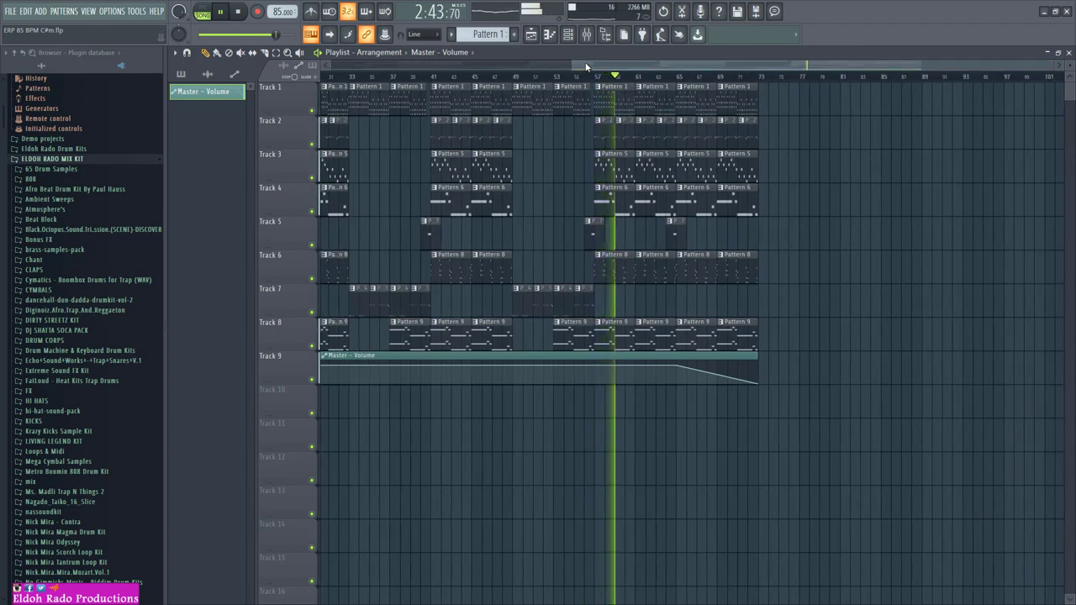
left_click_drag(571, 64, 320, 65)
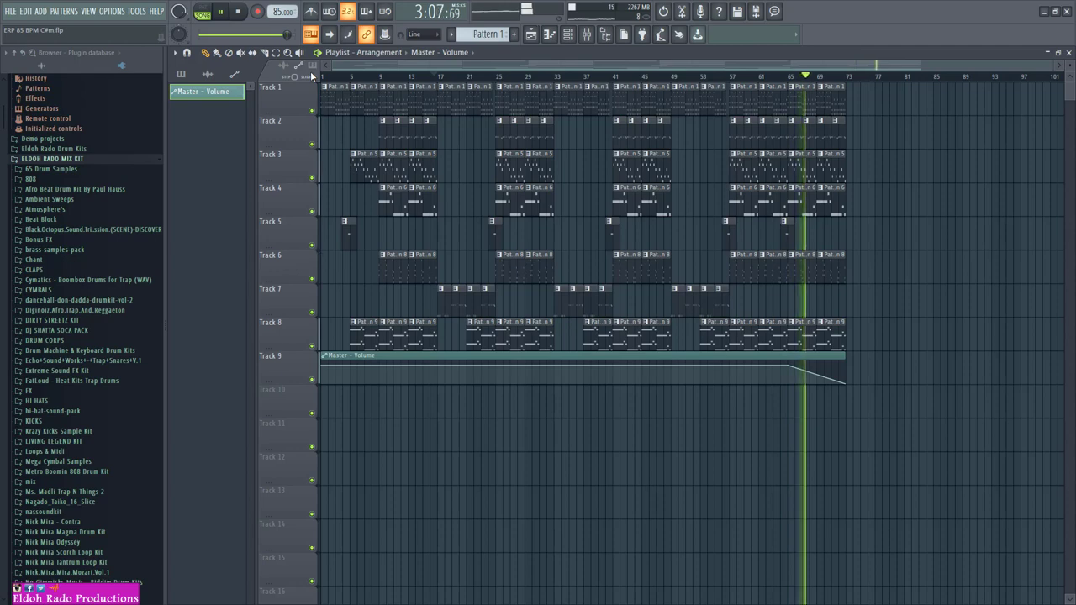
left_click(586, 36)
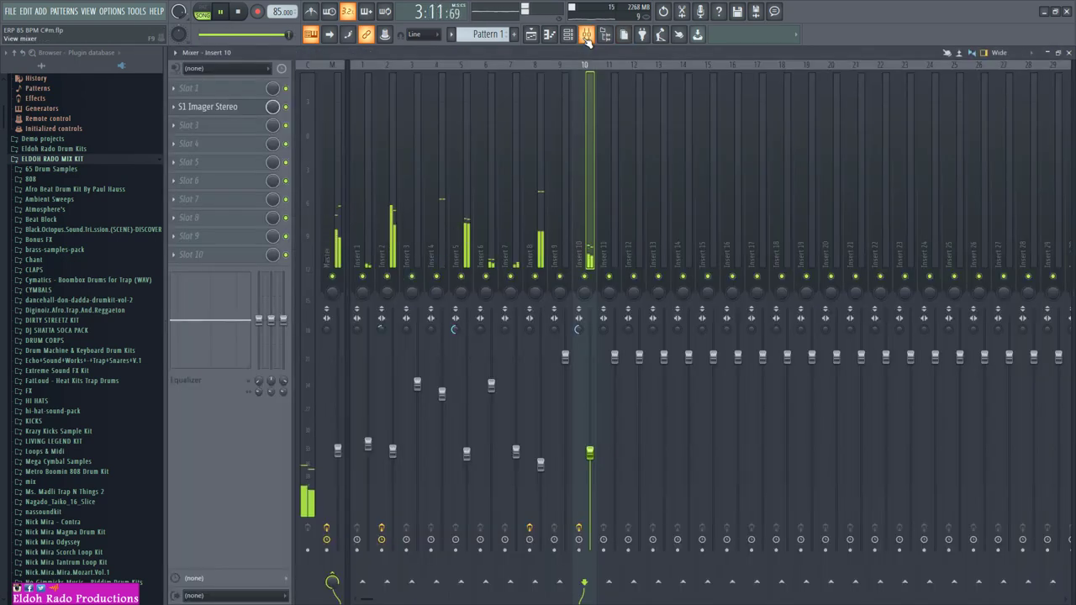
scroll(335, 436, "down", 3)
scroll(335, 436, "down", 2)
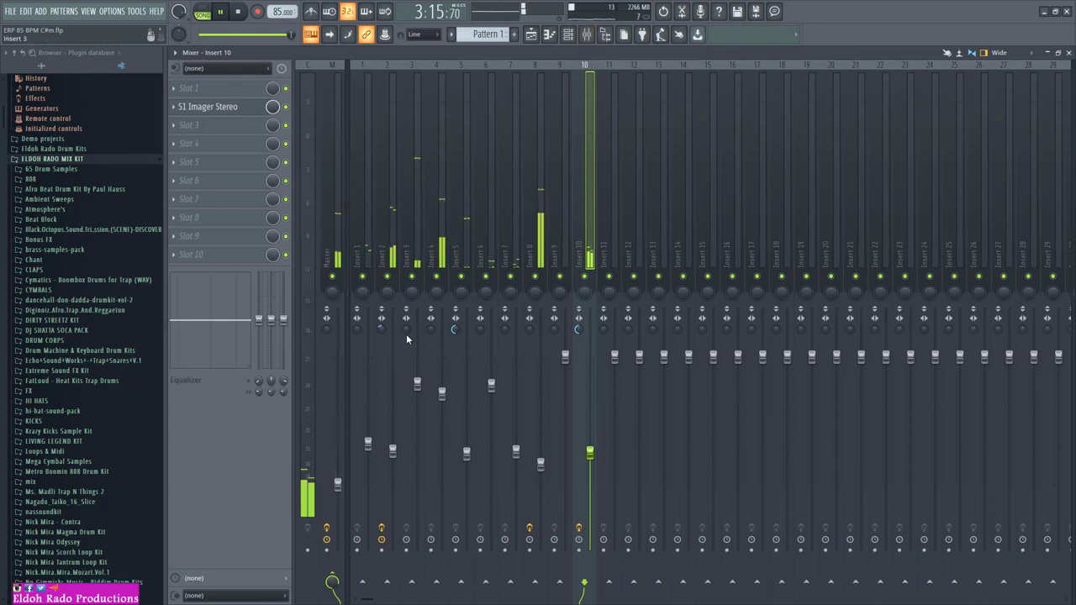
left_click(1068, 52)
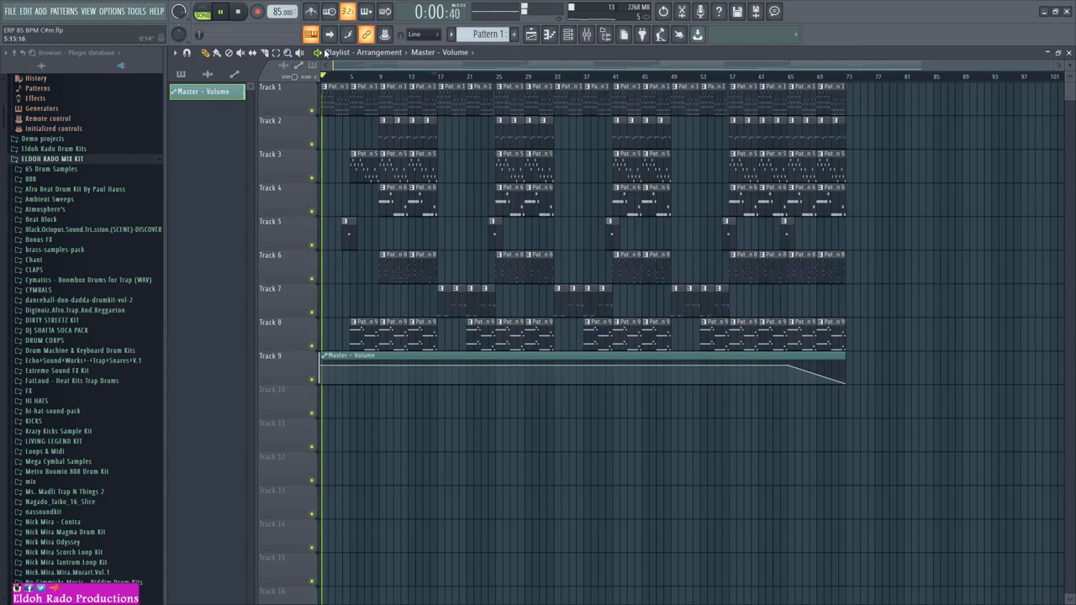
Stop playback and export the song as the MP3 file ERP 85 BPM C#m in the 2020 Projects folder
left_click(239, 12)
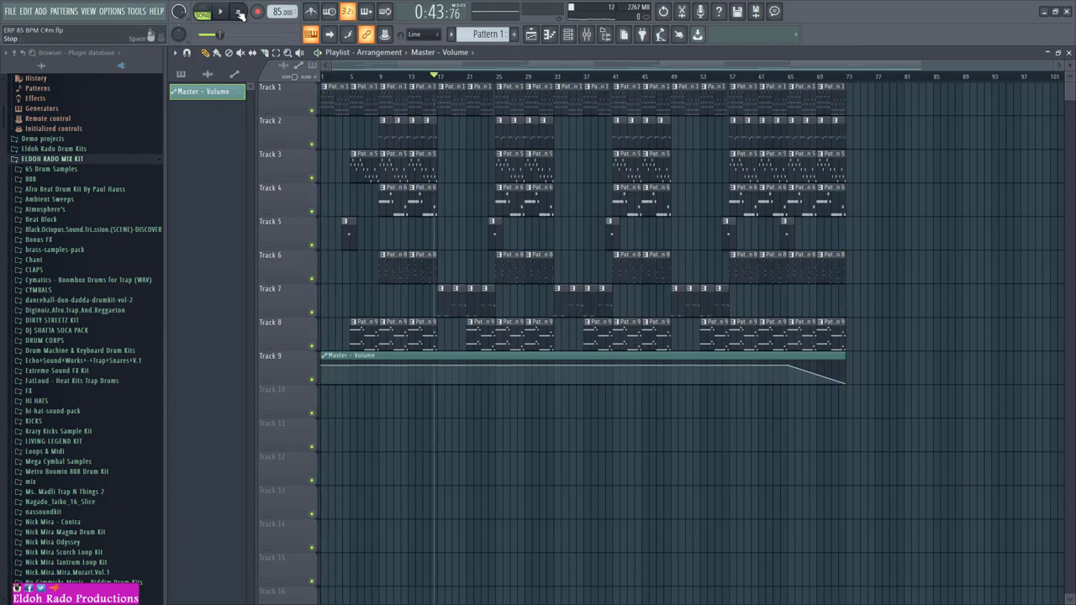
left_click(10, 12)
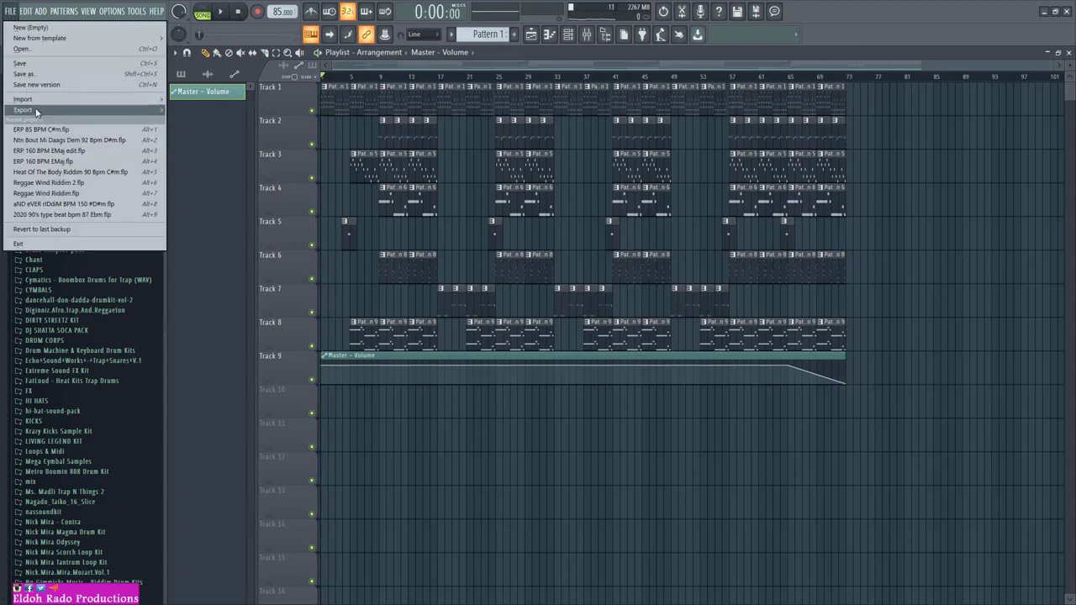
mouse_move(39, 111)
left_click(193, 131)
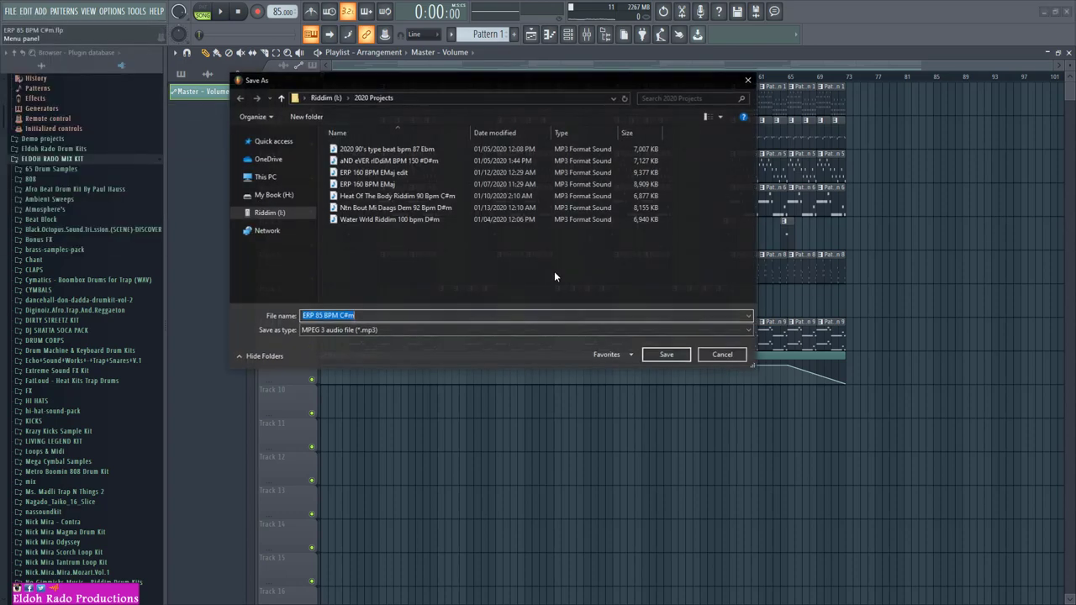
left_click(667, 354)
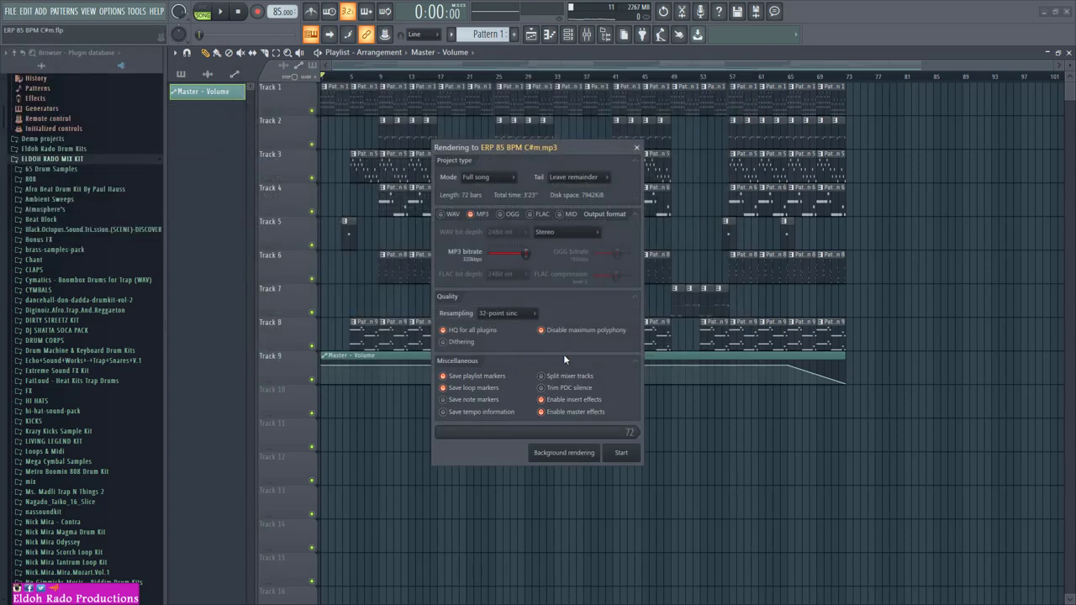